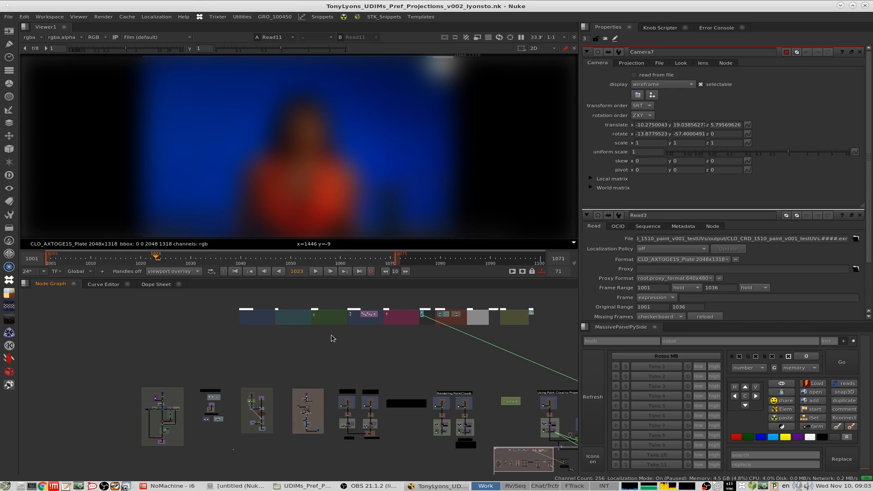
Examine the script's source-element backdrops, including the Comp Elements section and its UV Grids group.
scroll(331, 337, "up", 3)
scroll(345, 366, "down", 4)
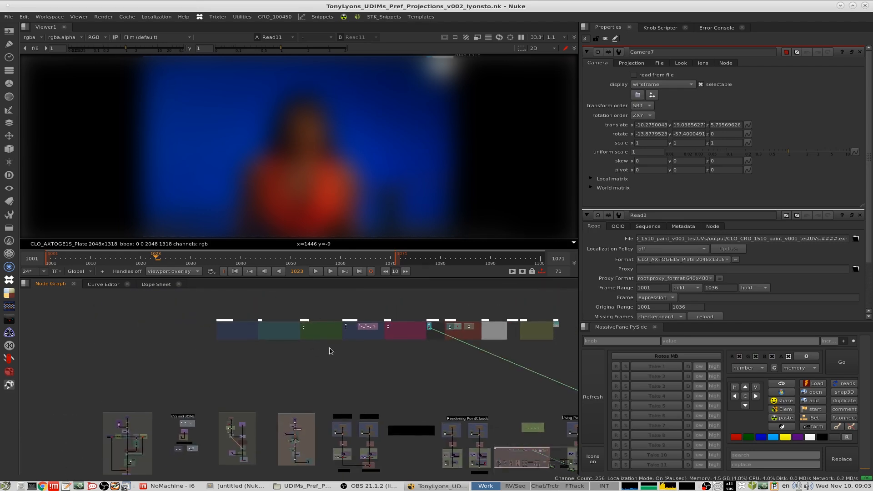
middle_click_drag(380, 330, 353, 343)
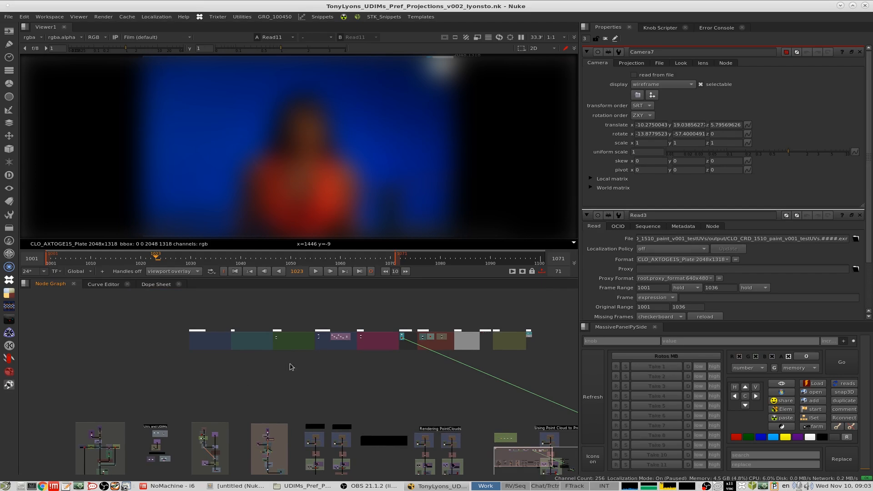
middle_click_drag(209, 392, 350, 337)
middle_click_drag(421, 337, 363, 343)
scroll(280, 378, "up", 2)
middle_click_drag(245, 383, 285, 364)
middle_click_drag(441, 364, 200, 467)
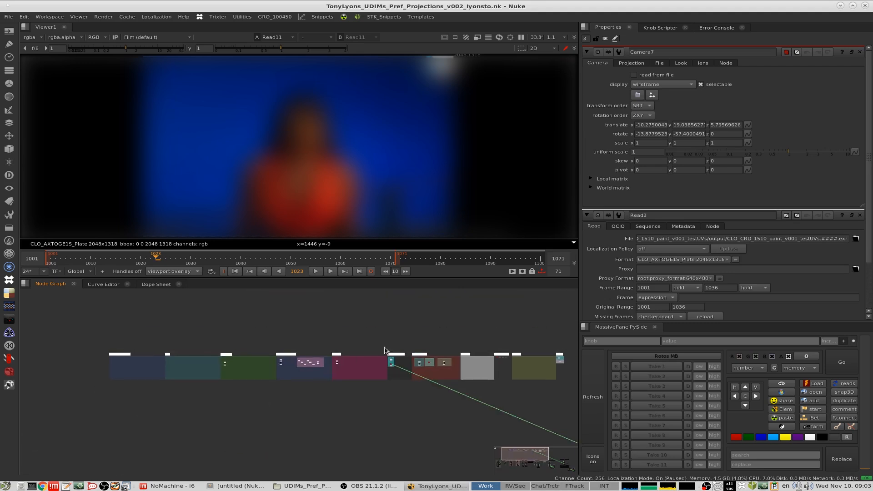
scroll(275, 362, "up", 6)
scroll(396, 360, "up", 2)
scroll(324, 356, "up", 3)
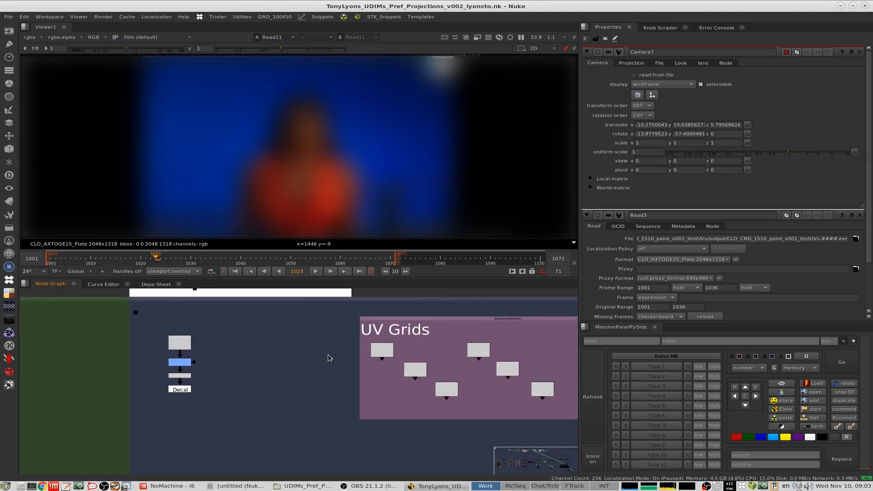
scroll(359, 357, "down", 6)
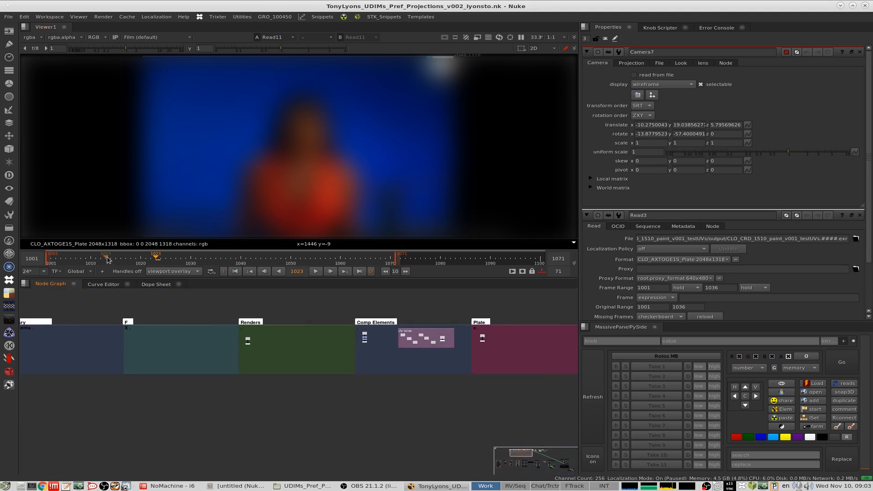
Go to frame 1034 and display the ReadGeo2 node from the Megan Geo backdrop in the 3D viewer.
left_click_drag(108, 259, 210, 263)
scroll(416, 379, "down", 4)
middle_click_drag(417, 380, 416, 338)
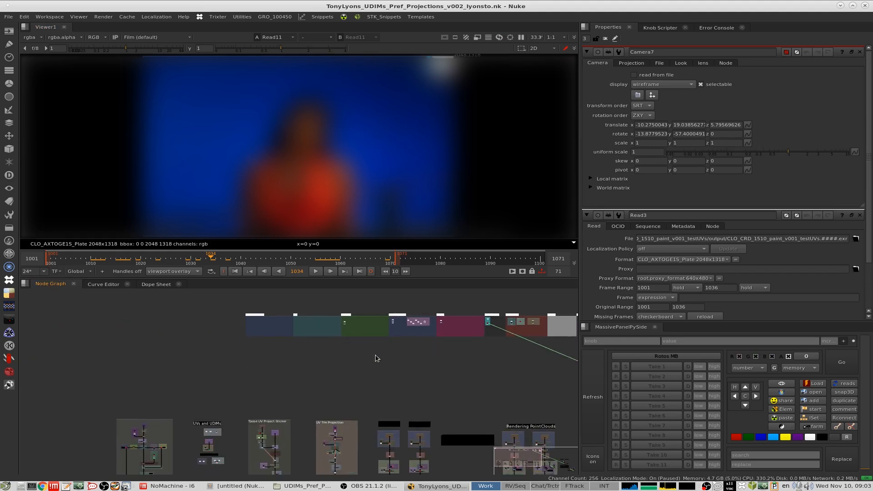
middle_click_drag(376, 359, 324, 386)
scroll(506, 328, "up", 10)
left_click(381, 369)
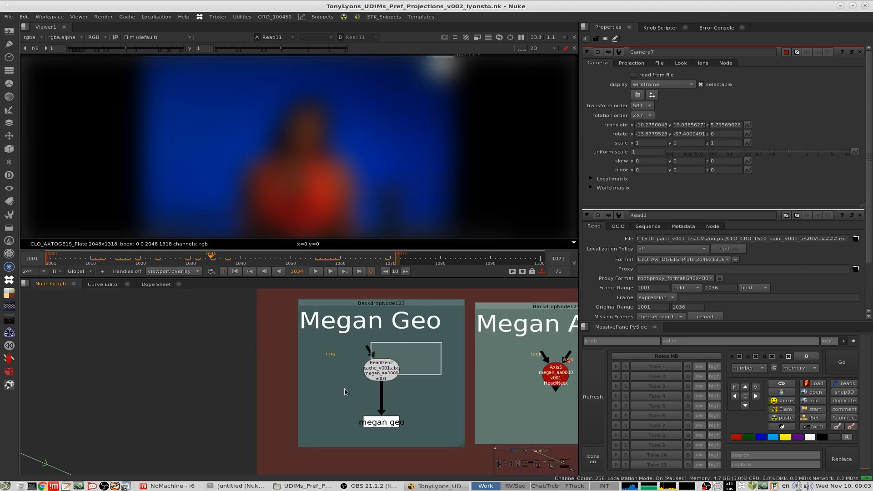
key("1")
mouse_move(311, 169)
left_mouse_down("ctrl")
mouse_move(361, 157)
mouse_move(373, 146)
left_mouse_up("ctrl")
left_click(434, 50)
left_click_drag(252, 160, 444, 160, "ctrl")
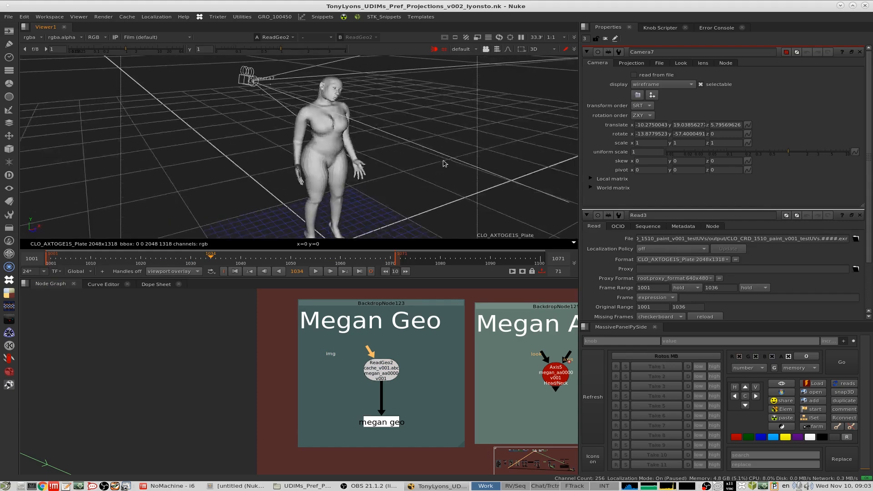
Display the ReadGeo1 geometry from the Megan Geo T-Pose backdrop in the viewer and scrub to frame 1037.
scroll(402, 329, "down", 5)
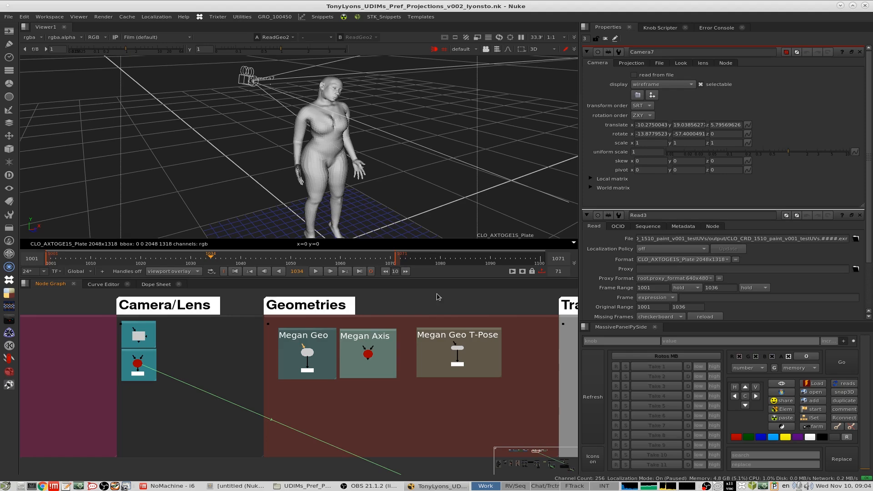
scroll(464, 344, "up", 5)
left_click_drag(522, 336, 409, 364)
key("1")
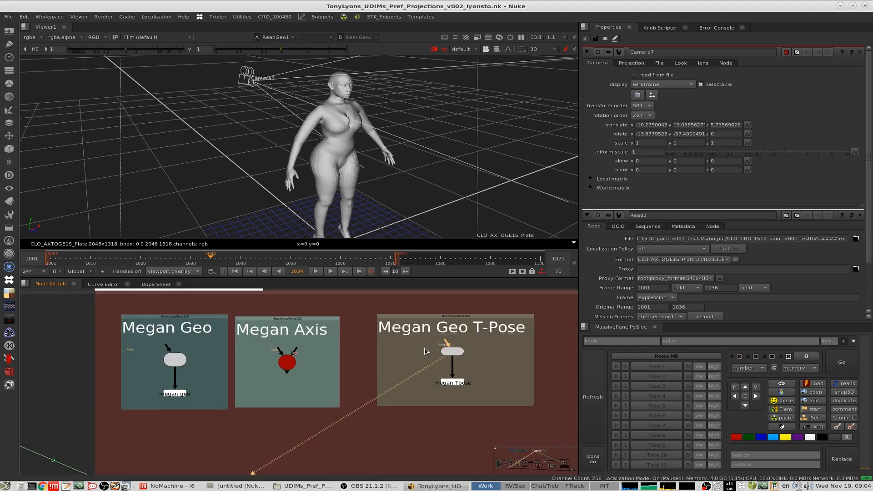
left_click_drag(526, 194, 430, 193, "ctrl")
mouse_move(239, 257)
left_mouse_down()
mouse_move(277, 260)
mouse_move(194, 260)
mouse_move(226, 260)
left_mouse_up()
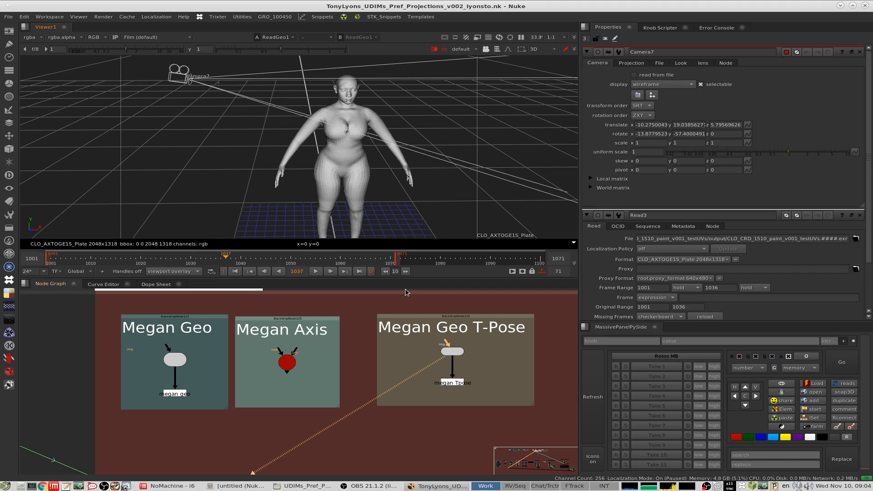
Display the Megan Geo ReadGeo2 node in the viewer again and scrub to frame 1025.
left_click_drag(200, 340, 132, 372)
key("1")
mouse_move(165, 259)
left_mouse_down()
mouse_move(106, 258)
mouse_move(237, 258)
mouse_move(166, 258)
left_mouse_up()
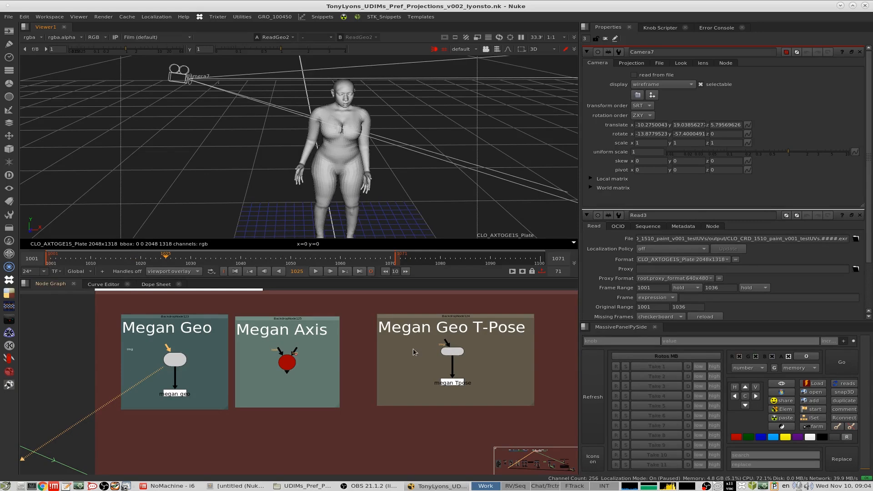
Open the properties of the Axis5 node in the Megan Axis backdrop.
scroll(385, 361, "down", 2)
middle_click_drag(385, 361, 358, 365)
scroll(360, 367, "up", 2)
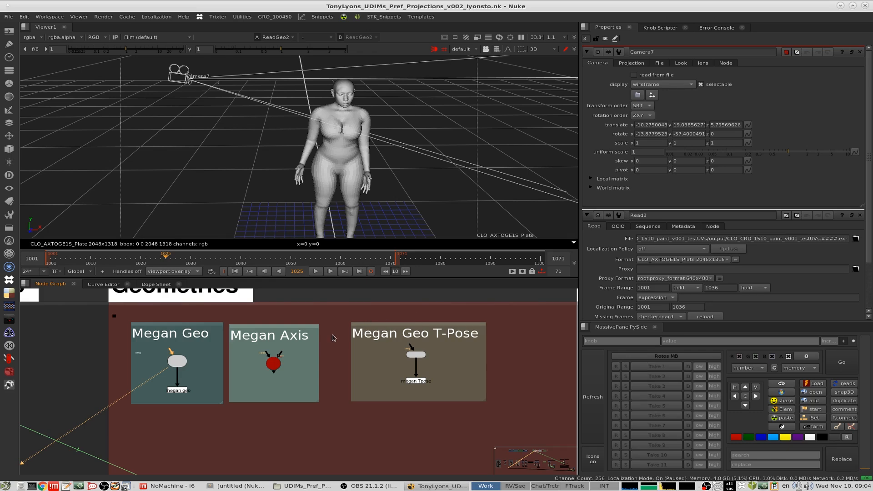
scroll(334, 338, "up", 4)
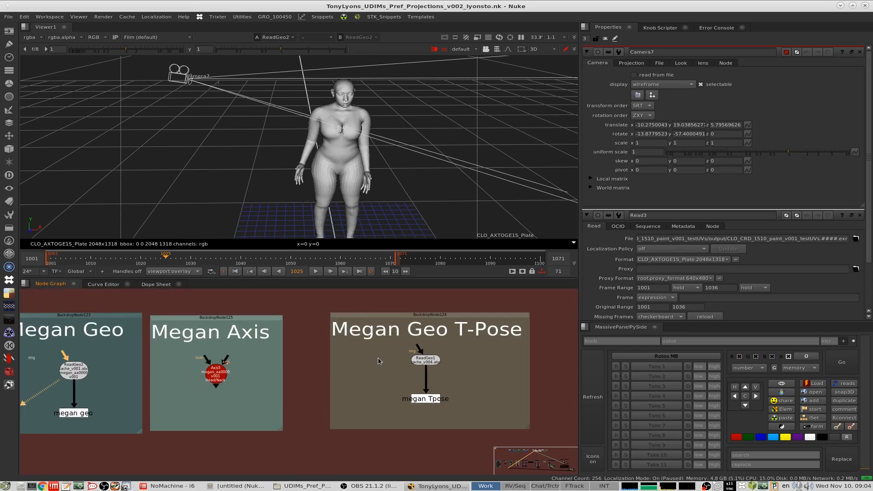
mouse_move(387, 330)
middle_mouse_down()
mouse_move(372, 346)
mouse_move(396, 341)
middle_mouse_up()
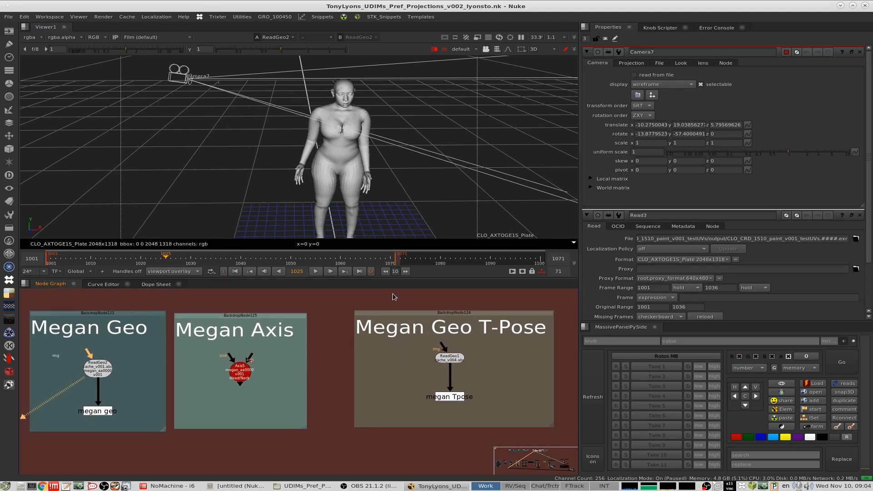
middle_click_drag(143, 361, 222, 358)
middle_click_drag(398, 344, 413, 336, "alt")
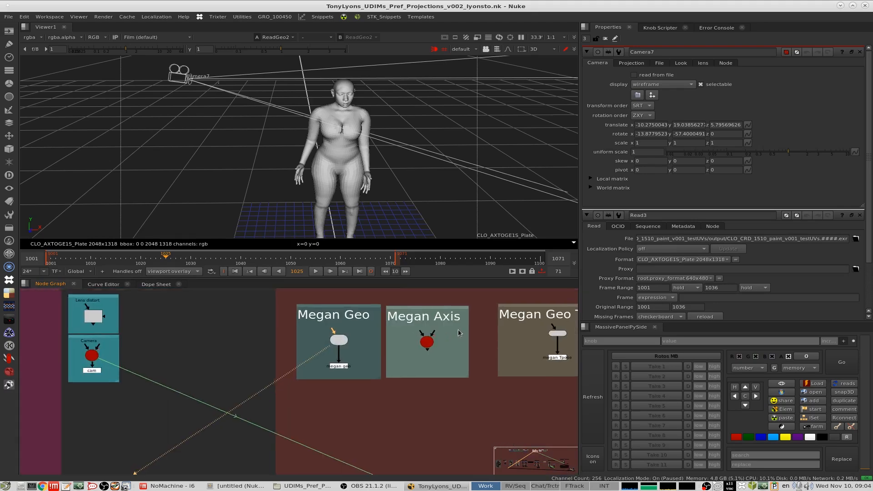
scroll(457, 329, "up", 5)
mouse_move(338, 409)
left_mouse_down()
mouse_move(359, 405)
mouse_move(336, 395)
mouse_move(348, 399)
left_mouse_up()
double_click(351, 393)
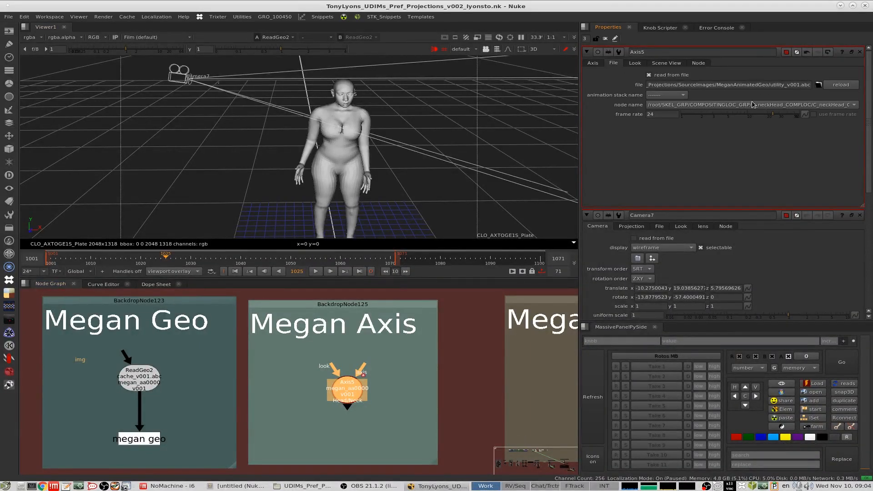
Review the body locators offered as Axis5's node name without changing the choice, and deselect the node.
left_click(857, 105)
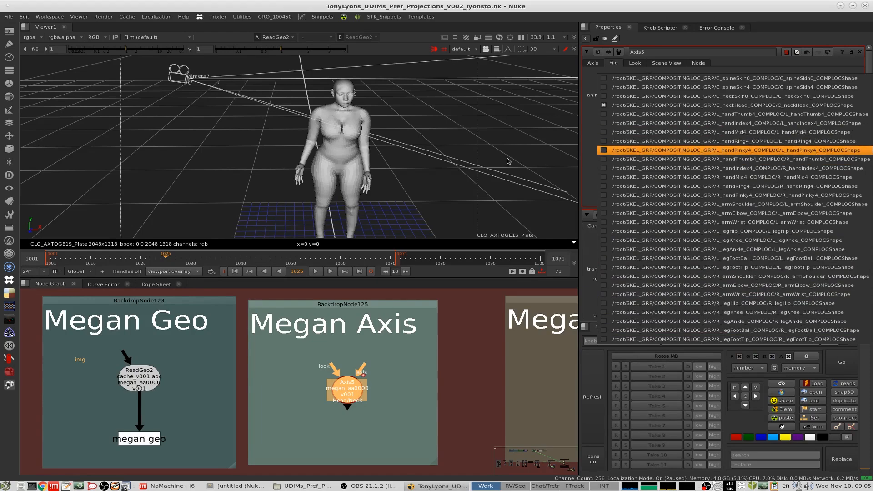
left_click(455, 358)
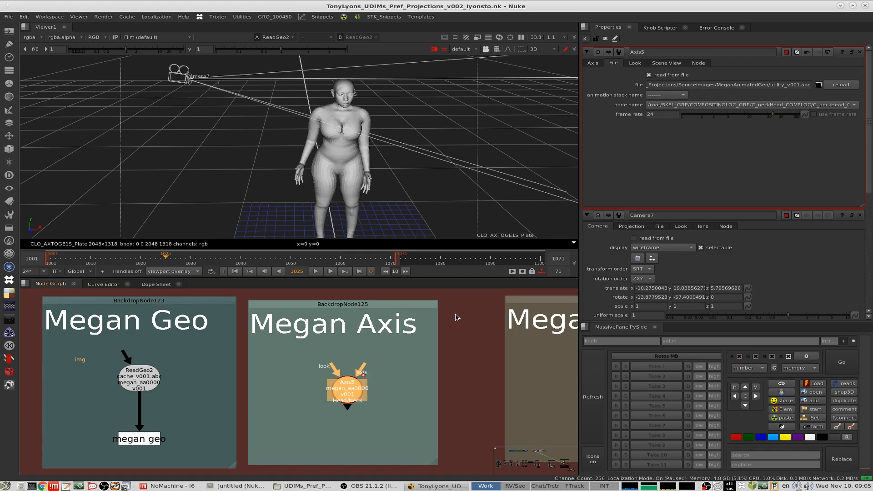
left_click(412, 365)
scroll(428, 367, "down", 5)
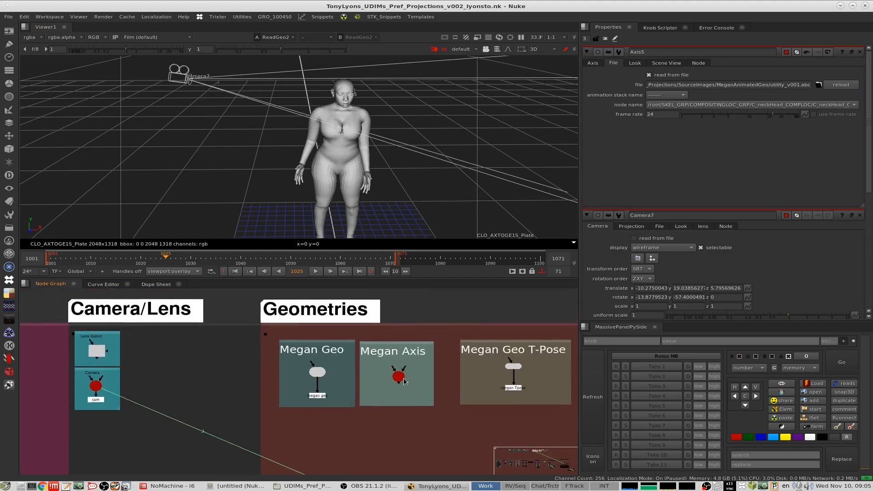
Check the animated Megan Geo by scrubbing to frame 1048, and select the Axis5 node.
scroll(405, 385, "up", 4)
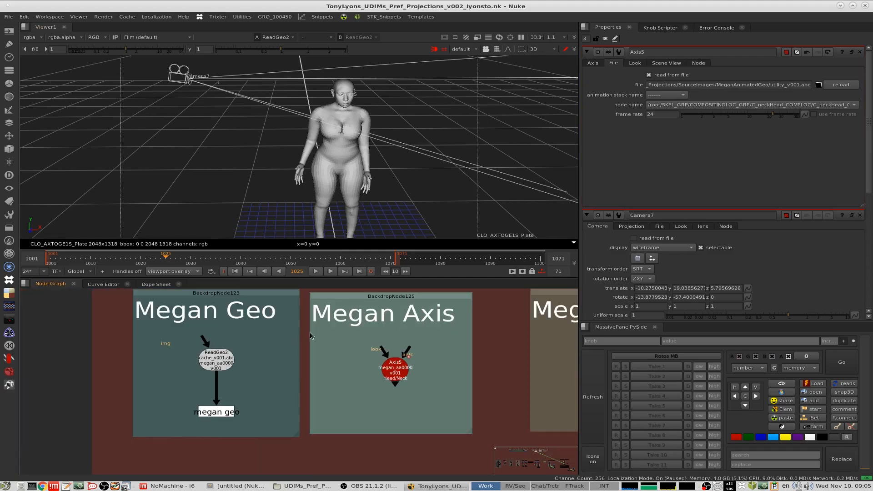
left_click_drag(311, 335, 173, 380)
middle_click_drag(341, 349, 362, 350)
left_click(362, 350)
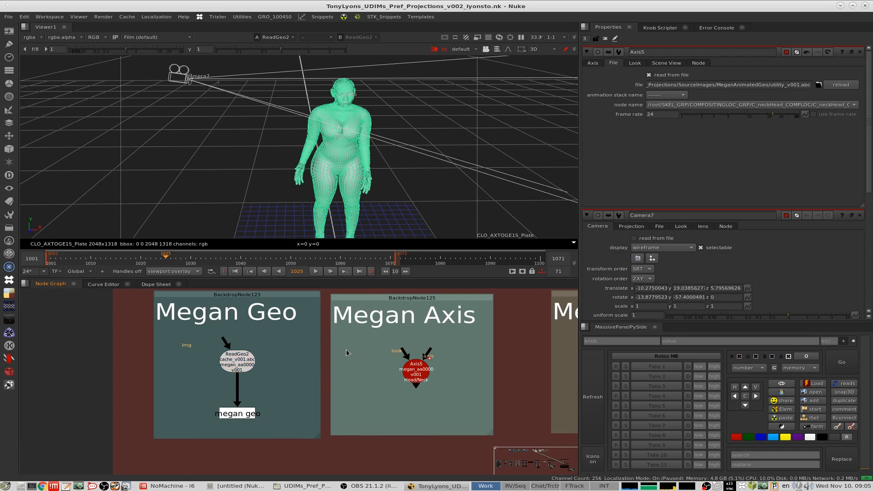
left_click_drag(218, 265, 280, 266)
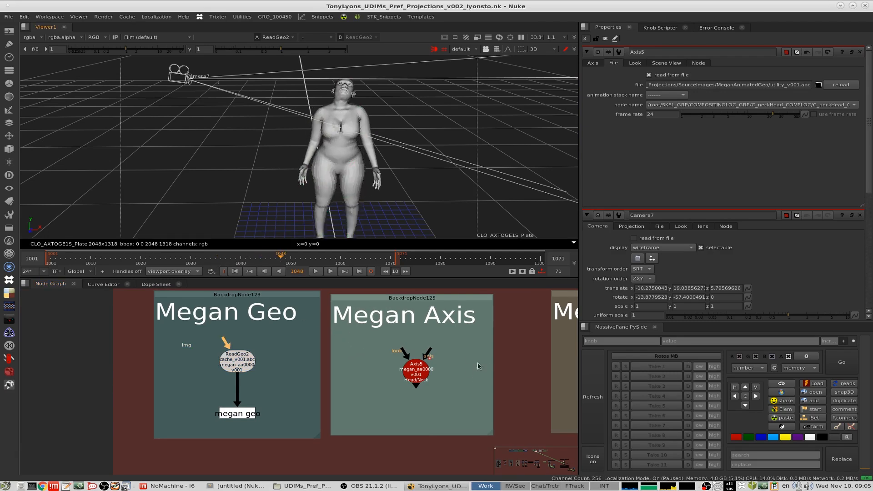
left_click_drag(498, 348, 360, 420)
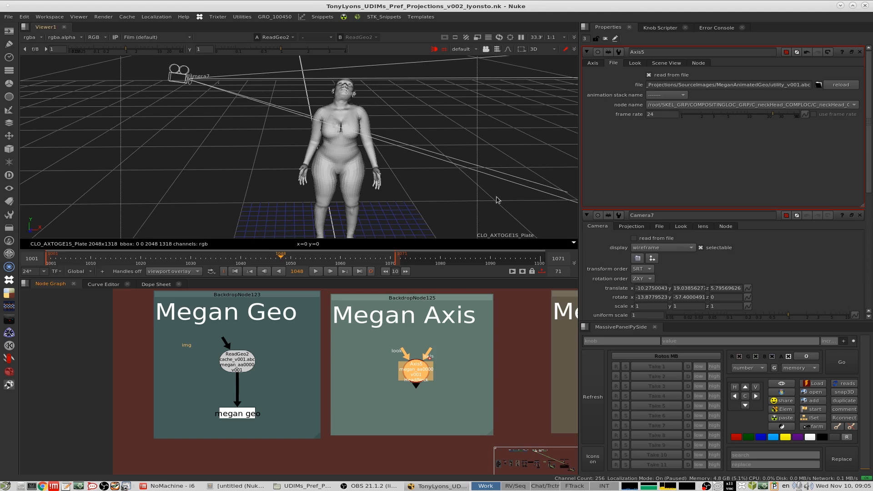
Locate the Stabilizing Animated /Deforming Geo setup and display its megan geo stamp in the viewer.
scroll(388, 340, "down", 7)
middle_click_drag(337, 364, 405, 335)
scroll(325, 382, "down", 5)
middle_click_drag(351, 401, 528, 319)
scroll(302, 368, "up", 7)
middle_click_drag(323, 351, 335, 364)
scroll(347, 331, "up", 4)
scroll(345, 335, "down", 3)
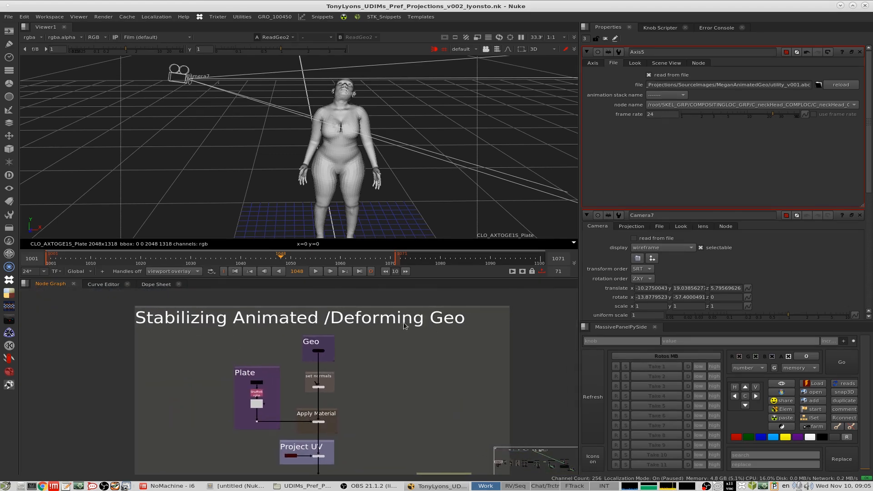
scroll(315, 353, "up", 4)
middle_click_drag(370, 363, 400, 342)
left_click_drag(417, 332, 279, 381)
key("1")
left_click(375, 318)
Display the set normals node in the viewer, followed by the Apply Material node of the stabilizing setup.
middle_click_drag(377, 356, 376, 331)
middle_click_drag(368, 392, 394, 359)
left_click_drag(445, 344, 349, 371)
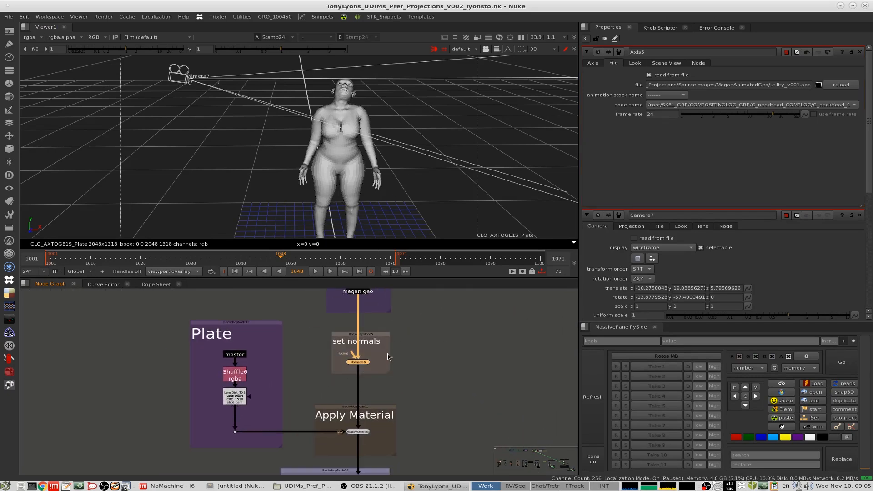
key("1")
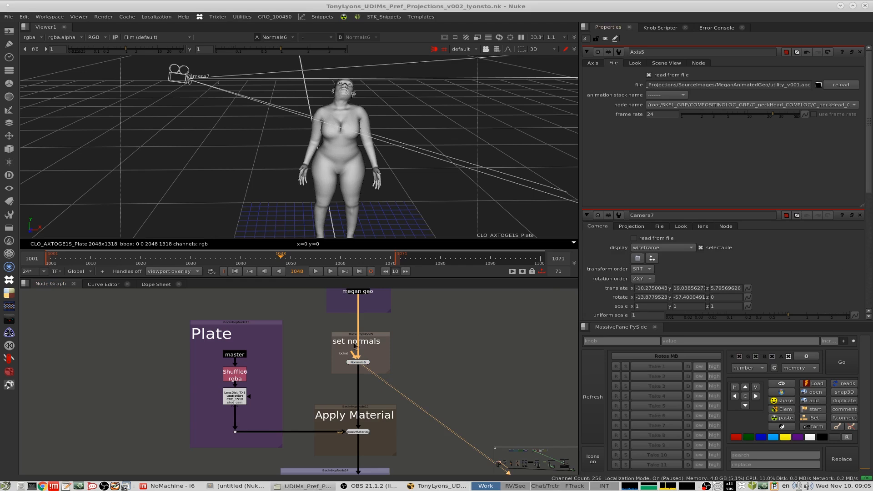
middle_click_drag(406, 373, 401, 341)
left_click_drag(422, 370, 347, 404)
key("1")
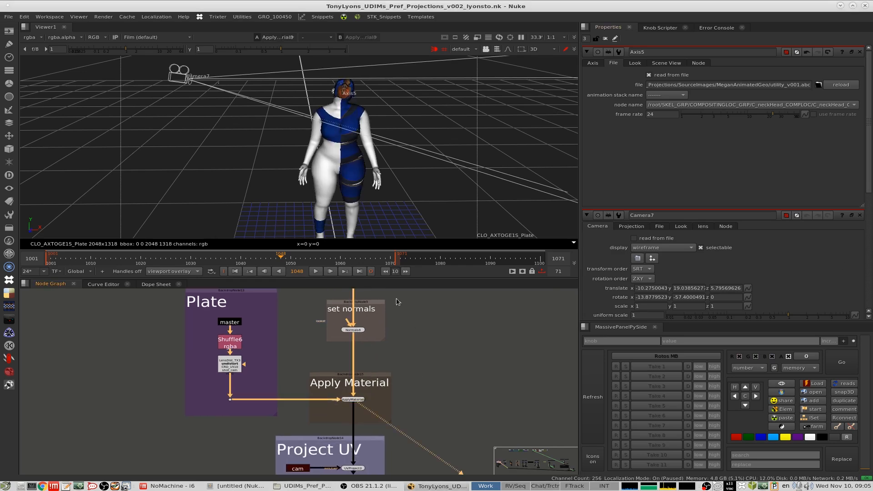
Display the Plate branch's output dot in the viewer and select its lens undistort node.
middle_click_drag(249, 337, 275, 356)
left_click(257, 419)
key("1")
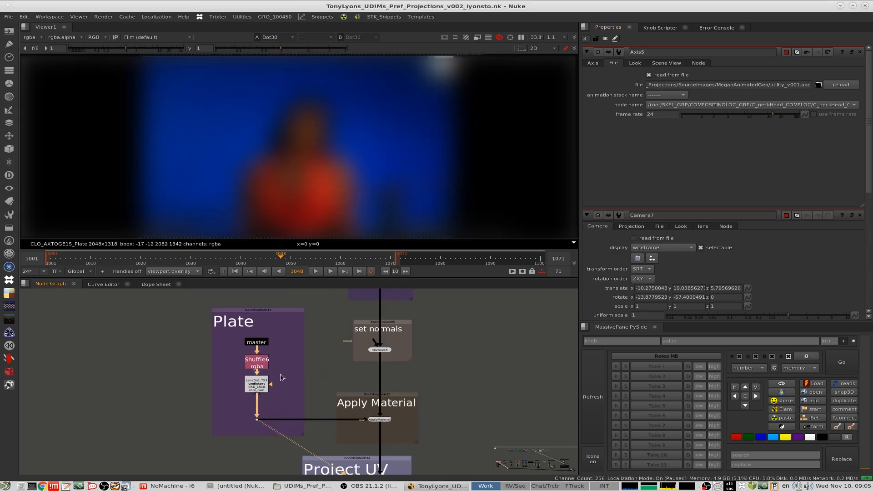
left_click(257, 384)
Inspect the cam input in the Project UV backdrop and display the UVProject3 node in the viewer.
middle_click_drag(417, 365, 416, 299)
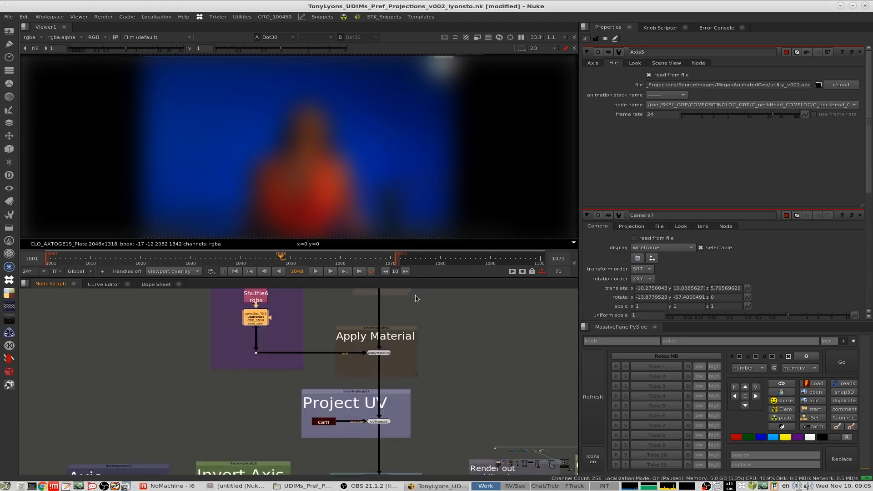
middle_click_drag(415, 398, 417, 360)
scroll(417, 361, "up", 3)
left_click(351, 408)
left_click(245, 408)
left_click(350, 408)
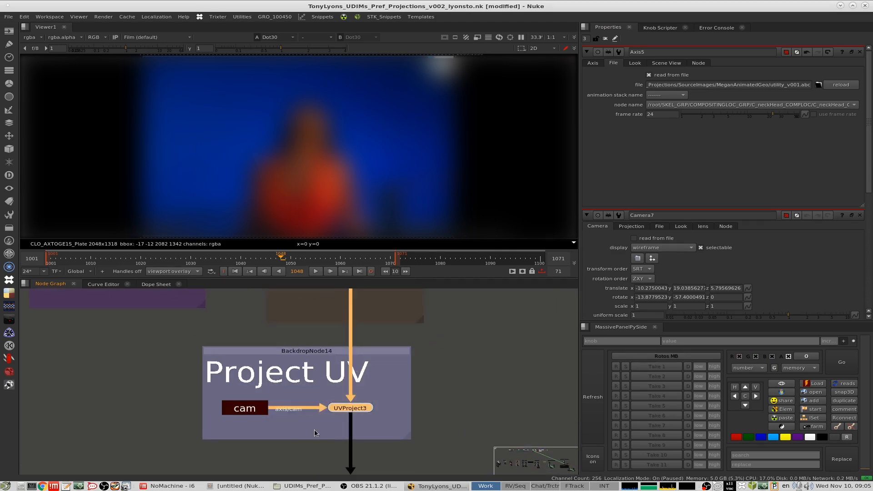
key("1")
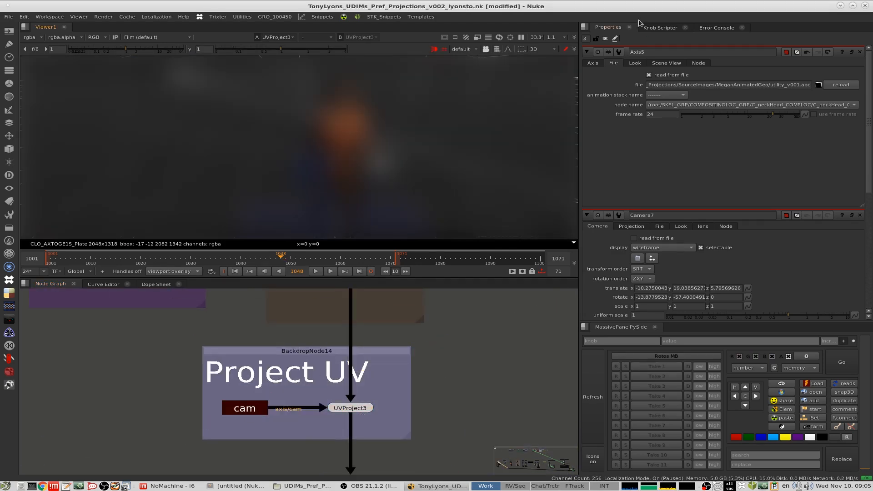
Close all open node properties and open the Axis4 node's properties in the stabilizing setup's Axis backdrop.
left_click(605, 38)
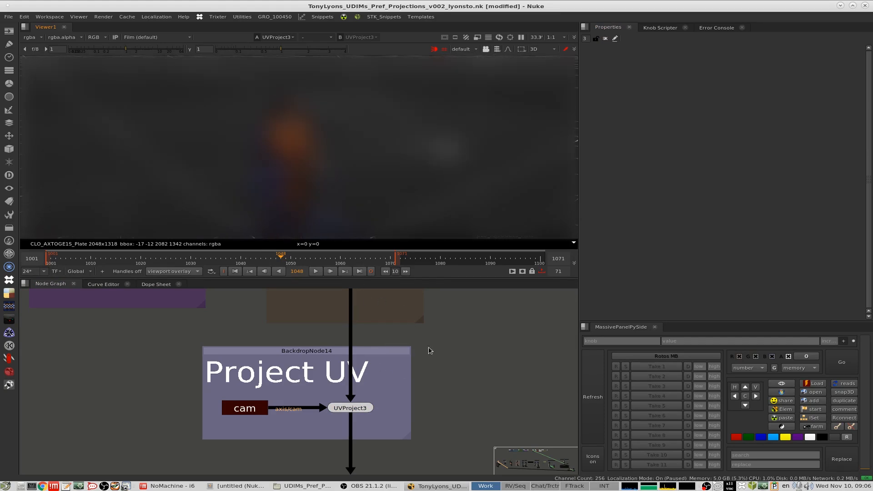
scroll(391, 338, "down", 4)
middle_click_drag(373, 371, 341, 353)
scroll(131, 396, "up", 1)
middle_click_drag(130, 396, 255, 372)
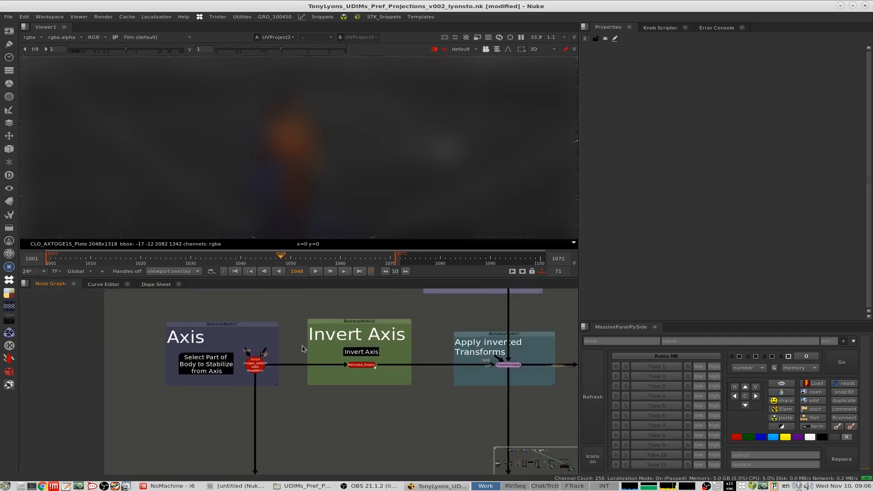
scroll(254, 373, "up", 6)
middle_click_drag(325, 332, 347, 355)
double_click(279, 365)
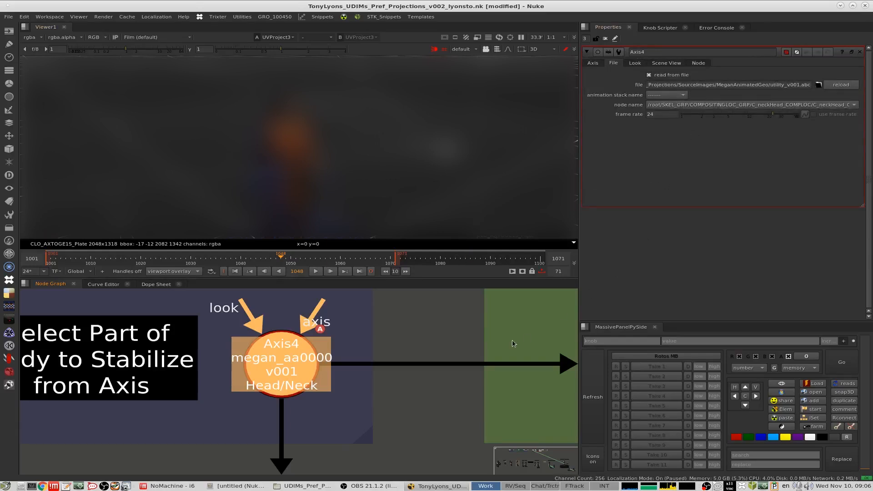
Select the inverse matrix node in the Invert Axis backdrop, and display TransformGeo1 from the Apply inverted Transforms backdrop in the viewer.
scroll(431, 337, "down", 3)
middle_click_drag(569, 324, 326, 357)
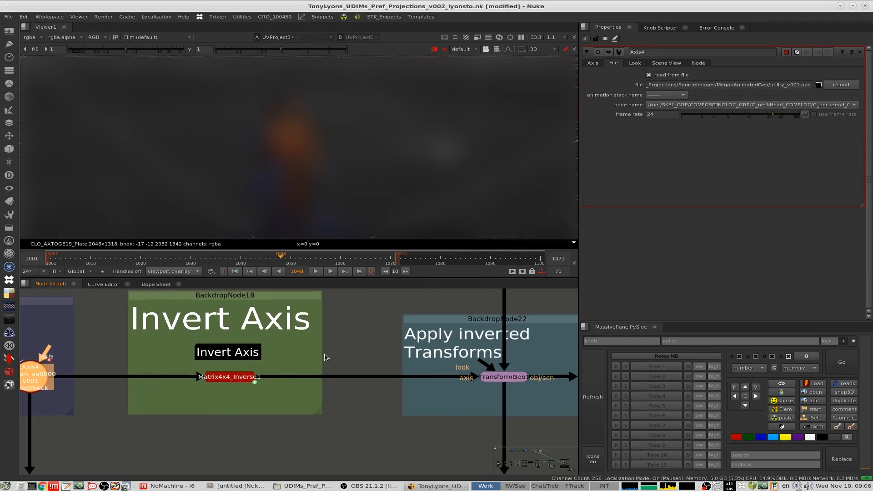
scroll(326, 357, "down", 2)
left_click_drag(341, 351, 205, 406)
scroll(258, 322, "up", 2)
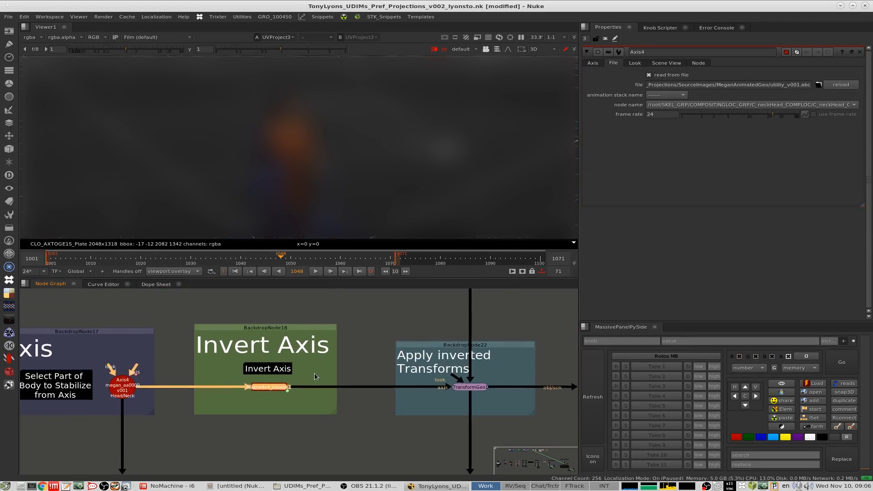
left_click_drag(352, 365, 172, 427)
middle_click_drag(564, 361, 378, 363)
left_click(345, 390)
key("1")
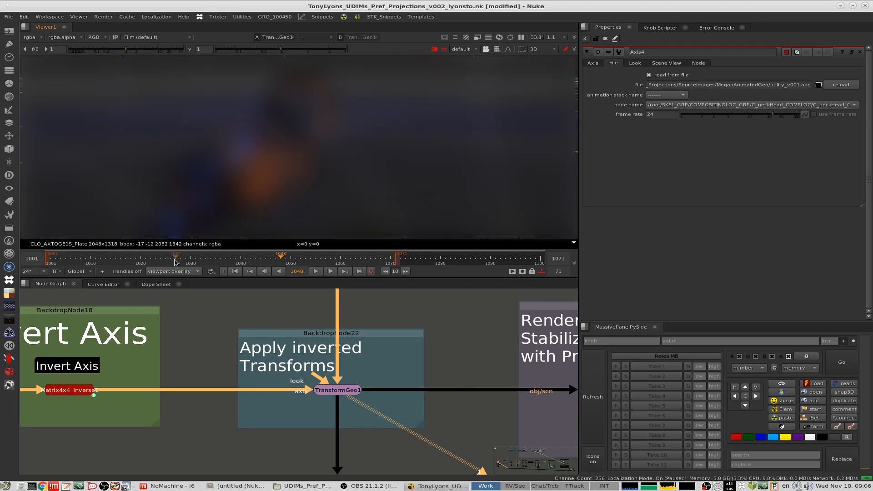
Play the stabilized geometry's animation and scrub through the timeline, ending at frame 1053.
left_click(316, 271)
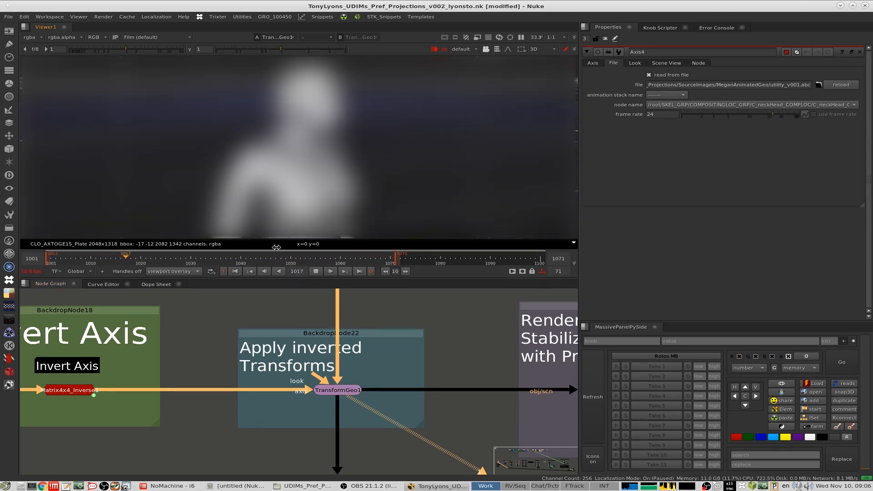
left_click(365, 254)
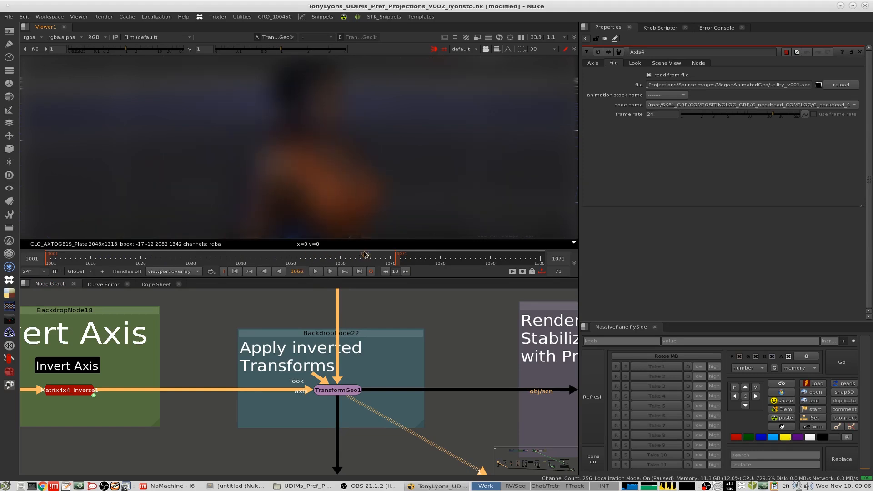
left_click_drag(365, 254, 308, 254)
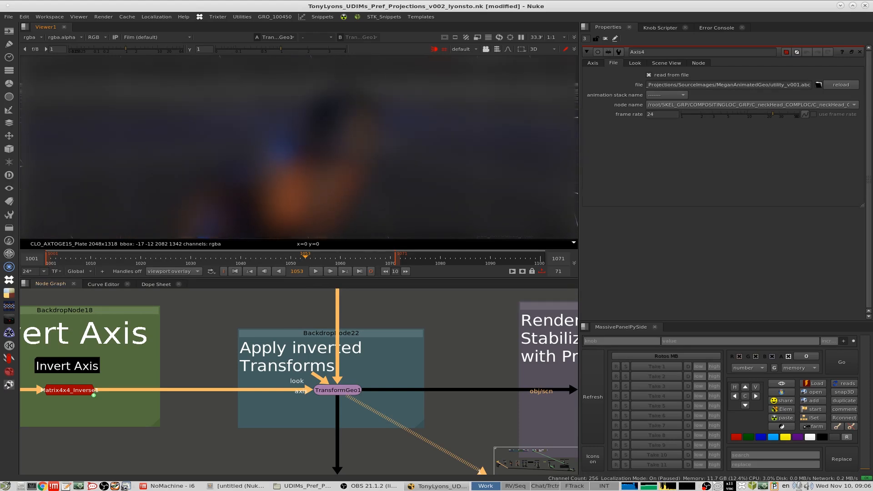
mouse_move(290, 262)
left_mouse_down()
mouse_move(348, 256)
mouse_move(305, 255)
left_mouse_up()
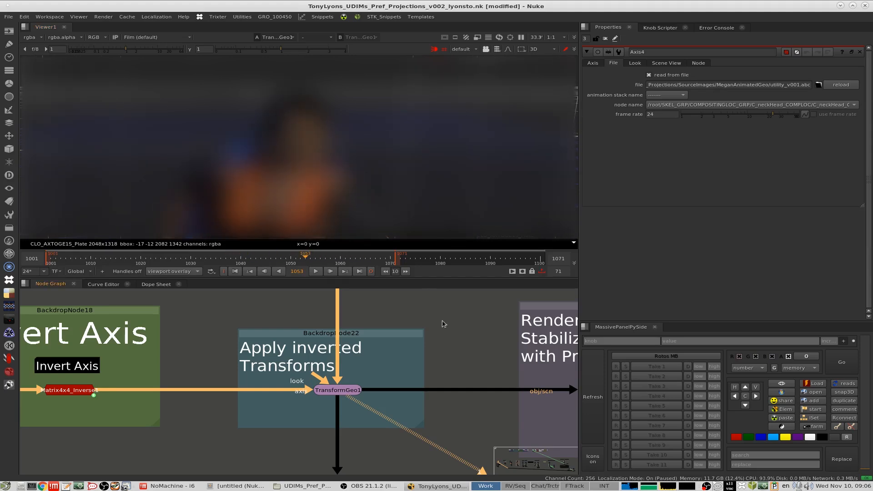
Display the ScanlineRender8 node of the stabilized geometry render in the viewer beside the custom projection camera.
scroll(427, 332, "down", 5)
scroll(441, 336, "up", 2)
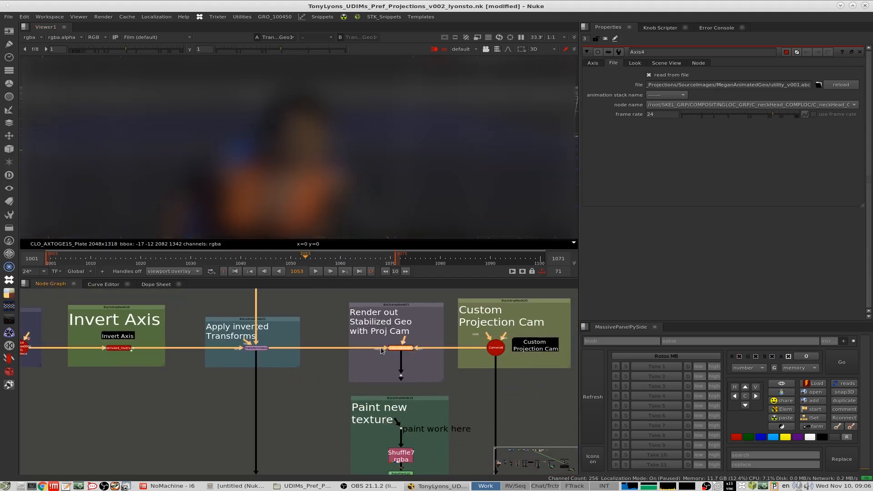
scroll(430, 315, "up", 5)
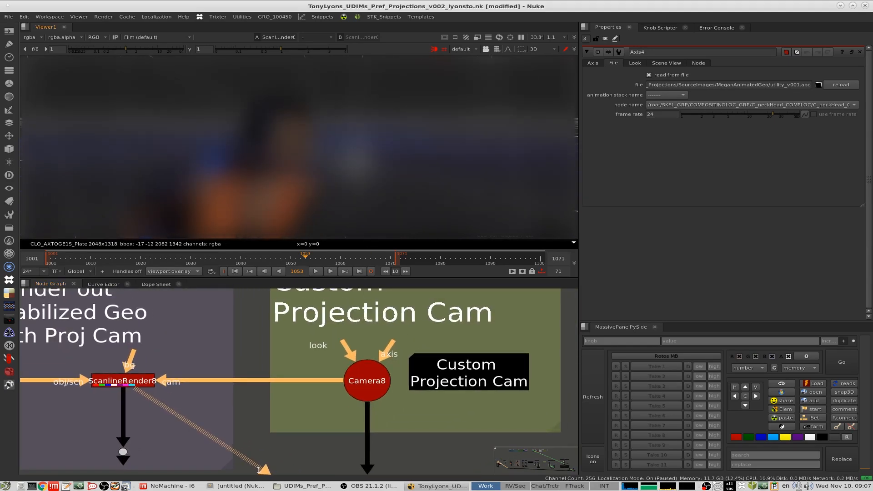
Display the RotoPaint21 node from the Paint new texture backdrop in the viewer.
scroll(313, 351, "down", 5)
scroll(312, 351, "up", 3)
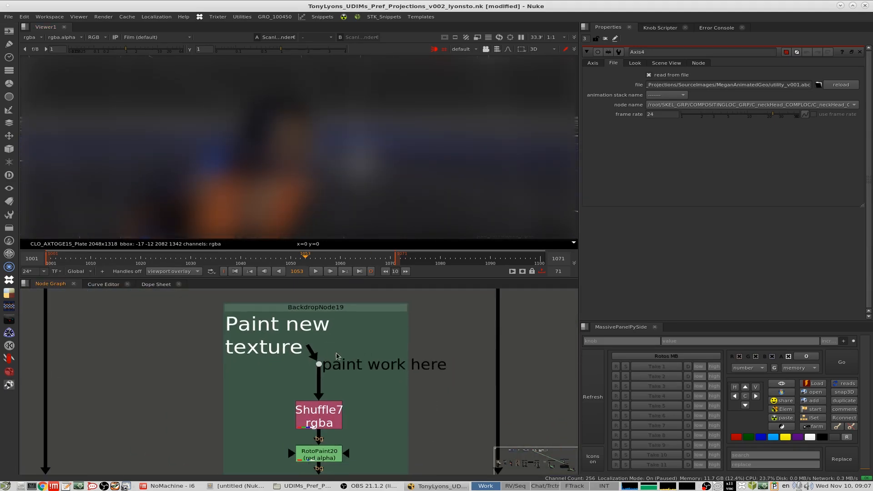
middle_click_drag(332, 373, 345, 296)
scroll(351, 348, "down", 3)
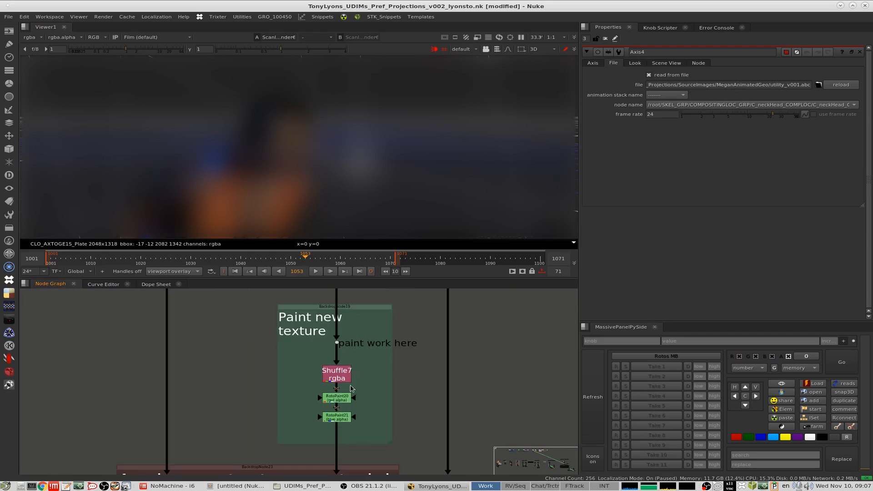
left_click(337, 417)
key("1")
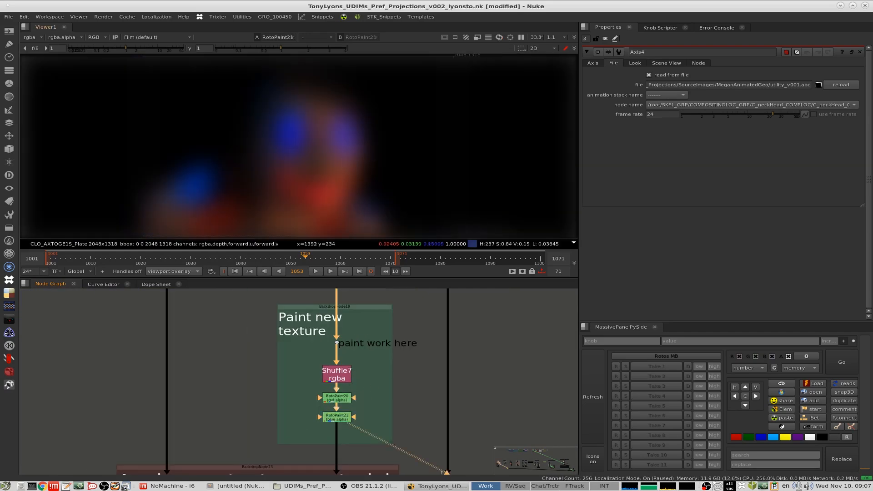
Display the "paint work here" dot in the viewer and scrub the stabilized render to frame 1066.
middle_click_drag(374, 357, 367, 443)
left_click(331, 429)
key("1")
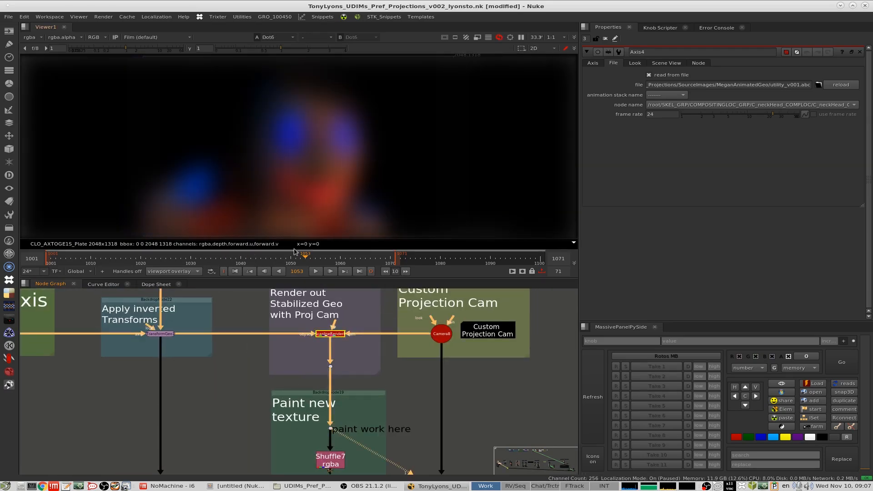
left_click_drag(295, 251, 319, 259)
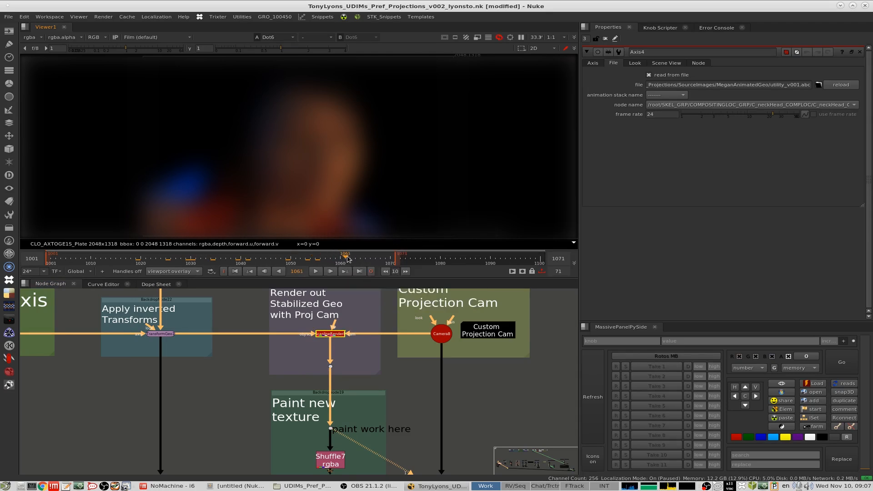
left_click_drag(347, 258, 371, 259)
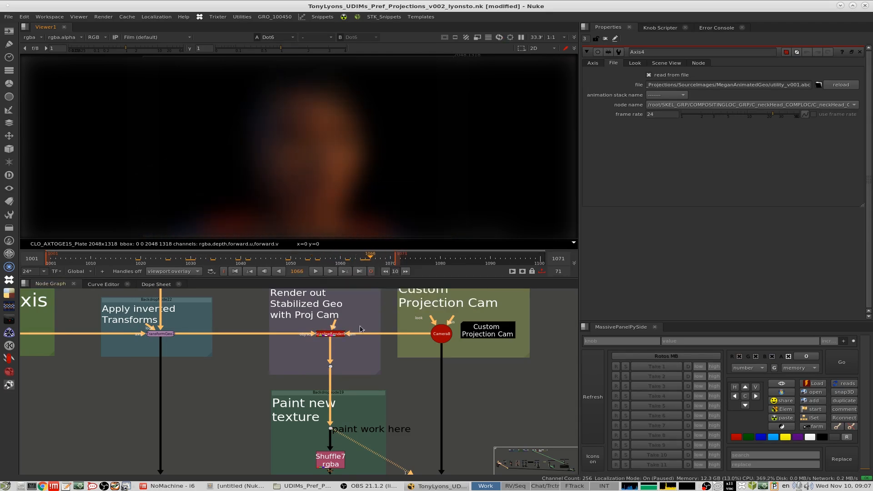
Display RotoPaint21's painted result in the viewer again and scrub the timeline to frame 1031.
middle_click_drag(342, 382, 360, 326)
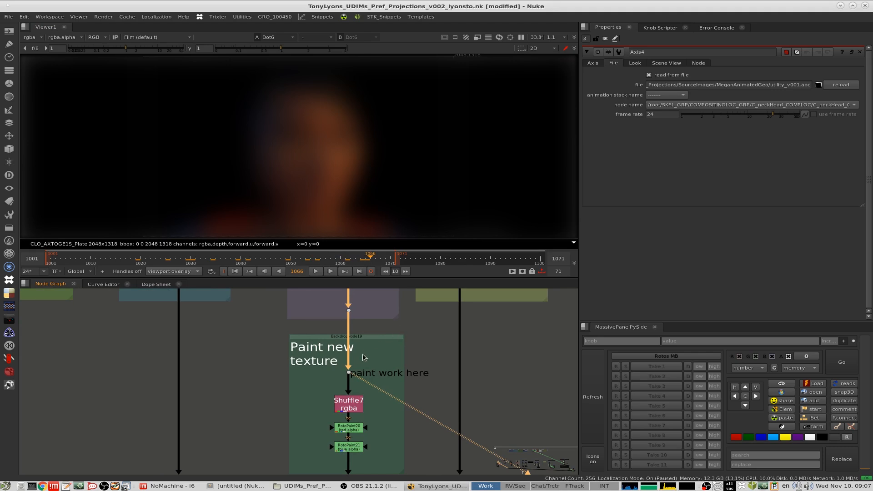
middle_click_drag(363, 357, 380, 354)
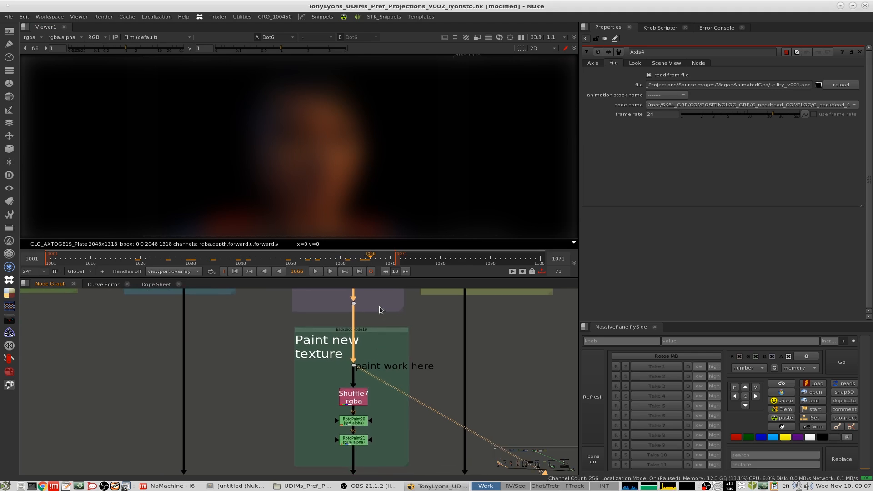
middle_click_drag(378, 440, 380, 396)
left_click_drag(404, 401, 357, 382)
key("1")
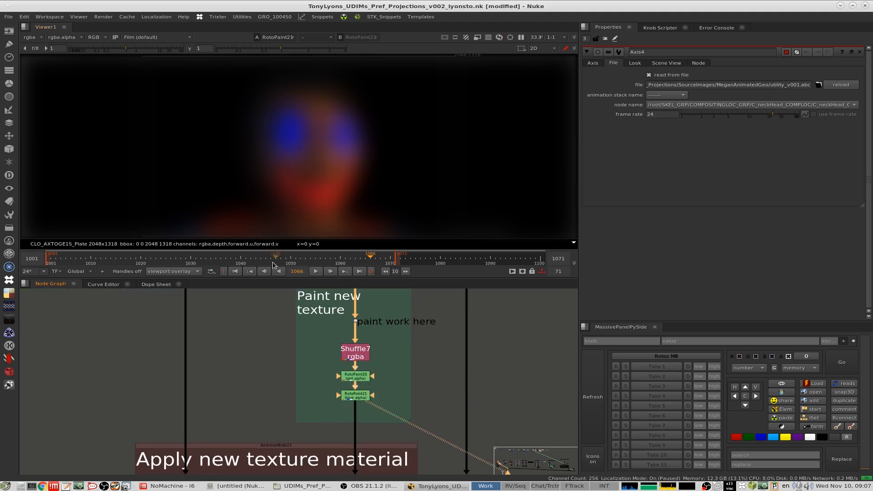
mouse_move(212, 261)
left_mouse_down()
mouse_move(191, 261)
mouse_move(199, 263)
left_mouse_up()
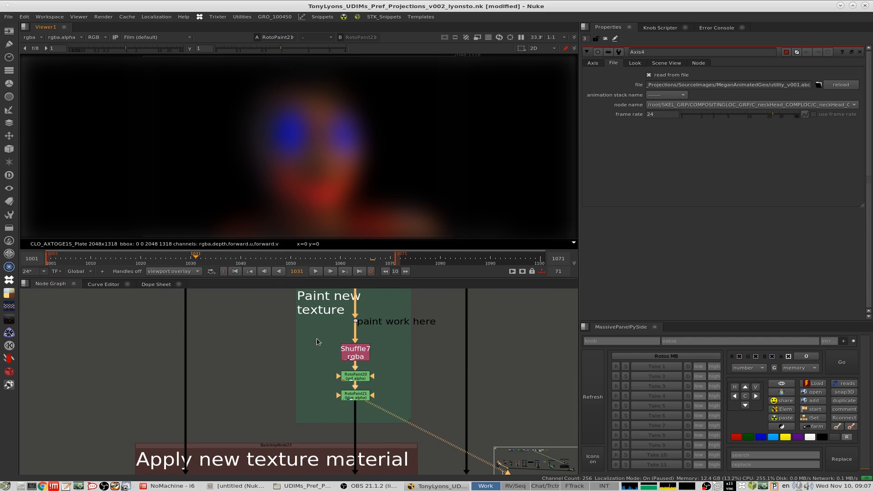
Display the ApplyMaterial3 node from the Apply new texture material backdrop in the viewer.
scroll(404, 354, "down", 4)
middle_click_drag(331, 382, 355, 313)
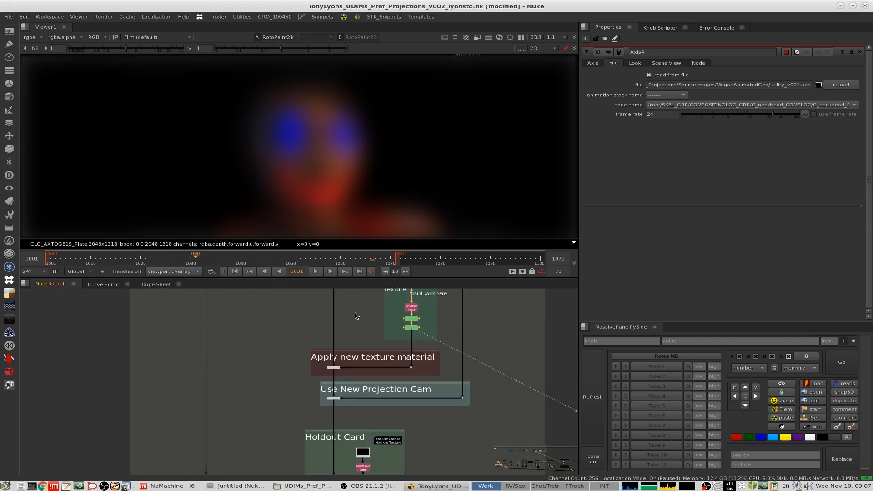
scroll(355, 315, "up", 5)
left_click_drag(245, 395, 381, 340)
key("1")
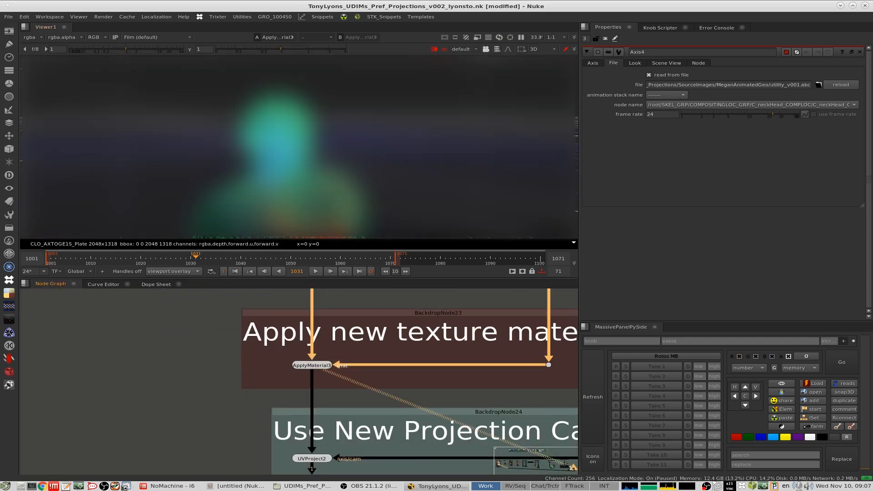
Display the UVProject2 node from the Use New Projection Cam backdrop in the viewer.
middle_click_drag(385, 437, 388, 380)
left_click_drag(348, 358, 278, 422)
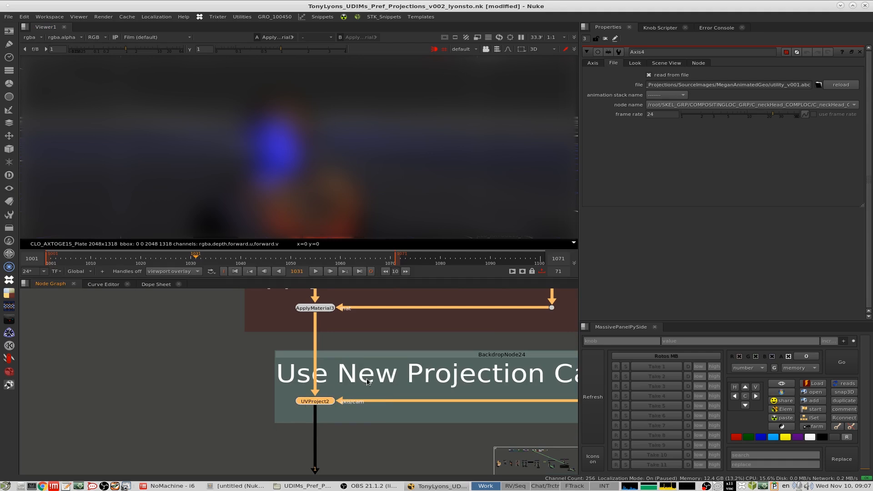
key("1")
Trace UVProject2's camera input up to the custom projection camera, and examine the Holdout Card backdrop below.
scroll(348, 373, "down", 4)
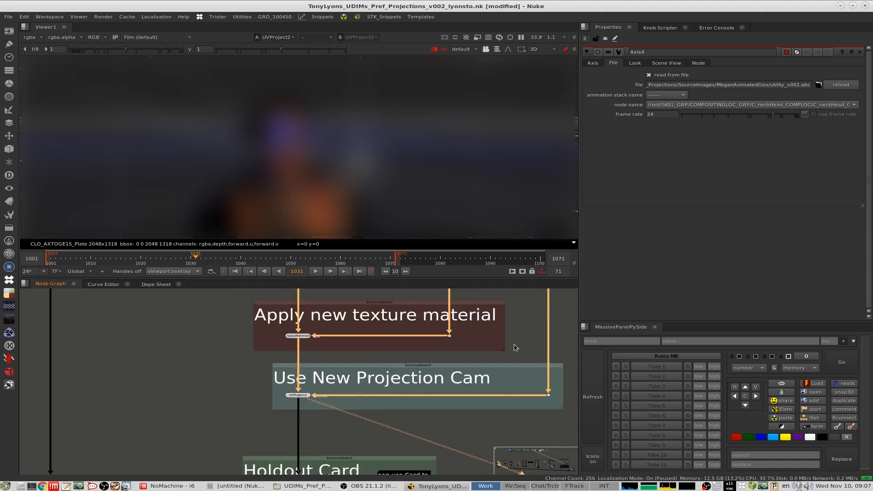
scroll(514, 345, "down", 5)
middle_click_drag(503, 296, 446, 403)
scroll(507, 337, "up", 6)
middle_click_drag(480, 340, 451, 291)
scroll(395, 337, "down", 7)
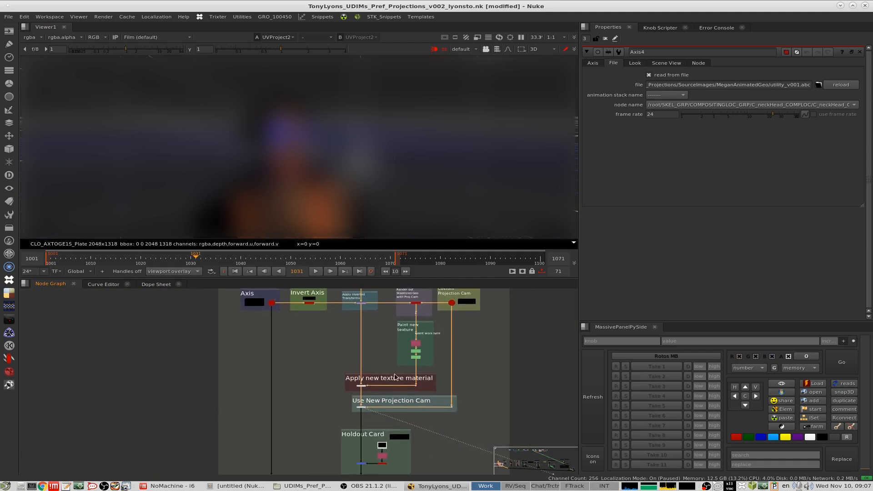
scroll(345, 430, "up", 4)
middle_click_drag(413, 423, 420, 341)
scroll(368, 397, "up", 2)
middle_click_drag(368, 398, 371, 377)
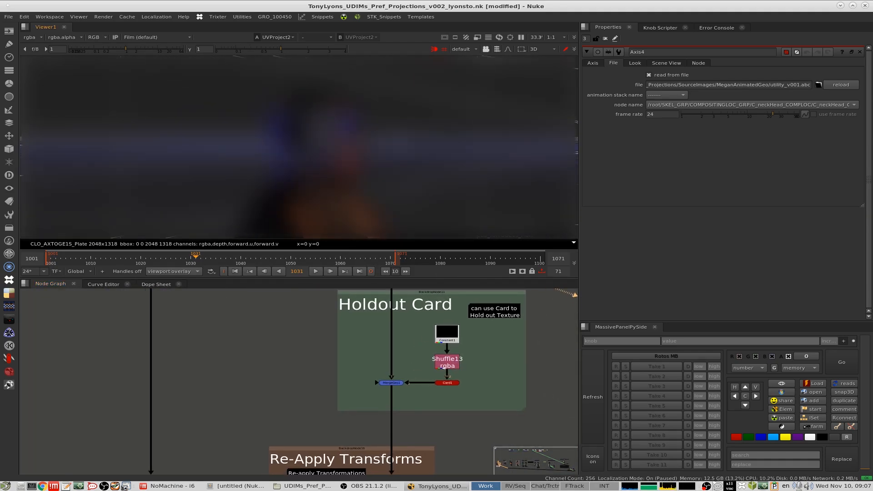
Scrub the timeline to frame 1039 and inspect the geometry merge node in the Holdout Card backdrop.
left_click_drag(186, 262, 241, 259)
scroll(451, 346, "down", 5)
middle_click_drag(468, 300, 416, 355)
scroll(416, 355, "up", 3)
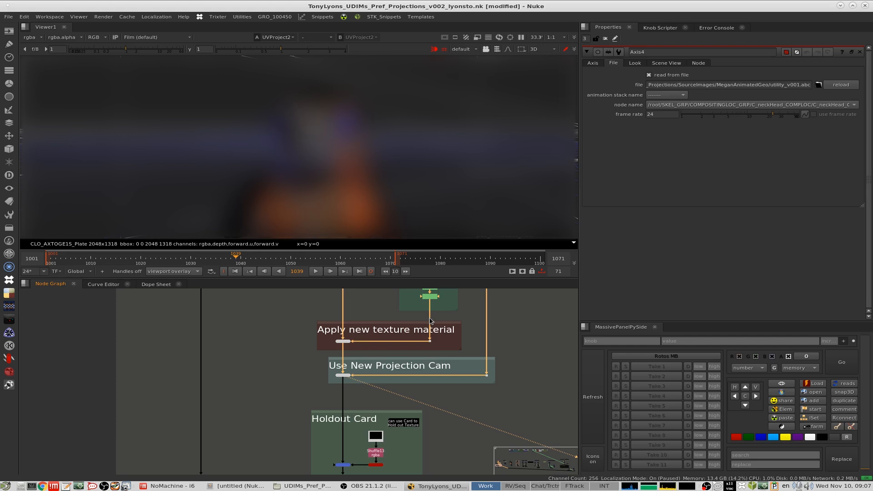
middle_click_drag(354, 459, 387, 355)
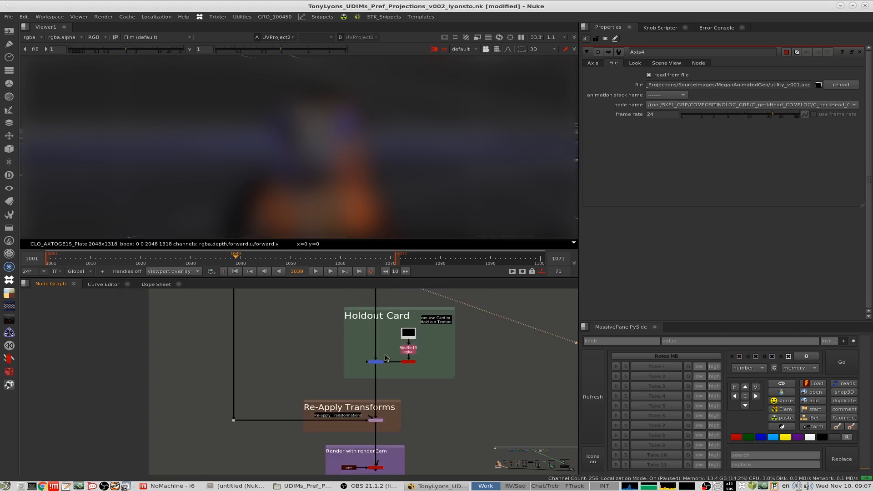
left_click(380, 360)
Select TransformGeo2 in the Re-Apply Transforms backdrop and trace its axis input back to the Axis4 node.
middle_click_drag(402, 407, 450, 368)
scroll(449, 368, "up", 3)
left_click(388, 397)
middle_click_drag(296, 325, 331, 390)
scroll(332, 339, "down", 6)
middle_click_drag(321, 355, 331, 459)
scroll(263, 319, "up", 10)
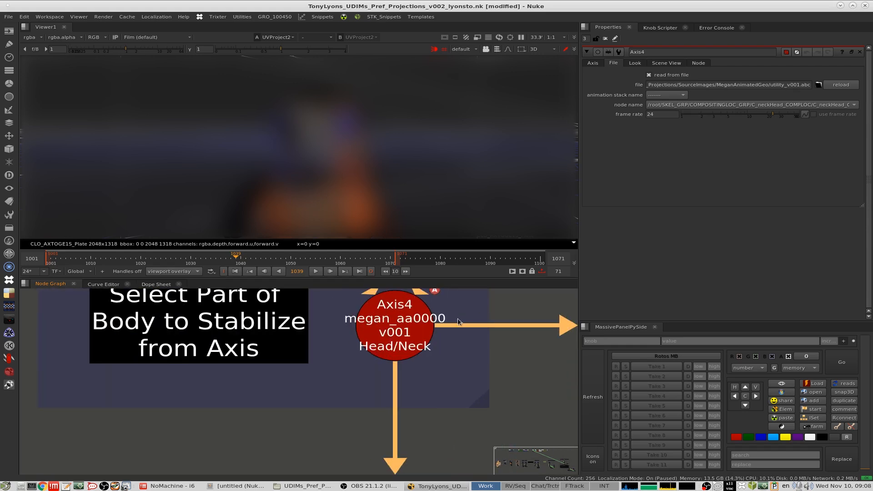
Display the TransformGeo2 node from the Re-Apply Transforms backdrop in the viewer.
scroll(395, 326, "down", 8)
middle_click_drag(374, 430, 312, 259)
scroll(343, 382, "up", 5)
middle_click_drag(558, 413, 389, 358)
scroll(389, 357, "up", 5)
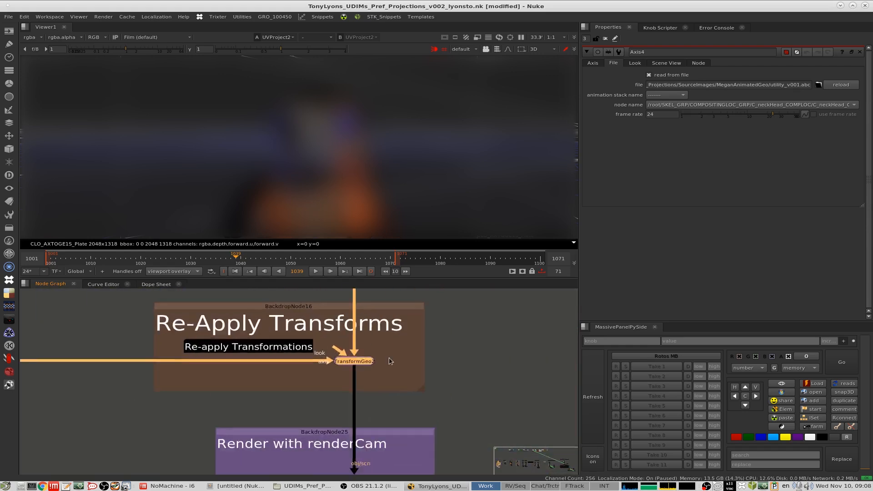
key("1")
left_click_drag(427, 333, 246, 413)
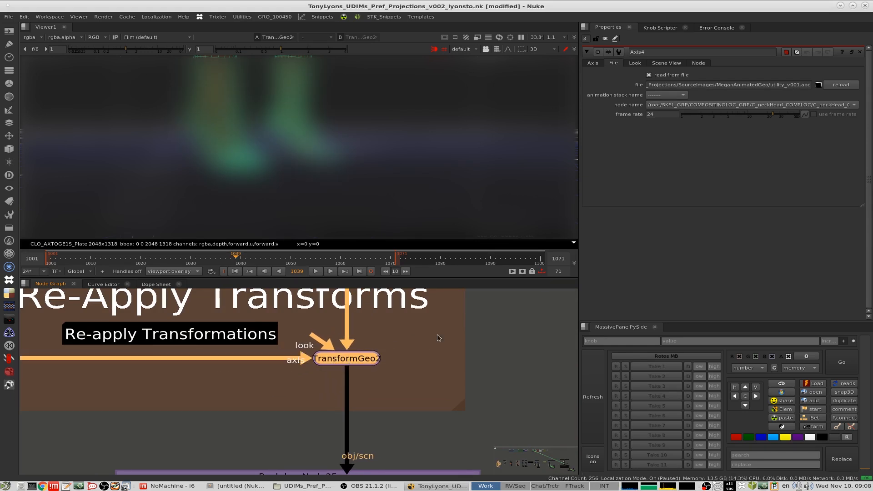
Display the scanline render node from the Render with renderCam backdrop in the viewer.
scroll(414, 346, "down", 5)
scroll(415, 342, "up", 2)
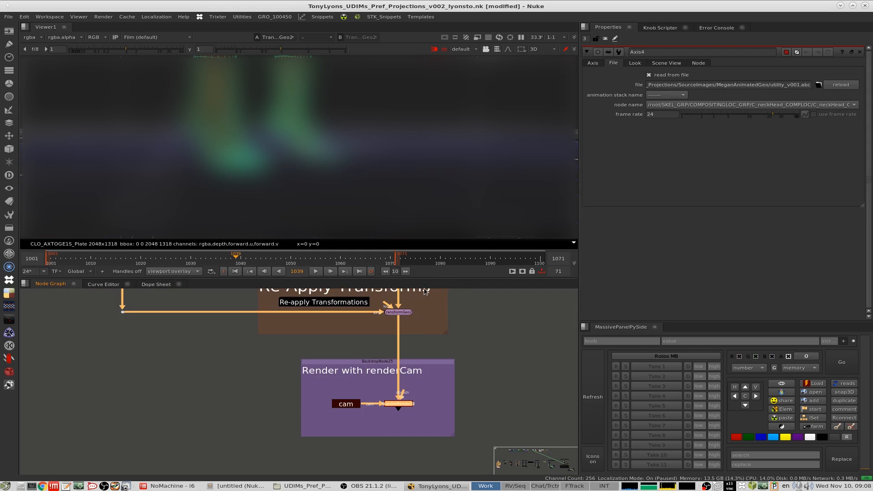
key("1")
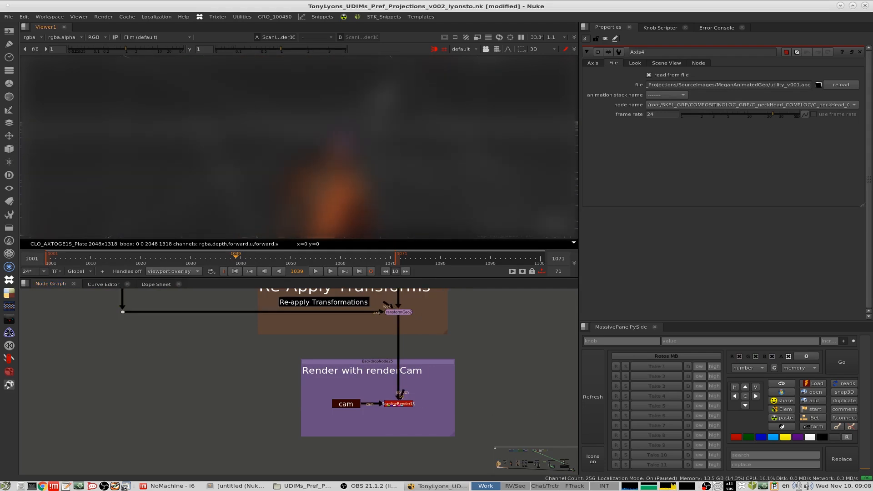
Go to frame 1048 and view the final render in 2D, enlarged on the painted face.
left_click(281, 262)
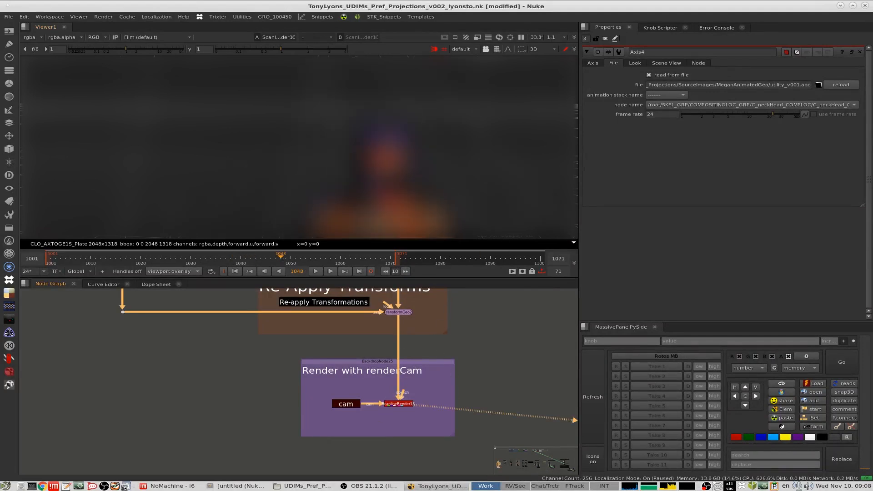
key("Tab")
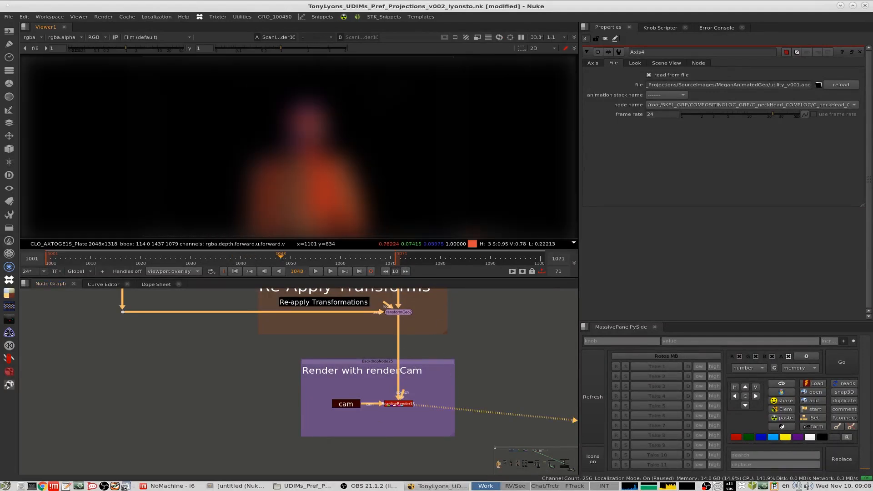
scroll(299, 119, "up", 2)
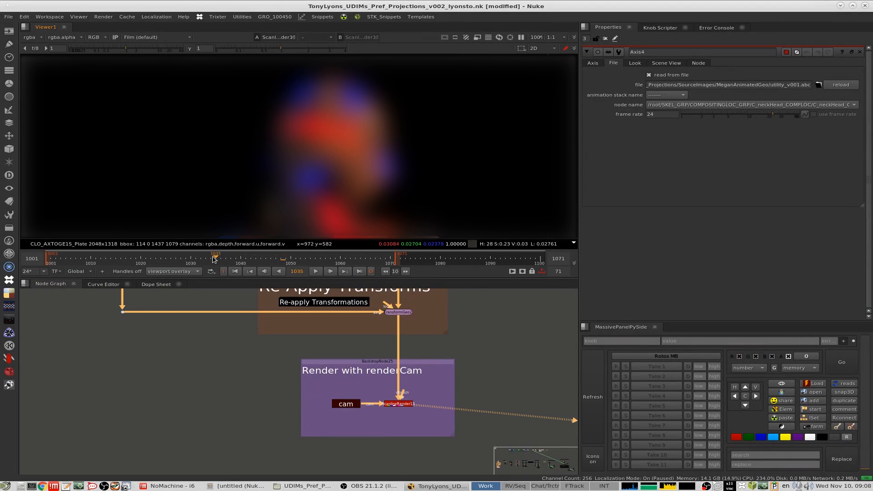
Play the final render in 2D from frame 1019 and stop at frame 1044, enlarged on the painted face.
left_click_drag(214, 259, 137, 262)
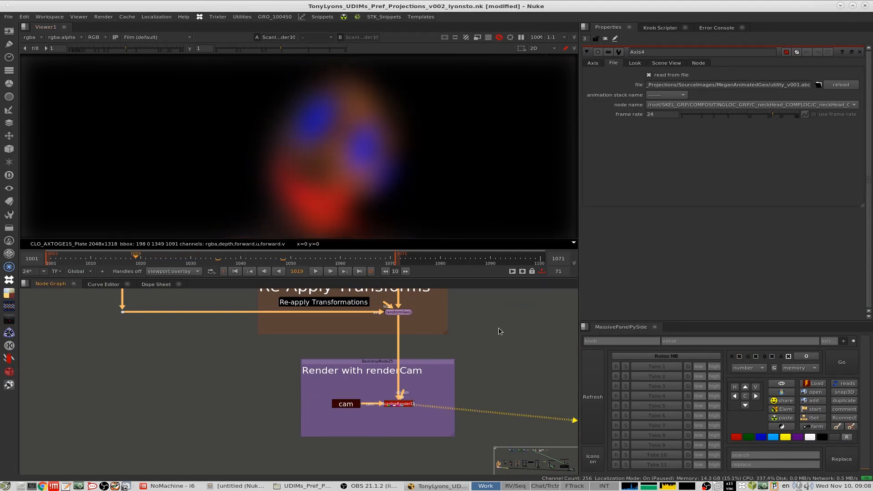
scroll(498, 331, "down", 4)
scroll(486, 345, "up", 8)
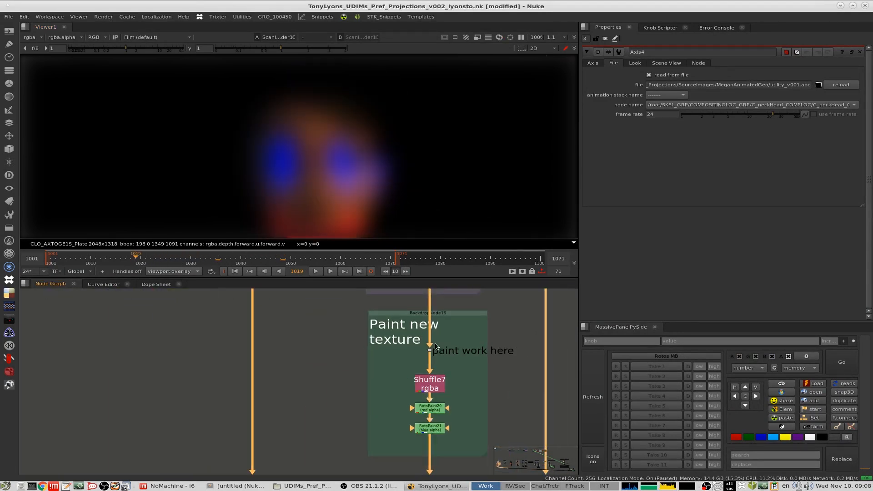
left_click_drag(435, 346, 479, 332)
scroll(433, 156, "down", 2)
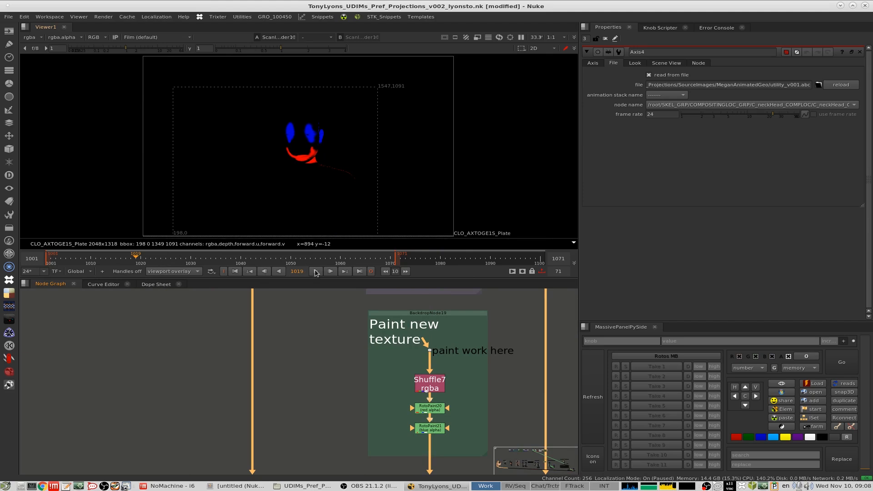
key("l")
scroll(322, 151, "up", 3)
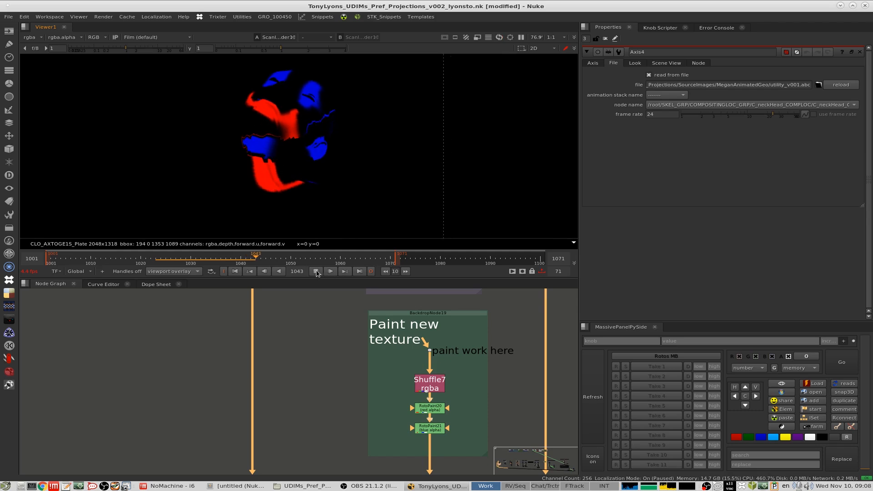
key("k")
middle_click_drag(288, 155, 363, 166)
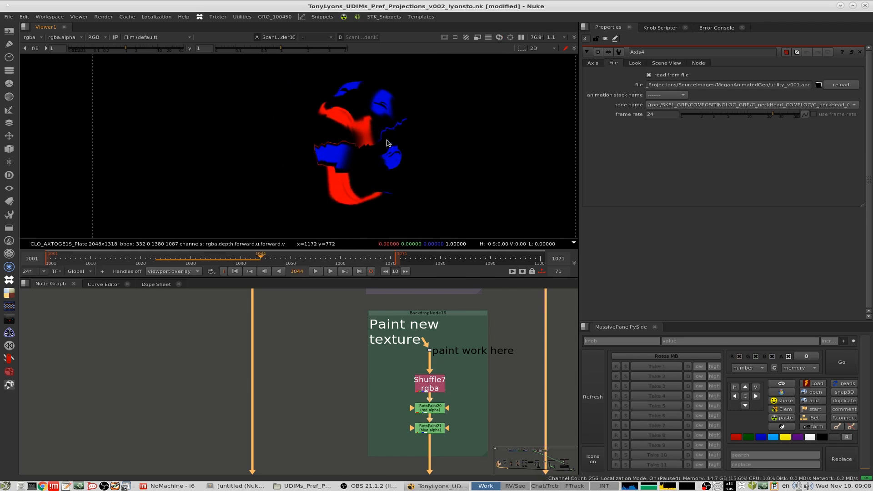
Display the dot above the merge node in the Holdout Card backdrop and view the head from the side in 3D.
scroll(460, 326, "down", 8)
middle_click_drag(421, 405, 417, 356)
scroll(387, 353, "up", 6)
scroll(407, 355, "up", 4)
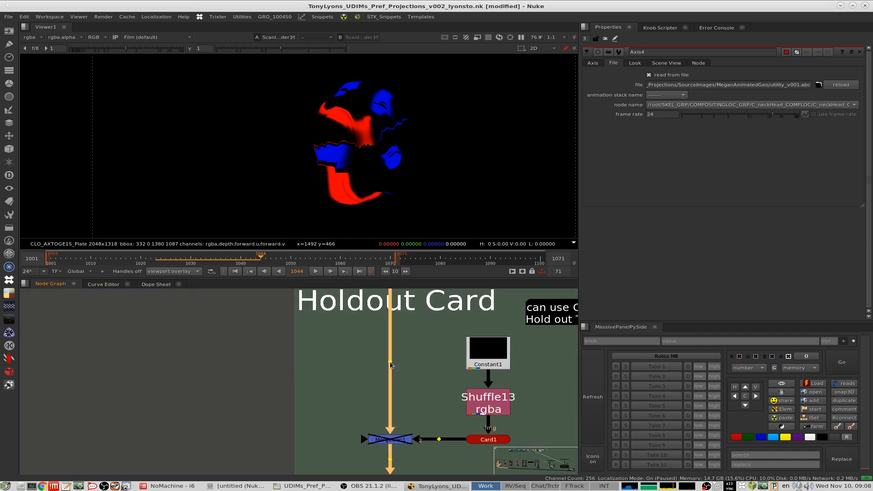
left_click(390, 363, "ctrl")
key("1")
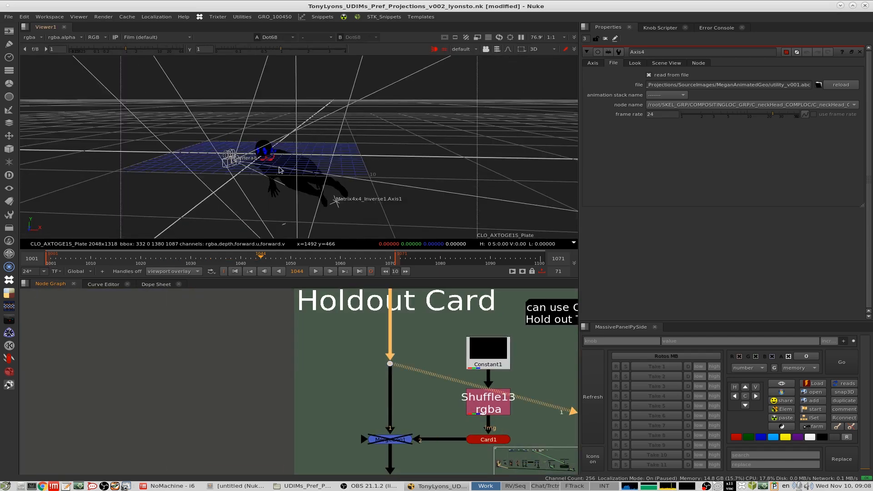
left_click_drag(279, 170, 453, 156, "ctrl")
scroll(505, 155, "up", 8)
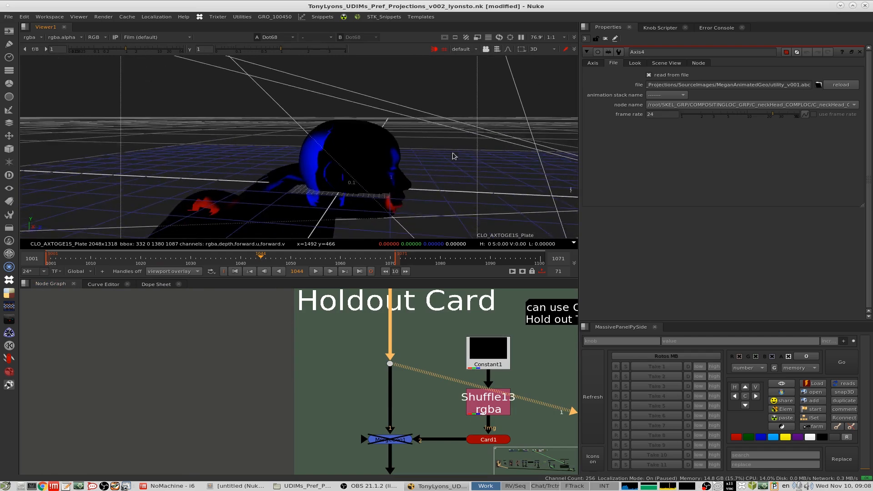
scroll(454, 382, "down", 3)
scroll(469, 382, "up", 5)
Open Card1's properties and examine the card's placement through the head from the side at frame 1051.
double_click(473, 382)
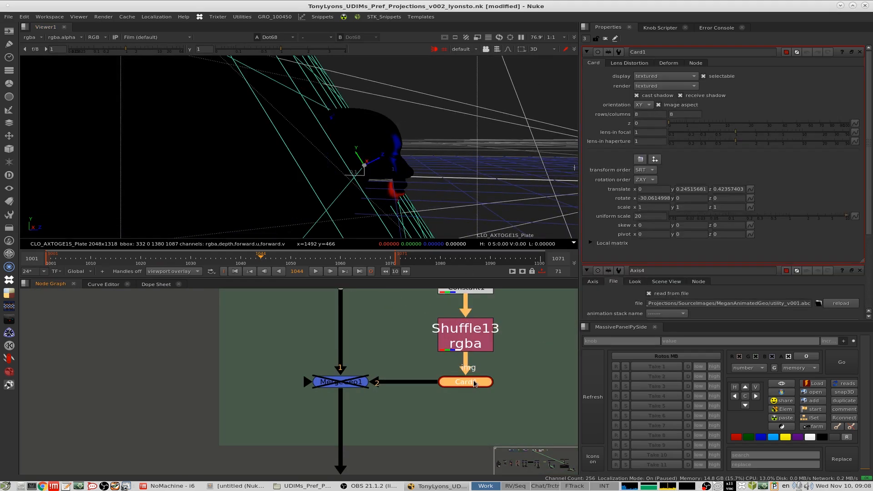
scroll(405, 165, "down", 4)
left_click_drag(405, 166, 375, 160, "ctrl")
scroll(366, 164, "up", 3)
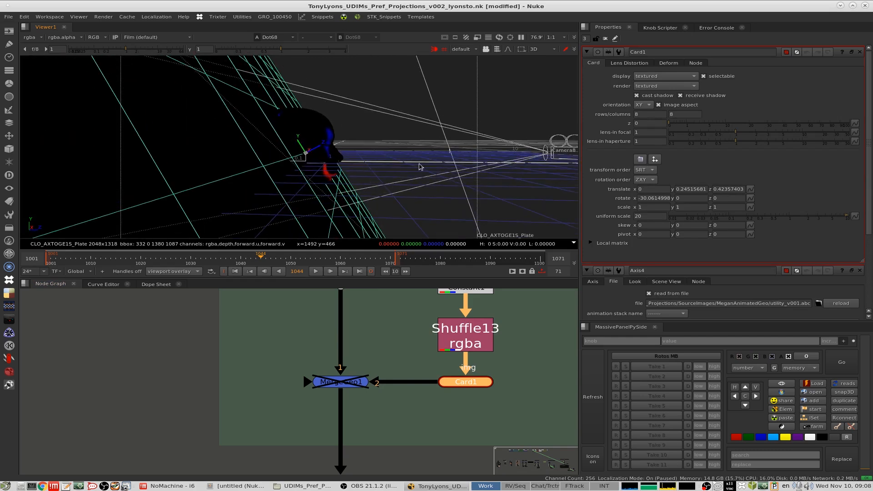
left_click_drag(276, 260, 296, 261)
mouse_move(347, 172)
left_mouse_down("ctrl")
mouse_move(418, 173)
mouse_move(331, 179)
mouse_move(364, 171)
left_mouse_up("ctrl")
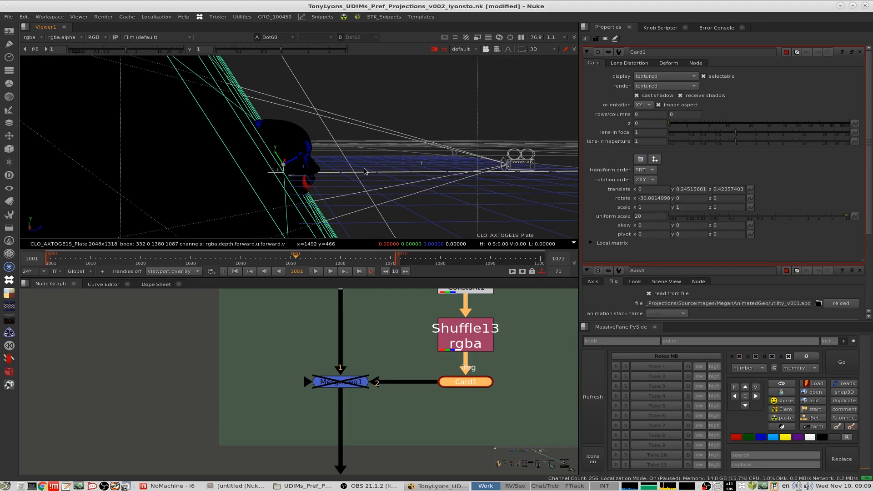
Enable the MergeGeo1 node and display it in the viewer, showing the whole card together with the head.
left_click_drag(394, 339, 273, 415)
key("d")
key("1")
left_click(382, 345)
scroll(385, 343, "down", 2)
scroll(408, 337, "up", 3)
left_click(334, 385)
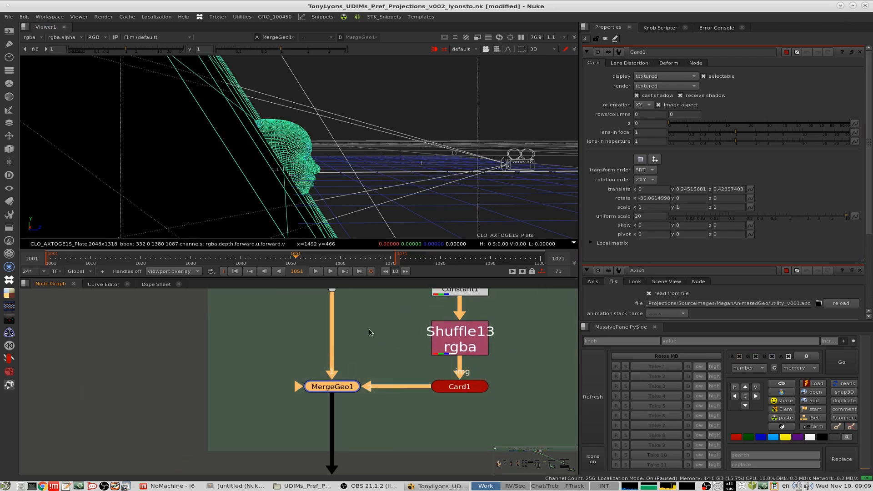
left_click_drag(452, 136, 391, 169, "ctrl")
scroll(392, 170, "down", 3)
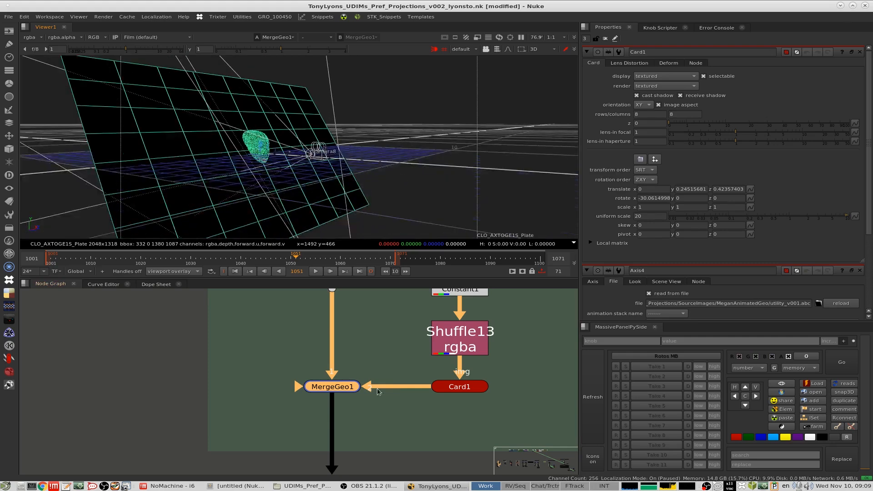
Display TransformGeo2 from the Re-Apply Transforms backdrop in 3D, framing the body and card from the side at frame 1050.
scroll(377, 390, "down", 4)
middle_click_drag(378, 389, 404, 328)
scroll(394, 387, "up", 3)
left_click_drag(469, 401, 383, 432)
key("1")
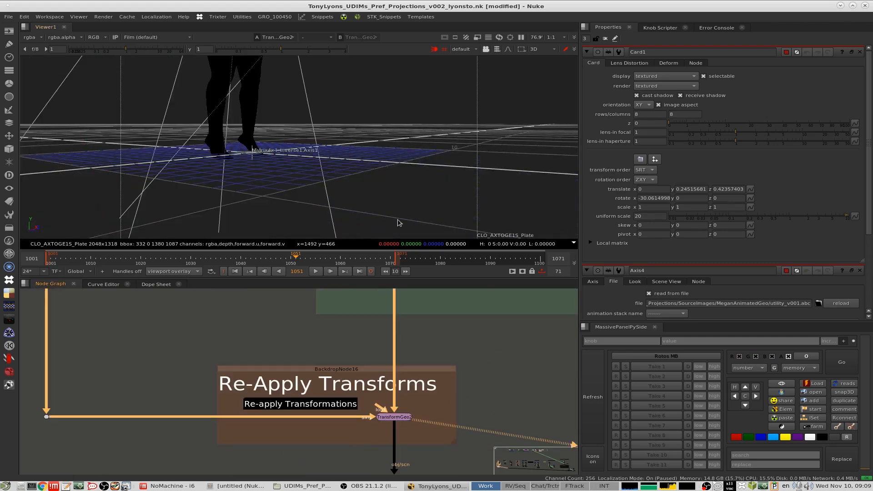
key("f")
mouse_move(383, 133)
left_mouse_down("ctrl")
mouse_move(400, 143)
mouse_move(327, 172)
mouse_move(406, 125)
mouse_move(369, 131)
left_mouse_up("ctrl")
mouse_move(298, 267)
left_mouse_down()
mouse_move(350, 258)
mouse_move(273, 259)
mouse_move(319, 259)
mouse_move(293, 257)
left_mouse_up()
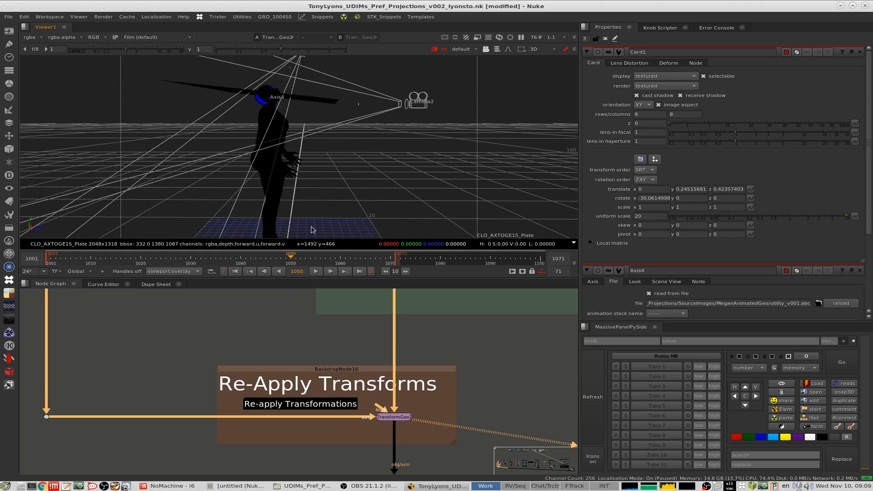
Display the scanline render from the Render with renderCam backdrop in the viewer and switch to the 2D view.
middle_click_drag(411, 445, 410, 340)
scroll(411, 340, "down", 4)
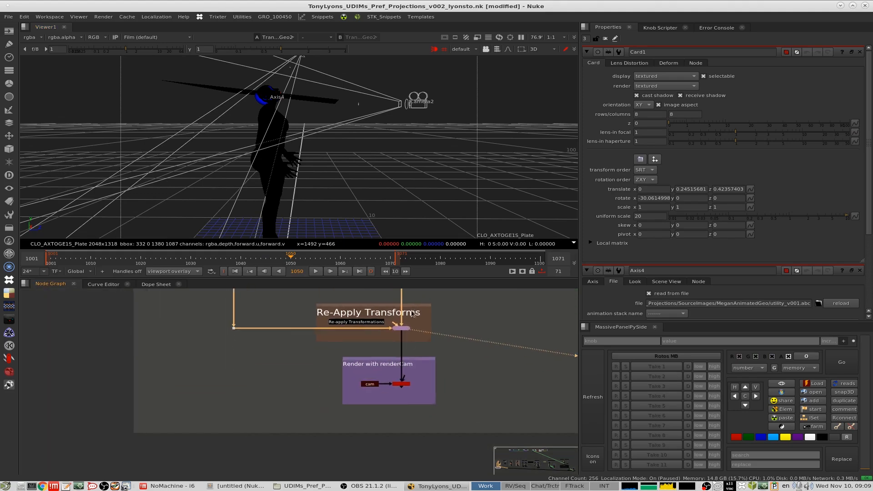
scroll(410, 340, "up", 3)
left_click_drag(482, 383, 381, 428)
key("1")
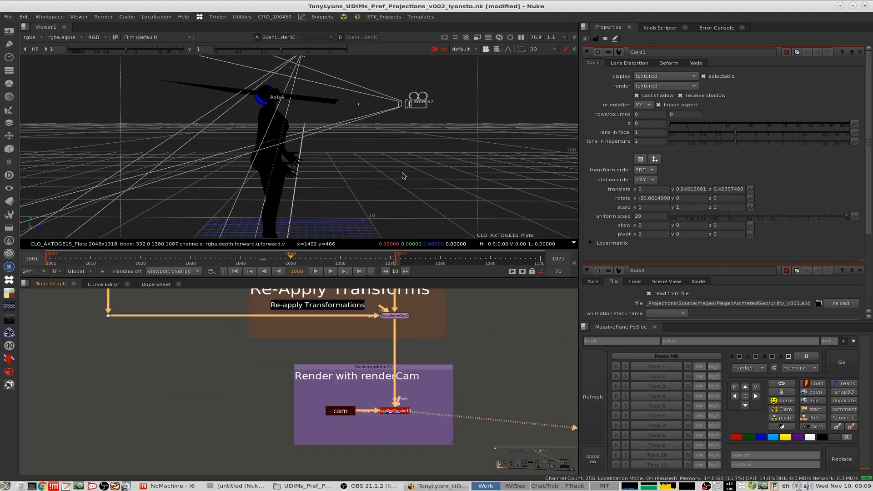
middle_click_drag(465, 340, 448, 446)
key("Tab")
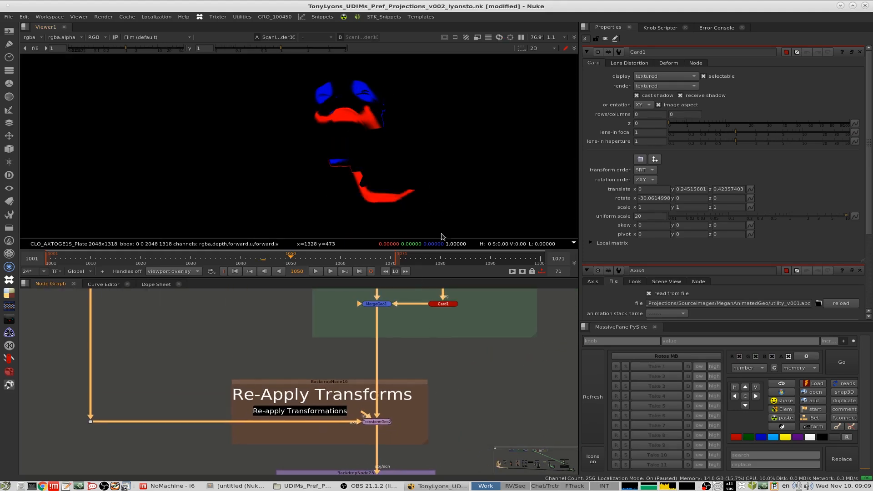
Toggle MergeGeo1 off and back on to compare the render with and without the holdout card, ending on frame 1051.
middle_click_drag(422, 292, 406, 335)
left_click(358, 347)
key("d")
key("d")
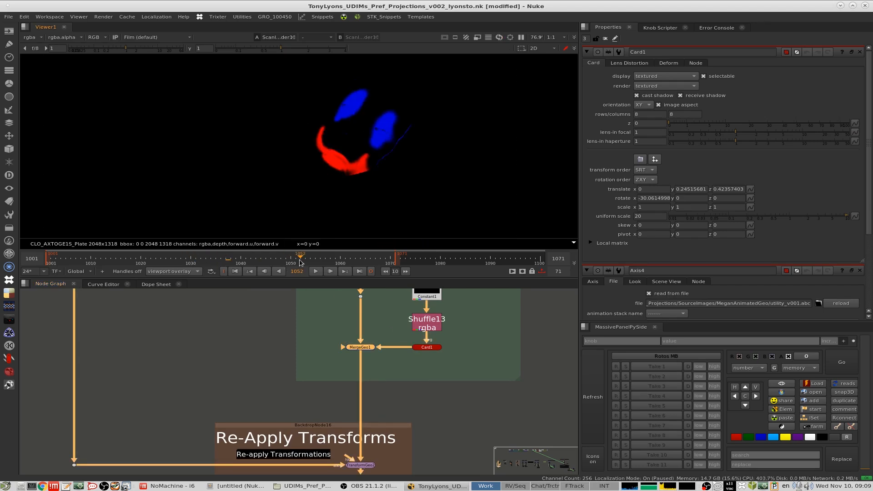
left_click_drag(317, 264, 294, 264)
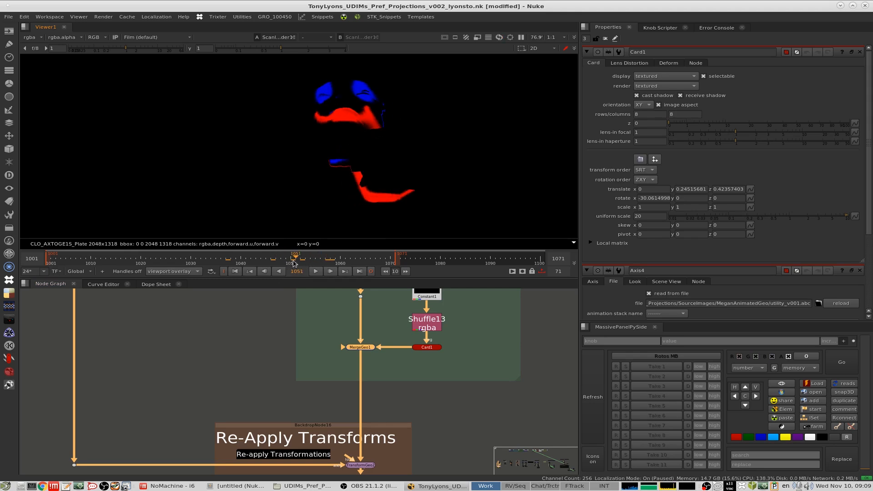
Set Card1's uniform scale to 30, check the render at frame 1021, and close all properties panels.
left_click(432, 348)
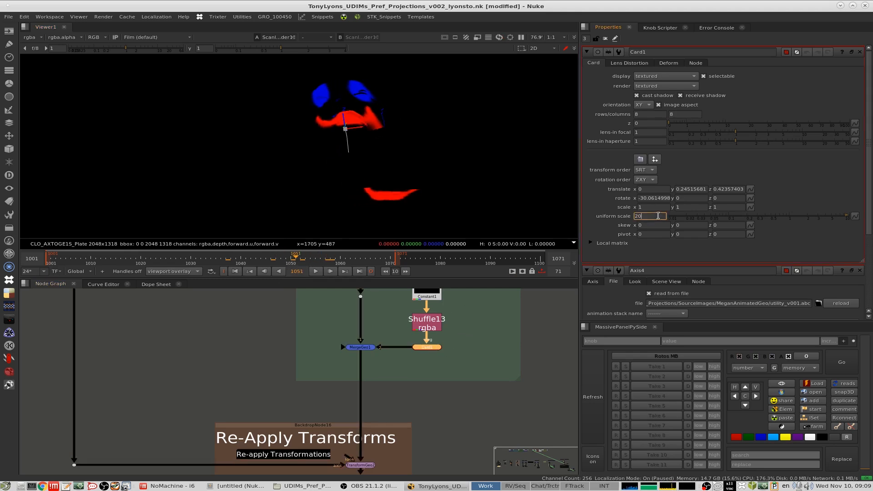
key("Left")
key("Up")
key("Up")
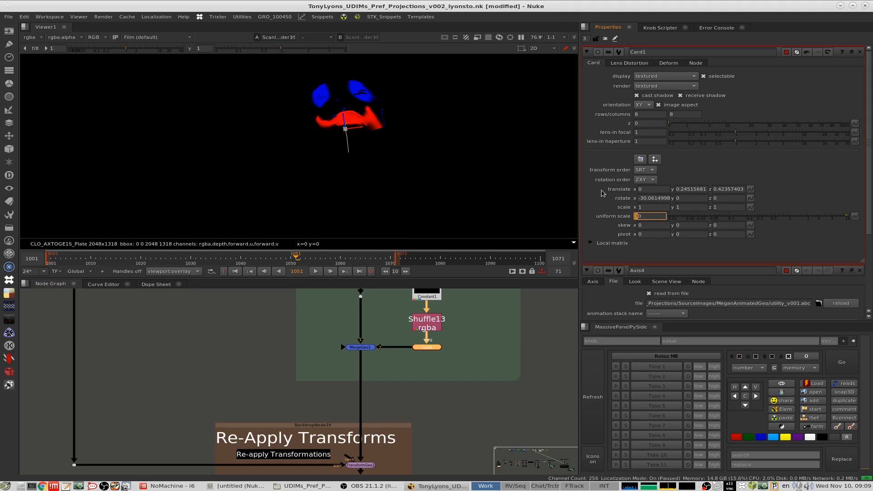
left_click(321, 259)
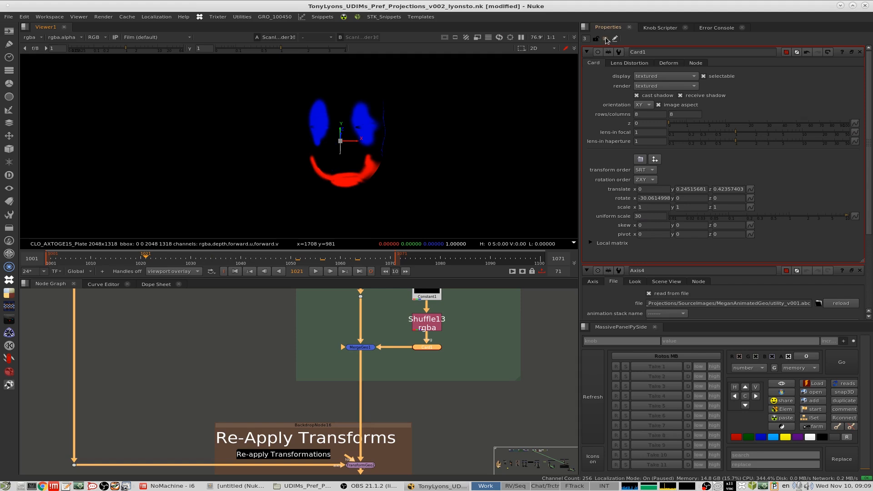
left_click(606, 38)
Review the complete Stabilizing Animated /Deforming Geo section of the node graph alongside its neighbouring sections.
scroll(430, 184, "down", 3)
scroll(378, 357, "down", 3)
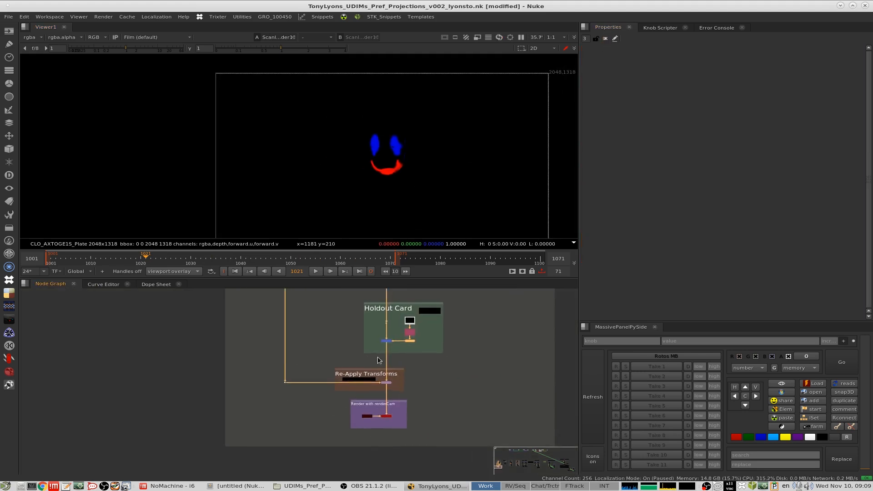
scroll(410, 354, "up", 2)
middle_click_drag(485, 354, 436, 353)
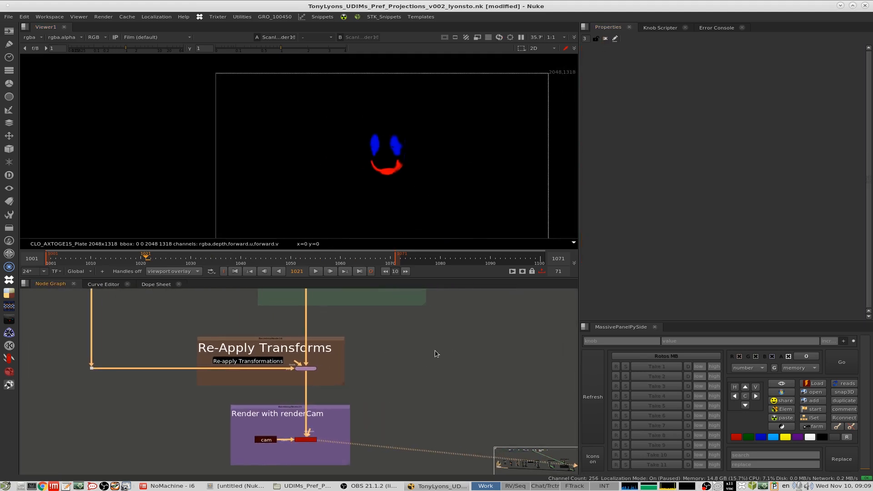
scroll(383, 364, "down", 4)
scroll(400, 337, "up", 3)
scroll(371, 383, "down", 4)
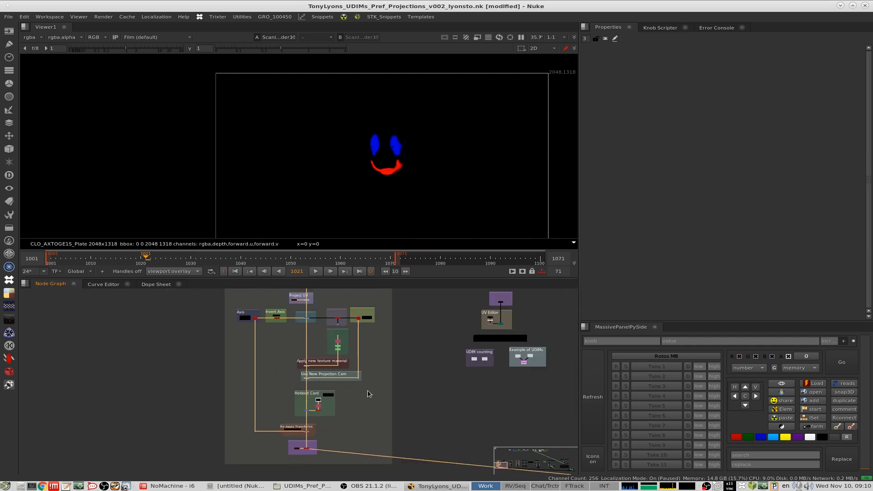
scroll(365, 403, "up", 3)
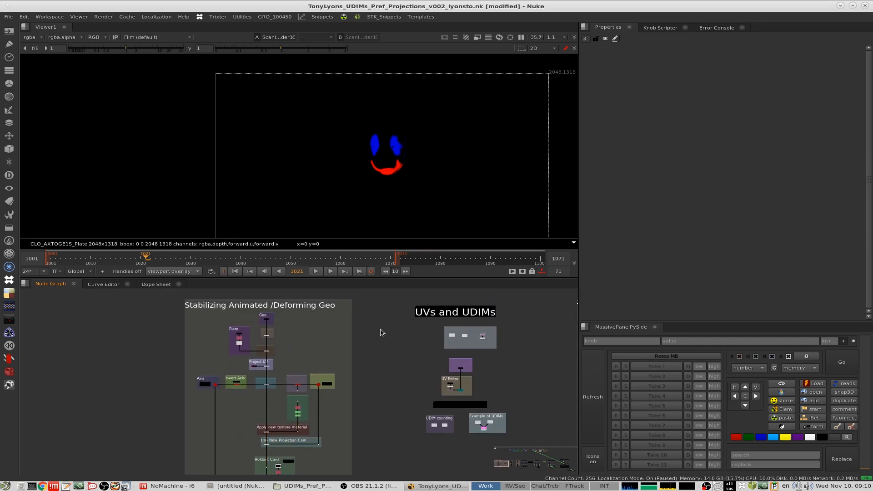
mouse_move(355, 344)
middle_mouse_down()
mouse_move(328, 350)
mouse_move(390, 332)
mouse_move(357, 333)
middle_mouse_up()
scroll(362, 346, "down", 3)
scroll(428, 142, "up", 5)
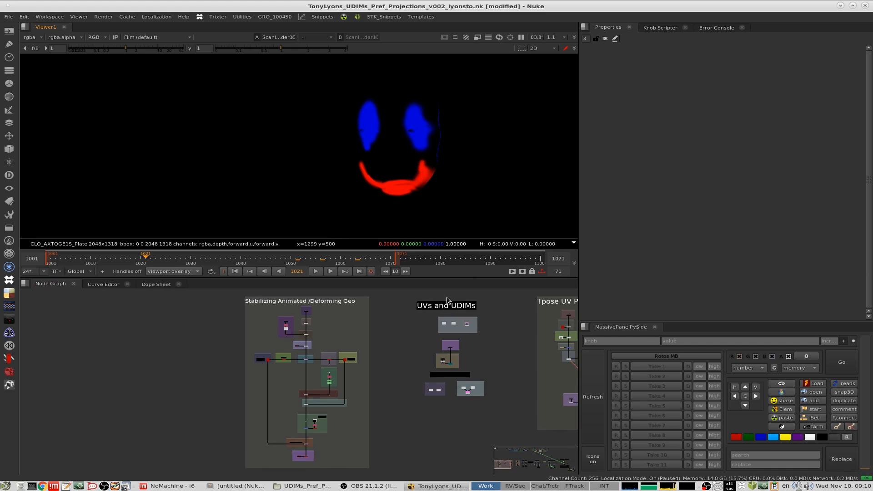
Locate the UVs and UDIMs section and bring its UnWrapping a Cube Example backdrop into view.
middle_click_drag(401, 326, 343, 336)
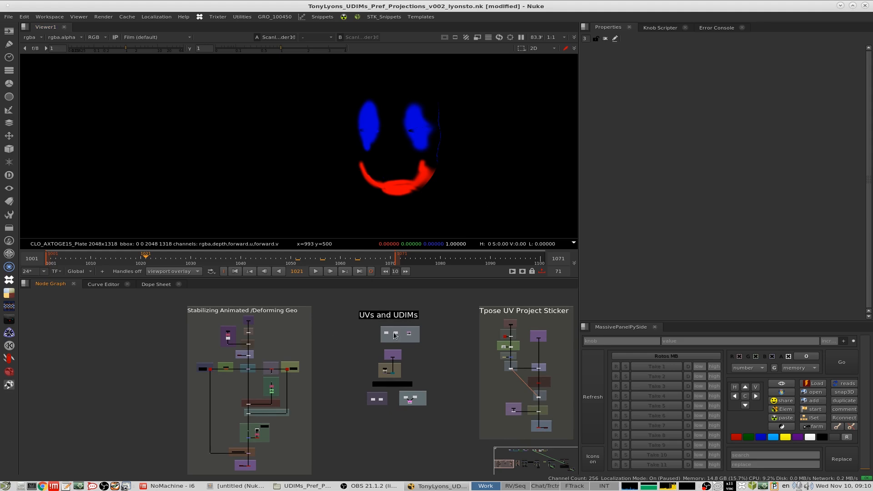
middle_click_drag(405, 329, 398, 351, "alt")
middle_click_drag(405, 304, 378, 355)
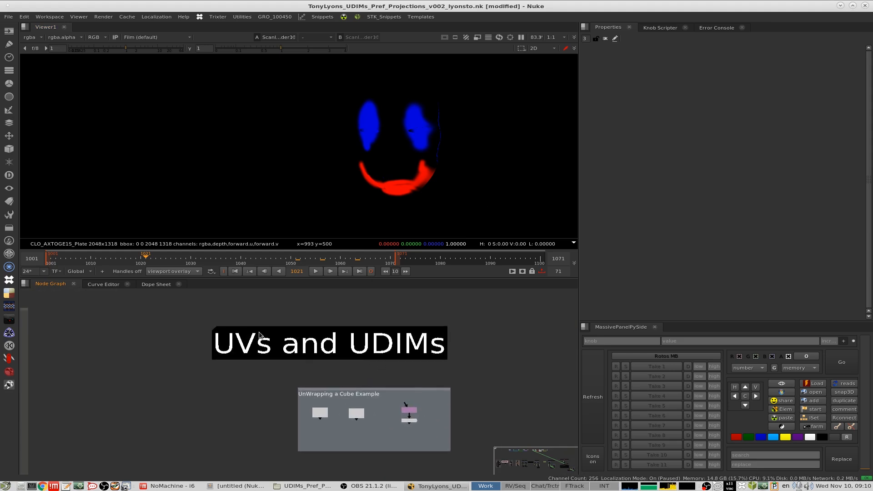
left_click_drag(167, 315, 494, 382)
middle_click_drag(387, 392, 389, 350)
left_click(389, 350)
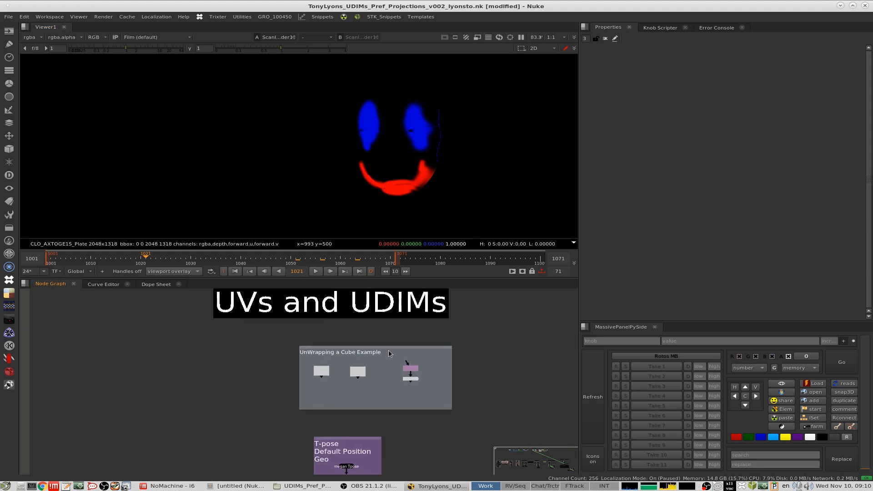
Display the Read8 Blender UV-unwrapping sample in the viewer and examine the unfolded cube up close.
scroll(389, 354, "up", 3)
left_click(290, 366)
key("1")
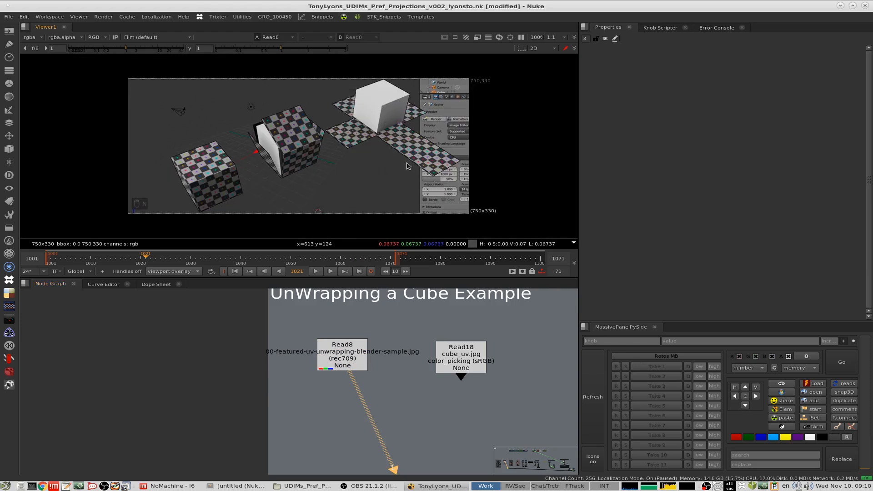
scroll(408, 166, "up", 2)
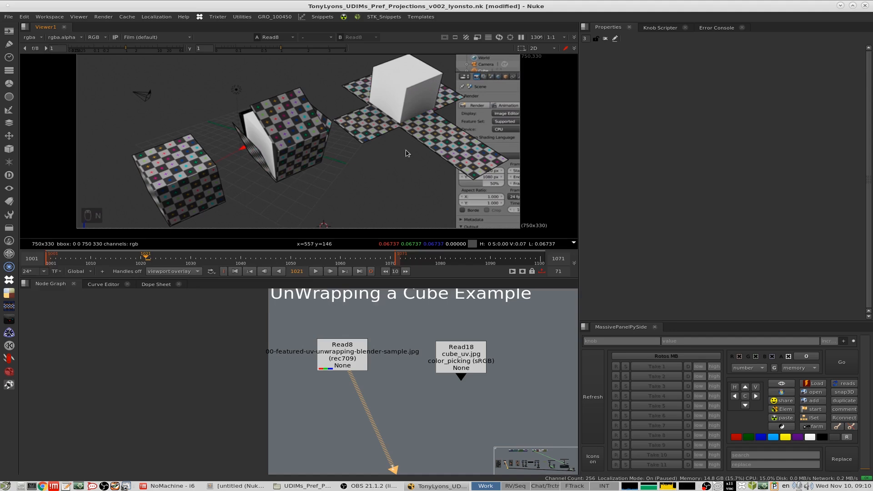
middle_click_drag(289, 147, 40, 192)
scroll(327, 164, "up", 6)
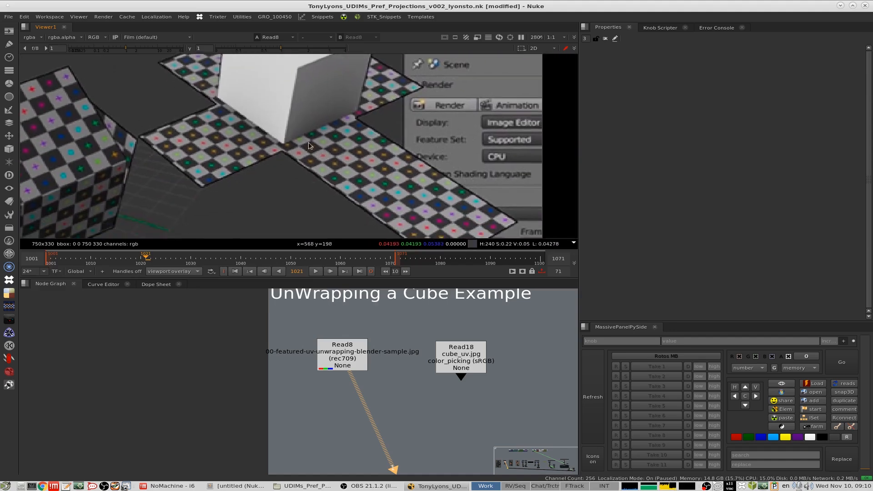
scroll(317, 145, "down", 5)
middle_click_drag(332, 137, 336, 145)
Display the Read18 cube_uv.jpg image in the viewer and examine the flattened cube layout.
middle_click_drag(425, 315, 357, 342)
left_click(409, 379)
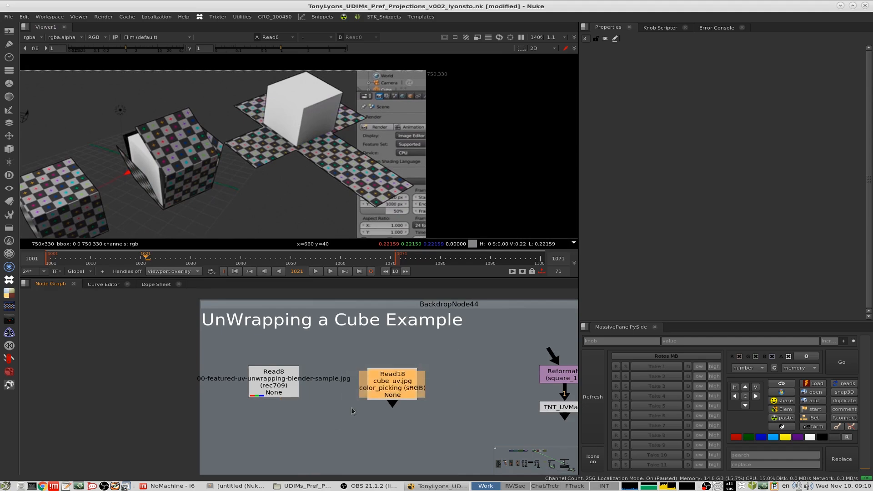
left_click(428, 336)
left_click_drag(467, 346, 331, 437)
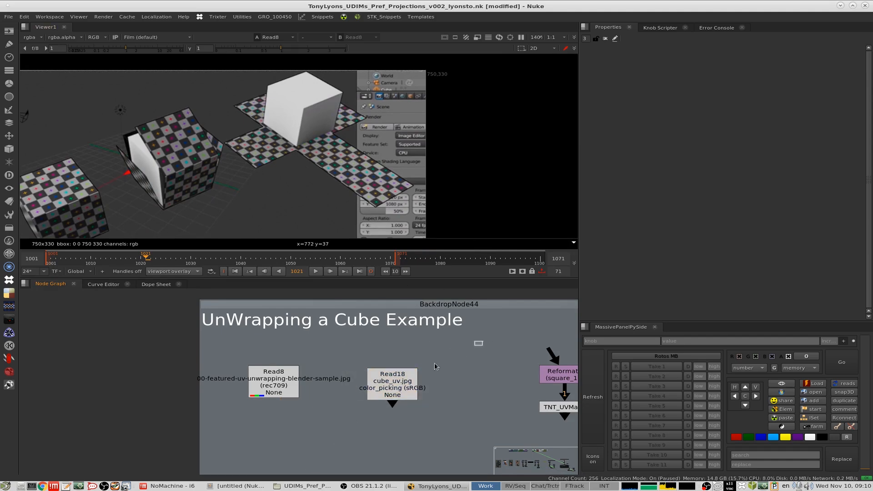
key("1")
middle_click_drag(323, 168, 356, 170)
scroll(360, 160, "up", 5)
scroll(362, 166, "down", 4)
middle_click_drag(367, 107, 377, 129)
scroll(377, 129, "down", 3)
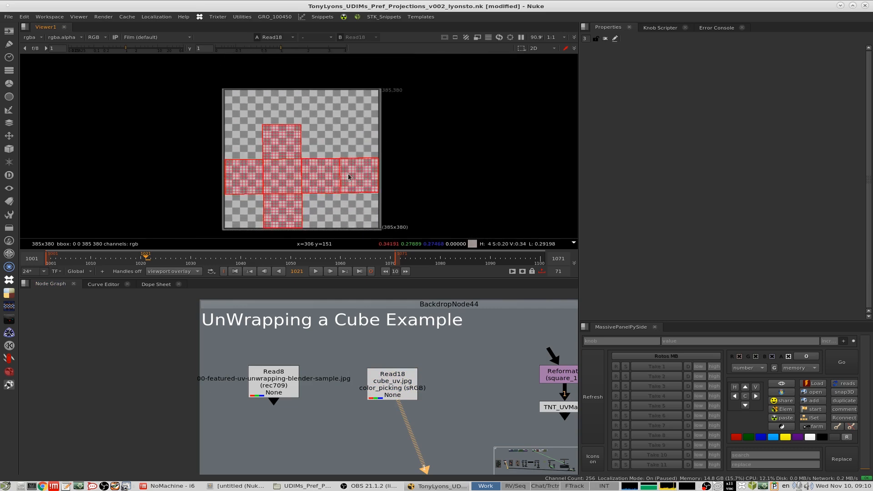
scroll(302, 178, "up", 3)
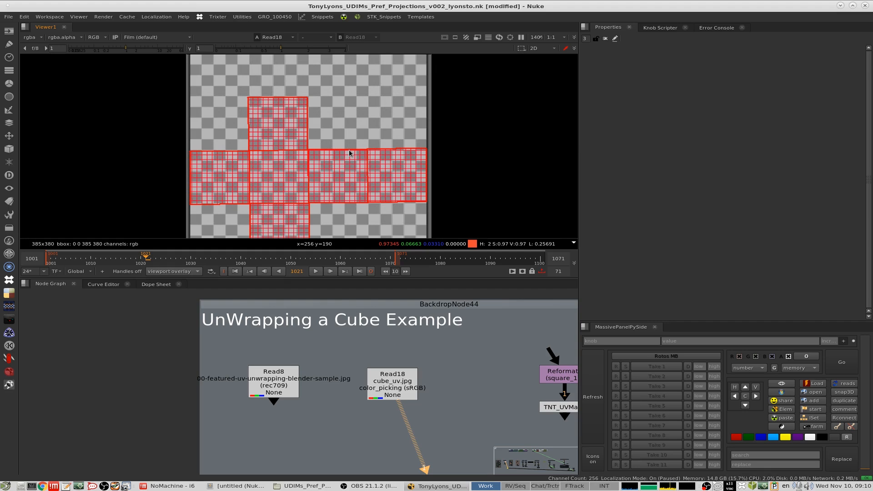
Display the TNT_UVMap1 node in the viewer, framed in full, and open its properties.
middle_click_drag(480, 343, 325, 342)
scroll(397, 348, "down", 2)
left_click(378, 390)
key("1")
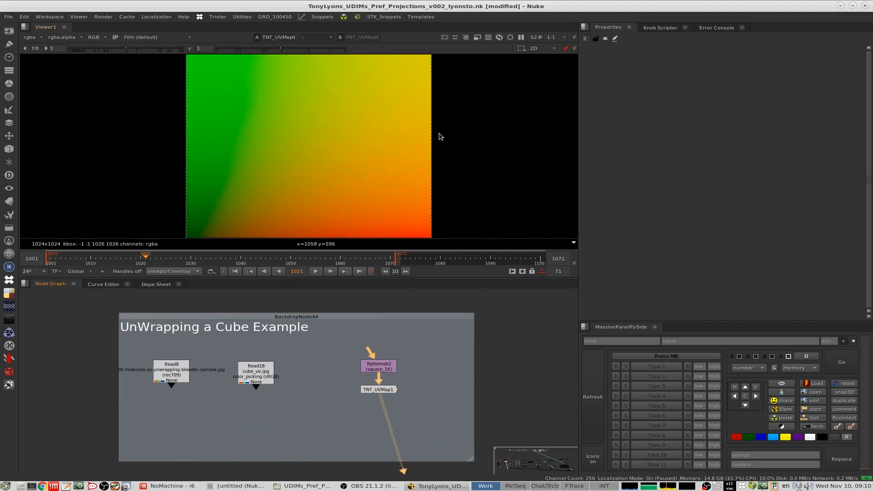
key("f")
middle_click_drag(368, 166, 387, 176)
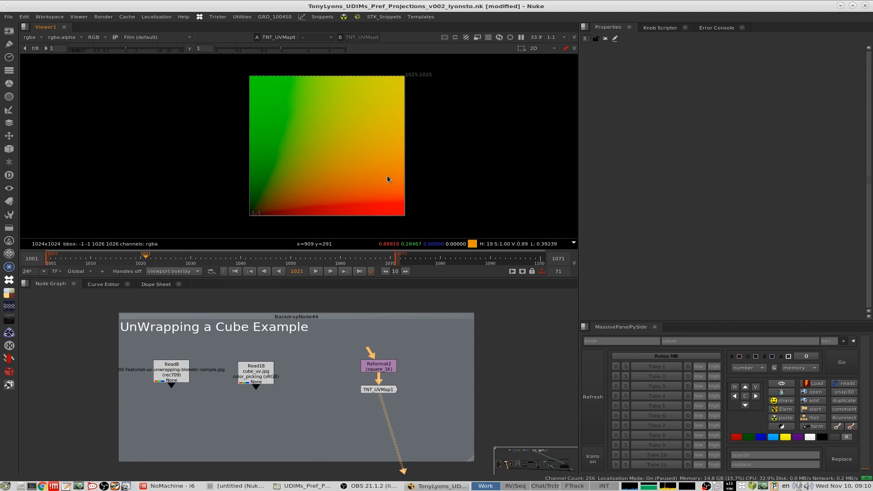
left_click_drag(386, 390, 386, 396)
double_click(386, 394)
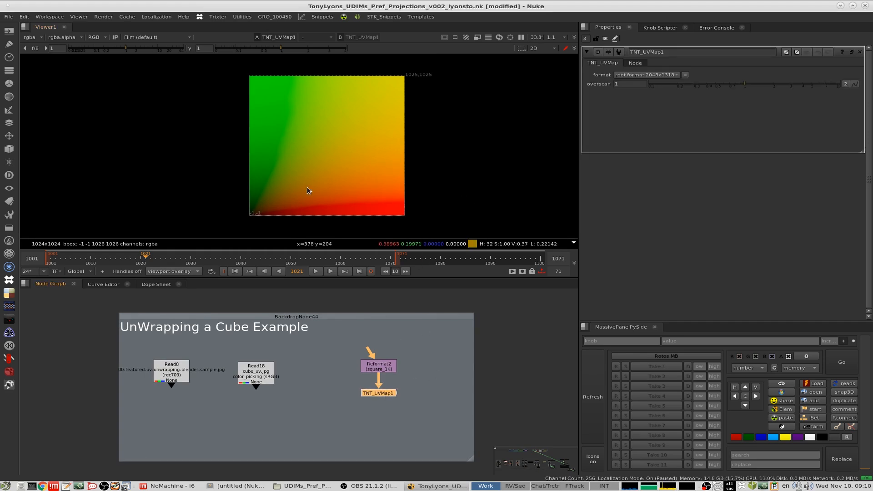
Inspect the UV map's red and green channels individually, then return the viewer to full RGB.
scroll(304, 187, "up", 1)
key("r")
middle_click_drag(379, 187, 327, 178)
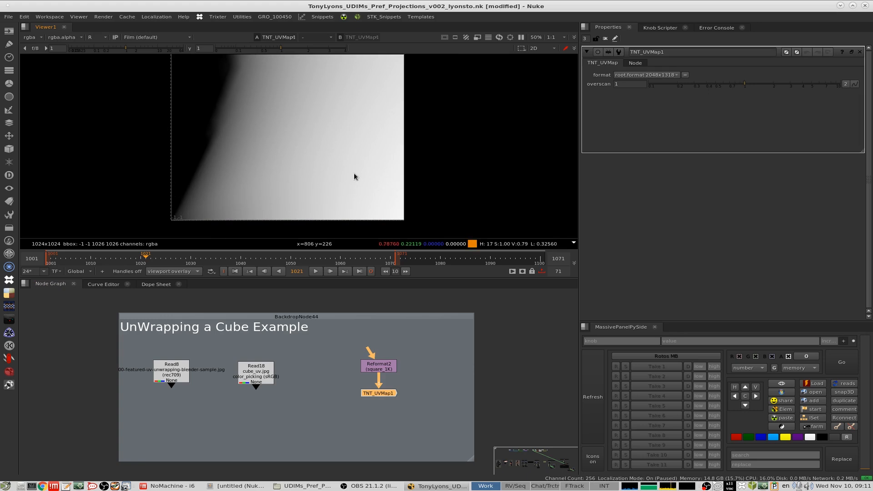
key("g")
mouse_move(356, 168)
middle_mouse_down()
mouse_move(364, 196)
mouse_move(365, 178)
middle_mouse_up()
key("r")
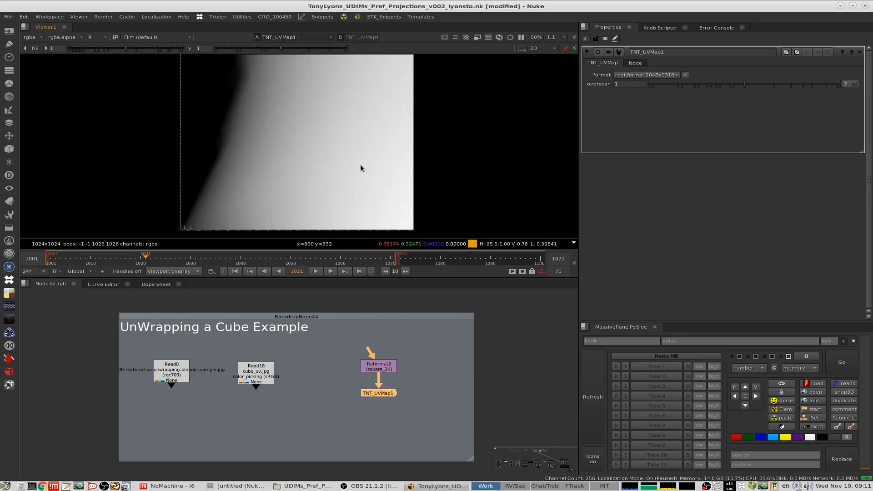
key("r")
scroll(373, 175, "down", 3)
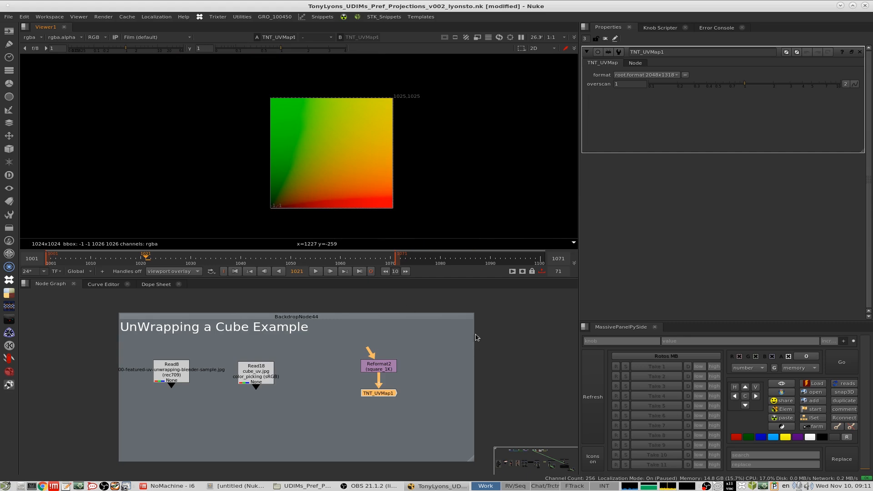
Close all properties panels and look over the T-pose and UV Editor sections below the cube example.
scroll(419, 364, "down", 3)
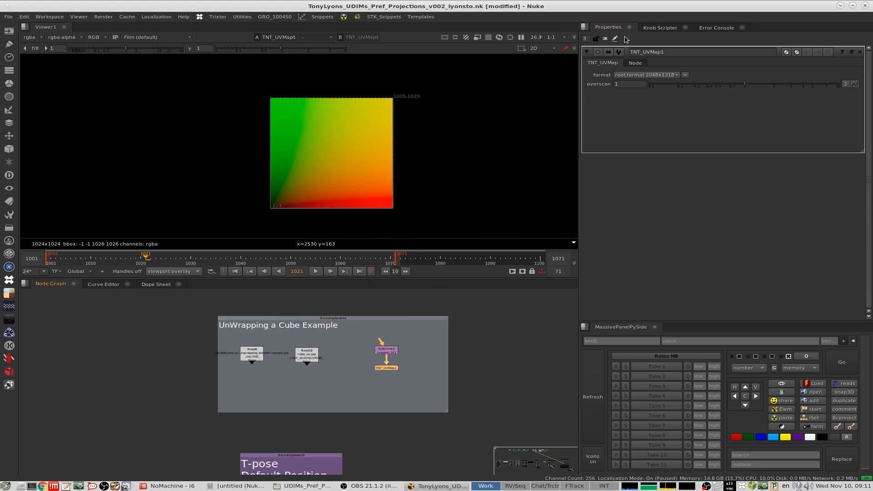
left_click(605, 39)
scroll(428, 345, "down", 2)
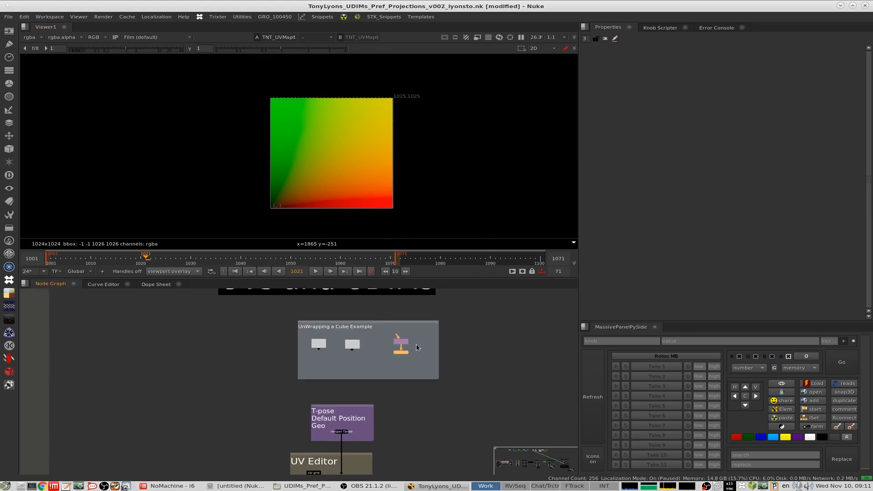
middle_click_drag(383, 398, 419, 316)
scroll(385, 339, "down", 3)
scroll(370, 382, "up", 4)
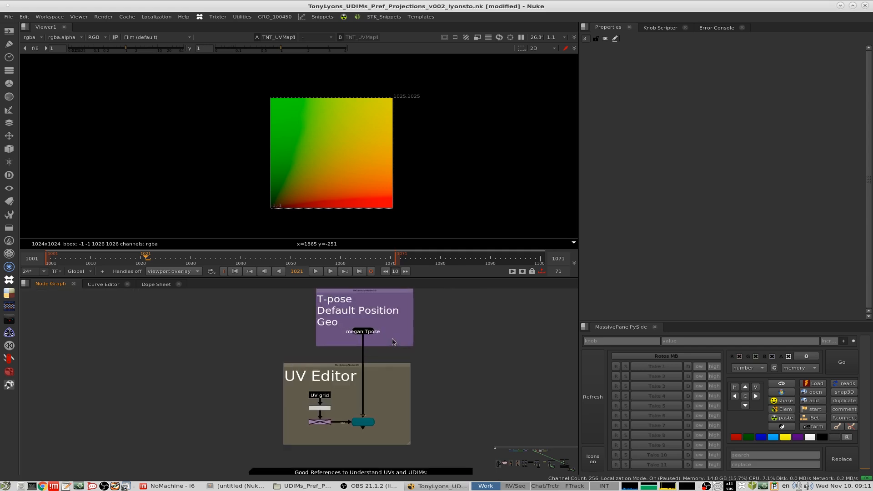
middle_click_drag(402, 349, 382, 455)
middle_click_drag(382, 367, 371, 387)
middle_click_drag(375, 336, 371, 387)
scroll(376, 378, "down", 2)
middle_click_drag(364, 418, 362, 363)
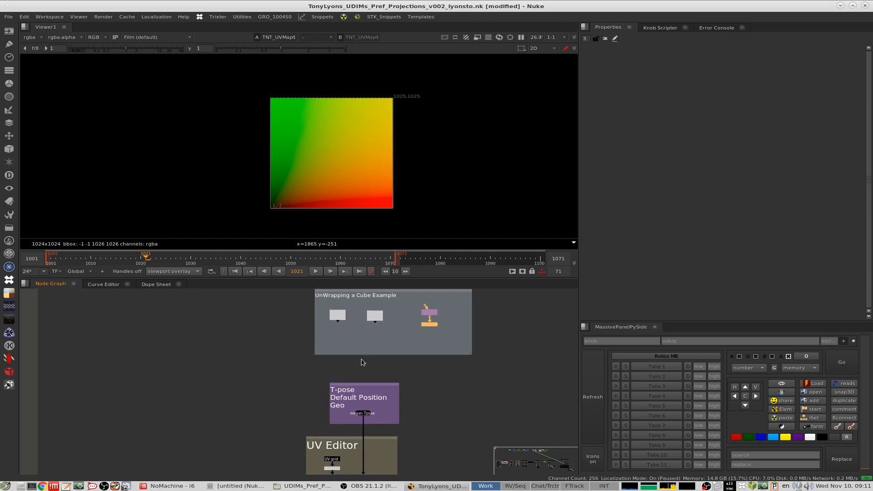
Display the Read12 udim_tiles.png chart from the UDIM counting section in the viewer.
scroll(362, 366, "down", 4)
scroll(332, 433, "up", 9)
left_click(335, 383)
key("1")
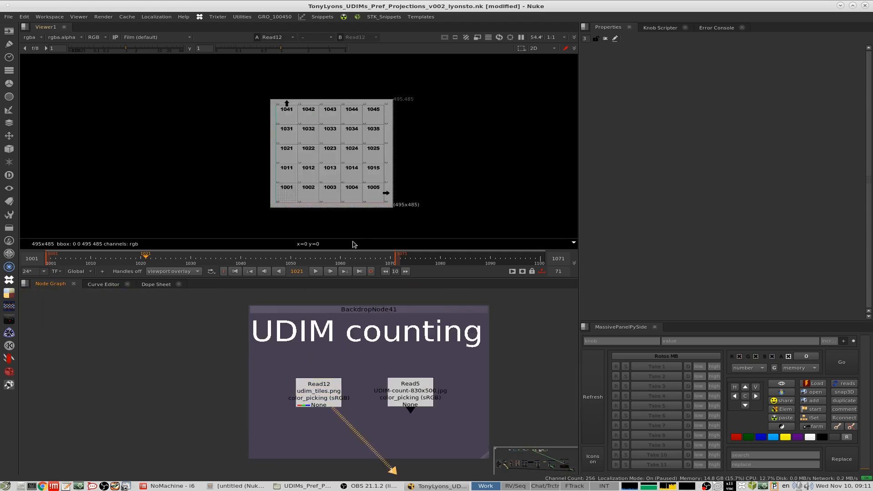
Display the Read7 tileA layout from the Example of UDIMs section in the viewer.
scroll(450, 376, "down", 3)
middle_click_drag(451, 376, 209, 380)
scroll(390, 363, "up", 3)
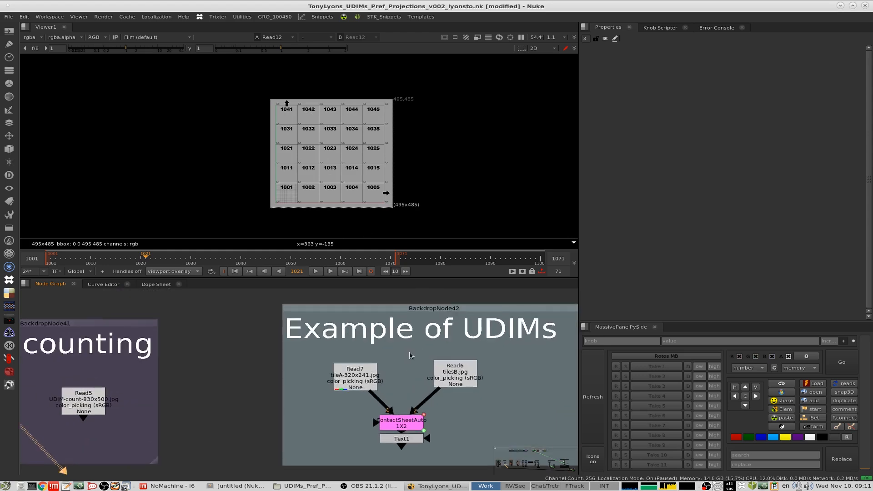
left_click(357, 371)
key("1")
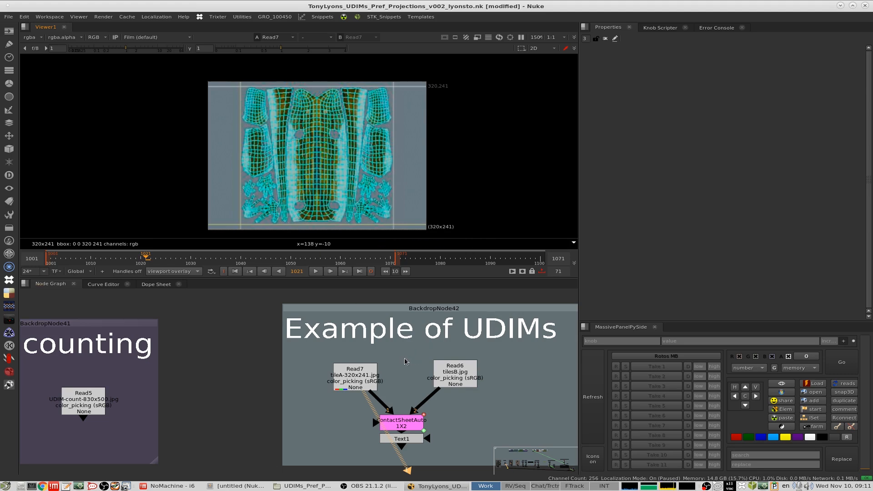
Display the Read6 tilesB.jpg layout in the viewer.
middle_click_drag(406, 362, 366, 357)
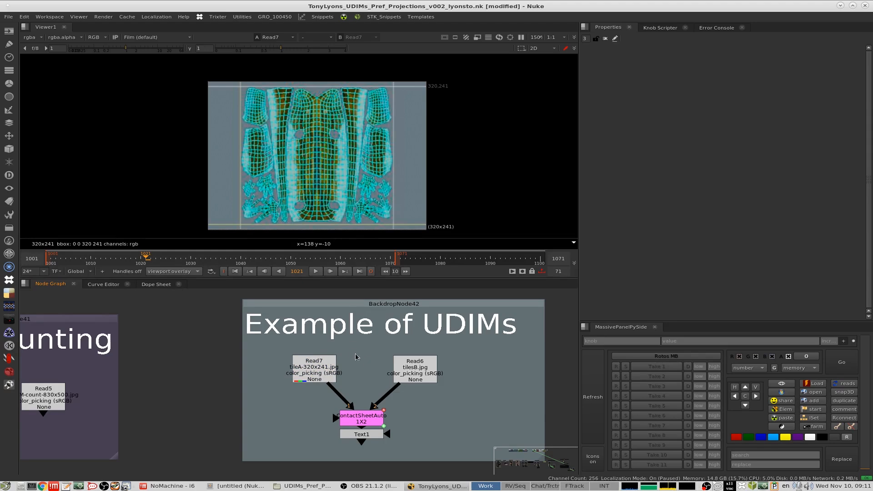
middle_click_drag(375, 356, 361, 359)
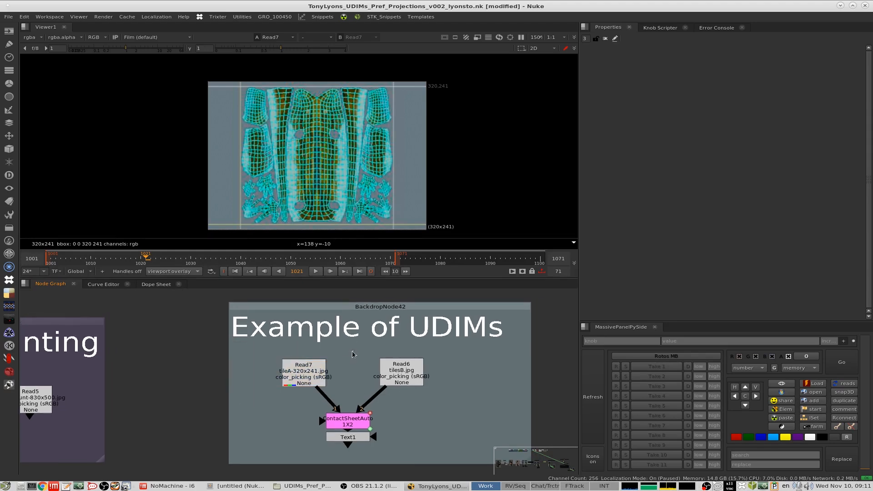
left_click_drag(485, 347, 341, 405)
key("1")
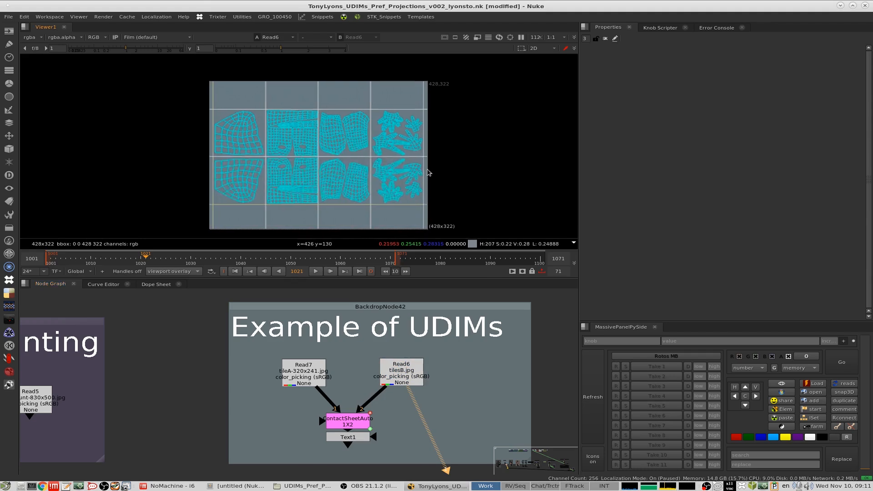
Compare the single-tile Read7 layout with the UDIM-based Read6 layout by alternating them in the viewer.
left_click_drag(371, 335, 266, 384)
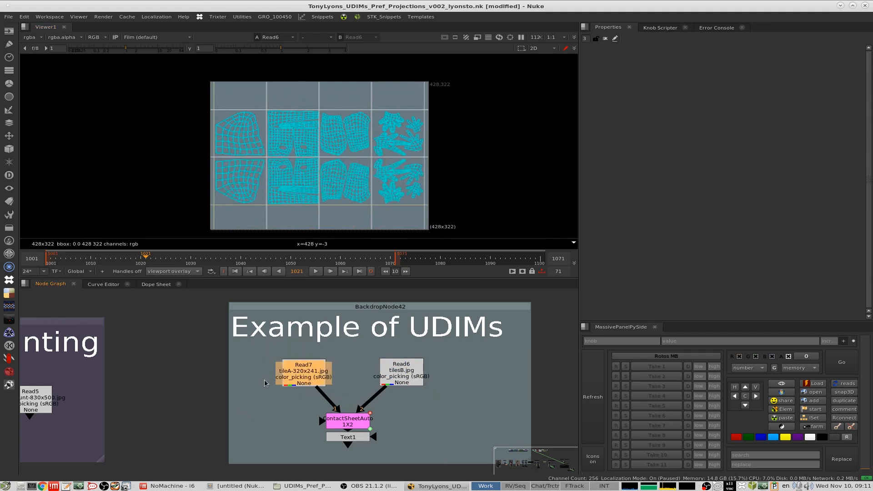
key("1")
left_click_drag(494, 351, 365, 412)
key("1")
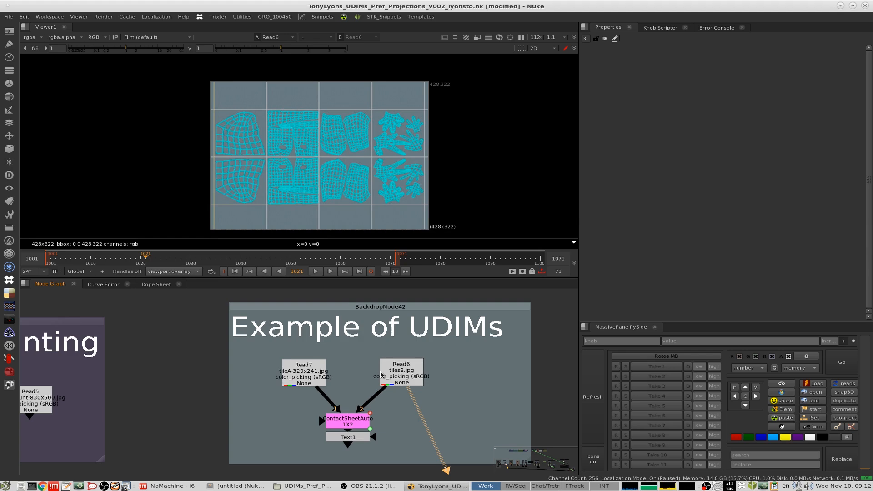
left_click_drag(351, 335, 240, 410)
key("1")
left_click(309, 345)
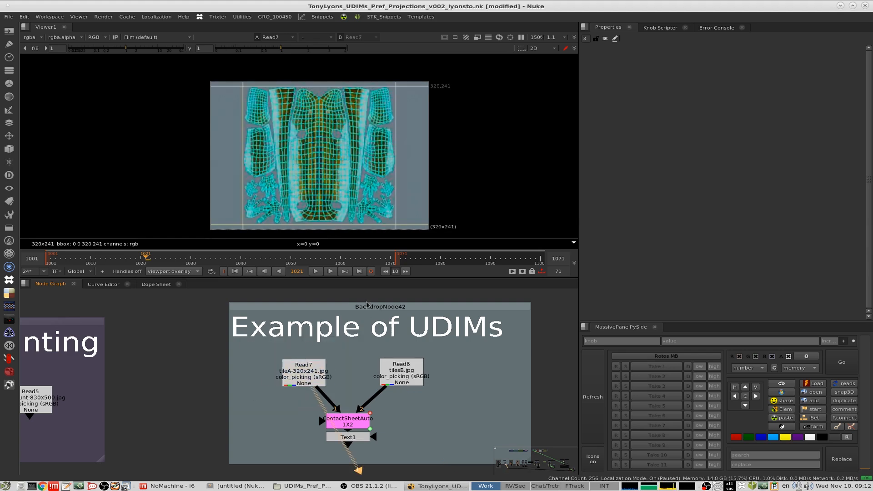
Display the Text1 contact sheet in the viewer to compare both labelled UV layouts side by side.
left_click_drag(506, 333, 362, 440)
key("1")
left_click(391, 409)
scroll(395, 174, "up", 4)
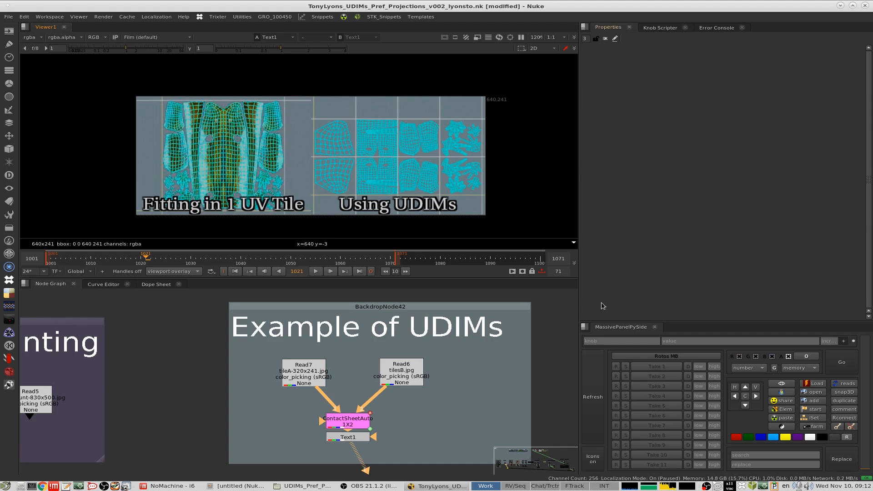
Display the megan Tpose geometry from the T-pose Default Position Geo section in the viewer and inspect the model.
scroll(434, 363, "down", 4)
scroll(435, 361, "up", 1)
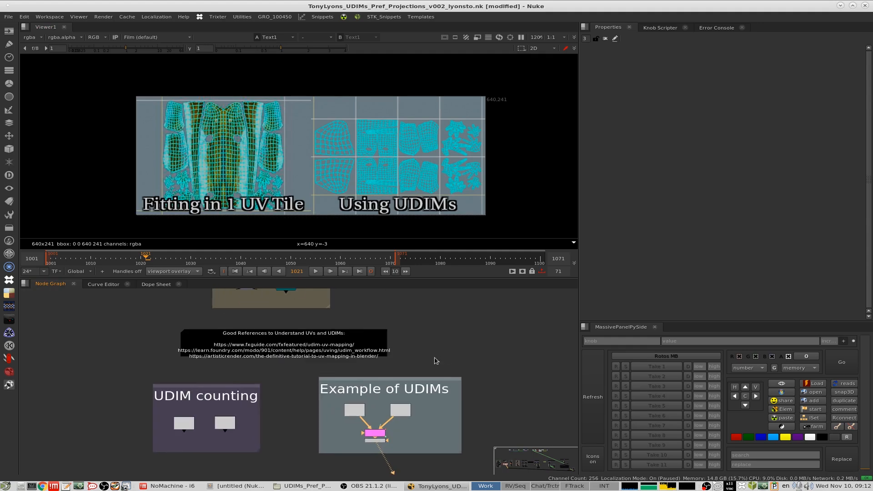
middle_click_drag(458, 325, 452, 357)
scroll(452, 358, "down", 3)
middle_click_drag(413, 293, 391, 350)
scroll(400, 351, "up", 5)
left_click_drag(453, 332, 333, 379)
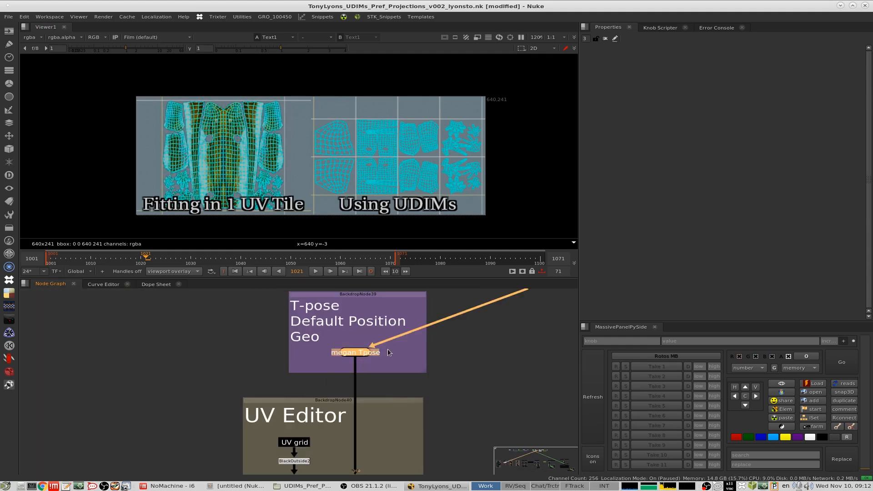
key("1")
left_click(389, 351)
middle_click_drag(425, 159, 434, 179)
left_click_drag(438, 181, 272, 180, "ctrl")
left_click(419, 160)
middle_click_drag(419, 160, 455, 160)
left_click_drag(355, 354, 356, 350)
Display the UVEditor node's UV space preview in the viewer and bring the occupied UDIM tiles into view.
scroll(401, 430, "down", 3)
middle_click_drag(402, 431, 408, 361)
scroll(372, 347, "up", 5)
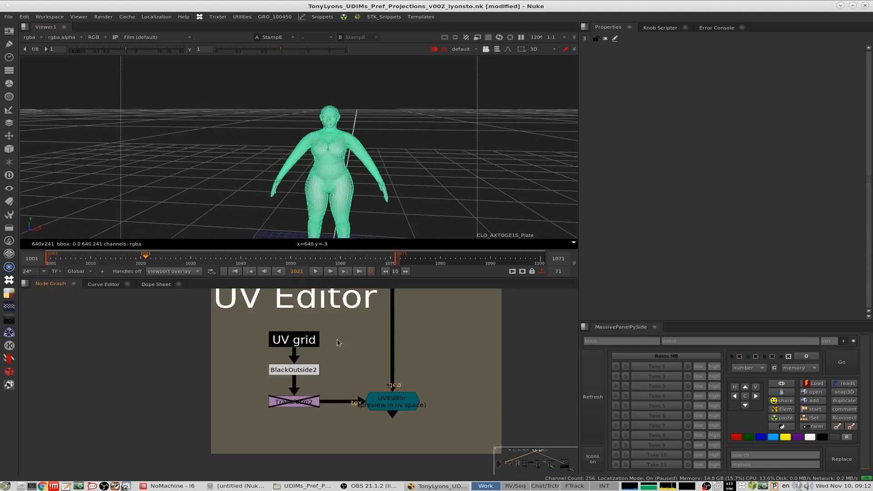
left_click_drag(363, 315, 255, 352)
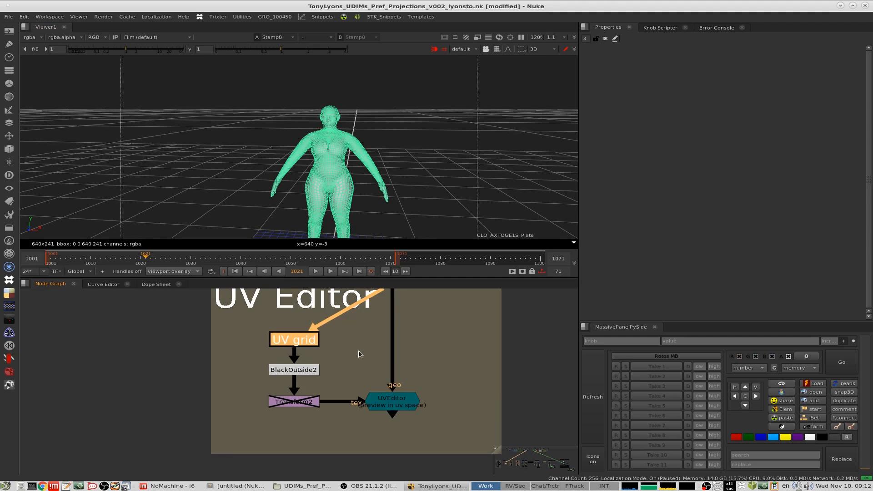
left_click_drag(478, 353, 346, 424)
middle_click_drag(406, 402, 370, 388)
middle_click_drag(429, 375, 340, 368)
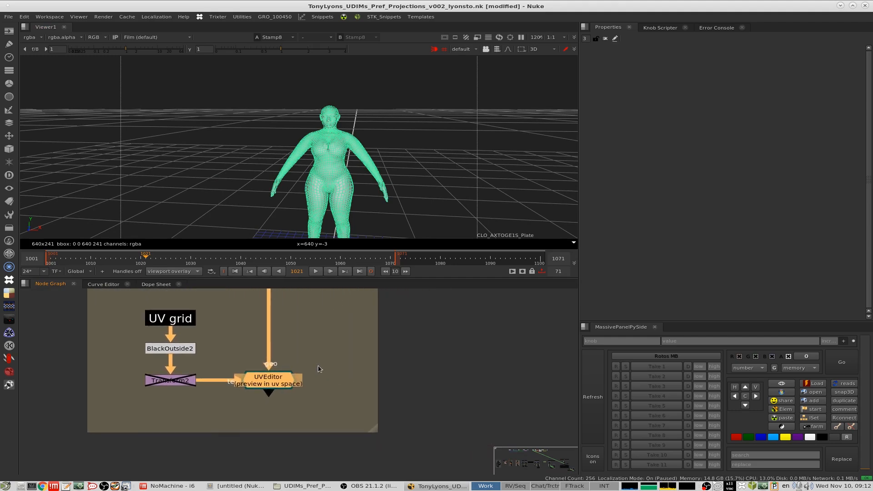
left_click_drag(347, 347, 210, 424)
key("1")
left_click(302, 351)
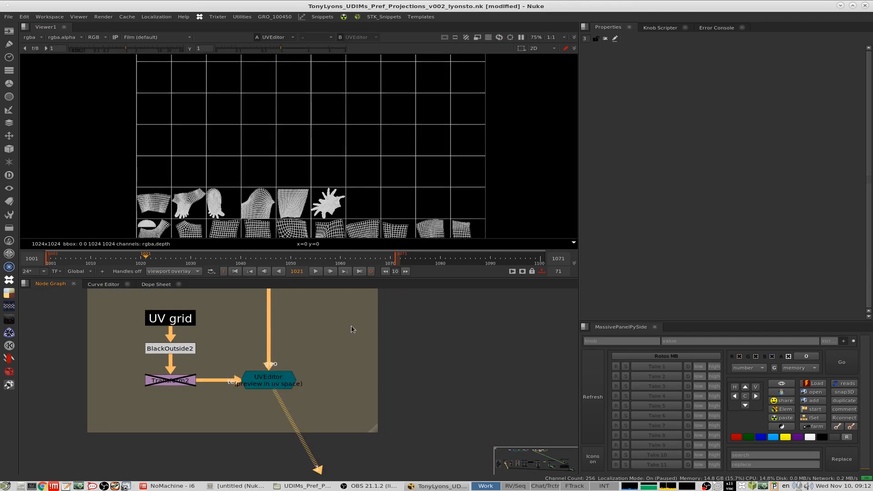
middle_click_drag(413, 152, 421, 119)
middle_click_drag(444, 205, 438, 154)
Open the UVEditor node's properties and review the UV grid branch feeding its texture input.
left_click(276, 387)
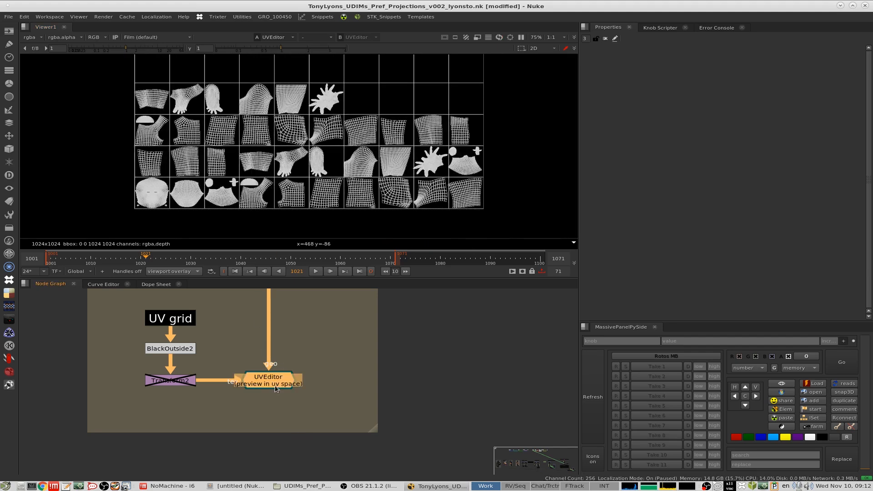
double_click(275, 388)
middle_click_drag(373, 359, 391, 374)
middle_click_drag(343, 348, 404, 345)
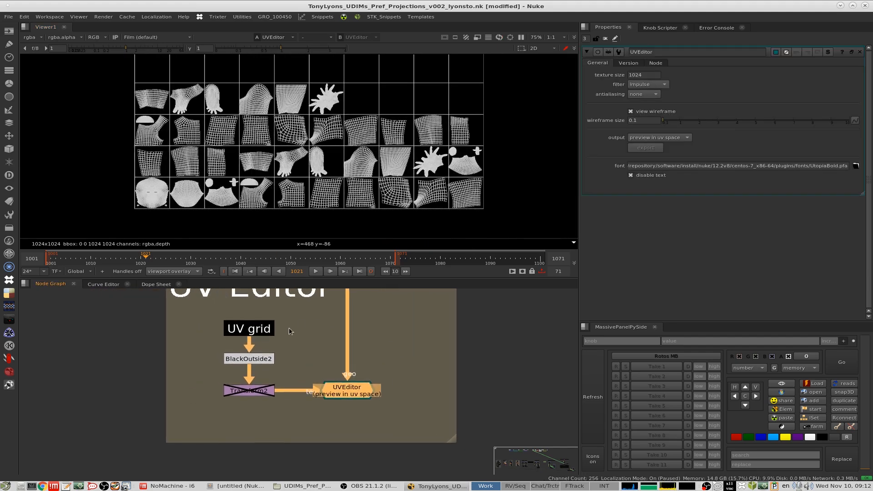
left_click_drag(286, 310, 246, 333)
left_click_drag(355, 342, 299, 383)
left_click(418, 364)
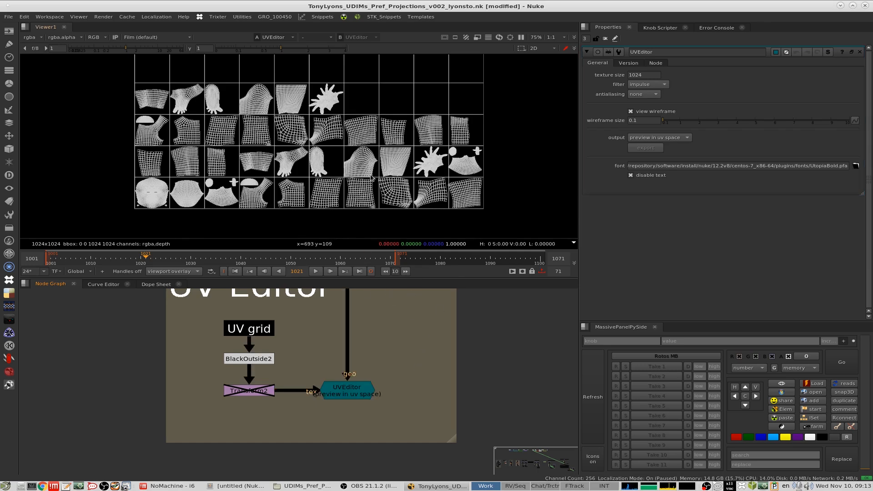
Examine the face and neck shells in the first UDIM tiles of the UVEditor preview.
scroll(342, 150, "up", 9)
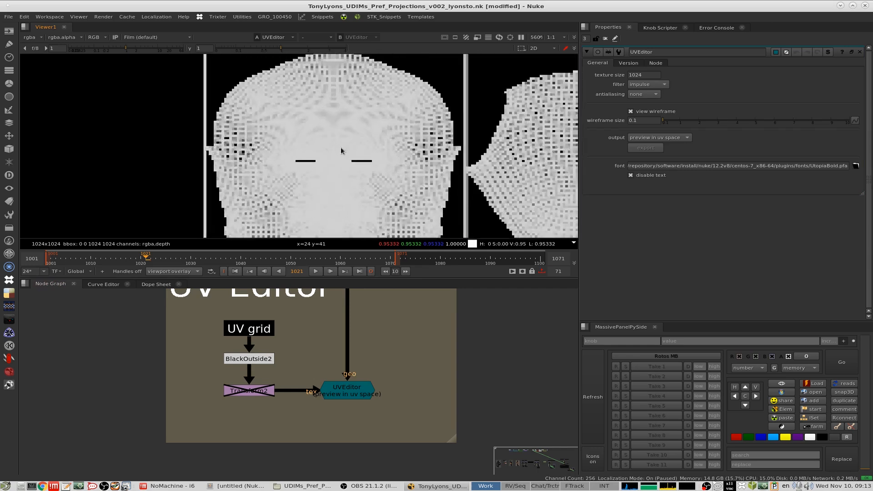
scroll(342, 150, "down", 4)
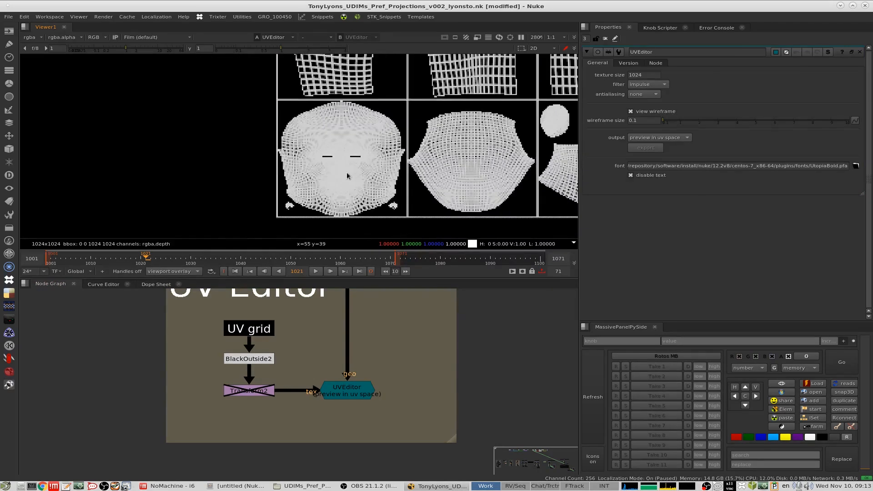
scroll(348, 176, "down", 2)
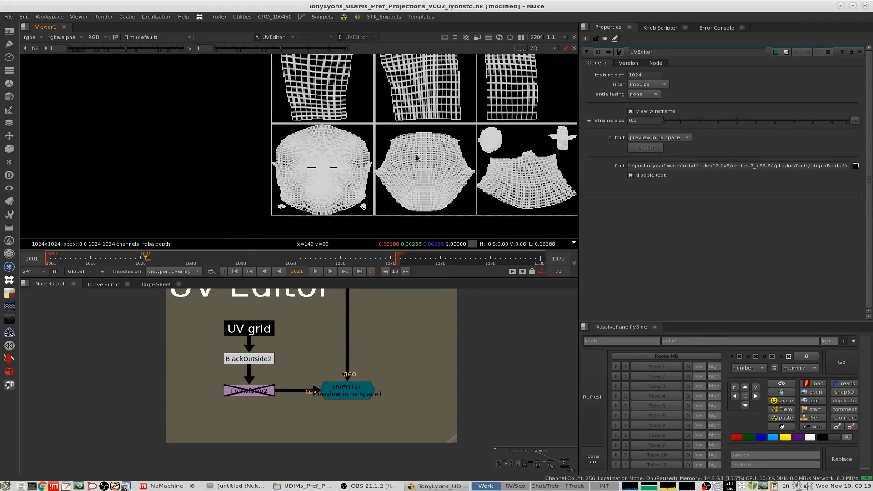
scroll(325, 174, "down", 6)
scroll(326, 174, "up", 5)
middle_click_drag(369, 167, 296, 187)
key("ctrl+1")
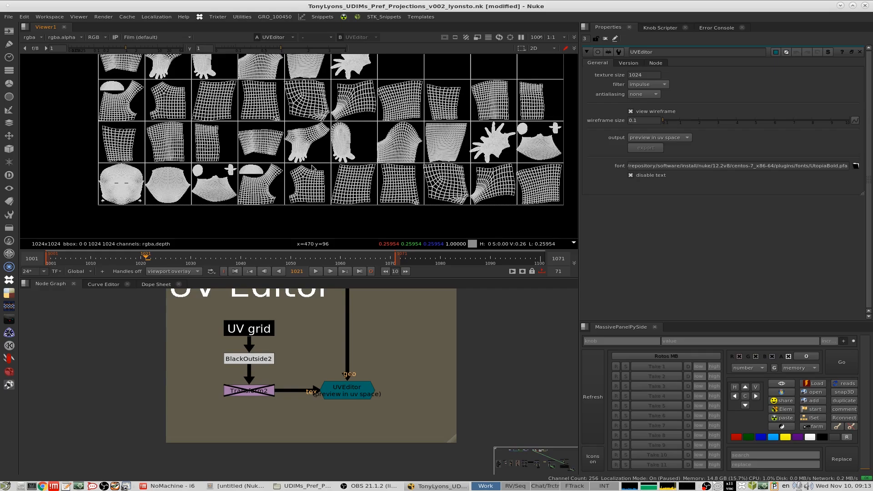
Inspect the hand, foot and body shells across the upper UDIM rows of the UVEditor preview.
scroll(509, 132, "up", 8)
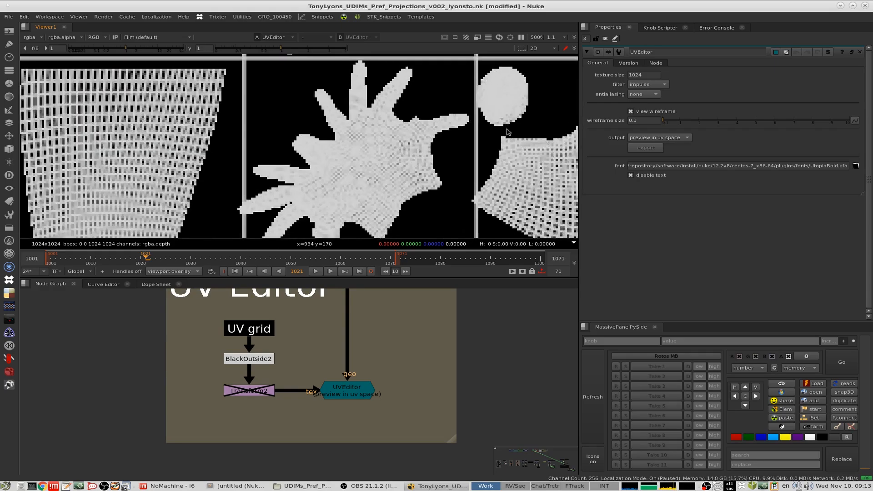
scroll(509, 132, "down", 8)
scroll(445, 126, "up", 5)
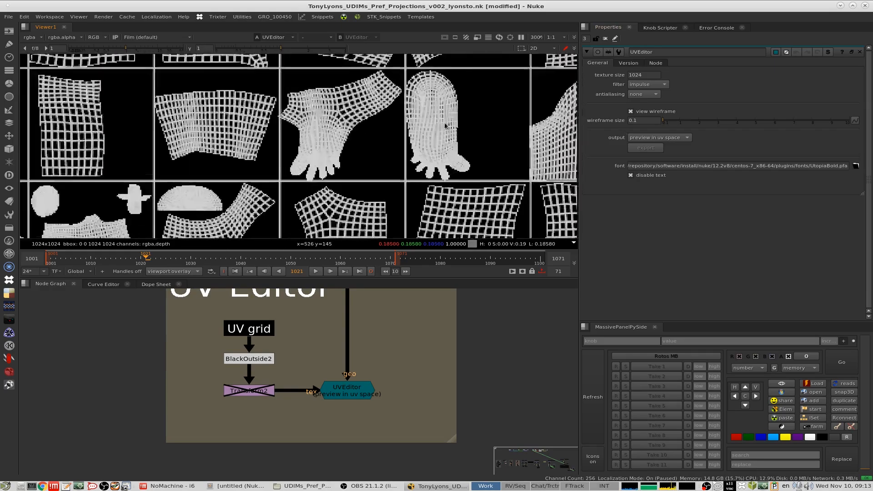
scroll(445, 123, "down", 4)
middle_click_drag(444, 124, 360, 156)
middle_click_drag(489, 141, 389, 139)
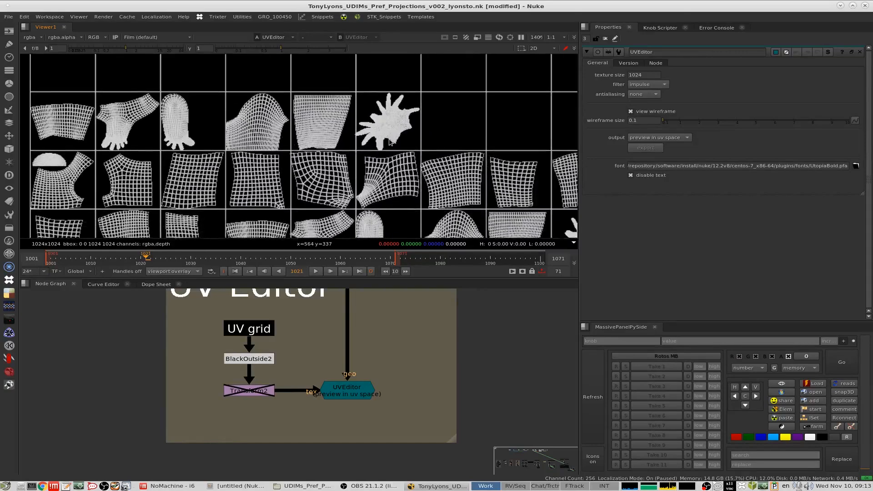
scroll(445, 128, "down", 4)
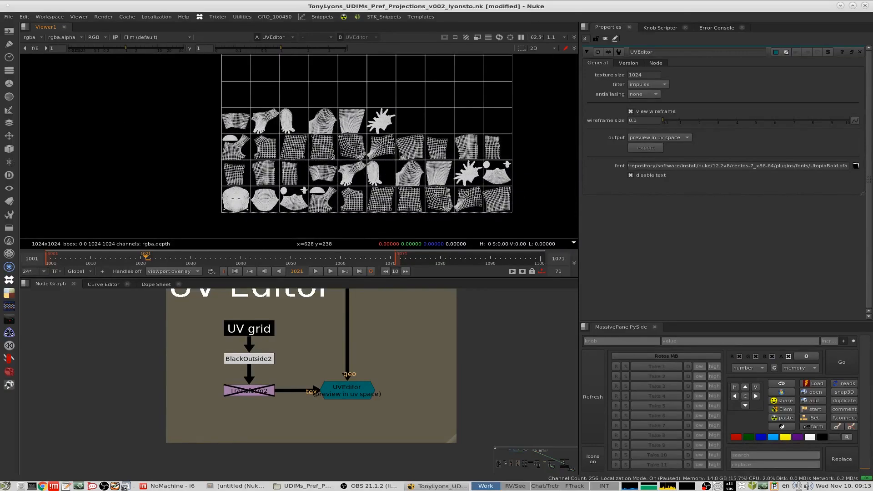
scroll(400, 155, "up", 2)
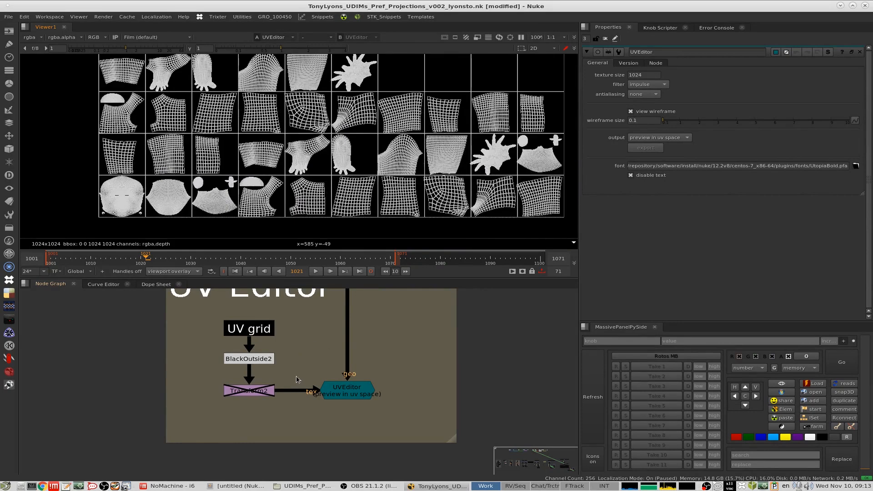
Turn off the UVEditor's wireframe view and bring the first textured UV tile into view.
left_click(348, 392)
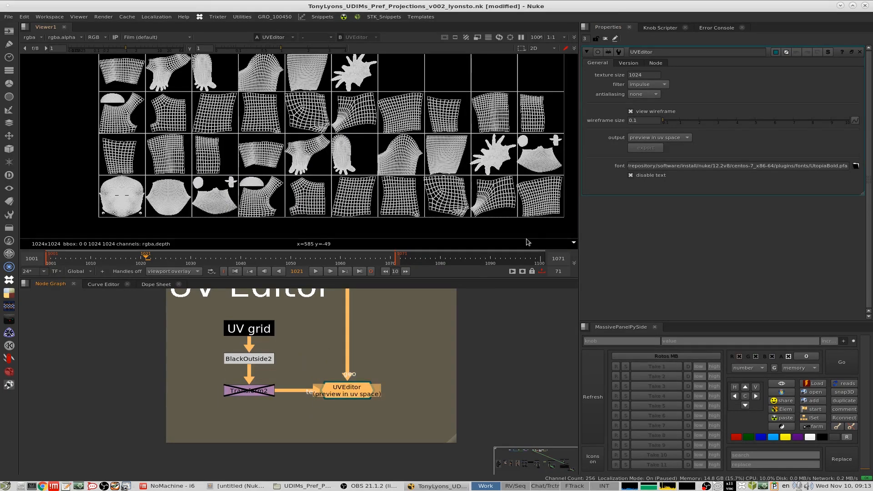
left_click(651, 111)
middle_click_drag(211, 202, 382, 172)
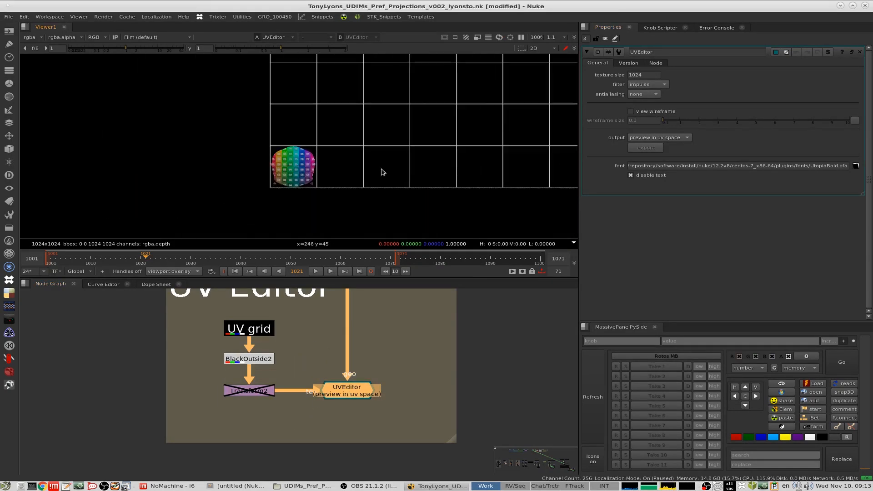
Display the BlackOutside2 node in the viewer and inspect the labelled UV grid texture.
left_click_drag(321, 332, 197, 387)
key("1")
key("f")
scroll(307, 179, "up", 4)
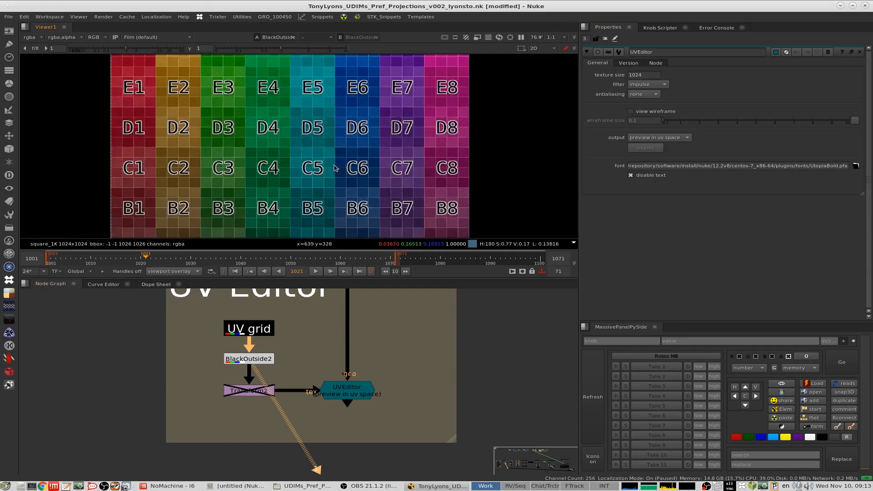
key("f")
Compare the UVEditor preview with the BlackOutside2 UV grid by alternating them in the viewer.
left_click_drag(393, 354, 314, 405)
key("1")
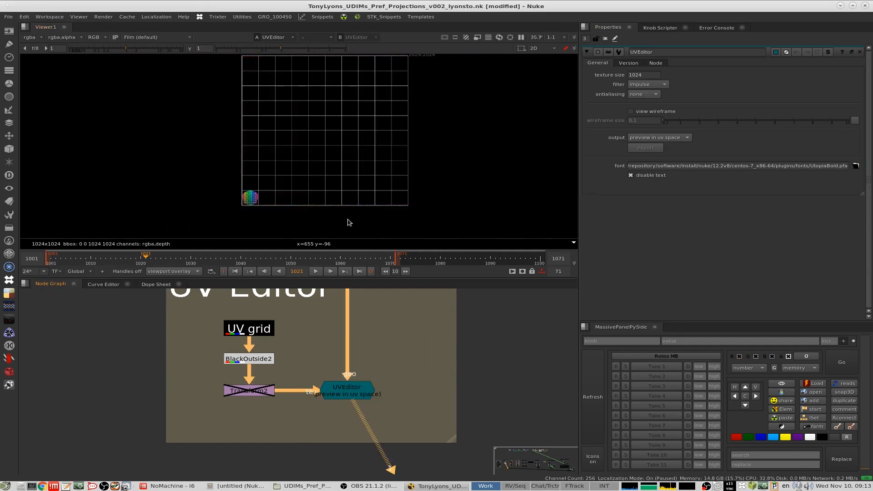
scroll(318, 189, "up", 4)
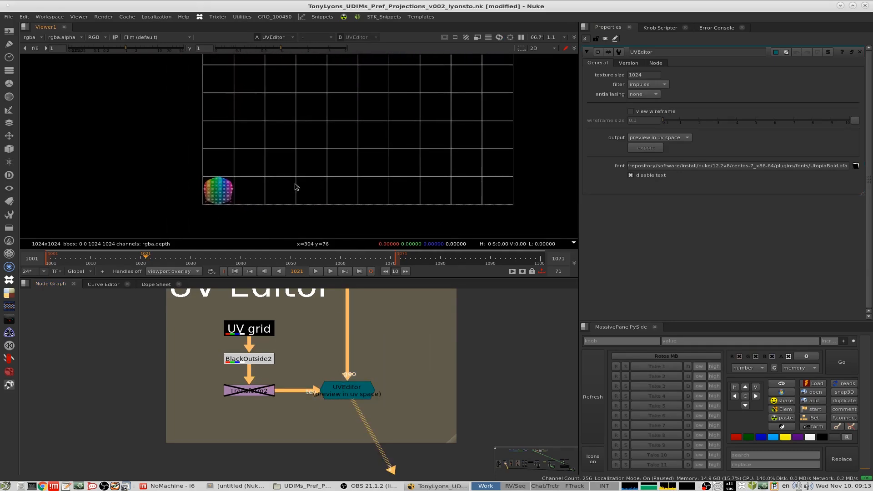
left_click(261, 359)
key("1")
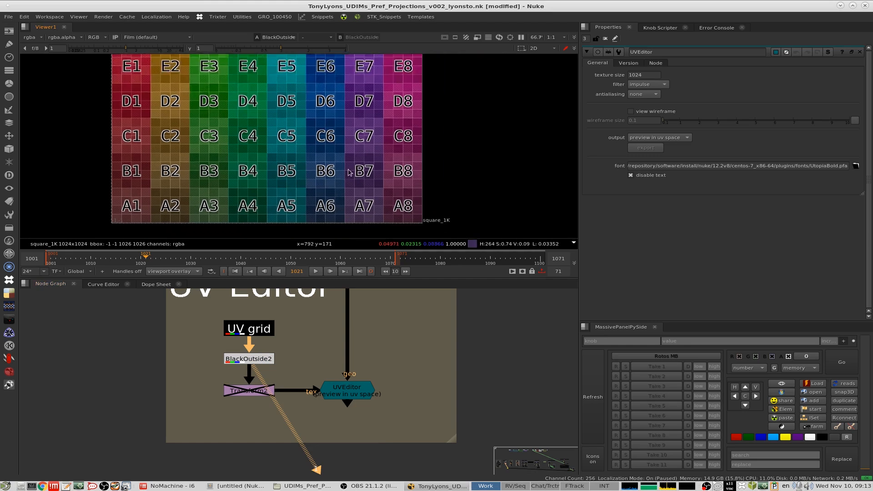
left_click(346, 390)
key("1")
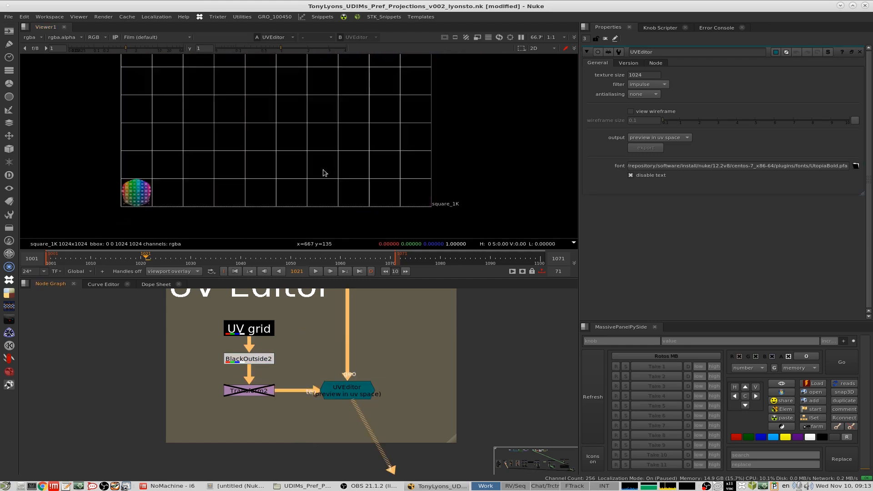
Examine how the UV grid fills the face shell in the first tile of the UVEditor preview.
middle_click_drag(216, 186, 270, 173)
key("f")
scroll(277, 200, "up", 3)
scroll(258, 189, "up", 2)
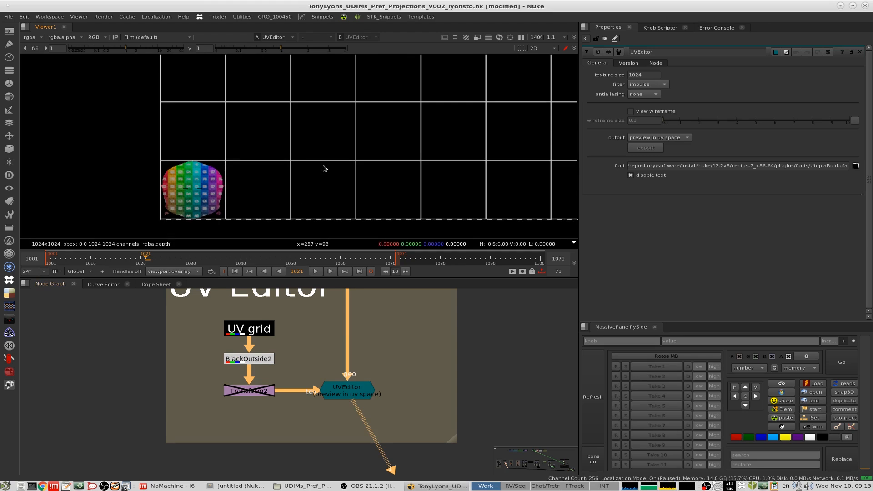
scroll(192, 193, "up", 8)
middle_click_drag(255, 184, 364, 144)
scroll(360, 352, "down", 3)
Add an ApplyMaterial node beside the UV Editor section, fed by the megan Tpose geometry with BlackOutside2 as its material.
middle_click_drag(366, 359, 368, 390)
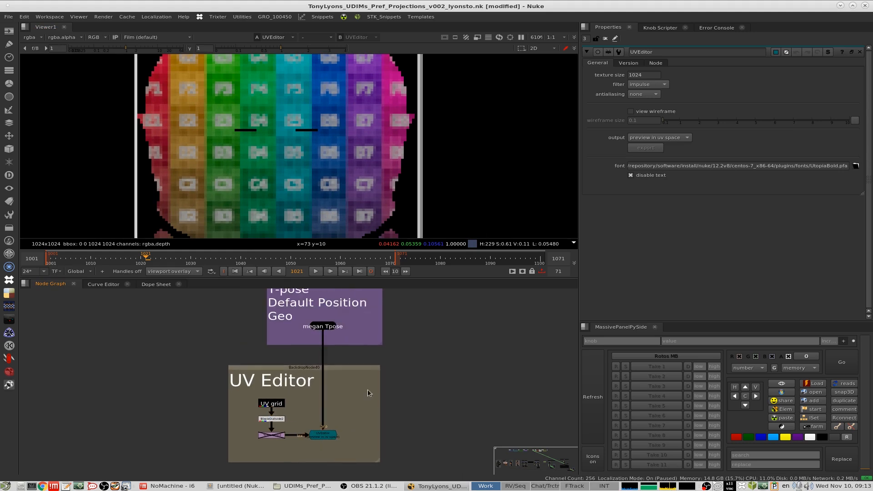
key("Tab")
type("m")
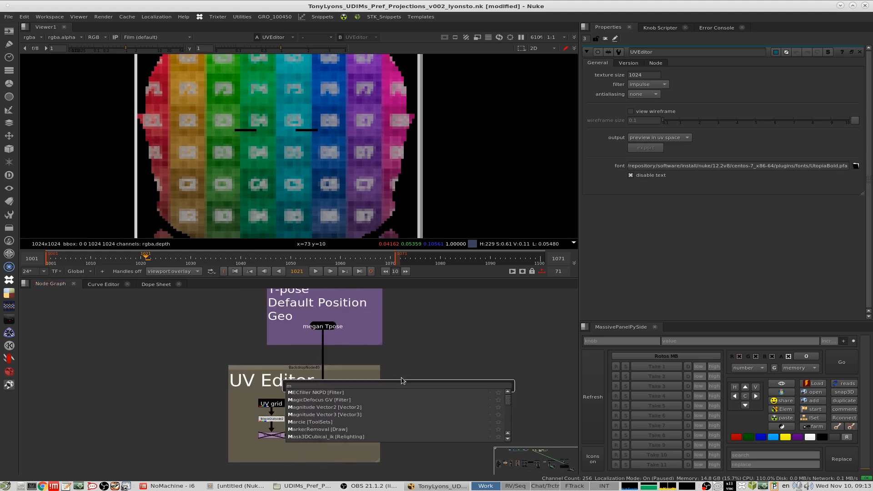
key("BackSpace")
type("applyma")
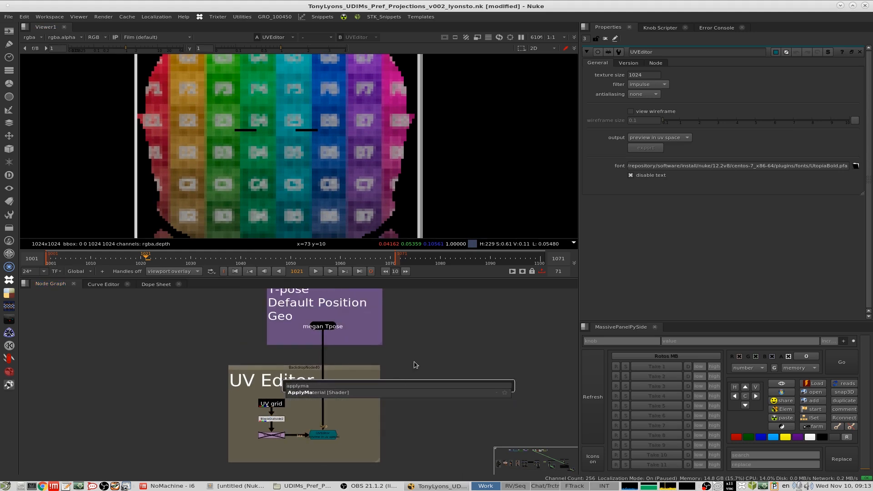
key("Return")
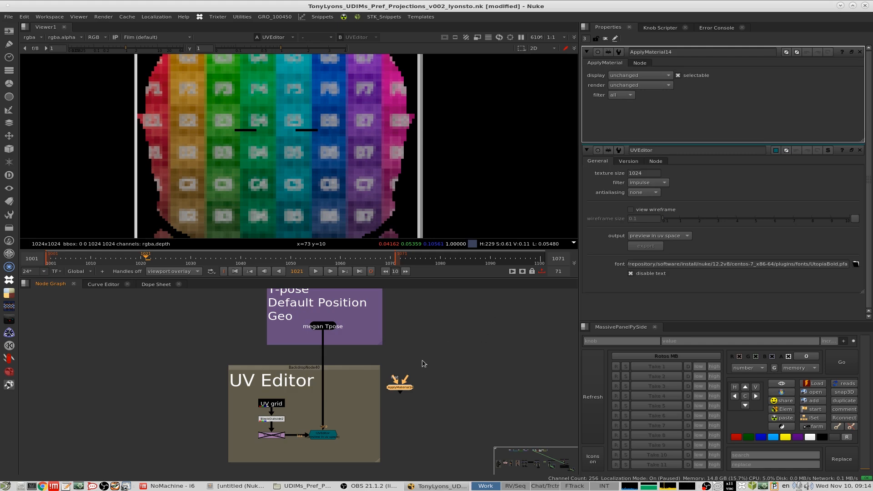
left_click_drag(397, 380, 325, 328)
left_click(449, 359)
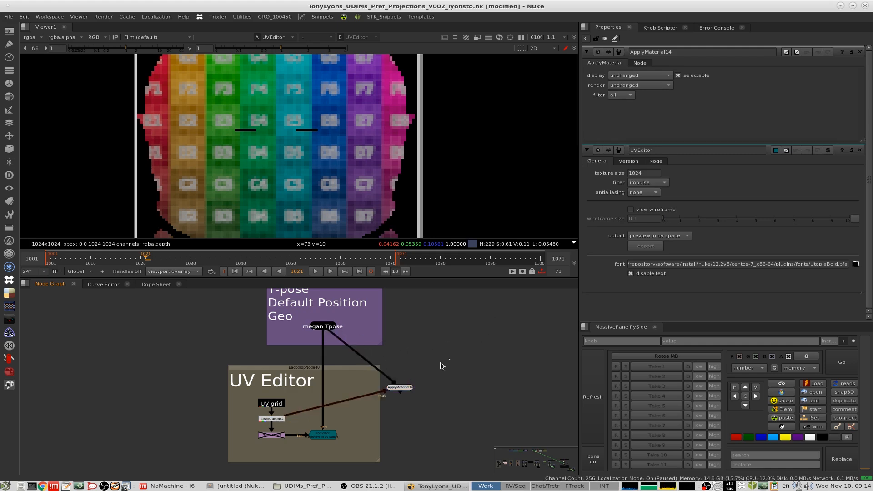
Display the ApplyMaterial node in the 3D viewer and inspect the UV grid on the character's head.
key("1")
left_click_drag(392, 119, 485, 124, "ctrl")
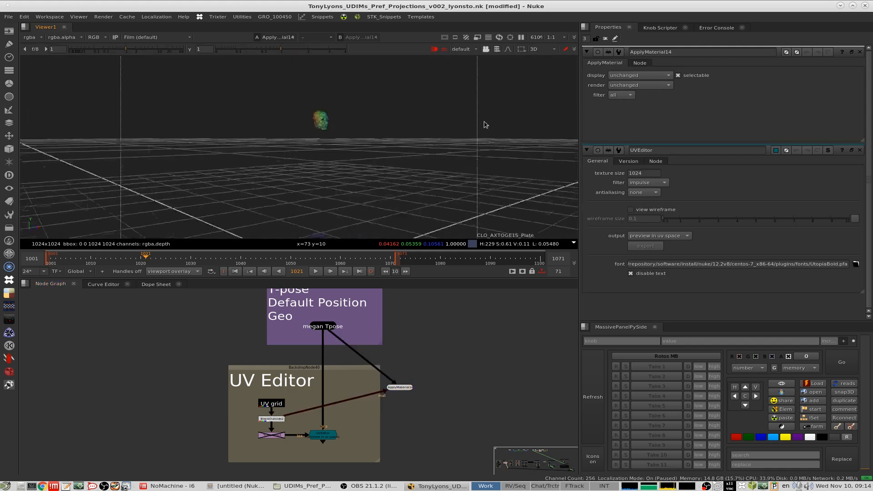
scroll(482, 128, "up", 8)
middle_click_drag(427, 138, 266, 219)
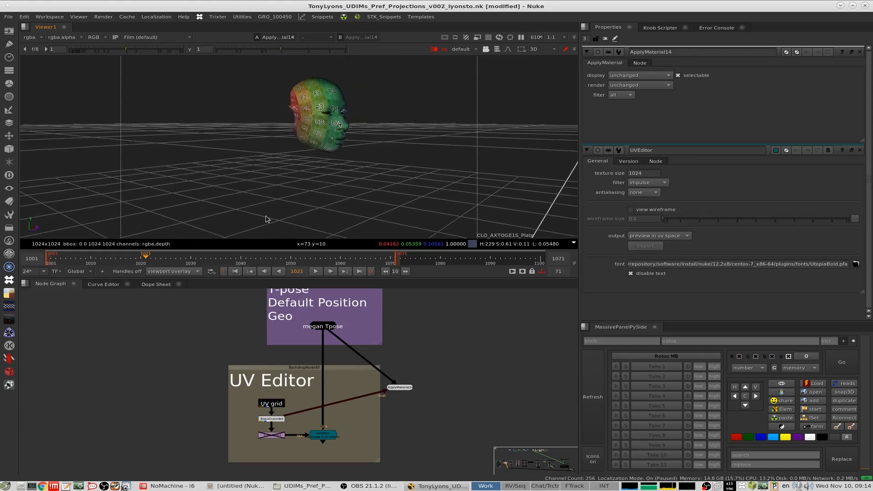
left_click_drag(266, 219, 347, 298, "ctrl")
Return the viewer to the UVEditor preview and frame the first tile alongside its empty neighbours.
left_click(400, 388)
middle_click_drag(378, 415, 417, 384)
left_click(363, 404)
key("1")
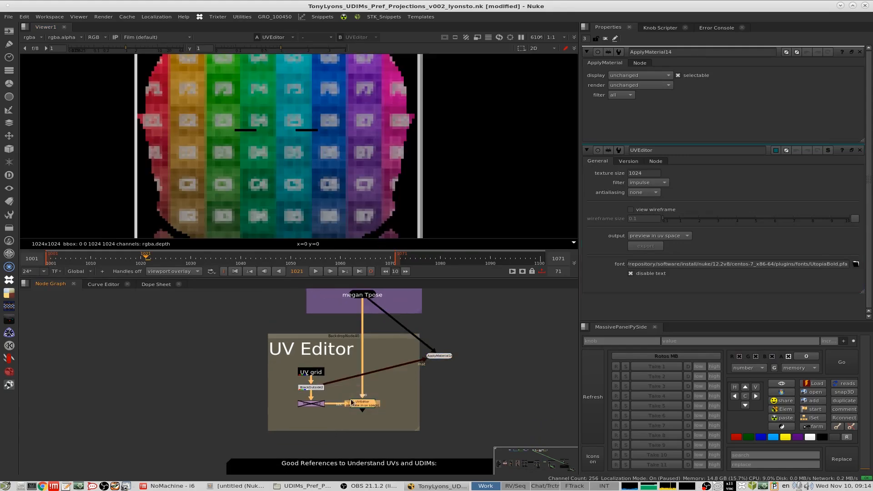
middle_click_drag(529, 151, 349, 237, "alt")
scroll(443, 178, "down", 2)
scroll(432, 171, "up", 3)
scroll(323, 379, "up", 1)
scroll(323, 398, "up", 3)
Open the Transform2 node's properties, closing the other nodes' properties, and enable it to spread the UV grid across the UDIM tiles.
double_click(301, 403)
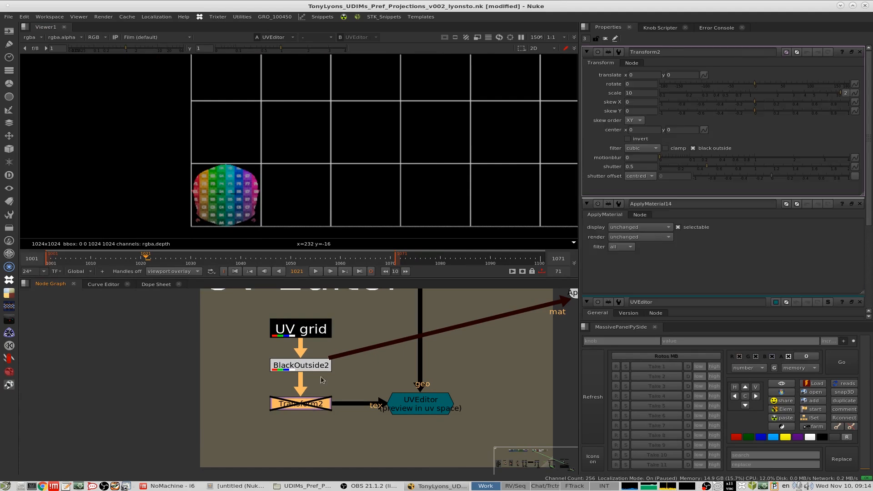
left_click(859, 204)
left_click(860, 204)
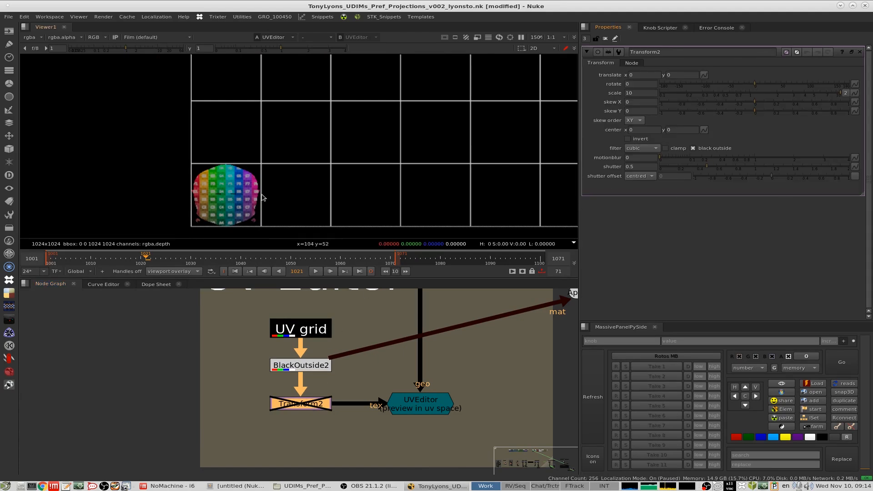
key("d")
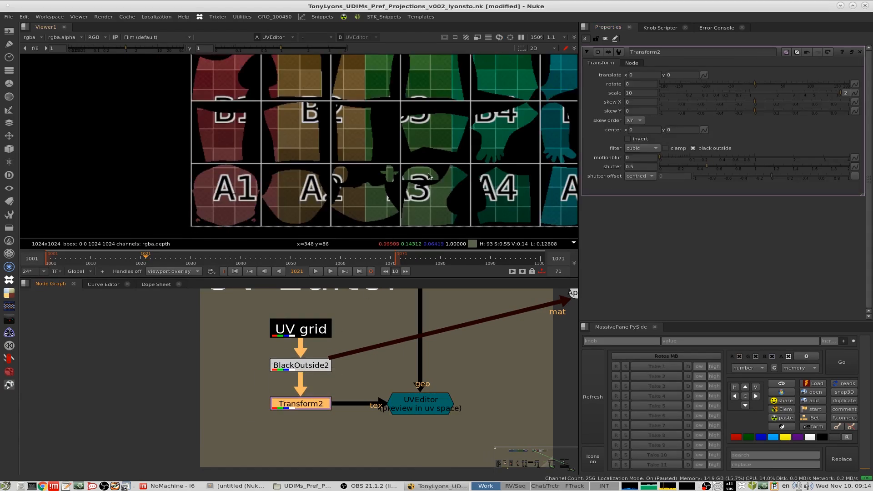
scroll(439, 174, "down", 5)
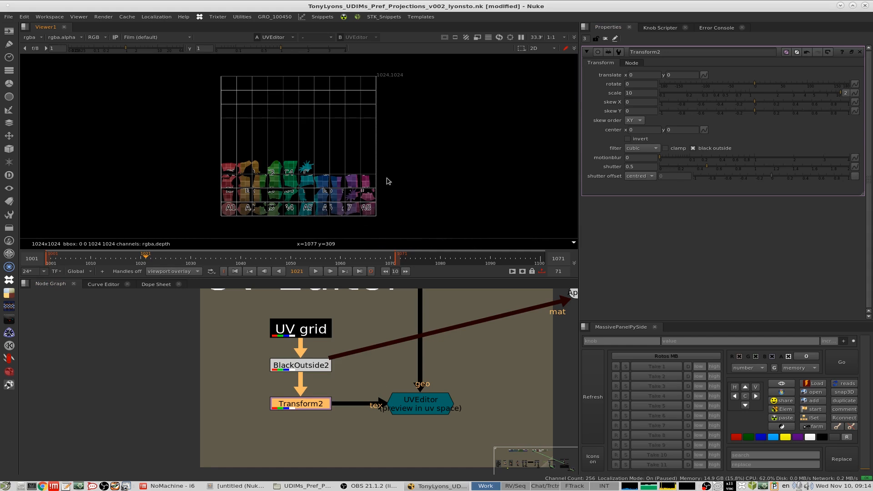
scroll(388, 179, "down", 1)
scroll(368, 151, "up", 2)
middle_click_drag(398, 177, 402, 166)
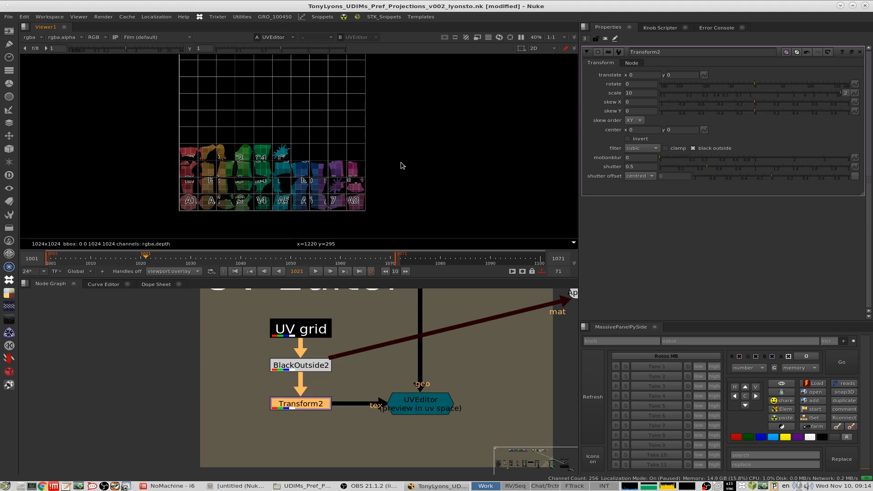
Display the ApplyMaterial node in the viewer and reconnect its material input to Transform2.
middle_click_drag(513, 362, 313, 412)
left_click_drag(475, 312, 347, 383)
key("1")
left_click(564, 161)
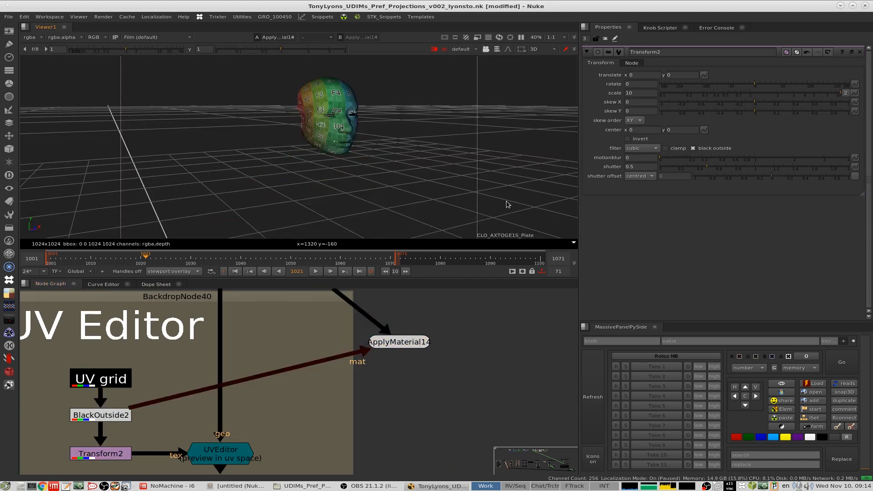
left_click_drag(201, 386, 132, 451)
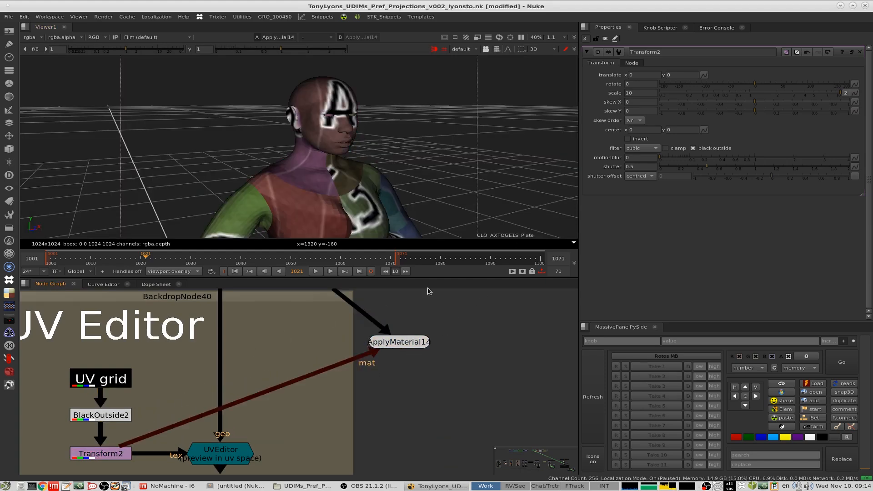
Inspect the scaled UV grid on the full character in 3D and close all open node properties.
middle_click_drag(155, 432, 200, 395)
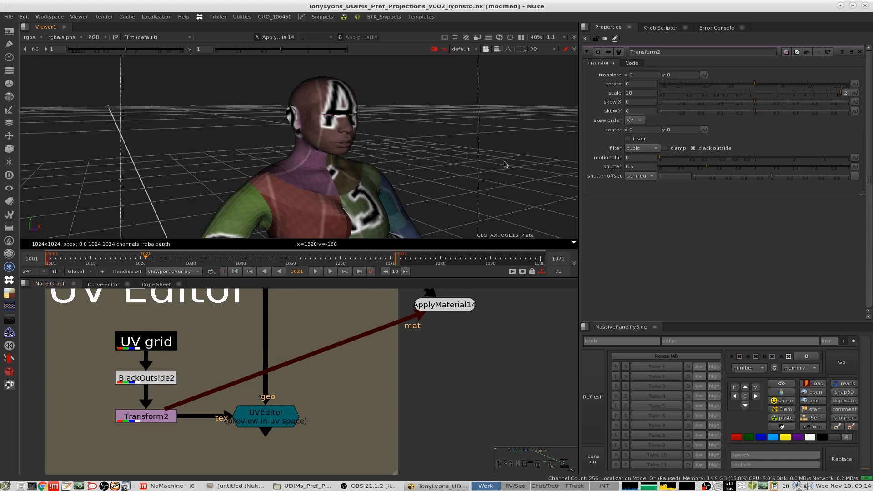
scroll(382, 191, "down", 5)
middle_click_drag(382, 192, 412, 165)
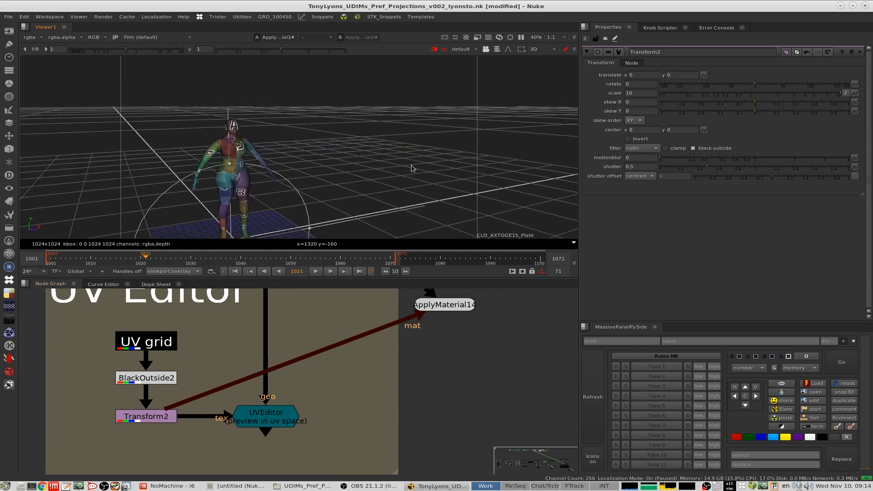
left_click(605, 38)
middle_click_drag(272, 179, 337, 148)
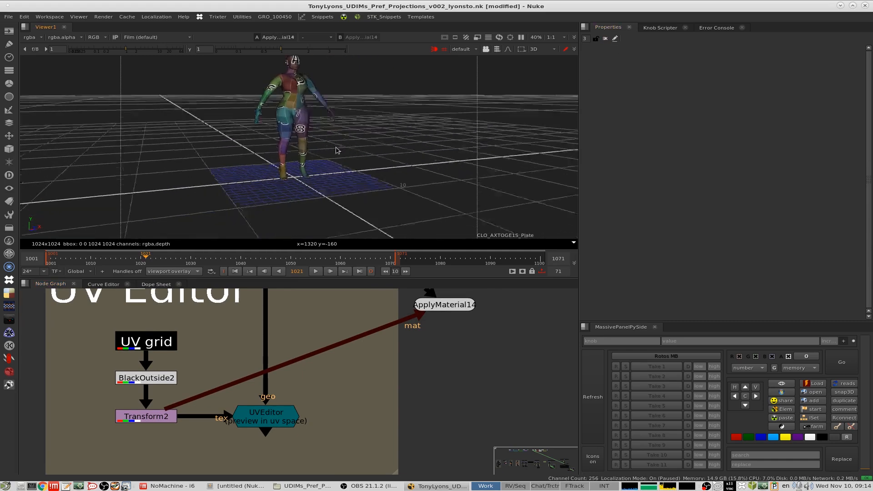
Display the Transform2 node in the viewer and frame the full bounding box of the scaled UV grid.
left_click_drag(337, 148, 298, 174, "ctrl")
left_click(146, 416)
key("1")
scroll(382, 160, "down", 6)
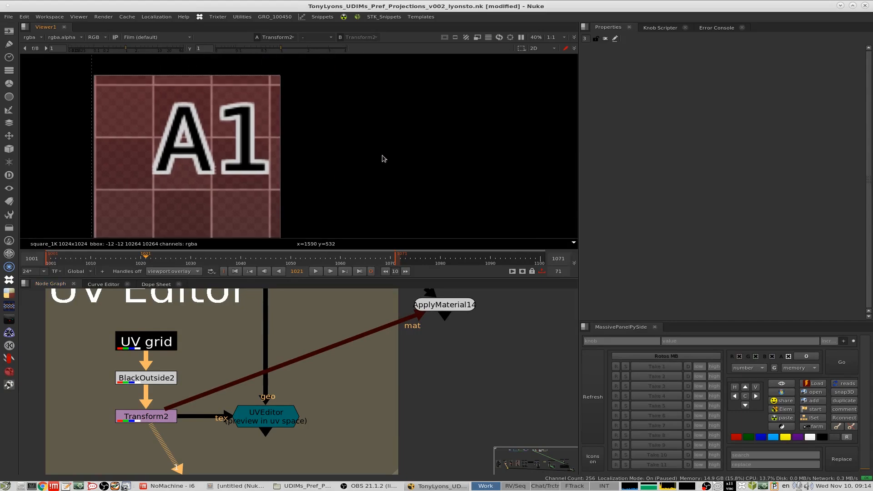
scroll(392, 176, "down", 5)
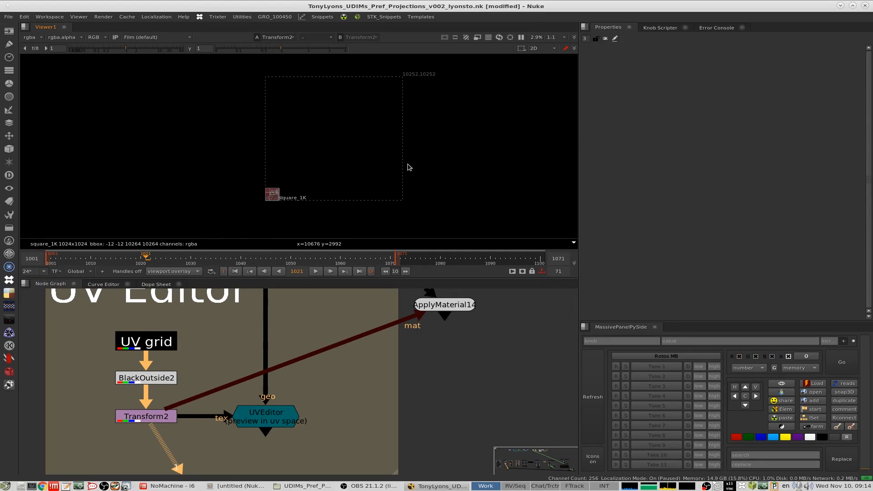
Display ApplyMaterial14 in the viewer and inspect the UV grid on the 3D character from the front and side.
middle_click_drag(428, 367, 385, 412)
left_click_drag(538, 392, 293, 308)
key("1")
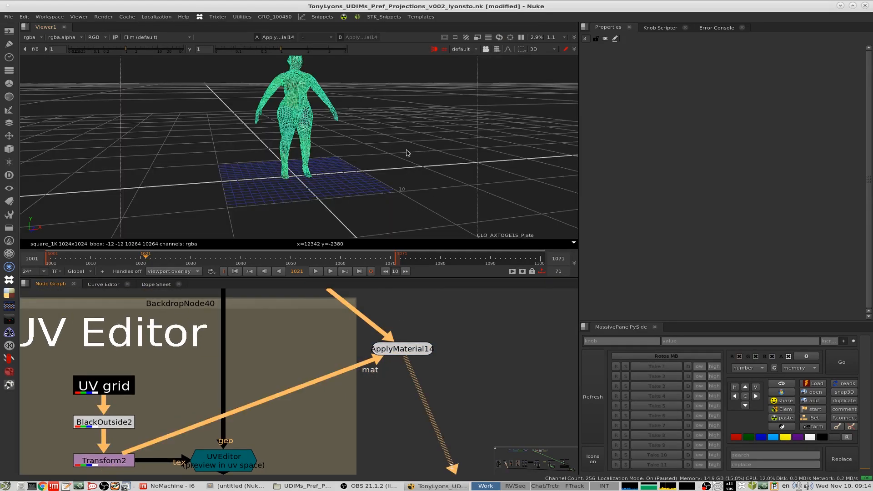
left_click(443, 138)
middle_click_drag(368, 129, 382, 145)
left_click(179, 115)
key("f")
left_click(456, 128)
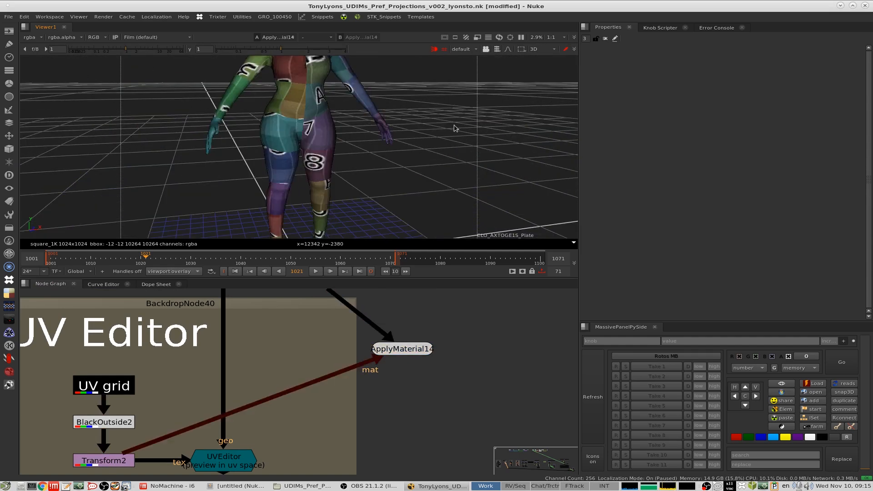
middle_click_drag(449, 139, 383, 124)
key("f")
middle_click_drag(444, 150, 381, 133)
Display the UVEditor node in the viewer and turn on its wireframe view to show the character's UV layout.
scroll(452, 368, "down", 4)
middle_click_drag(376, 412, 395, 395)
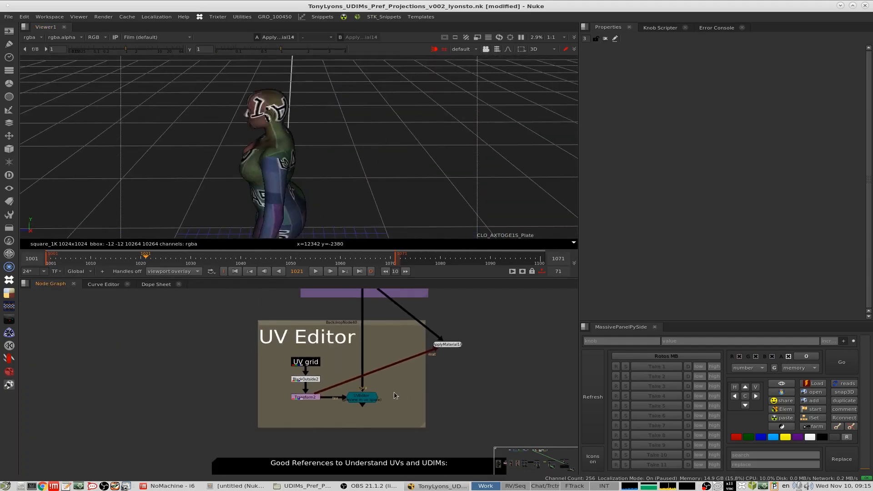
scroll(395, 392, "up", 3)
left_click(338, 402)
key("1")
middle_click_drag(334, 404, 370, 375)
scroll(366, 375, "up", 4)
double_click(391, 366)
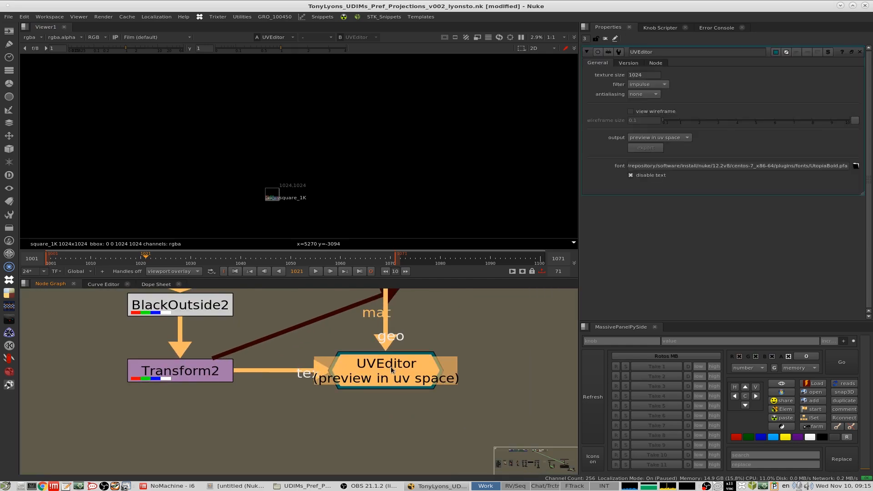
left_click(657, 113)
key("f")
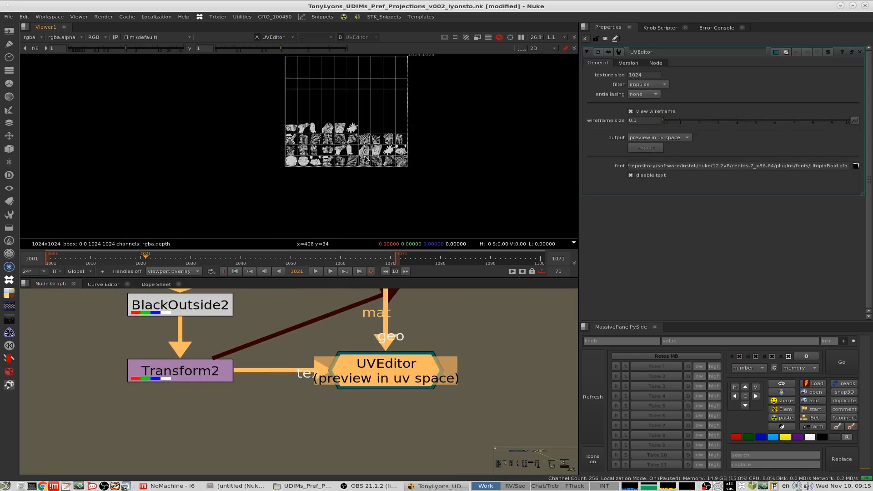
scroll(364, 165, "up", 5)
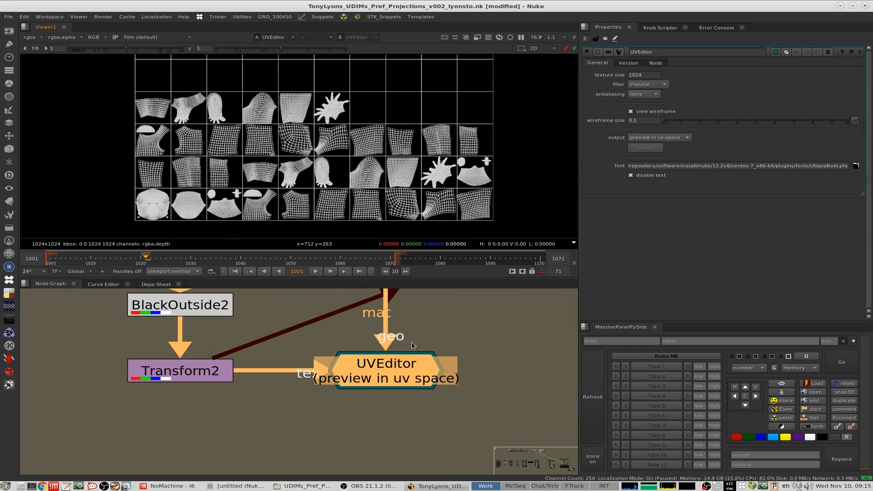
Display the udim_tiles.png Read node in the UDIM counting section and frame its lower rows of tile numbers.
scroll(449, 337, "down", 5)
middle_click_drag(318, 469, 337, 292)
left_click(256, 401)
key("1")
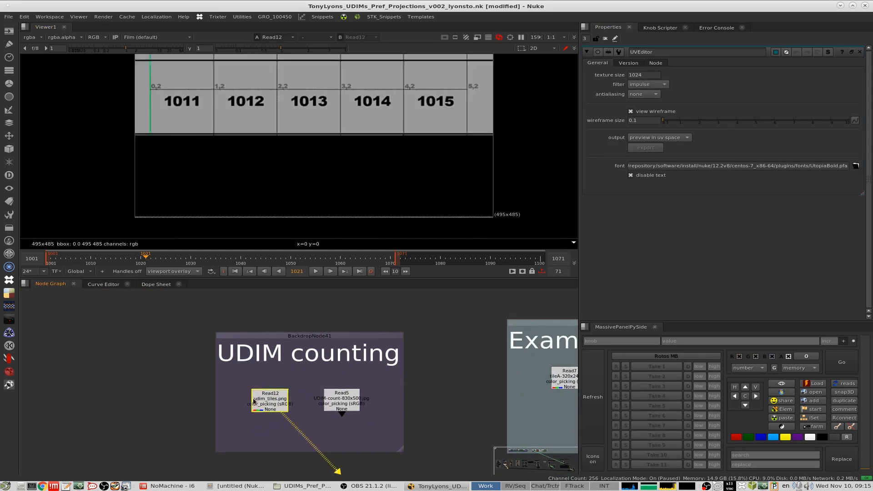
scroll(294, 182, "down", 6)
scroll(298, 171, "up", 4)
middle_click_drag(353, 158, 347, 175)
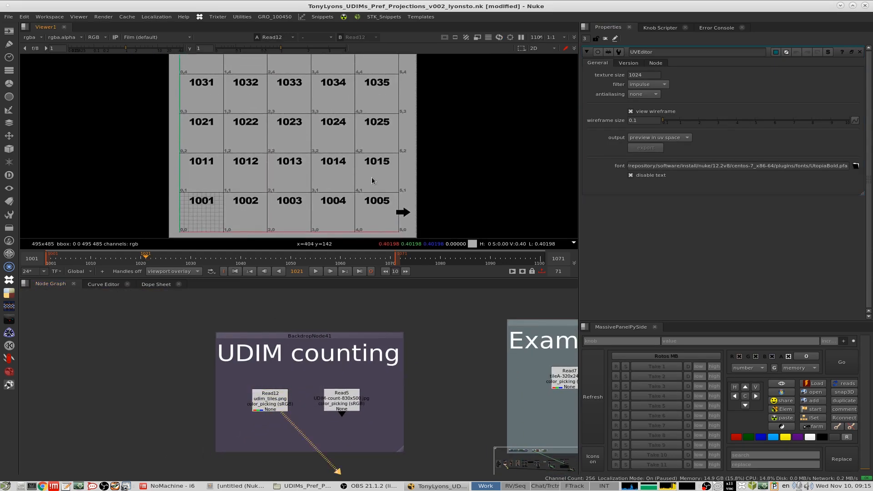
scroll(372, 180, "down", 1)
middle_click_drag(365, 212, 350, 217)
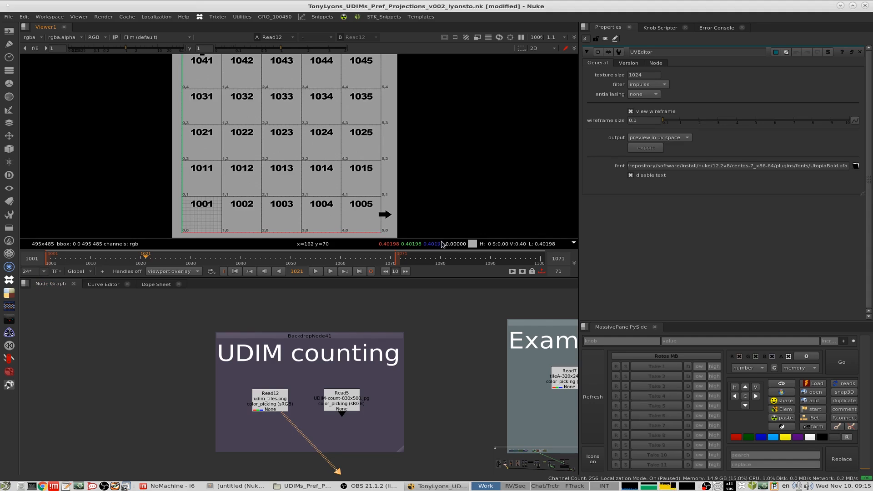
Display the Read5 UDIM count image and examine its UDIM formula and the tile numbers from 1001 to 1030.
left_click_drag(427, 355, 322, 414)
key("1")
scroll(348, 180, "up", 3)
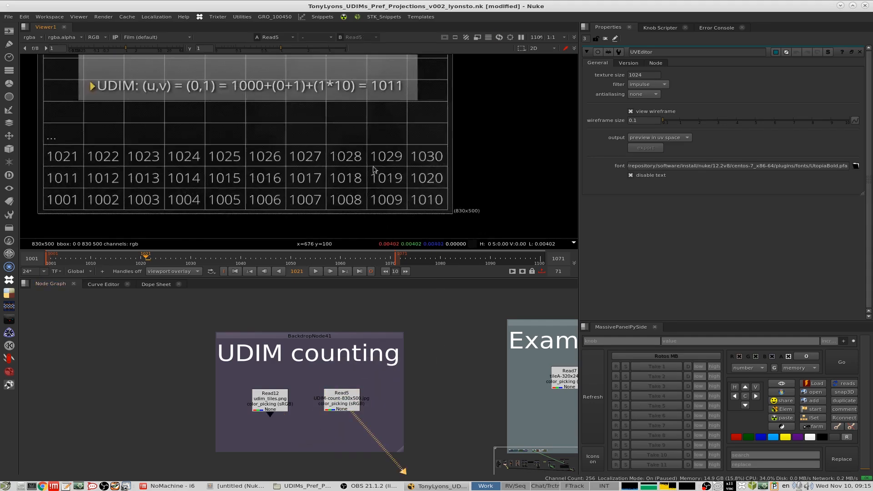
middle_click_drag(374, 170, 427, 217)
scroll(388, 152, "down", 2)
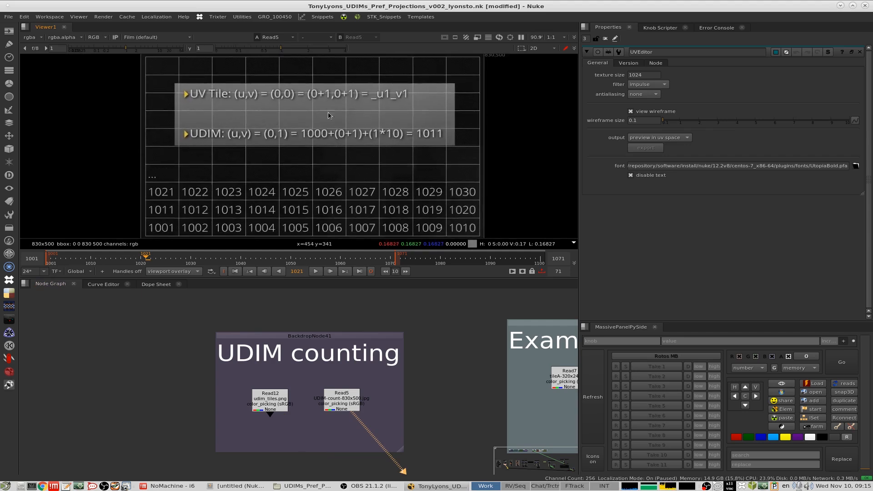
middle_click_drag(460, 180, 447, 170)
mouse_move(507, 165)
middle_mouse_down()
mouse_move(508, 157)
mouse_move(501, 164)
middle_mouse_up()
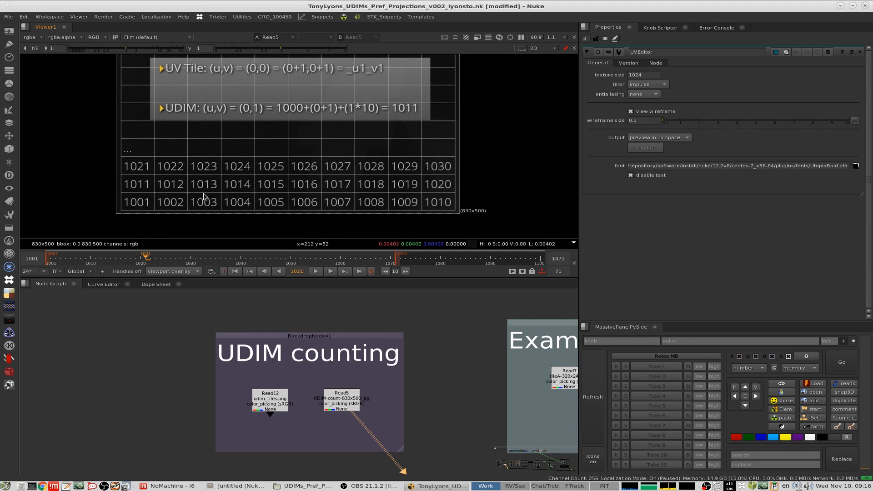
scroll(196, 164, "up", 2)
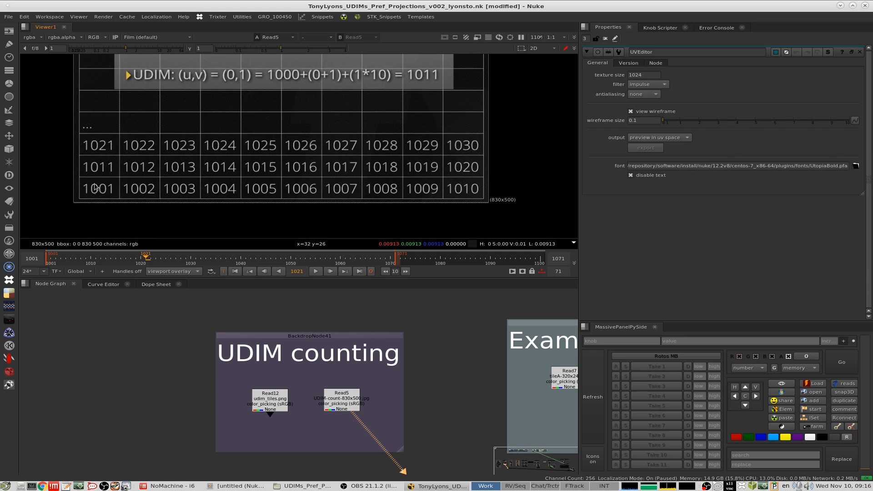
left_click_drag(82, 180, 466, 147, "ctrl+shift")
Return the viewer to the UVEditor node, turn off its disable text option, and close all node properties.
left_click(272, 397)
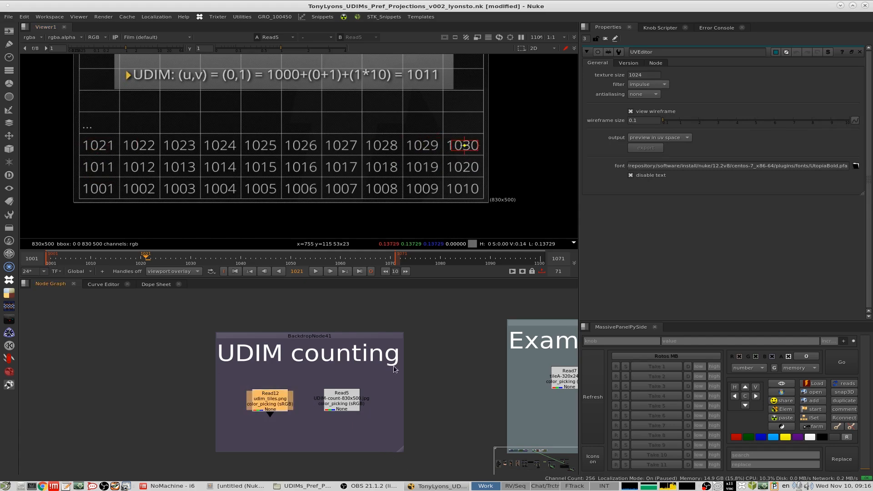
left_click_drag(405, 364, 304, 421)
scroll(386, 399, "down", 8)
scroll(403, 327, "up", 6)
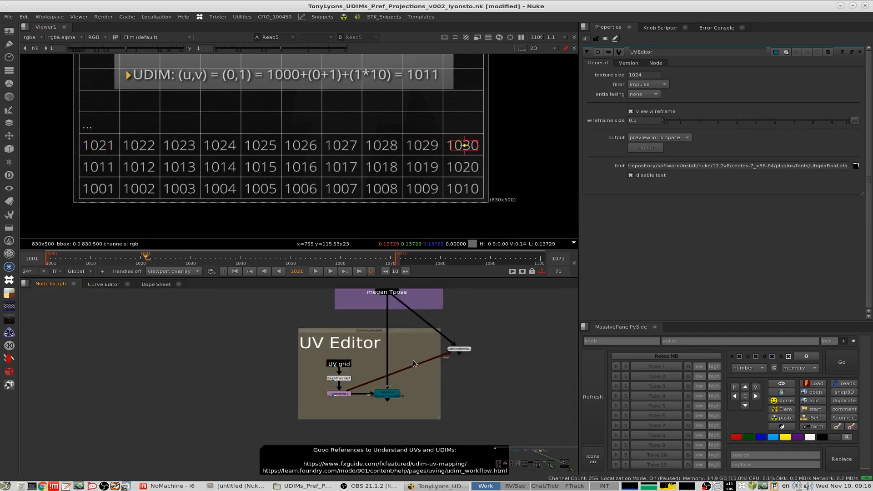
scroll(397, 376, "up", 5)
left_click(387, 394)
key("1")
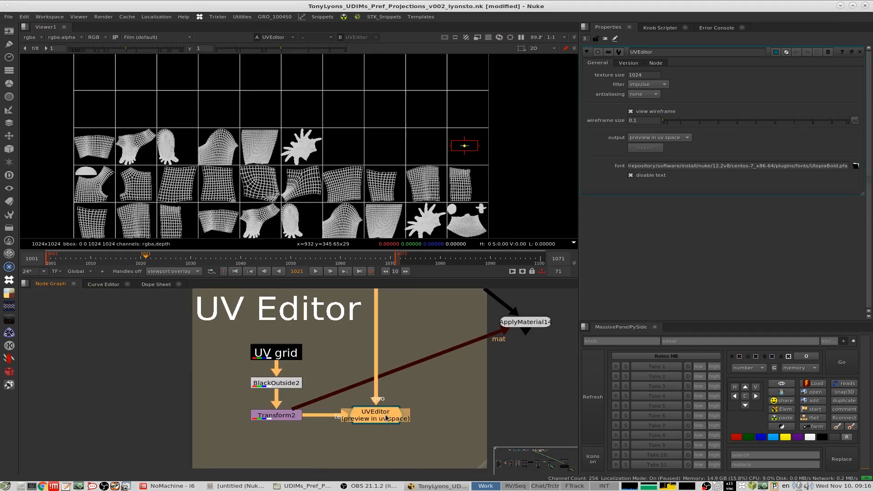
left_click(647, 176)
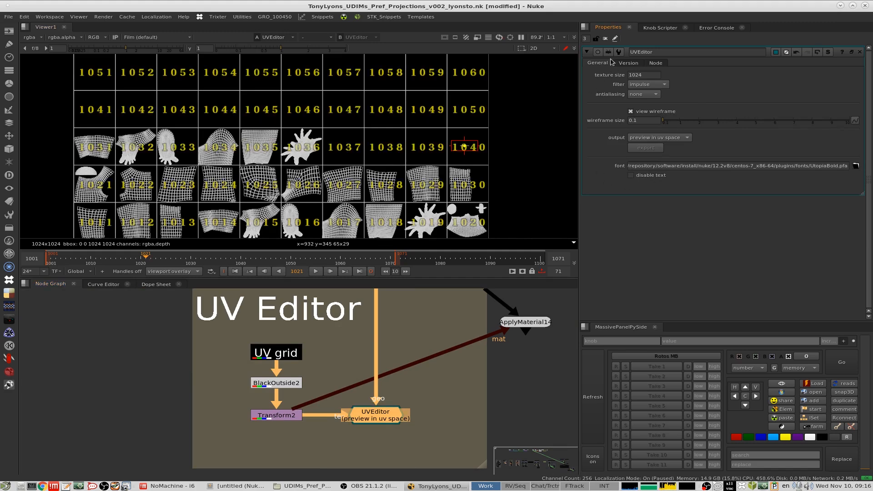
left_click(606, 38)
Inspect the final tiles of the UVEditor's highest row, comparing the numbers 1099 and 2000.
scroll(512, 118, "down", 3)
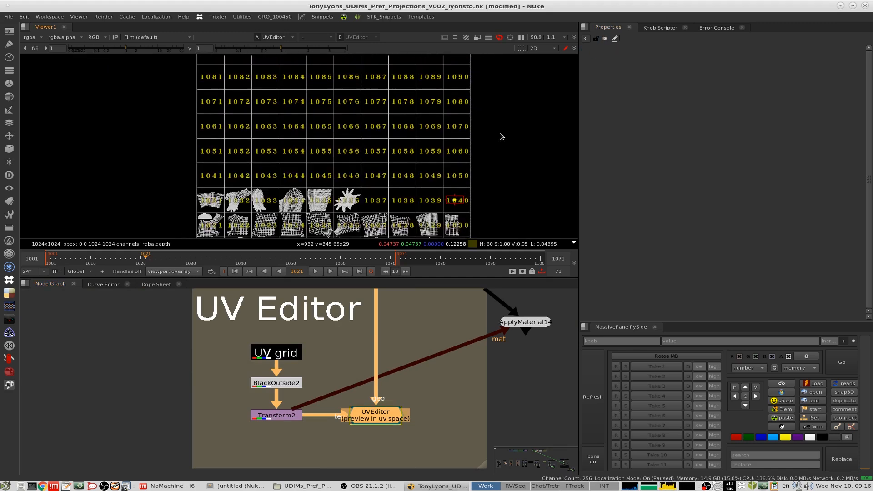
middle_click_drag(500, 137, 527, 154)
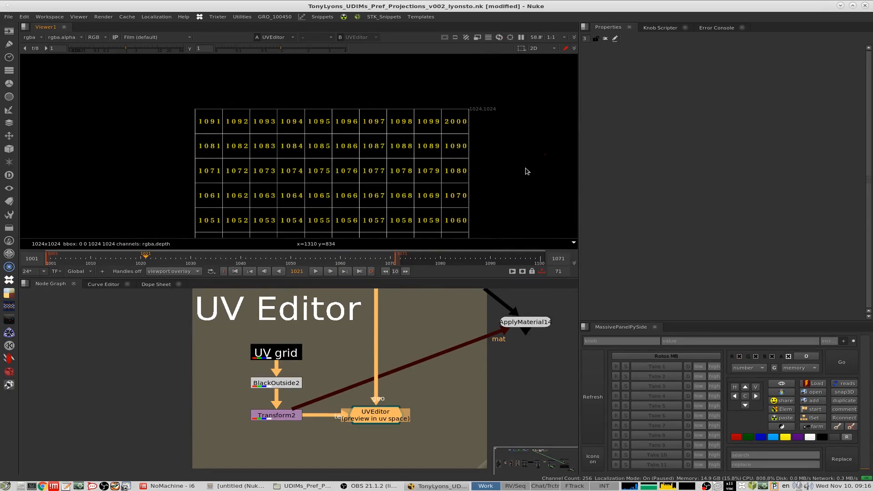
scroll(502, 160, "up", 3)
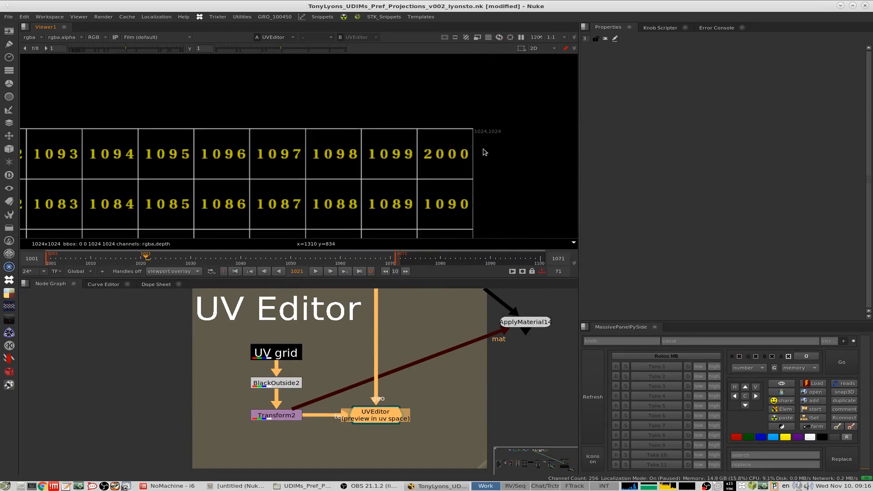
scroll(485, 153, "up", 1)
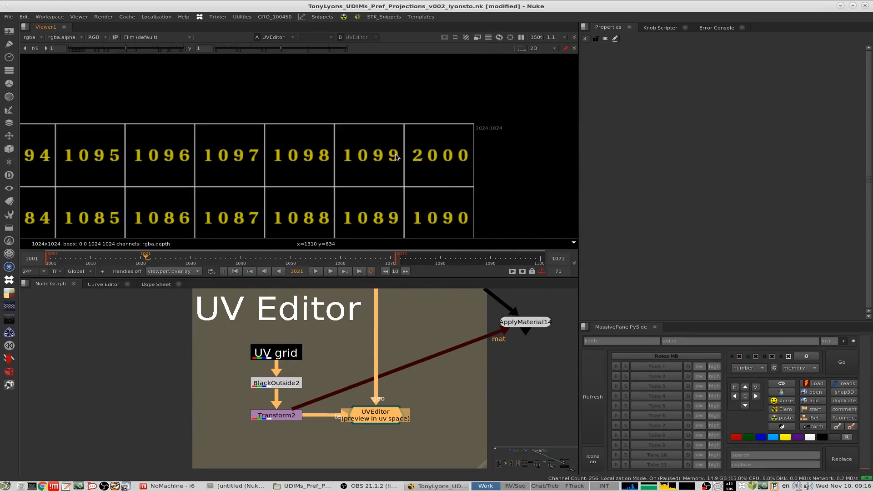
left_click_drag(321, 125, 408, 181)
left_click_drag(403, 126, 478, 185)
scroll(502, 180, "down", 2)
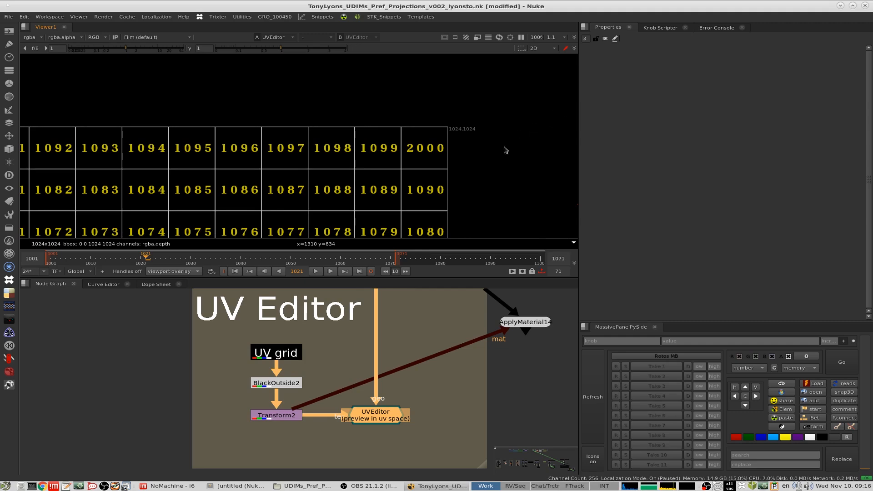
Inspect the numbered lower rows of the UVEditor preview, where the character's UV shells start at tile 1001.
scroll(505, 152, "down", 5)
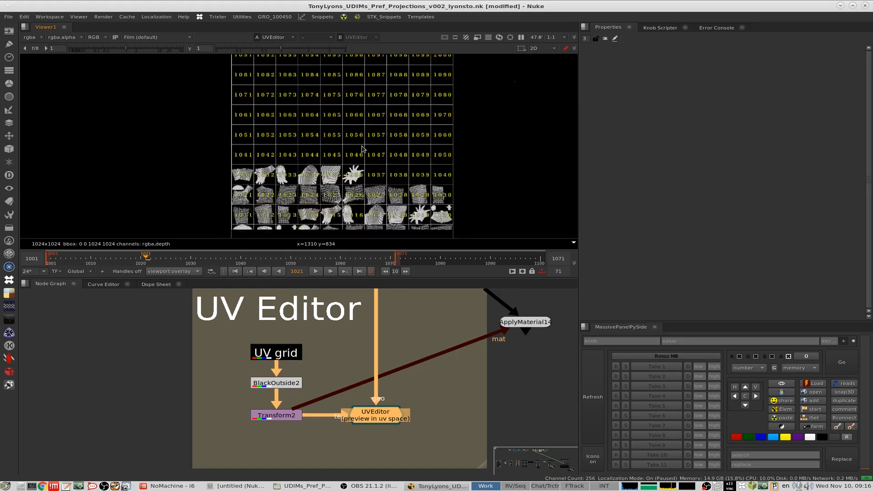
scroll(361, 178, "up", 5)
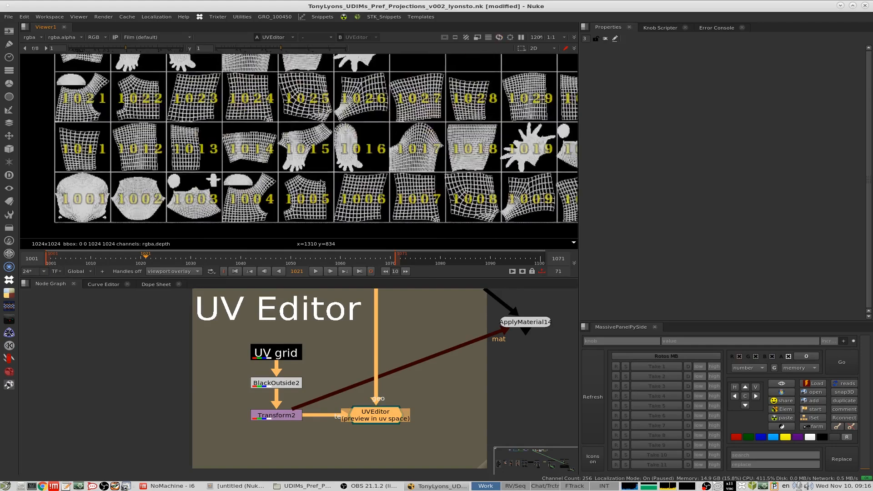
middle_click_drag(415, 190, 318, 190)
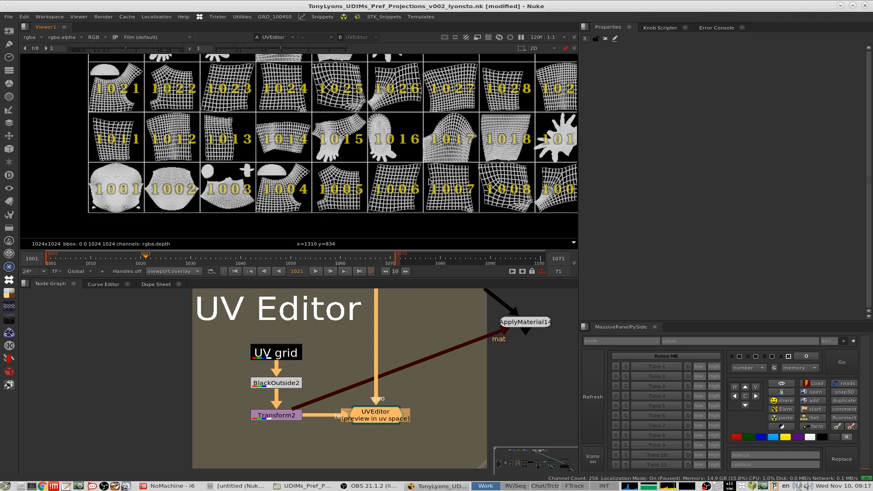
Copy the UV grid and BlackOutside2 nodes and paste them into the empty area beside the UV Editor backdrop.
scroll(317, 357, "down", 5)
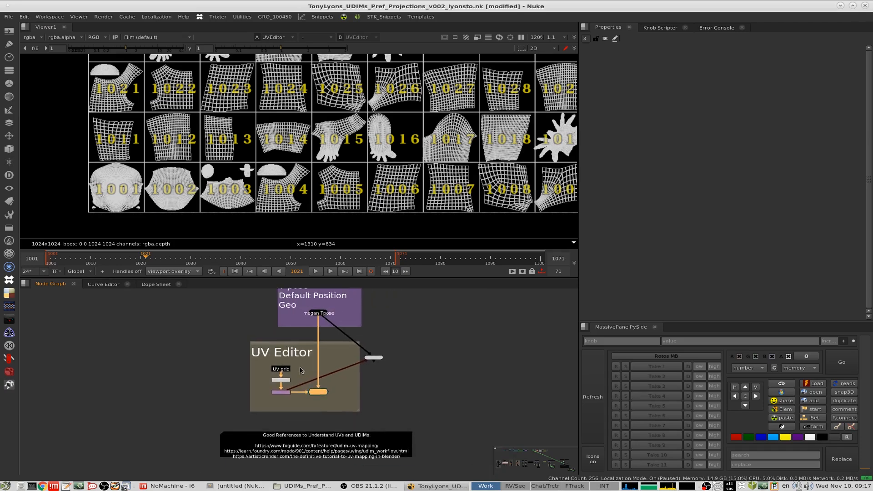
scroll(298, 367, "up", 2)
left_click_drag(318, 348, 234, 418)
left_click_drag(232, 353, 304, 395)
left_click(483, 326)
scroll(484, 326, "down", 1)
middle_click_drag(485, 297, 435, 334)
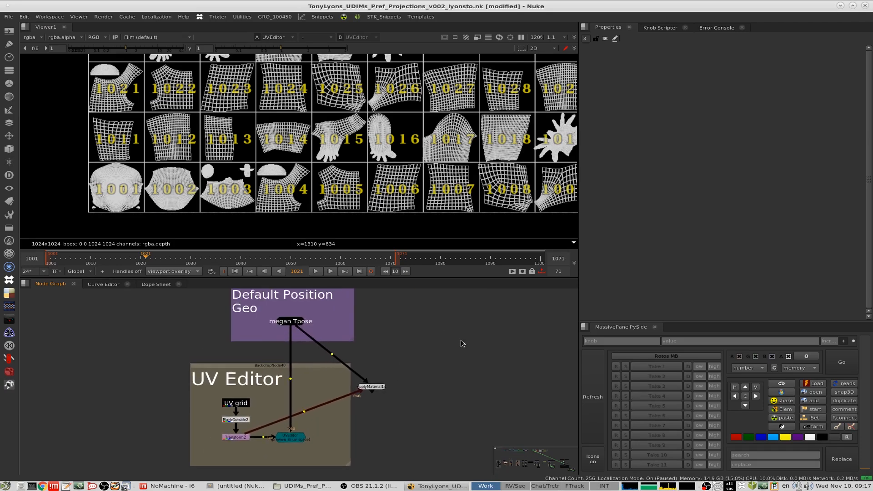
key("ctrl+v")
scroll(462, 344, "up", 5)
left_click(501, 335)
left_click_drag(519, 328, 337, 390)
middle_click_drag(327, 383, 469, 303)
Display the Transform2 node in the viewer and open its properties to review the scale value.
left_click(177, 439)
key("1")
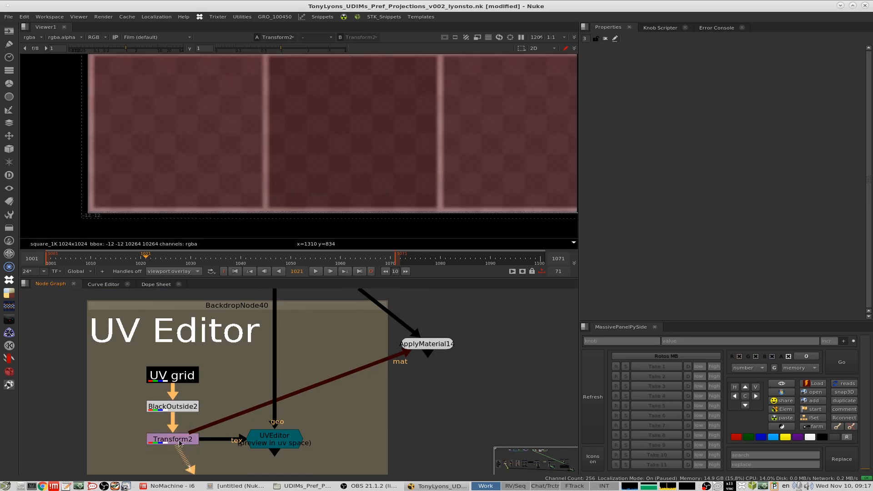
double_click(177, 440)
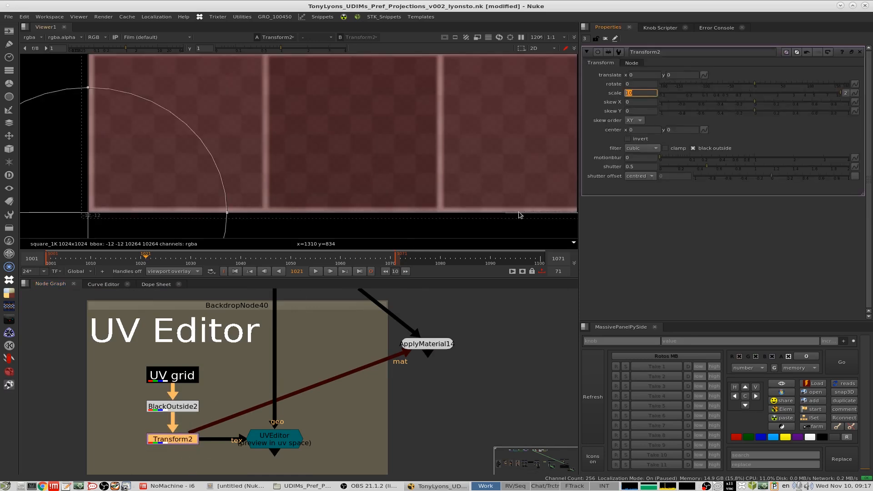
middle_click_drag(559, 291, 430, 382)
left_click_drag(633, 93, 605, 93)
Display the pasted UV grid's BlackOutside1 in the viewer and add a UVTile node below it.
left_click_drag(513, 352, 431, 374)
key("1")
key("Tab")
type("uvtile")
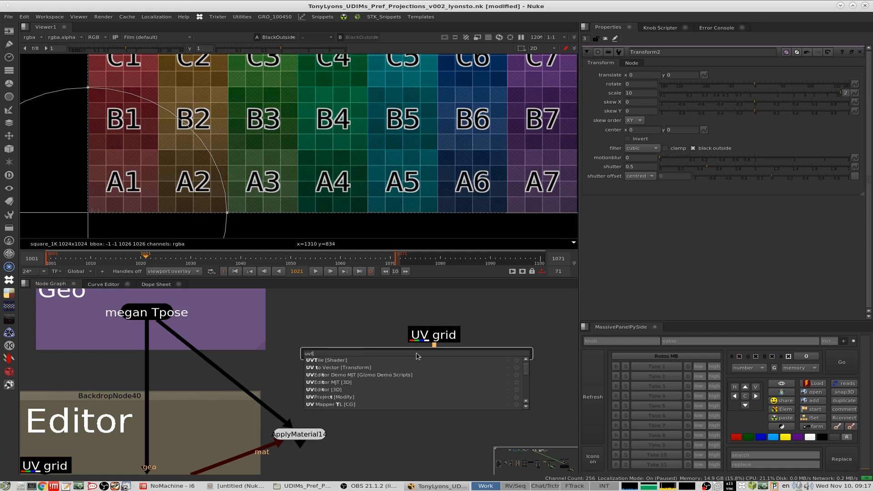
key("Return")
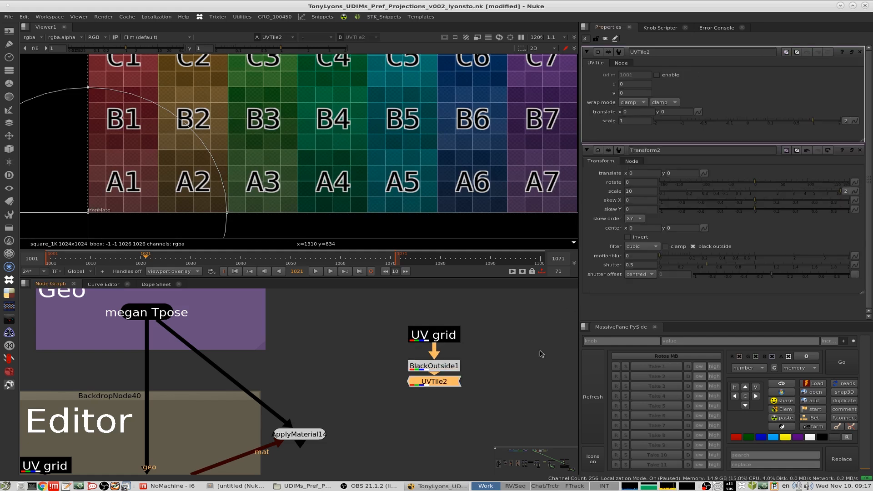
left_click_drag(451, 381, 453, 394)
left_click(478, 306)
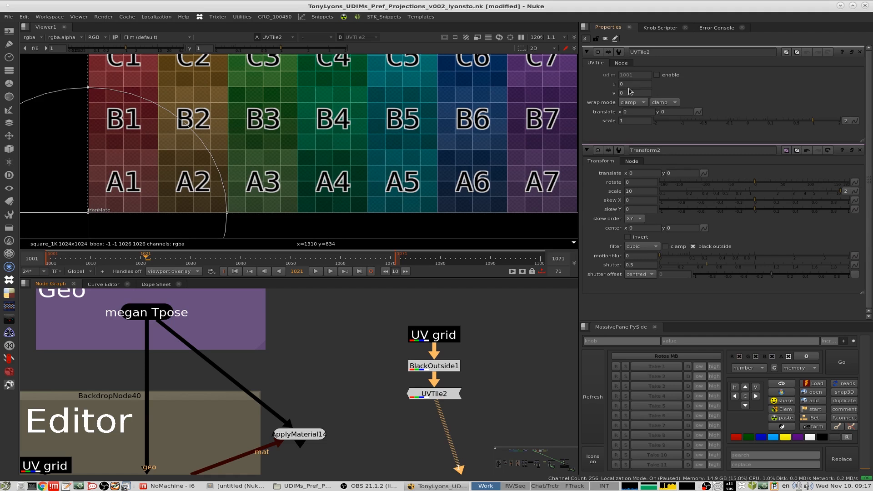
Enable the UDIM number setting on the new UVTile node and select the node in the graph.
left_click(629, 87)
left_click(658, 75)
left_click(435, 394)
middle_click_drag(352, 379, 394, 321)
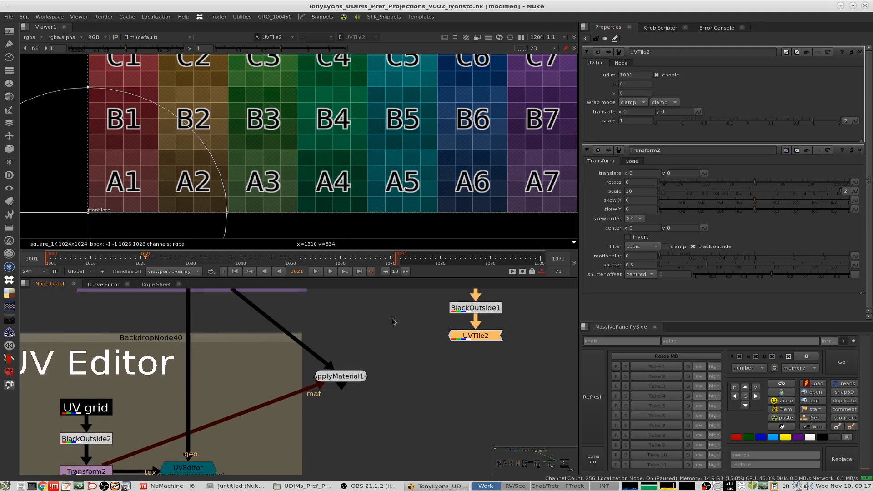
Connect ApplyMaterial14's mat input to UVTile2 and display ApplyMaterial14 in the viewer.
left_click_drag(159, 444, 473, 335)
key("1")
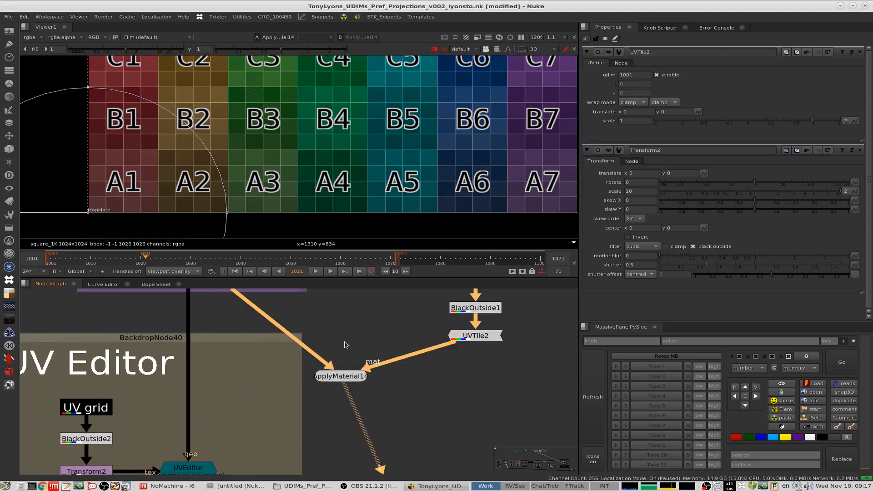
left_click_drag(320, 134, 410, 130, "ctrl")
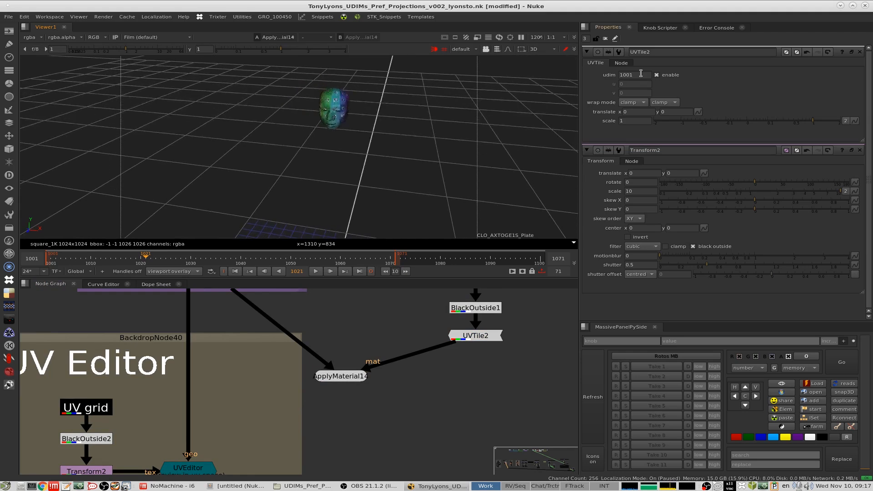
Step UVTile2's udim number up one tile at a time to 1013, previewing the grid on each body part.
left_click(641, 74)
key("Up")
key("Up")
key("Up")
key("Up")
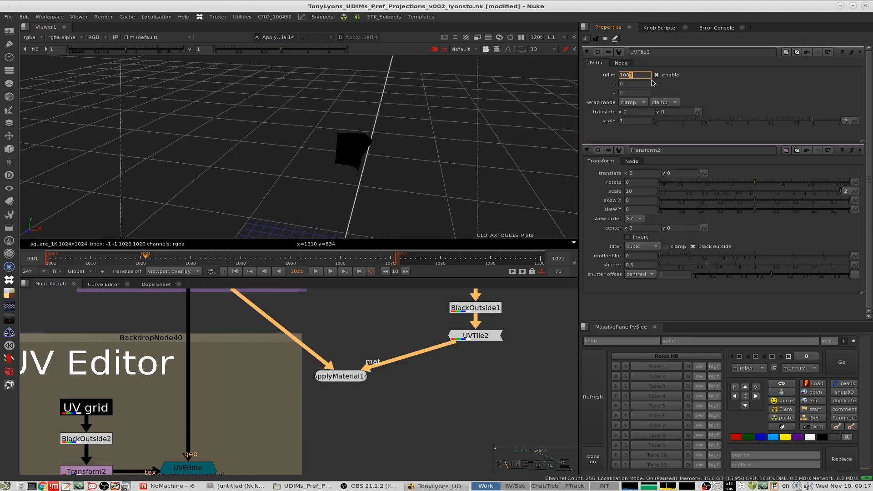
key("Up")
key("Up")
key("Up")
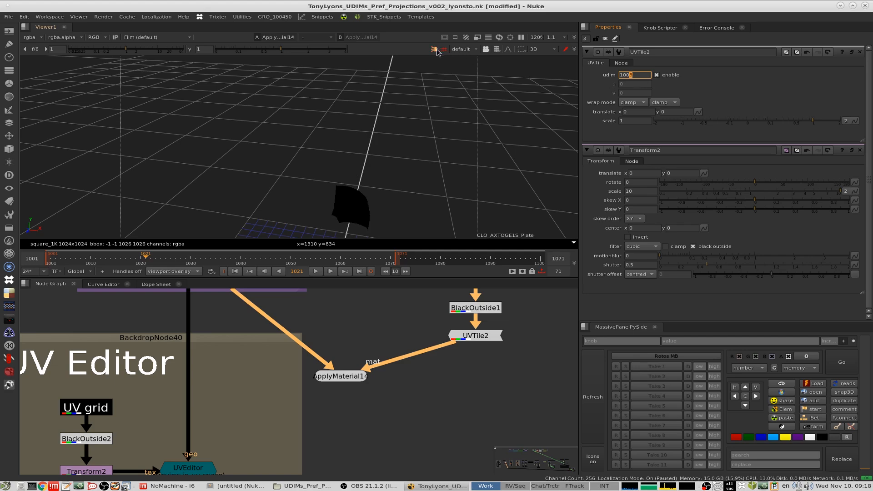
key("Up")
key("Up")
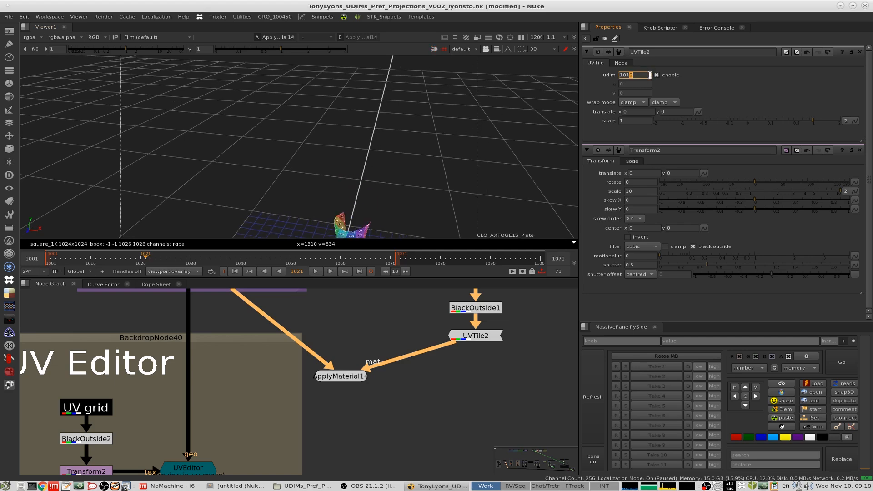
key("Up")
key("Up")
key("Up")
Bring ApplyMaterial14 back into the viewer and continue stepping UVTile2's udim number up to 1019.
scroll(390, 105, "down", 3)
key("2")
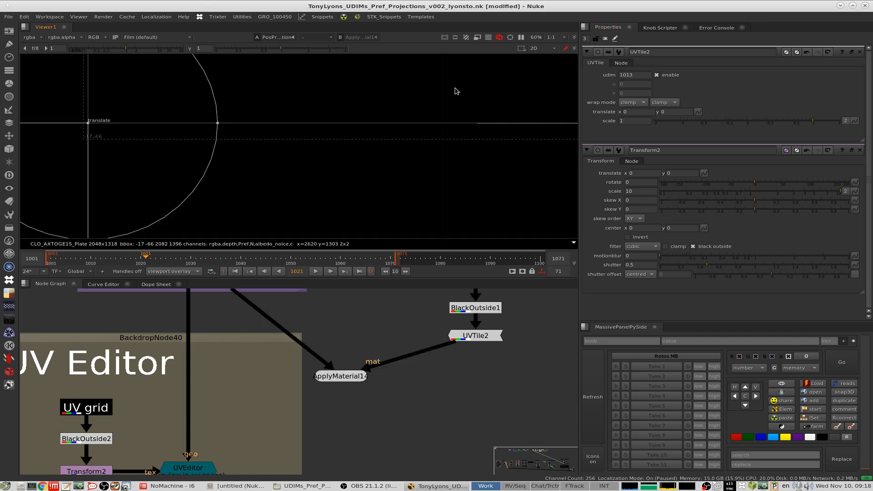
key("1")
left_click(643, 75)
key("Up")
key("Up")
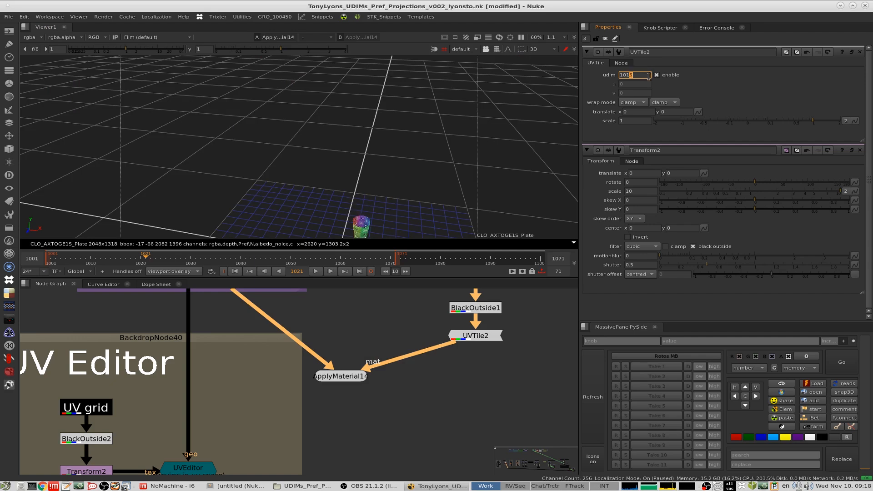
key("Up")
key("Up")
key("Up")
key("Up")
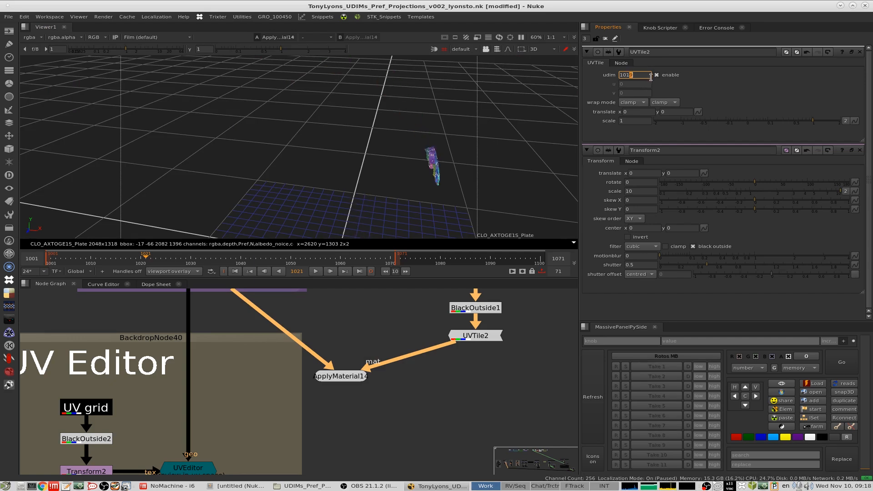
Step UVTile2's udim number back down through the tiles to 1001, rechecking a few tiles on the way.
key("Down")
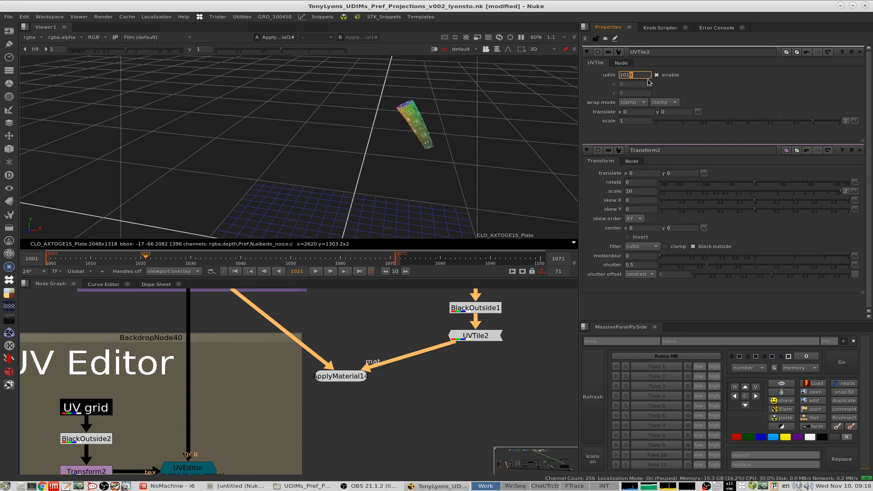
key("Down")
key("Down")
key("Down")
key("Down")
key("Down")
key("Down")
key("Down")
key("Down")
key("Down")
key("Down")
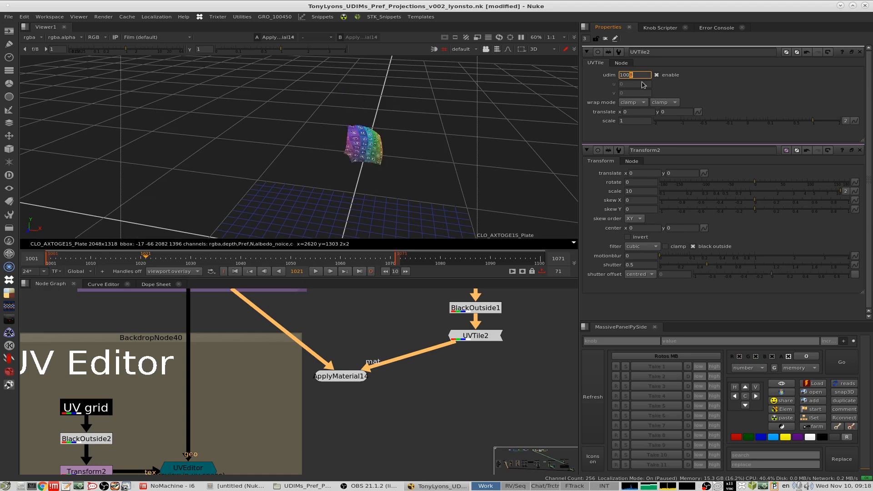
key("Up")
key("Up")
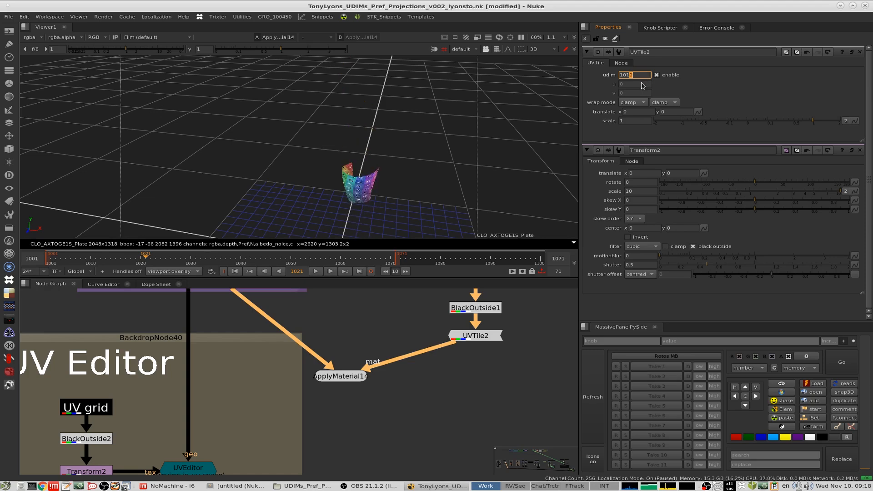
key("Down")
key("Down")
key("Down")
key("Down")
key("Down")
key("Down")
key("Down")
key("Down")
key("Down")
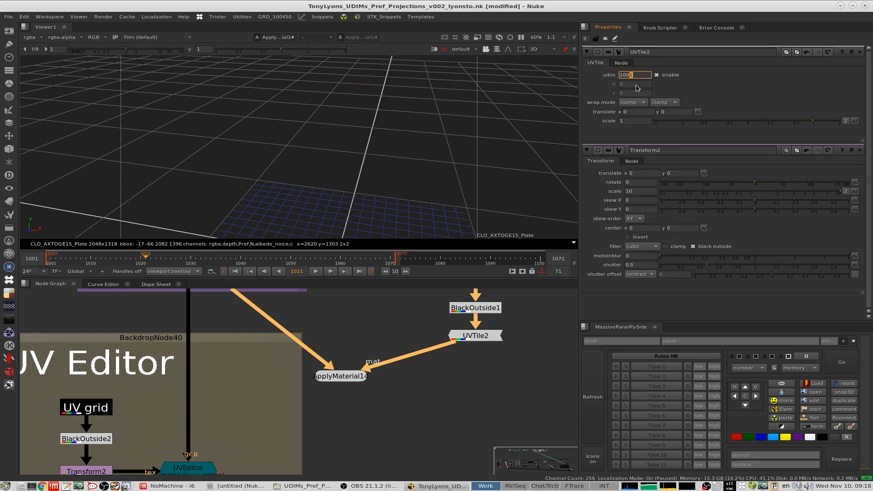
Disable the udim number on UVTile2, step its v value up through the tile rows and return it to 0.
left_click(656, 75)
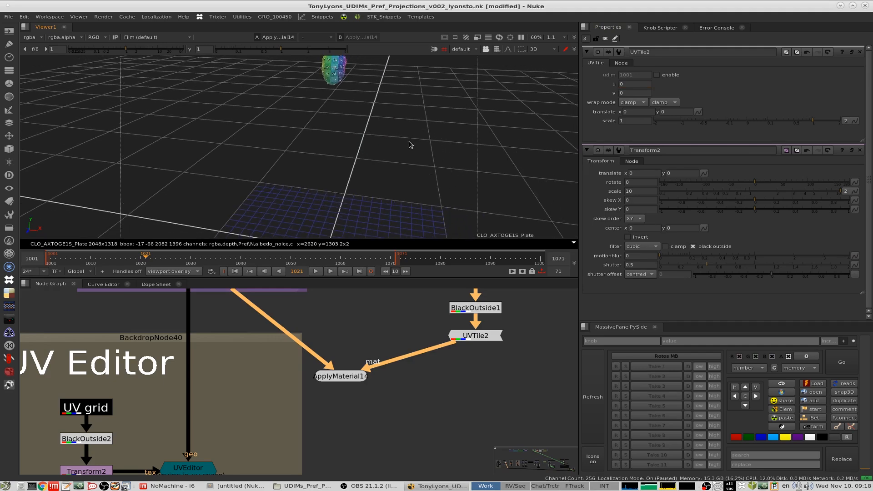
middle_click_drag(410, 144, 407, 168)
left_click(634, 92)
key("Up")
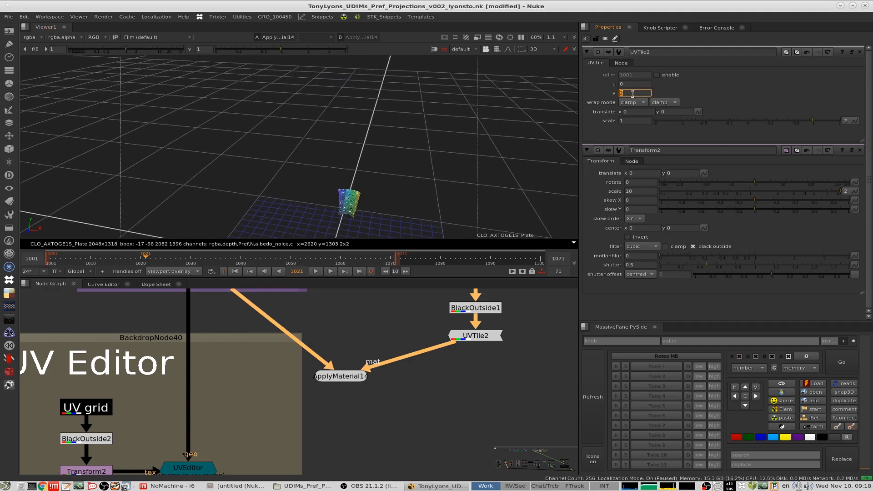
key("Up")
key("Up")
key("Down")
key("Down")
key("Down")
key("Down")
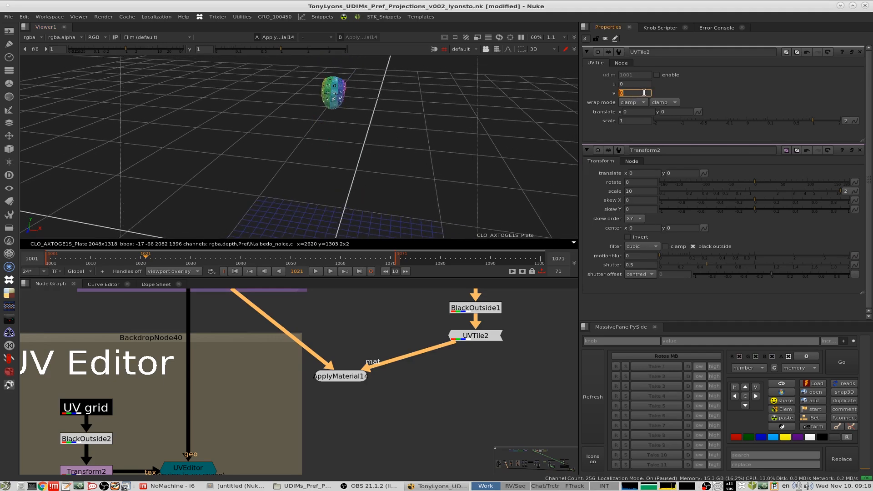
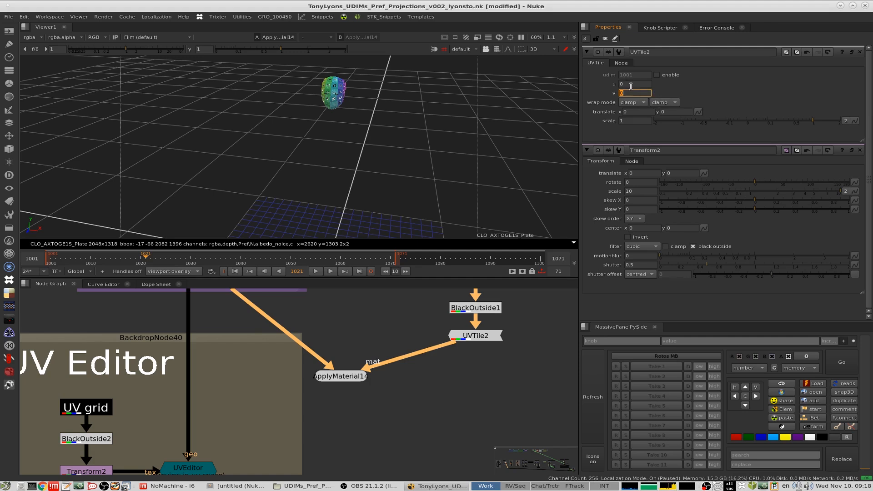
Step UVTile2's u value through the tile columns and leave it at 3.
left_click(635, 83)
key("Up")
key("Up")
key("Down")
key("Down")
key("Down")
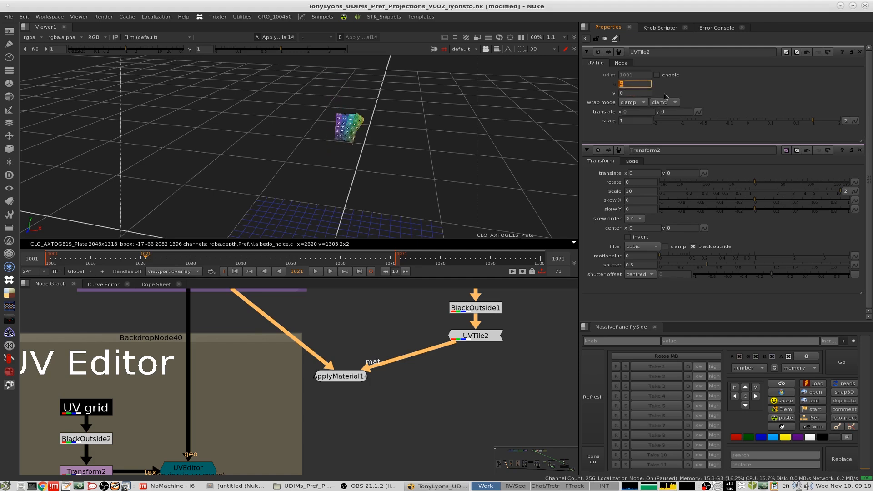
key("Up")
key("Up")
key("Up")
key("Down")
key("Down")
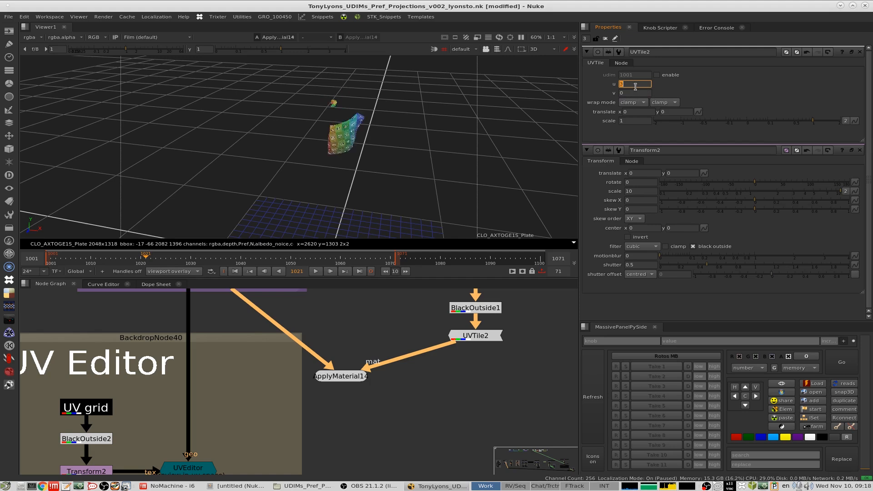
key("Up")
key("Up")
Display the UVEditor node in the viewer and examine the numbered tile layout around the arm at tile 1015.
middle_click_drag(473, 354, 451, 336)
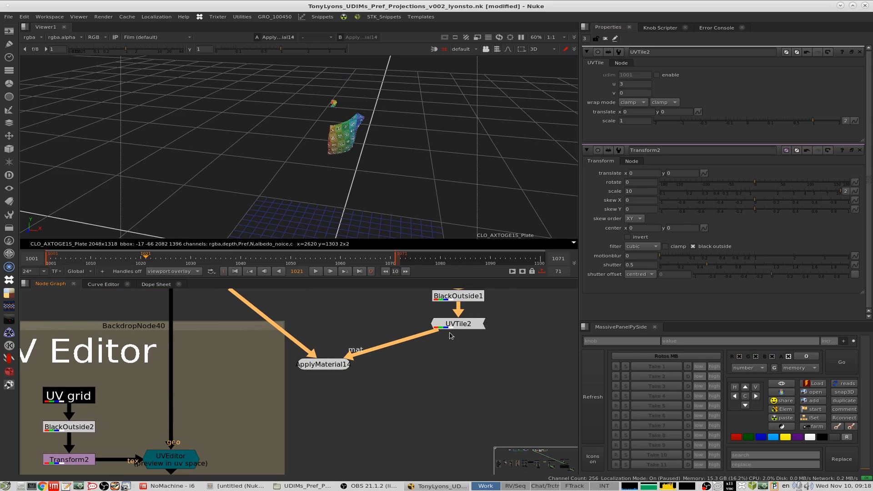
middle_click_drag(233, 398, 334, 332)
left_click_drag(345, 345, 239, 408)
key("1")
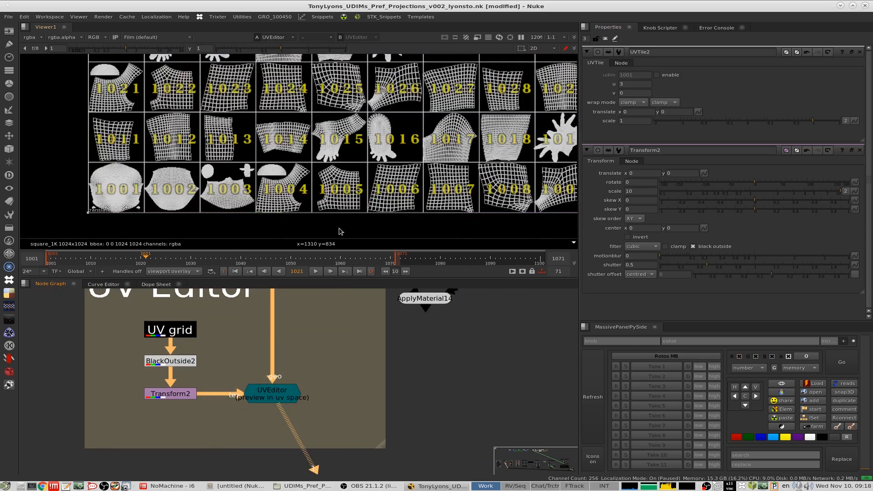
middle_click_drag(423, 141, 348, 177)
scroll(374, 181, "down", 6)
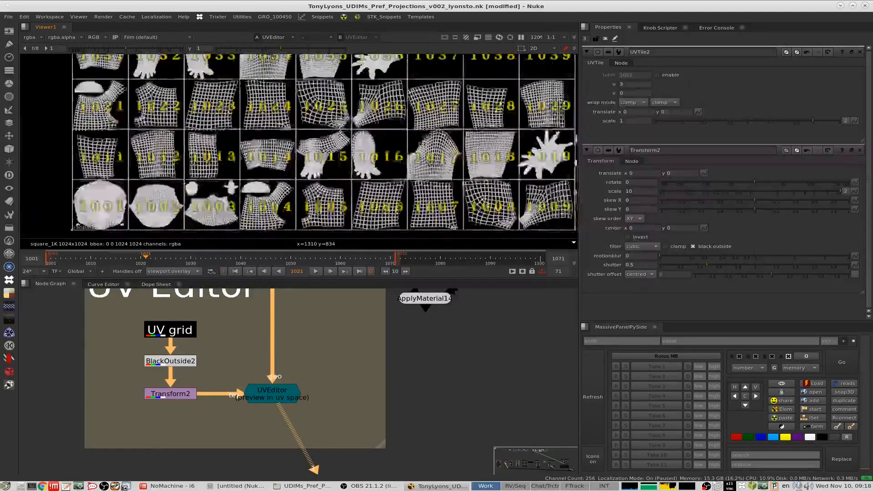
scroll(374, 181, "up", 2)
middle_click_drag(462, 149, 434, 148)
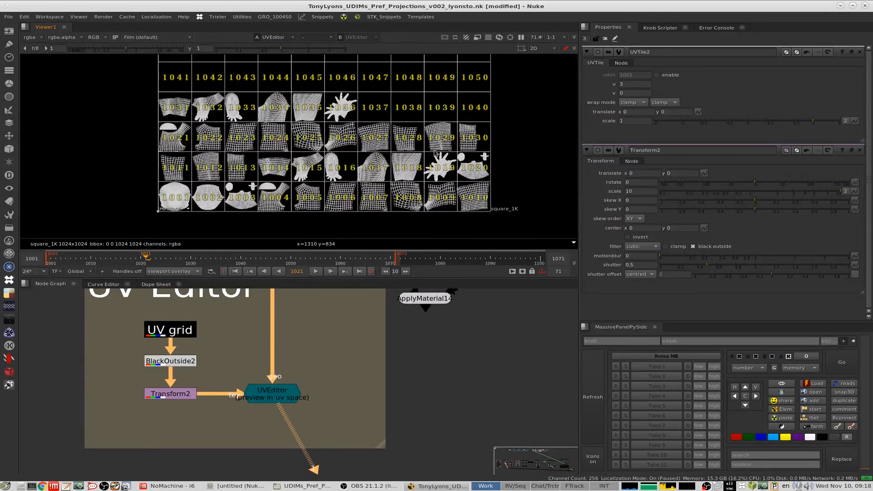
scroll(362, 171, "up", 4)
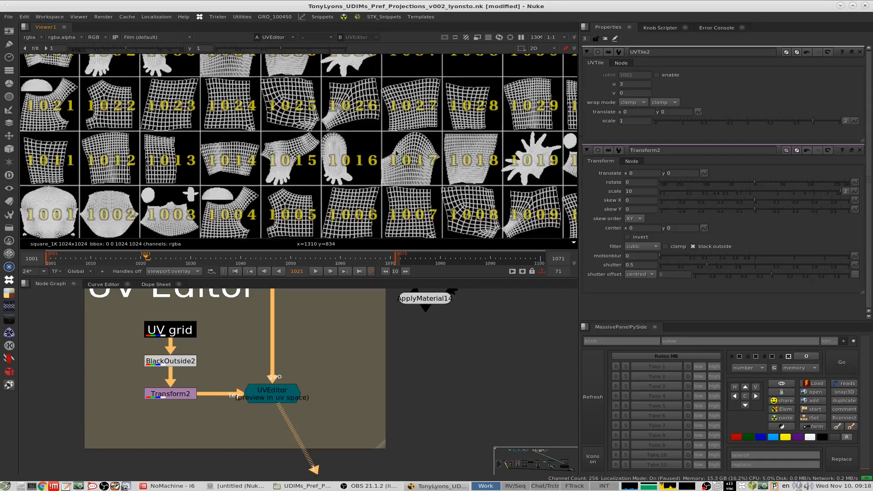
middle_click_drag(447, 145, 379, 144)
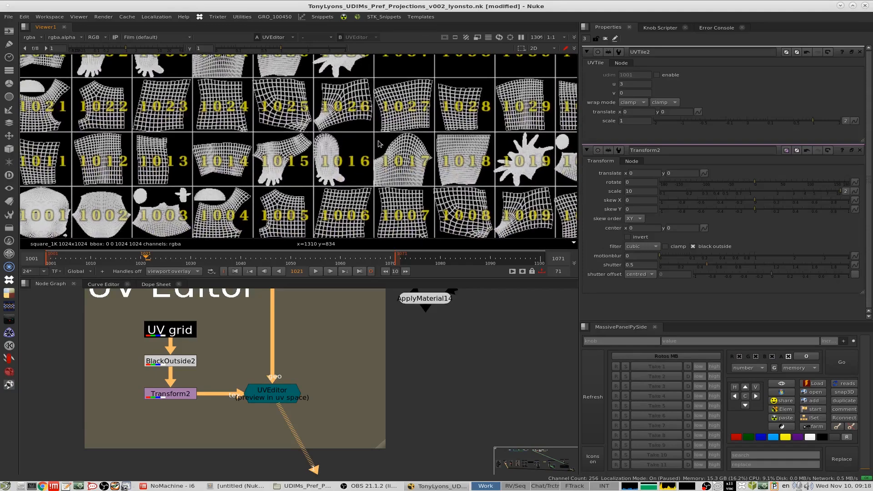
scroll(305, 167, "up", 2)
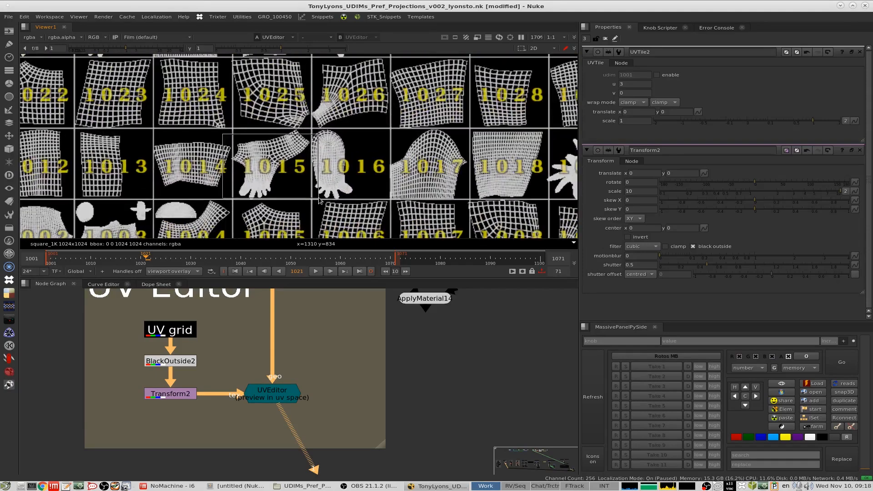
Enable UVTile2's udim number, set it to 1015, and display ApplyMaterial14 framed on the textured arm.
left_click(668, 75)
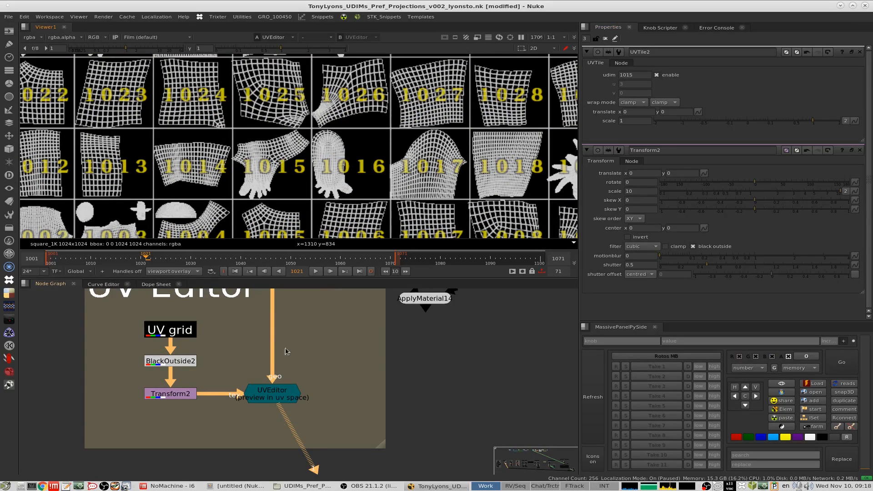
mouse_move(393, 334)
middle_mouse_down()
mouse_move(353, 394)
mouse_move(455, 318)
mouse_move(388, 344)
middle_mouse_up()
left_click(397, 328)
key("1")
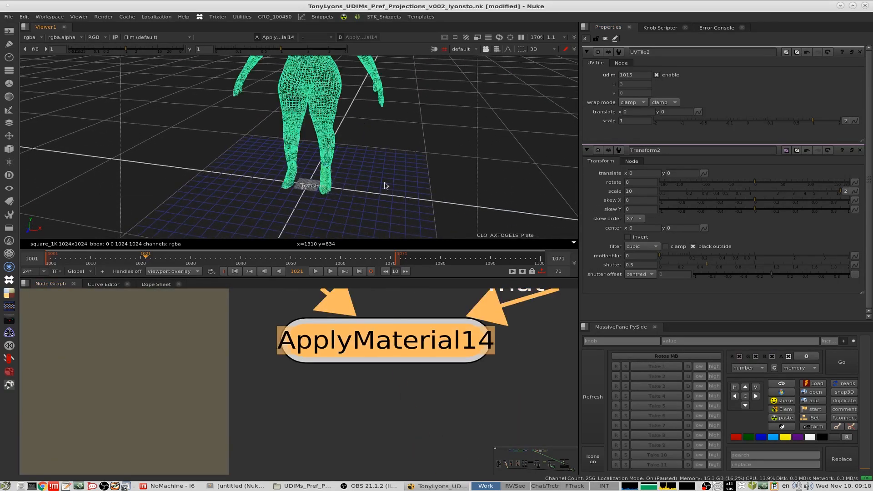
middle_click_drag(366, 181, 452, 170)
middle_click_drag(390, 173, 393, 83)
left_click_drag(410, 157, 458, 207, "ctrl")
Display the Read12 and Read5 images from the UDIM counting backdrop in the viewer to review tile numbering.
middle_click_drag(418, 339, 368, 426, "alt")
middle_click_drag(420, 360, 364, 369, "alt")
middle_click_drag(364, 370, 375, 296)
middle_click_drag(416, 392, 470, 388, "alt")
left_click_drag(216, 370, 141, 409)
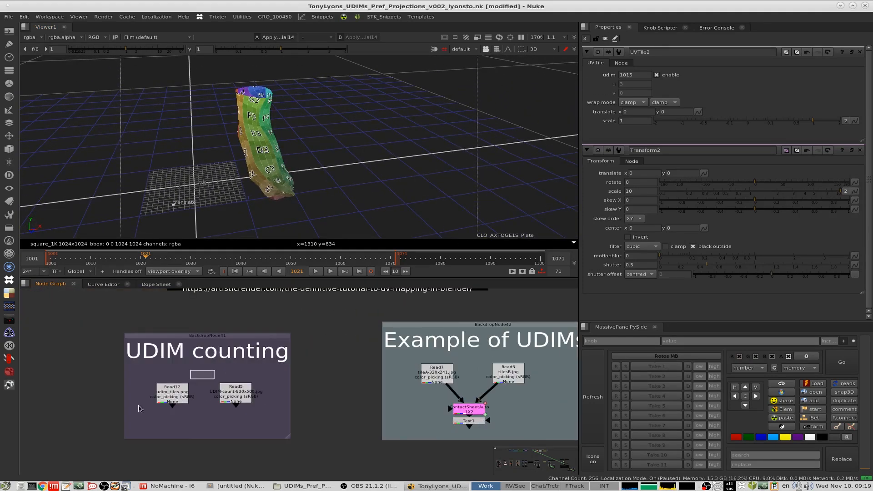
key("1")
left_click_drag(318, 358, 199, 427)
key("1")
key("f")
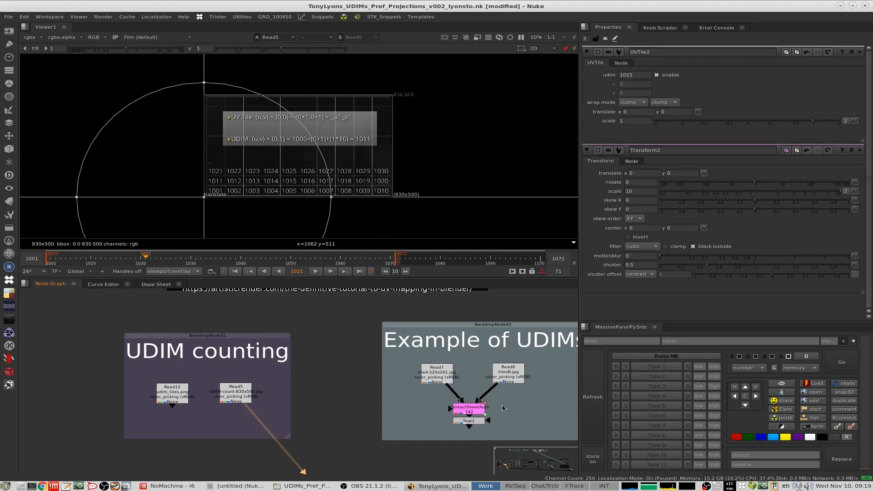
Display Text1 from the Example of UDIMs backdrop to compare a single UV tile with UDIMs.
middle_click_drag(502, 409, 444, 396)
left_click_drag(443, 396, 394, 415)
key("1")
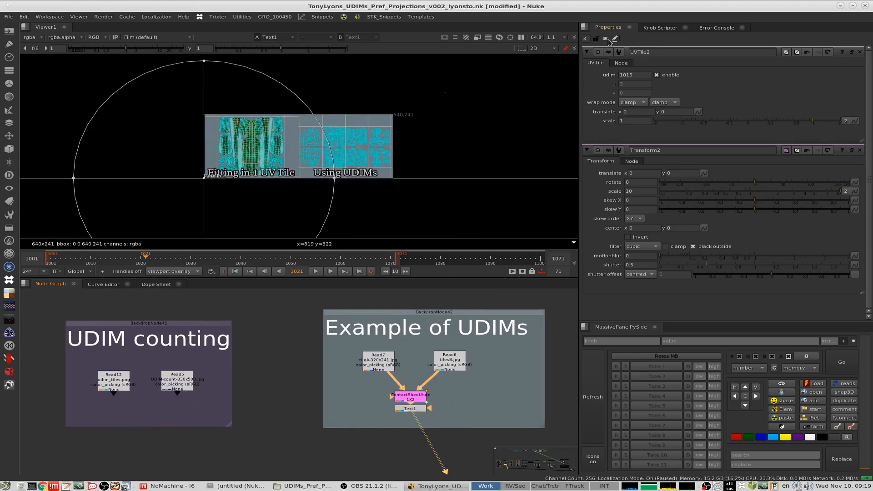
Close all open node properties and bring the Tpose UV Project Sticker section of the node graph into view.
left_click(605, 39)
middle_click_drag(465, 351, 336, 443, "alt")
middle_click_drag(256, 432, 326, 393, "alt")
left_click_drag(284, 395, 289, 399)
left_click(391, 373)
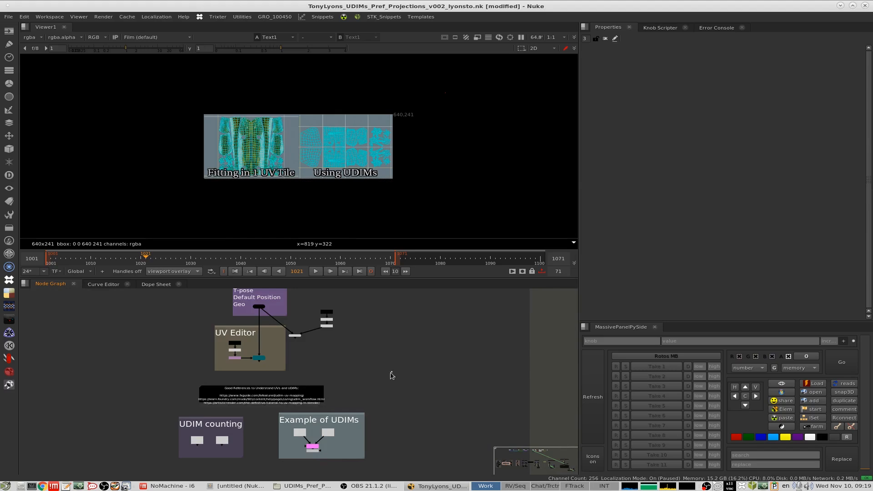
middle_click_drag(391, 373, 328, 395, "alt")
middle_click_drag(451, 351, 324, 396)
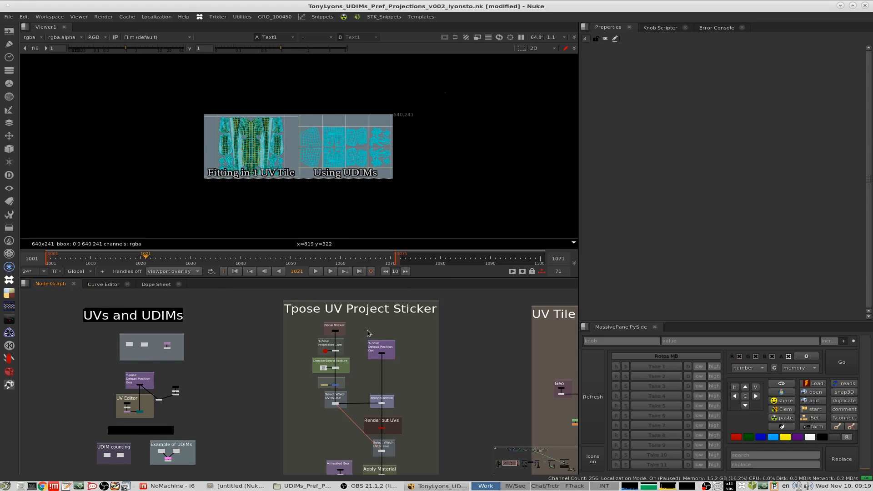
scroll(385, 330, "down", 3)
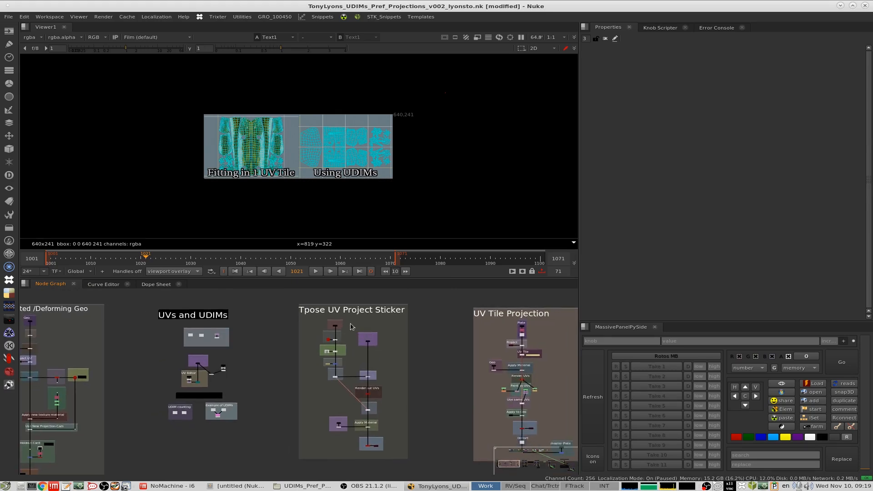
scroll(350, 327, "up", 4)
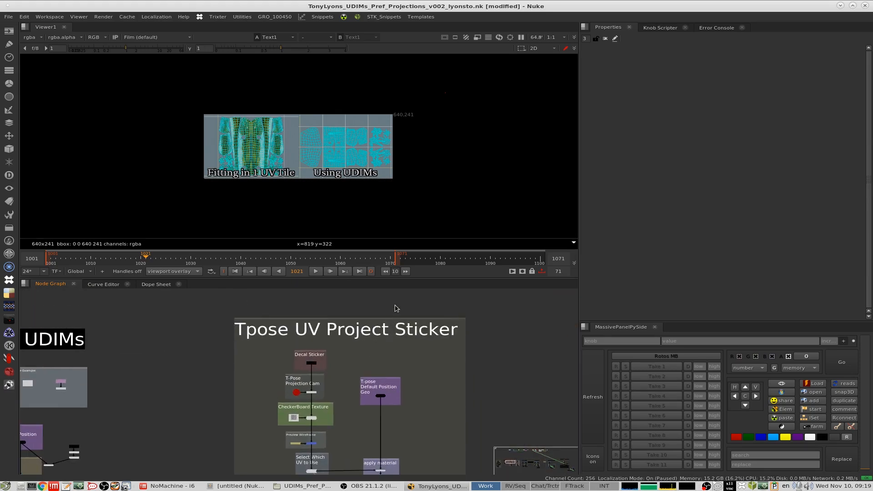
middle_click_drag(375, 363, 374, 345)
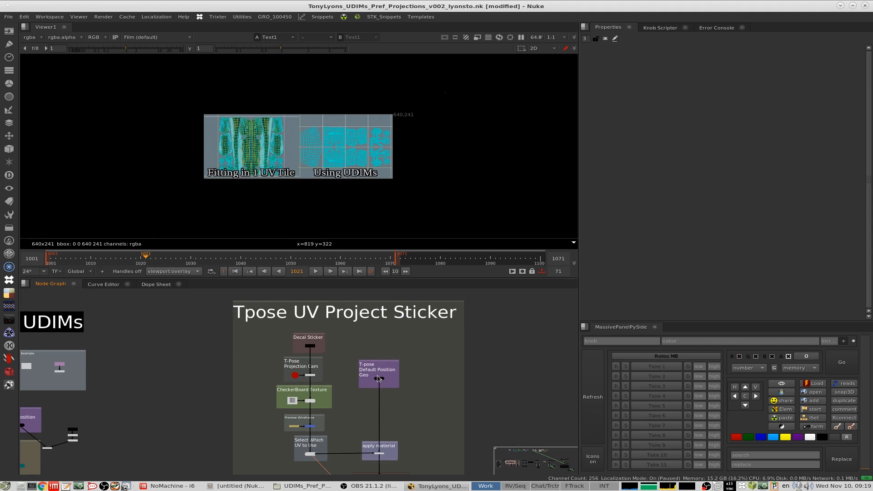
Display the apply material node's T-pose body in the 3D viewer, with the whole figure in view.
middle_click_drag(377, 379, 374, 411)
scroll(347, 382, "up", 2)
scroll(357, 354, "up", 4)
left_click_drag(382, 357, 312, 397)
middle_click_drag(364, 339, 364, 378)
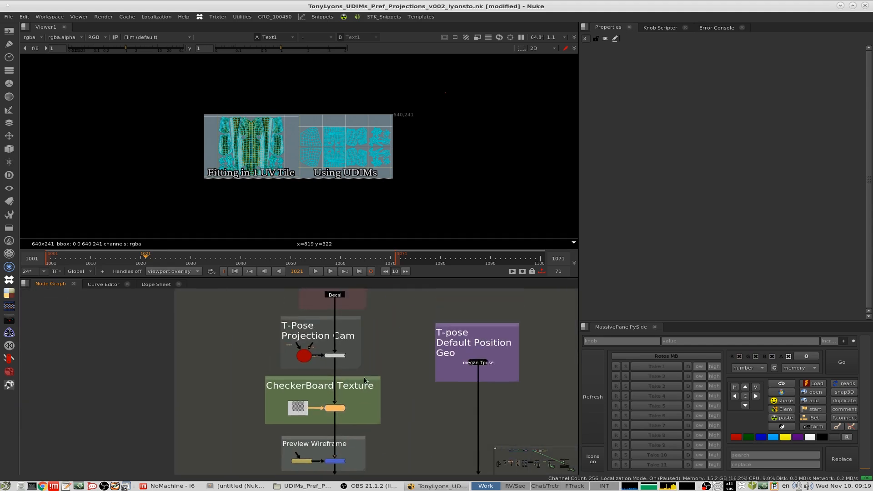
middle_click_drag(383, 462, 342, 332)
key("2")
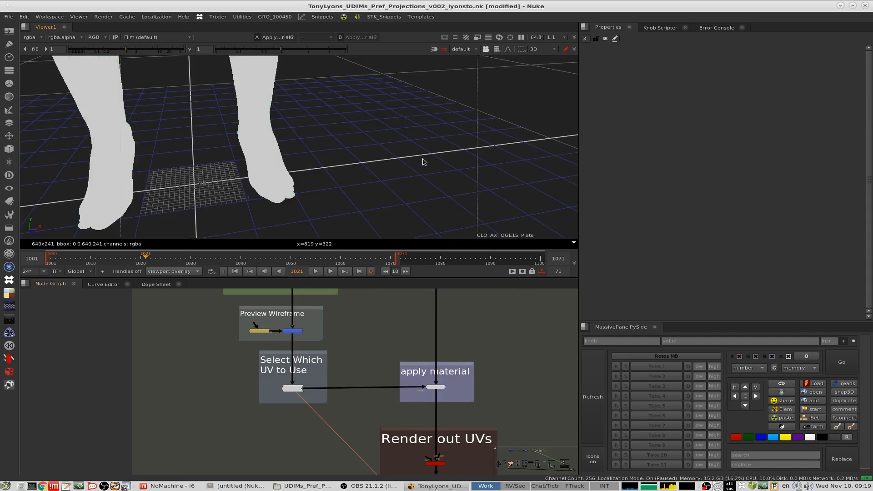
middle_click_drag(456, 158, 386, 156, "alt")
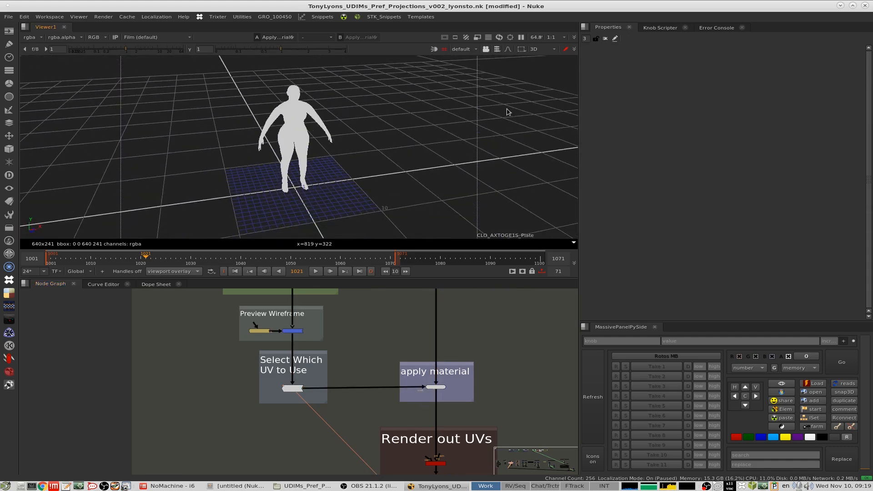
Turn on light shading in the 3D viewer and frame the T-pose body's upper half.
mouse_move(310, 134)
middle_mouse_down()
mouse_move(369, 131)
mouse_move(322, 156)
mouse_move(283, 145)
middle_mouse_up()
left_click(434, 50)
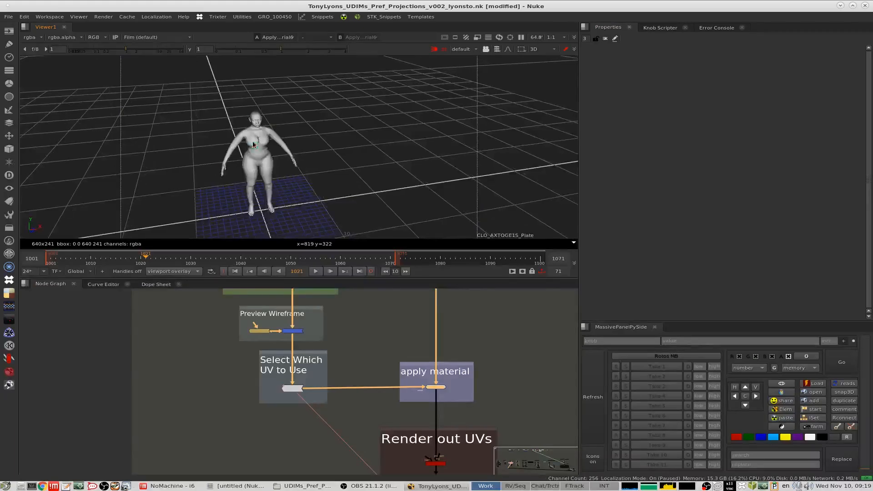
left_click(253, 145)
key("f")
mouse_move(335, 136)
middle_mouse_down()
mouse_move(324, 150)
mouse_move(324, 215)
middle_mouse_up()
left_click(398, 133)
middle_click_drag(340, 150, 387, 153)
middle_click_drag(451, 159, 416, 147)
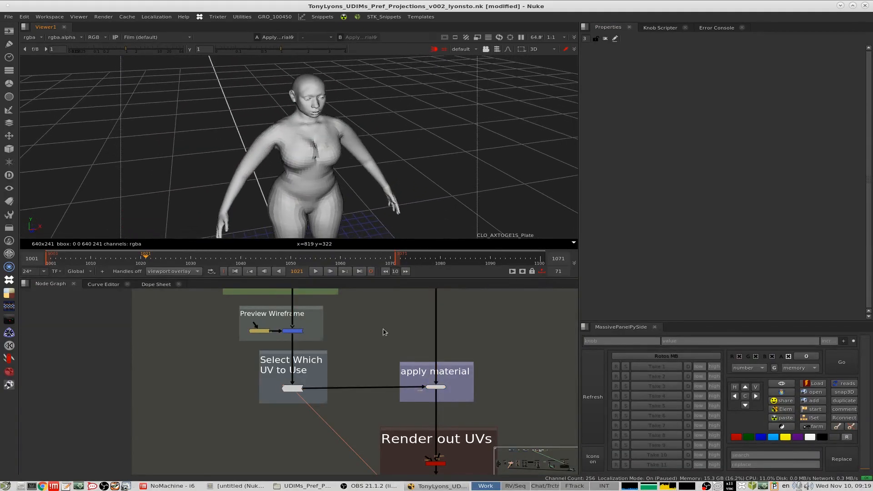
Open the properties of Camera1 in the T-Pose Projection Cam backdrop.
middle_click_drag(375, 342, 353, 364)
scroll(359, 360, "down", 2)
scroll(355, 325, "up", 1)
middle_click_drag(355, 326, 337, 387)
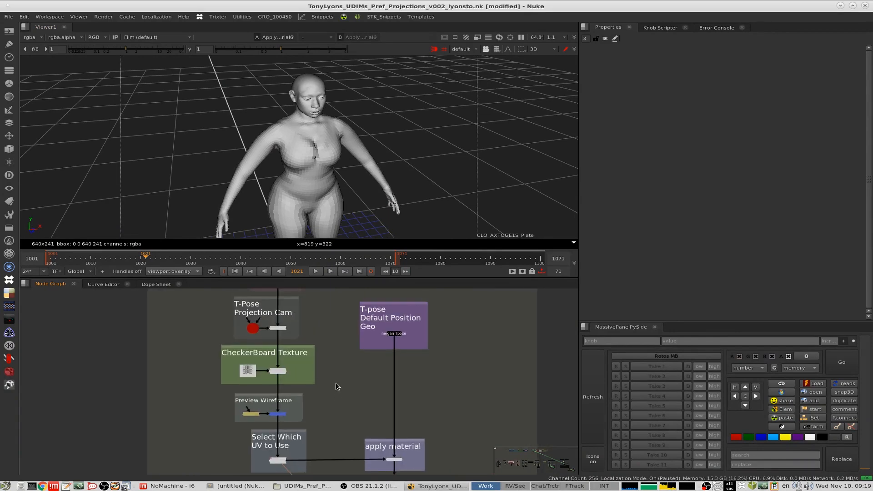
middle_click_drag(307, 329, 325, 345)
scroll(254, 334, "up", 4)
double_click(291, 357)
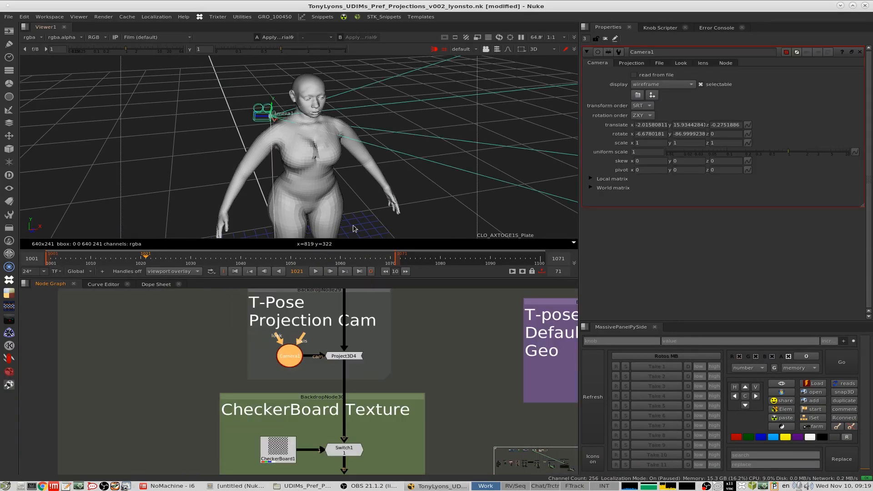
Examine Camera1's position and aim relative to the T-pose body's shoulder and head.
left_click_drag(437, 127, 555, 134, "ctrl")
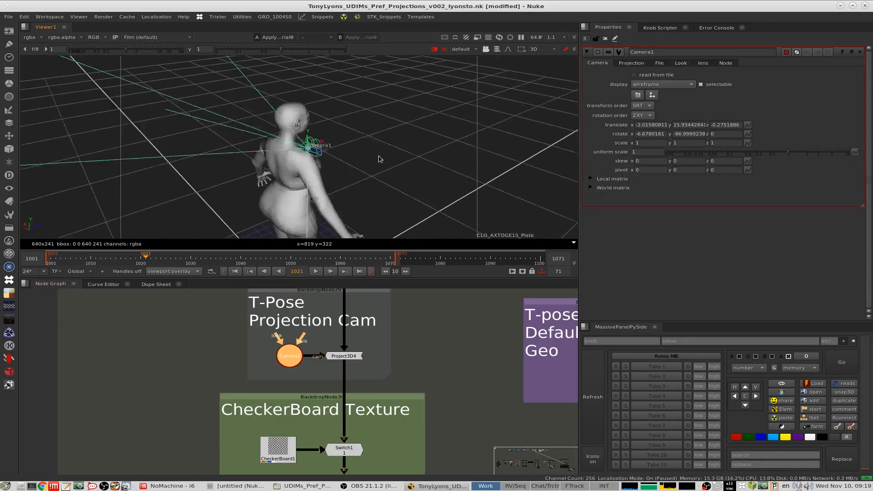
left_click_drag(405, 160, 425, 130, "ctrl")
scroll(428, 154, "up", 3)
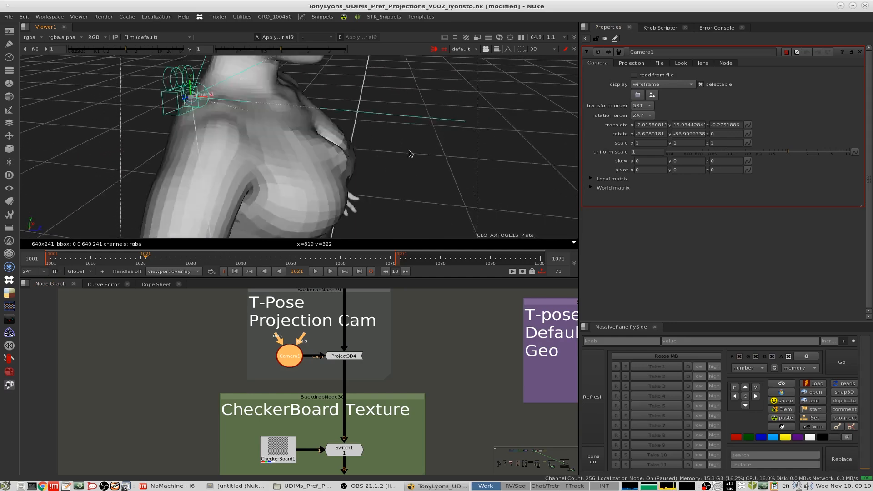
scroll(424, 161, "down", 3)
middle_click_drag(422, 162, 401, 226)
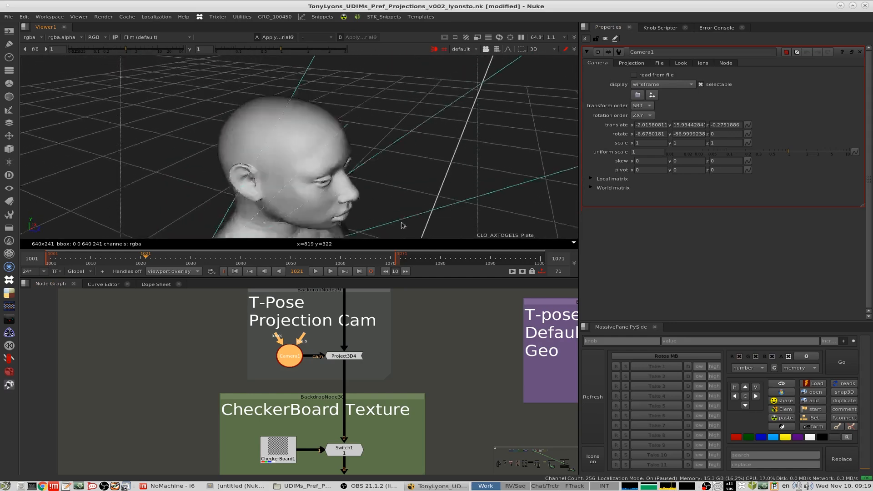
mouse_move(395, 146)
middle_mouse_down()
mouse_move(390, 181)
mouse_move(407, 144)
middle_mouse_up()
scroll(394, 175, "up", 3)
Create a camera from the current 3D view, and delete it again.
left_click(469, 49)
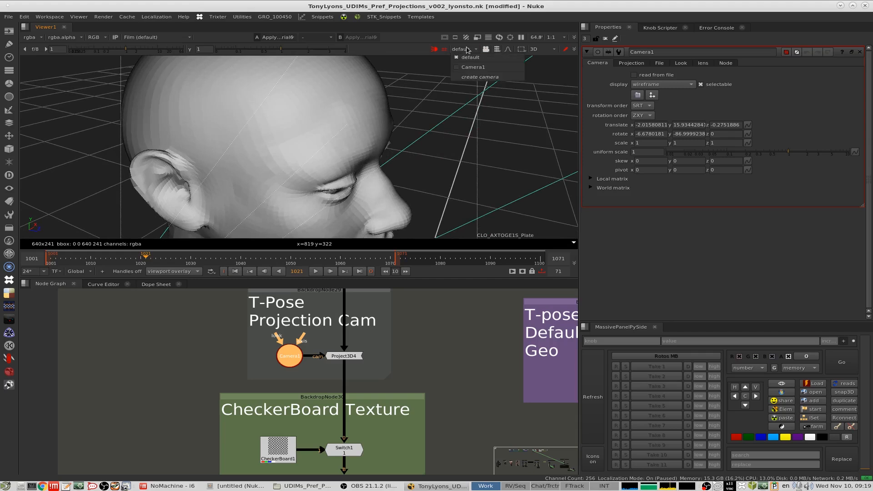
left_click(473, 53)
left_click(471, 49)
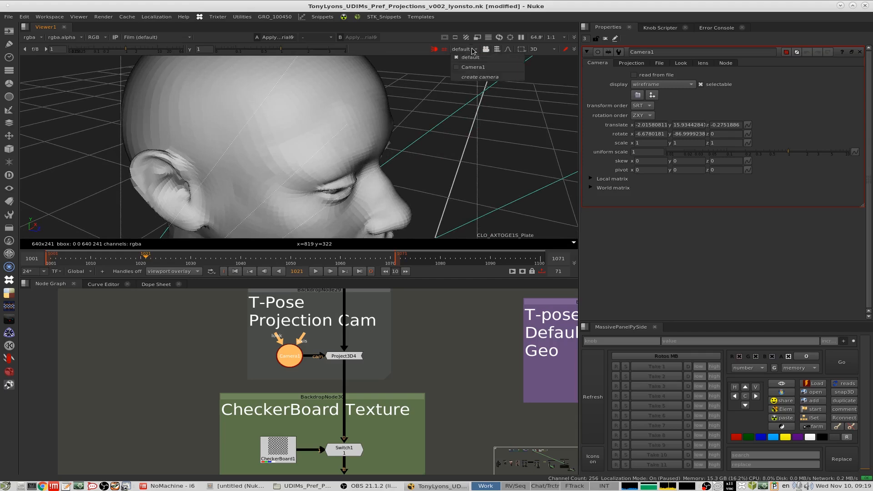
left_click(488, 77)
left_click_drag(300, 354, 464, 344)
left_click_drag(504, 314, 306, 389)
key("Delete")
Display the Decal node from the Decal Sticker backdrop in the viewer.
middle_click_drag(385, 407, 325, 405)
scroll(381, 346, "down", 4)
scroll(471, 203, "down", 5)
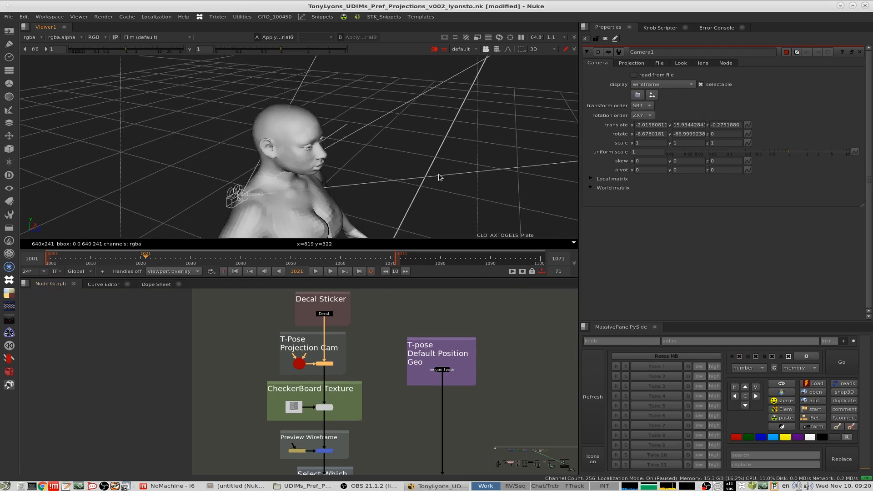
middle_click_drag(386, 392, 382, 413)
left_click(327, 319)
key("1")
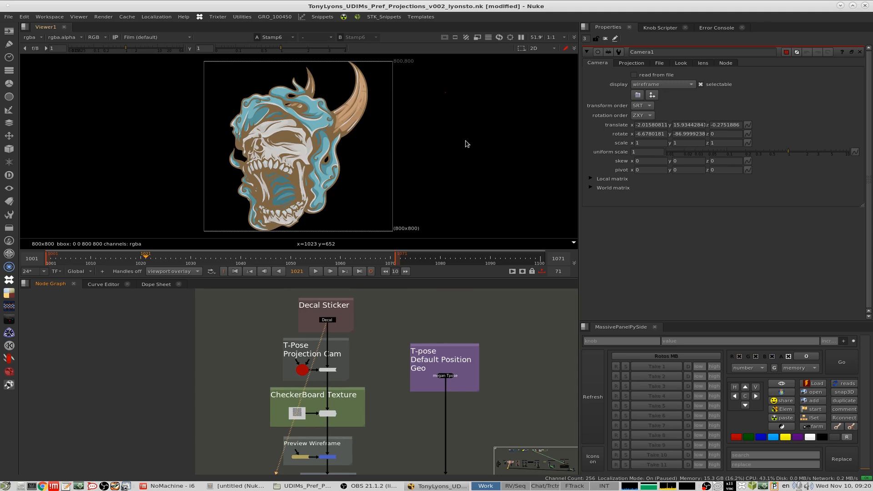
Display the switch node of the CheckerBoard Texture backdrop in the viewer.
middle_click_drag(362, 400, 366, 345)
scroll(362, 345, "up", 2)
left_click(332, 341)
key("1")
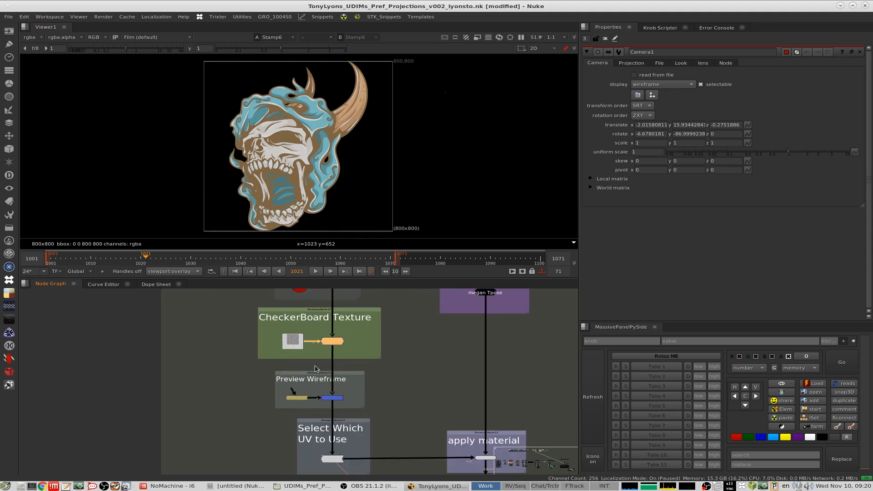
Display the apply material node again and examine the body with its wireframe in the 3D view.
middle_click_drag(386, 378, 328, 300)
left_click(444, 377)
key("1")
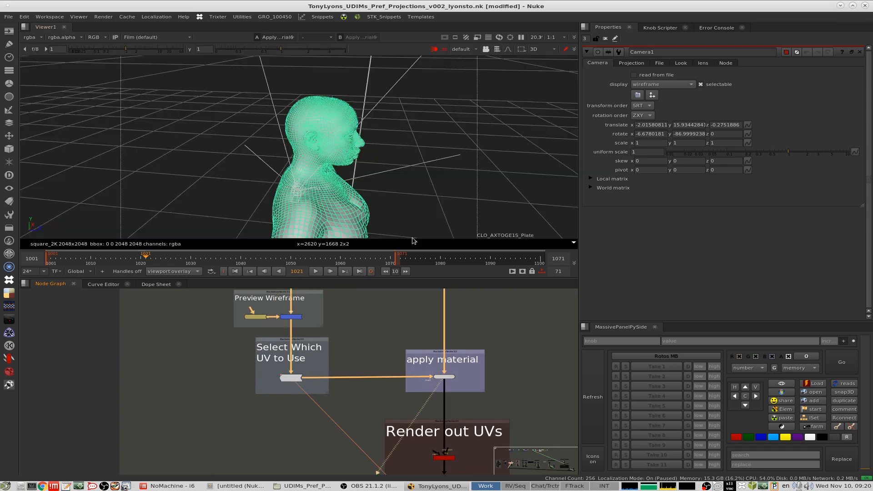
left_click(453, 380)
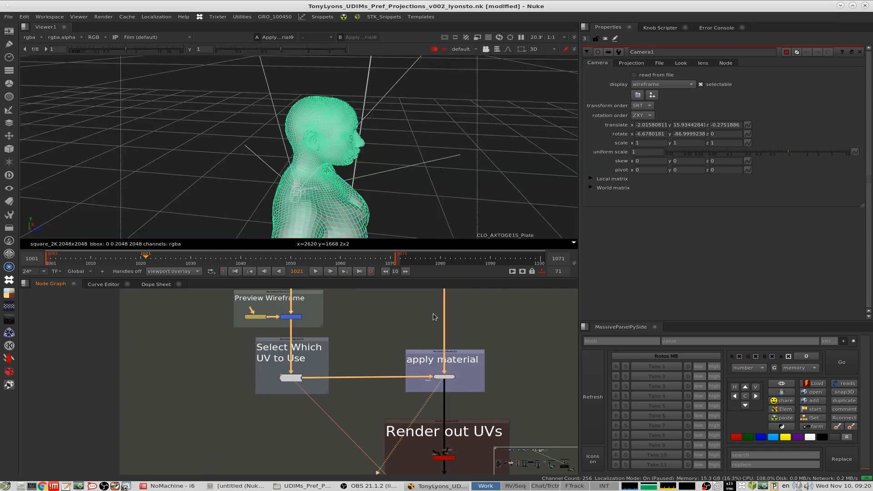
middle_click_drag(353, 349, 299, 340)
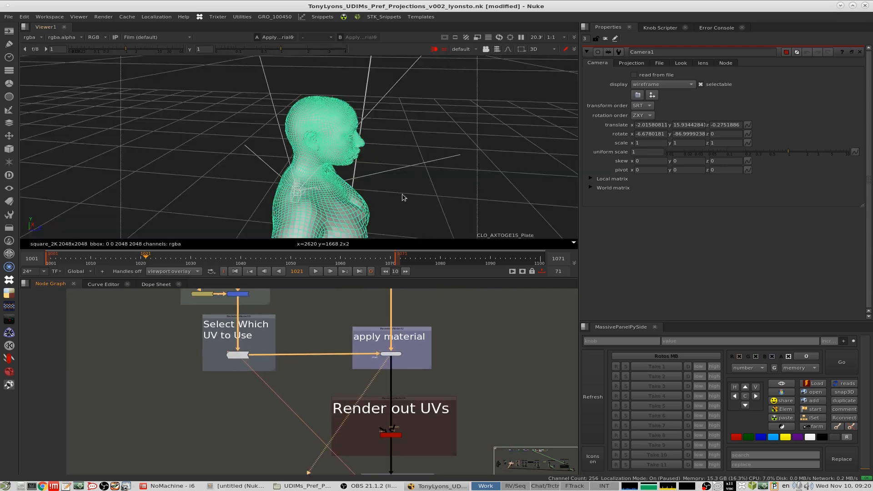
scroll(403, 197, "down", 4)
left_click_drag(421, 190, 501, 185, "ctrl")
left_click(500, 185)
Display ScanlineRender6 from the Render out UVs backdrop and examine the checkered UV layout up close.
scroll(376, 351, "down", 4)
middle_click_drag(417, 381, 403, 315)
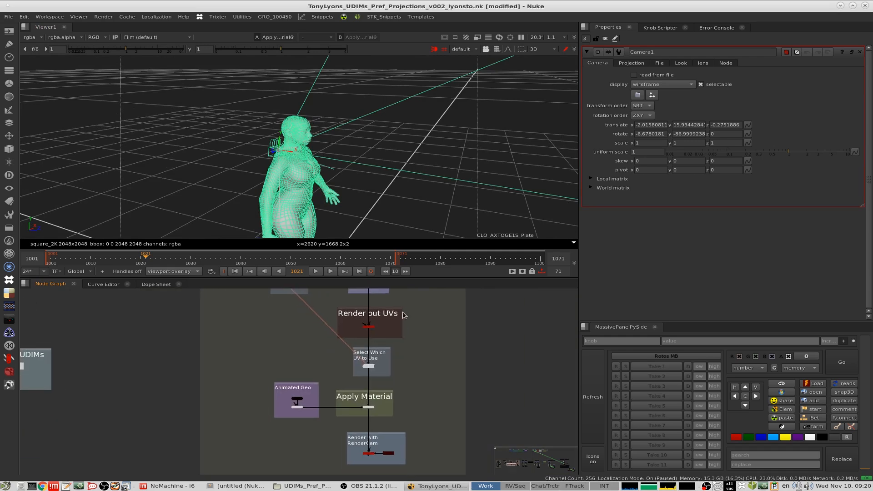
key("Tab")
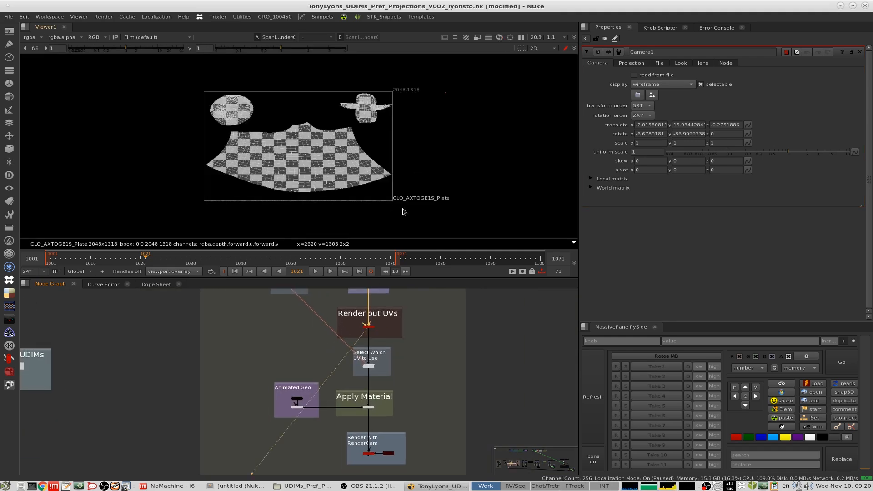
scroll(298, 153, "up", 3)
scroll(383, 319, "down", 4)
Disable Switch1 in the CheckerBoard Texture backdrop so the decal replaces the checkerboard in the UV render.
middle_click_drag(384, 319, 349, 352)
scroll(370, 320, "up", 6)
scroll(383, 355, "down", 4)
scroll(331, 344, "up", 4)
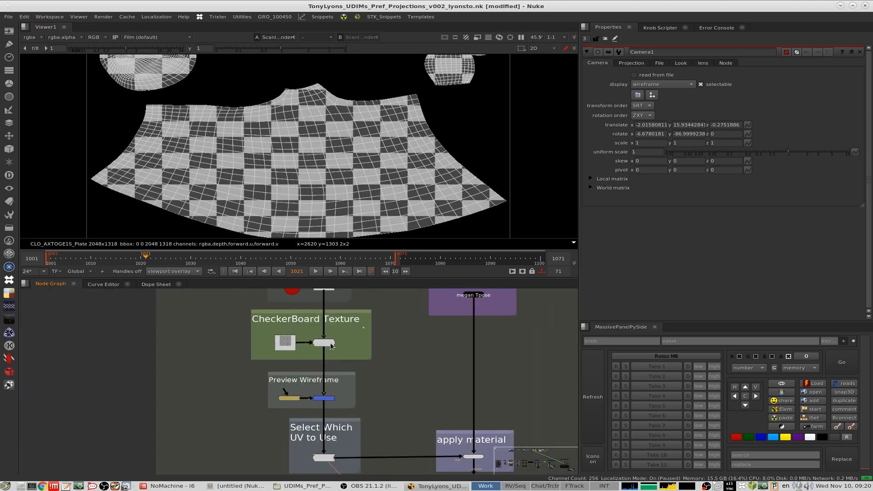
middle_click_drag(350, 323, 338, 390)
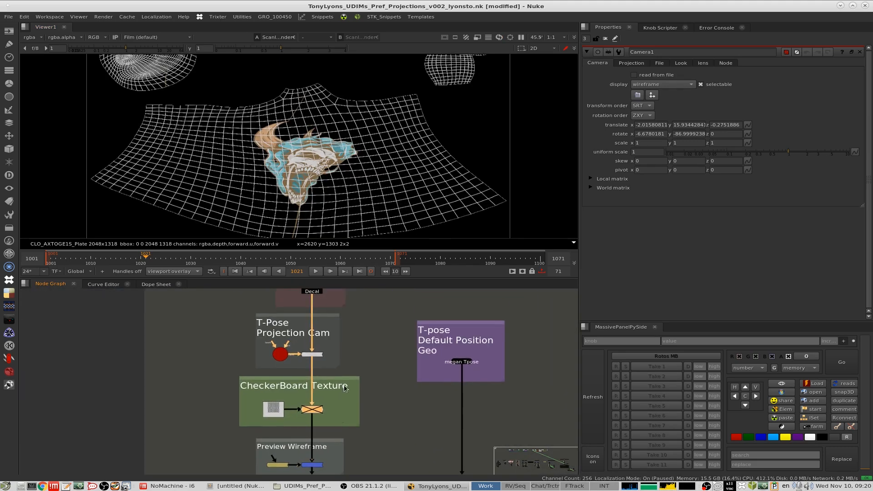
key("d")
key("d")
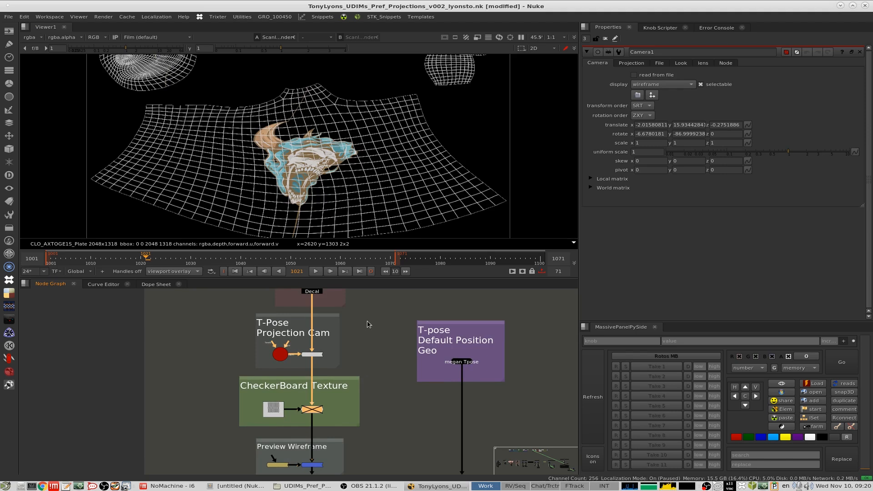
Open the properties of UVTile3 in the Select Which UV to Use backdrop.
middle_click_drag(343, 383, 376, 277)
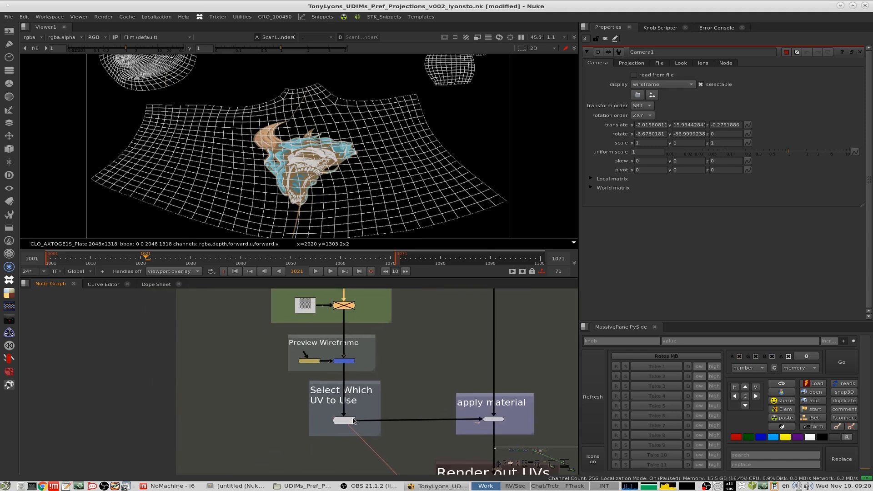
scroll(350, 424, "up", 4)
scroll(368, 405, "up", 3)
double_click(341, 399)
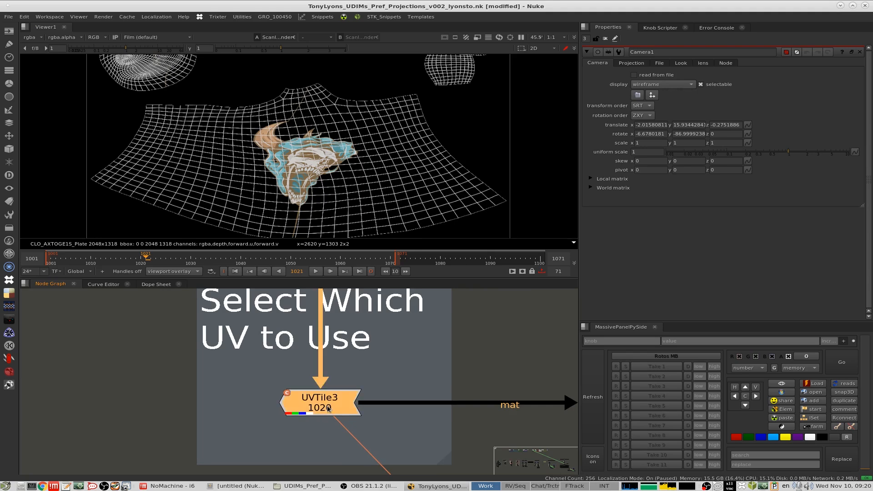
scroll(387, 350, "down", 8)
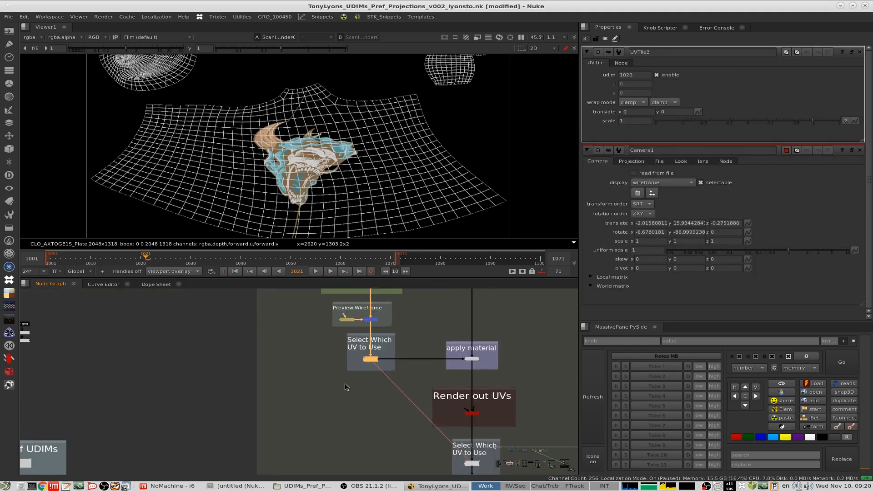
Open the properties of ScanlineRender6 in the Render out UVs backdrop.
middle_click_drag(409, 351, 368, 399)
scroll(352, 405, "up", 3)
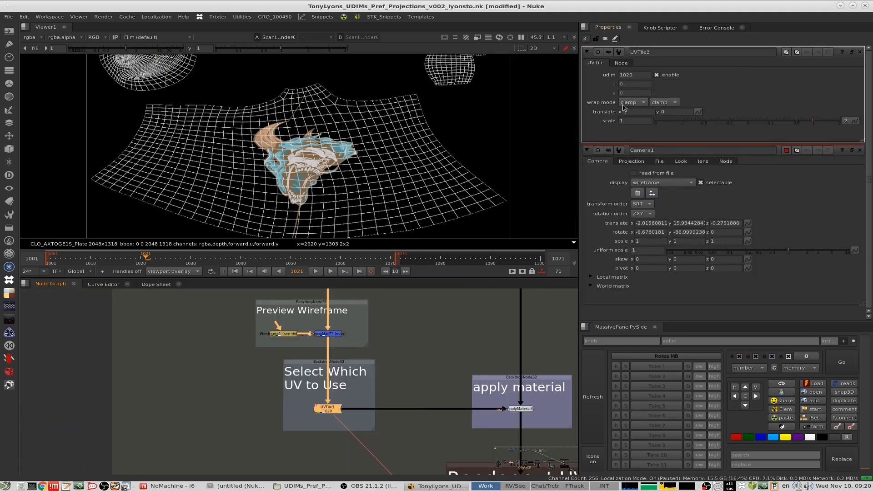
middle_click_drag(512, 329, 387, 295)
middle_click_drag(406, 434, 414, 369)
scroll(413, 368, "up", 4)
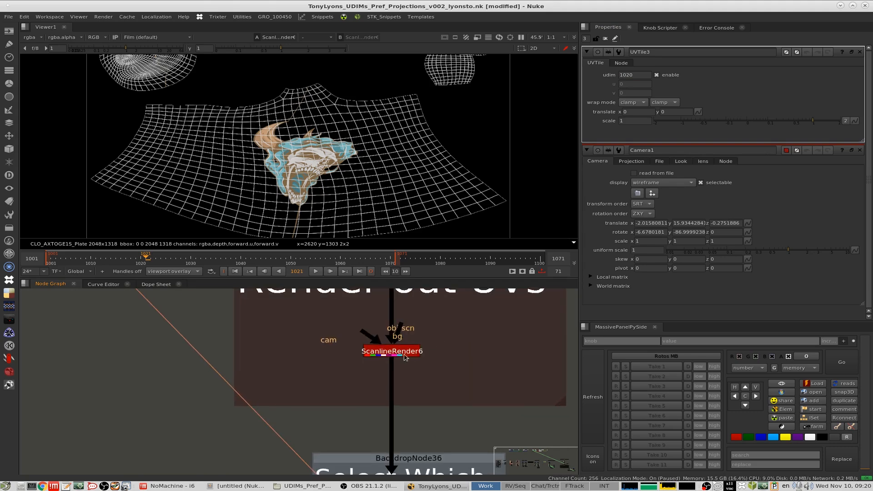
double_click(401, 353)
scroll(406, 364, "down", 4)
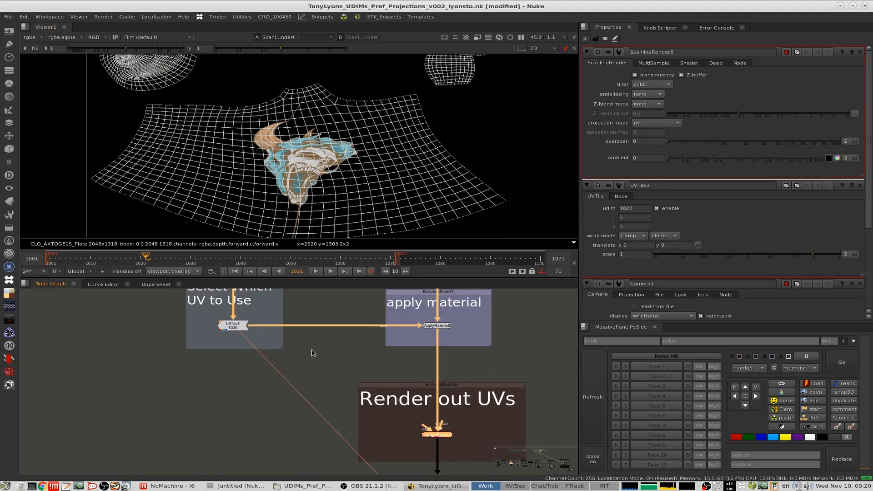
Try udim numbers 1019 and 1021 on UVTile3, and return it to 1020.
double_click(233, 324)
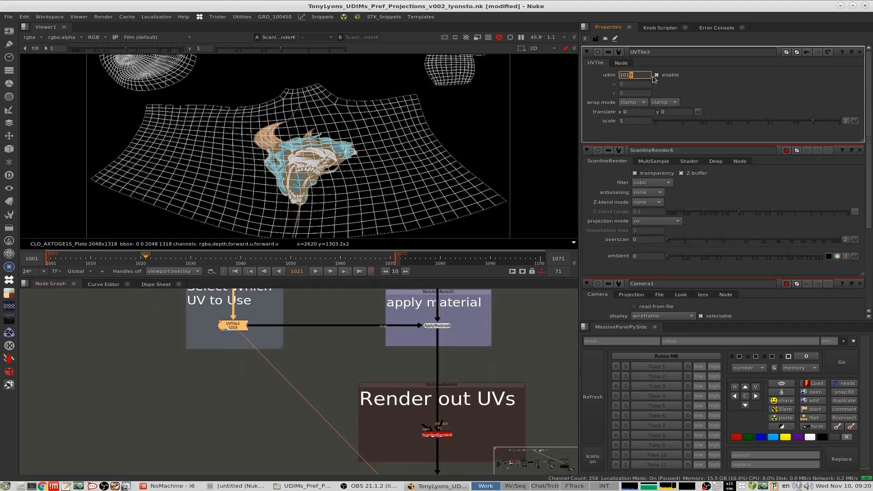
key("Up")
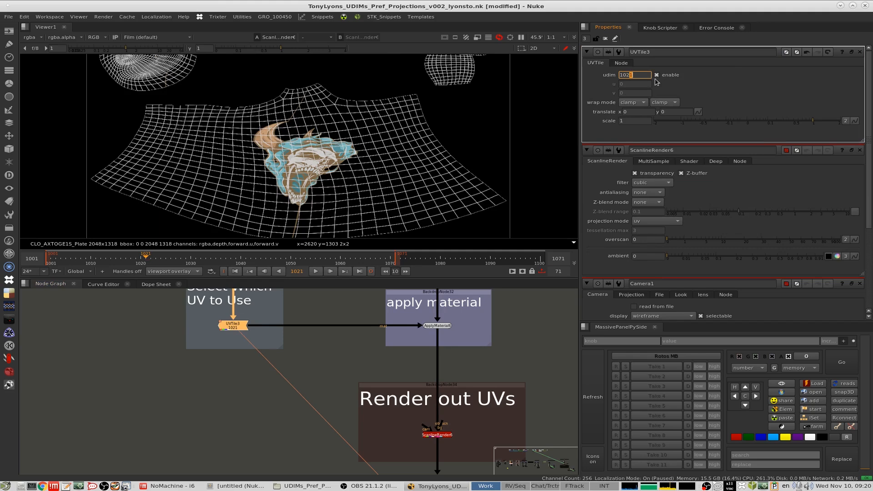
key("Down")
Display Project3D4 from the T-Pose Projection Cam backdrop and switch the viewer to 3D around the body's head.
middle_click_drag(321, 366, 370, 450)
scroll(346, 412, "down", 4)
scroll(319, 344, "up", 7)
middle_click_drag(390, 308, 385, 324)
mouse_move(378, 365)
left_mouse_down()
mouse_move(368, 351)
mouse_move(375, 365)
left_mouse_up()
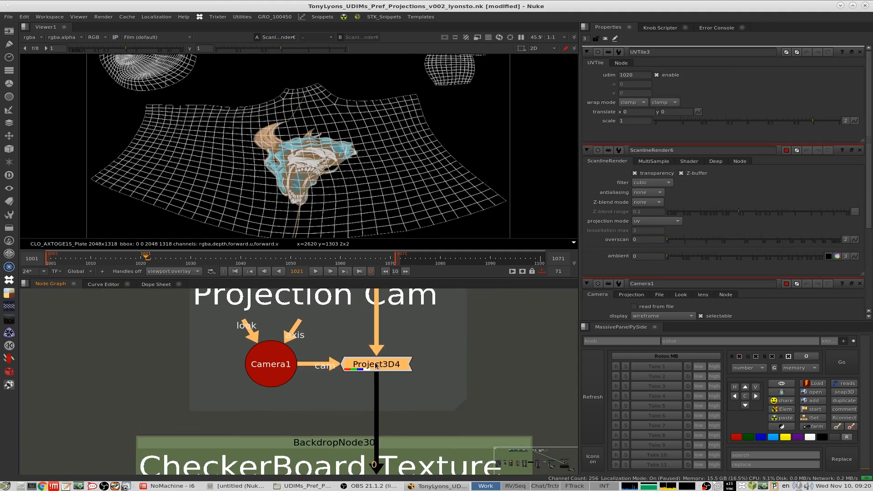
key("1")
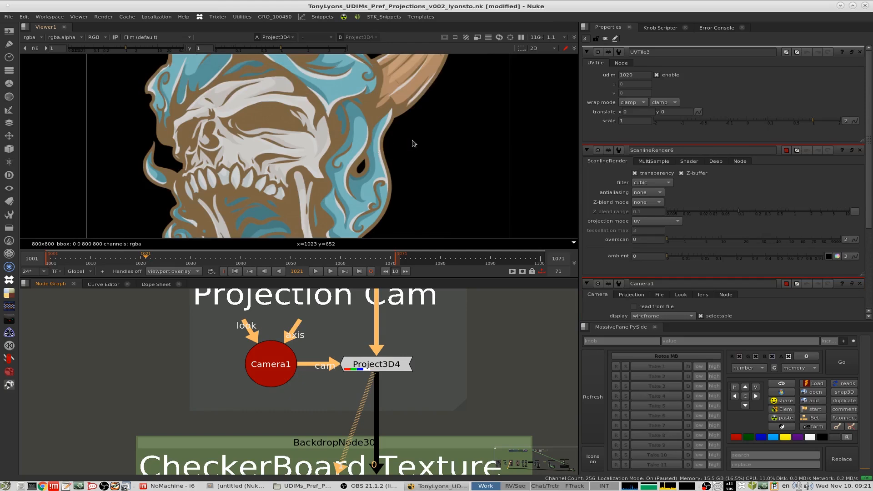
key("Tab")
left_click_drag(315, 153, 374, 152, "ctrl")
middle_click_drag(374, 152, 417, 152, "alt")
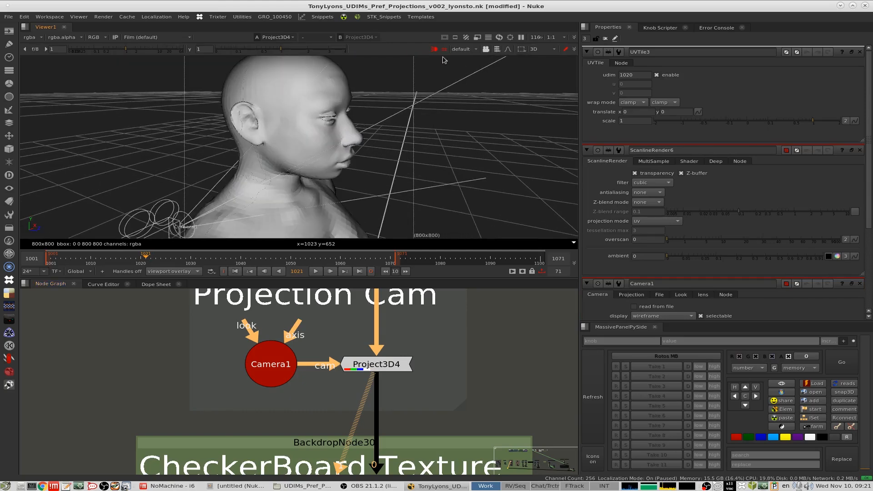
Display the output of Switch1 from the CheckerBoard Texture group in the 2D viewer.
left_click(436, 50)
left_click(437, 49)
scroll(366, 321, "down", 5)
middle_click_drag(370, 364, 361, 319)
left_click(361, 377)
key("1")
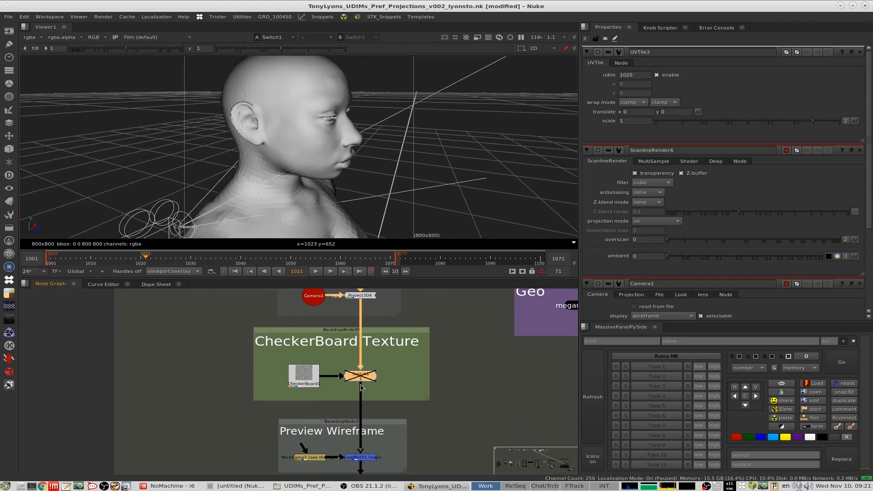
key("Tab")
key("Tab")
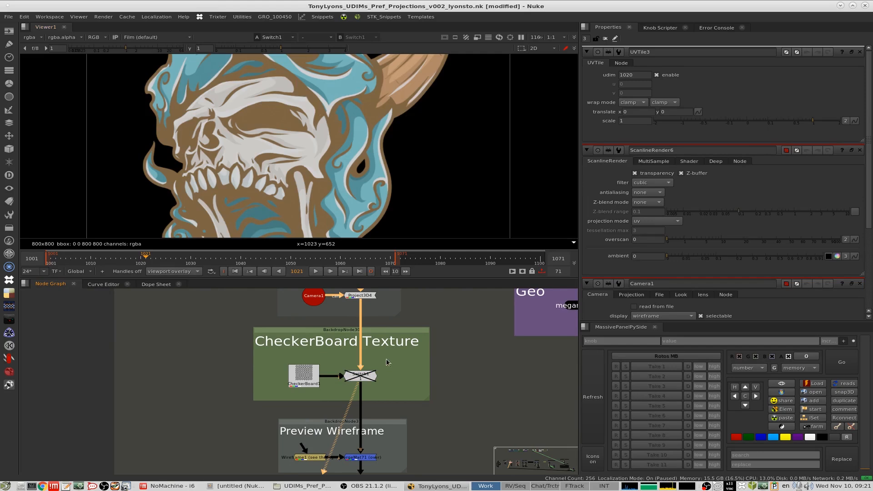
Display the Preview Wireframe merge node and the upper apply material node in the viewer.
middle_click_drag(387, 377, 402, 288)
left_click(378, 367)
key("1")
middle_click_drag(435, 386, 411, 325)
middle_click_drag(536, 376, 357, 343)
left_click(395, 356)
key("1")
Close all open node properties and inspect the apply material geometry in the 3D view.
middle_click_drag(420, 377, 414, 312)
left_click(507, 144)
scroll(467, 166, "down", 5)
middle_click_drag(414, 408, 424, 450)
key("Tab")
left_click(605, 38)
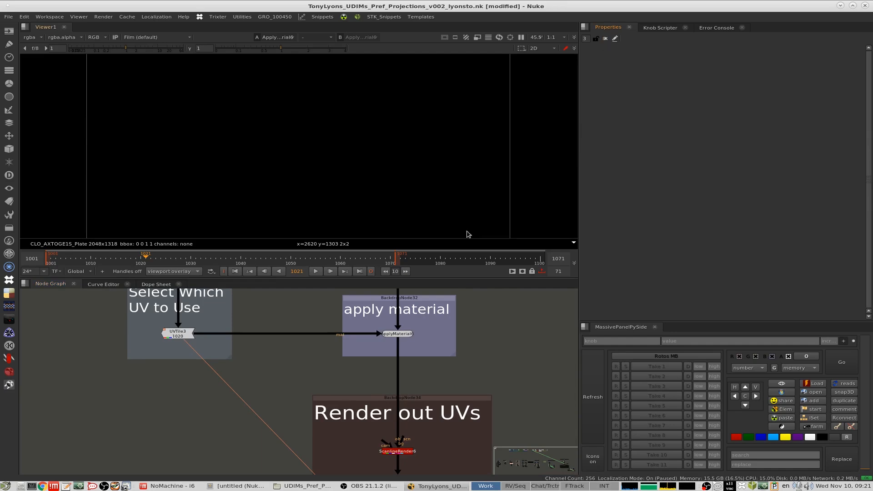
key("Tab")
left_click(483, 152)
left_click_drag(380, 171, 405, 156, "ctrl")
Display the ScanlineRender6 node of the Render out UVs group as a 2D image.
middle_click_drag(445, 405, 422, 374)
key("1")
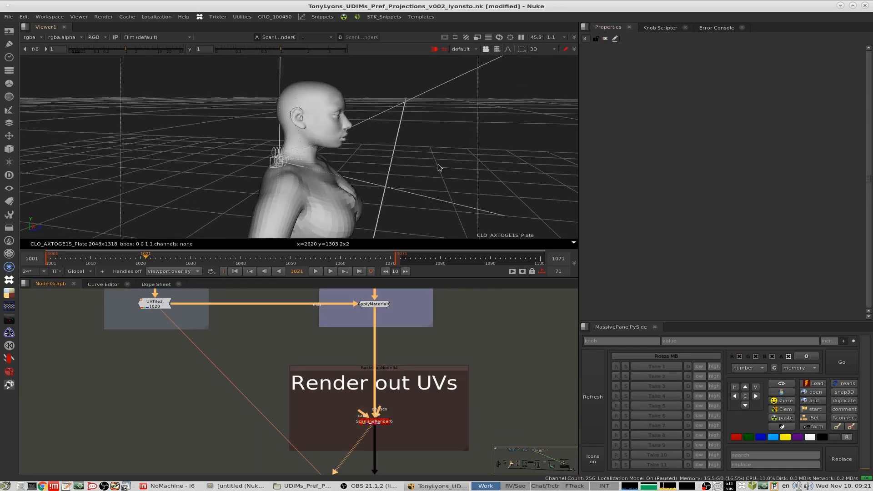
middle_click_drag(253, 342, 272, 348)
left_click_drag(363, 447, 477, 393)
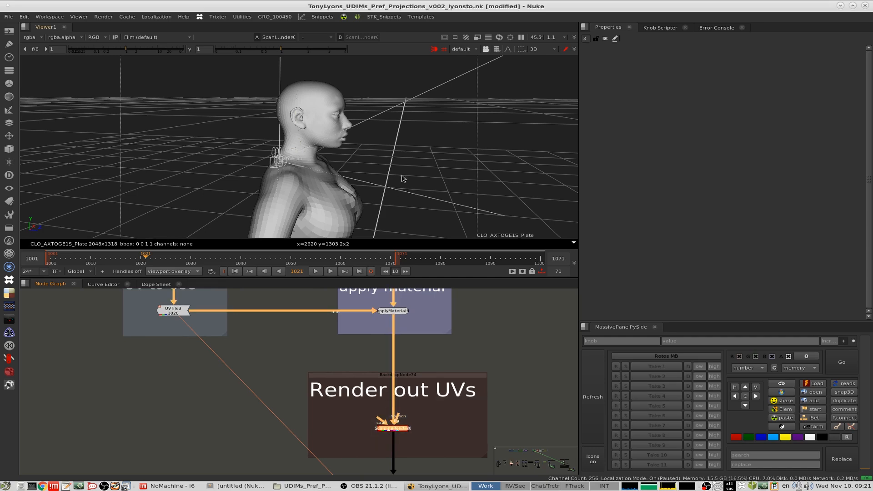
key("Tab")
Disable the MergeMat node in the Preview Wireframe group and view the whole UV render frame.
scroll(394, 312, "down", 5)
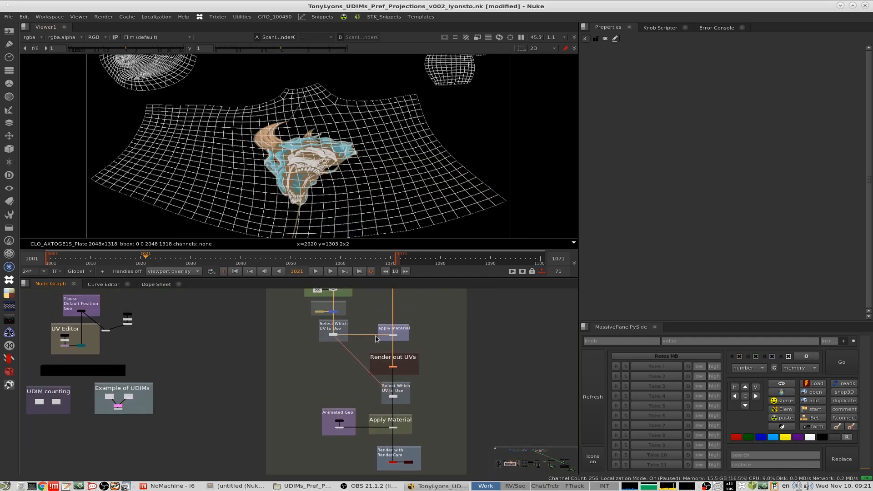
scroll(355, 300, "up", 4)
middle_click_drag(352, 292, 400, 385)
scroll(358, 406, "up", 3)
left_click(352, 409)
key("d")
key("d")
key("d")
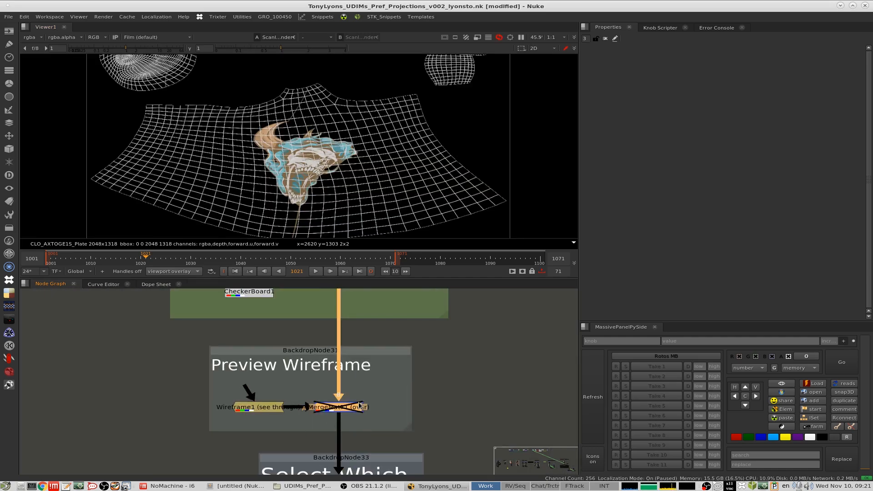
scroll(433, 169, "down", 7)
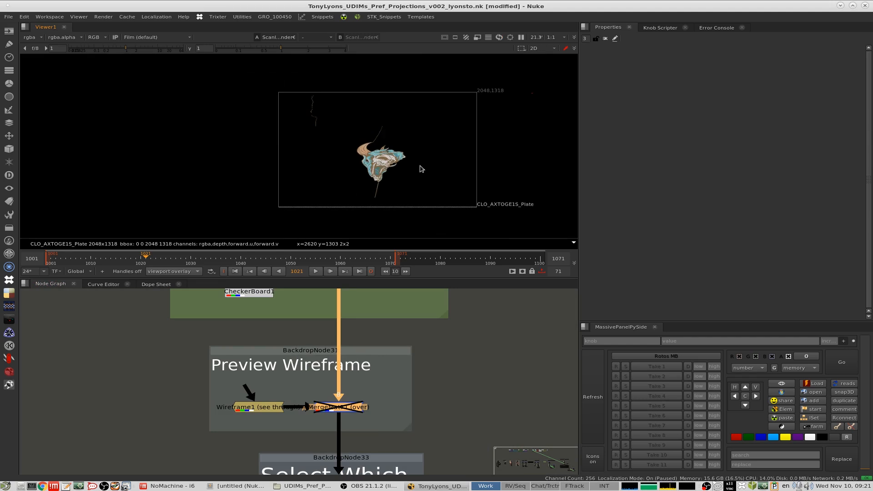
middle_click_drag(420, 166, 400, 154)
Examine the node flow below Render out UVs down to the UVTile3 node above Apply Material.
scroll(400, 405, "down", 10)
middle_click_drag(444, 447, 383, 348)
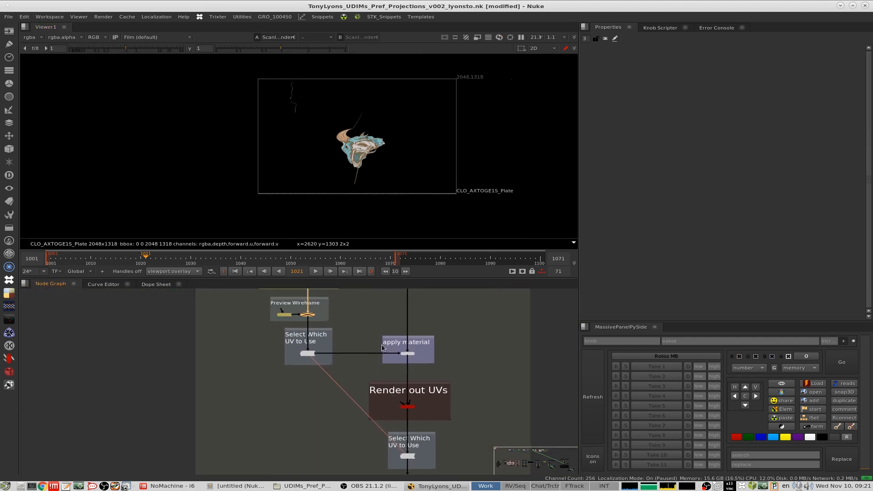
middle_click_drag(402, 382, 390, 357)
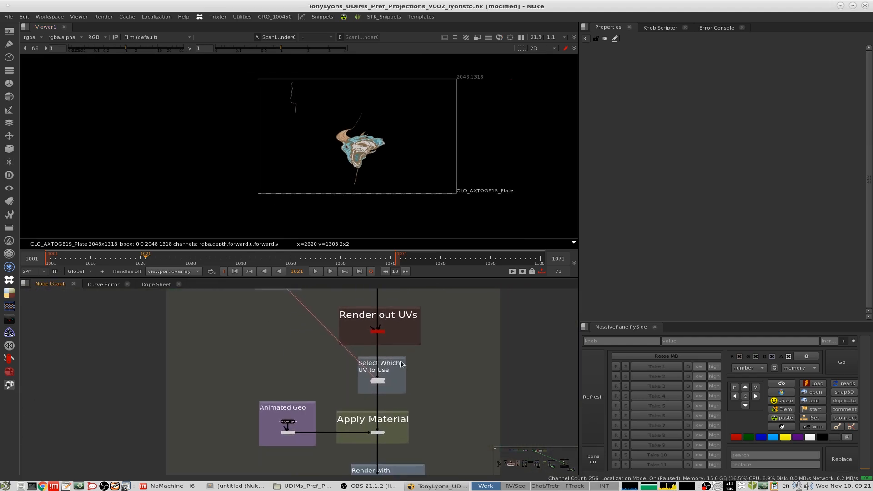
middle_click_drag(399, 398, 367, 344)
scroll(306, 371, "up", 6)
scroll(288, 387, "up", 2)
scroll(299, 414, "down", 6)
scroll(301, 410, "up", 4)
middle_click_drag(445, 317, 333, 400)
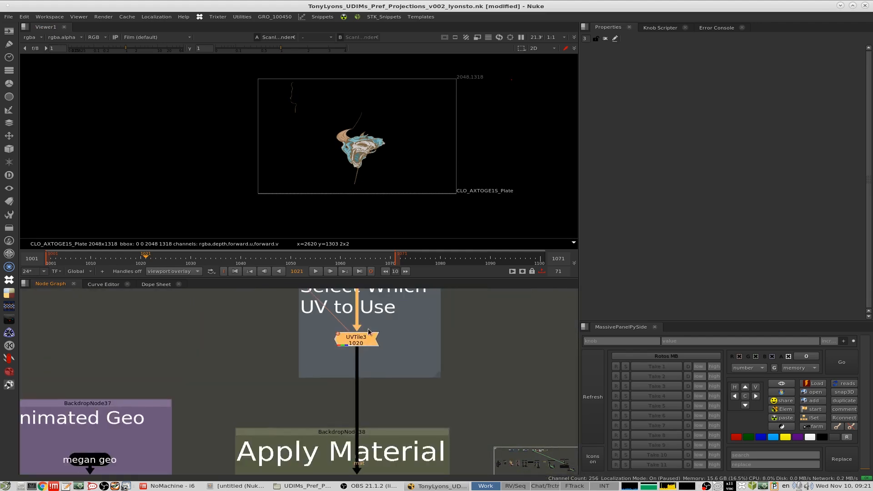
Move the lower Select Which UV to Use backdrop slightly down together with its UVTile3 node.
middle_click_drag(391, 371, 373, 443)
scroll(403, 355, "down", 3)
middle_click_drag(398, 331, 387, 346)
scroll(400, 353, "up", 3)
middle_click_drag(398, 383, 407, 335)
left_click_drag(471, 312, 273, 445)
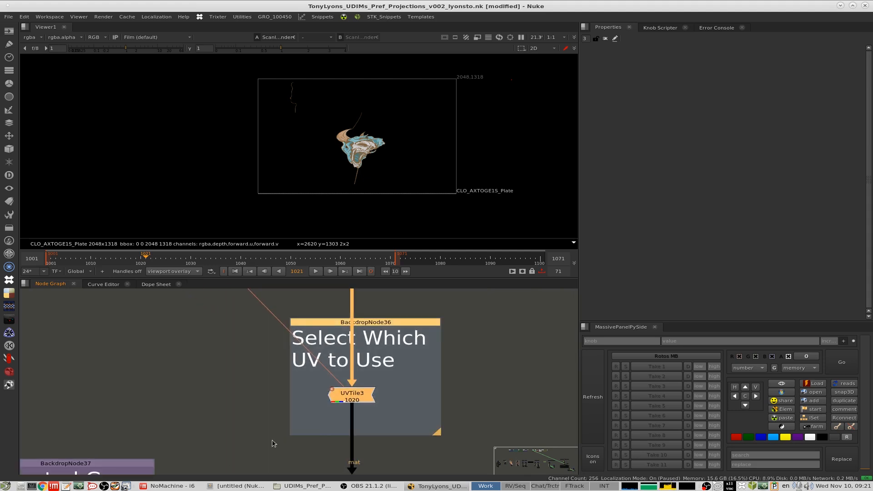
mouse_move(358, 394)
left_mouse_down()
mouse_move(358, 422)
mouse_move(359, 405)
left_mouse_up()
left_click(495, 343)
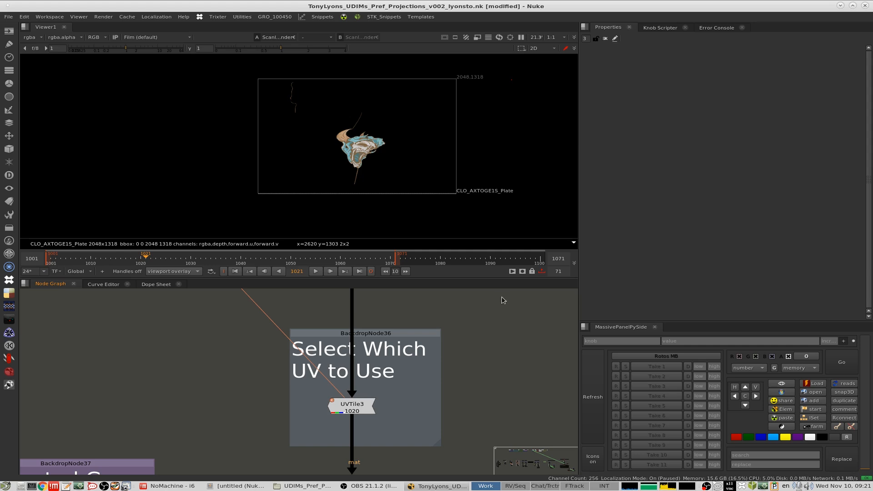
Display ApplyMaterial7 next to the Animated Geo group and inspect the result in the 3D view.
middle_click_drag(425, 387, 445, 334)
scroll(444, 333, "down", 3)
middle_click_drag(396, 377, 435, 331)
scroll(344, 370, "up", 4)
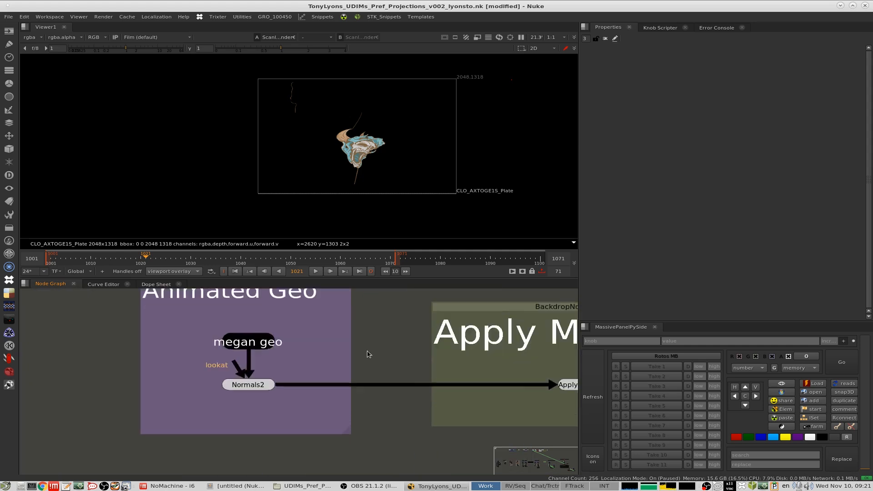
left_click_drag(372, 353, 209, 393)
middle_click_drag(432, 368, 255, 364)
left_click_drag(549, 360, 360, 404)
key("1")
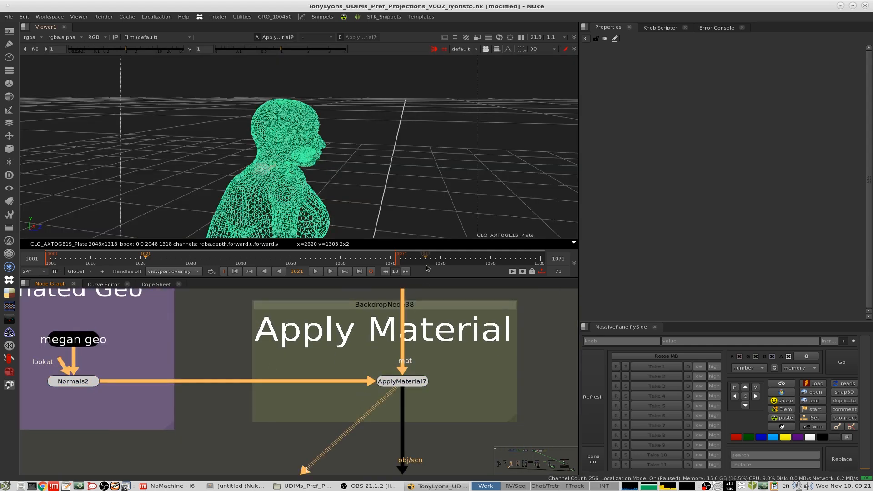
left_click(513, 161)
left_click_drag(336, 171, 375, 182, "ctrl")
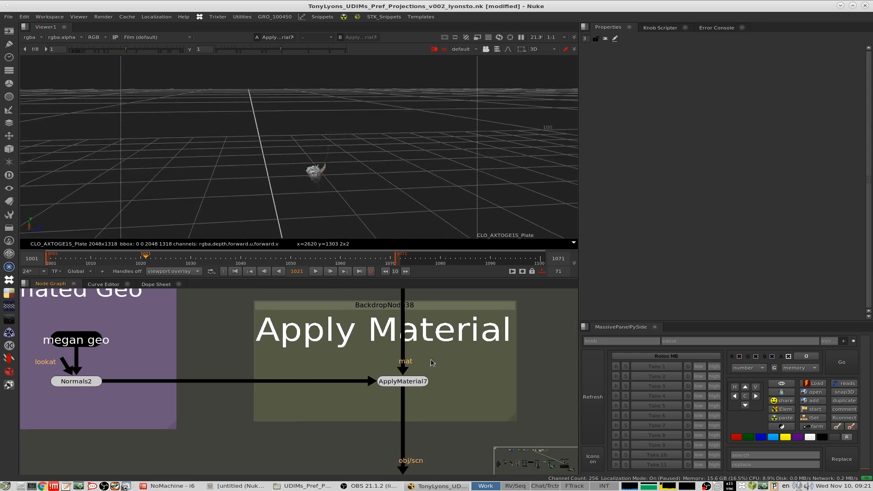
Try UDIM 1018 on the UVTile3 node above Apply Material and restore it to 1020.
scroll(433, 362, "down", 4)
middle_click_drag(452, 293, 426, 377)
scroll(426, 377, "up", 4)
double_click(400, 376)
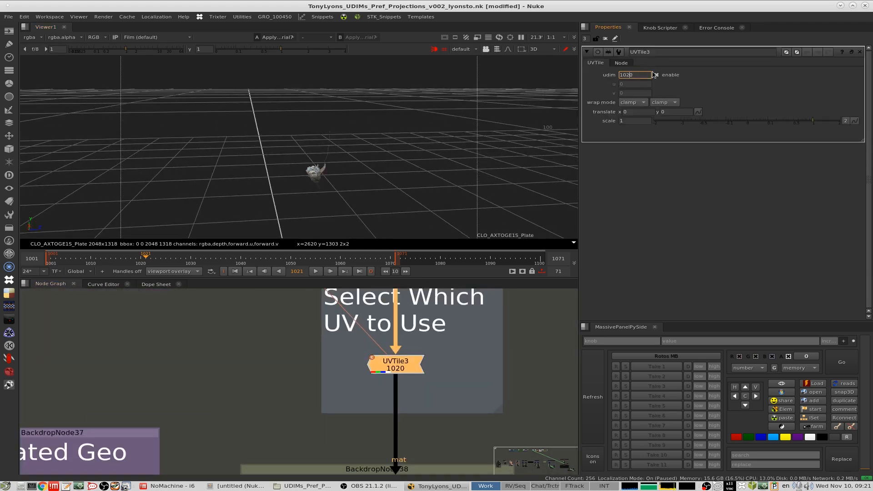
key("Down")
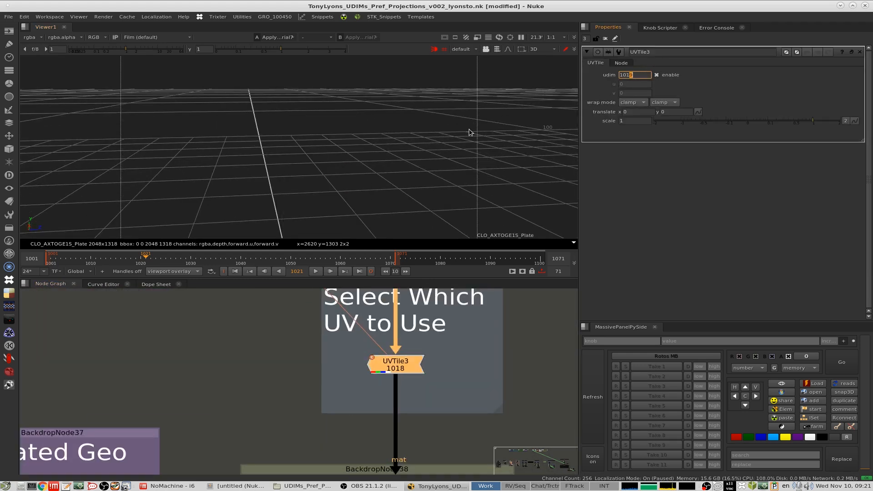
Examine the chain from the CheckerBoard Texture and Preview Wireframe groups down to Apply Material.
scroll(457, 335, "down", 5)
middle_click_drag(457, 336, 468, 435)
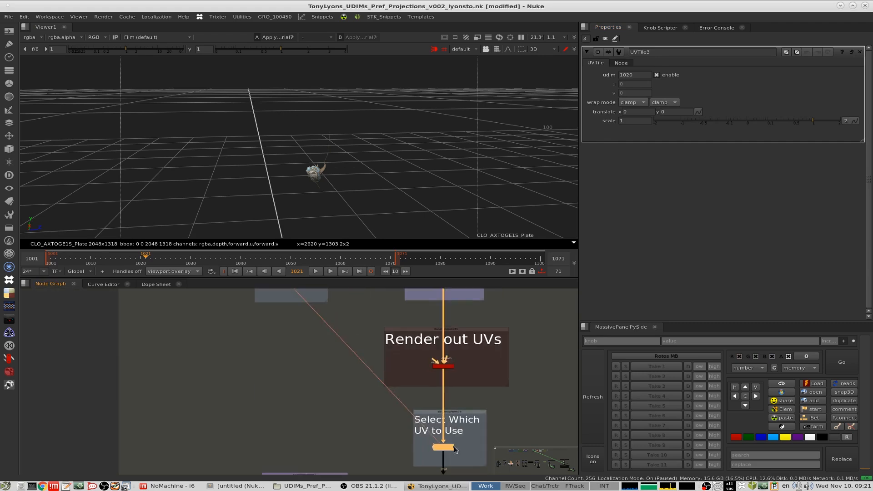
middle_click_drag(357, 311, 367, 401)
middle_click_drag(317, 368, 322, 432)
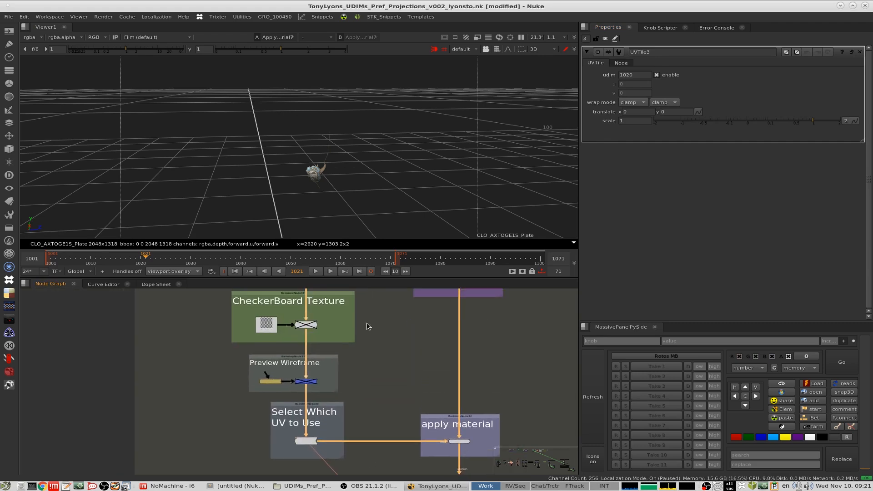
scroll(382, 358, "down", 3)
middle_click_drag(394, 396, 329, 268)
scroll(368, 329, "up", 5)
Check the ApplyMaterial7 node, close the open node properties and orbit around the projected sticker.
left_click_drag(486, 394, 376, 432)
middle_click_drag(394, 412, 386, 346)
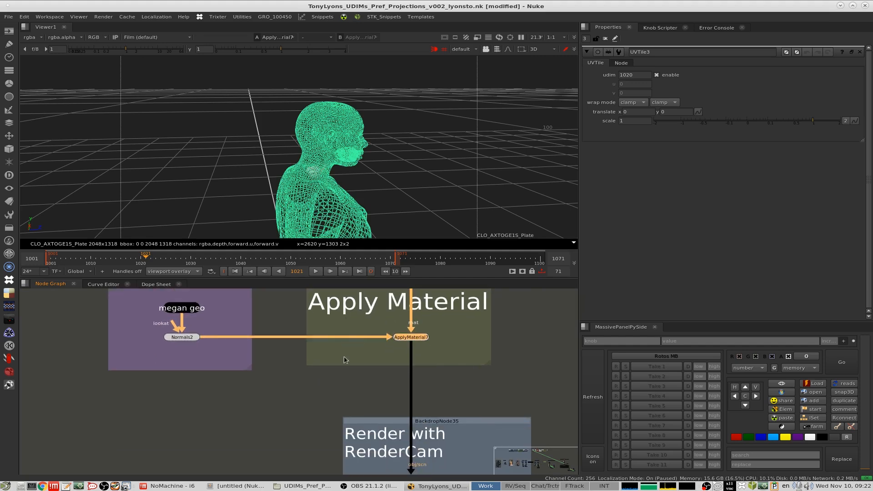
middle_click_drag(268, 306, 264, 345)
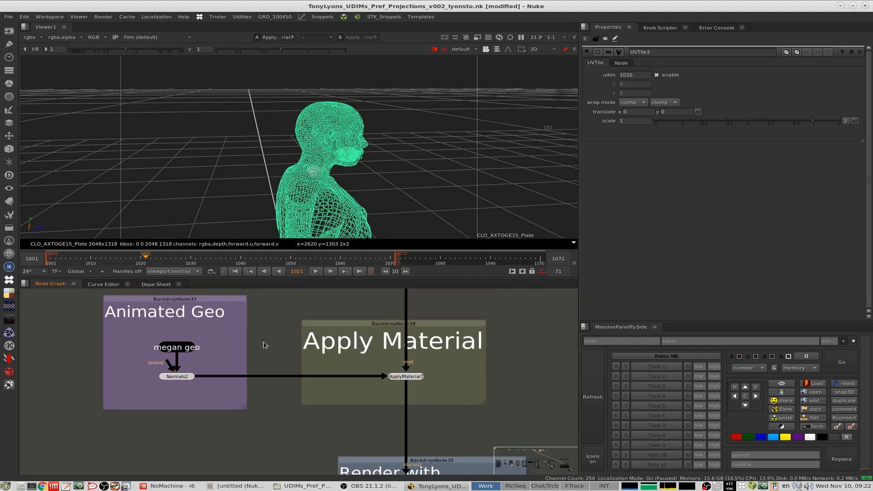
left_click(605, 39)
left_click_drag(468, 200, 355, 169, "ctrl")
Display the ScanlineRender of the Render with RenderCam group and scrub the timeline to frame 1031.
scroll(468, 353, "down", 3)
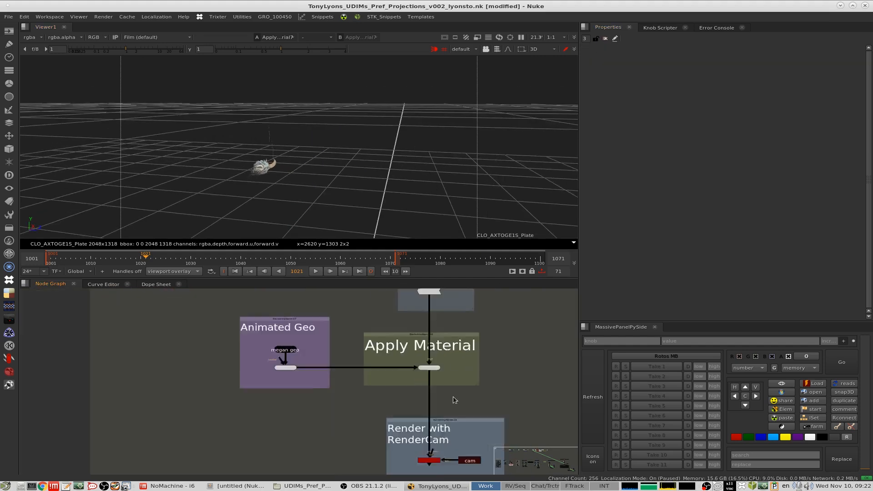
middle_click_drag(453, 399, 441, 314)
scroll(440, 318, "up", 3)
left_click_drag(444, 377, 358, 429)
key("1")
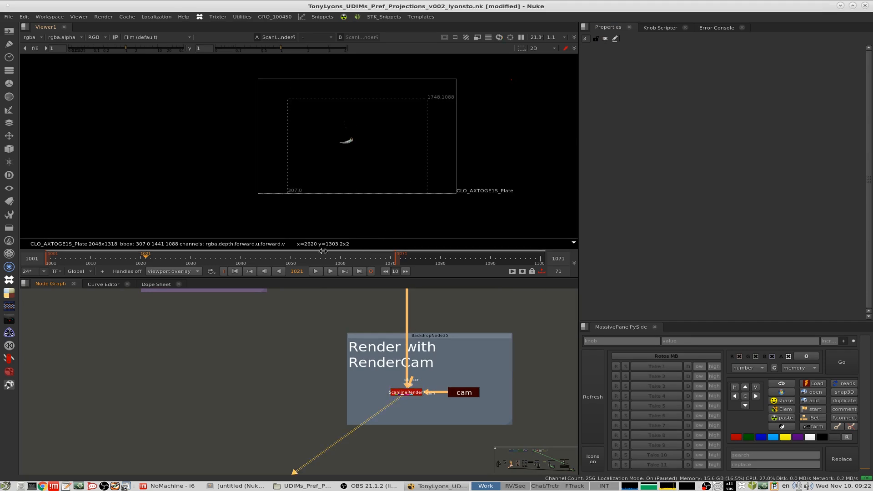
scroll(355, 140, "up", 8)
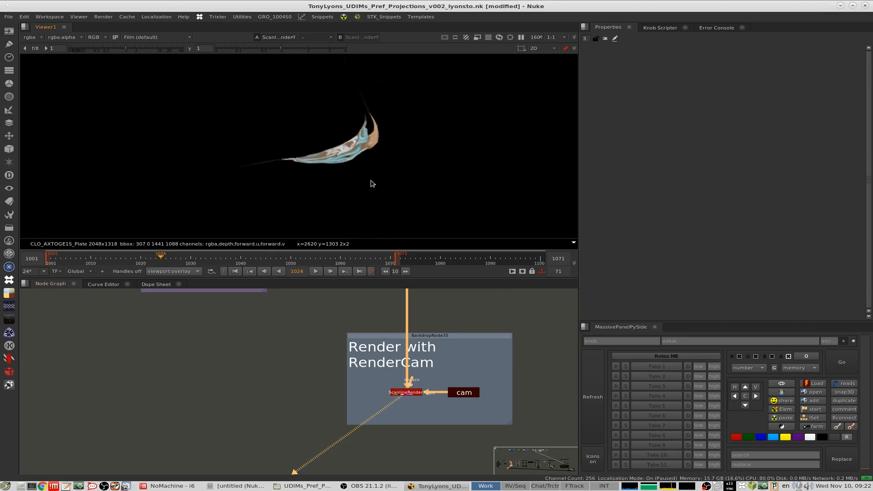
left_click_drag(147, 262, 196, 262)
Select the megan geo node in the Animated Geo group and scrub the sticker render to frame 1035.
scroll(425, 331, "down", 3)
middle_click_drag(426, 331, 427, 428)
scroll(385, 371, "up", 4)
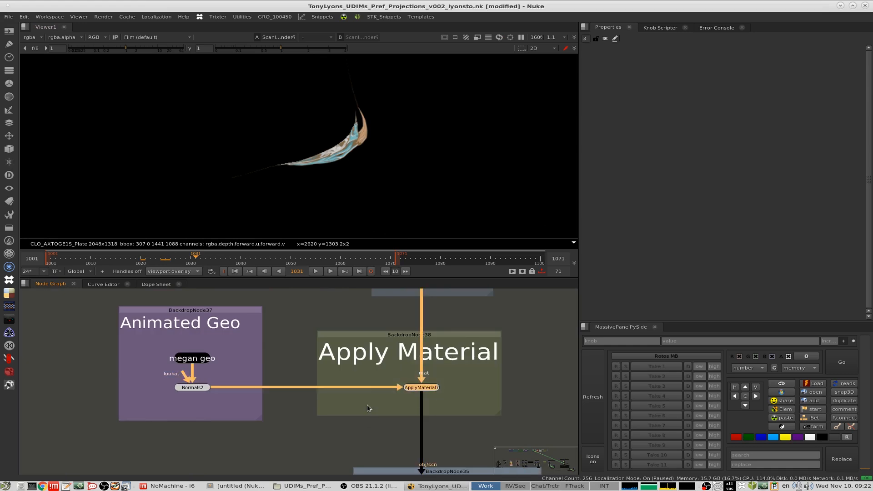
left_click(192, 357)
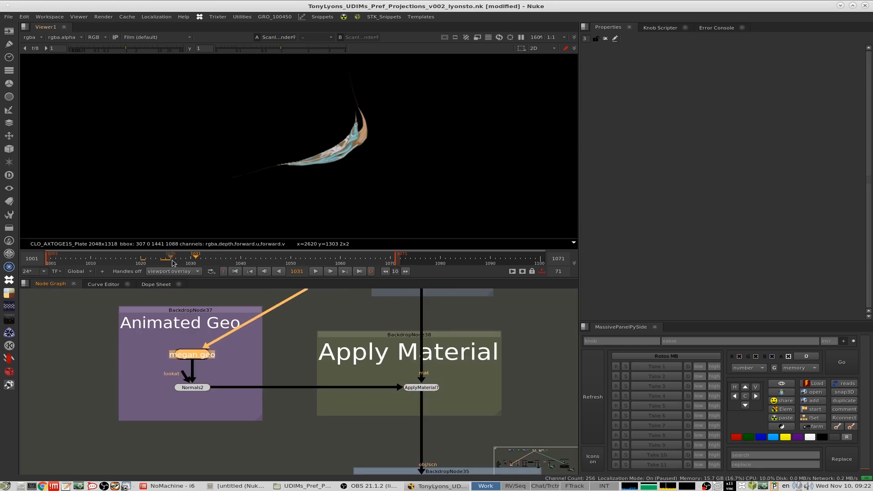
left_click_drag(172, 263, 321, 263)
left_click_drag(243, 264, 216, 263)
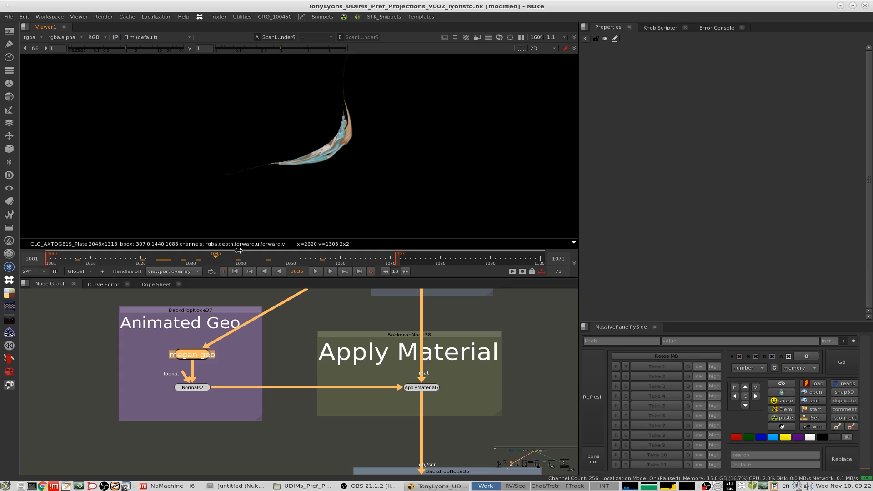
Display the lens-undistorted plate at the start of the UV Tile Projection group.
scroll(423, 378, "down", 6)
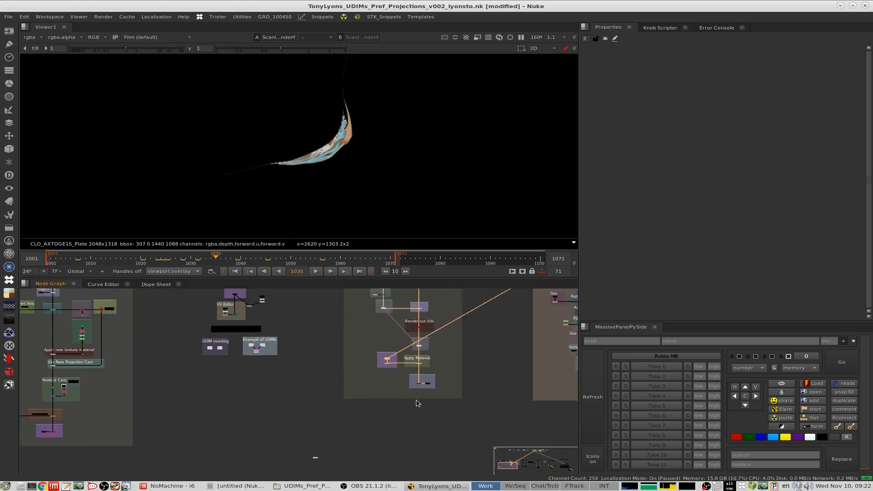
middle_click_drag(427, 380, 271, 377)
left_click(425, 336)
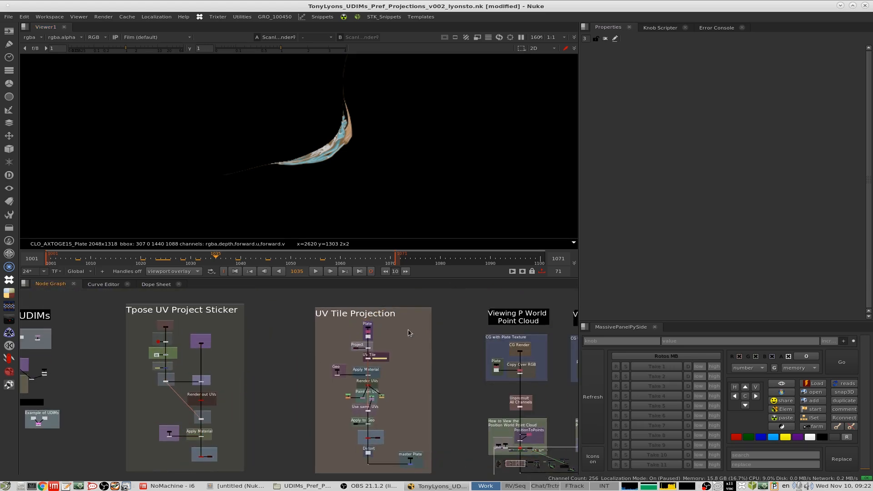
middle_click_drag(395, 339, 397, 345)
scroll(384, 334, "up", 4)
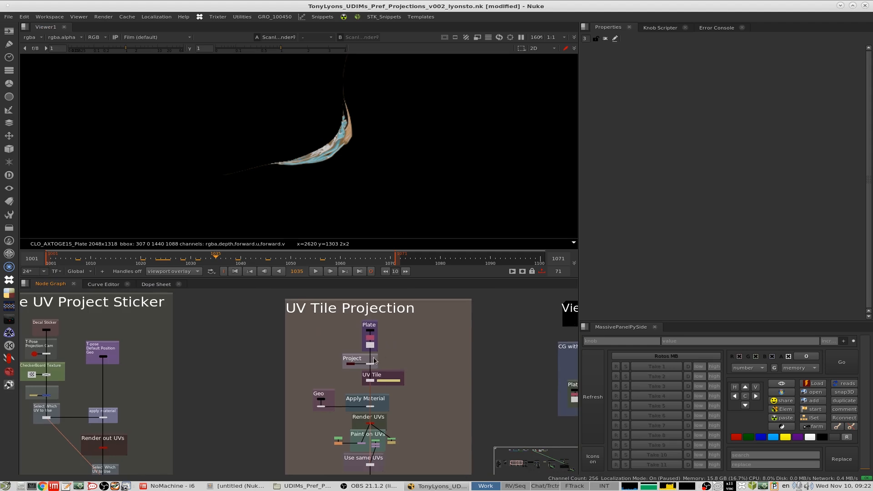
scroll(396, 328, "up", 6)
middle_click_drag(399, 342, 420, 359)
scroll(416, 337, "up", 4)
left_click_drag(437, 325, 332, 370)
key("1")
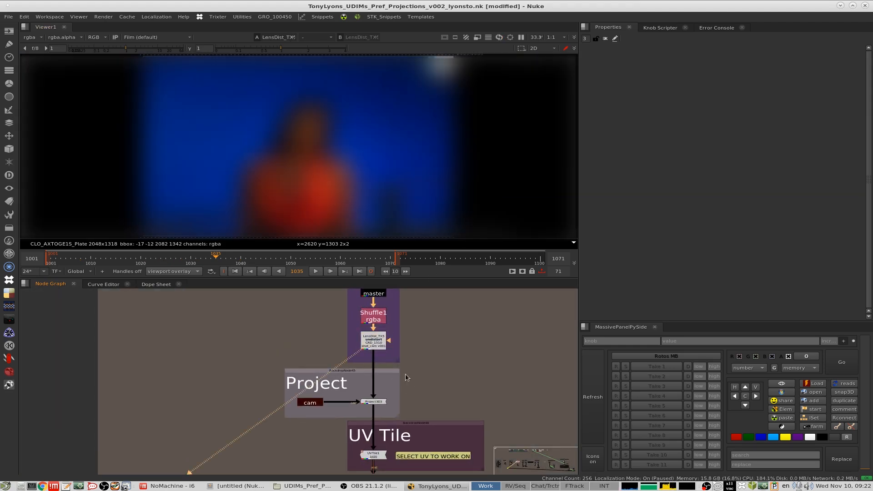
Display the Project3D3 node in the viewer and select UVTile1 in the UV Tile group.
left_click_drag(405, 374, 354, 414)
key("1")
middle_click_drag(394, 459, 391, 390)
left_click_drag(334, 417, 405, 369)
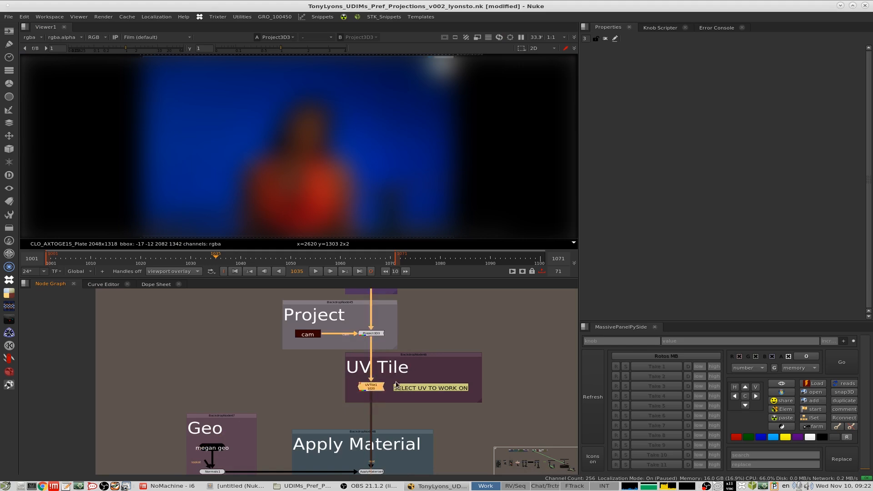
Display ApplyMaterial4 of the UV Tile Projection group in the 3D viewer.
middle_click_drag(398, 383, 415, 348)
scroll(403, 352, "up", 3)
left_click_drag(454, 408, 349, 449)
key("1")
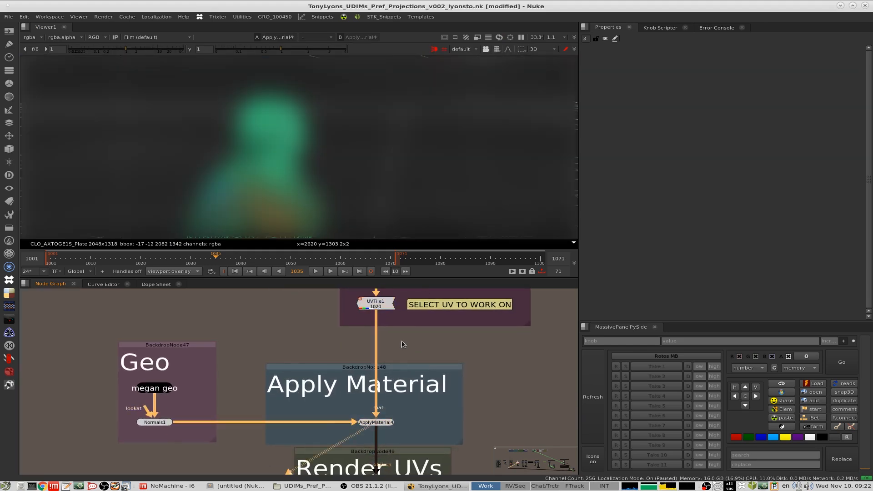
left_click(349, 437)
middle_click_drag(373, 460, 379, 329)
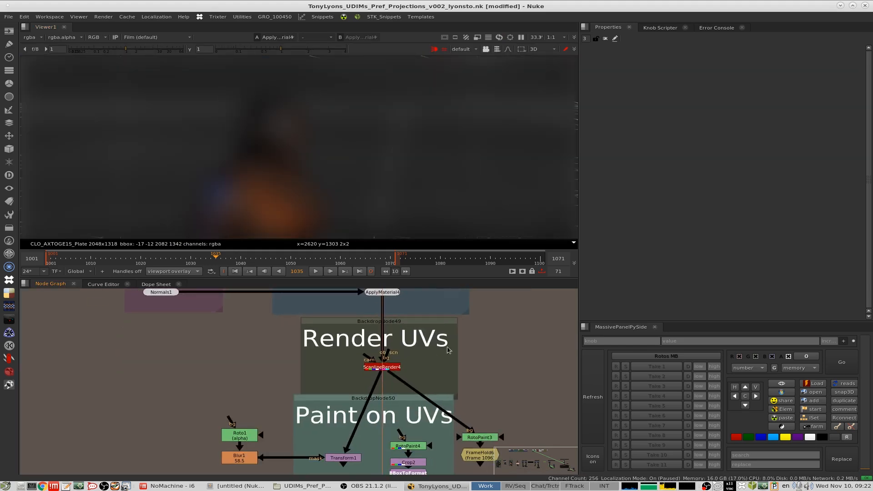
Display ScanlineRender4 of the Render UVs group in the viewer and scrub to frame 1031.
left_click(390, 369)
key("1")
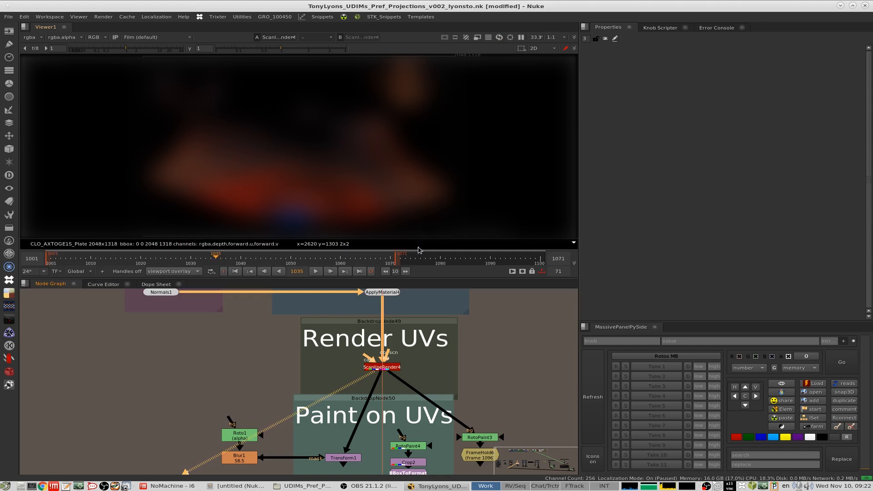
middle_click_drag(401, 342, 398, 378)
left_click_drag(196, 258, 144, 261)
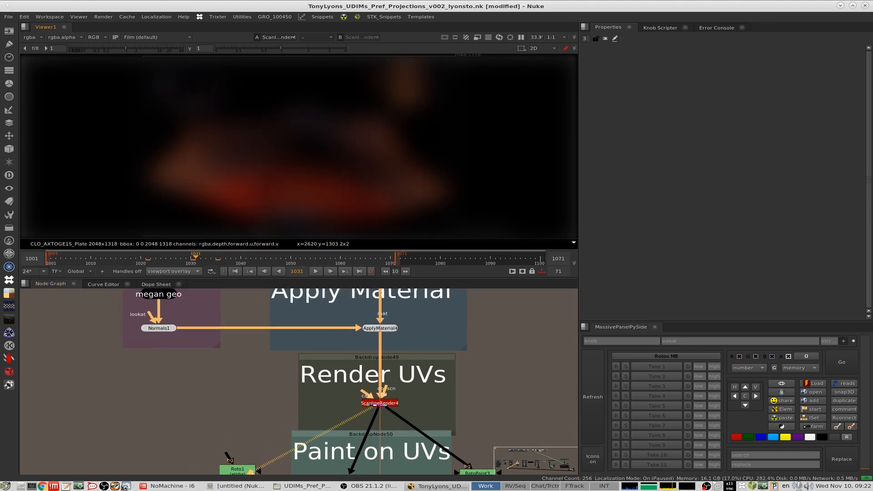
Select ApplyMaterial4 and move the UV Tile backdrop with its nodes slightly closer to the Apply Material group.
middle_click_drag(275, 349, 246, 397)
left_click(392, 365)
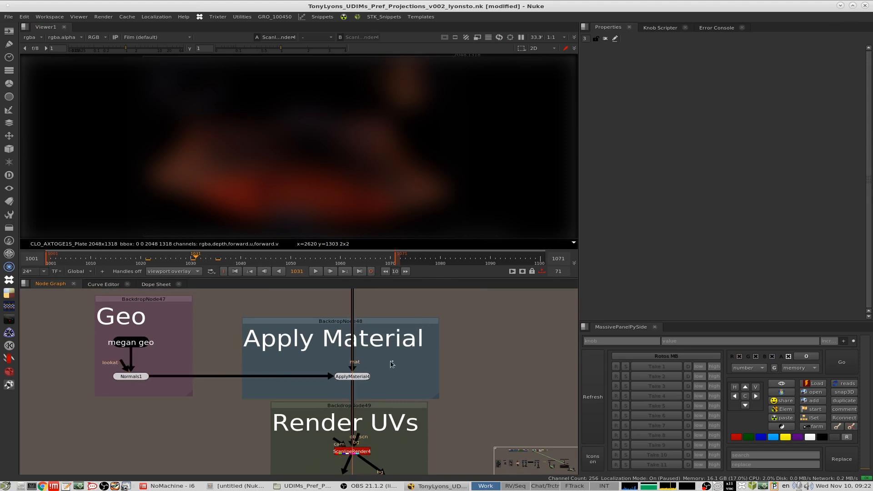
left_click(364, 376)
middle_click_drag(388, 435, 402, 392)
middle_click_drag(409, 295, 394, 435)
scroll(399, 405, "up", 2)
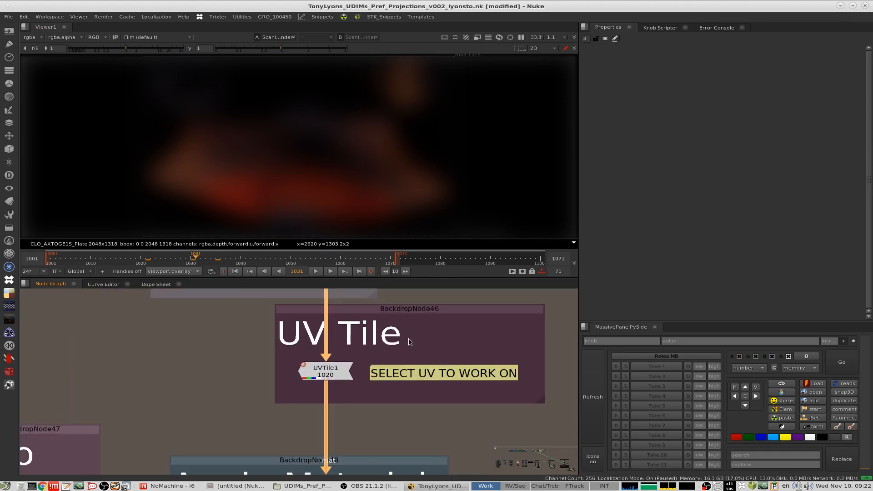
left_click_drag(438, 309, 436, 332)
left_click(358, 375)
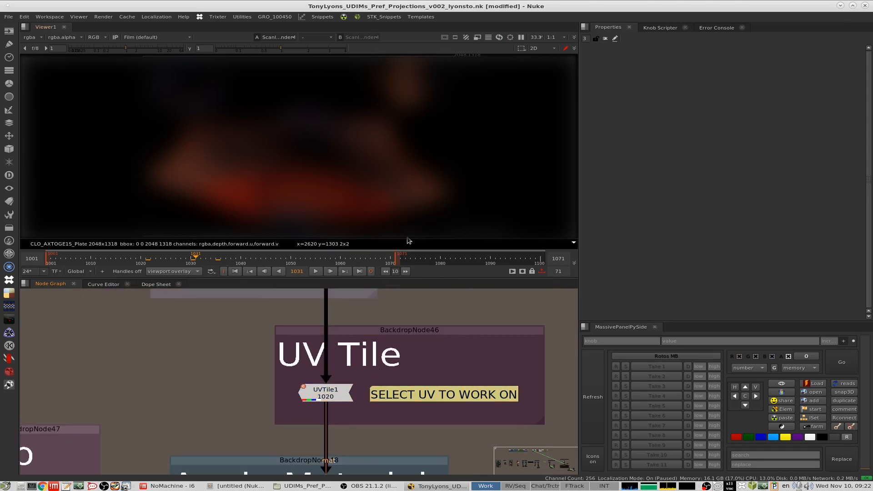
Display the FrameHold6 node below RotoPaint3, beside the Paint on UVs group.
scroll(446, 364, "down", 5)
middle_click_drag(432, 445, 418, 365)
scroll(418, 364, "up", 3)
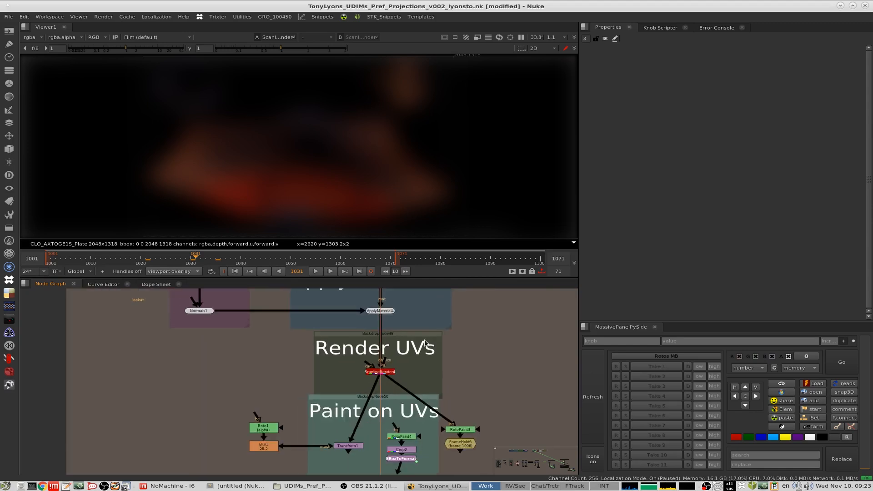
left_click(374, 372)
middle_click_drag(369, 434, 382, 380)
left_click(381, 380)
scroll(445, 375, "up", 3)
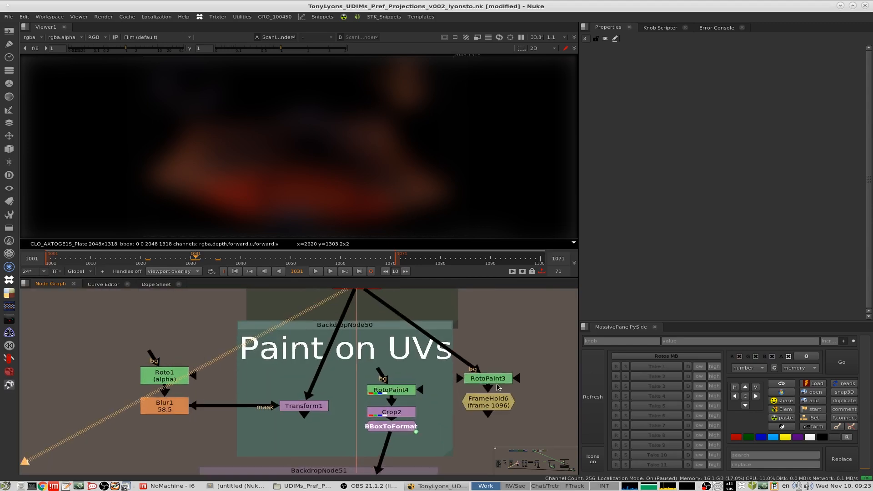
left_click(494, 401)
key("1")
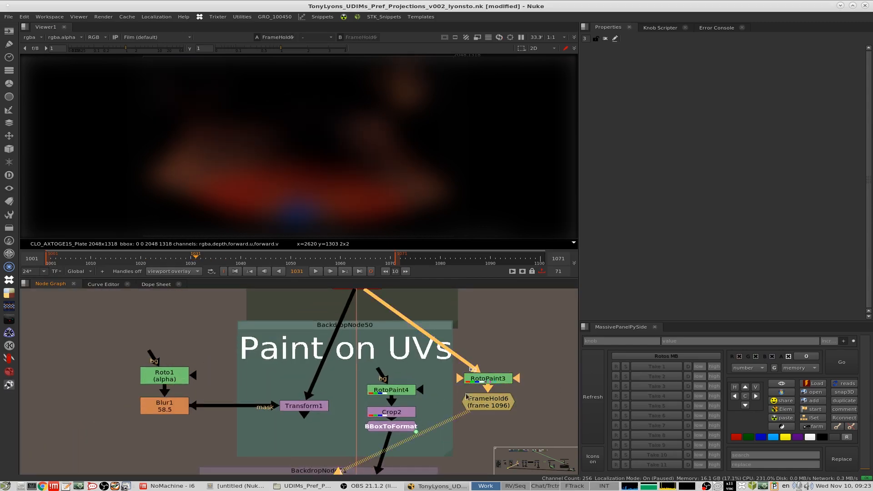
Display BBoxToFormat in the Paint on UVs group and toggle Crop2 off and on to compare the paint.
left_click(391, 427)
key("1")
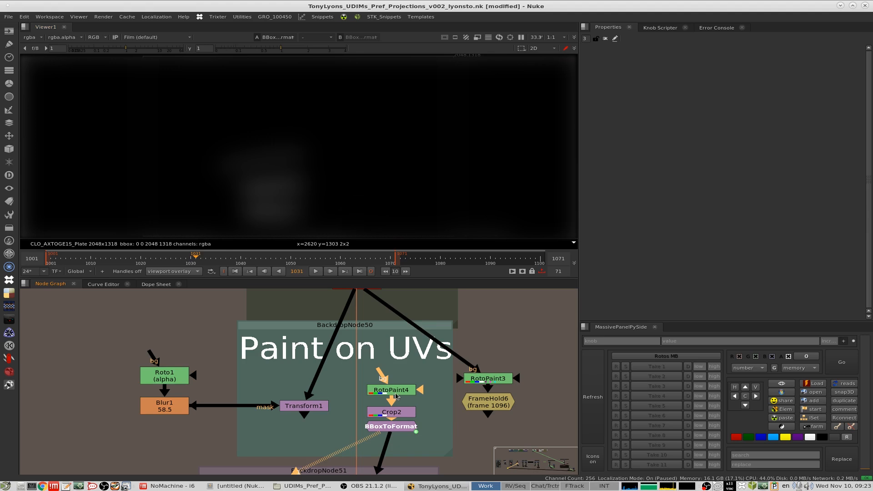
left_click(403, 415)
key("d")
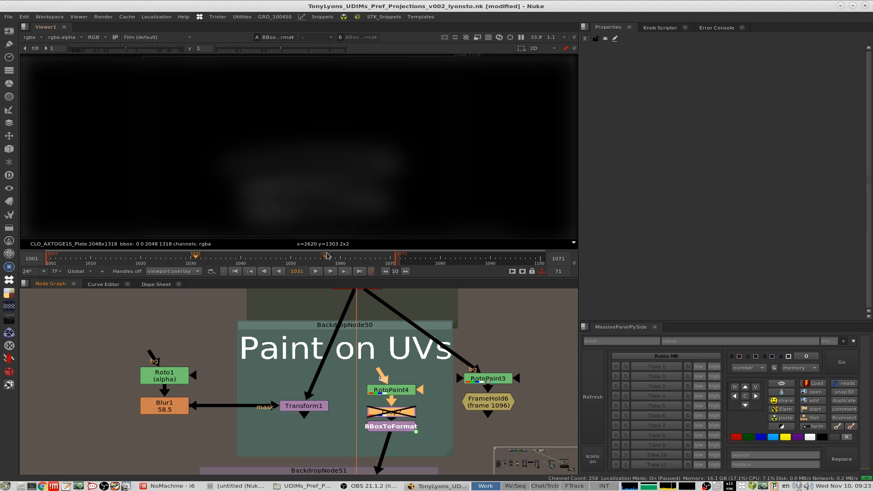
scroll(350, 334, "down", 10)
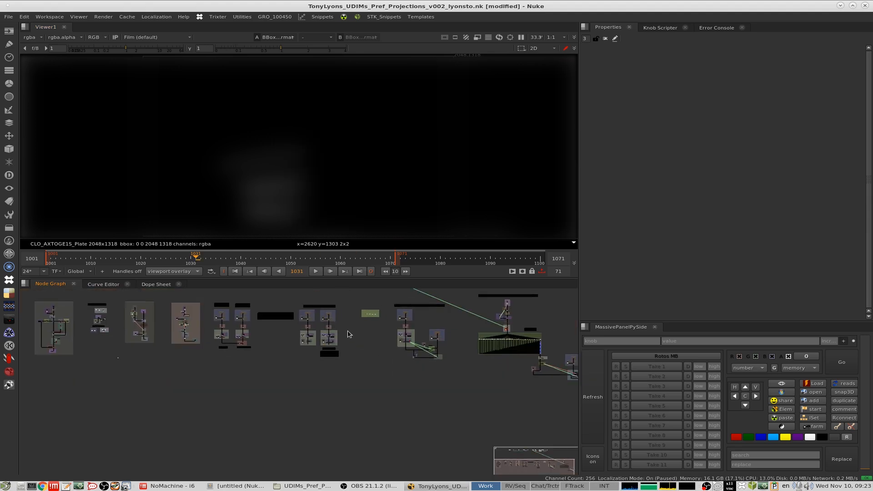
scroll(349, 335, "up", 8)
scroll(322, 346, "up", 5)
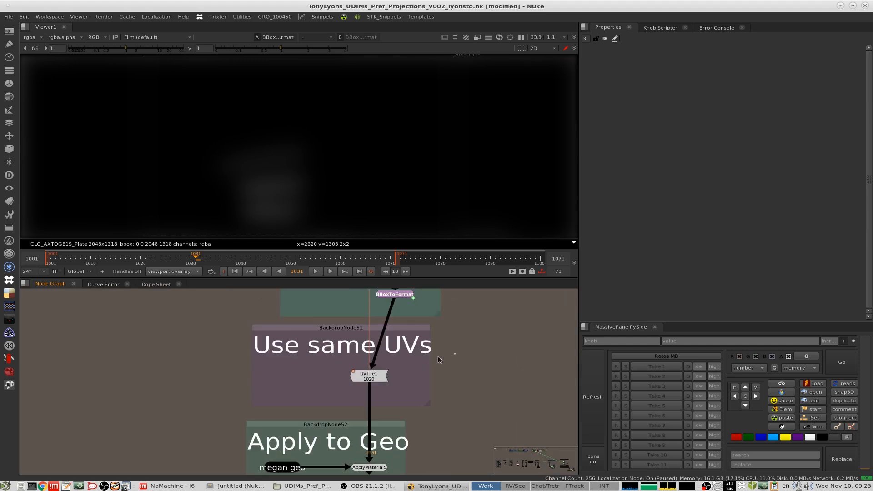
left_click(384, 332)
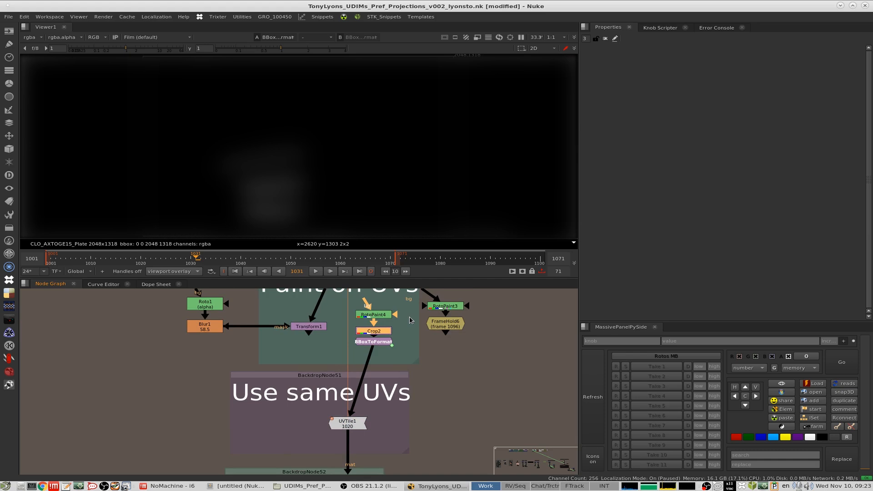
Display ScanlineRender5 of the Render with RenderCam group and disable Crop2 in the Paint on UVs group.
middle_click_drag(324, 349, 351, 308)
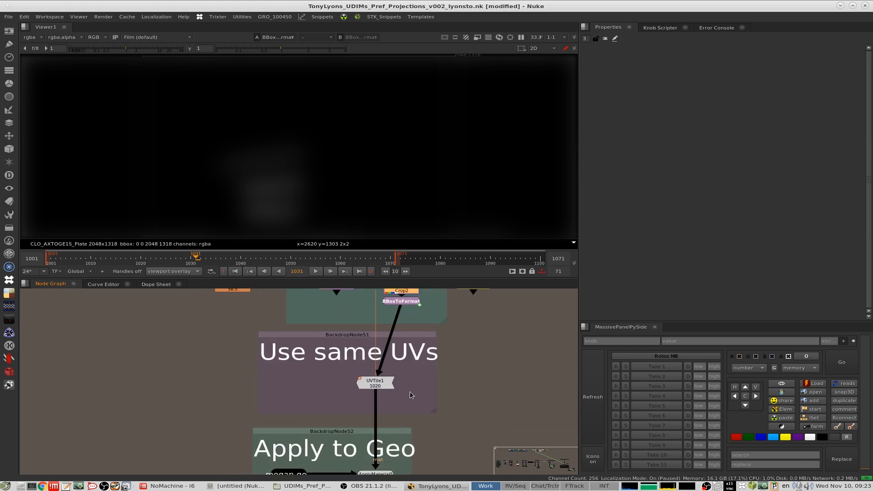
middle_click_drag(411, 395, 435, 338)
mouse_move(379, 432)
middle_mouse_down()
mouse_move(365, 362)
mouse_move(380, 326)
middle_mouse_up()
key("1")
left_click(402, 414)
key("1")
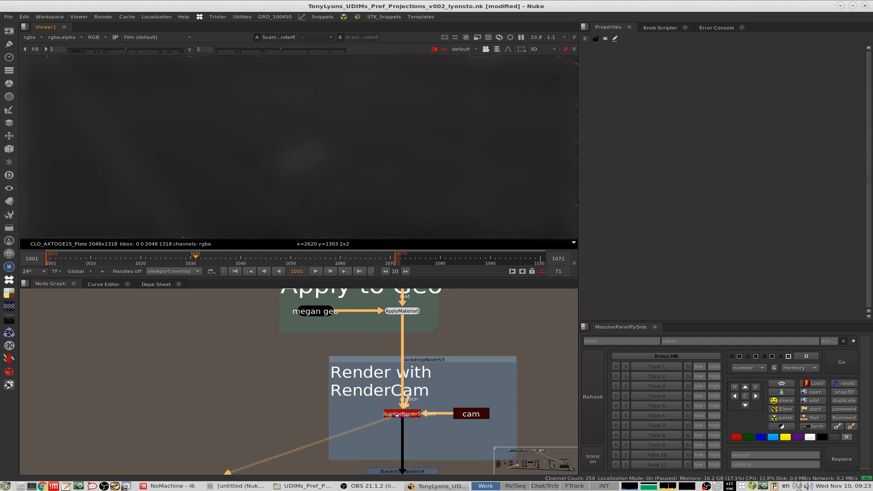
middle_click_drag(375, 298, 394, 383)
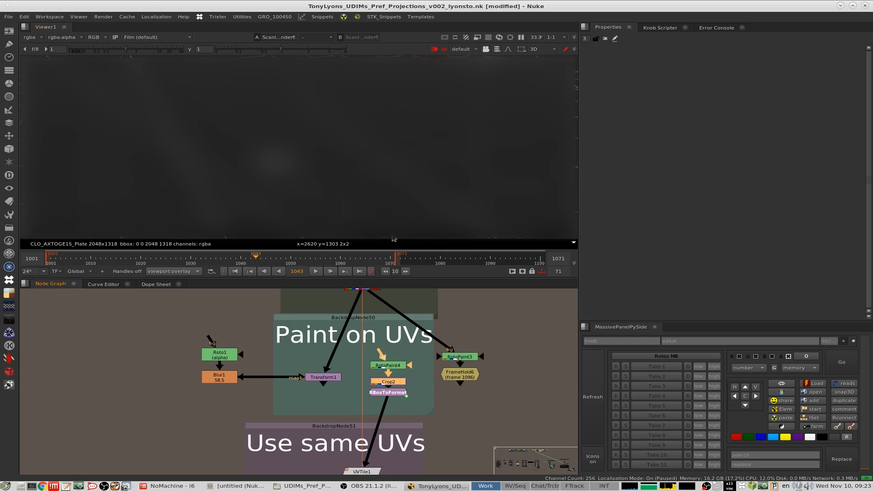
key("d")
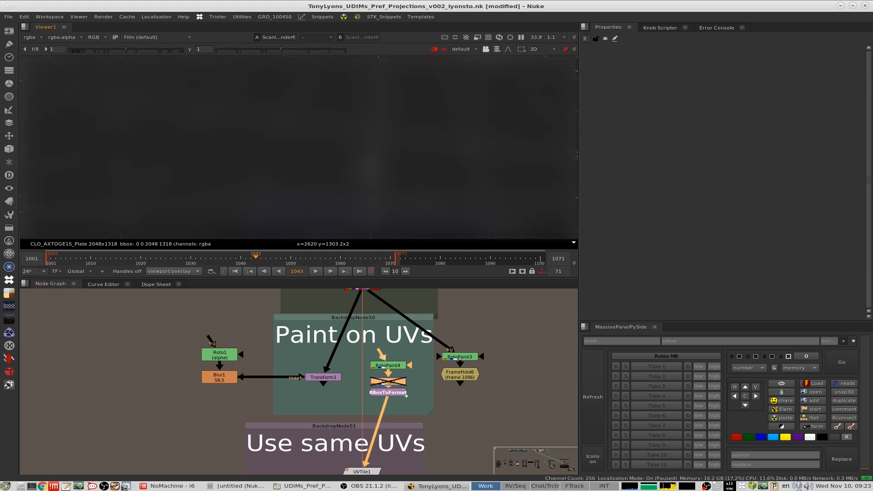
Display the 2D render of ScanlineRender5 at 100% and scrub it to frame 1056.
scroll(402, 324, "down", 5)
middle_click_drag(362, 435, 371, 379)
scroll(407, 371, "up", 4)
left_click_drag(421, 342, 338, 383)
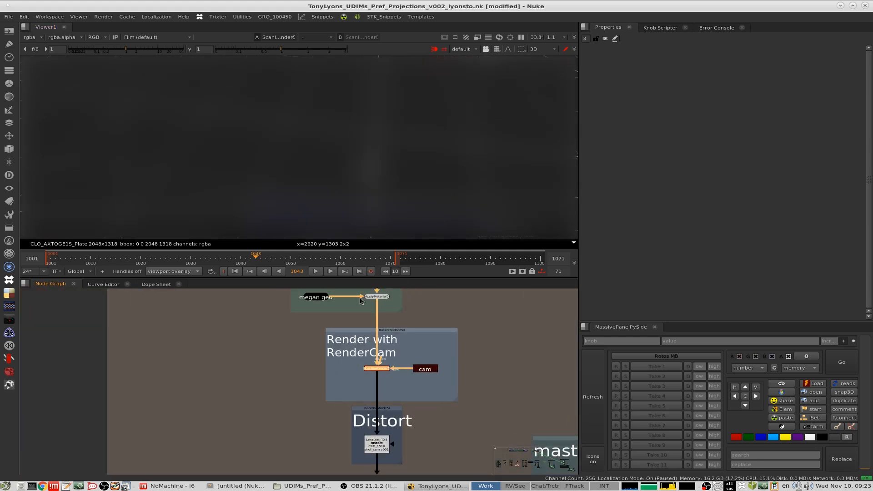
key("1")
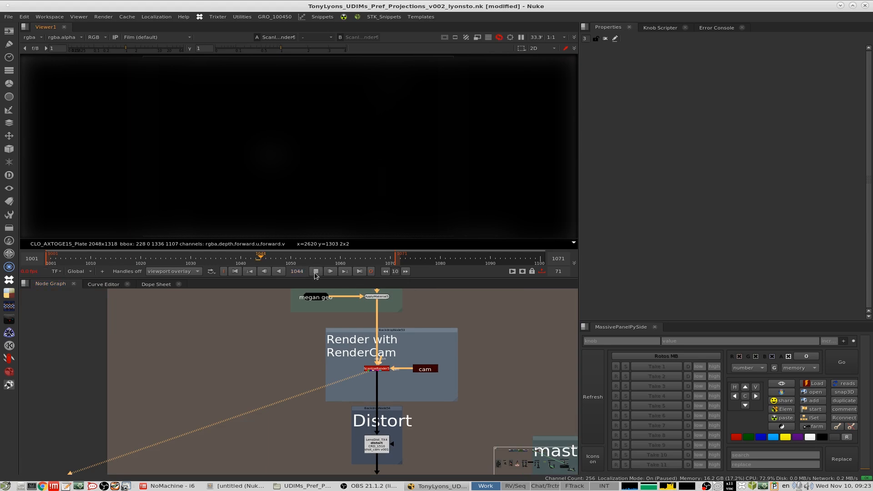
key("ctrl+1")
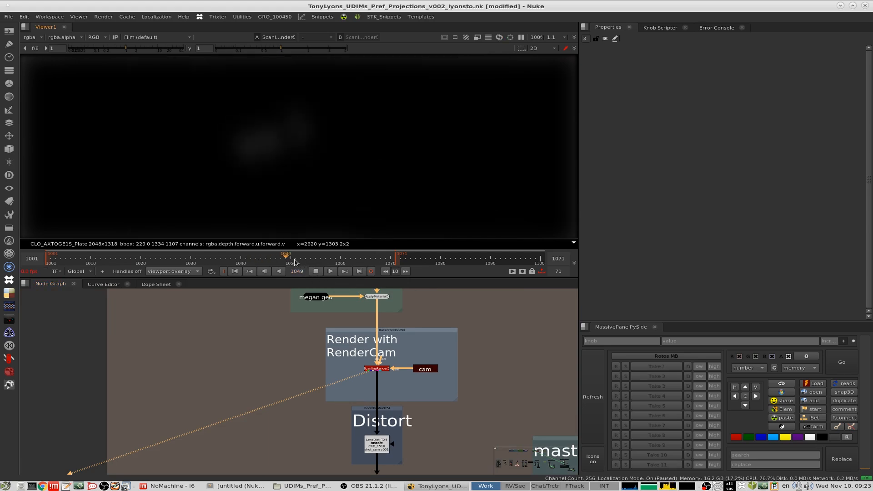
middle_click_drag(401, 324, 371, 341)
left_click_drag(304, 259, 327, 263)
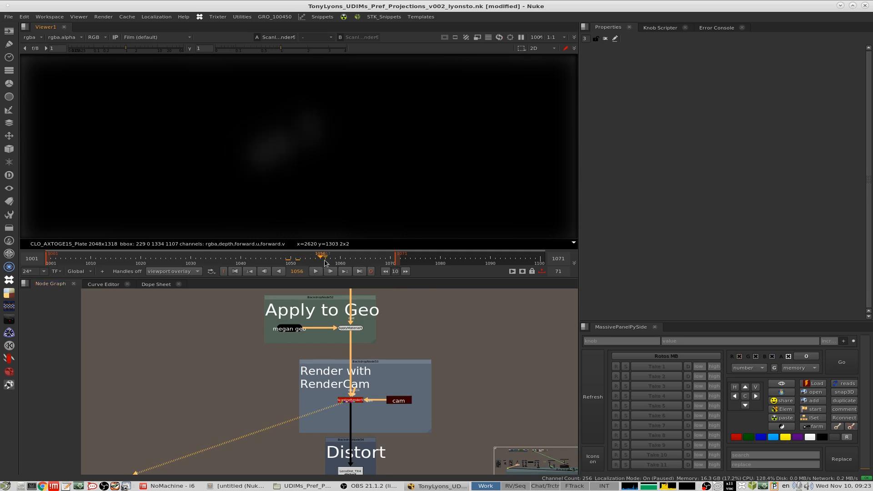
Connect UVTile1 of the Use same UVs group to Transform1 and display Transform1 in the viewer.
scroll(409, 328, "down", 5)
middle_click_drag(410, 328, 397, 416)
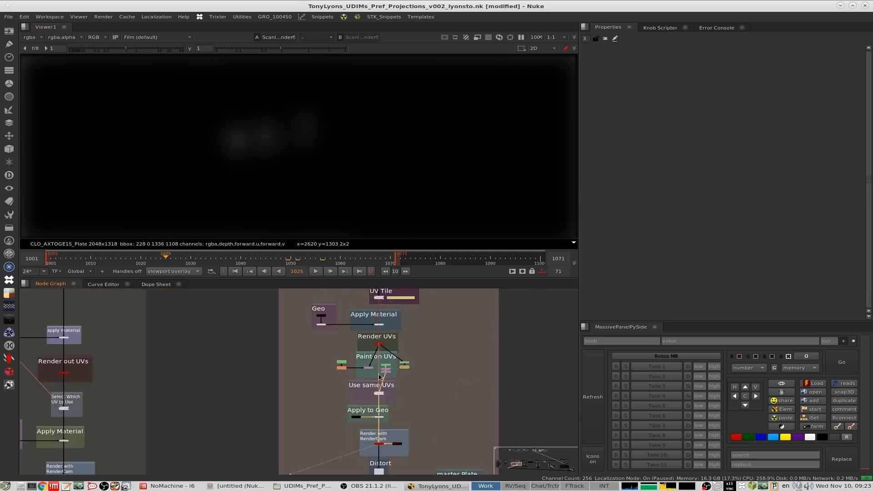
scroll(384, 364, "up", 8)
left_click_drag(402, 425, 324, 396)
left_click_drag(320, 394, 324, 394)
key("1")
scroll(299, 146, "down", 8)
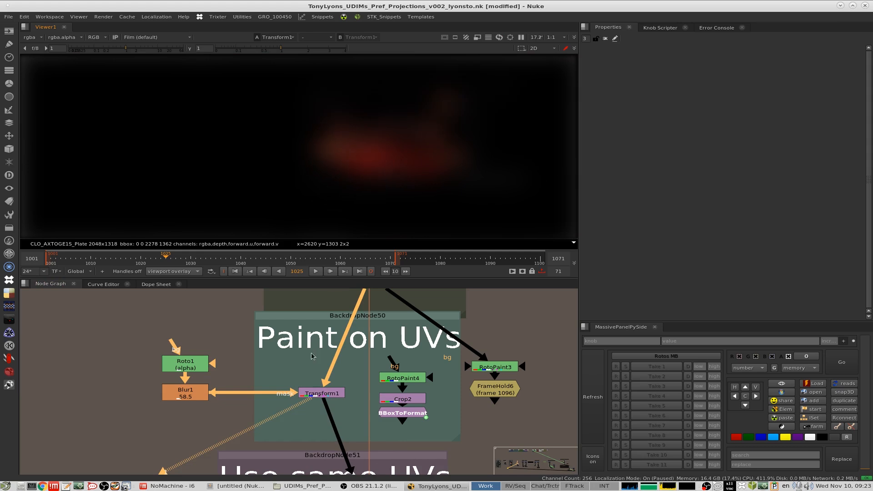
Toggle Transform1 off and on repeatedly to compare its effect on the UV render.
left_click(304, 391)
key("d")
key("d")
key("d")
key("d")
scroll(409, 155, "up", 5)
key("d")
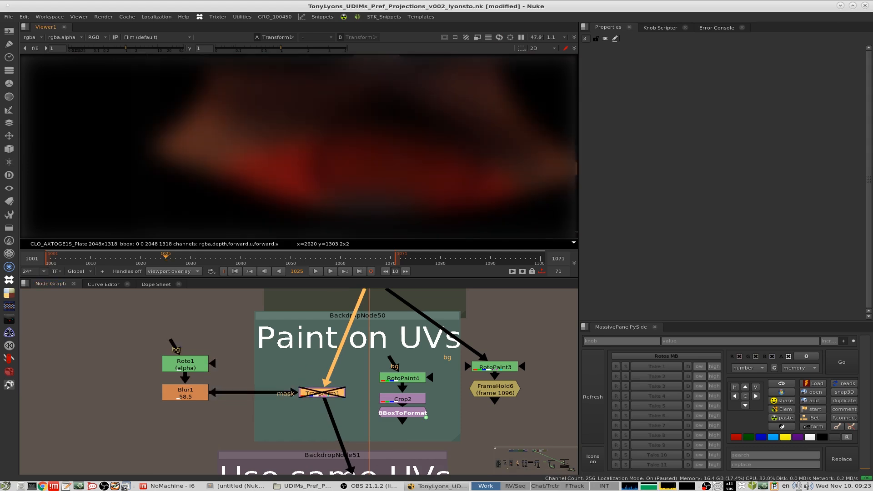
key("d")
Open the Roto1 properties, disable Transform1 and shift the Bezier1 shape to the left over the UV render.
double_click(185, 364)
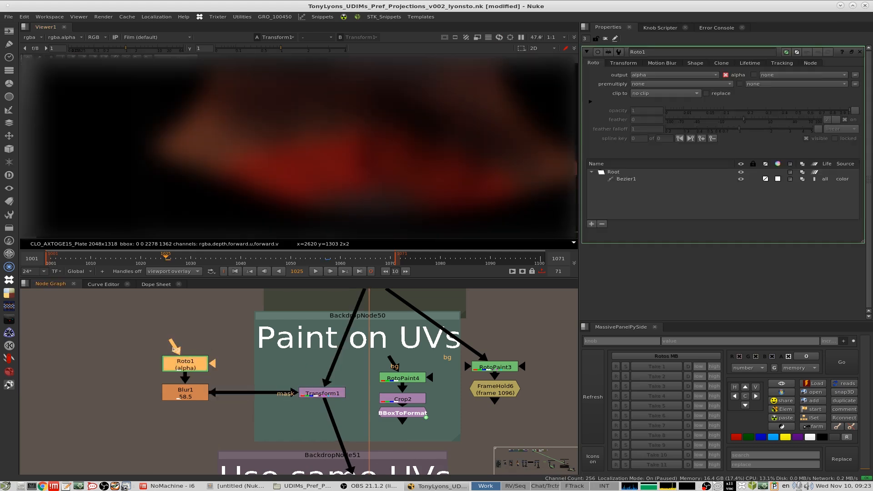
left_click(314, 393)
key("d")
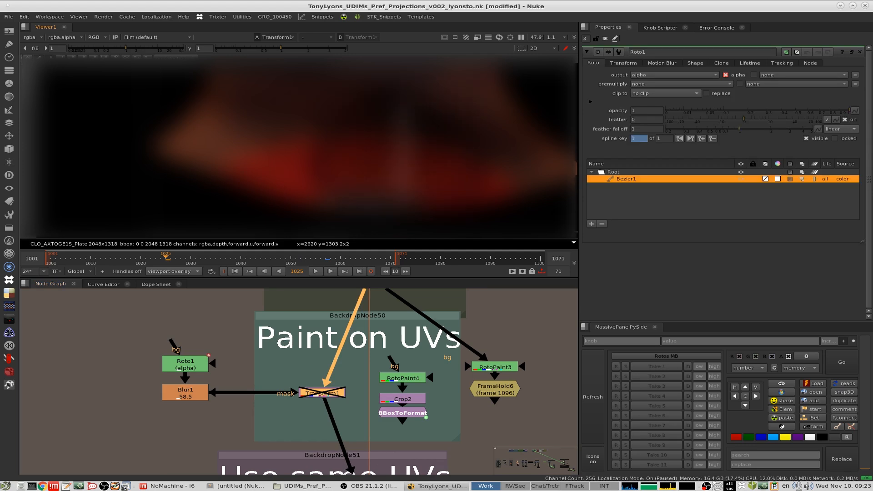
left_click_drag(404, 150, 350, 151)
Apply the no animation option to the Bezier1 curve, re-enable Transform1 and close the Roto1 properties.
right_click(332, 153)
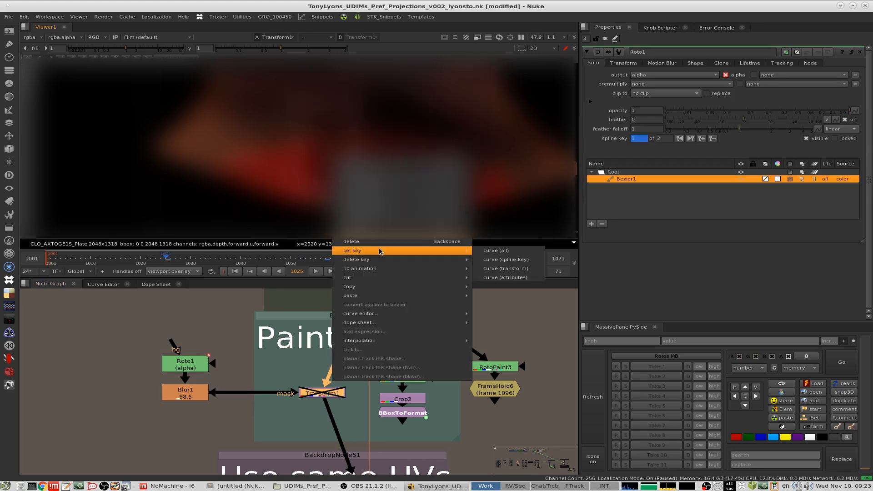
mouse_move(409, 270)
left_click(518, 266)
key("d")
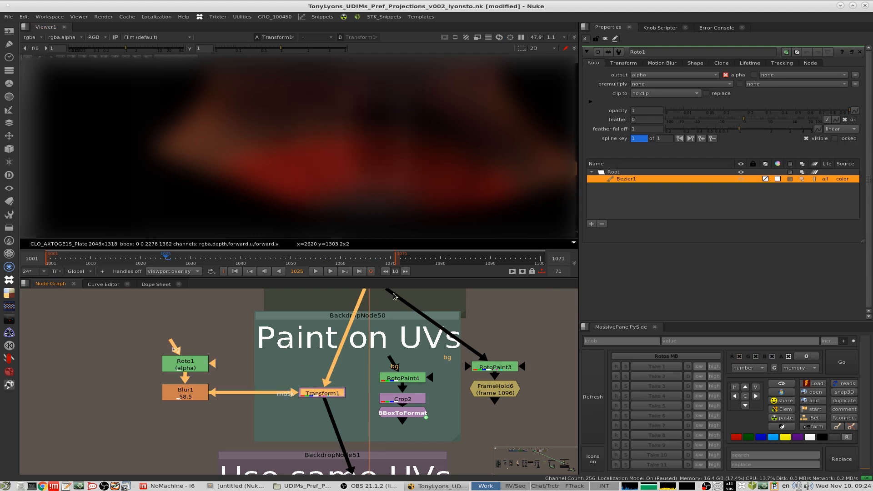
left_click(604, 39)
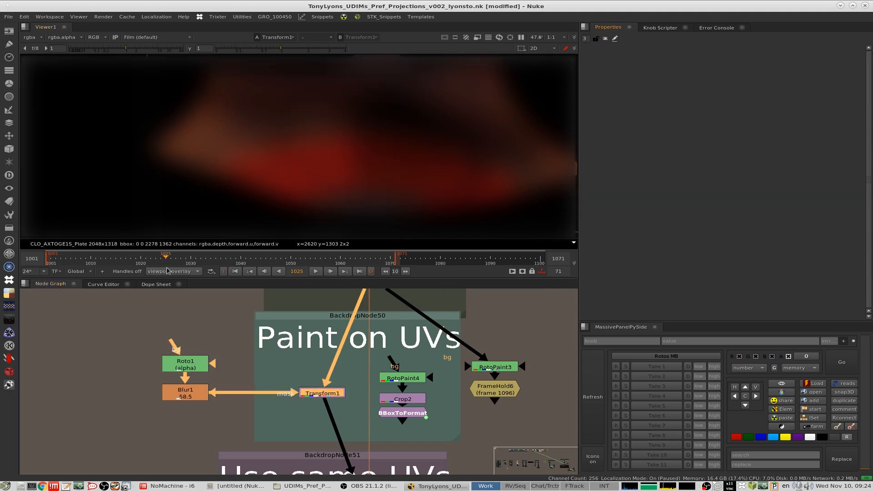
Scrub the Transform1 result to frame 1042 and reopen the Roto1 properties.
left_click_drag(169, 251, 245, 263)
double_click(179, 366)
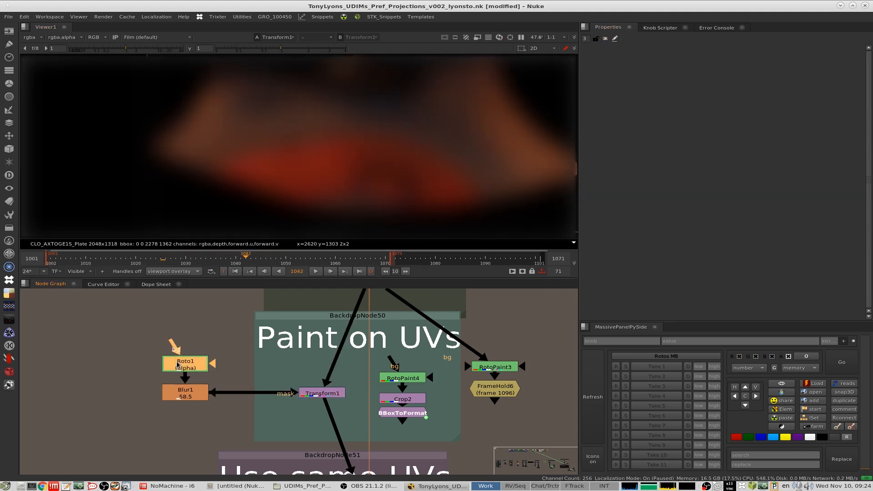
left_click(294, 374)
Display ScanlineRender5 of the Render with RenderCam group to view the transformed UVs on the geometry.
scroll(367, 315, "down", 5)
scroll(371, 392, "up", 4)
mouse_move(418, 378)
middle_mouse_down()
mouse_move(410, 294)
mouse_move(390, 444)
mouse_move(413, 341)
middle_mouse_up()
scroll(390, 447, "down", 3)
key("1")
left_click_drag(428, 361, 355, 400)
middle_click_drag(401, 436, 401, 380)
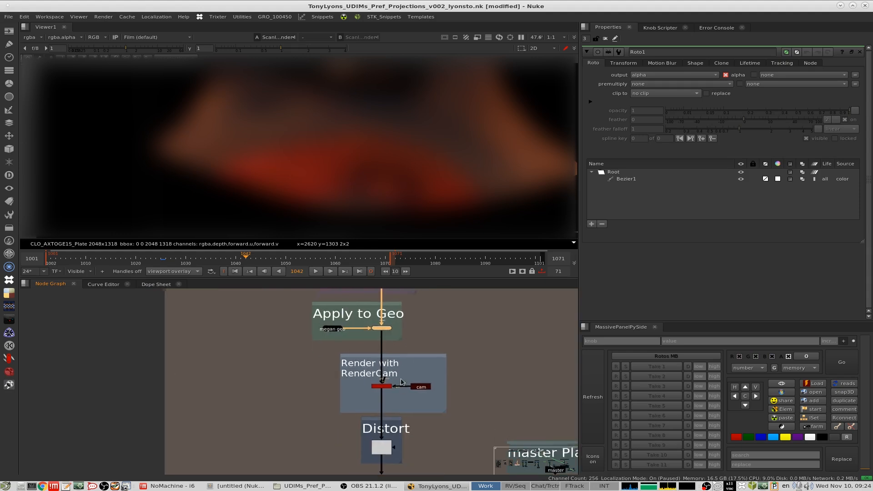
scroll(401, 382, "up", 3)
left_click(367, 390)
key("1")
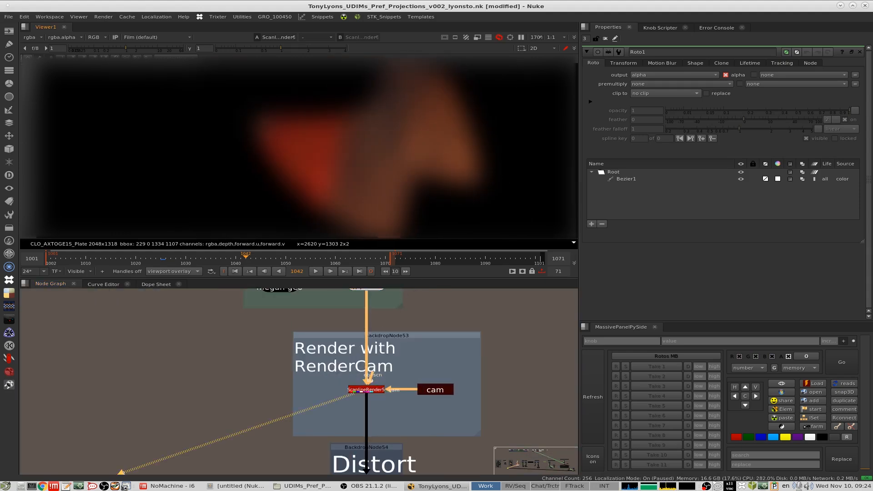
Select Transform1 in the Paint on UVs group and play the camera render forward from frame 1042.
middle_click_drag(366, 302, 373, 418)
middle_click_drag(313, 296, 340, 436)
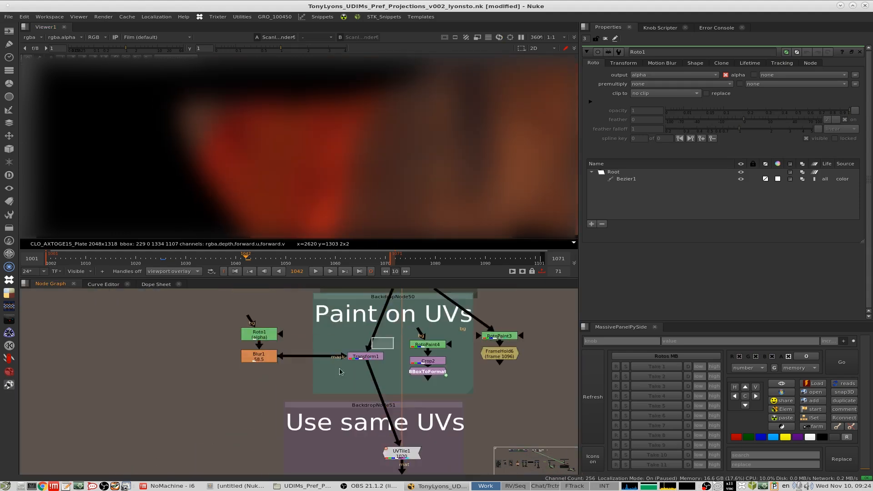
left_click(364, 356)
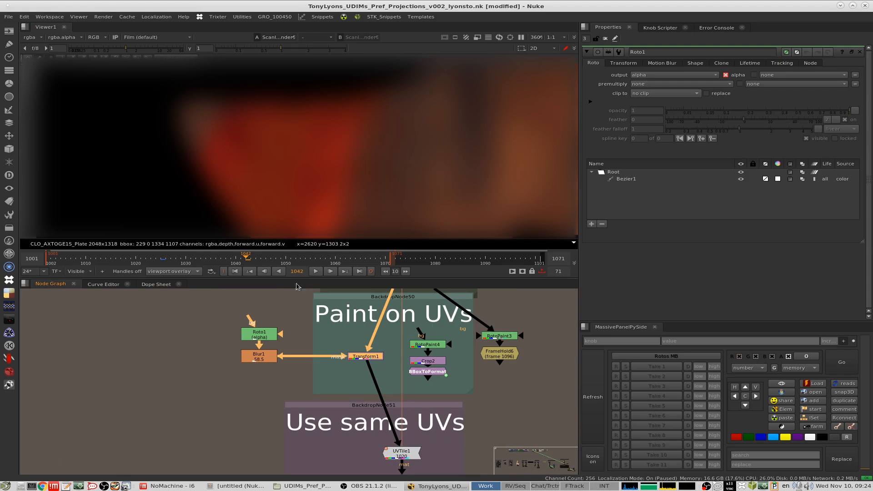
left_click(315, 271)
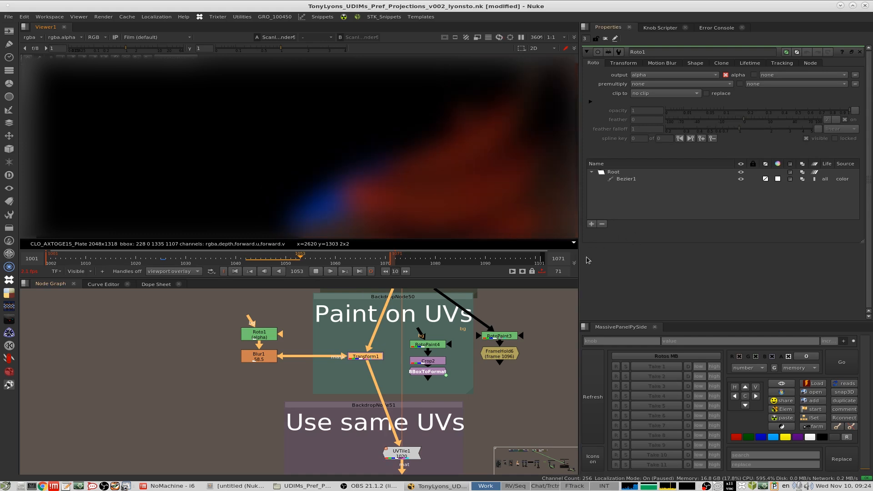
Scrub and play the camera render of the transformed UVs, stopping at frame 1060.
left_click(162, 257)
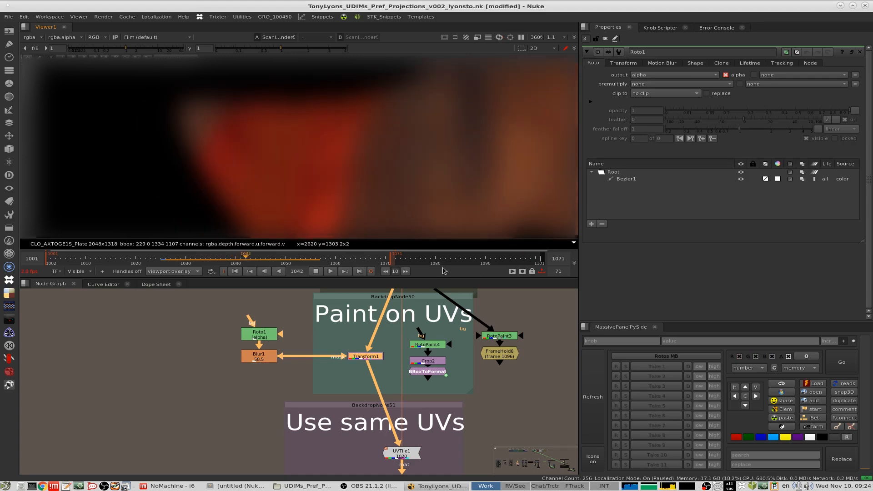
left_click(180, 261)
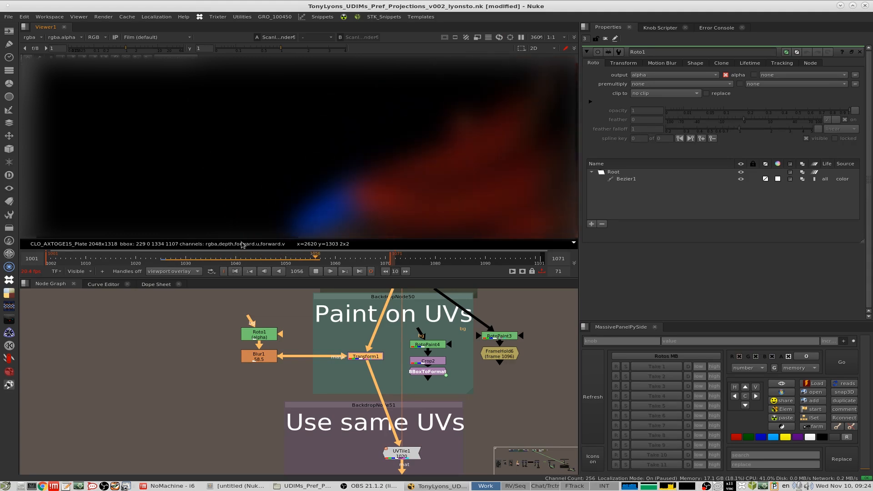
left_click(315, 272)
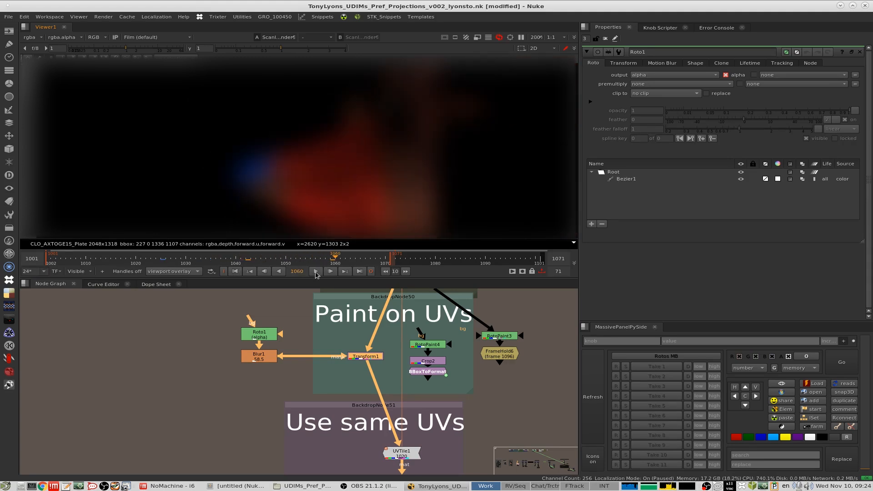
Display the UVTile1 output in the UV Tile group near the start of the projection setup.
scroll(422, 324, "down", 7)
middle_click_drag(417, 326, 399, 390)
scroll(409, 369, "down", 4)
scroll(435, 364, "up", 6)
scroll(390, 379, "up", 2)
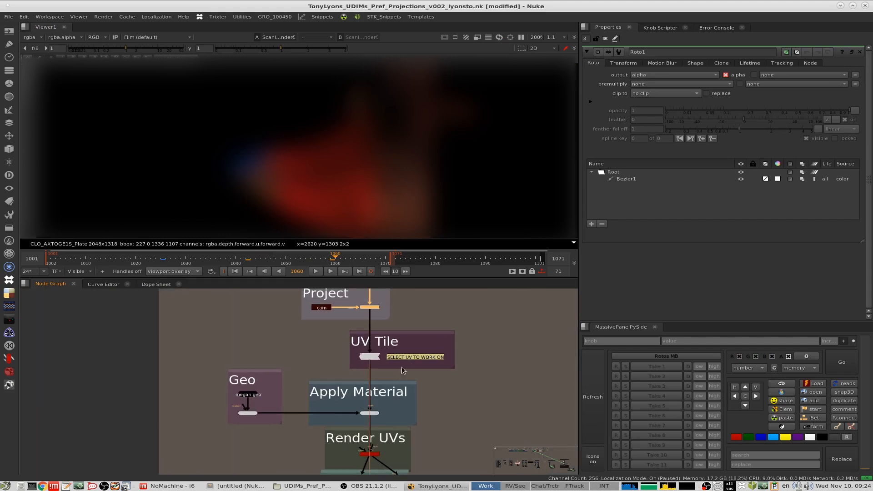
left_click(370, 413)
middle_click_drag(392, 448, 398, 397)
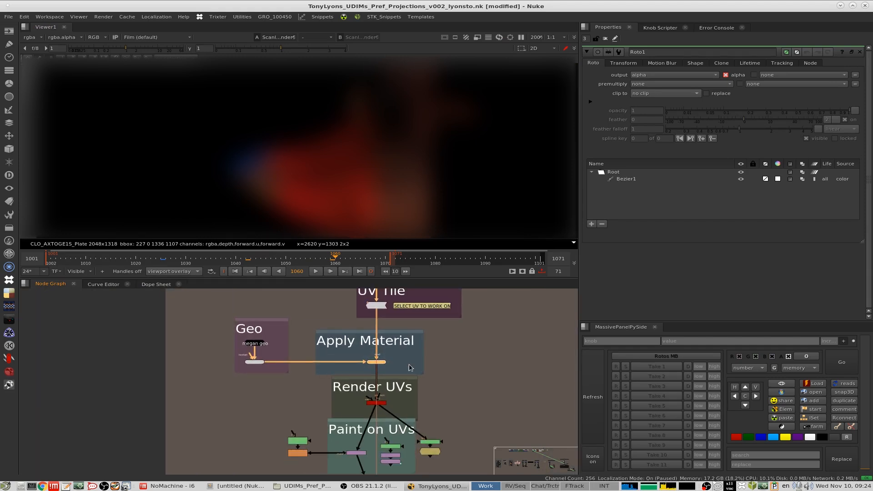
middle_click_drag(409, 367, 403, 412)
scroll(382, 351, "up", 6)
left_click_drag(281, 391, 416, 317)
key("1")
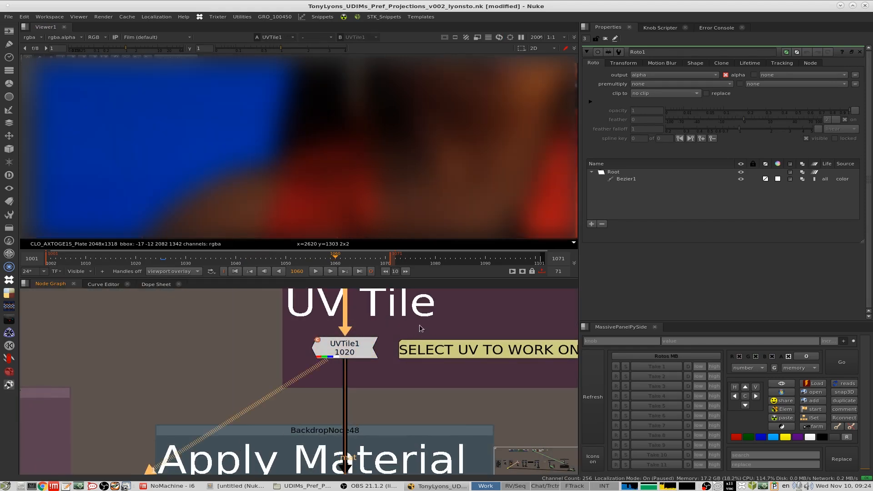
Display ScanlineRender4 of the Render UVs group and fit the whole image in the viewer.
scroll(420, 325, "down", 7)
middle_click_drag(413, 427, 398, 349)
scroll(398, 350, "up", 4)
left_click_drag(469, 300, 376, 321)
key("1")
key("f")
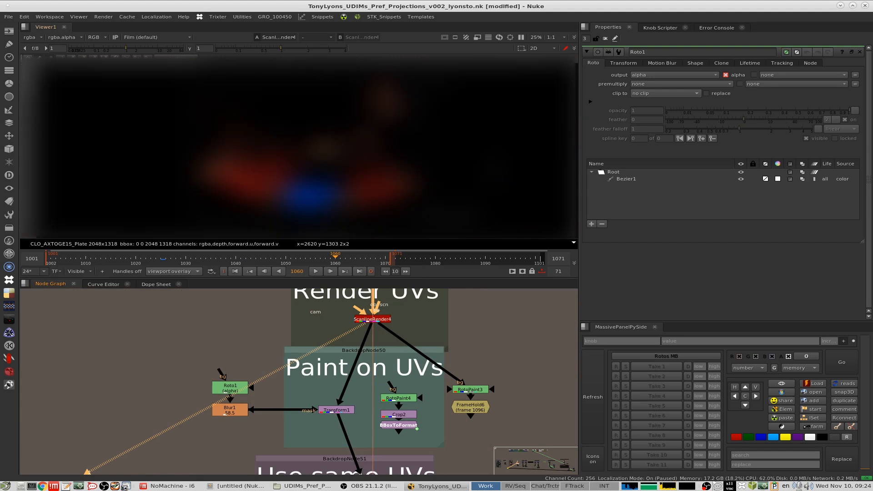
Compare the BBoxToFormat output of the RotoPaint4 branch with the Transform1 output in the Paint on UVs group.
middle_click_drag(411, 405, 418, 373)
left_click(344, 378)
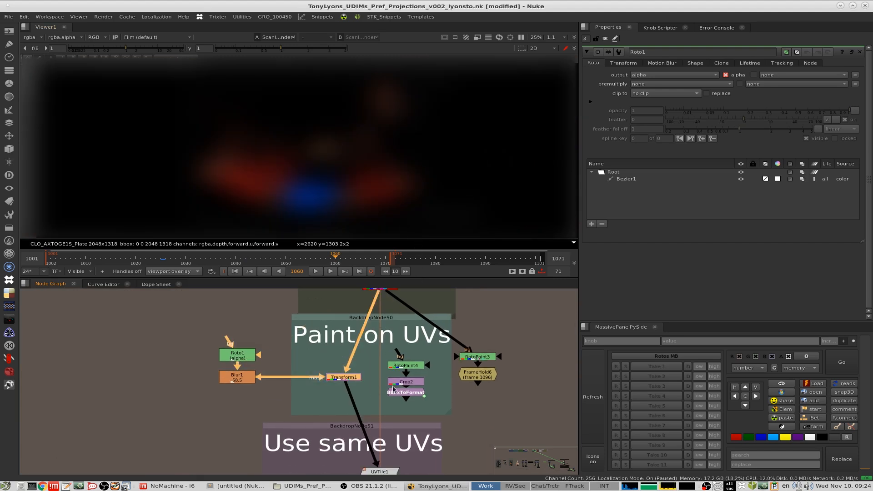
left_click(394, 390)
key("1")
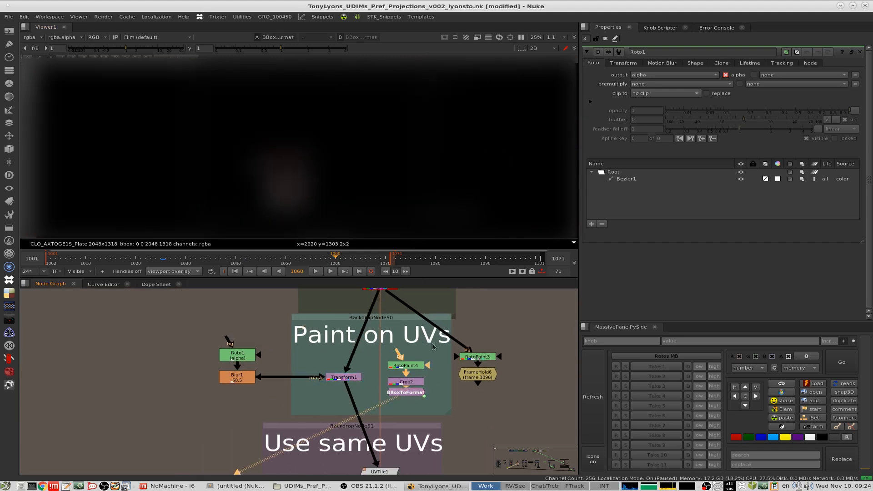
left_click(348, 382)
key("1")
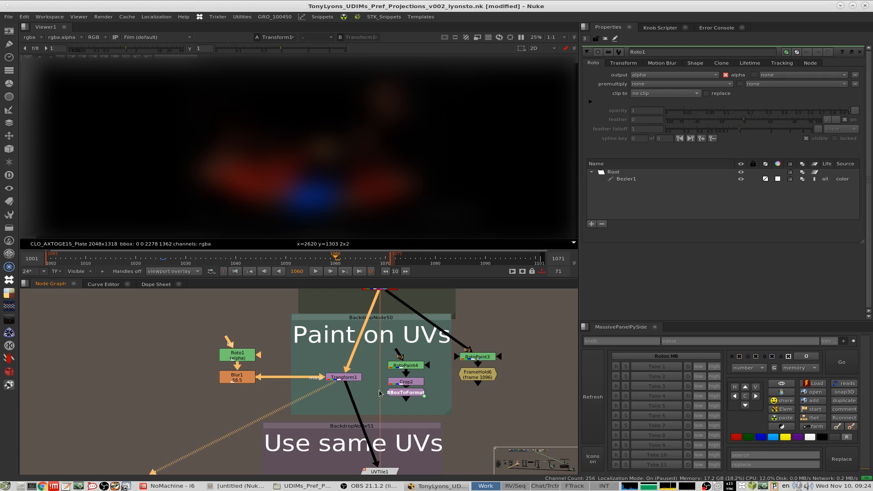
Open the properties of the UVTile1 node in the Use same UVs group.
middle_click_drag(348, 381, 371, 318)
scroll(385, 361, "down", 3)
scroll(386, 361, "up", 3)
left_click_drag(509, 300, 169, 414)
scroll(396, 365, "up", 2)
double_click(352, 352)
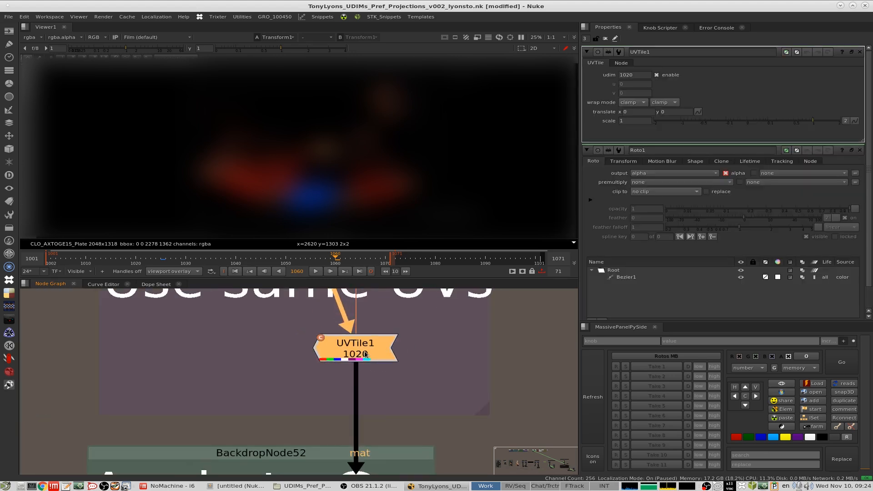
scroll(353, 355, "up", 3)
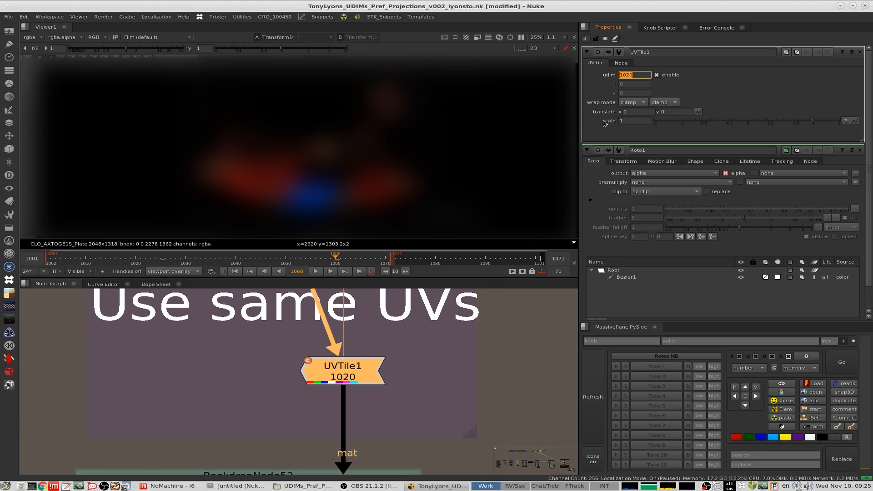
Display ApplyMaterial5 of the Apply to Geo group on the 3D geometry.
scroll(401, 374, "down", 3)
scroll(401, 374, "down", 3)
middle_click_drag(408, 382, 400, 306)
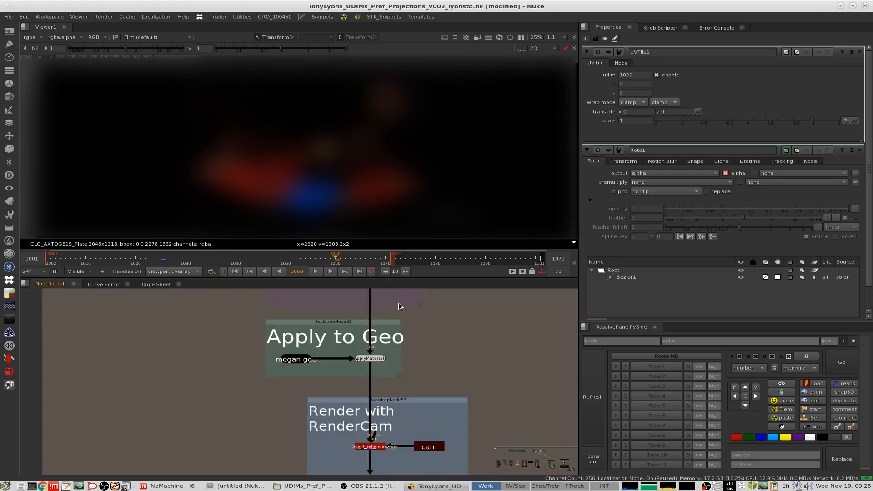
scroll(384, 356, "up", 3)
left_click_drag(468, 336, 348, 376)
key("1")
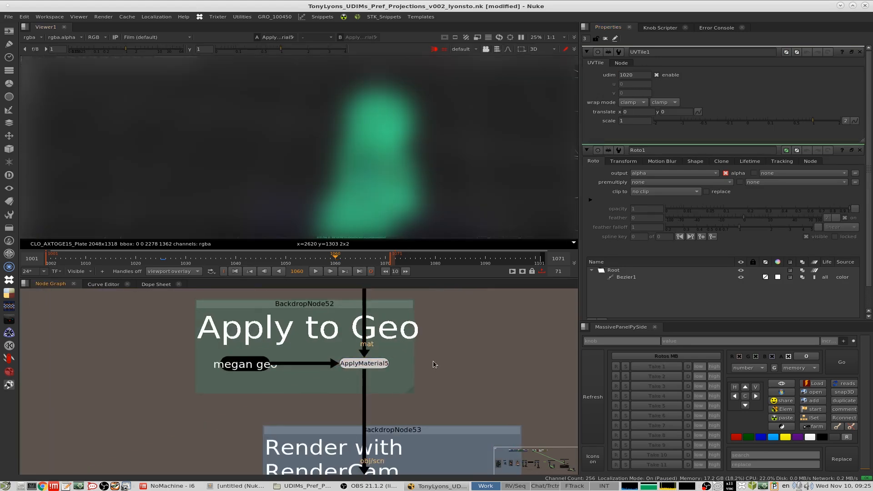
Select the Apply to Geo group and display the scanline render of the Render with RenderCam group.
scroll(422, 346, "down", 3)
left_click_drag(434, 332, 257, 402)
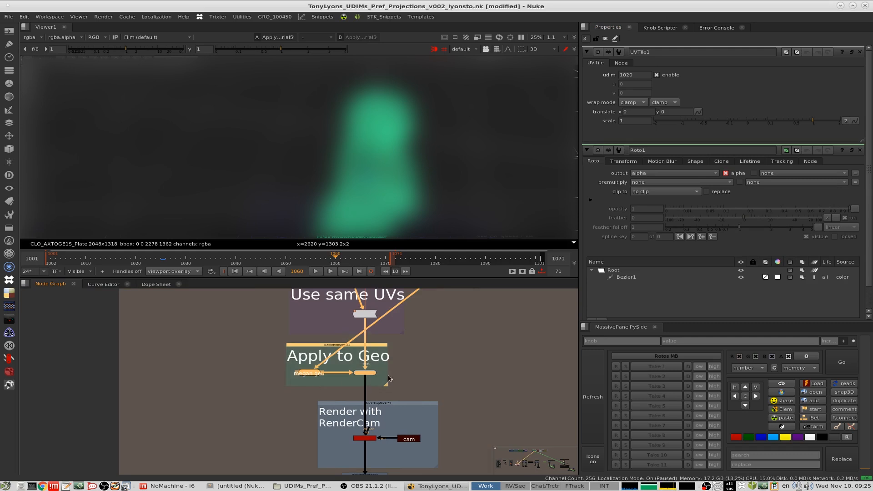
middle_click_drag(412, 367, 429, 308)
left_click(381, 379)
key("1")
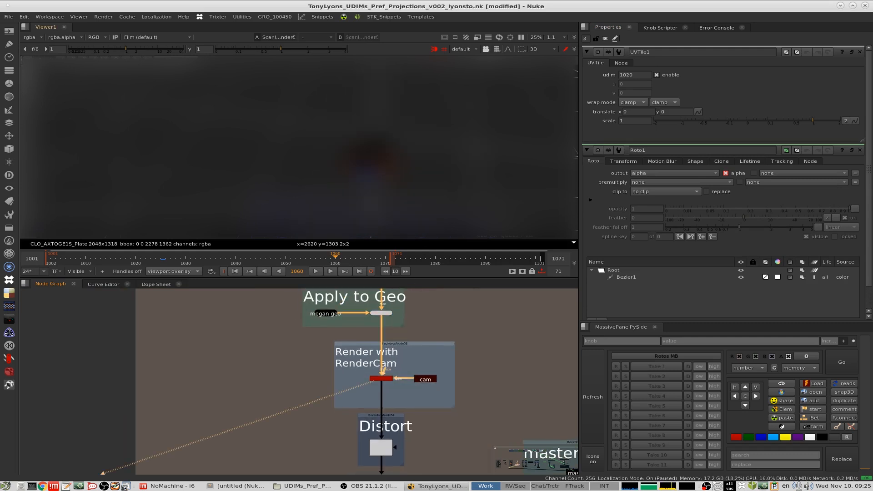
Display the Merge3 composite over the master plate and zoom in on it.
middle_click_drag(413, 411, 218, 306)
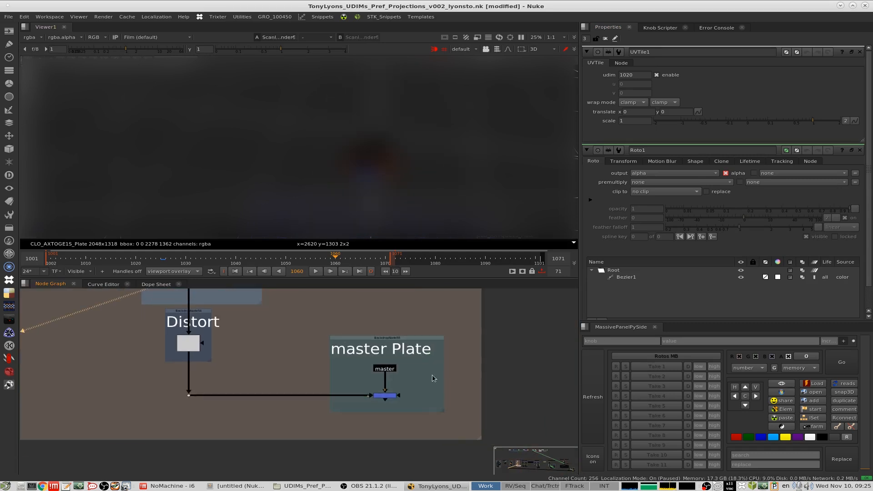
left_click(385, 395)
key("1")
scroll(314, 152, "up", 8)
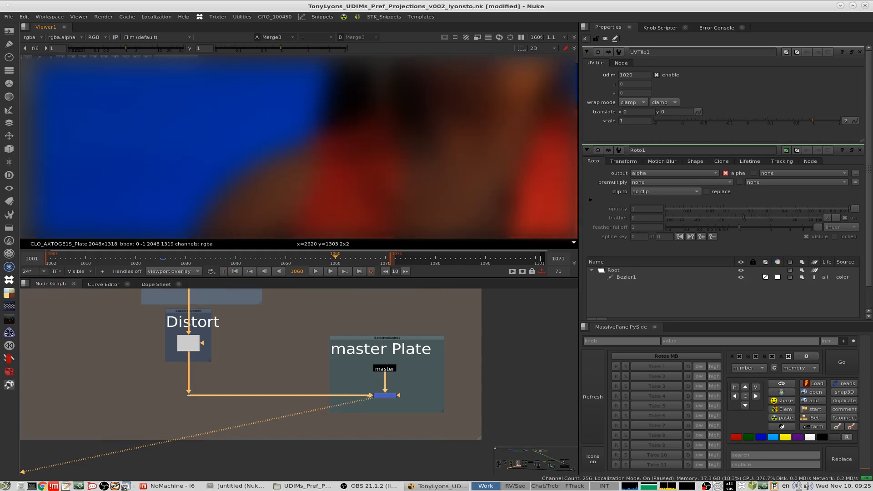
Compare the Merge3 composite with the plate at frame 1037 by repeatedly disabling and re-enabling the merge.
left_click_drag(422, 376, 344, 431)
key("d")
key("d")
left_click(220, 259)
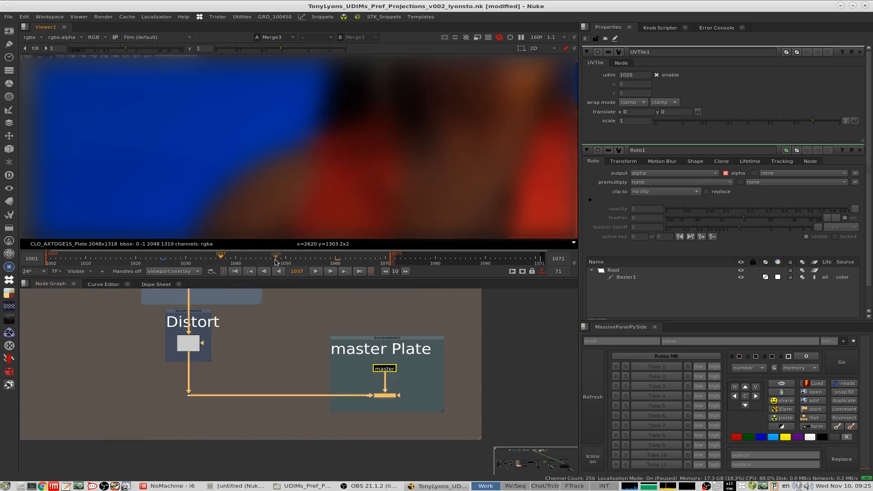
key("d")
key("d")
key("d")
key("d")
key("d")
key("d")
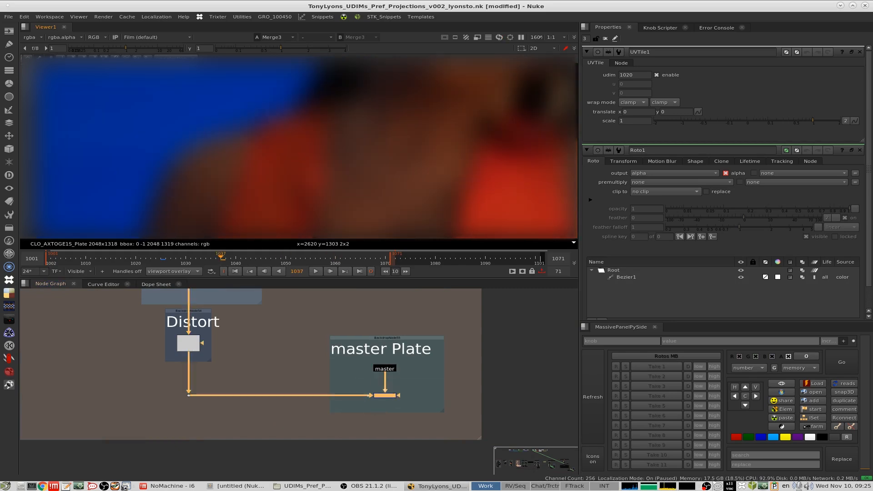
Display the meganRender CG render of the Viewing P World Point Cloud setup and scrub it to frame 1042.
scroll(356, 367, "down", 8)
middle_click_drag(356, 368, 307, 419)
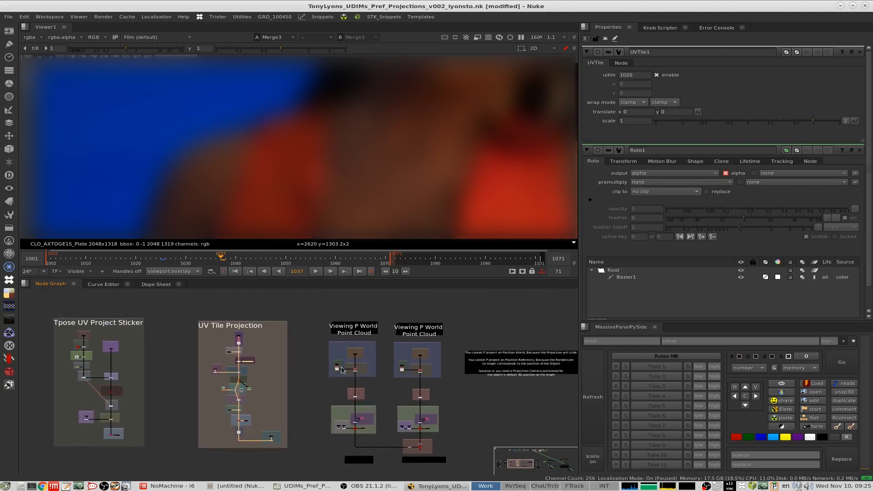
scroll(382, 347, "up", 3)
scroll(284, 360, "down", 9)
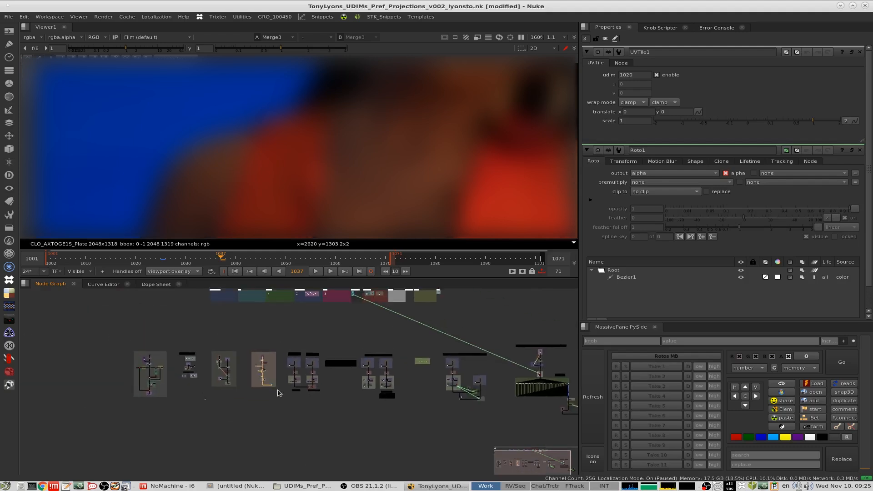
scroll(289, 349, "up", 3)
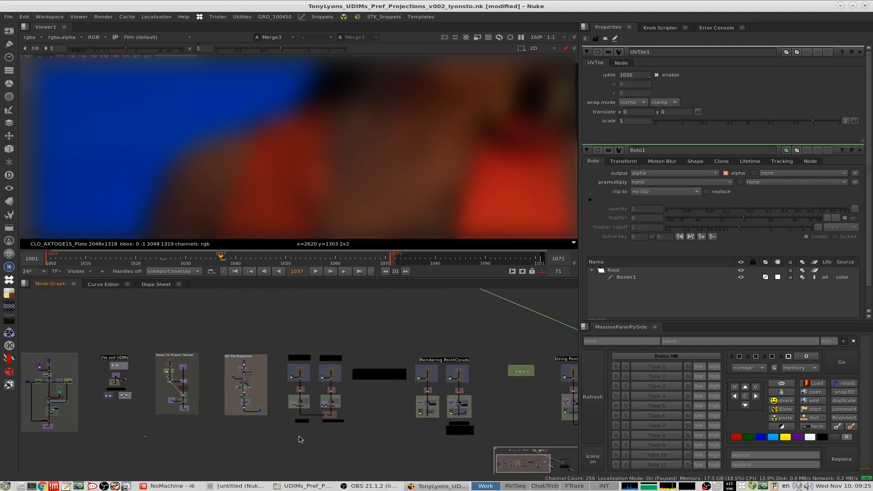
scroll(382, 346, "up", 5)
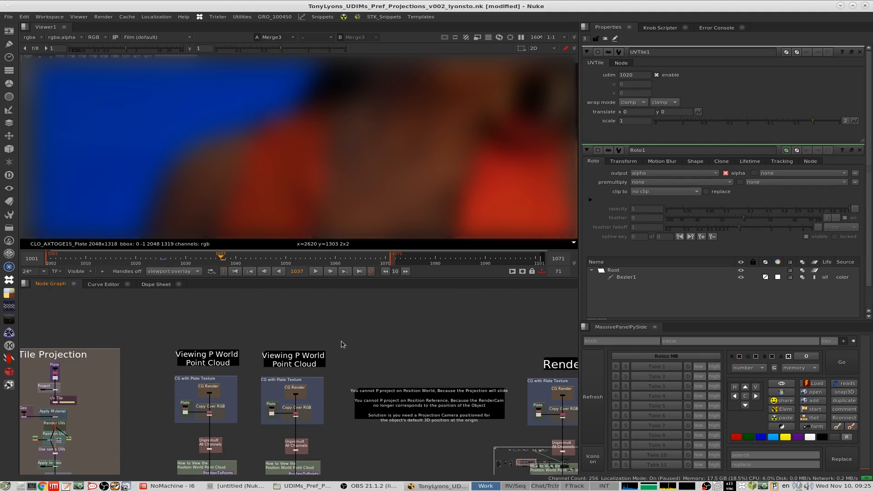
scroll(278, 365, "up", 10)
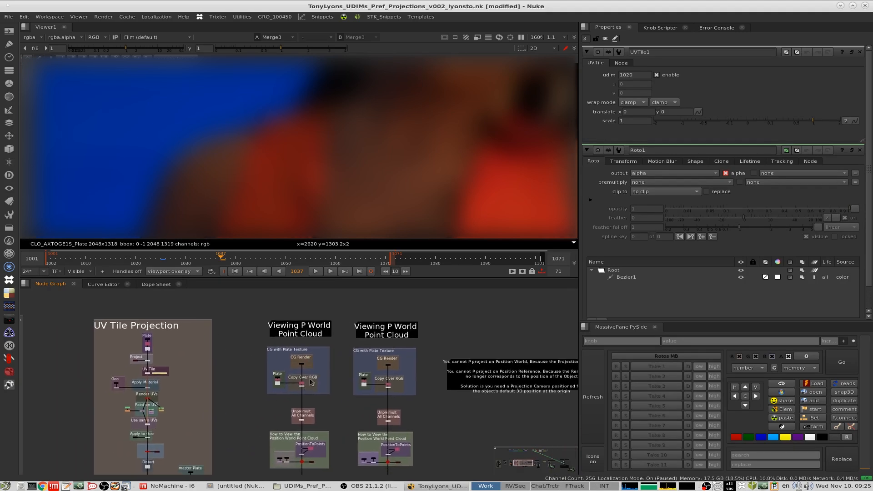
scroll(372, 428, "down", 3)
key("1")
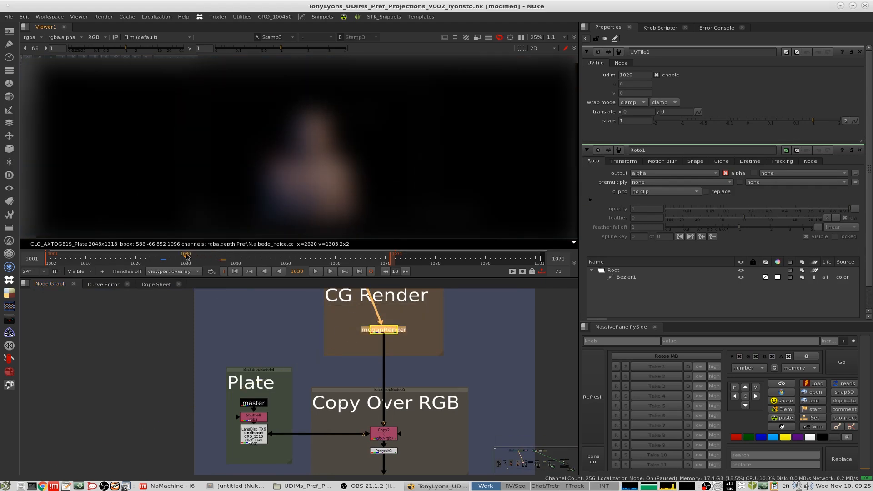
left_click(230, 258)
left_click_drag(229, 258, 246, 258)
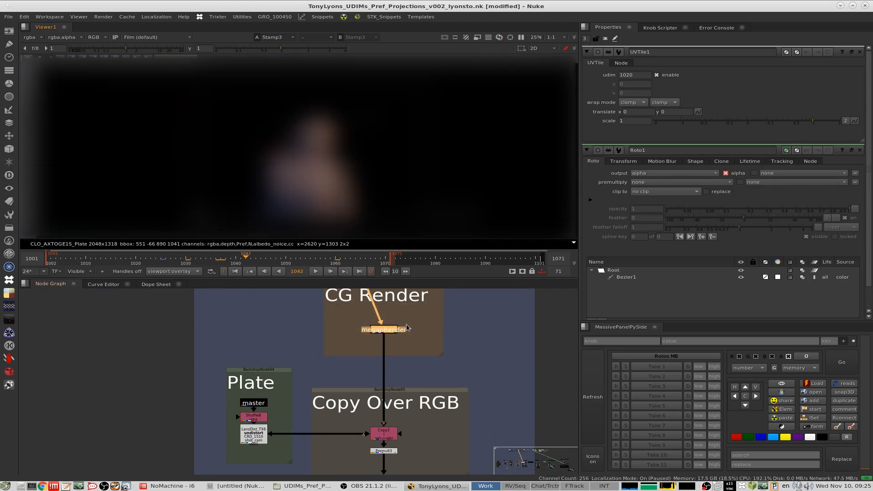
Display the undistorted LensDist plate in the Plate group.
middle_click_drag(401, 334, 366, 318)
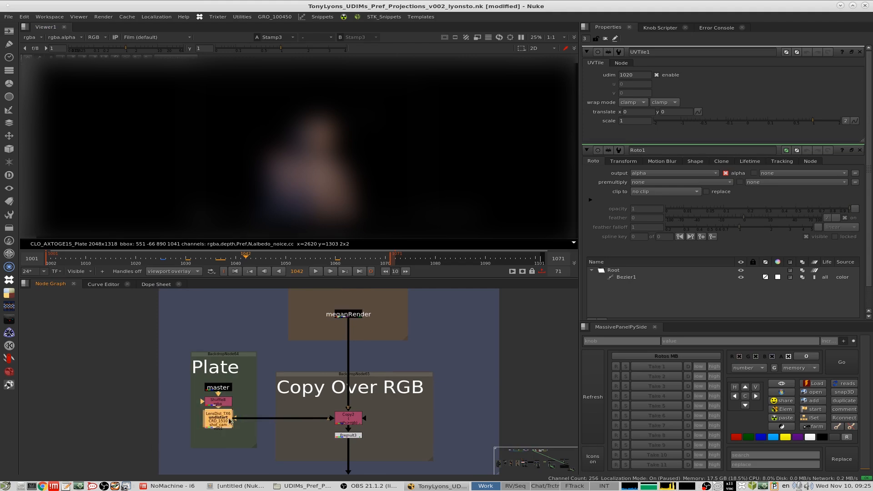
left_click_drag(252, 399, 156, 444)
key("1")
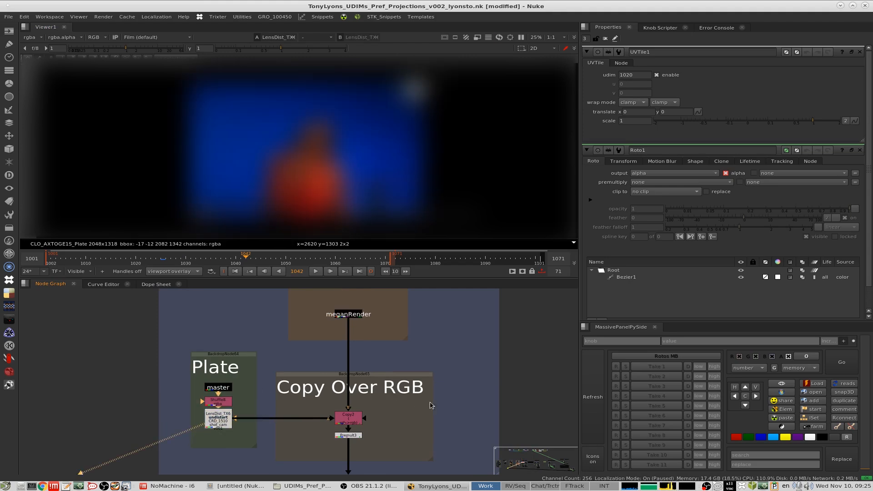
Open the properties of Copy2 in the Copy Over RGB group.
left_click(349, 416)
scroll(348, 416, "up", 5)
double_click(325, 408)
middle_click_drag(324, 409, 330, 378)
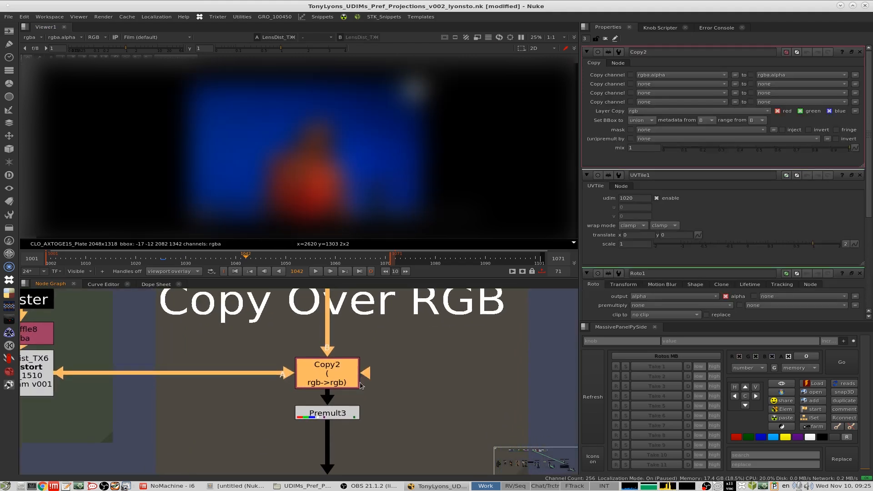
Display the Premult3 output in the viewer and close all open node properties.
left_click_drag(273, 442, 405, 385)
key("1")
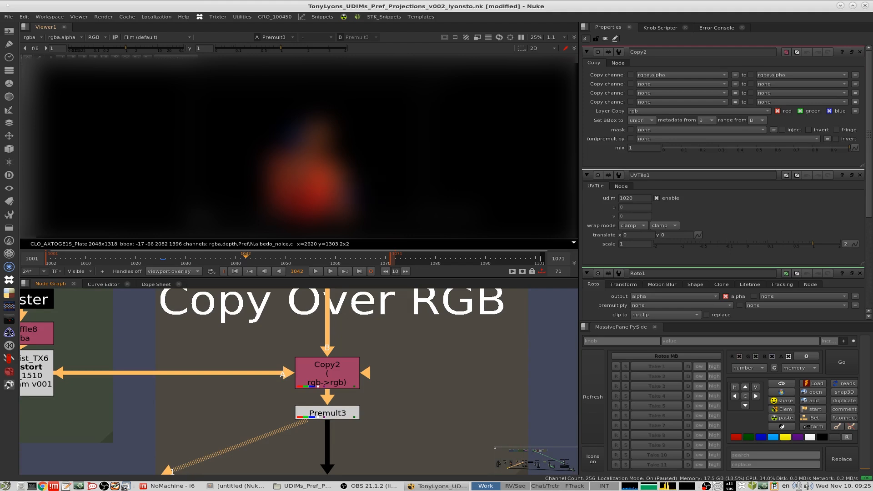
left_click(606, 38)
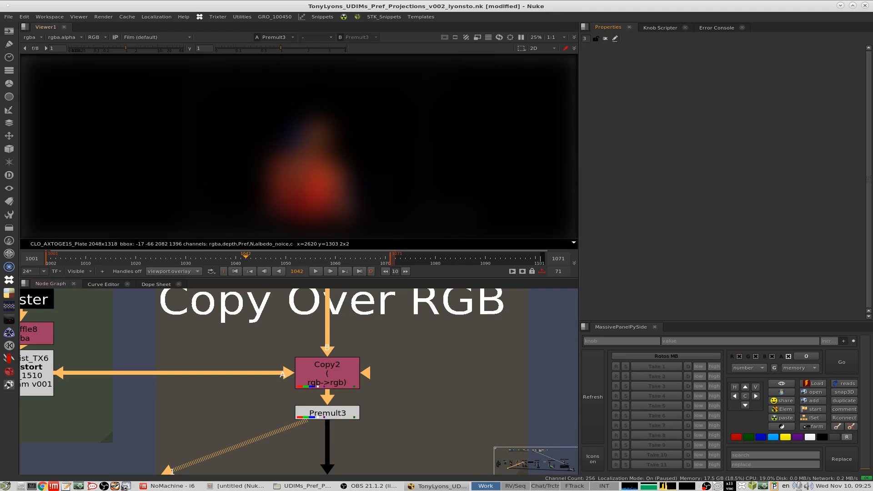
Enlarge the premultiplied plate texture in the viewer and scrub it to frame 1047.
scroll(318, 182, "up", 5)
left_click_drag(245, 257, 271, 258)
scroll(332, 324, "down", 4)
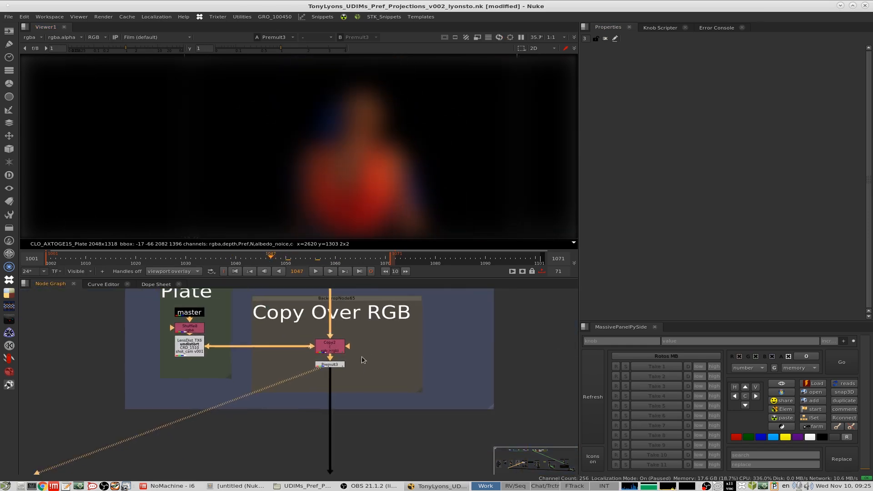
Display Unpremult1 of the Unpremult All Channels group in the viewer.
left_click(331, 364)
scroll(371, 313, "down", 5)
middle_click_drag(353, 348, 351, 340)
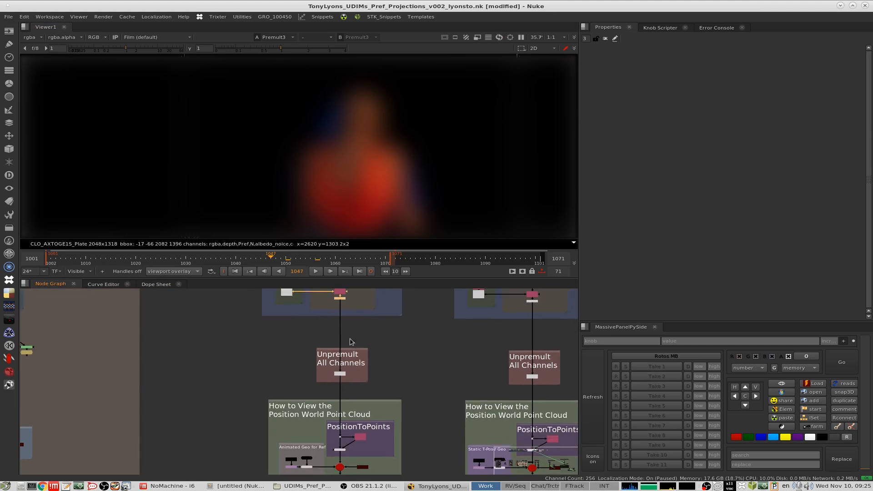
scroll(352, 339, "up", 2)
scroll(339, 391, "up", 4)
left_click(336, 372)
key("1")
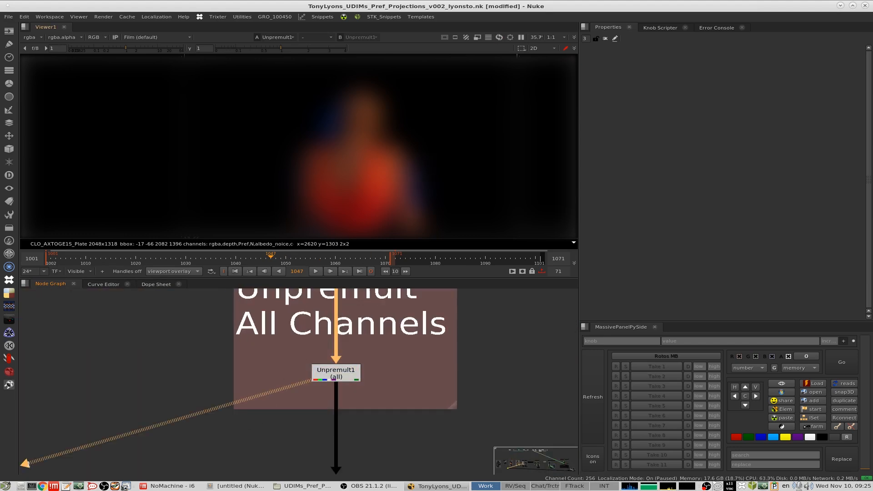
Display the P pass from Shuffle9 in the PositionToPoints group of the animated-geo setup in the viewer.
scroll(433, 186, "up", 7)
middle_click_drag(432, 187, 502, 191)
scroll(405, 360, "down", 5)
middle_click_drag(415, 442, 393, 348)
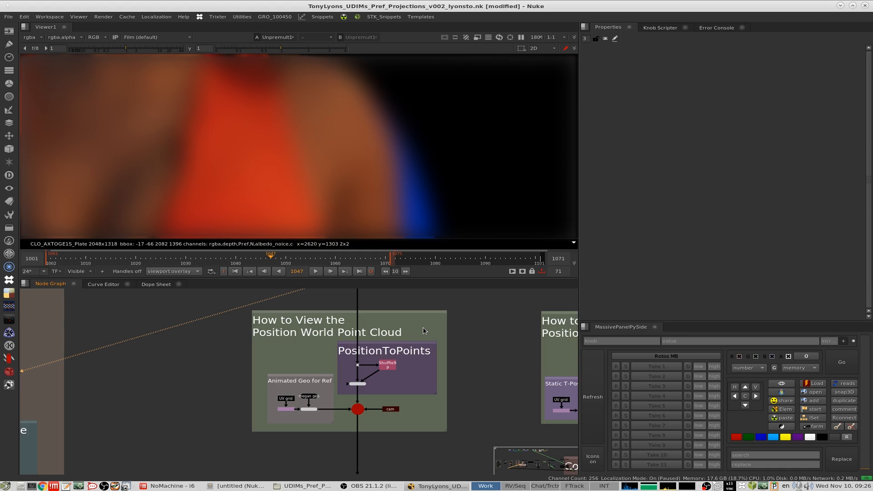
scroll(359, 364, "up", 5)
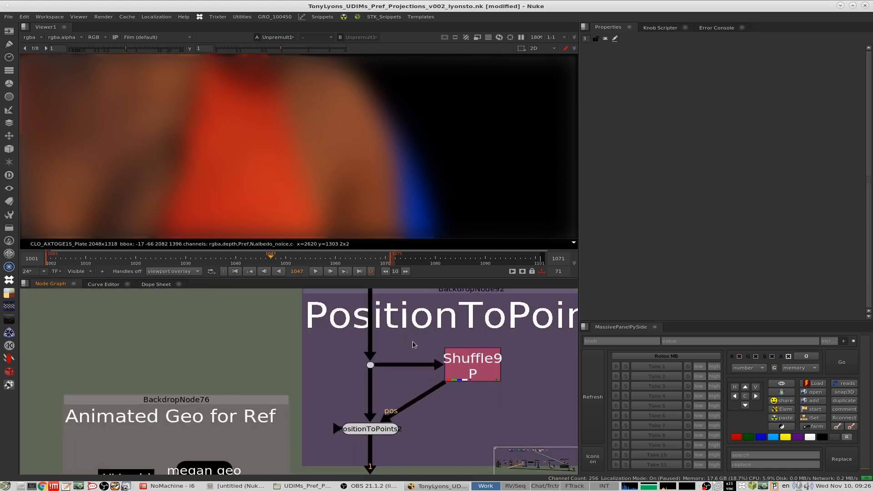
middle_click_drag(375, 318, 318, 322)
mouse_move(311, 428)
left_mouse_down()
mouse_move(310, 418)
mouse_move(326, 418)
mouse_move(318, 420)
left_mouse_up()
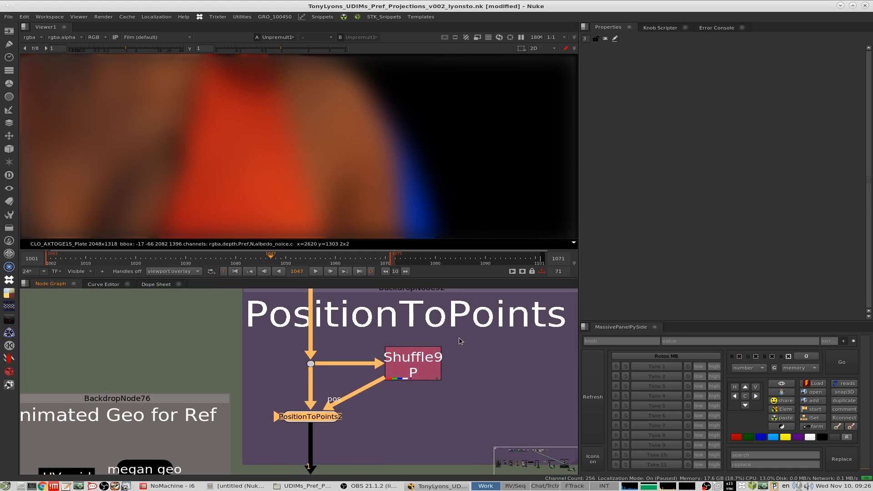
left_click(413, 363)
key("1")
mouse_move(408, 375)
left_mouse_down()
mouse_move(416, 375)
mouse_move(409, 371)
left_mouse_up()
left_click(457, 346)
left_click(416, 372)
left_click(451, 384)
left_click_drag(509, 324, 354, 412)
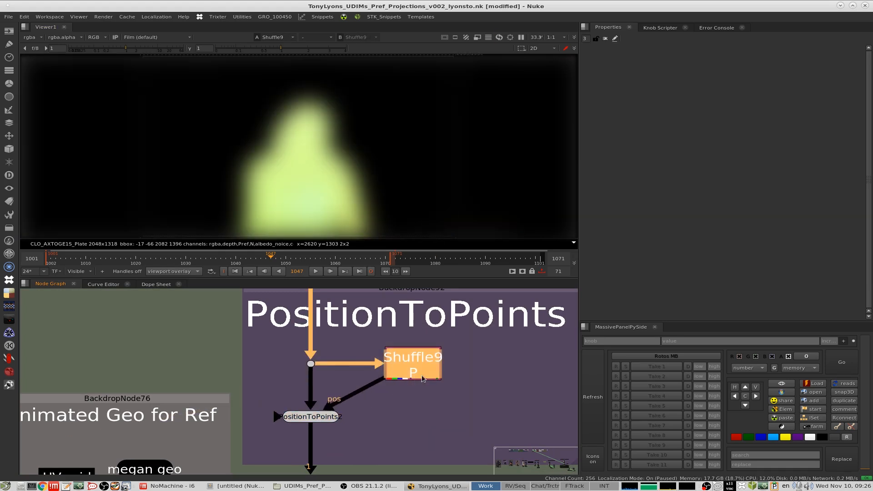
Display the PositionToPoints2 output in the viewer as a 3D point cloud.
middle_click_drag(424, 403, 440, 382)
left_click_drag(480, 372, 346, 396)
key("1")
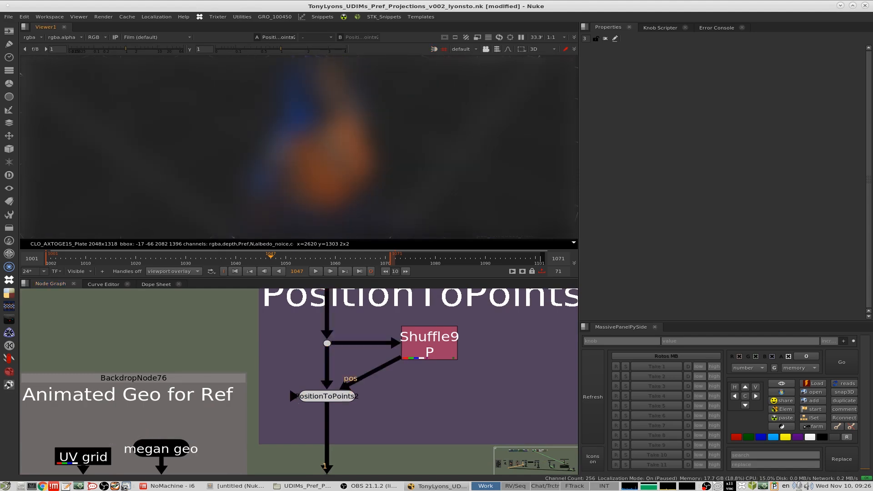
Display Scene1 in the viewer, combining the point cloud with the animated reference geometry and the camera.
middle_click_drag(361, 355, 381, 320)
scroll(382, 320, "down", 5)
scroll(369, 358, "up", 3)
left_click_drag(387, 350, 322, 385)
key("1")
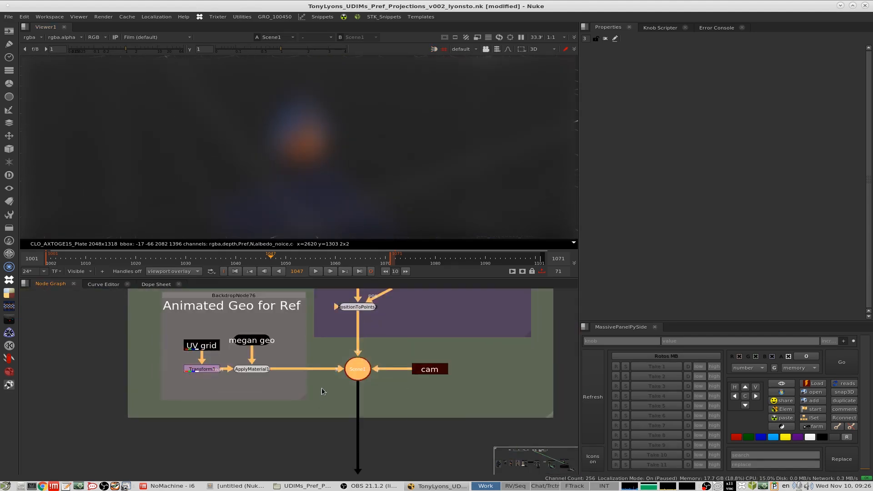
left_click(321, 385)
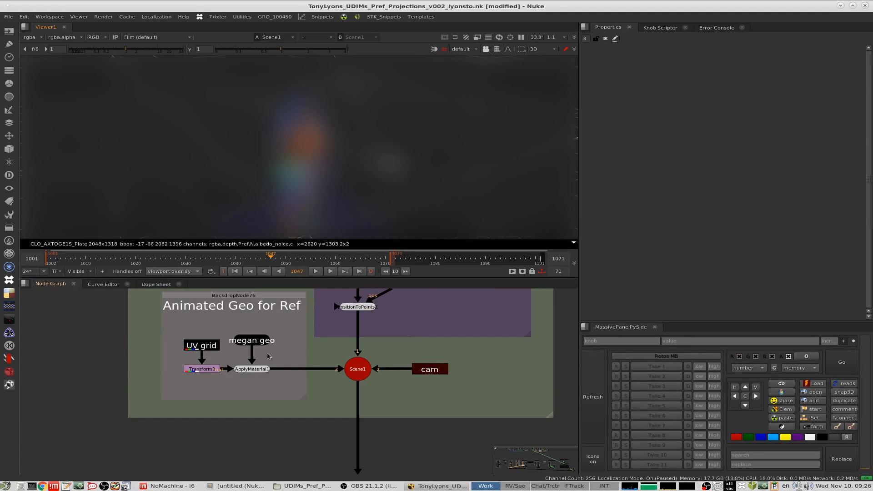
Inspect the point cloud against the animated megan geo up close and scrub Scene1 to frame 1049.
middle_click_drag(263, 344, 268, 342)
left_click_drag(267, 339, 268, 335)
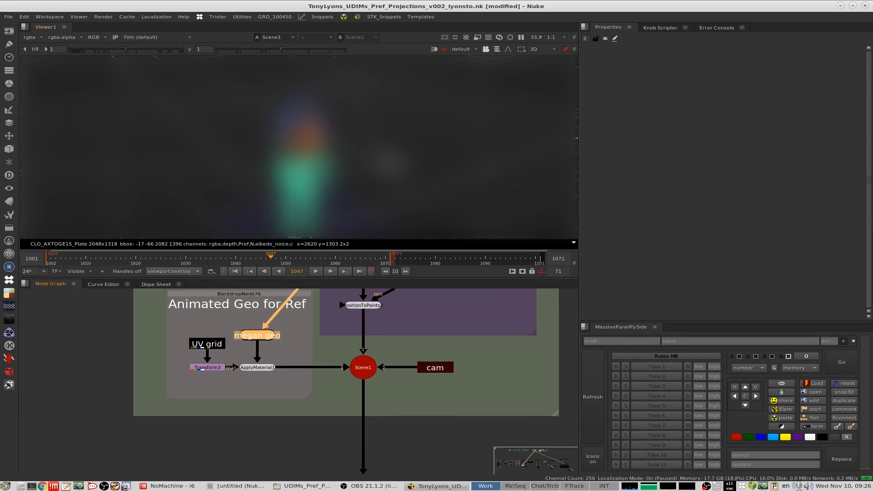
left_click(337, 205)
left_click_drag(337, 205, 318, 200, "ctrl")
scroll(339, 139, "up", 3)
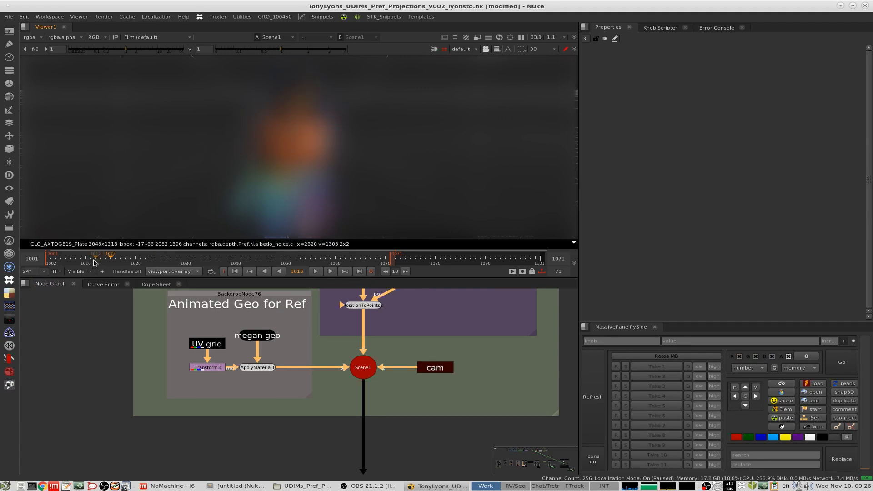
left_click(120, 260)
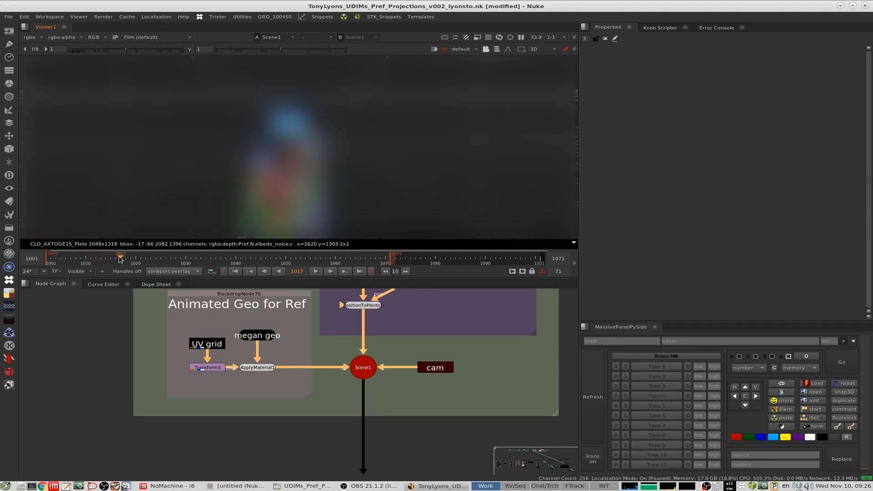
left_click_drag(120, 259, 152, 258)
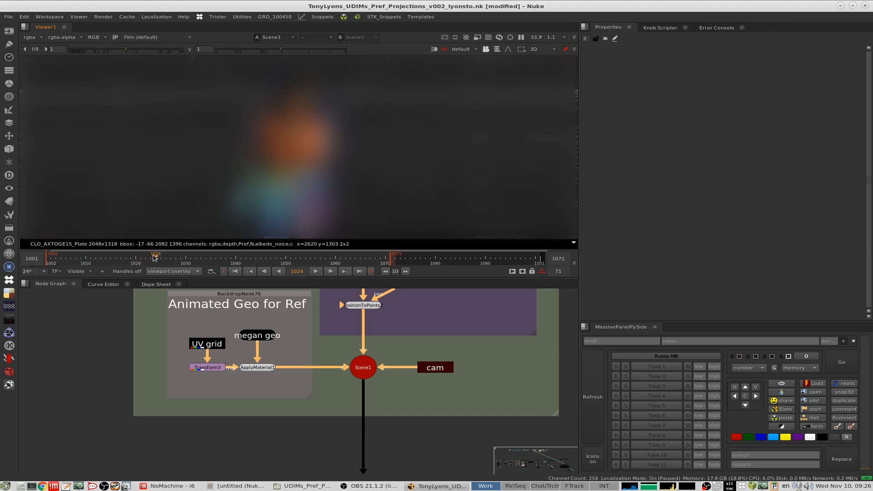
left_click_drag(193, 259, 216, 260)
left_click(105, 258)
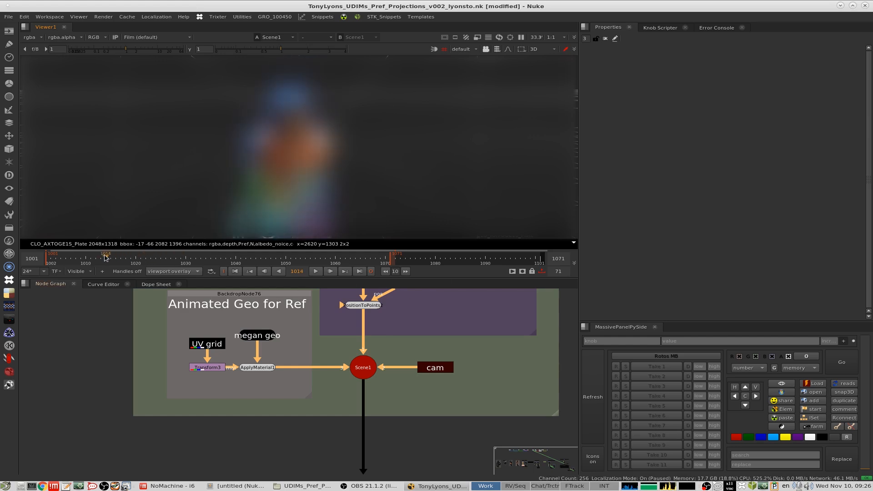
left_click_drag(106, 258, 292, 250)
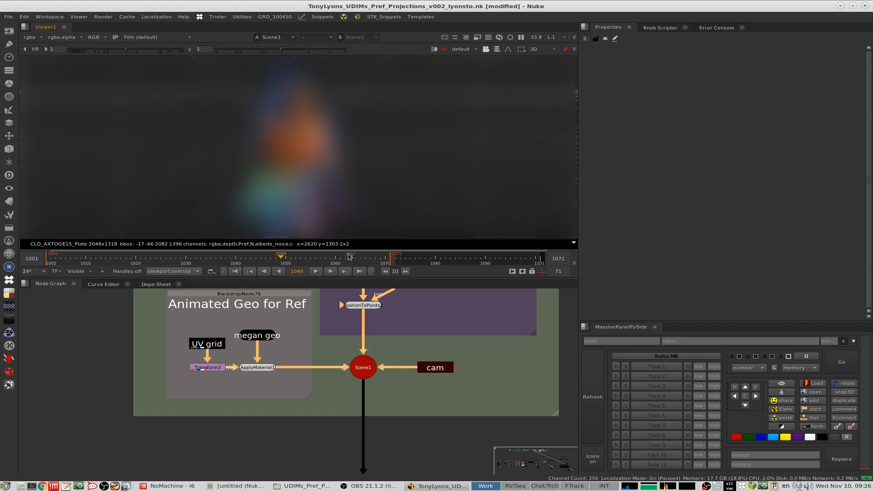
Go to the static T-pose point cloud setup and select Shuffle11 Pref in its PositionToPoints group.
scroll(419, 334, "down", 5)
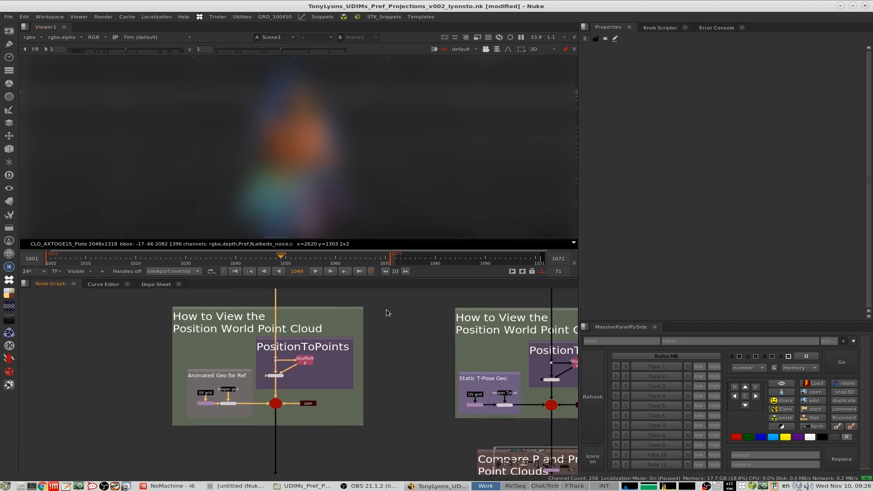
middle_click_drag(479, 307, 419, 410)
scroll(419, 402, "down", 2)
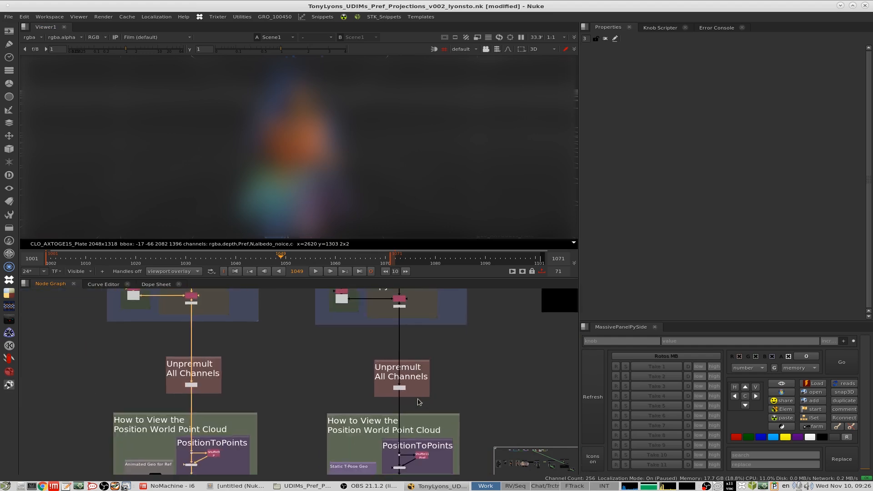
middle_click_drag(427, 461, 423, 399)
scroll(424, 401, "up", 5)
left_click(403, 375)
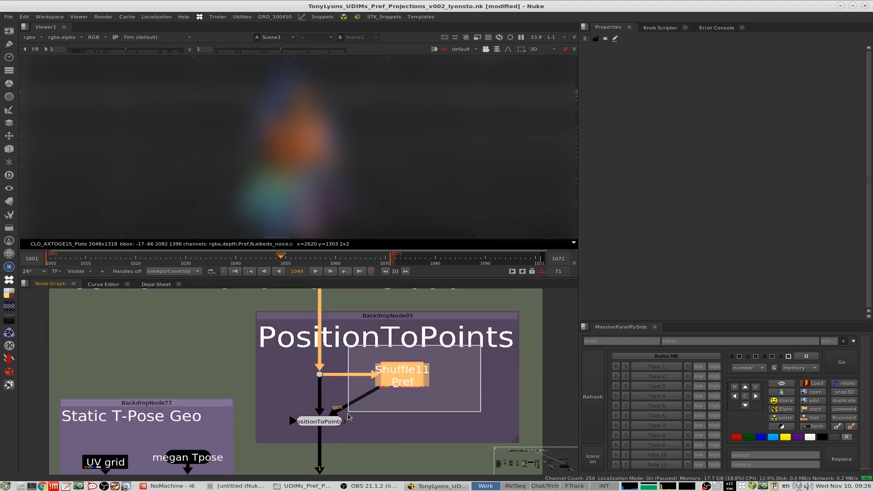
left_click_drag(402, 377, 402, 382)
middle_click_drag(402, 380, 406, 355)
mouse_move(414, 355)
left_mouse_down()
mouse_move(425, 355)
mouse_move(417, 354)
left_mouse_up()
left_click_drag(477, 319, 363, 383)
left_click(444, 380)
Display the PositionToPoints3 output of the Pref setup in the viewer.
left_click(338, 396)
key("1")
left_click(444, 307)
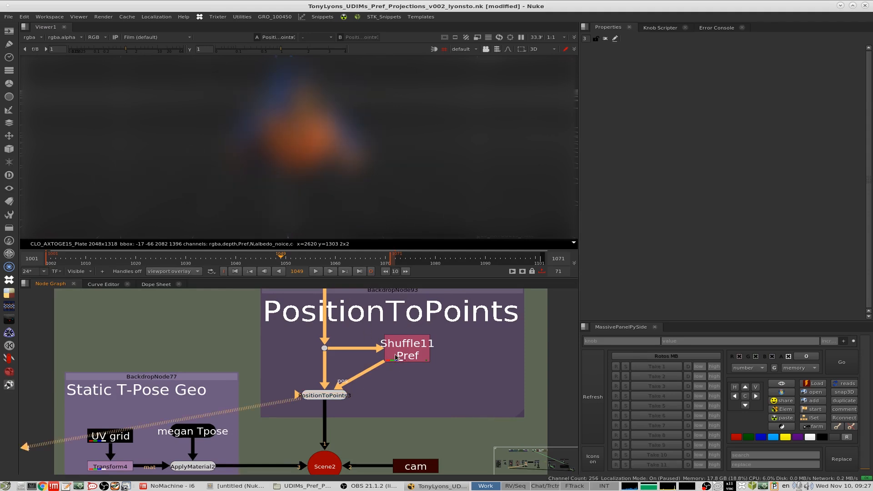
Display the plate image at Dot2, followed by the Pref pass from Shuffle11.
key("ctrl+z")
scroll(358, 333, "down", 6)
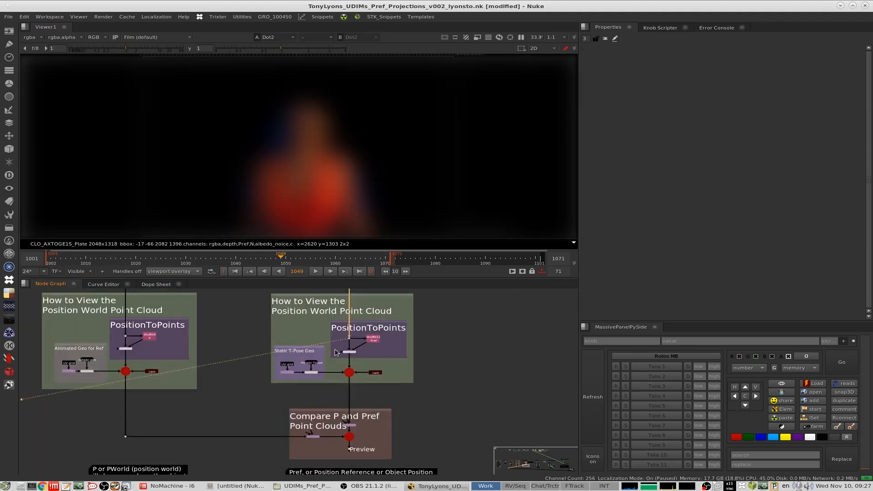
middle_click_drag(355, 325, 576, 384)
scroll(354, 385, "up", 4)
left_click(347, 404)
key("1")
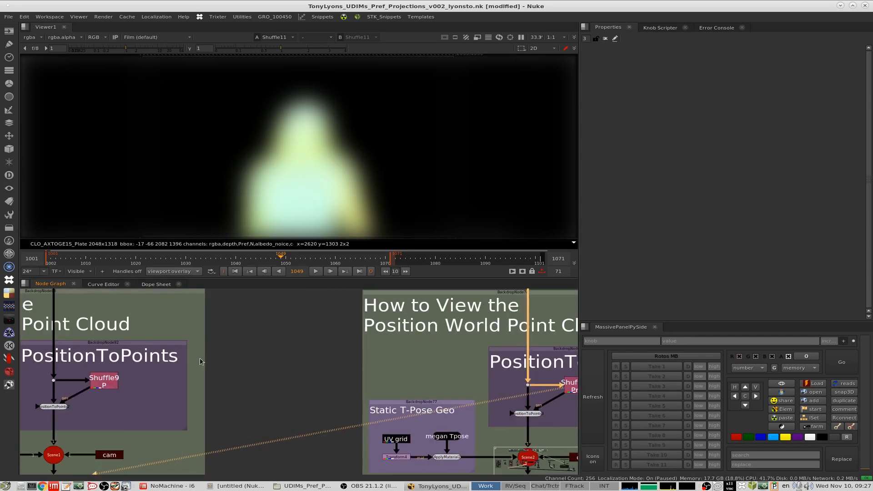
Compare Shuffle9 P with Shuffle11 Pref at a viewer gain of 0.038, and reset the gain to 1.
left_click(104, 381)
key("1")
left_click(80, 49)
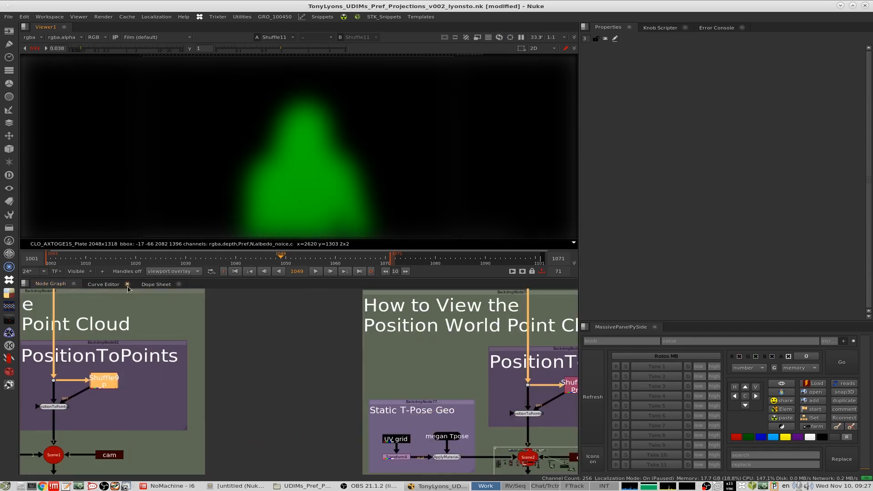
left_click_drag(164, 366, 68, 410)
middle_click_drag(441, 327, 323, 309)
left_click(459, 367)
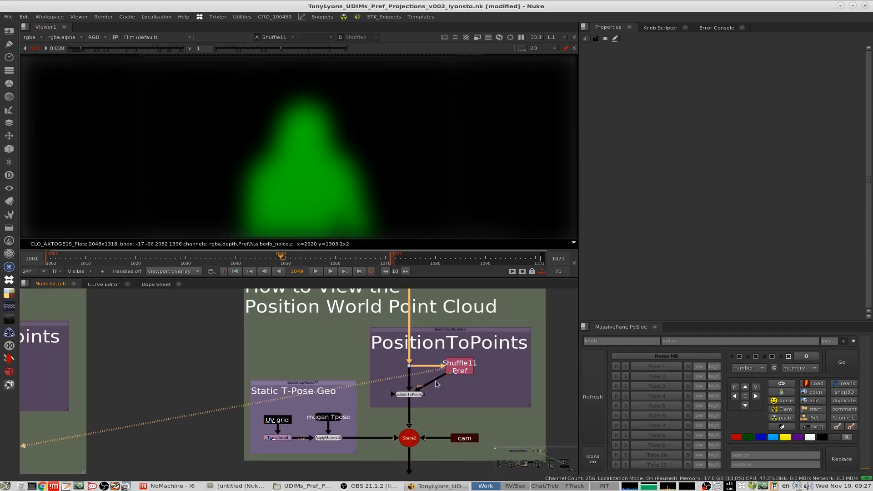
key("1")
middle_click_drag(427, 348, 407, 331)
scroll(407, 331, "up", 3)
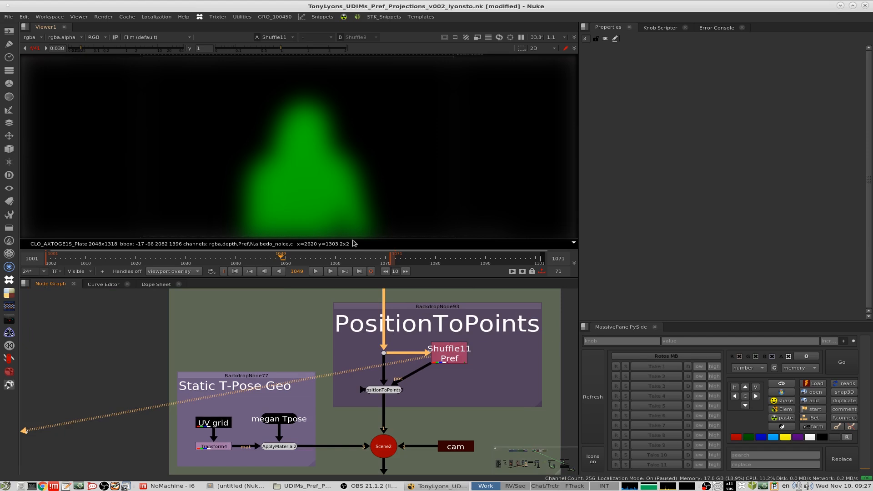
left_click(156, 48, "ctrl")
Display Scene2 of the static T-pose setup in the viewer and go to frame 1030.
middle_click_drag(461, 377, 450, 350)
left_click(382, 362)
mouse_move(403, 369)
middle_mouse_down()
mouse_move(427, 332)
mouse_move(401, 366)
middle_mouse_up()
left_click(455, 330)
left_click(401, 326)
left_click_drag(413, 385, 345, 420)
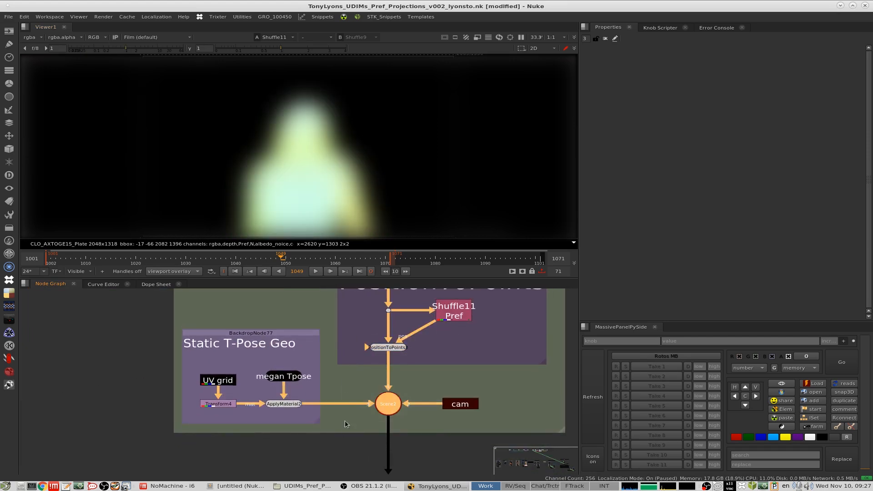
key("1")
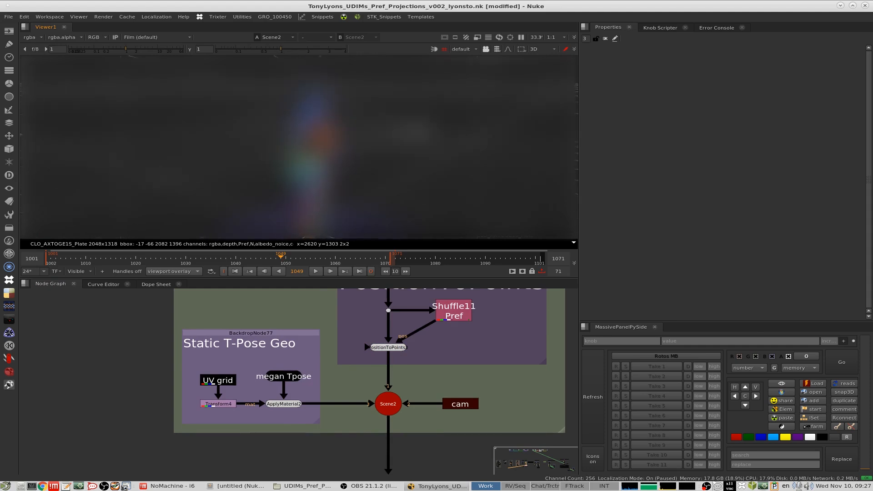
left_click(326, 262)
left_click(186, 261)
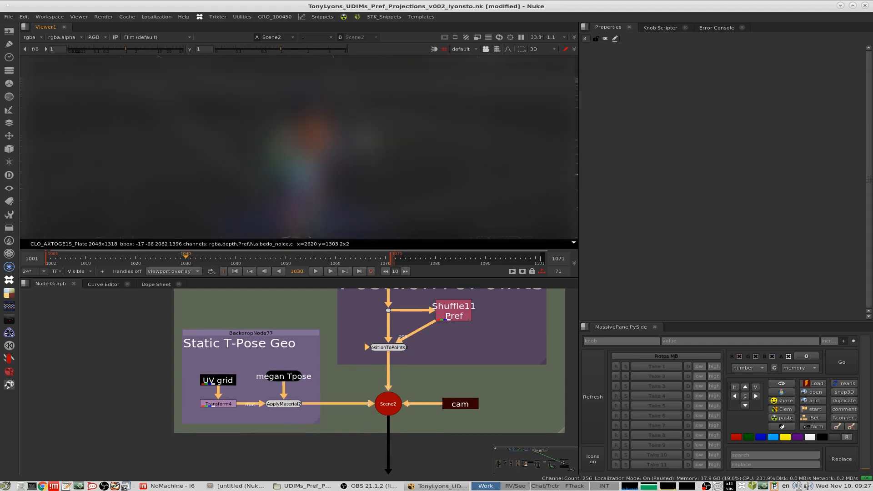
Display the plate image at Dot2 above PositionToPoints3 and scrub to frame 1046.
middle_click_drag(406, 326, 398, 383)
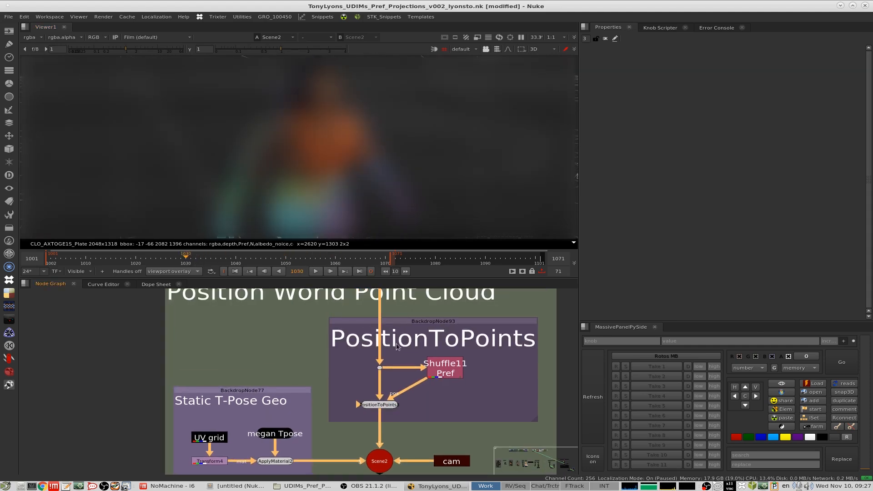
key("1")
left_click_drag(186, 262, 265, 261)
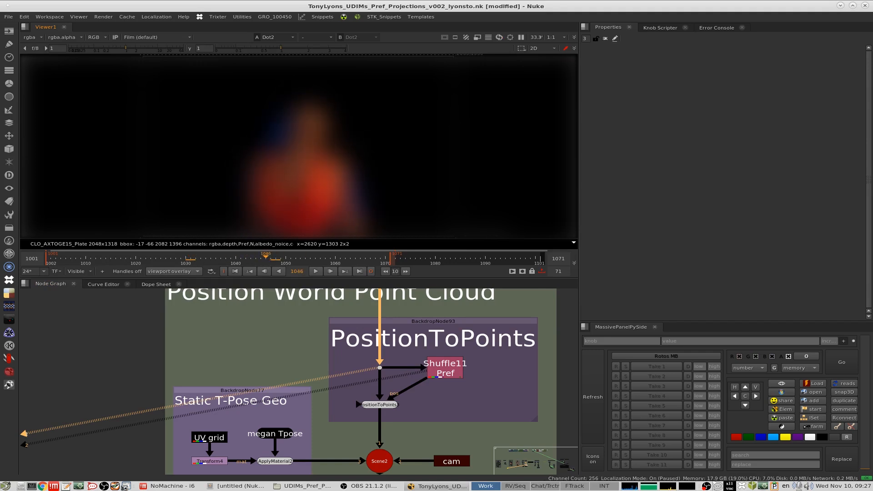
middle_click_drag(407, 359, 398, 336)
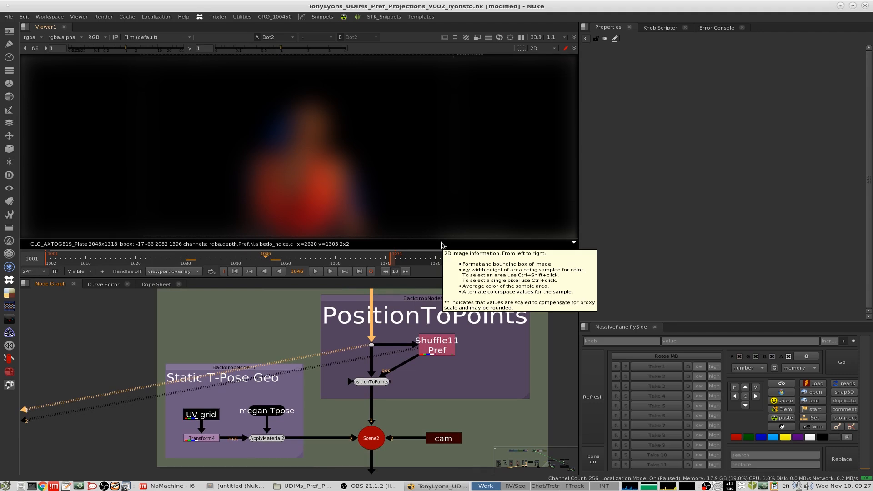
Display PositionToPoints3 and Scene2, frame the T-pose figure in the 3D view and scrub to frame 1033.
left_click_drag(302, 363, 404, 394)
key("1")
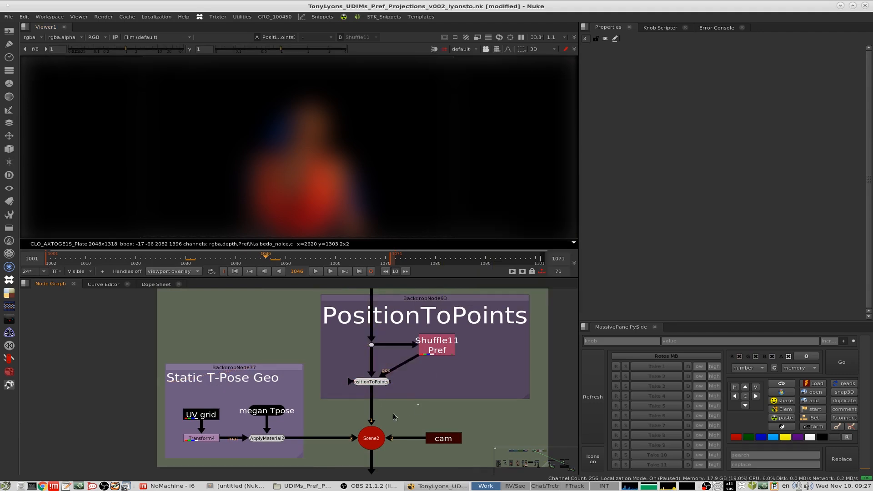
left_click(374, 436)
key("1")
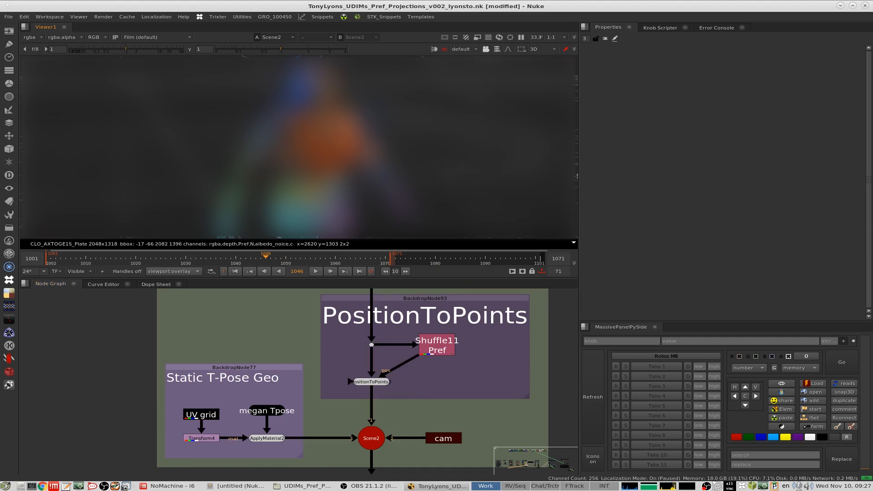
middle_click_drag(325, 141, 283, 175)
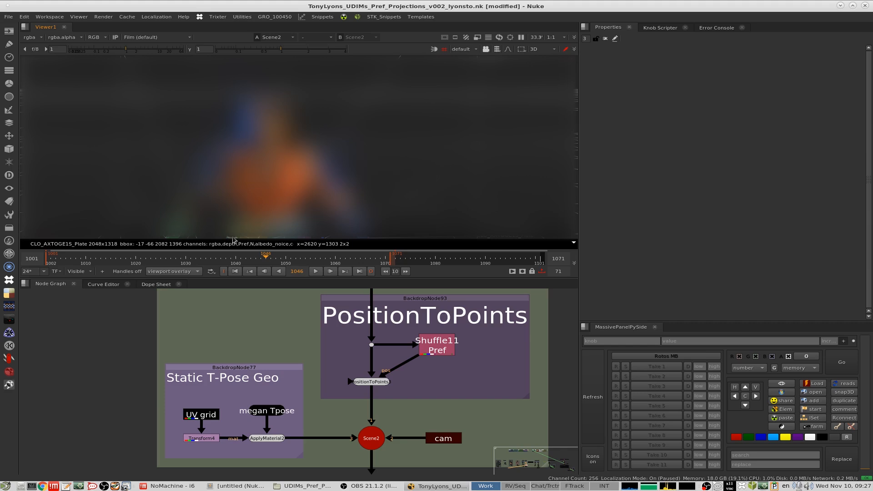
left_click_drag(251, 256, 201, 256)
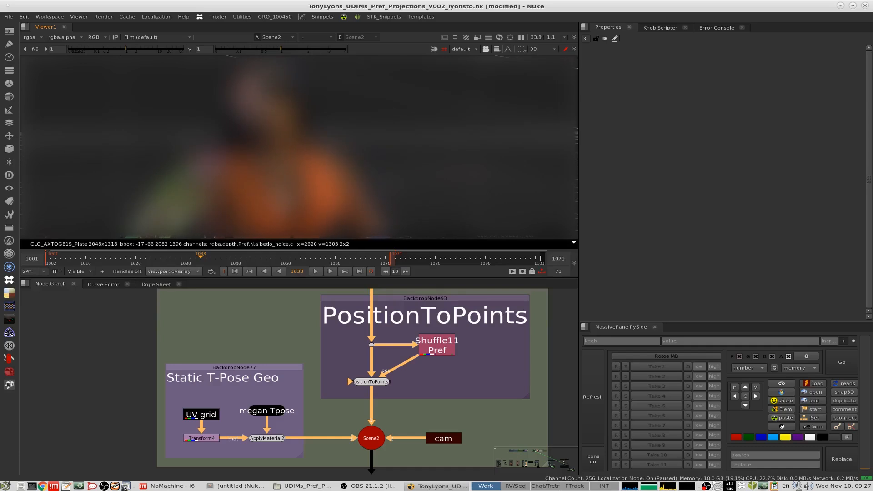
Compare the plate image at Dot2 with the Scene2 point cloud and go to frame 1034.
left_click(372, 345)
key("1")
left_click_drag(444, 386, 367, 451)
key("1")
left_click(204, 260)
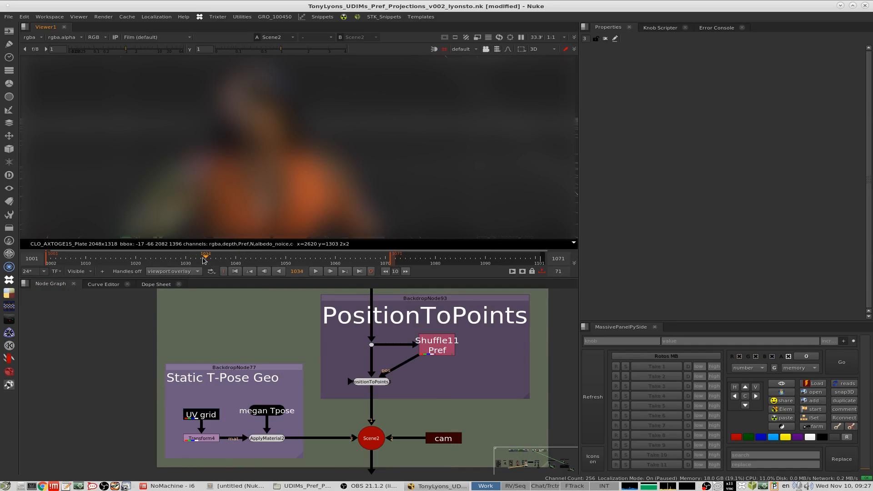
Disconnect ApplyMaterial2 from Scene2 and scrub the remaining Pref point cloud to frame 1030.
left_click_drag(204, 260, 181, 259)
left_click_drag(335, 435, 322, 416)
mouse_move(200, 260)
left_mouse_down()
mouse_move(257, 261)
mouse_move(201, 262)
left_mouse_up()
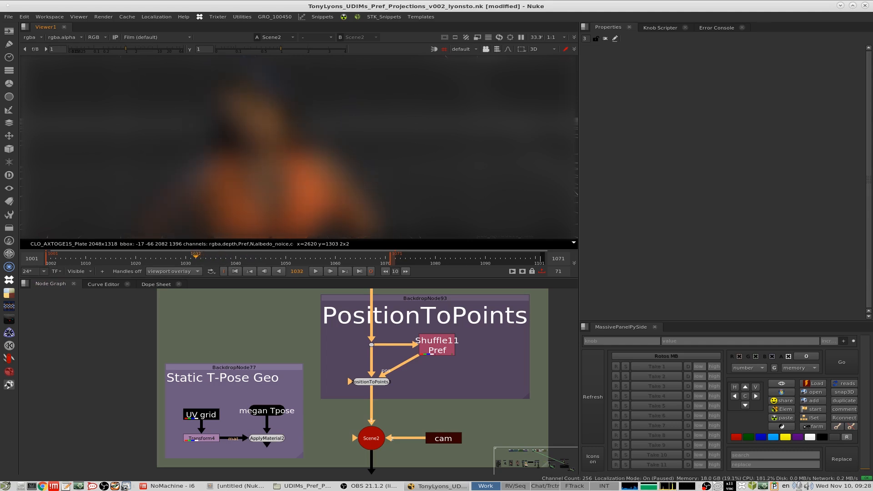
left_click_drag(321, 402, 428, 464)
left_click(185, 262)
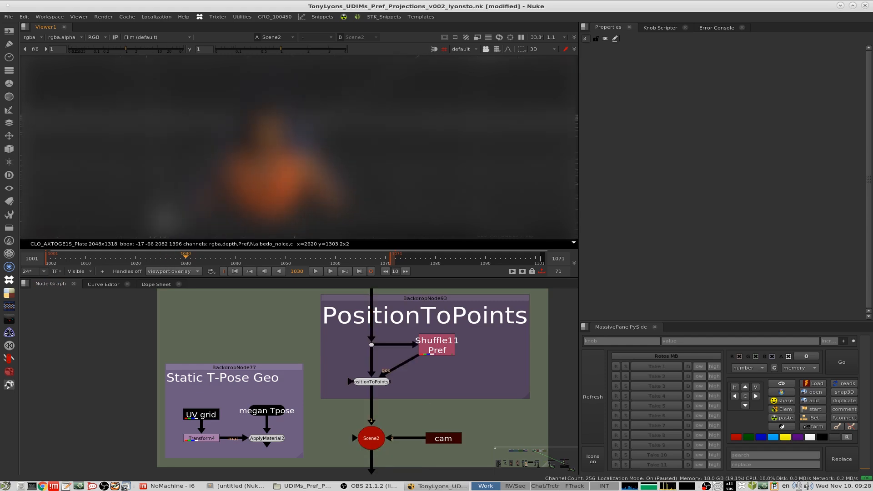
Scrub the Pref point cloud to frame 1042 and reconnect ApplyMaterial2 to Scene2.
left_click(130, 259)
left_click_drag(131, 260, 245, 261)
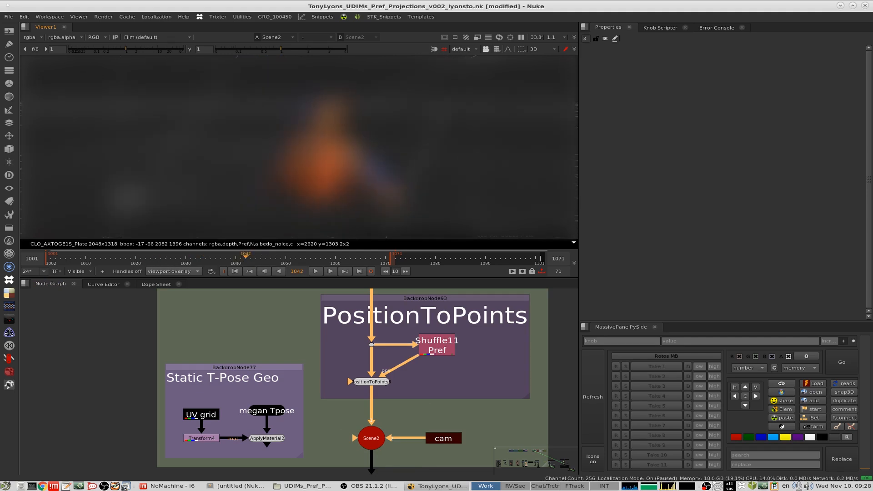
scroll(373, 319, "down", 4)
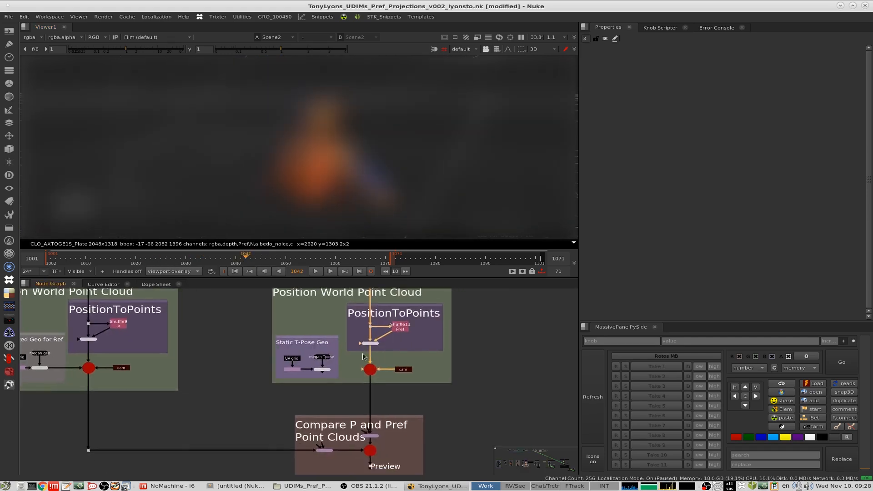
scroll(357, 359, "up", 4)
left_click_drag(366, 379, 284, 380)
middle_click_drag(437, 338, 405, 330)
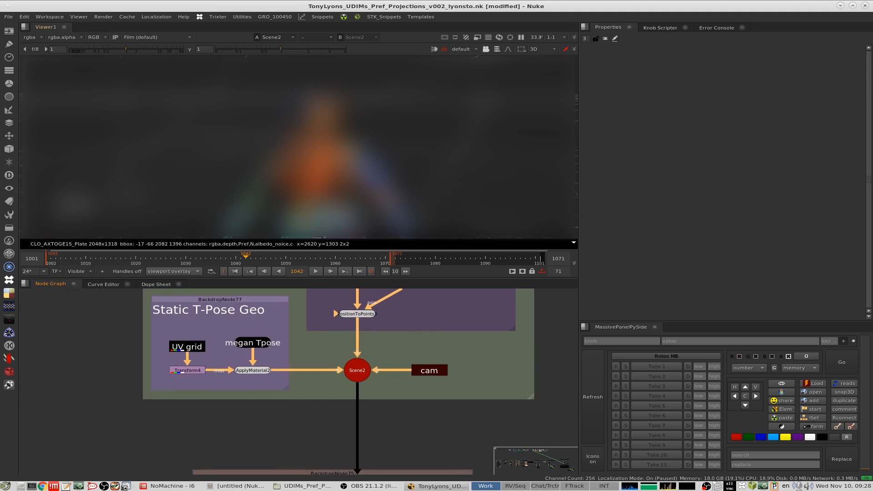
Display the Preview dot below Scene3 in the Compare P and Pref Point Clouds setup.
scroll(350, 327, "down", 5)
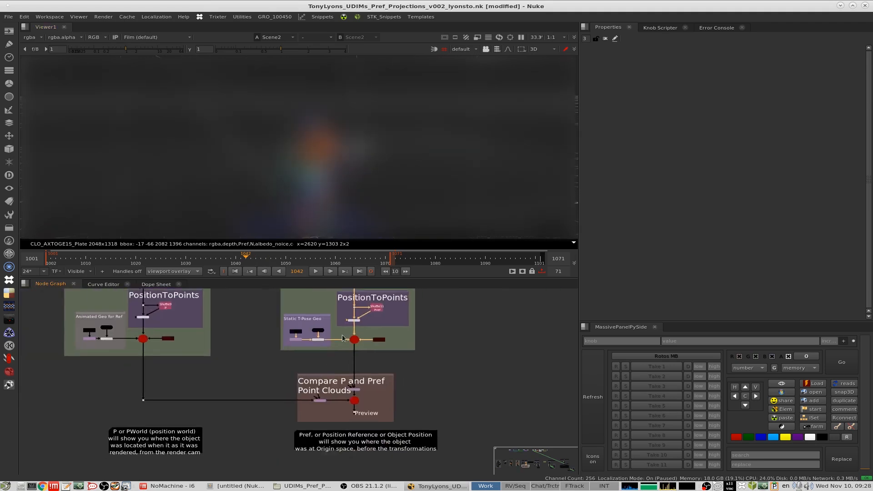
middle_click_drag(342, 392, 406, 362)
scroll(406, 362, "up", 5)
left_click(445, 410)
key("1")
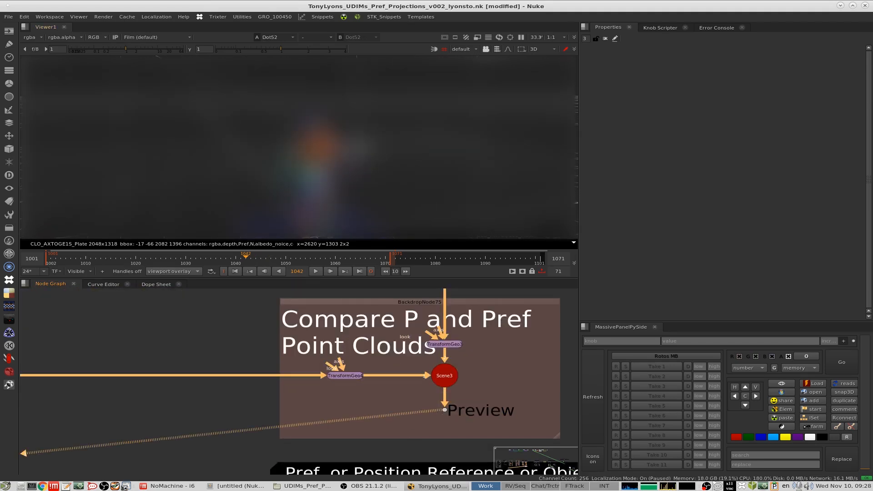
left_click_drag(522, 343, 443, 377)
left_click(318, 155)
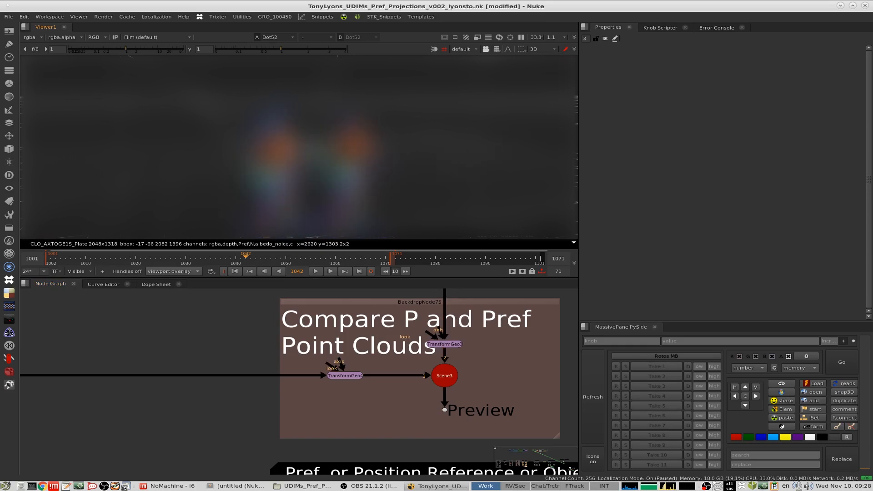
Frame the P and Pref point clouds side by side in the 3D view and go to frame 1044.
middle_click_drag(318, 154, 253, 143)
scroll(253, 143, "up", 4)
left_click(252, 258)
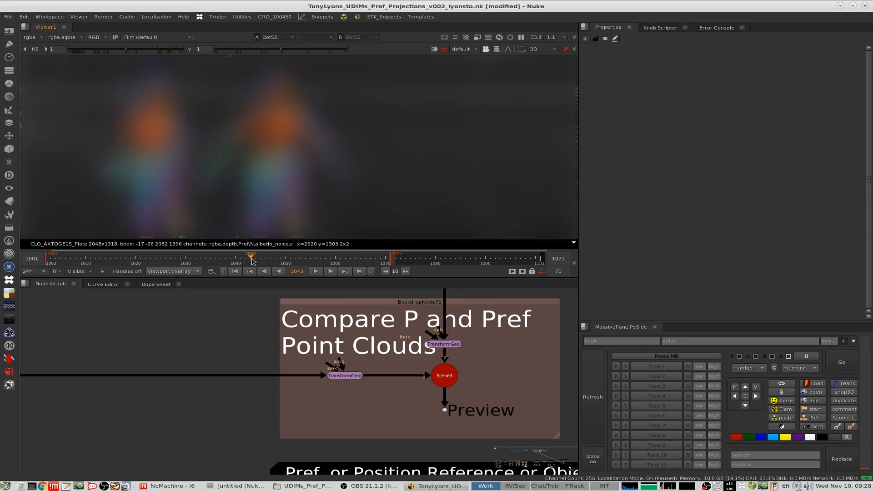
middle_click_drag(253, 143, 310, 169)
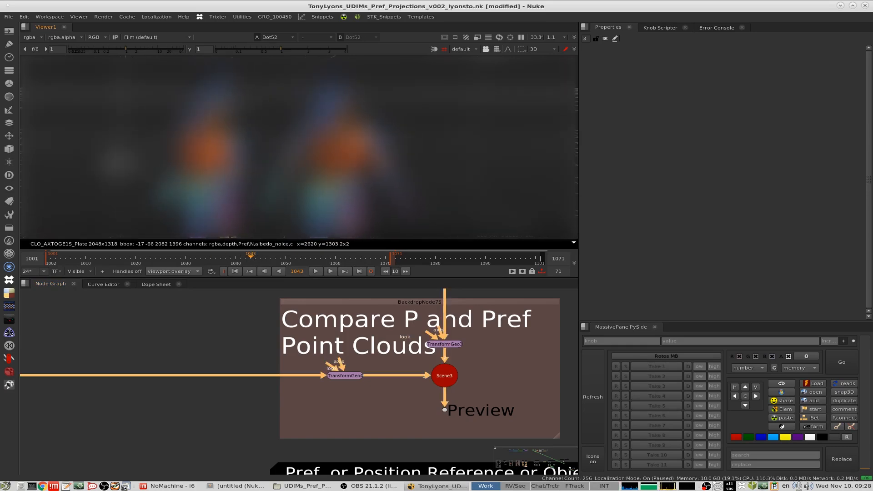
left_click(256, 260)
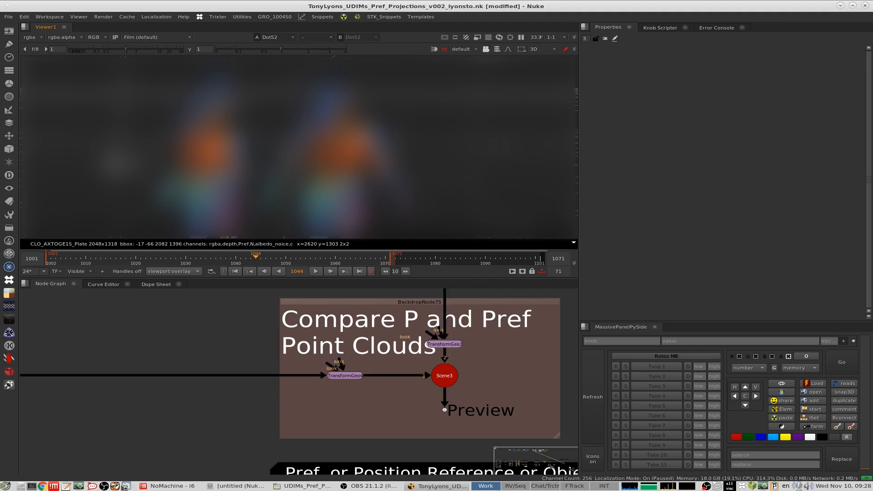
Clear the cache, go to frame 1043 and reframe the two compared point clouds.
left_click(103, 17)
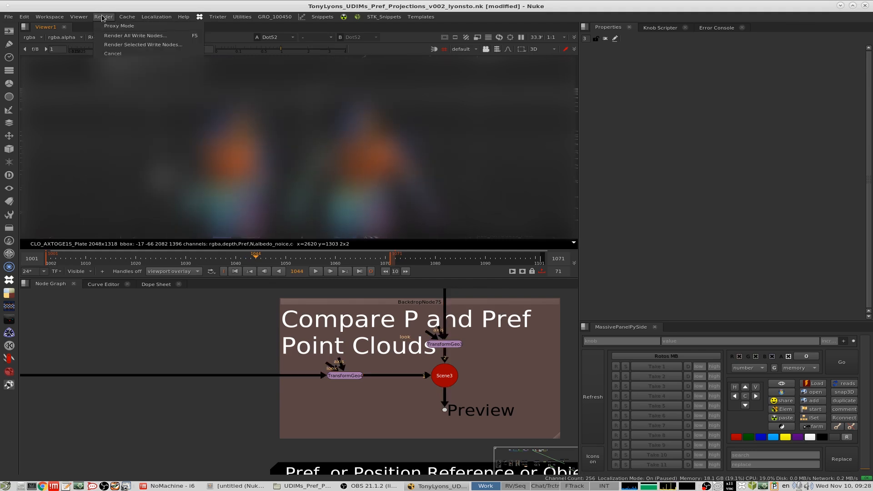
mouse_move(127, 19)
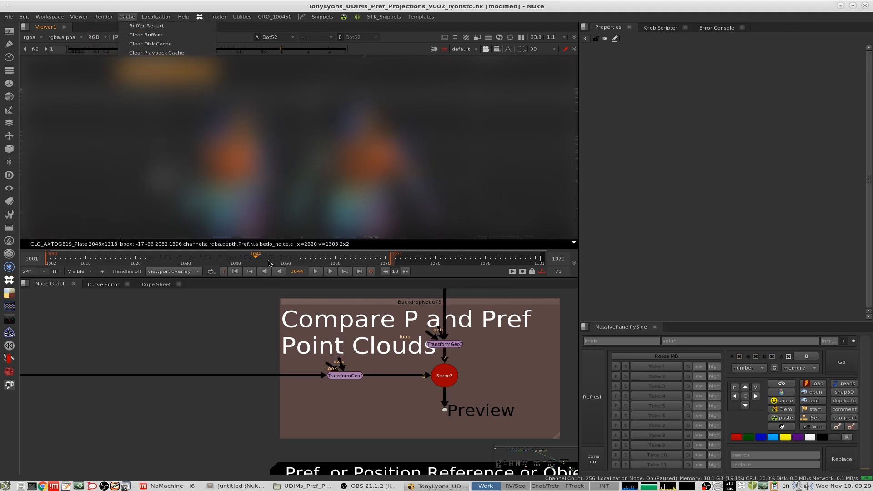
left_click(250, 263)
left_click_drag(364, 155, 227, 141, "ctrl")
scroll(298, 148, "down", 3)
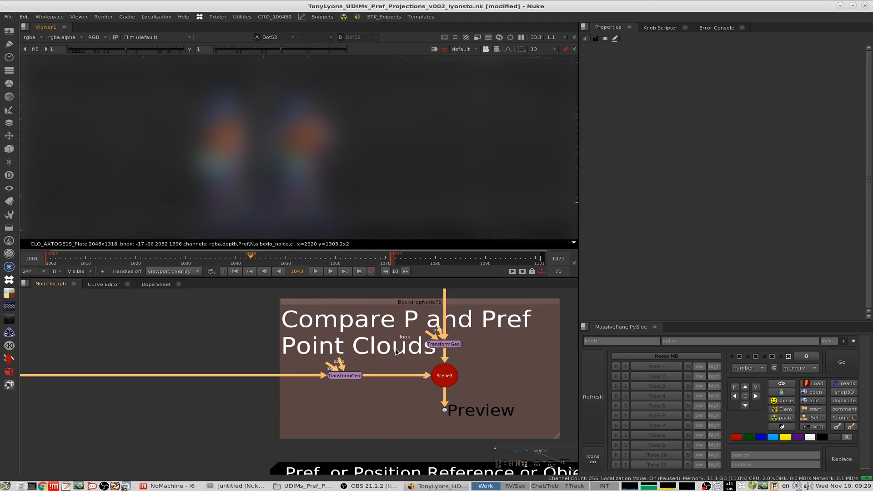
Examine the Compare P and Pref Point Clouds setup and the note on Position Reference below it.
middle_click_drag(410, 357, 347, 371)
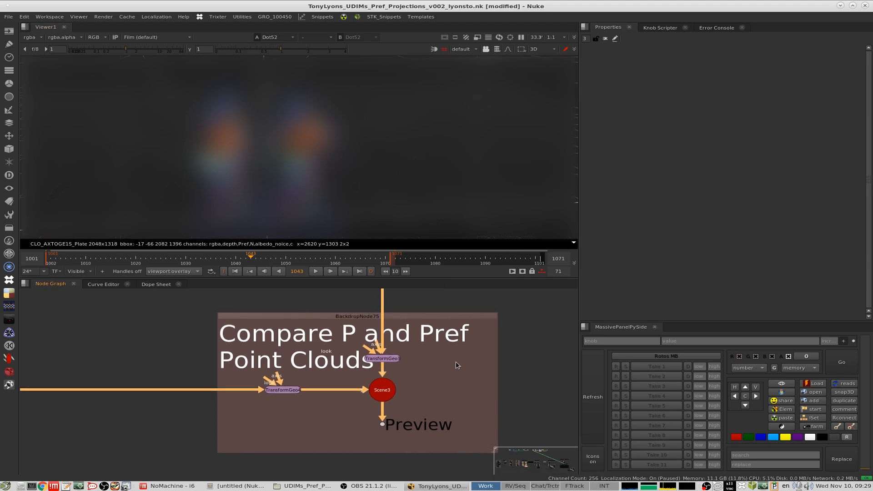
middle_click_drag(441, 360, 412, 384)
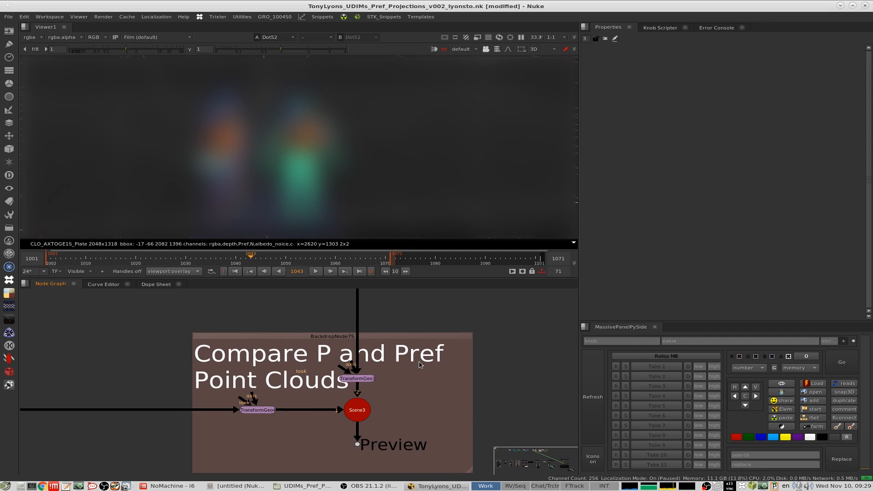
middle_click_drag(432, 346, 432, 295)
middle_click_drag(418, 386, 376, 358)
left_click(354, 322)
middle_click_drag(301, 159, 355, 176)
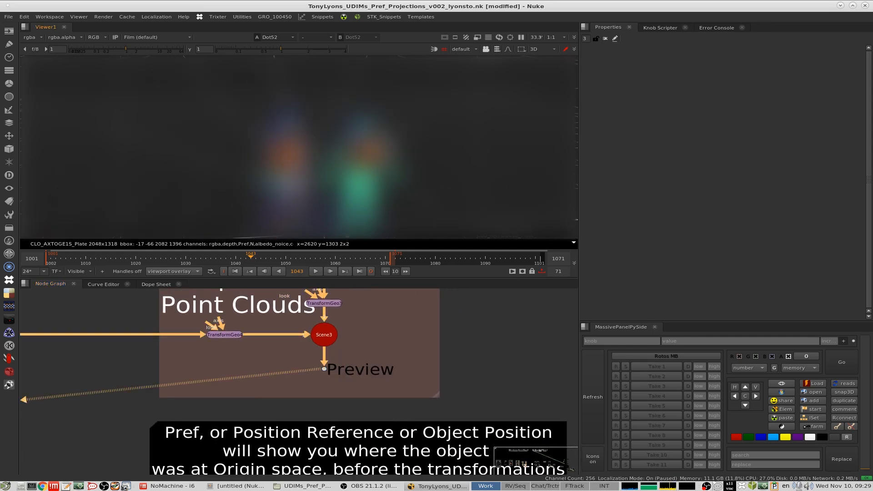
scroll(438, 356, "down", 4)
scroll(438, 355, "up", 2)
scroll(453, 351, "down", 4)
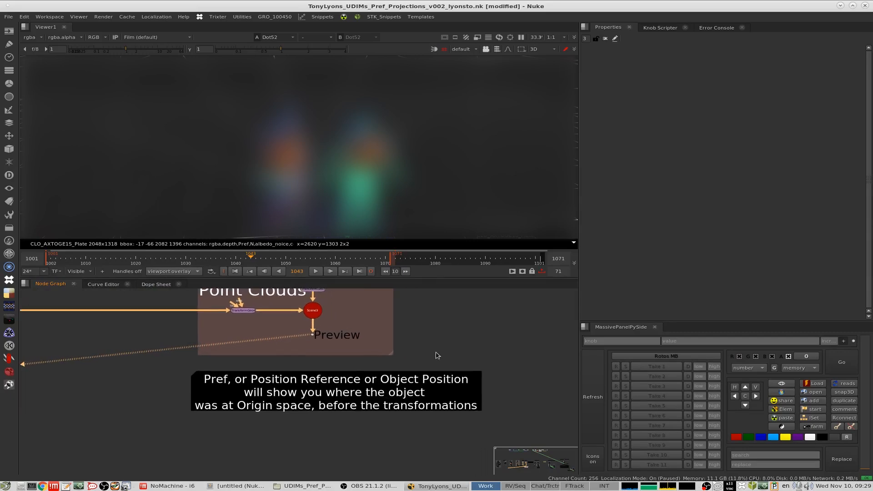
scroll(368, 383, "up", 3)
scroll(368, 383, "down", 3)
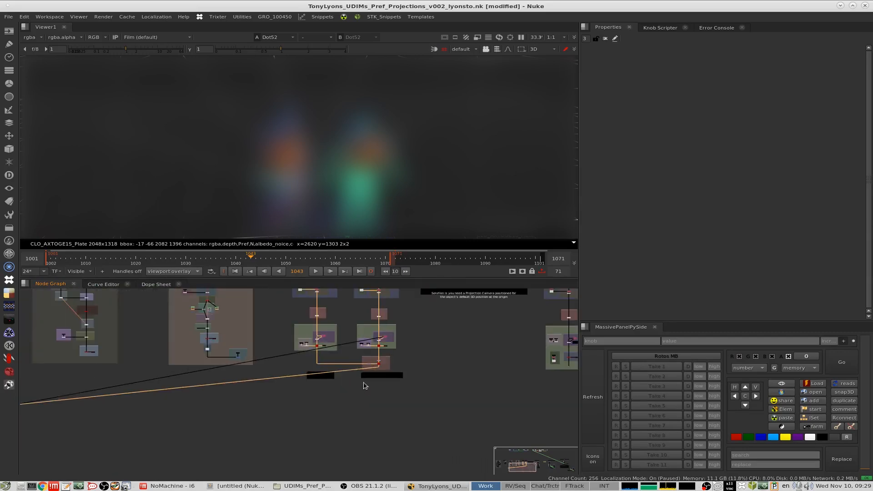
Read the note on P projecting with Position World, Position Reference and a Projection Camera.
scroll(355, 386, "up", 5)
scroll(332, 378, "down", 2)
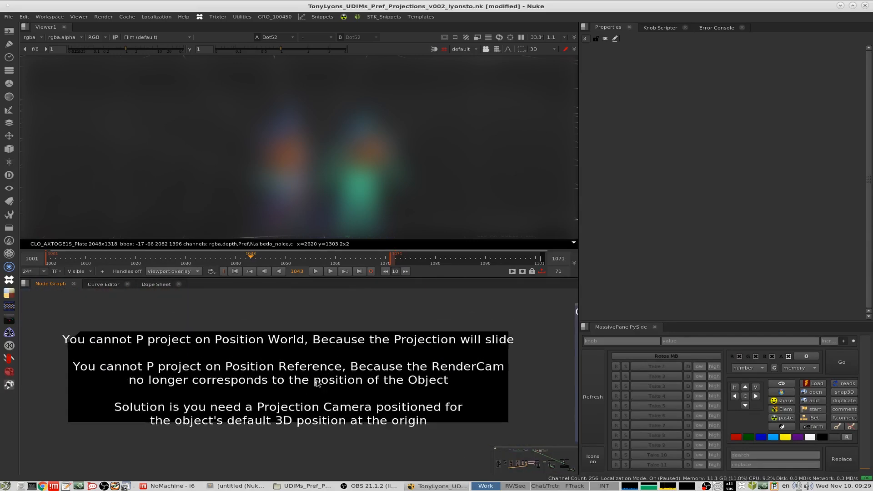
scroll(318, 379, "up", 2)
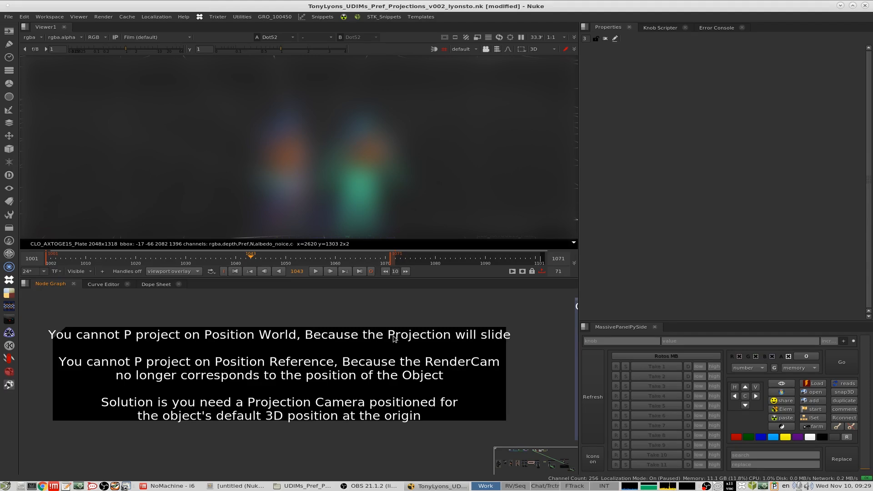
middle_click_drag(319, 374, 314, 367)
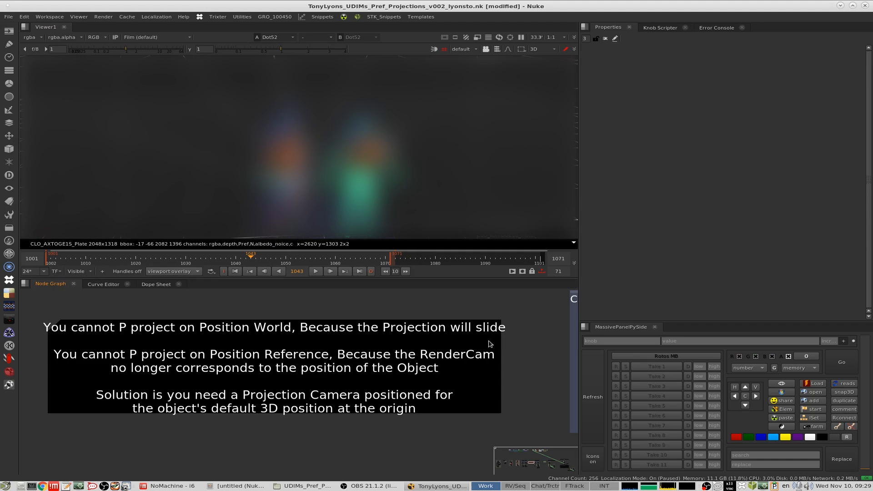
scroll(455, 348, "down", 3)
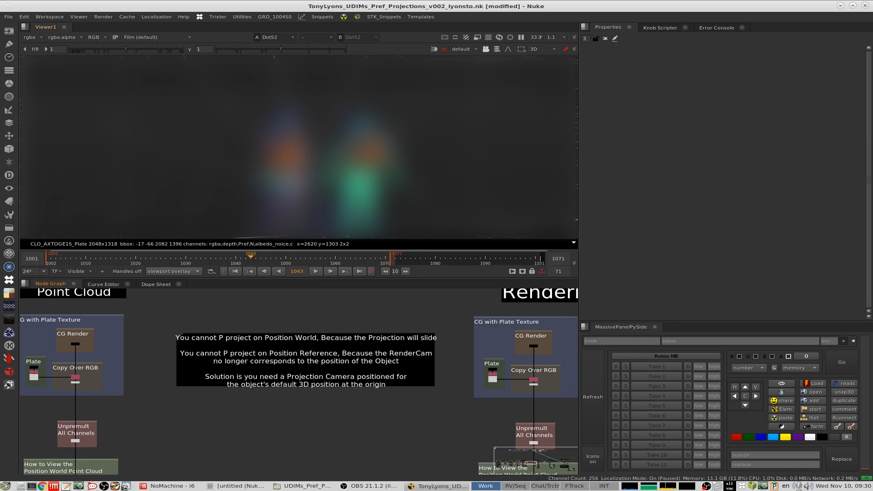
Display PositionToPoints4 from the first Rendering PointClouds setup and switch the viewer to 2D.
scroll(479, 355, "down", 5)
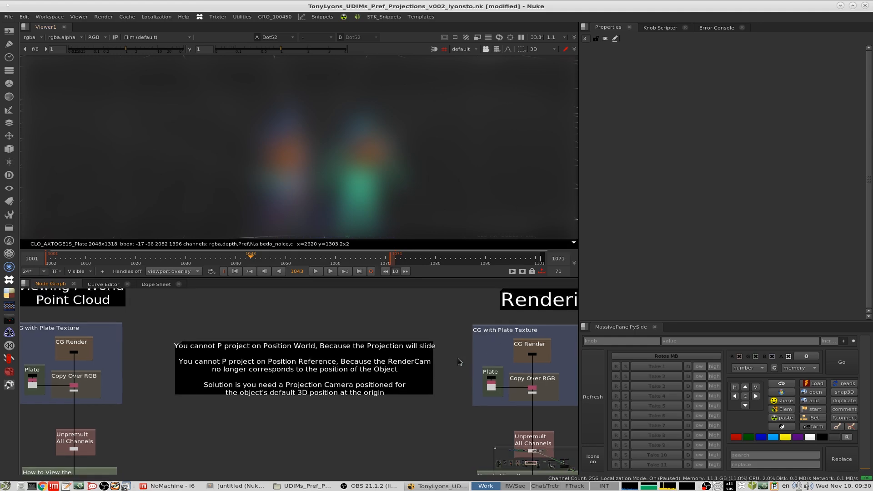
middle_click_drag(398, 347, 391, 368)
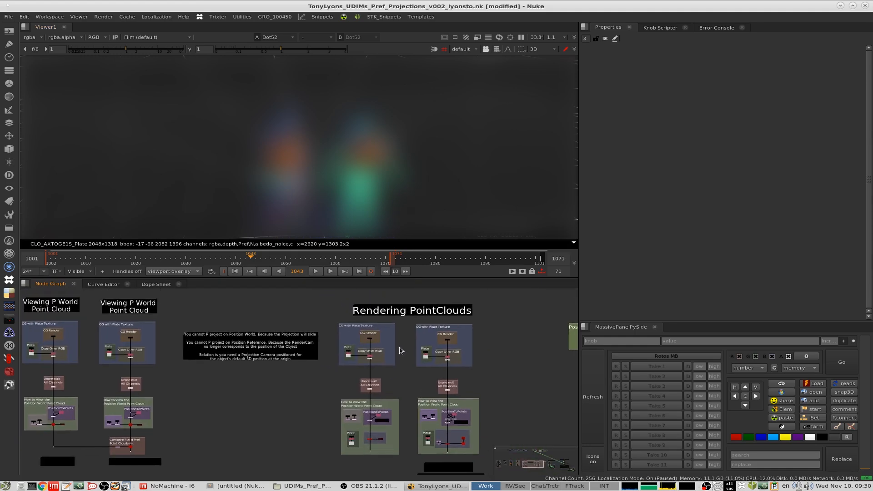
middle_click_drag(417, 334, 382, 338)
scroll(360, 380, "up", 8)
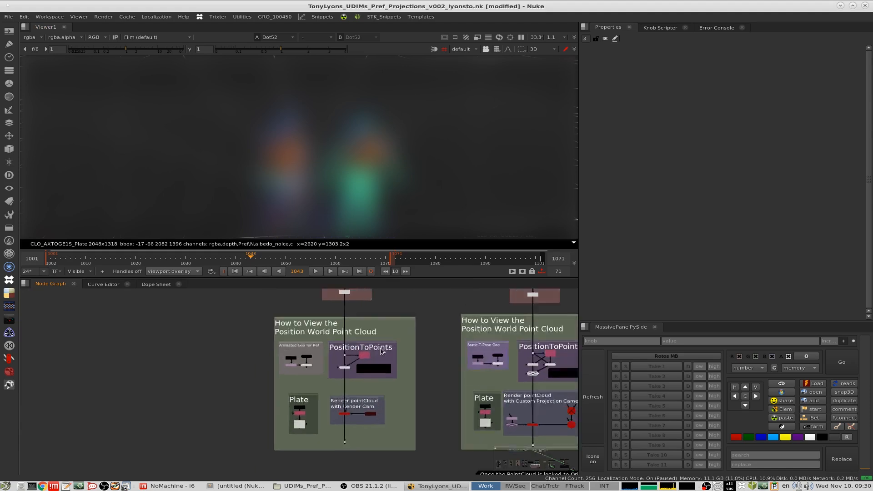
key("1")
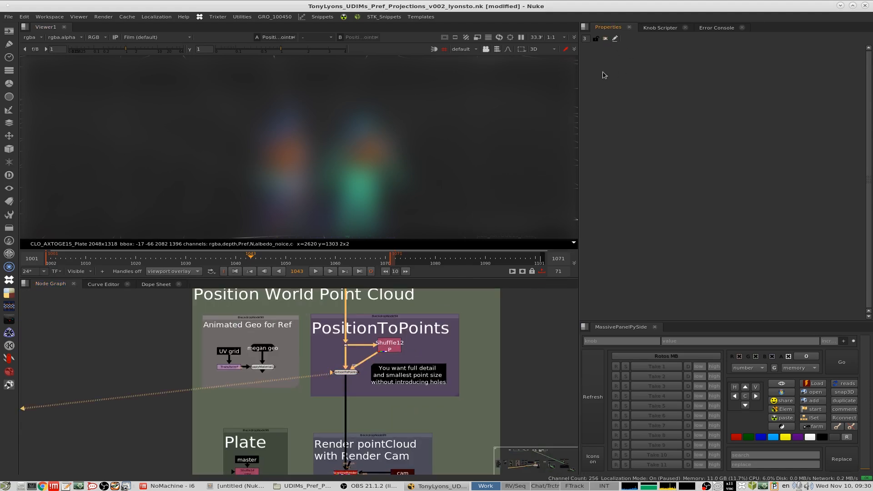
key("Tab")
Read the point detail and point size note beside PositionToPoints4.
scroll(388, 349, "down", 5)
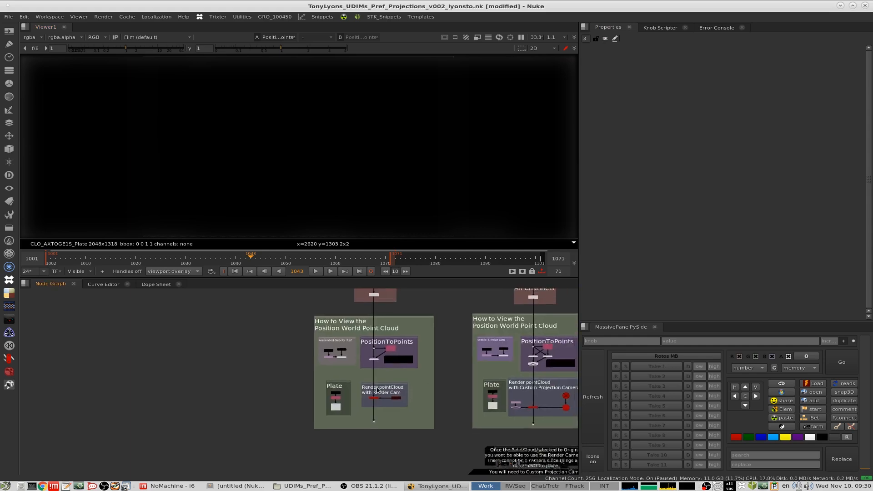
middle_click_drag(390, 350, 379, 378)
scroll(380, 378, "up", 6)
scroll(445, 364, "down", 3)
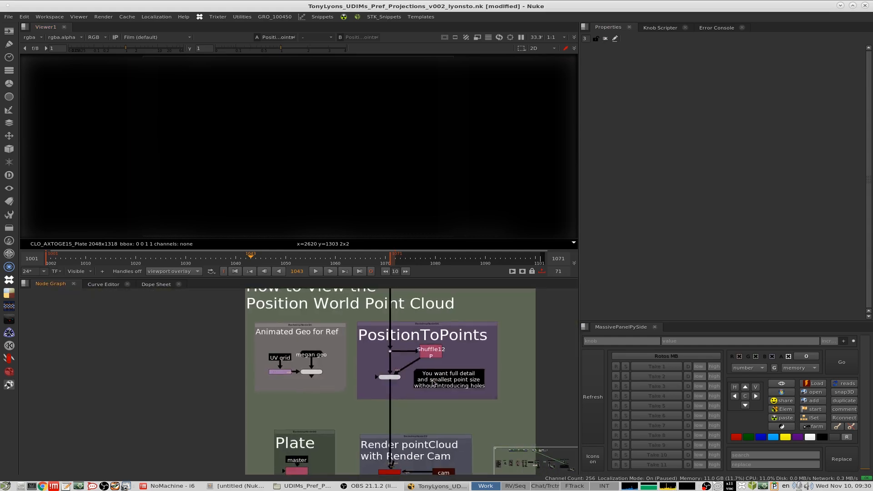
scroll(452, 370, "up", 3)
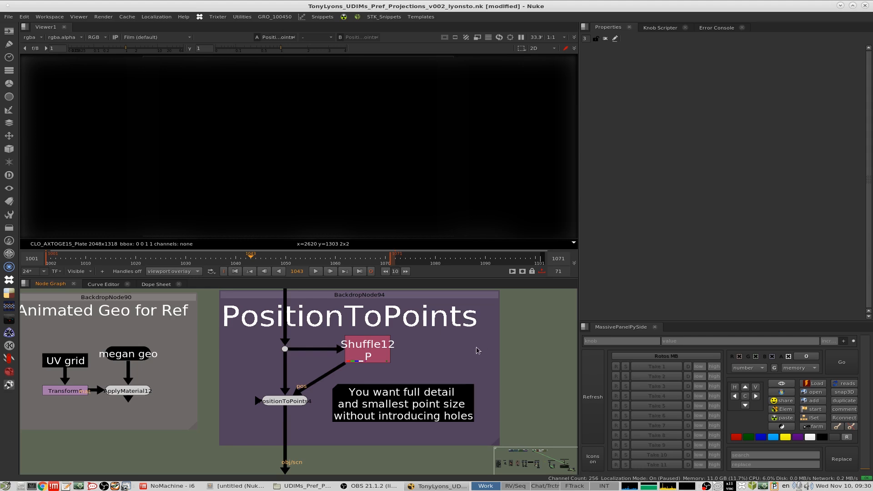
scroll(474, 349, "down", 3)
Display the ScanlineRender node in the Render pointCloud with Render Cam backdrop.
middle_click_drag(449, 356, 393, 362)
left_click_drag(282, 377, 341, 406)
key("1")
middle_click_drag(363, 431, 385, 391)
left_click(354, 401)
key("1")
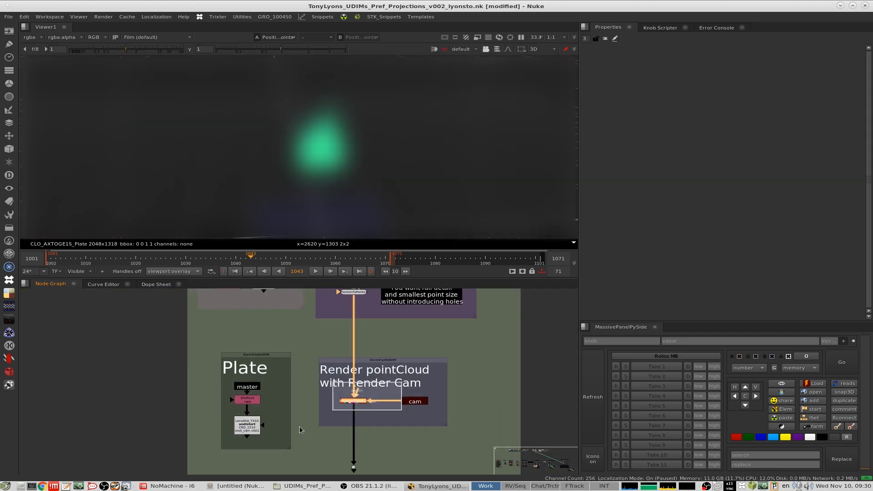
Open the properties of PositionToPoints4 above the ScanlineRender.
middle_click_drag(447, 332, 425, 393)
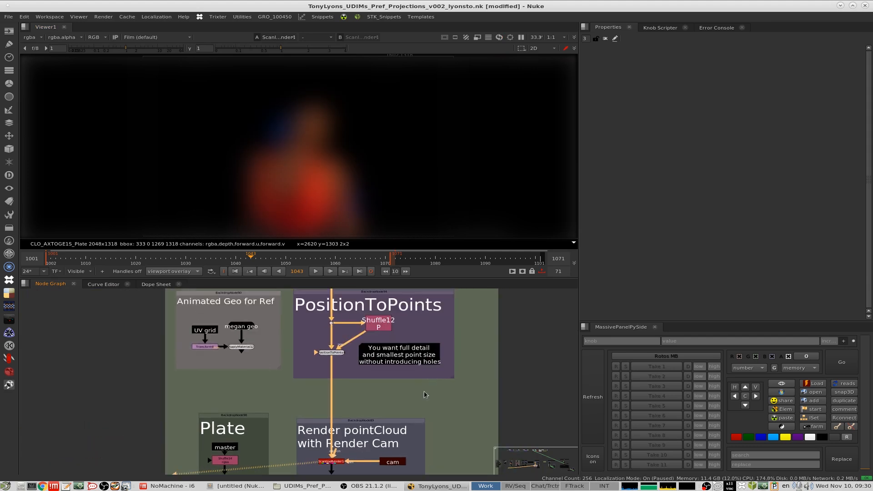
scroll(414, 366, "up", 7)
middle_click_drag(464, 311, 448, 365)
scroll(447, 365, "down", 2)
double_click(251, 386)
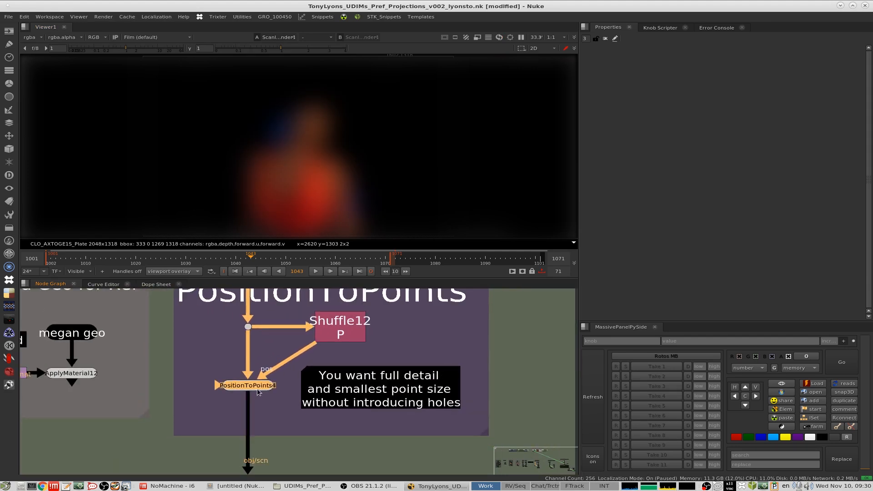
Try a point size of 0.01 on PositionToPoints4 and restore it to 0.1.
left_click(646, 122)
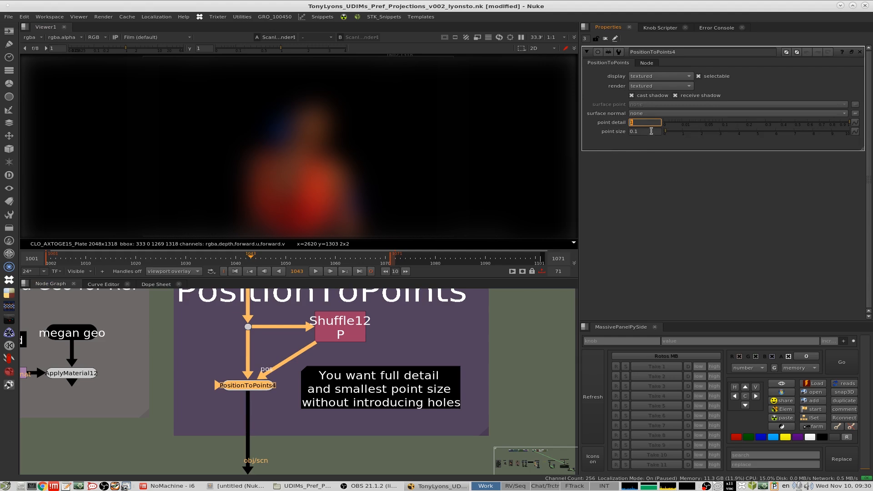
left_click(648, 131)
scroll(298, 187, "up", 6)
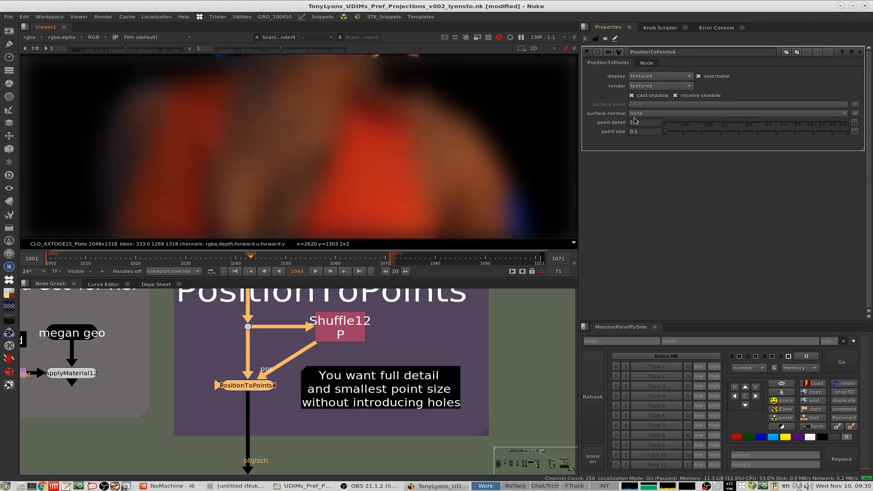
type("1")
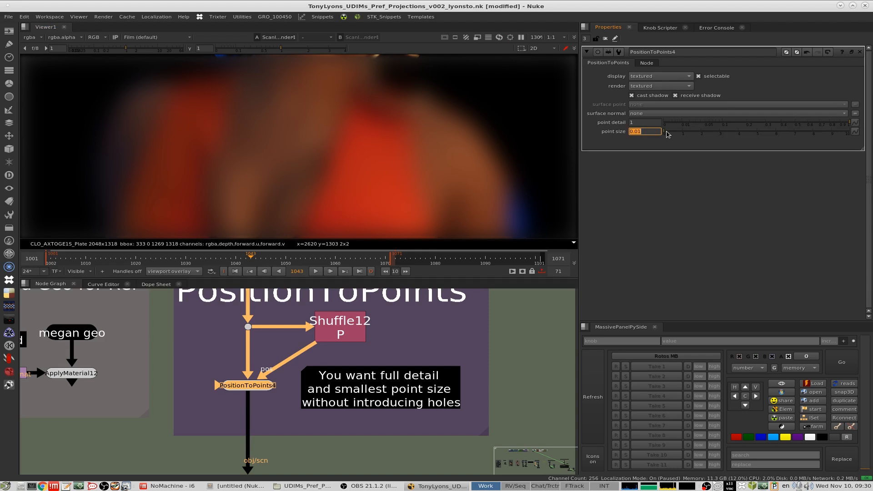
left_click(489, 289)
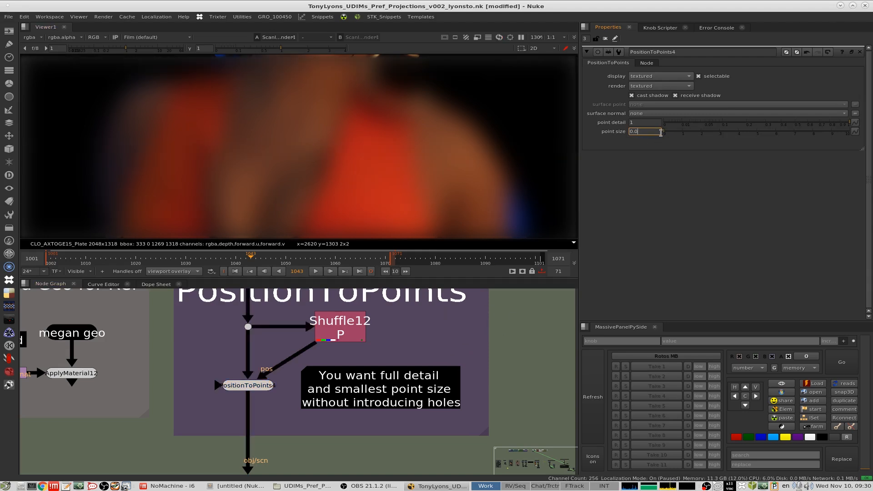
Paste two chained Reformat nodes beside the Render pointCloud with Render Cam backdrop and connect them to ScanlineRender1's bg input.
scroll(448, 302, "down", 6)
middle_click_drag(448, 319, 334, 315)
middle_click_drag(495, 382, 458, 383)
scroll(457, 383, "up", 4)
middle_click_drag(55, 369, 294, 352)
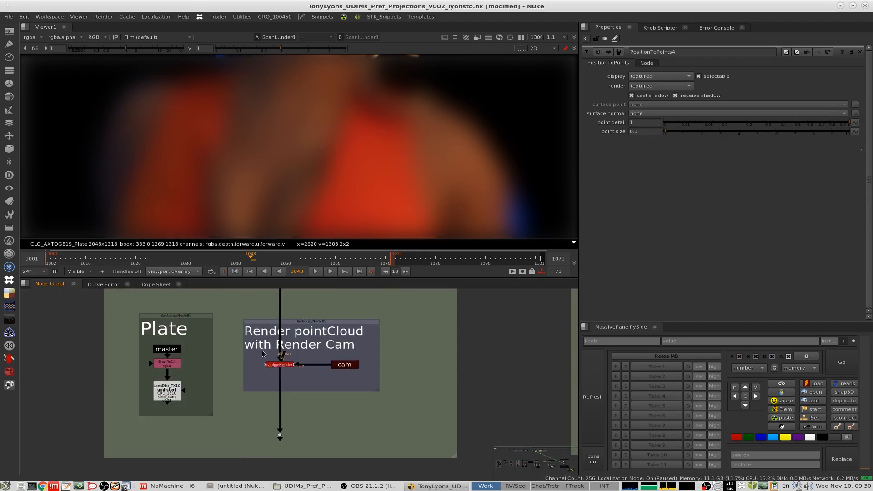
scroll(262, 350, "up", 3)
key("ctrl+v")
left_click_drag(289, 358, 221, 370)
left_click_drag(221, 370, 214, 371)
left_click(214, 371)
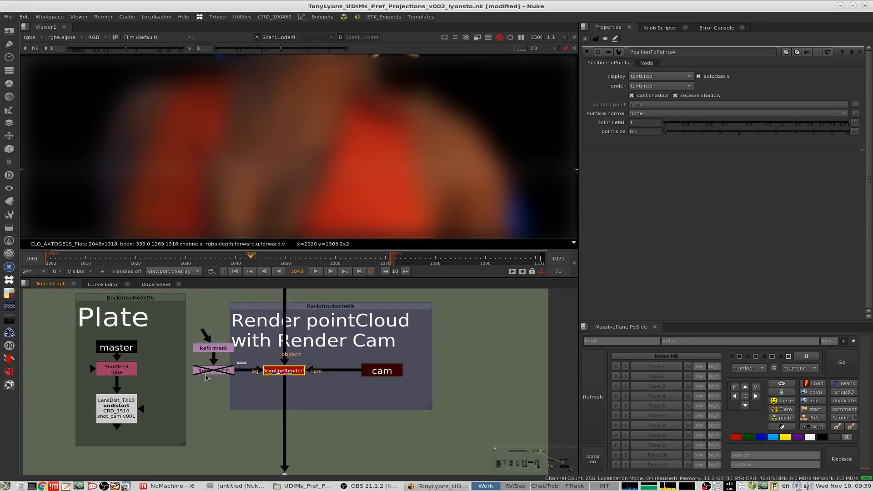
Enable Reformat10, open its properties, and select ScanlineRender1.
key("d")
scroll(261, 365, "up", 3)
key("Return")
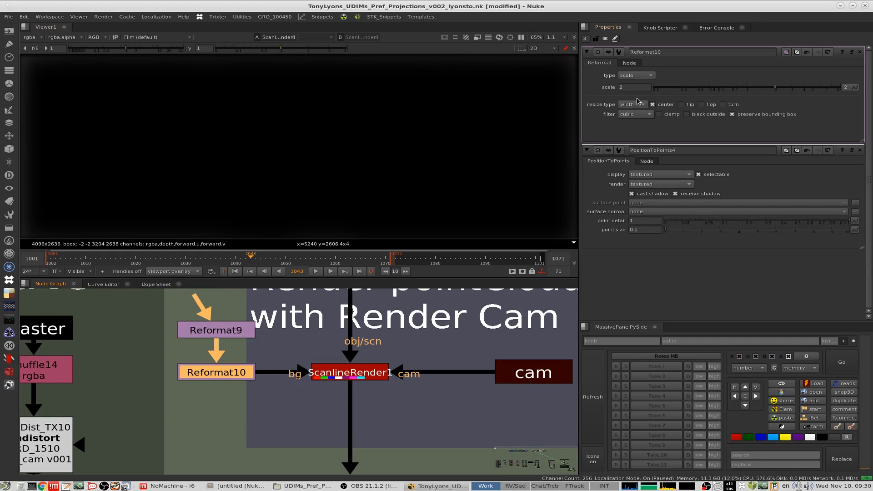
left_click(348, 373)
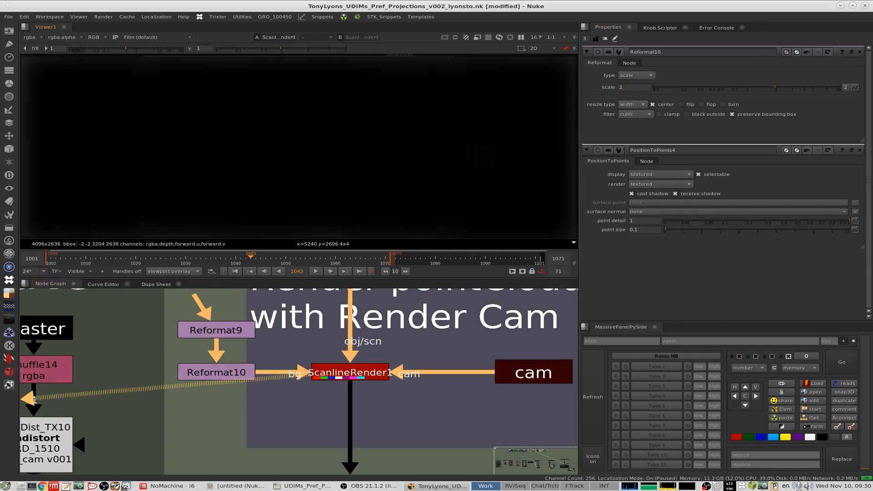
Display the PositionToPoints node above ScanlineRender1 in the viewer.
scroll(419, 380, "down", 5)
middle_click_drag(427, 312, 413, 383)
scroll(400, 344, "up", 2)
left_click_drag(374, 446, 347, 446)
left_click(372, 438)
middle_click_drag(426, 324, 410, 350)
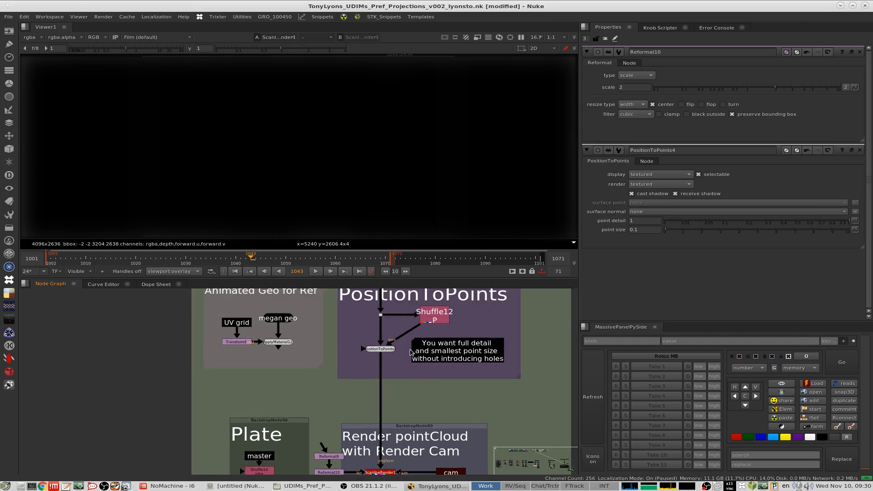
left_click(383, 349)
key("1")
Display ScanlineRender2 from the Render pointCloud with Custom Projection Camera backdrop and inspect its render up close.
scroll(419, 364, "down", 5)
middle_click_drag(419, 385, 292, 330)
scroll(512, 390, "up", 4)
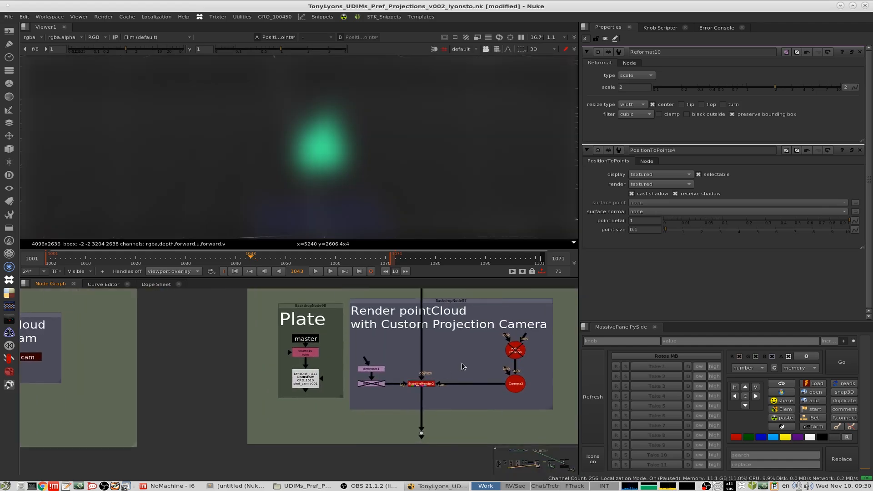
left_click(421, 384)
key("1")
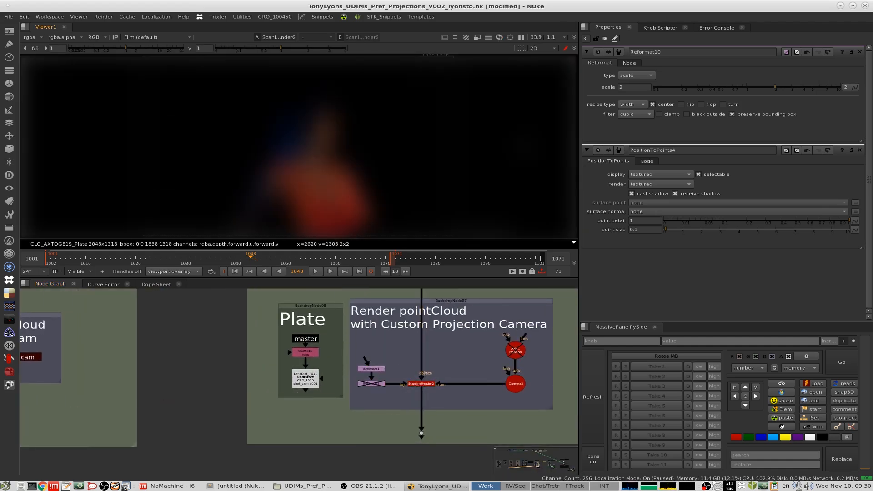
scroll(324, 155, "up", 6)
middle_click_drag(455, 350, 453, 388)
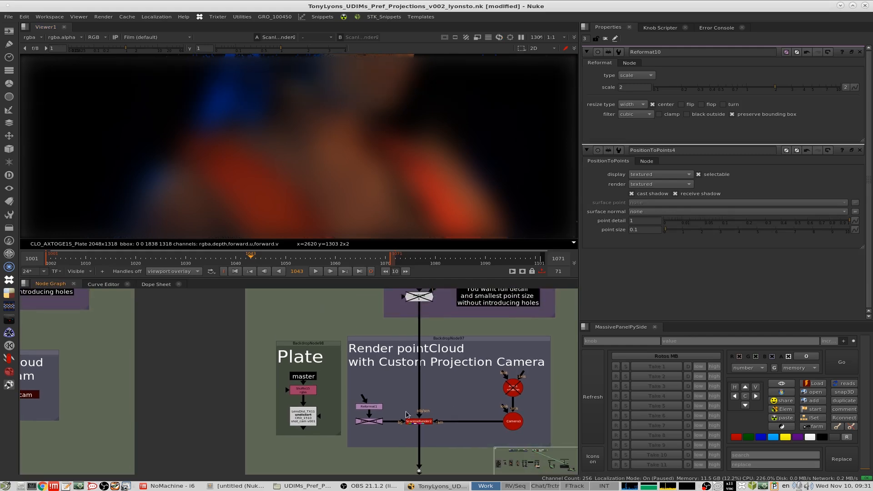
Enable Reformat3 on ScanlineRender2's bg input and inspect the higher-resolution render.
left_click(369, 421)
key("d")
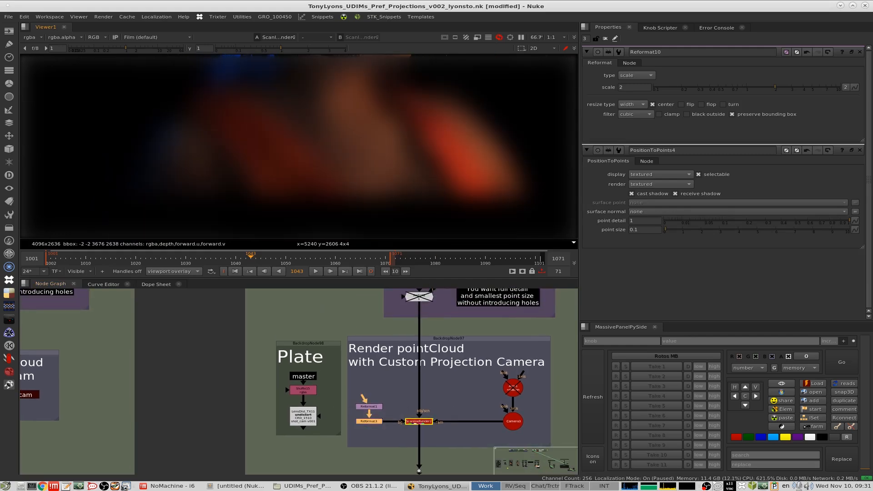
scroll(299, 145, "up", 6)
Open the properties of PositionToPoints1 in the Pref setup and set its point size to 2.
middle_click_drag(477, 314, 489, 388)
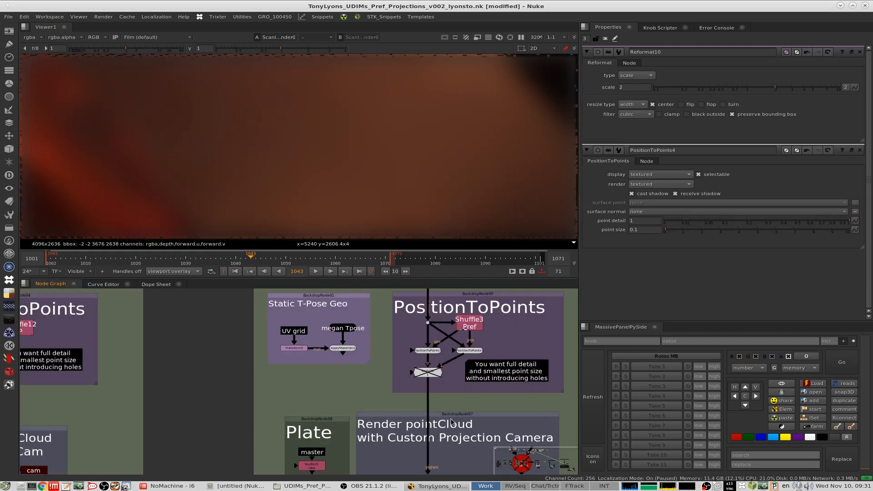
scroll(495, 342, "up", 5)
double_click(463, 345)
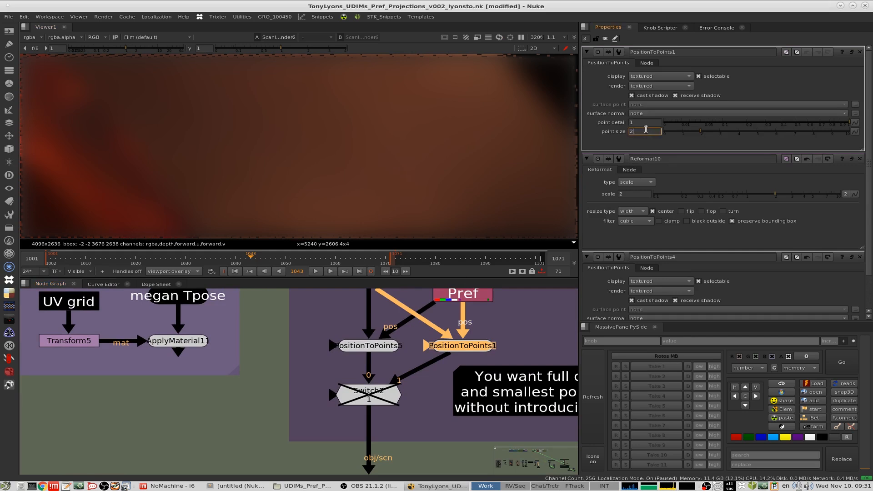
type("2")
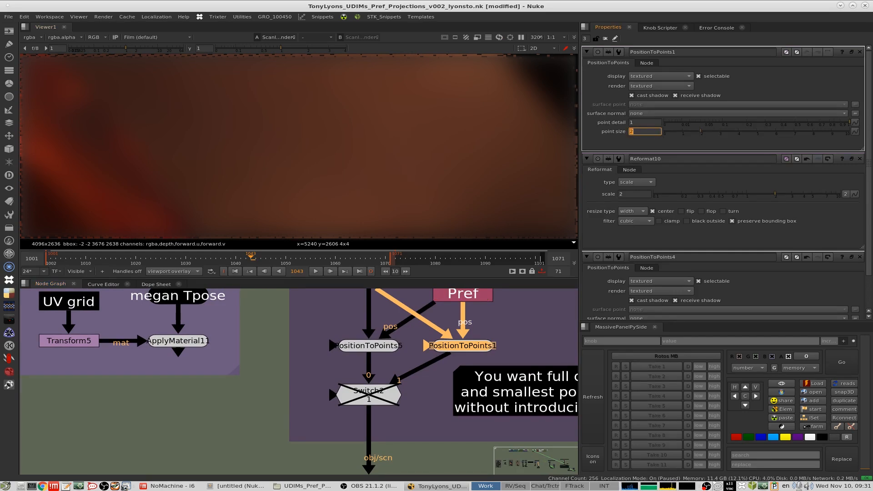
Enable Switch2 below the two PositionToPoints nodes and frame the render in the viewer.
left_click(380, 392)
key("d")
key("f")
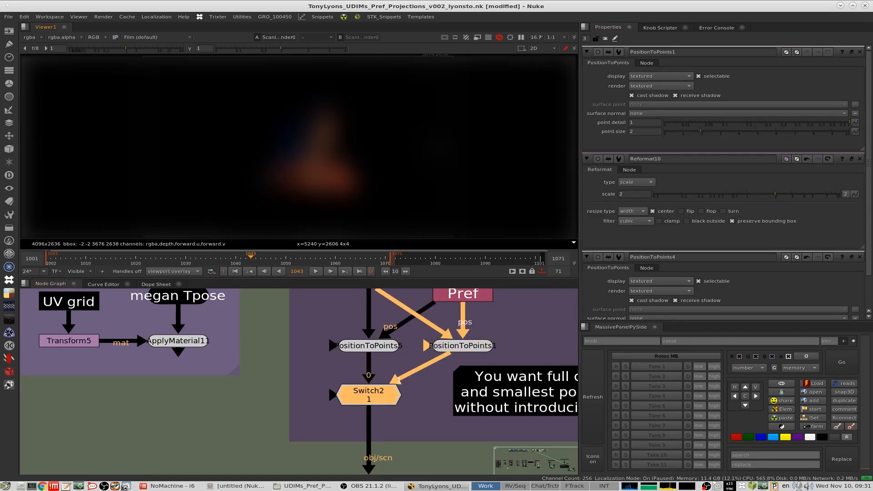
scroll(333, 164, "up", 5)
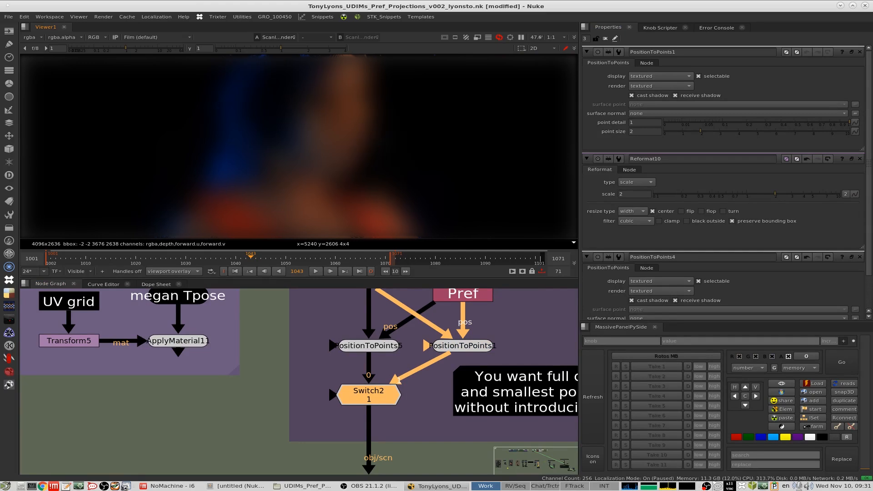
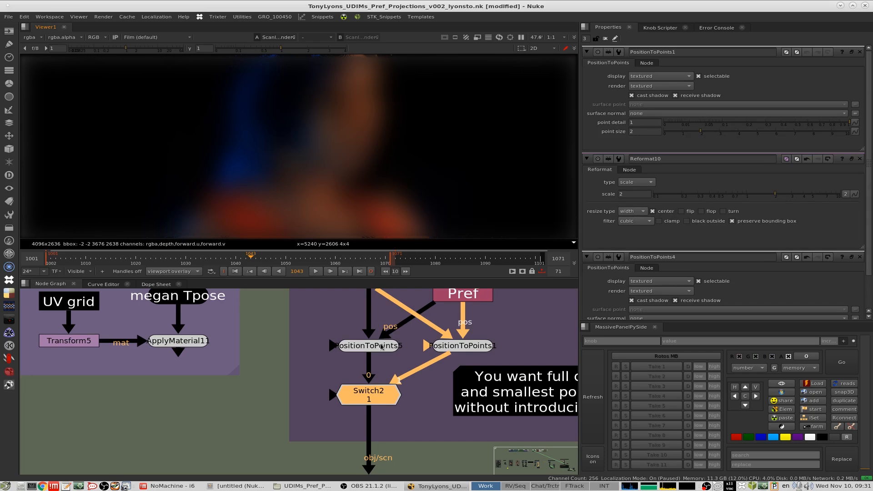
Toggle Reformat3 off and on repeatedly to compare ScanlineRender2's normal and scaled-up renders.
scroll(382, 348, "down", 5)
scroll(478, 350, "up", 3)
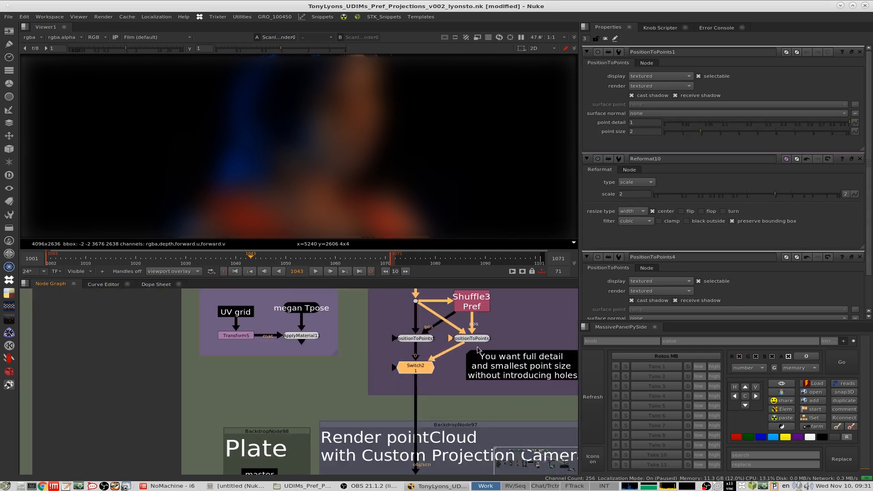
scroll(479, 350, "down", 3)
middle_click_drag(492, 379, 437, 362)
left_click_drag(476, 448, 407, 406)
scroll(448, 367, "up", 5)
scroll(449, 367, "down", 2)
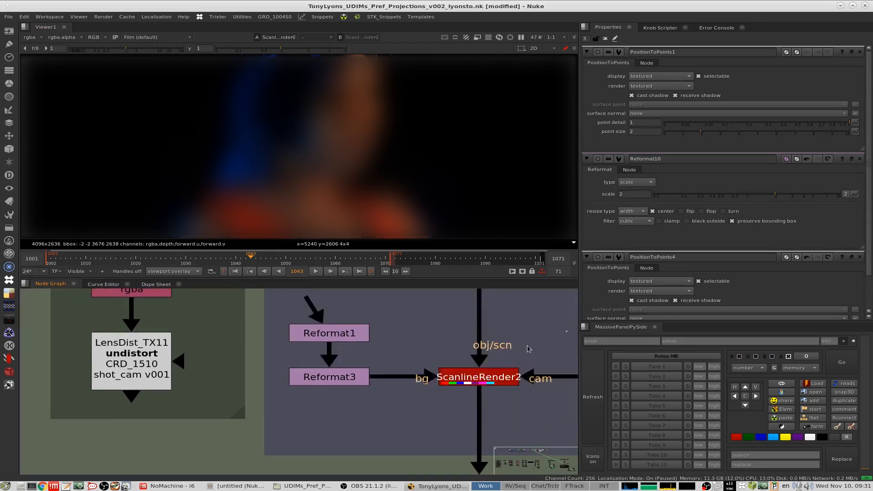
left_click(328, 380)
key("d")
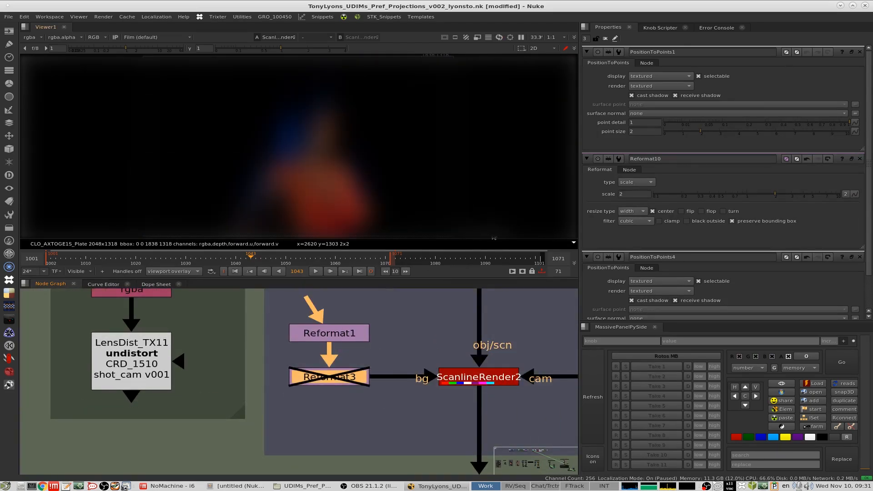
key("d")
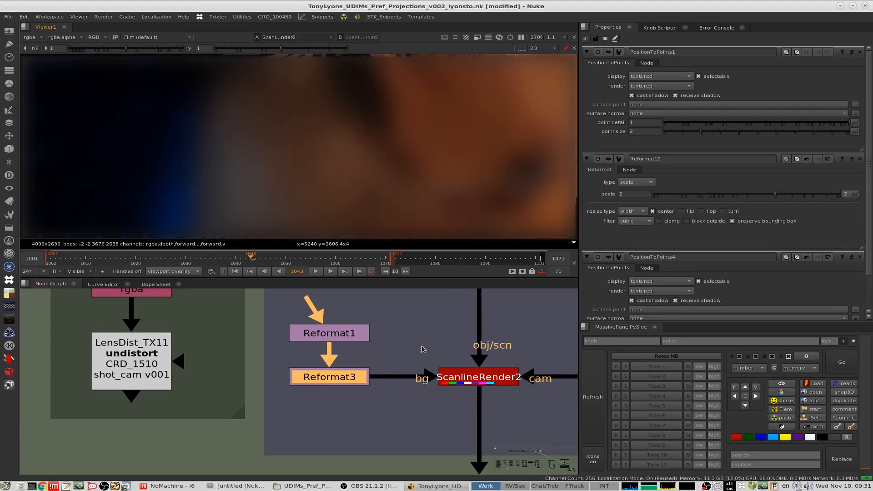
key("d")
key("d")
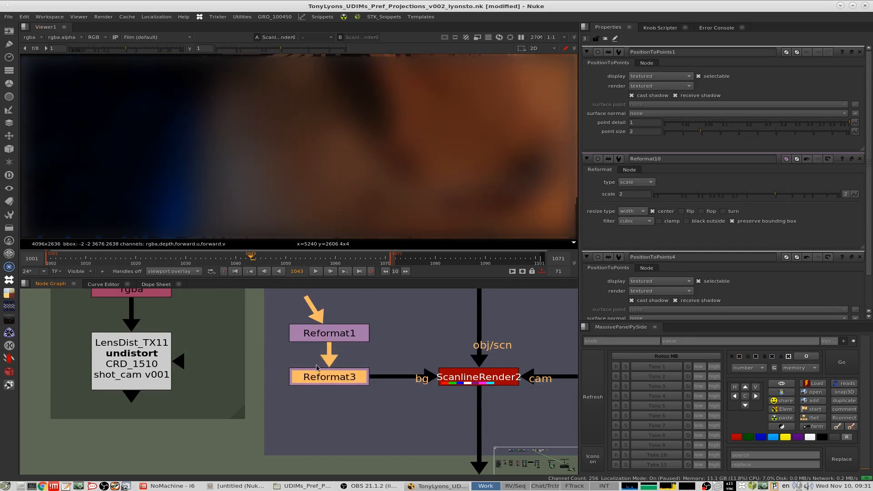
key("d")
key("d")
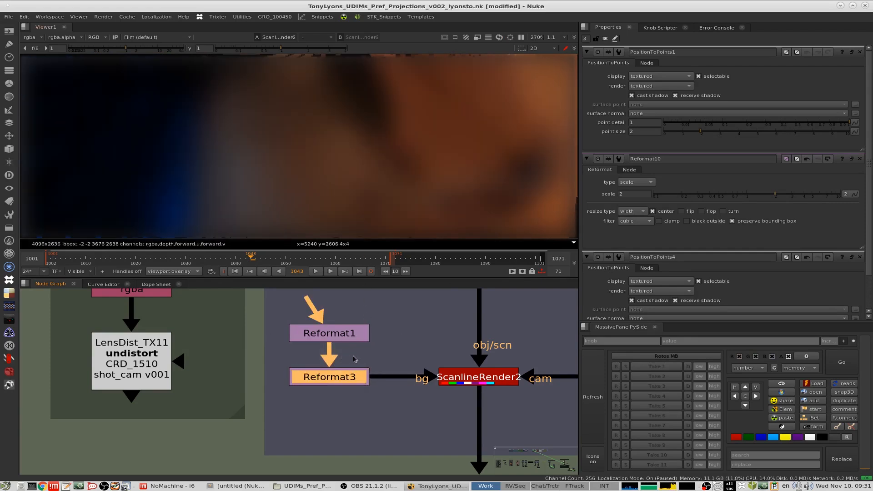
key("d")
key("d")
Open the properties of Switch2 in the Pref PositionToPoints backdrop.
left_click(395, 367)
scroll(403, 366, "down", 5)
middle_click_drag(428, 309, 368, 372)
middle_click_drag(375, 310, 367, 373)
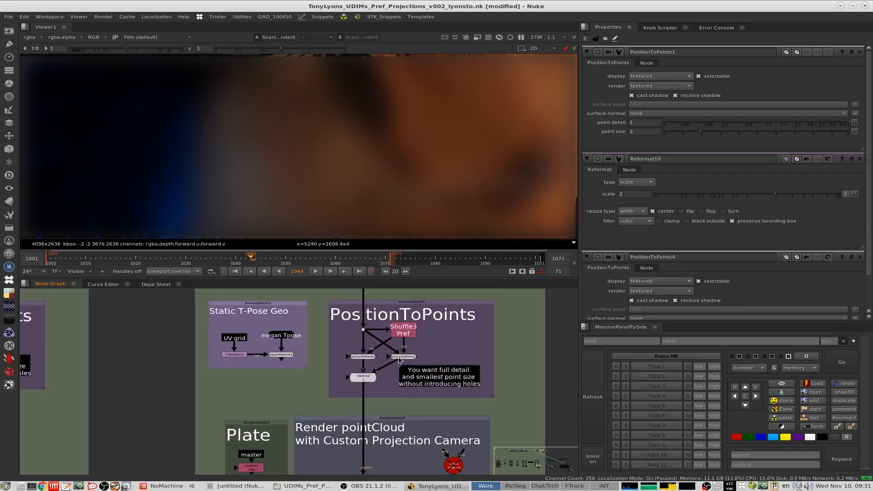
scroll(368, 372, "up", 4)
double_click(351, 394)
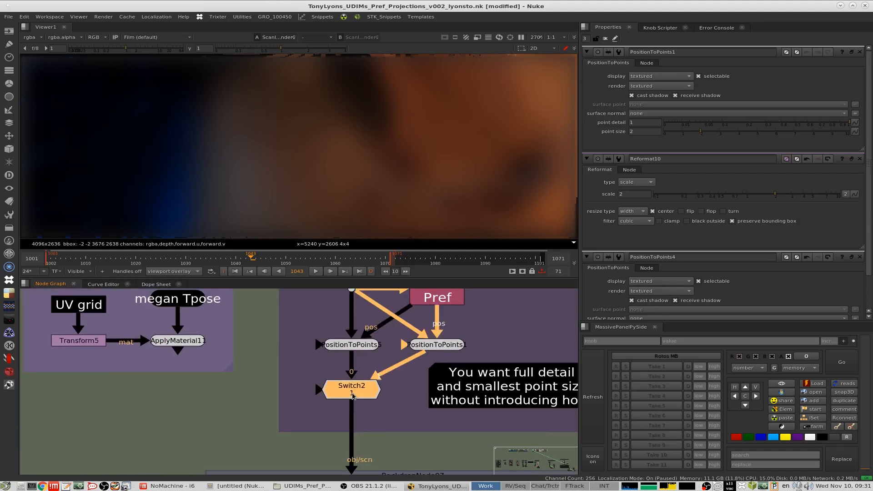
Set the point size of PositionToPoints1 to 3.
double_click(433, 346)
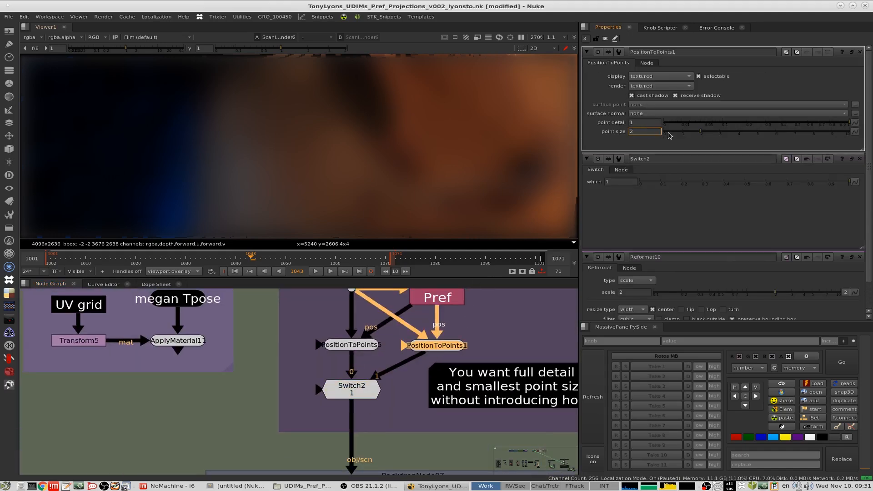
key("Down")
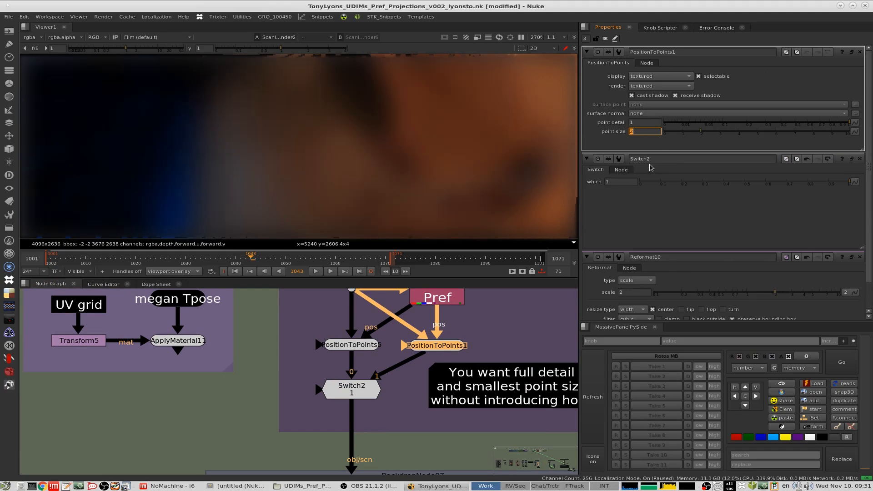
key("Up")
key("Down")
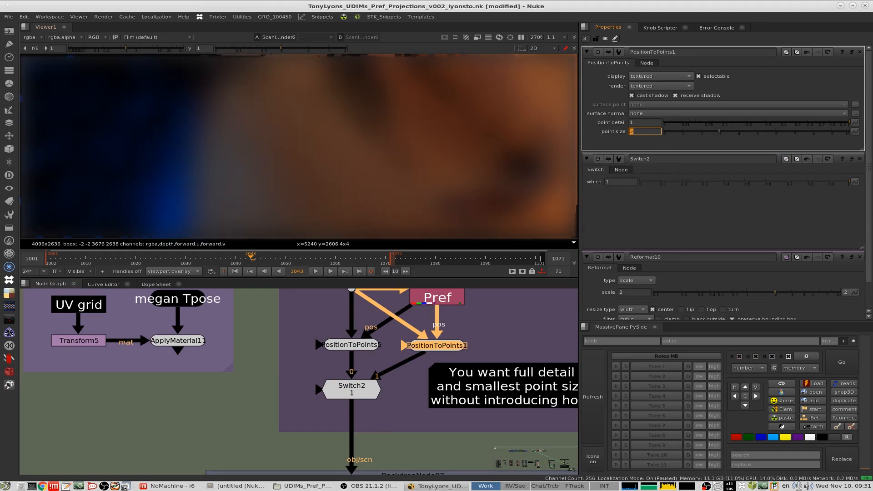
key("Up")
Display ScanlineRender1 from the Render pointCloud with Render Cam backdrop in the viewer.
scroll(425, 360, "down", 7)
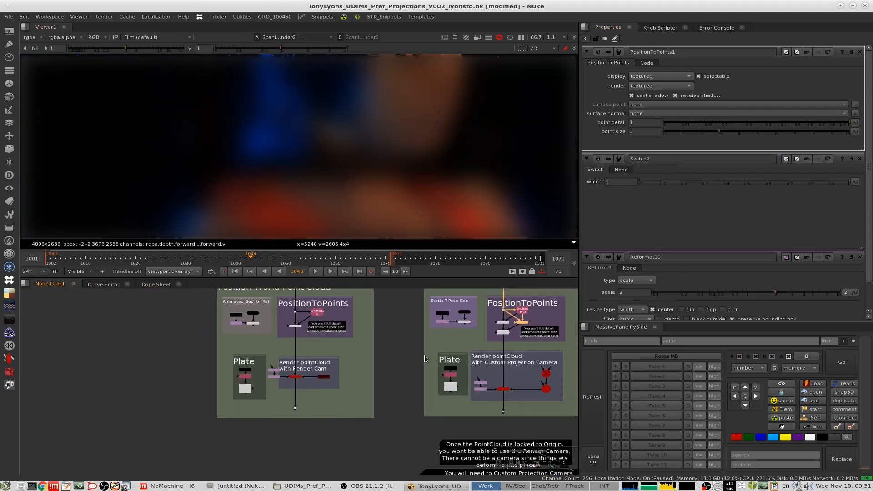
scroll(282, 387, "up", 5)
left_click(314, 368)
key("1")
Delete the two Reformat nodes feeding ScanlineRender1's bg input and redisplay its render.
left_click(234, 366)
left_click_drag(241, 337, 286, 372)
key("Delete")
left_click(323, 366)
key("1")
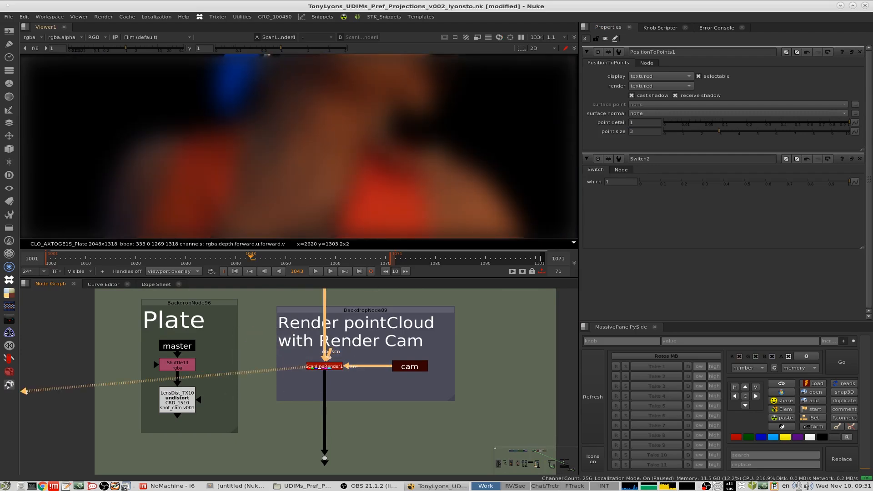
Scrub the ScanlineRender1 render to frame 1059 with its PositionToPoints setup in view.
middle_click_drag(366, 349, 375, 464)
middle_click_drag(360, 343, 355, 363)
left_click_drag(282, 263, 317, 263)
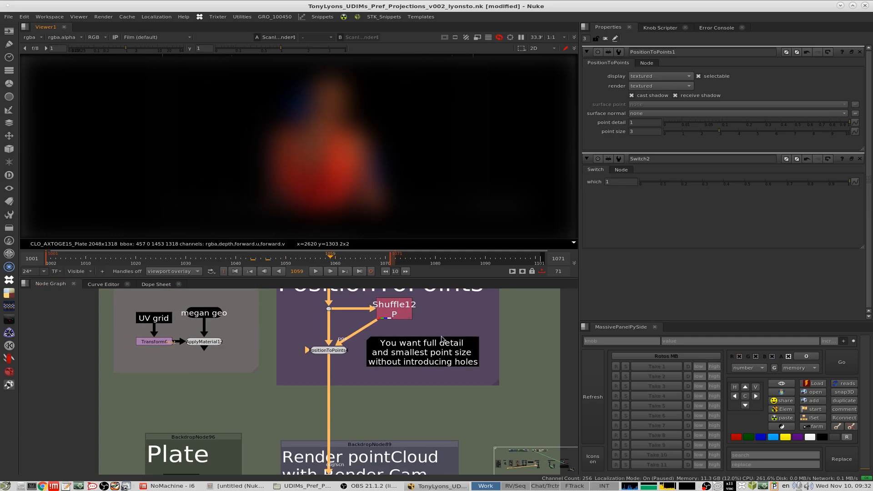
Display ScanlineRender2 from the Render pointCloud with Custom Projection Camera backdrop and scrub its render to frame 1030.
scroll(441, 336, "down", 5)
middle_click_drag(442, 337, 302, 322)
middle_click_drag(537, 300, 370, 324)
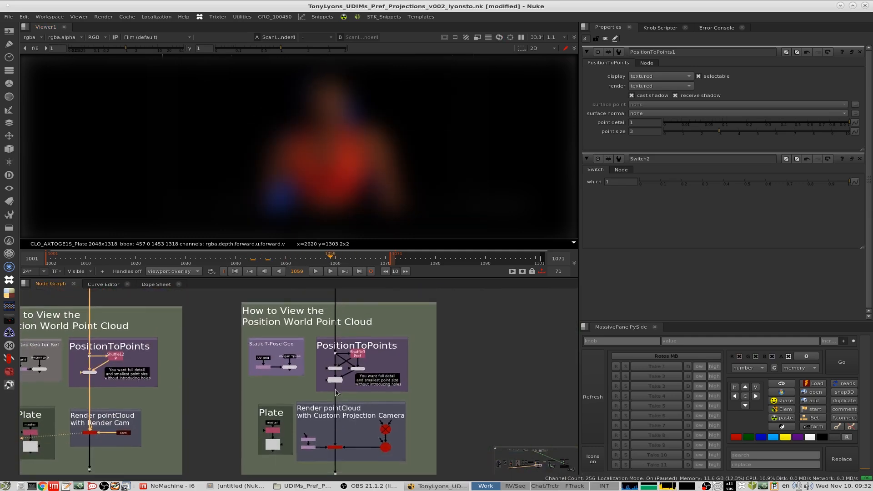
scroll(339, 376, "up", 4)
middle_click_drag(339, 375, 362, 327)
middle_click_drag(361, 357, 404, 300)
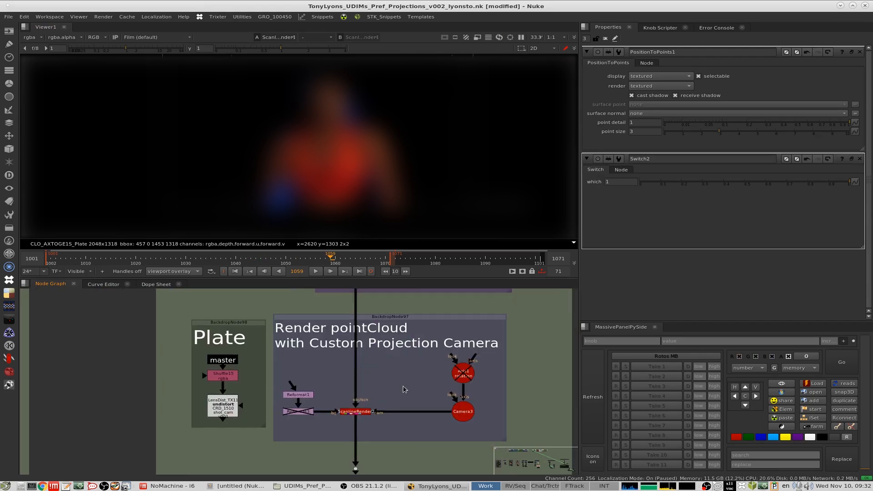
left_click(356, 412)
key("1")
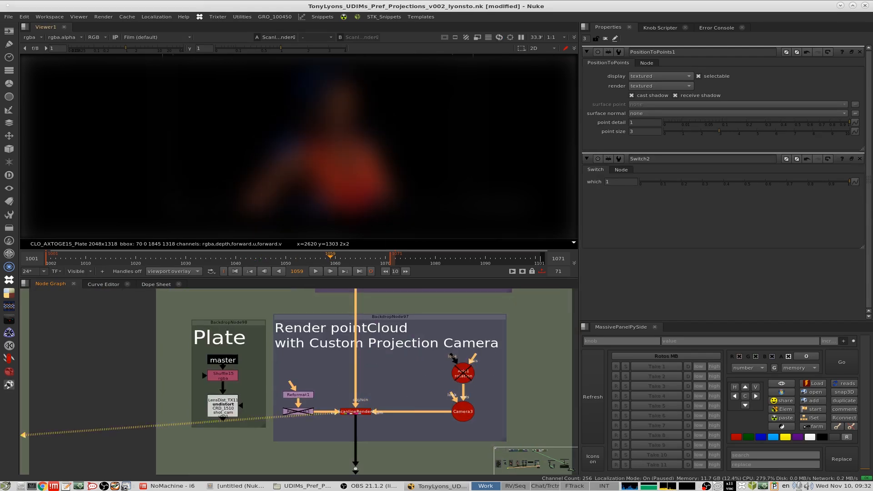
middle_click_drag(406, 366, 390, 348)
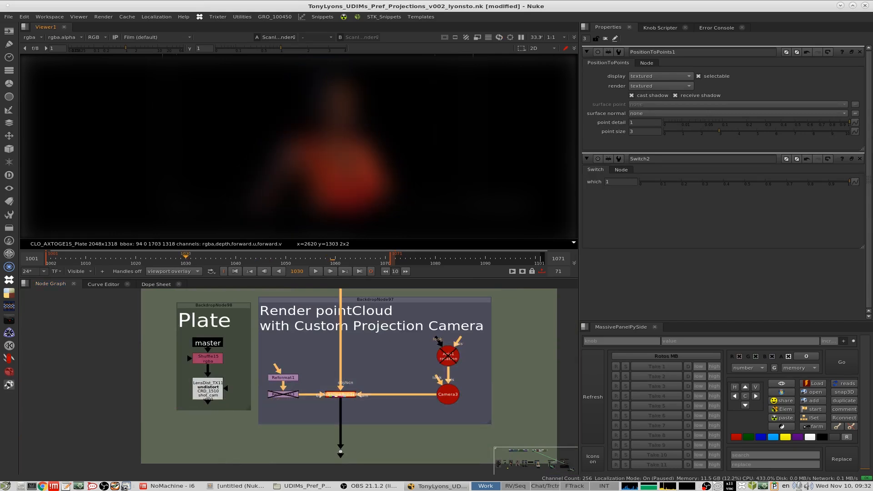
Select Camera3 and switch the viewer to 3D to look at the point cloud.
left_click(469, 390)
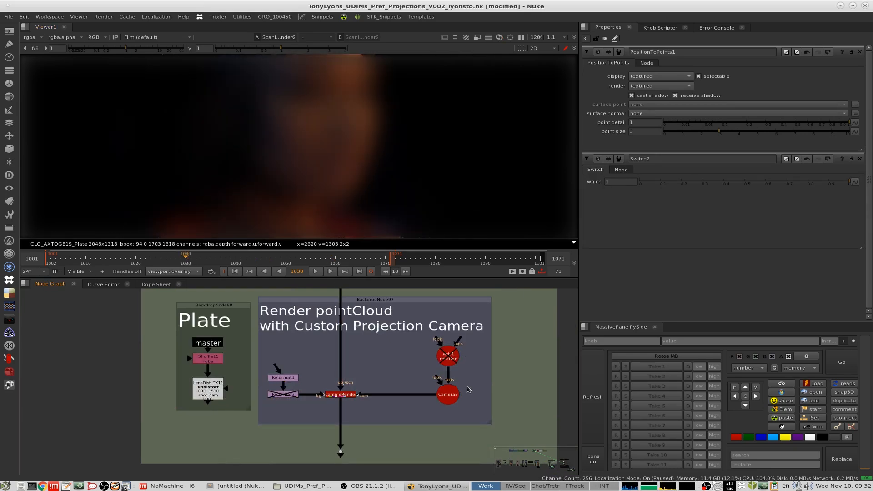
left_click(448, 394)
key("Tab")
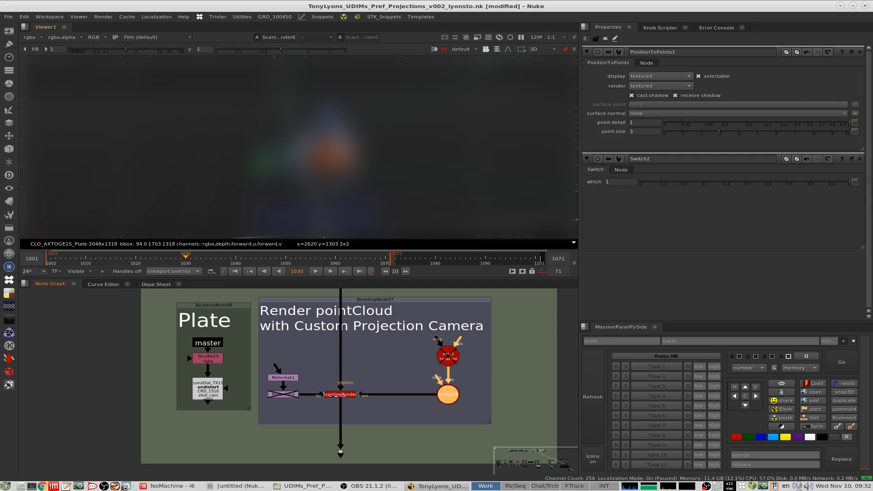
scroll(370, 400, "down", 4)
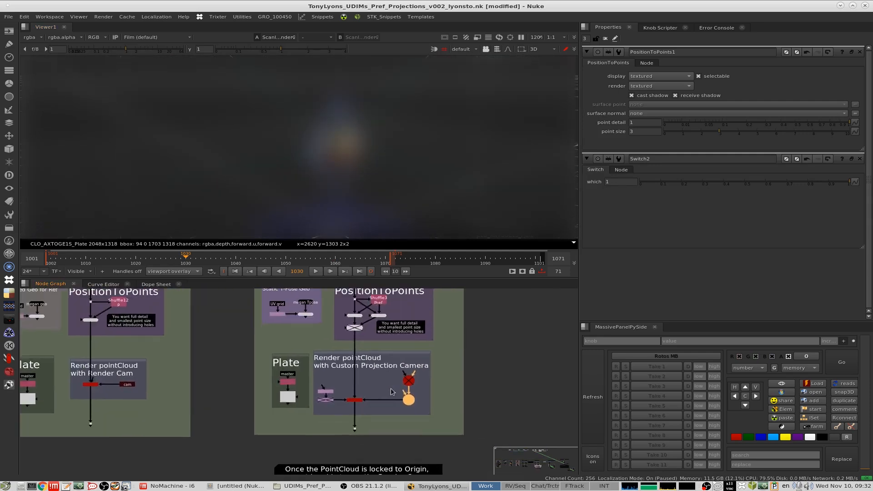
scroll(430, 372, "up", 4)
Create a new camera from the current 3D view and place it beside the Custom Projection Camera backdrop.
left_click(427, 366)
middle_click_drag(427, 365, 415, 390)
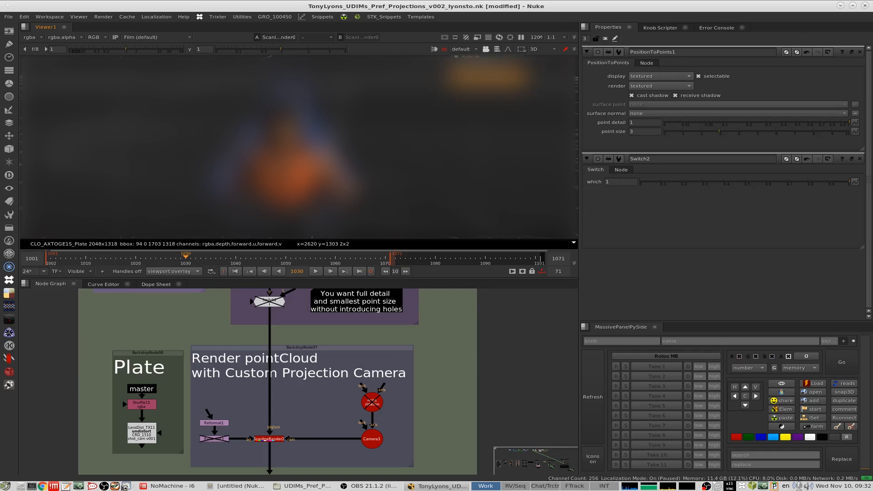
left_click(486, 77)
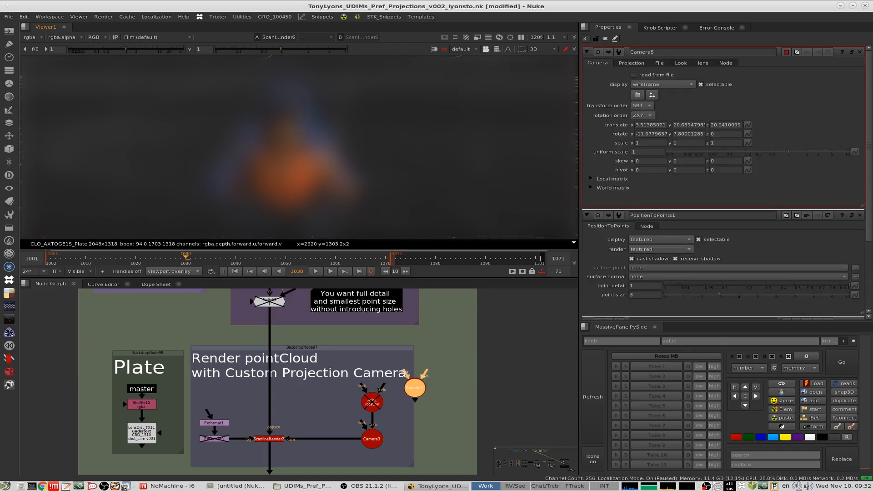
left_click_drag(415, 389, 434, 390)
Show Camera5's projection settings and open the properties of the master Camera2 in the Camera backdrop.
left_click(630, 63)
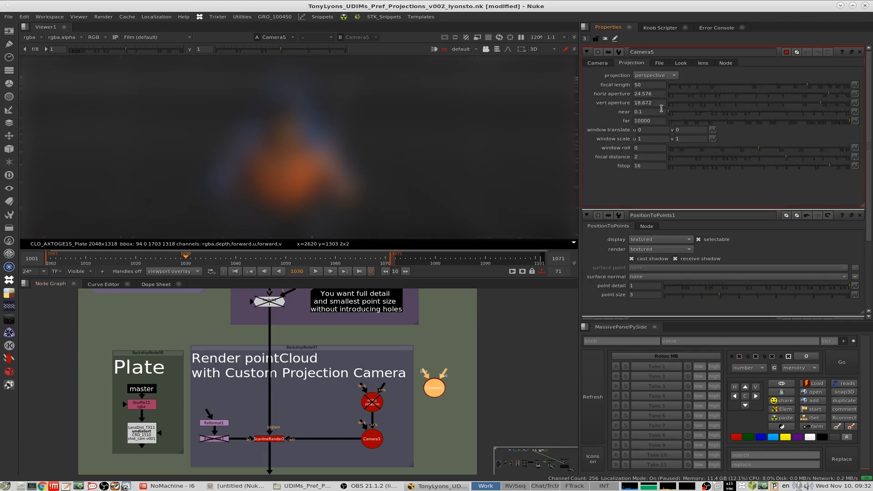
left_click_drag(634, 94, 649, 95)
scroll(388, 435, "down", 4)
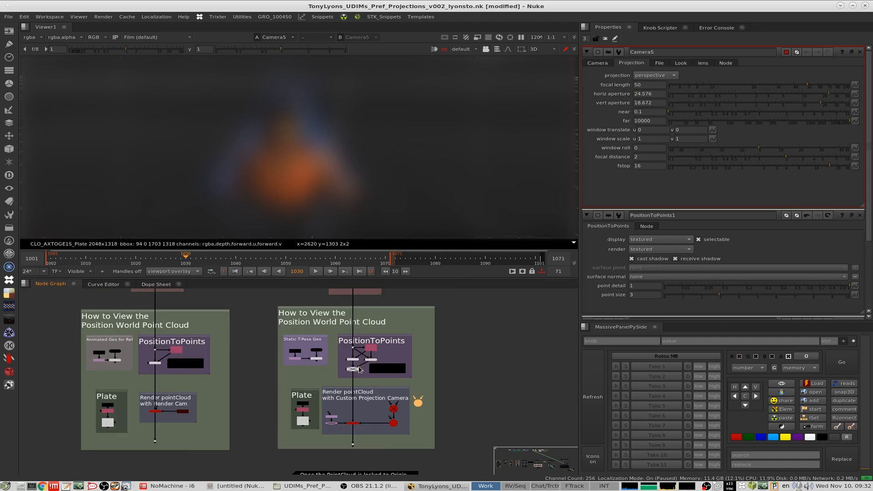
scroll(348, 354, "down", 4)
scroll(359, 362, "up", 6)
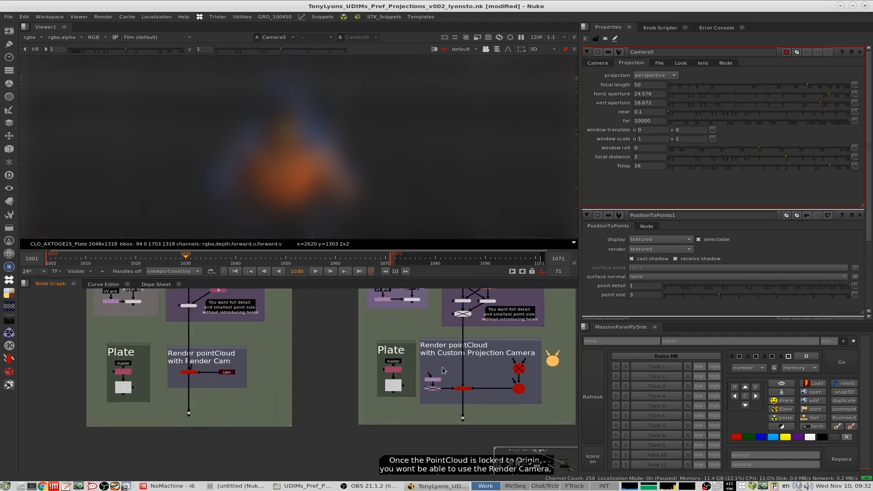
scroll(413, 418, "down", 2)
scroll(434, 355, "down", 6)
middle_click_drag(433, 355, 224, 396)
scroll(422, 392, "up", 7)
middle_click_drag(398, 403, 424, 350)
scroll(424, 352, "down", 7)
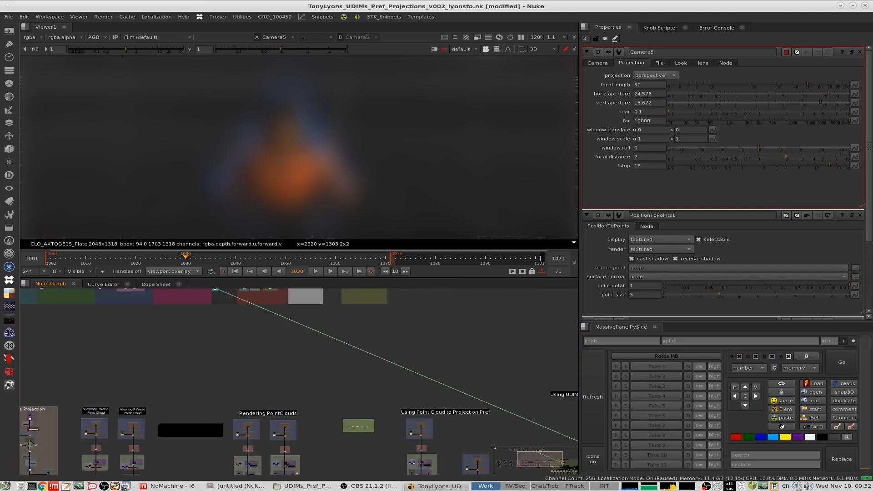
middle_click_drag(291, 306, 312, 381)
scroll(269, 369, "up", 7)
scroll(259, 345, "up", 9)
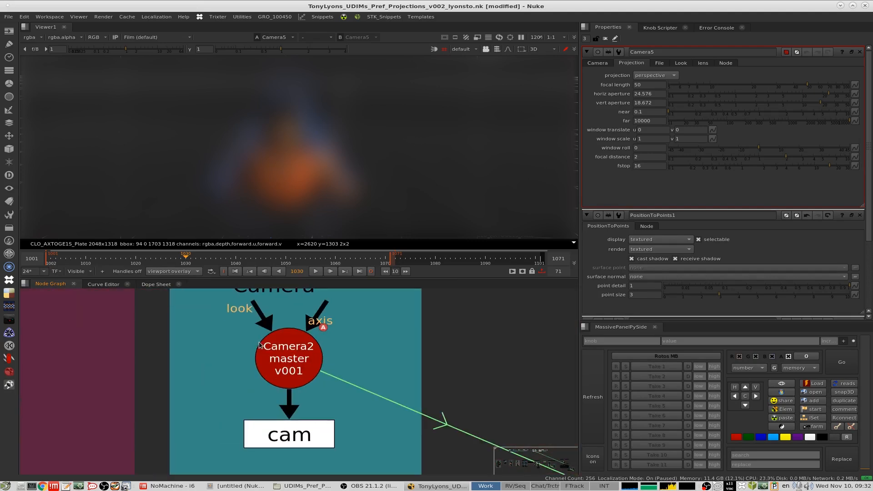
double_click(295, 364)
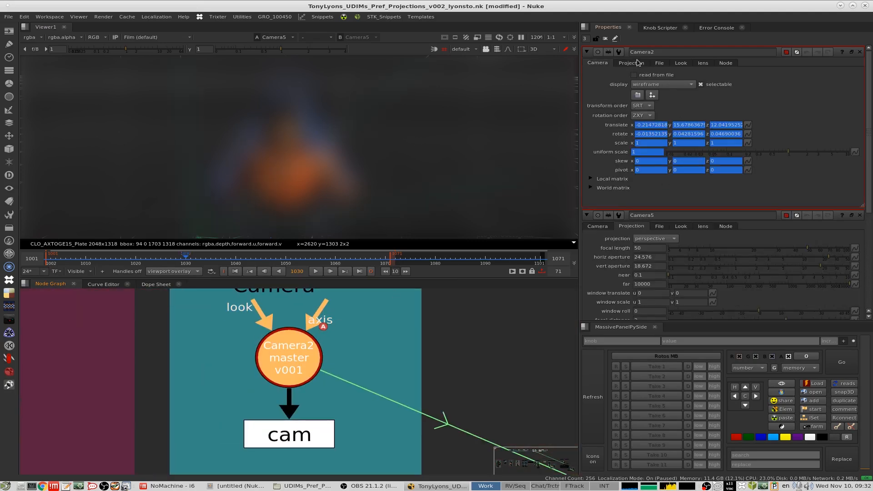
Match Camera5's projection to Camera2 with focal length 29, horizontal aperture 28.23381042 and vertical aperture 18.17000008.
left_click(649, 248)
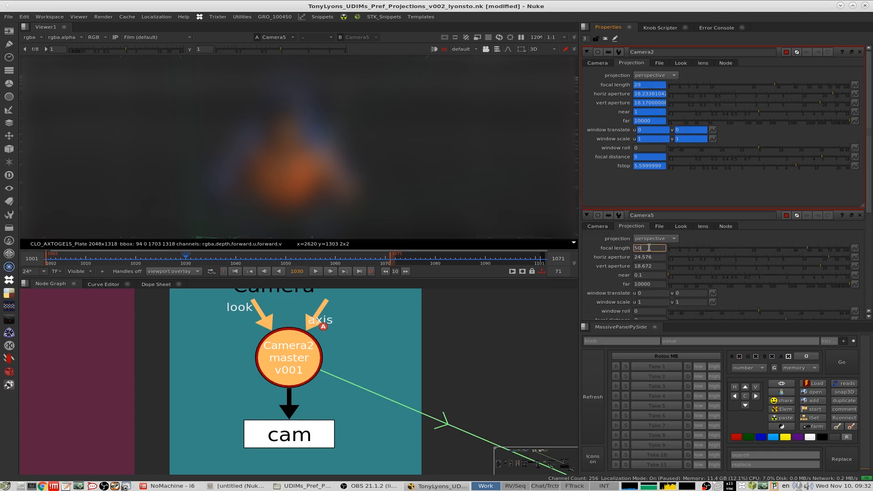
left_click(640, 95)
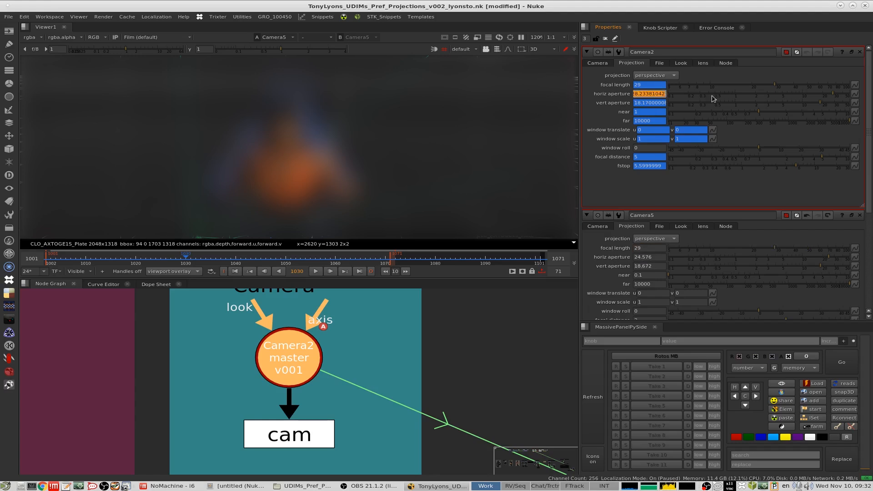
left_click(646, 258)
type("28.23381042")
left_click(633, 102)
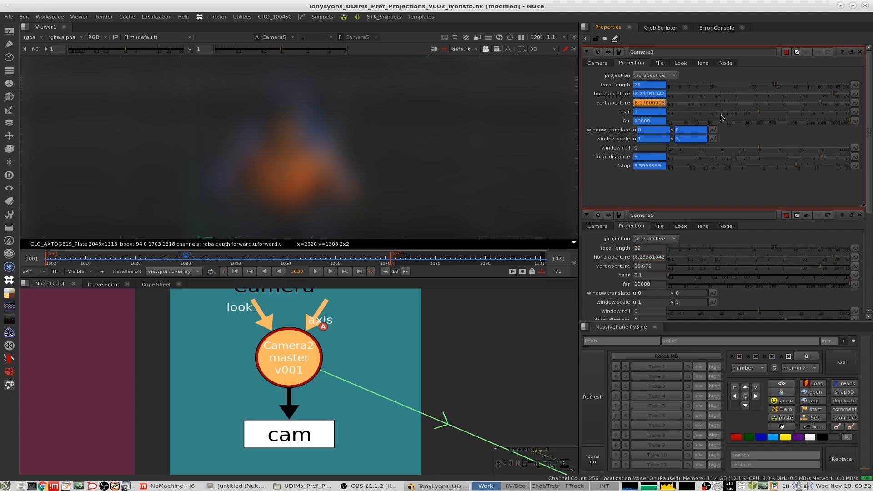
left_click(651, 266)
type("18.17000008")
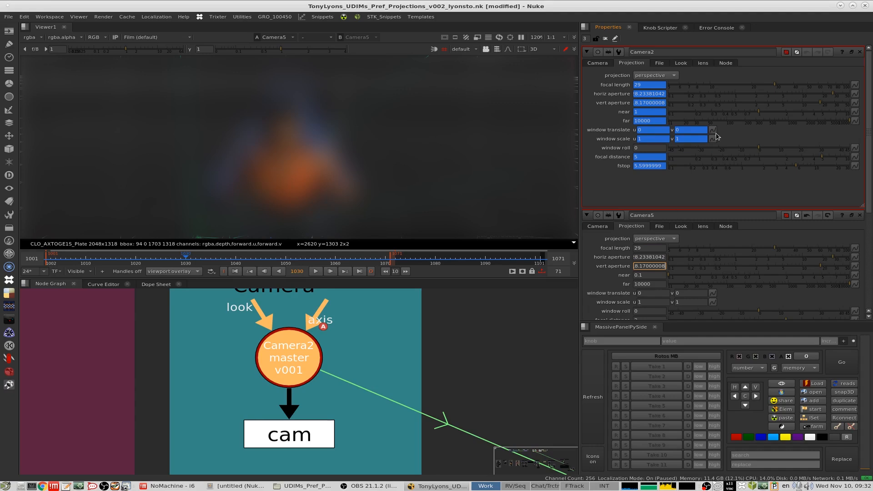
Return to Camera5 beside the Custom Projection Camera backdrop and open its properties.
left_click(481, 335)
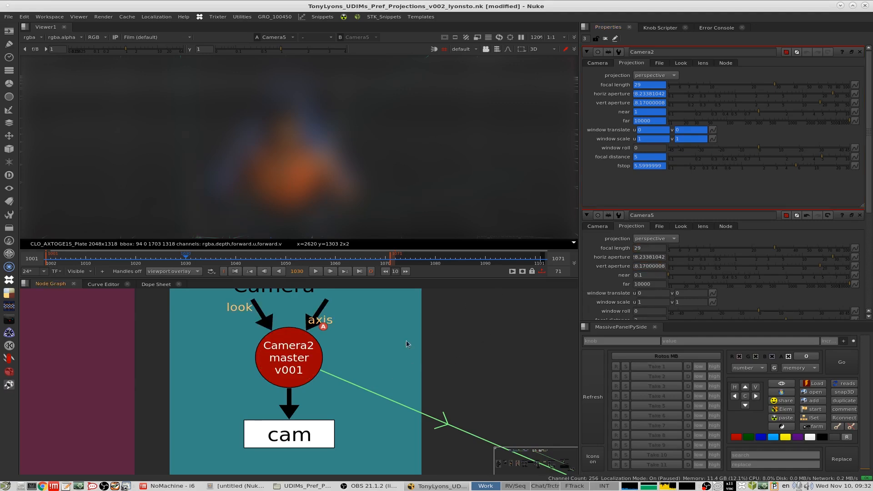
scroll(406, 340, "down", 10)
scroll(334, 329, "up", 10)
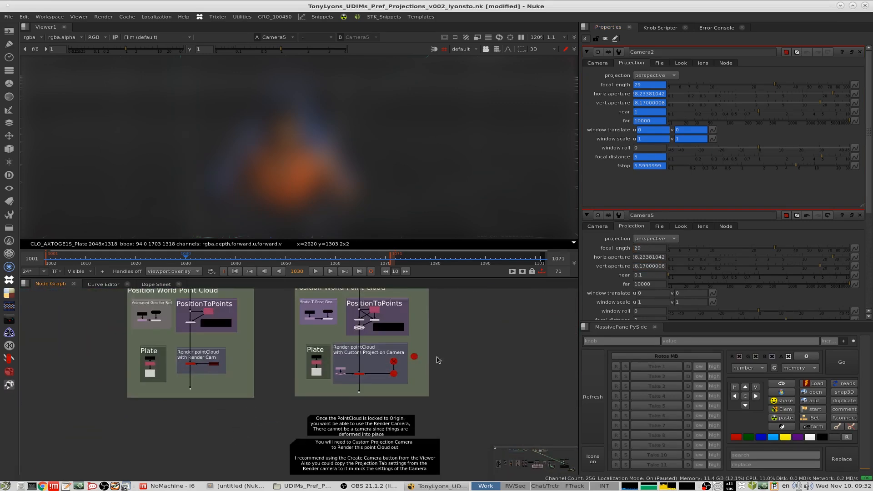
left_click(440, 353)
double_click(440, 354)
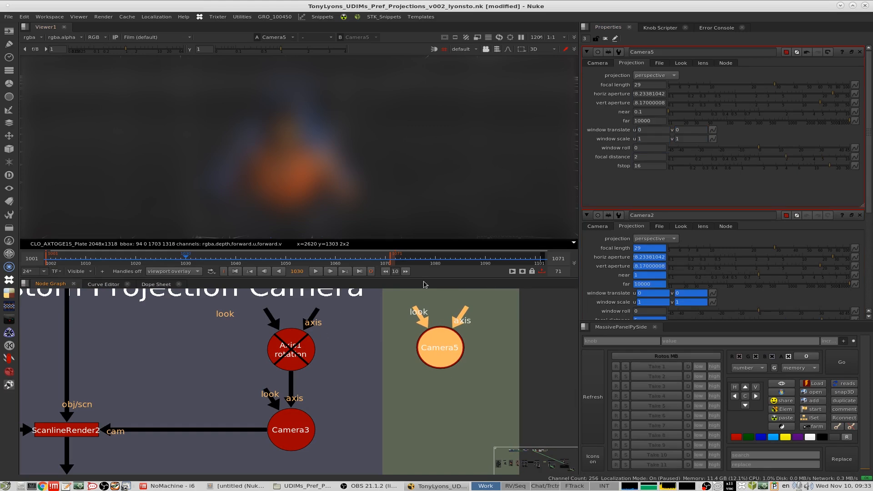
Display the ScanlineRender2 render in the viewer again.
middle_click_drag(185, 372, 387, 353)
left_click(260, 383)
key("1")
scroll(450, 75, "down", 5)
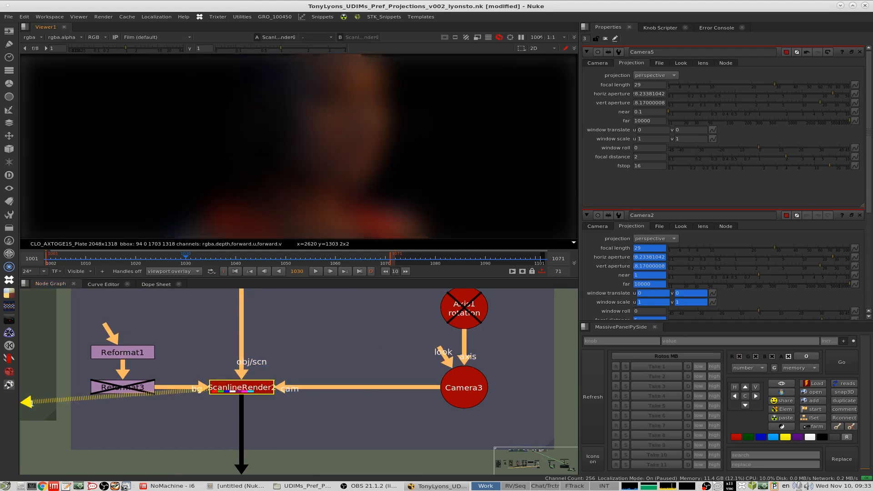
Enable the Axis1 rotation node above Camera3 and set its Y rotation to -14.
double_click(450, 302)
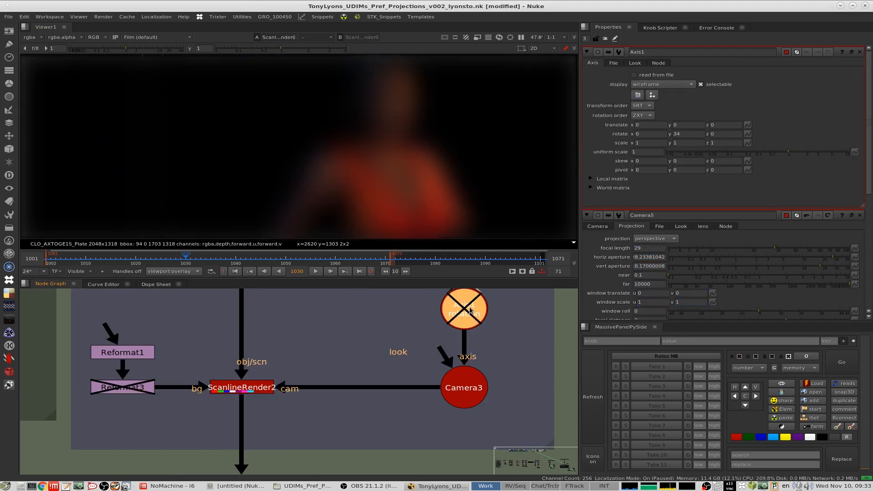
key("d")
left_click(474, 315)
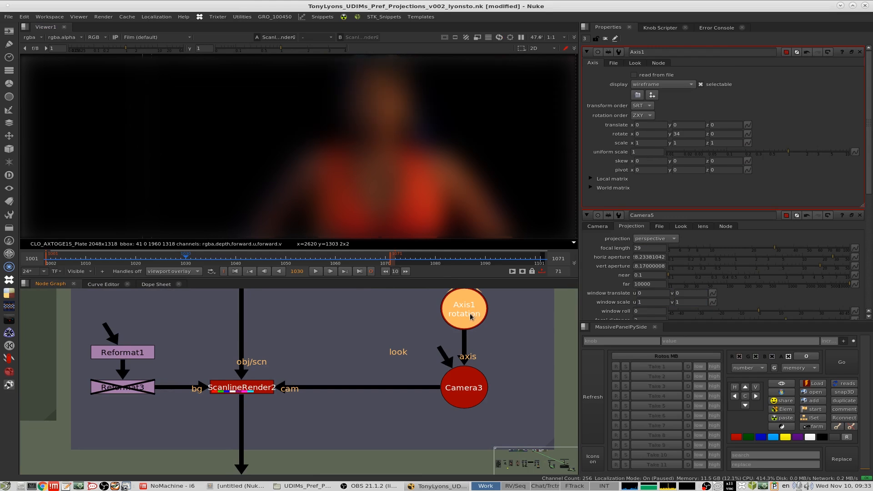
left_click(690, 133)
key("Down")
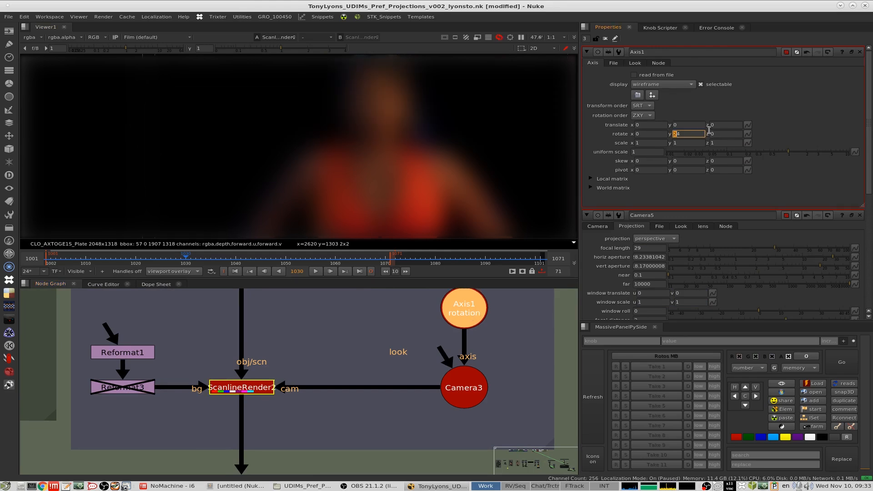
key("Down")
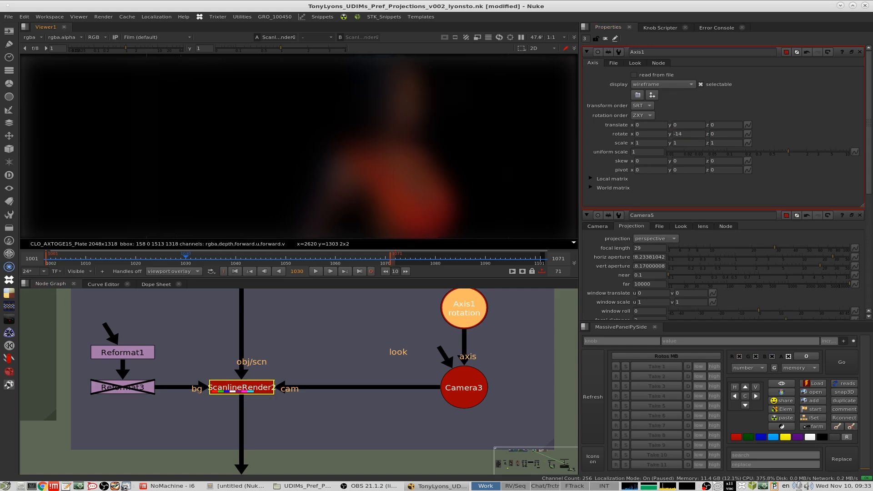
Set Axis1's Y rotation to -20 while checking the face and shoulder in the ScanlineRender2 render.
scroll(341, 119, "up", 4)
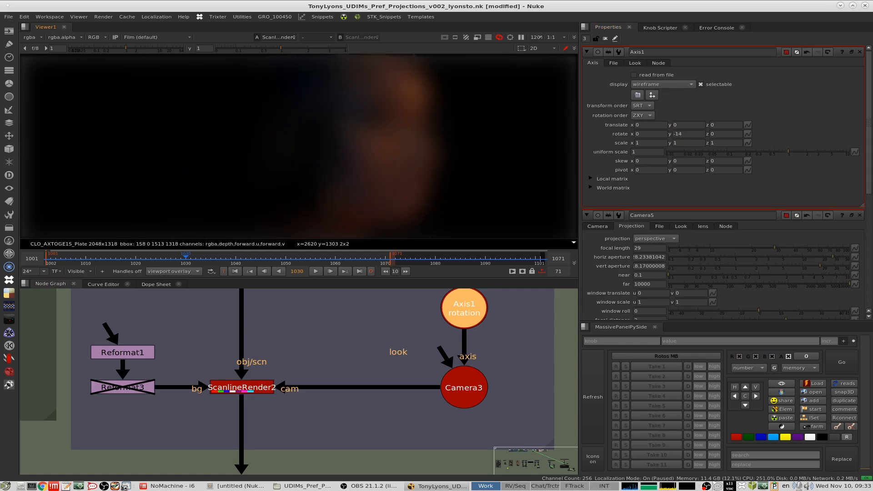
key("plus")
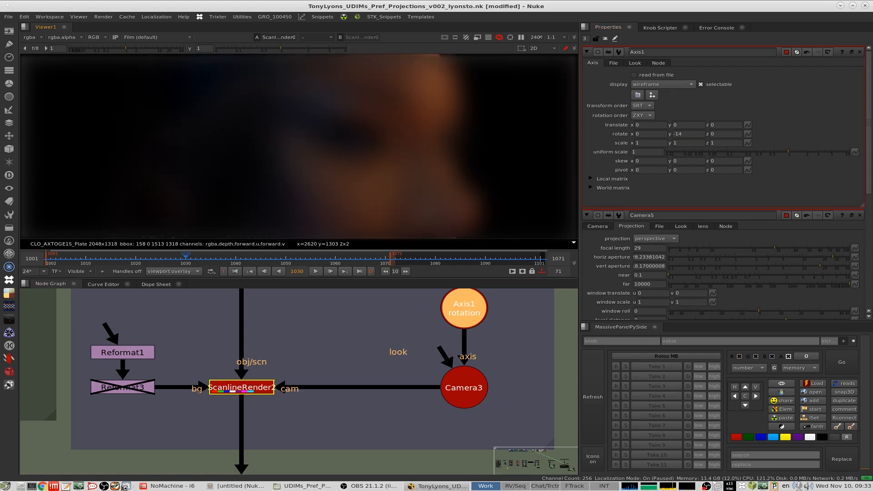
left_click(695, 134)
key("Down")
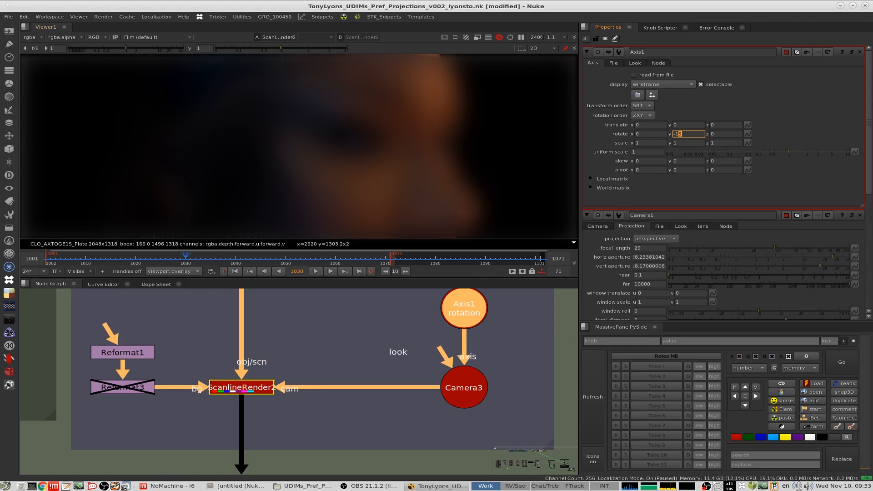
key("Down")
key("Down")
key("Down")
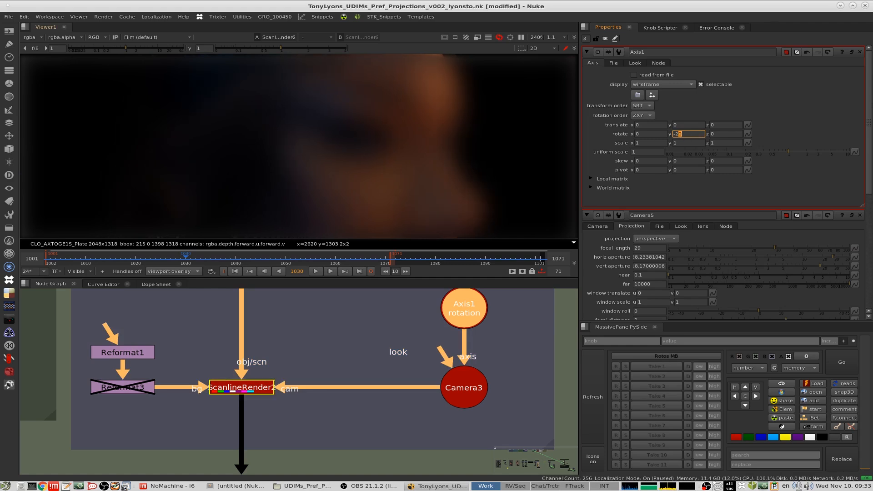
scroll(346, 146, "down", 5)
middle_click_drag(346, 182, 347, 121)
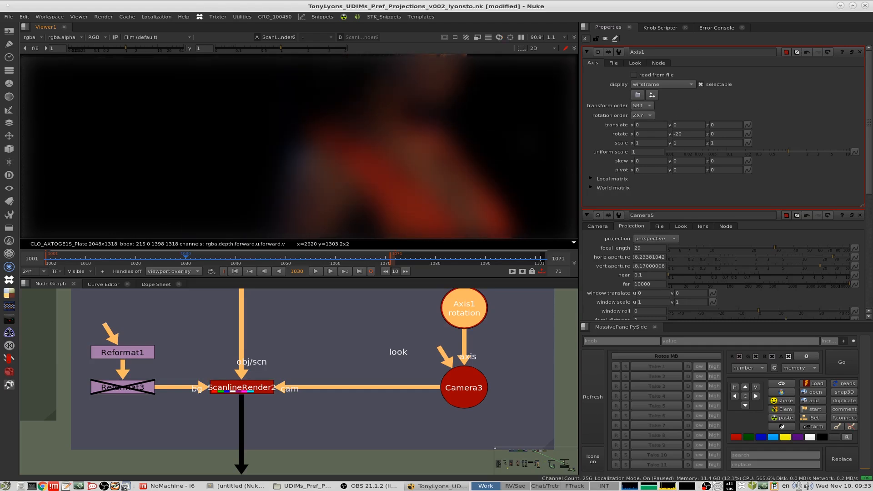
Raise the viewer gain to 2 to inspect the render, and reset it to 1.
left_click(134, 48)
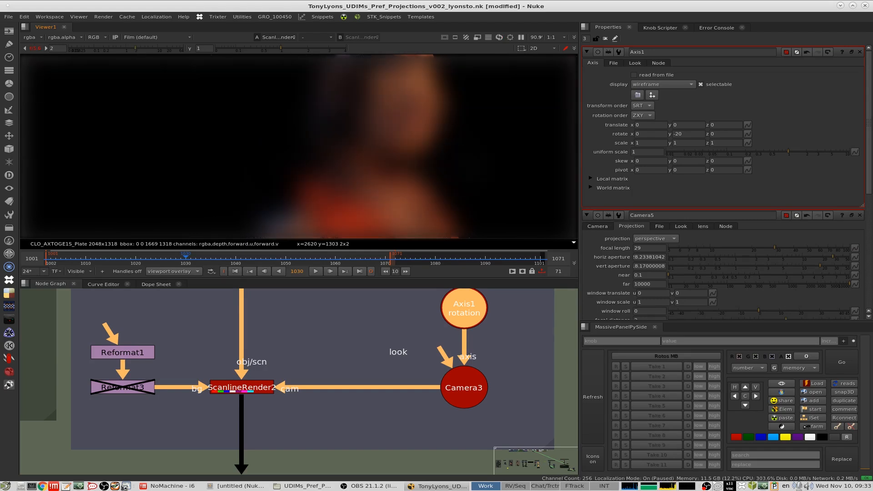
left_click(147, 48, "ctrl")
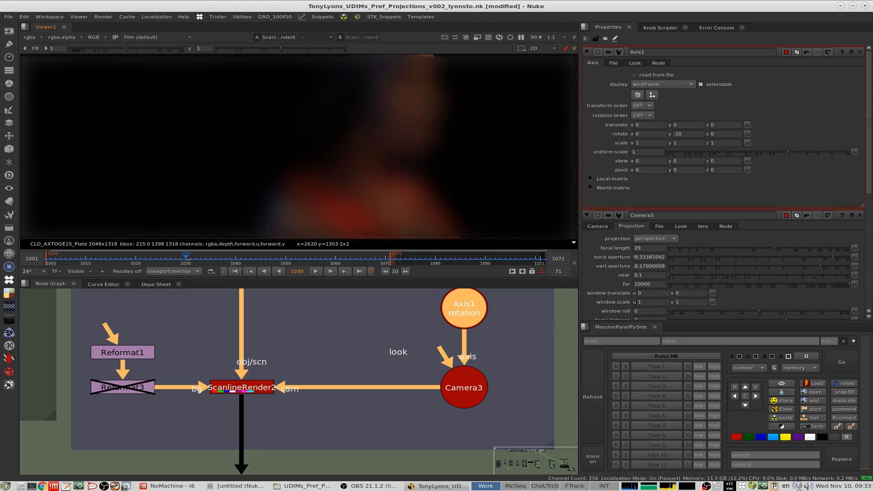
middle_click_drag(398, 381, 373, 365, "alt")
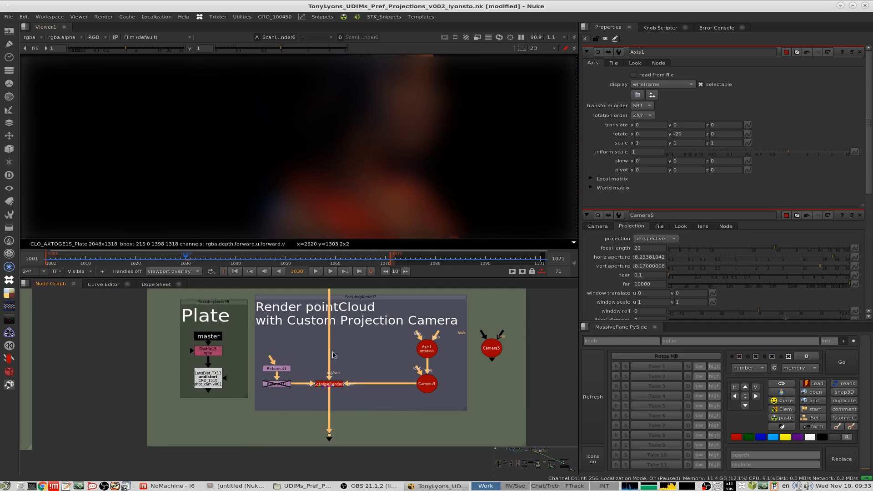
Read the notes below the Pref point cloud setup about custom projection cameras and increasing render resolution.
scroll(355, 401, "down", 5)
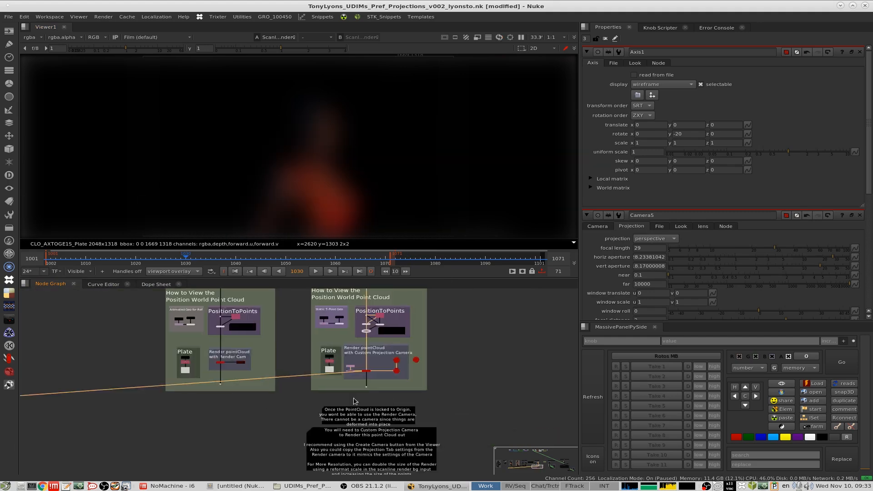
scroll(264, 412, "down", 2)
middle_click_drag(354, 400, 338, 345)
scroll(338, 345, "up", 6)
middle_click_drag(398, 343, 362, 350)
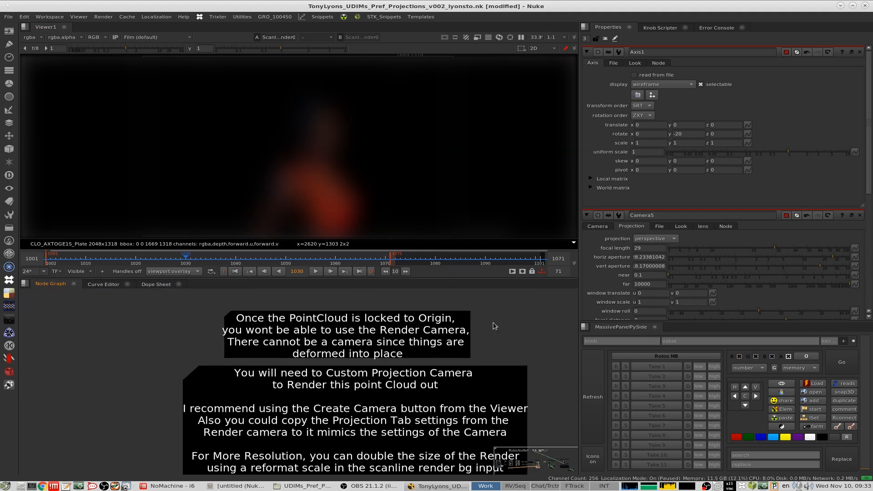
scroll(461, 338, "down", 3)
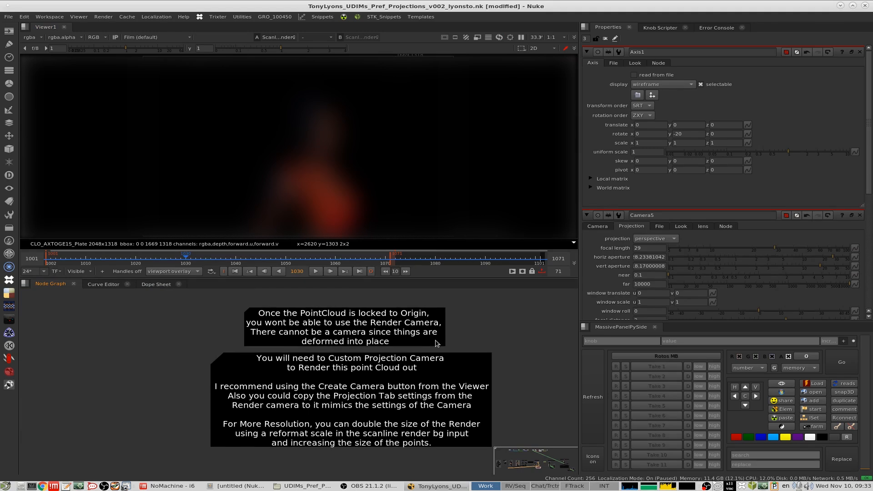
middle_click_drag(436, 349, 431, 339)
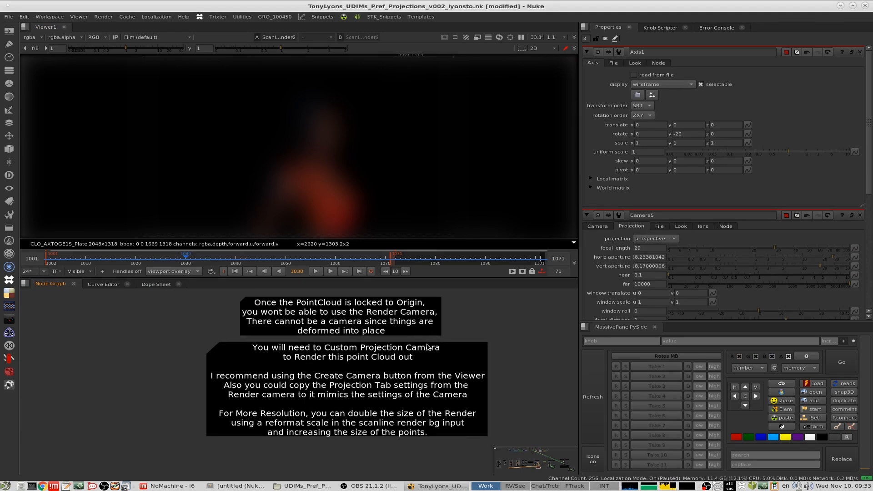
middle_click_drag(412, 370, 413, 360)
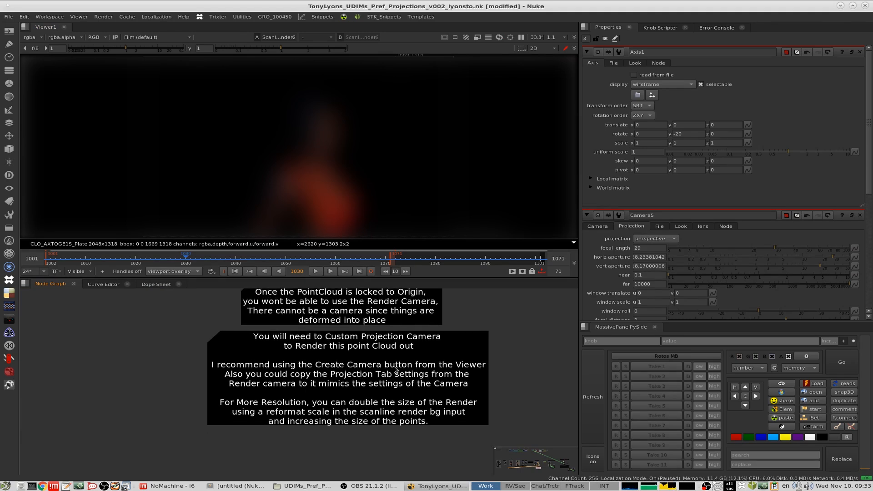
middle_click_drag(366, 380, 339, 373)
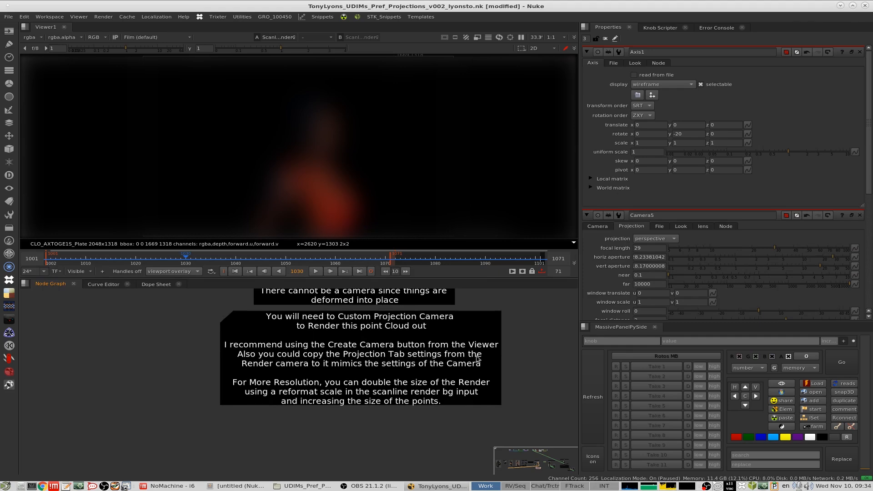
scroll(389, 377, "up", 2)
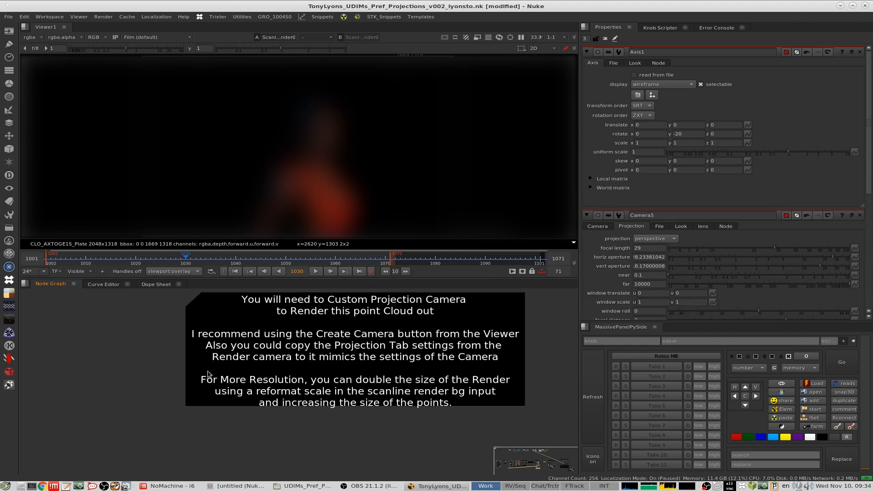
left_click_drag(116, 350, 574, 433)
Locate the Position projection Tools backdrop and examine its row of projection nodes.
middle_click_drag(526, 373, 531, 380)
scroll(405, 379, "down", 6)
middle_click_drag(405, 378, 185, 420)
scroll(345, 364, "down", 4)
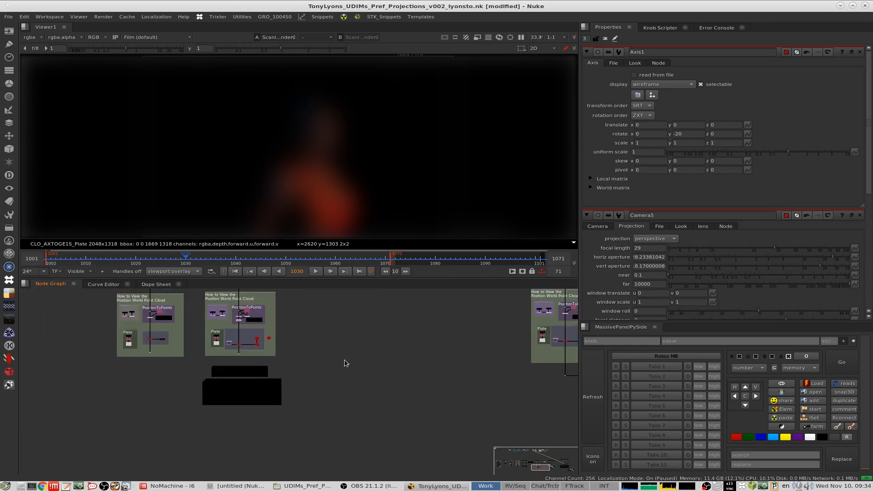
middle_click_drag(340, 325, 213, 384)
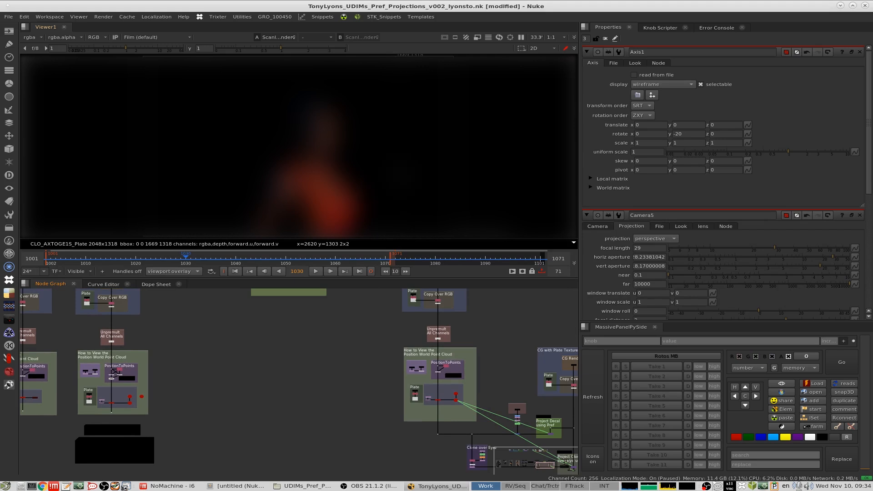
middle_click_drag(457, 296, 376, 358)
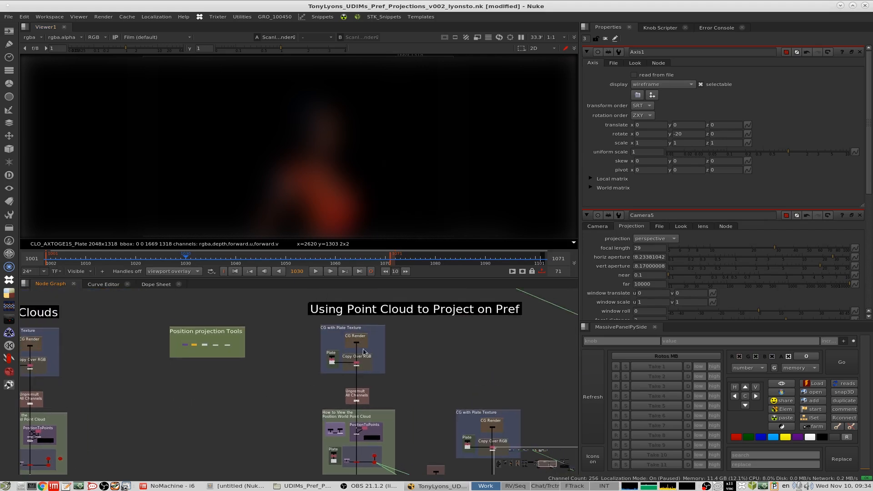
middle_click_drag(230, 345, 287, 364)
scroll(342, 338, "up", 5)
scroll(310, 329, "up", 3)
scroll(331, 331, "up", 2)
scroll(291, 362, "up", 2)
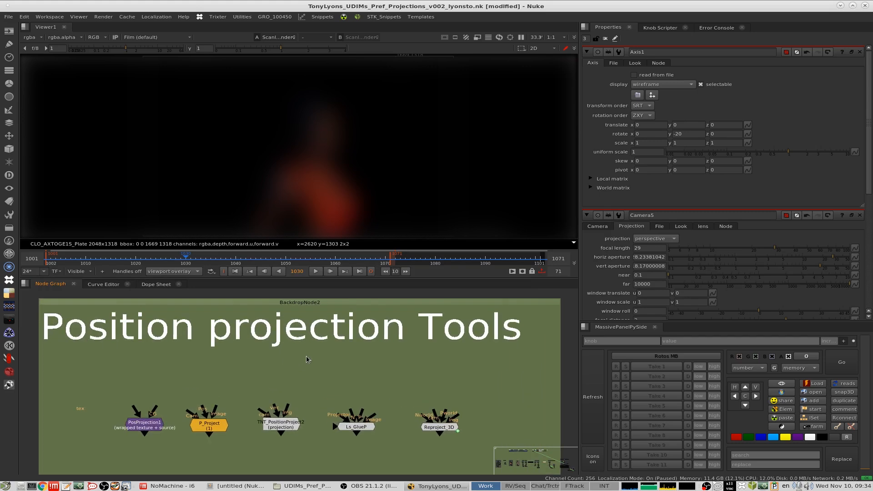
middle_click_drag(232, 366, 262, 367)
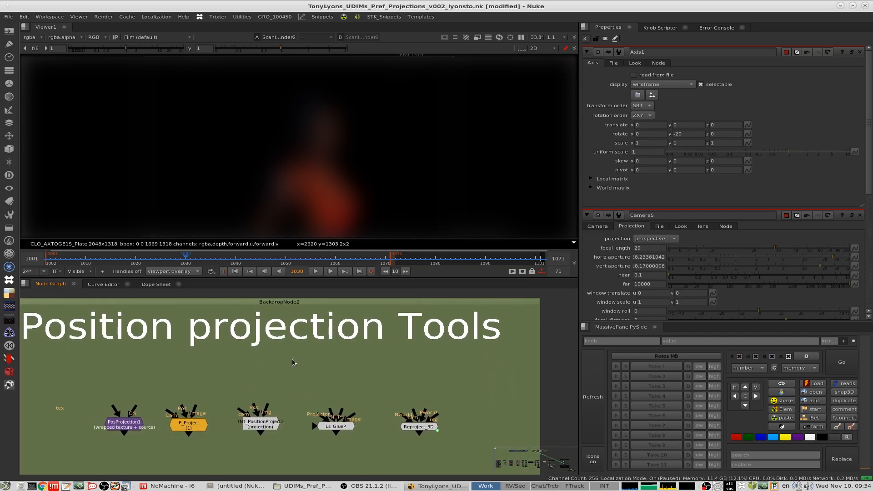
middle_click_drag(210, 388, 239, 374)
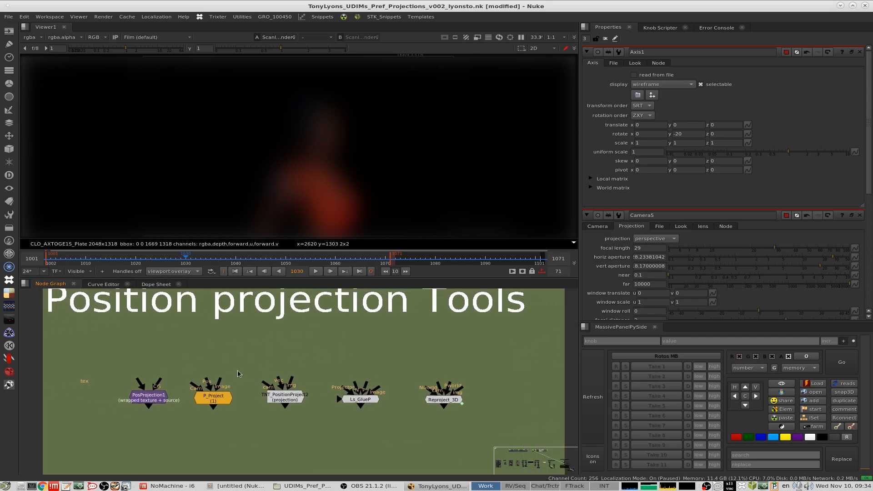
Look through the available CG gizmos for position projection tools such as P_Project and Glue_P.
left_click(9, 358)
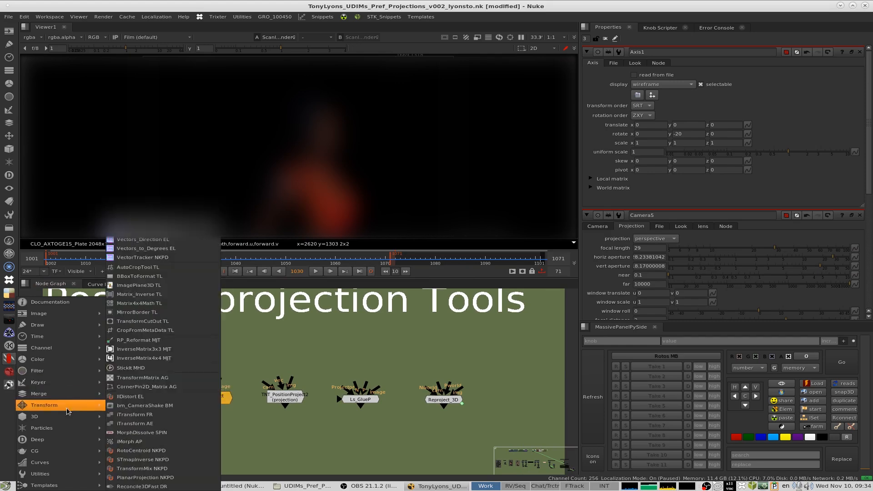
mouse_move(62, 445)
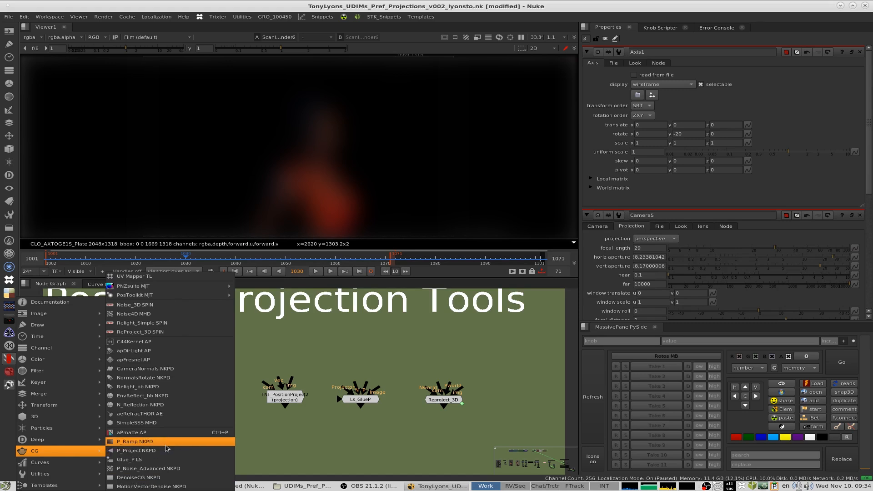
left_click(334, 387)
Inspect the settings of TNT_PositionProject2, and close all open node properties.
middle_click_drag(381, 333, 432, 305)
scroll(352, 346, "up", 4)
left_click(334, 393)
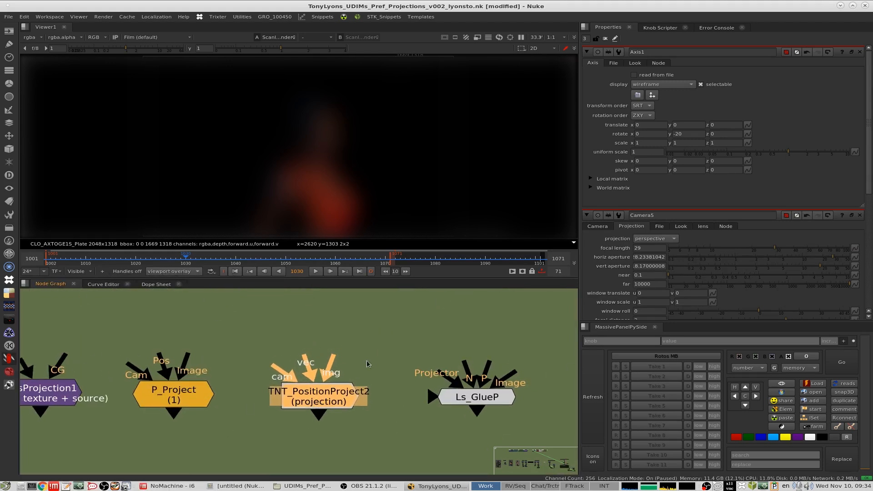
scroll(378, 367, "down", 2)
scroll(377, 367, "up", 2)
double_click(352, 373)
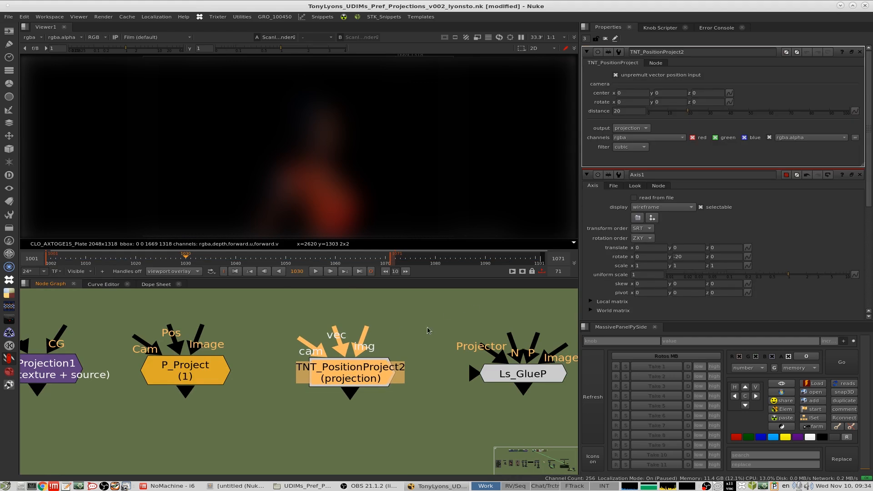
left_click(605, 39)
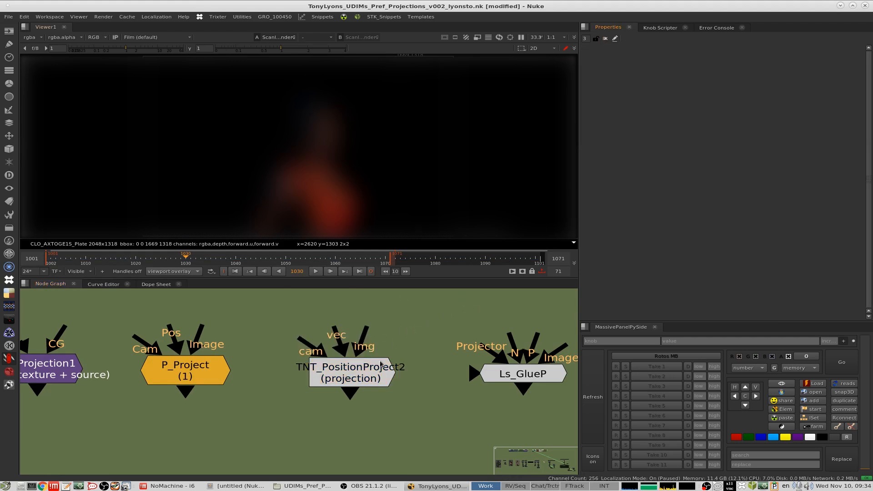
Nudge the five projection nodes together slightly within the Position projection Tools backdrop.
scroll(382, 364, "down", 4)
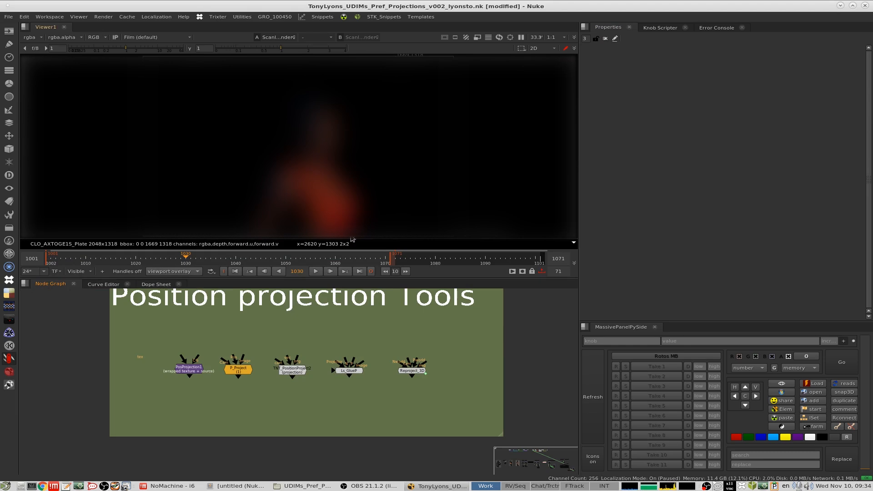
scroll(359, 334, "up", 2)
left_click_drag(504, 325, 220, 391)
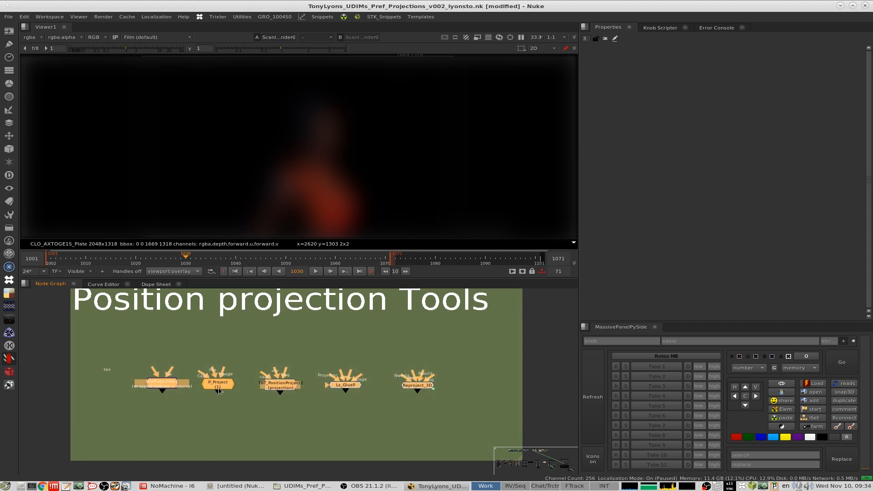
left_click_drag(279, 389, 288, 383)
left_click(347, 335)
Review the five position projection nodes, from PosProjection1 across to Reproject_3D.
scroll(343, 336, "down", 3)
scroll(340, 339, "up", 4)
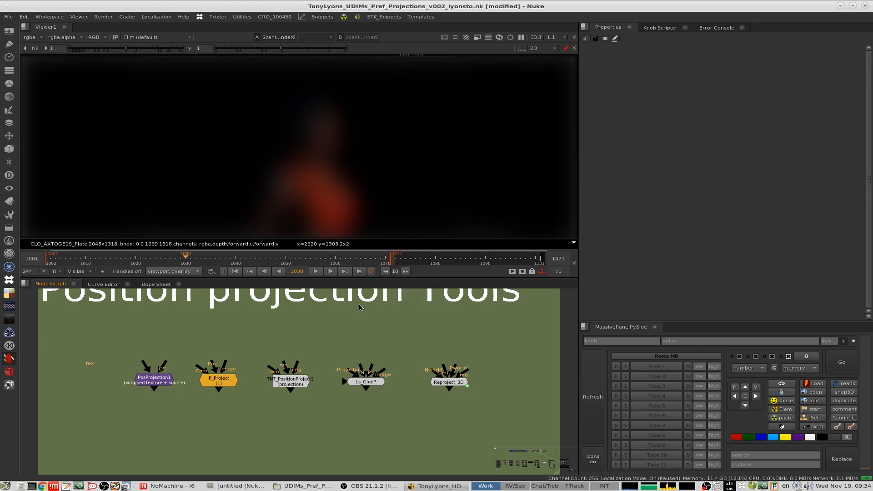
scroll(258, 330, "down", 3)
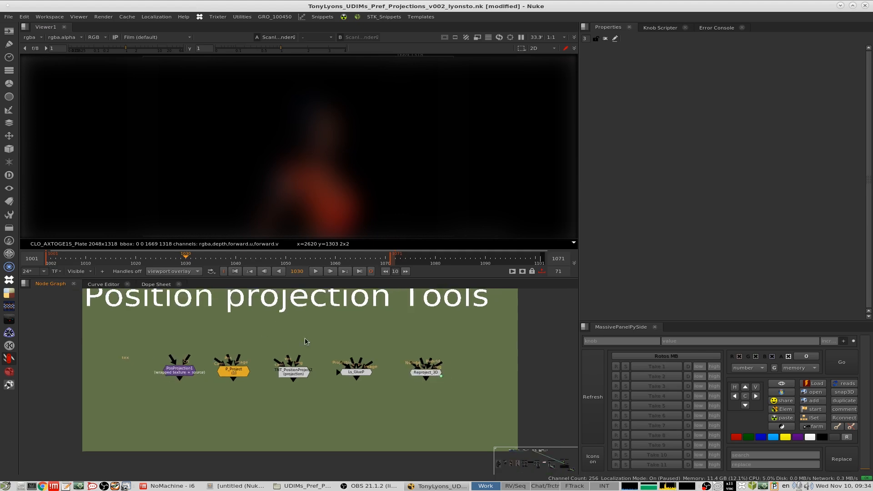
scroll(91, 318, "up", 3)
left_click_drag(82, 317, 563, 424)
middle_click_drag(540, 335, 335, 339)
scroll(387, 378, "down", 3)
left_click(458, 349)
Find the Using Point Cloud to Project on Pref section and examine its CG with Plate Texture setup.
scroll(381, 350, "down", 5)
scroll(345, 351, "down", 4)
middle_click_drag(472, 333, 363, 329)
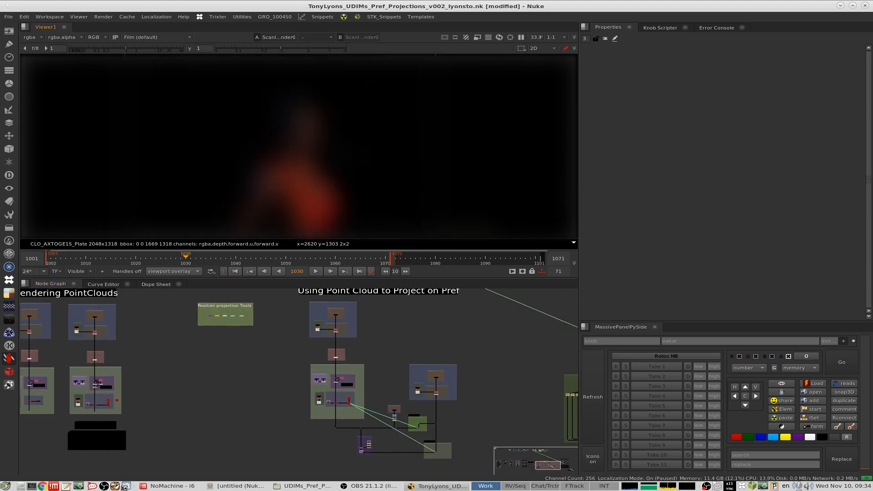
scroll(380, 337, "up", 5)
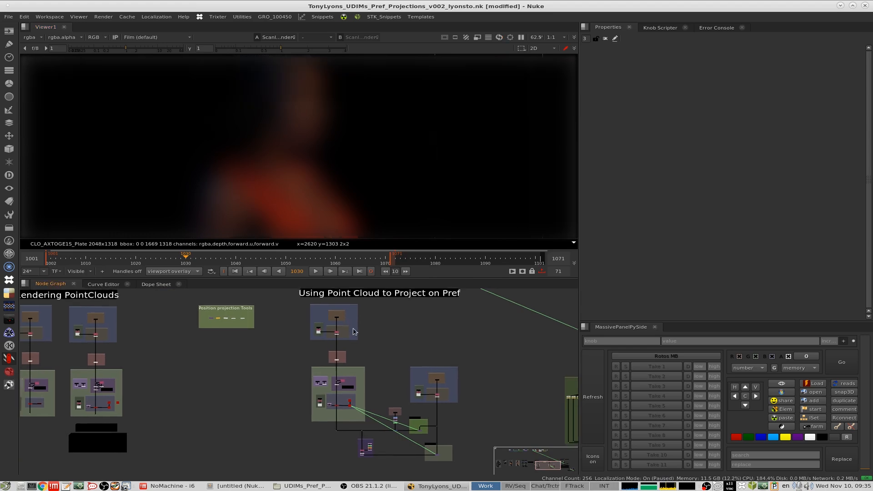
scroll(379, 334, "down", 1)
middle_click_drag(383, 360, 376, 335)
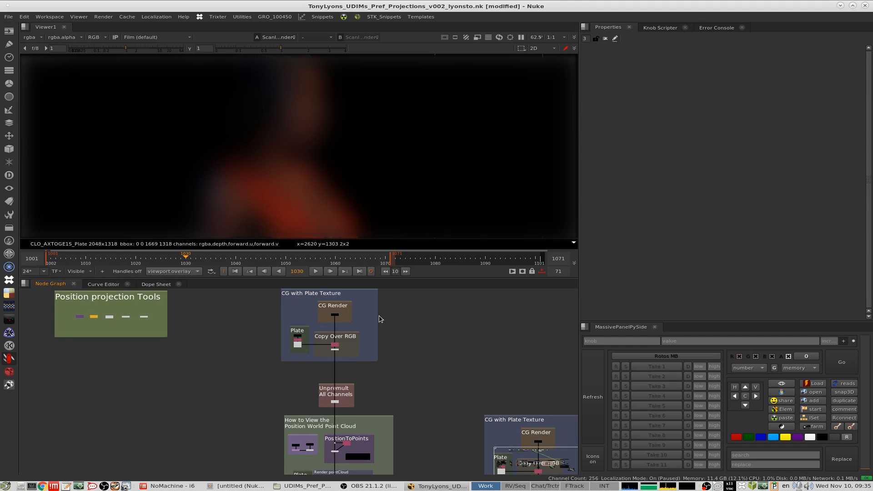
scroll(315, 344, "up", 5)
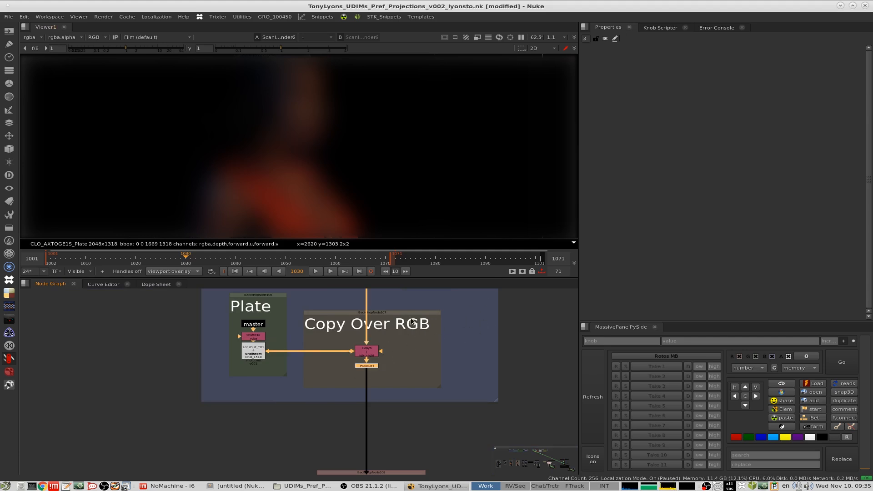
middle_click_drag(407, 353, 408, 323)
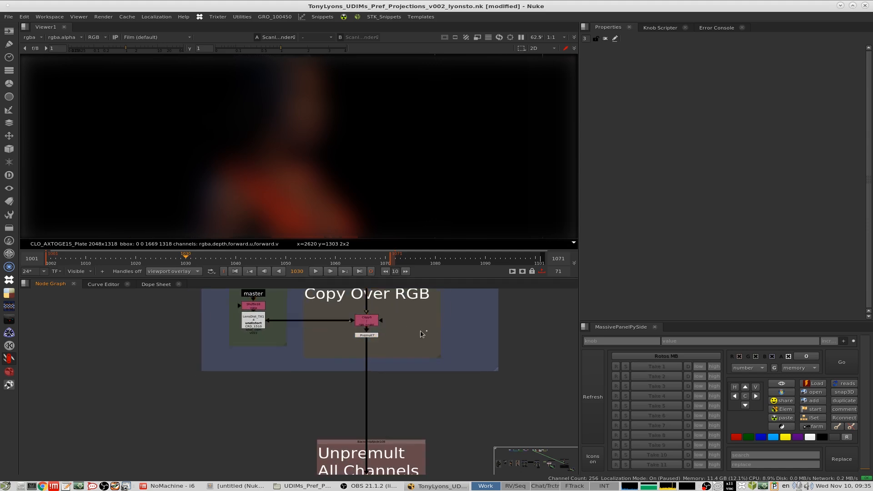
Display the Premult7 result in the viewer, followed by the output of the Unpremult All Channels node.
key("1")
scroll(436, 344, "down", 4)
middle_click_drag(433, 398, 419, 324)
scroll(418, 324, "up", 4)
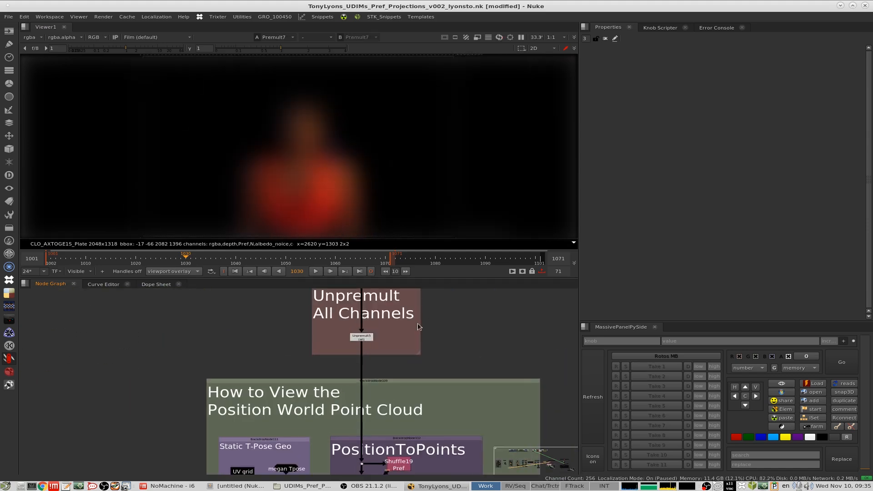
left_click(361, 337)
key("1")
Display the ScanlineRender3 point cloud render from the Custom Projection Camera group in the viewer.
middle_click_drag(429, 365, 433, 268)
middle_click_drag(402, 389, 397, 349)
left_click_drag(428, 332, 317, 367)
scroll(400, 328, "up", 2)
scroll(383, 378, "down", 4)
middle_click_drag(384, 449, 369, 382)
scroll(369, 383, "up", 3)
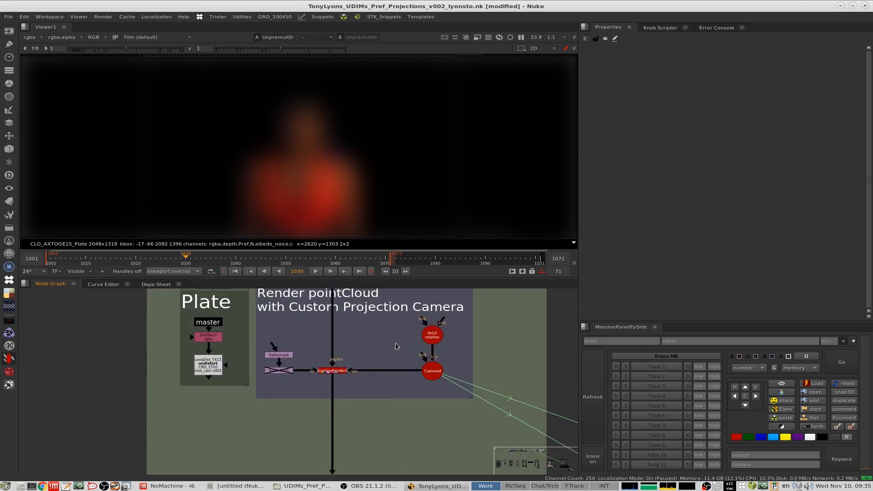
left_click_drag(394, 343, 303, 394)
key("1")
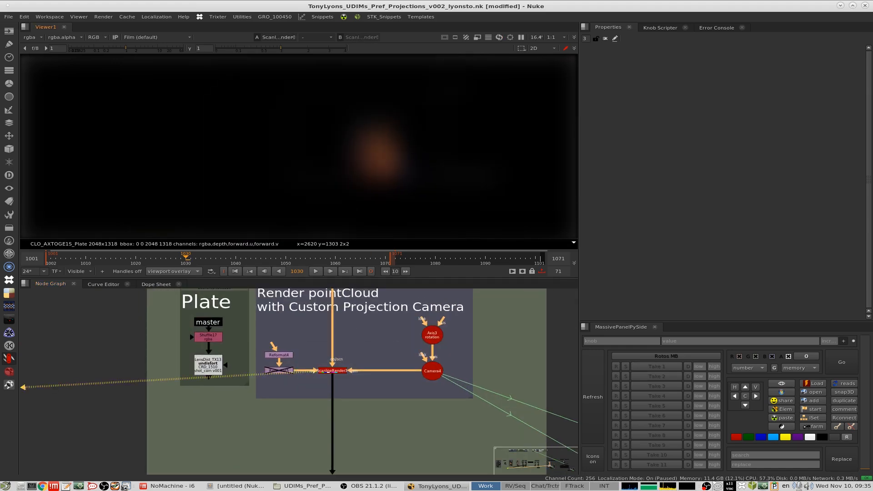
Check the projected face in the render at frame 1045, and scrub back to frame 1023 for a closer look.
left_click(260, 258)
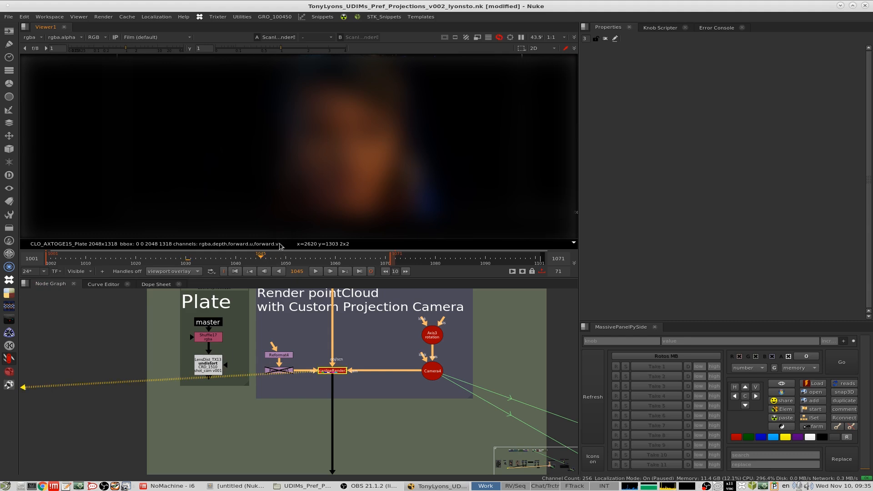
left_click_drag(236, 260, 144, 255)
scroll(337, 145, "up", 4)
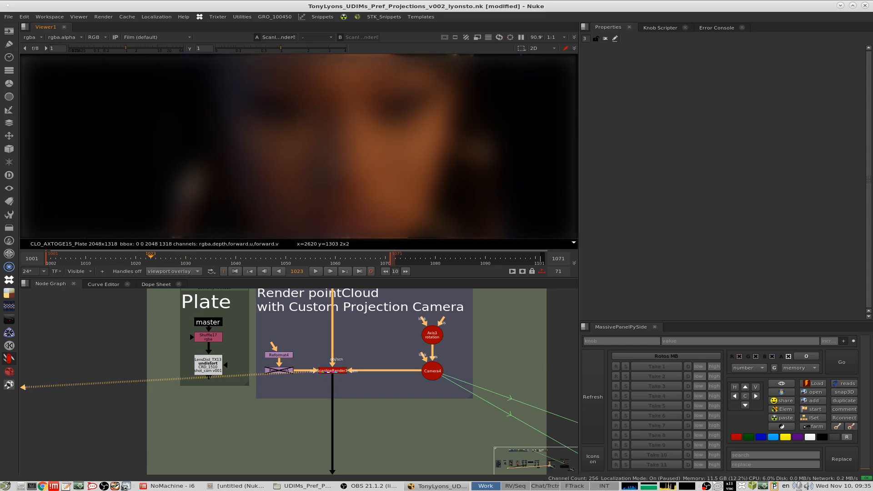
Examine the PositionToPoints group with its Pref shuffle, and the ScanlineRender3 setup with Axis3 and Camera4.
middle_click_drag(383, 332, 359, 379)
scroll(357, 355, "down", 4)
middle_click_drag(353, 309, 427, 321)
scroll(430, 320, "up", 9)
left_click(370, 337)
scroll(388, 328, "down", 9)
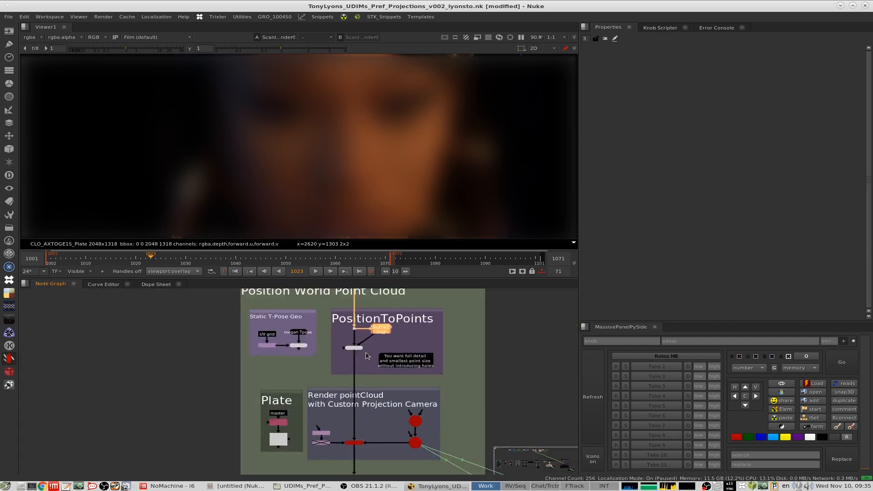
scroll(375, 347, "up", 4)
middle_click_drag(387, 425, 404, 346)
scroll(394, 346, "down", 5)
scroll(438, 336, "up", 5)
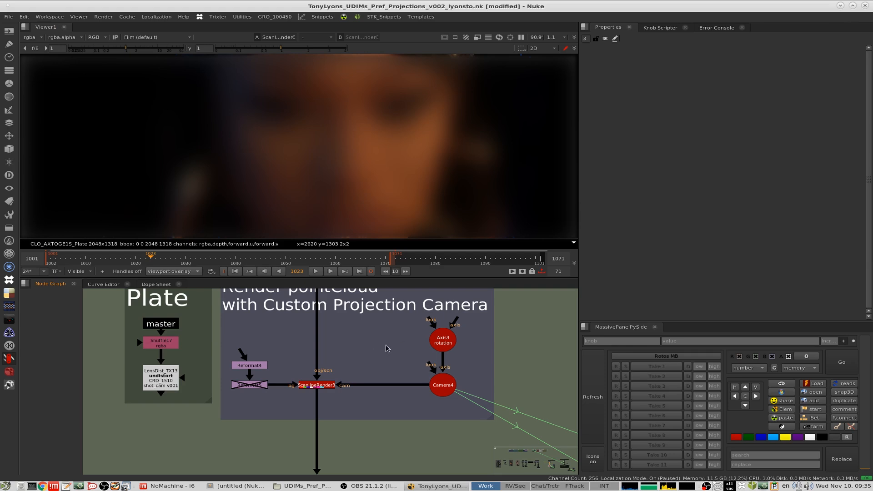
Survey the earlier setups in the node graph, including the T-pose UV Project Sticker section.
middle_click_drag(439, 337, 382, 401, "alt")
middle_click_drag(177, 364, 390, 370)
middle_click_drag(253, 354, 310, 345, "alt")
middle_click_drag(558, 331, 398, 343)
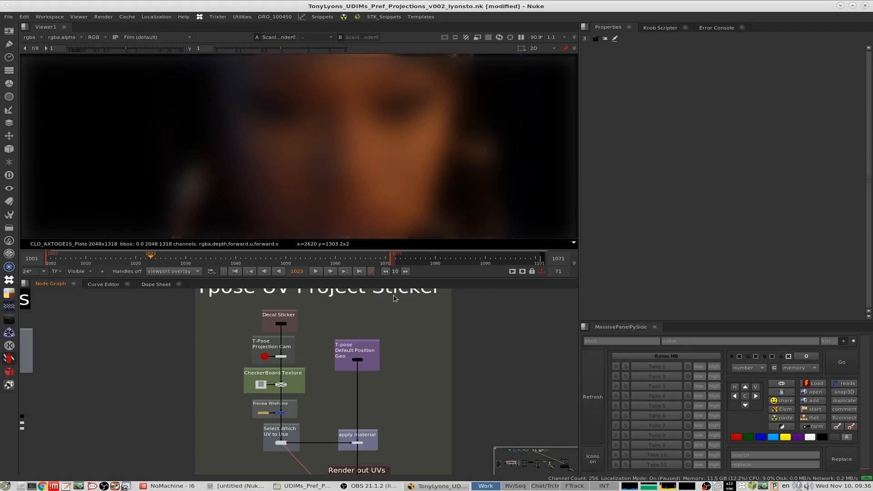
middle_click_drag(514, 366, 427, 394, "alt")
middle_click_drag(427, 394, 189, 377)
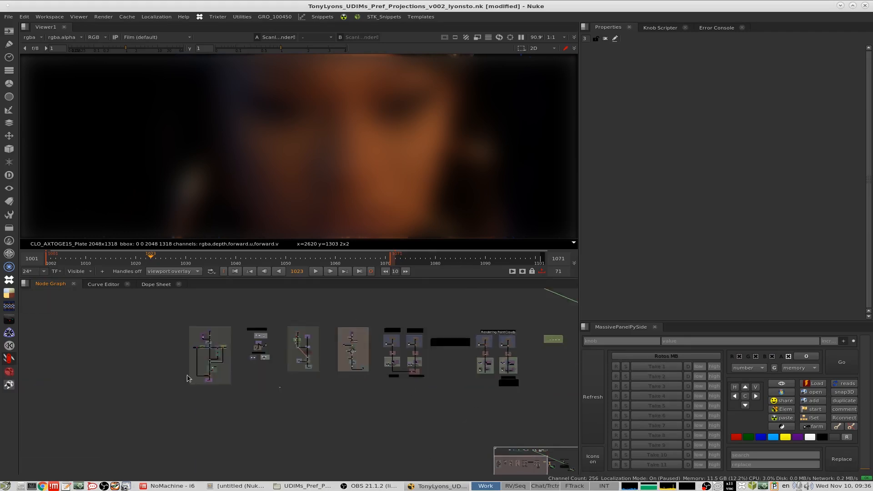
View the point cloud render at the dot below the "Using Point Cloud to Project on Pref" setup, with the whole frame fitted.
middle_click_drag(465, 352, 333, 347)
middle_click_drag(438, 362, 485, 348, "alt")
middle_click_drag(566, 355, 440, 353)
middle_click_drag(394, 372, 421, 401, "alt")
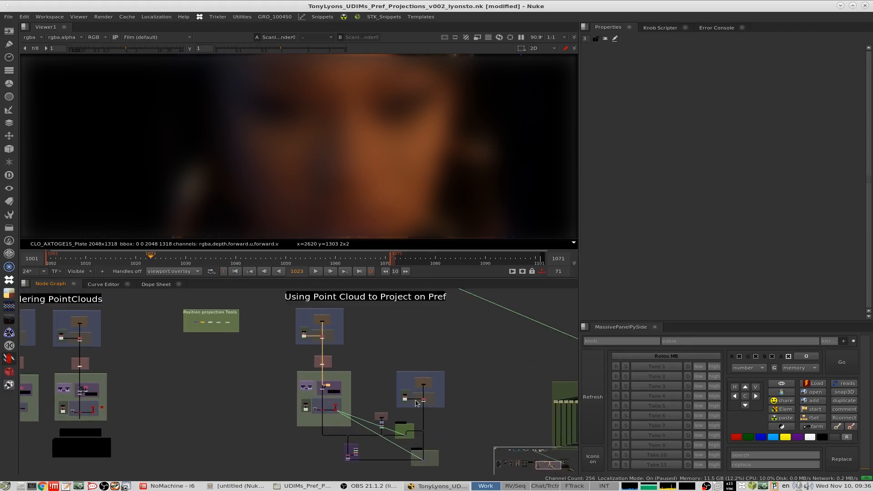
middle_click_drag(345, 395, 362, 355, "alt")
middle_click_drag(302, 407, 357, 361, "alt")
left_click_drag(380, 357, 265, 428)
key("1")
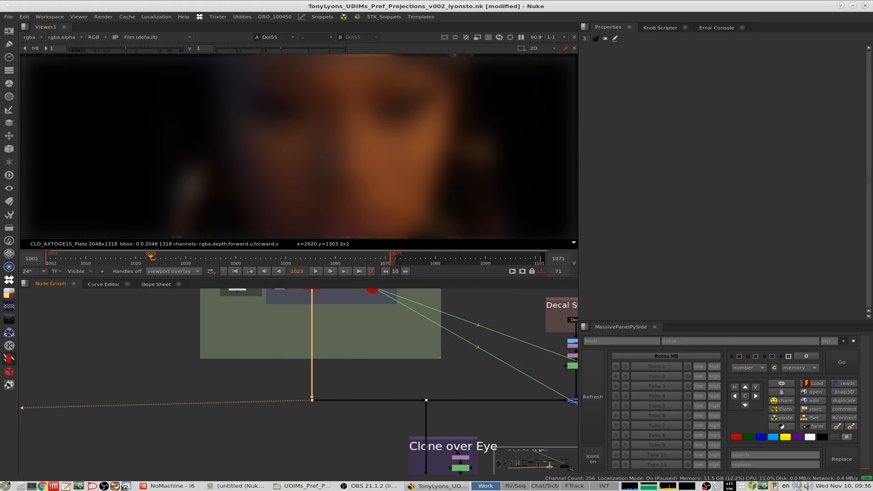
key("f")
View the Decal stamp in the Decal Sticker group and the Roto2 node below it.
middle_click_drag(485, 375, 382, 340)
middle_click_drag(466, 299, 321, 390)
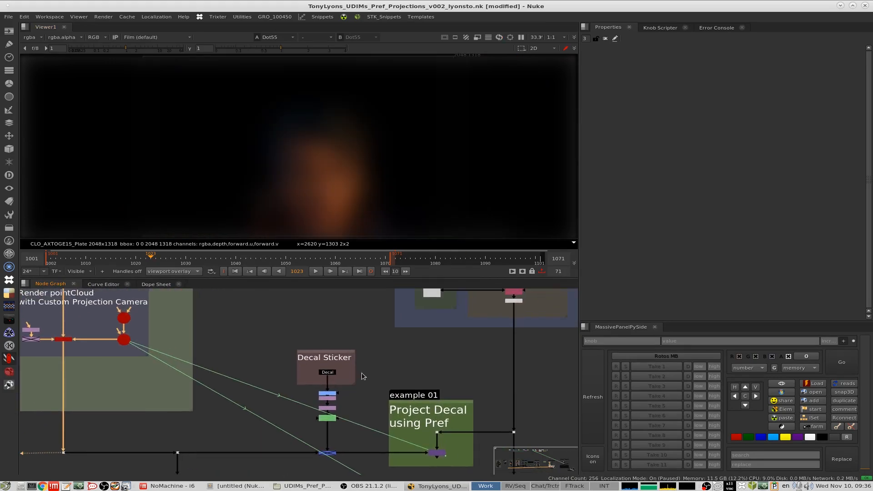
left_click(327, 372)
key("1")
scroll(330, 450, "up", 4)
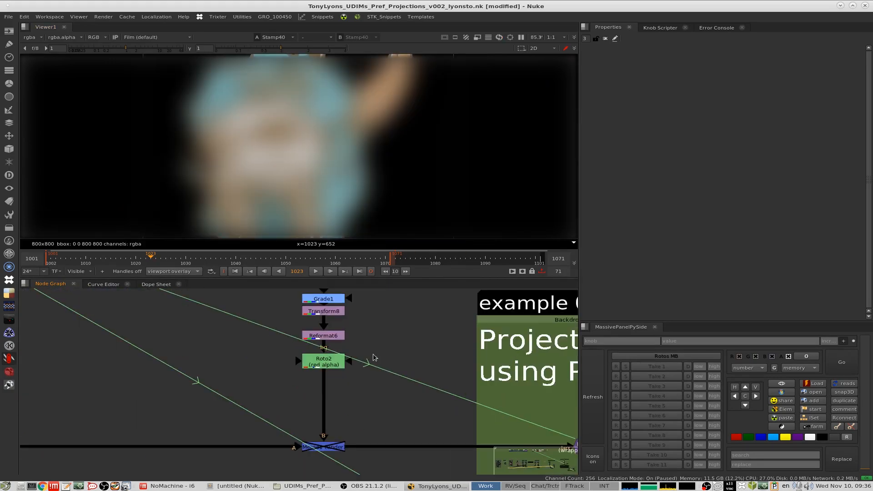
left_click(324, 362)
key("1")
Enable Merge1 below the Decal Sticker branch and view its output.
middle_click_drag(369, 396, 408, 345)
left_click_drag(429, 365, 344, 408)
key("d")
left_click_drag(438, 359, 367, 396)
key("1")
Go to frame 1034 and examine the point cloud render placed under the decal around the face.
middle_click_drag(327, 186, 358, 146)
scroll(358, 158, "up", 4)
left_click(206, 257)
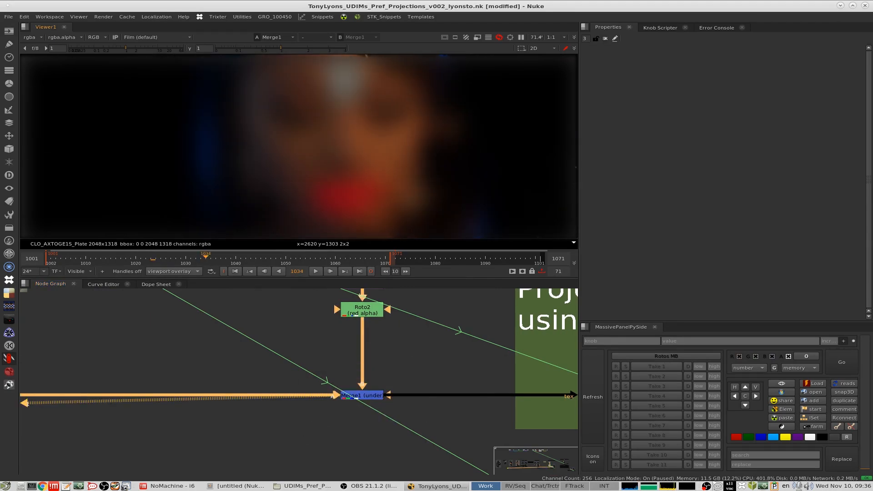
scroll(377, 136, "down", 4)
scroll(354, 96, "up", 6)
scroll(355, 96, "down", 2)
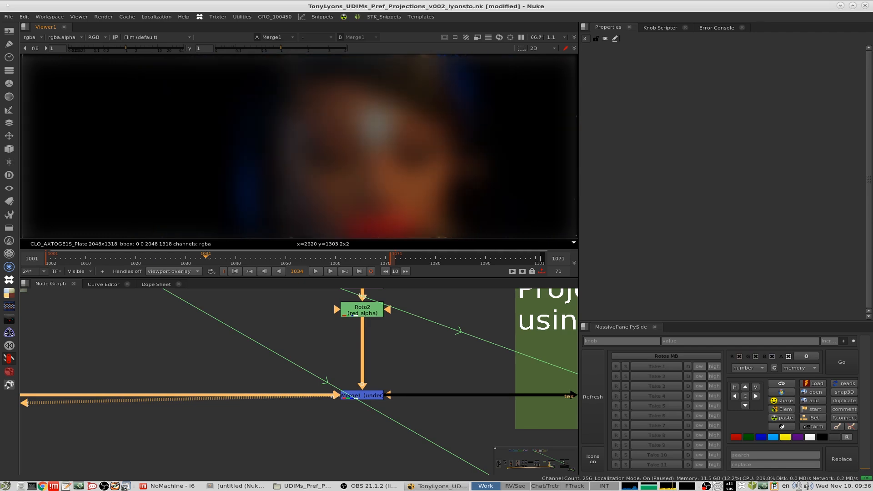
scroll(355, 136, "down", 3)
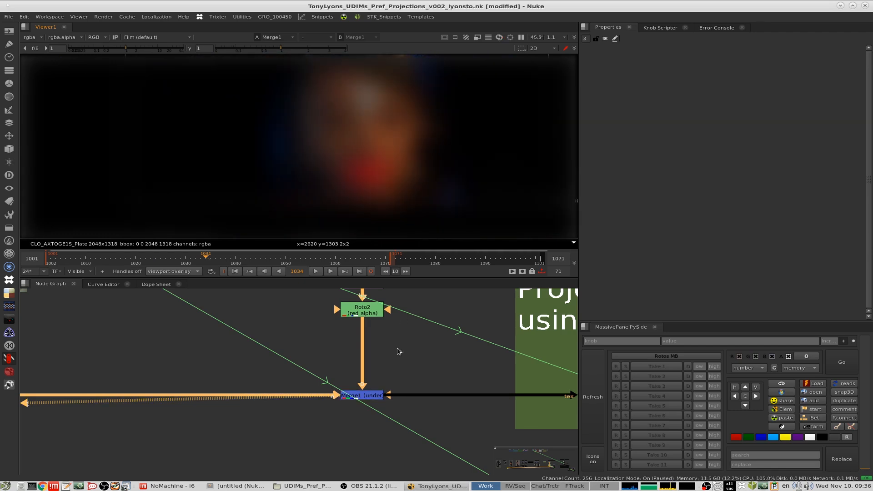
scroll(398, 349, "down", 3)
View the Premult6 node at the end of the Copy Over RGB group beside the Decal Sticker branch.
middle_click_drag(398, 349, 288, 370)
middle_click_drag(536, 332, 404, 339)
scroll(358, 456, "down", 6)
scroll(391, 380, "up", 6)
left_click_drag(458, 337, 341, 385)
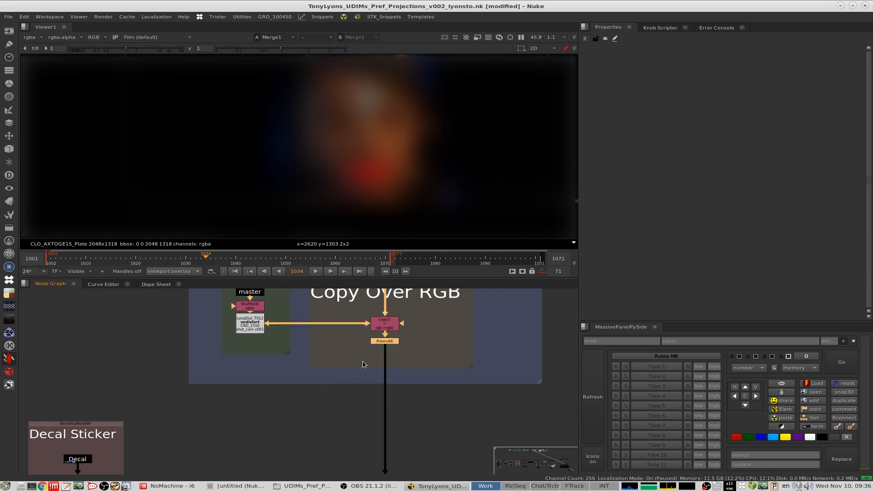
key("1")
scroll(410, 343, "down", 4)
scroll(418, 338, "up", 2)
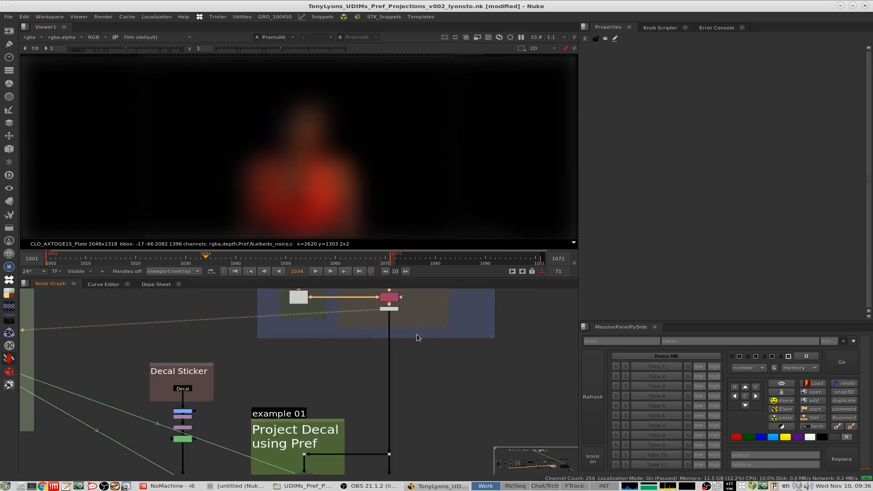
Preview the Pref layer of the Premult6 output through a temporary Shuffle at viewer gain 0.16, and delete the Shuffle.
mouse_move(386, 391)
middle_mouse_down()
mouse_move(398, 331)
mouse_move(395, 387)
middle_mouse_up()
left_click(366, 363)
key("h")
left_click_drag(362, 354, 398, 306)
key("1")
left_click(610, 78)
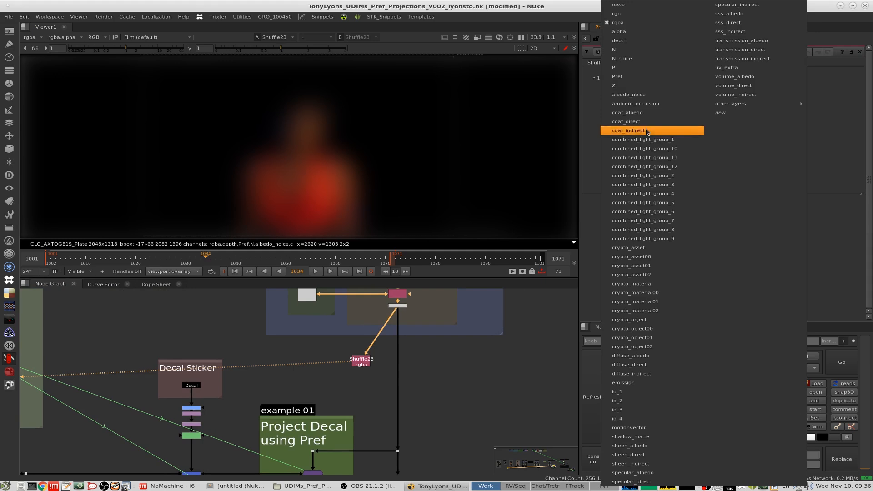
left_click(641, 78)
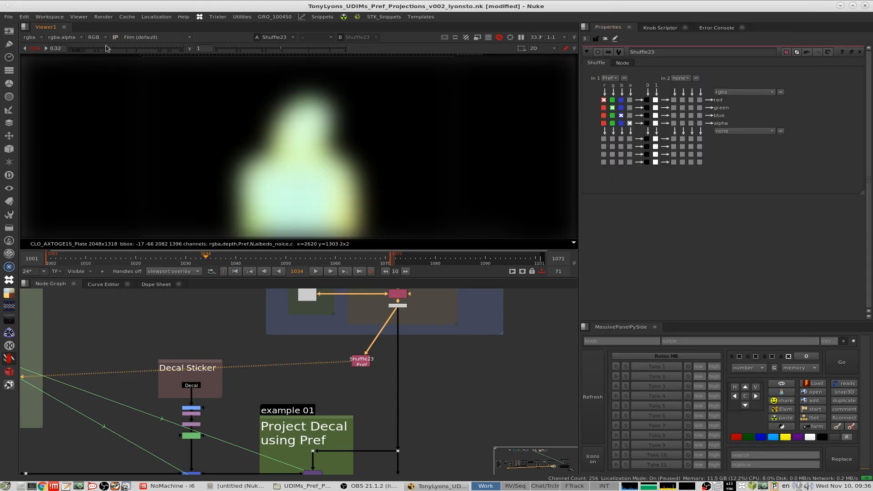
left_click_drag(107, 48, 101, 49)
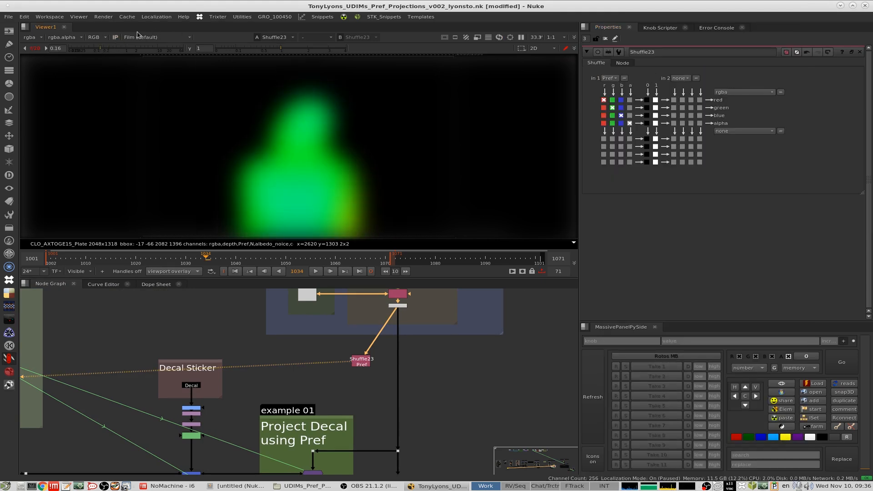
left_click_drag(406, 348, 347, 382)
key("Delete")
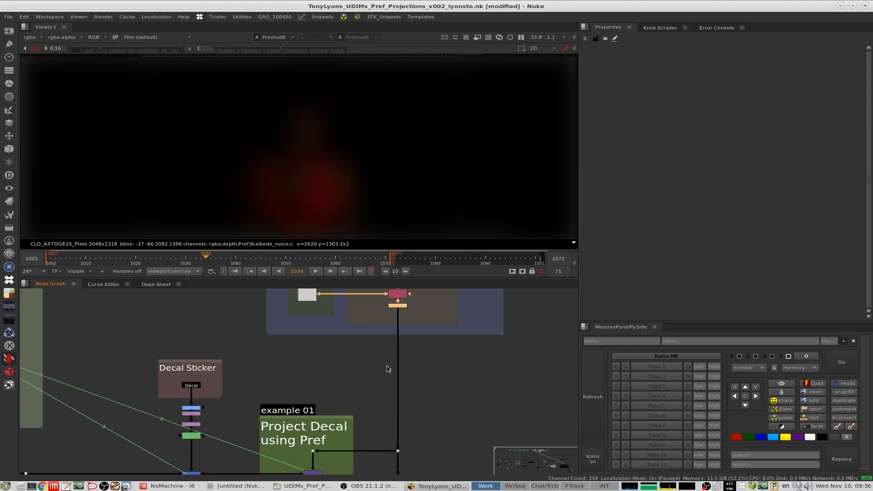
View Merge1 with the viewer gain reset to 1, and disable the merge to leave only the decal.
middle_click_drag(342, 414, 403, 323)
middle_click_drag(270, 368, 321, 368)
left_click_drag(365, 363, 279, 405)
key("1")
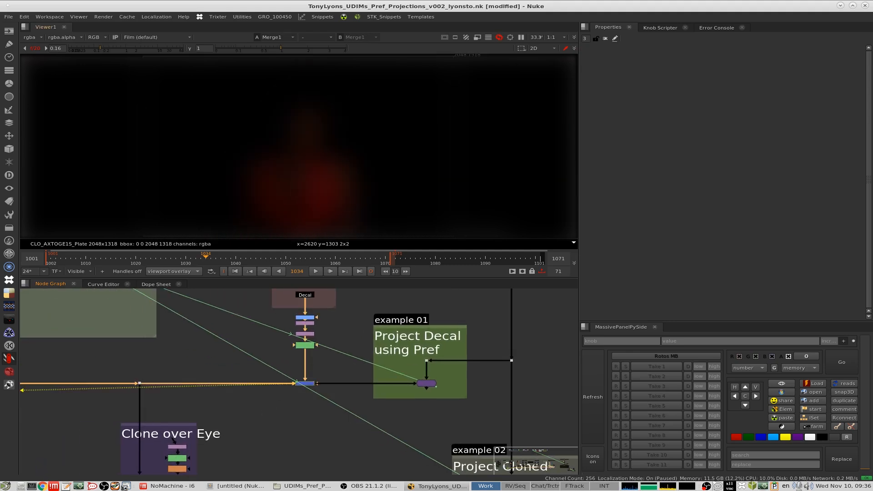
left_click_drag(150, 56, 177, 48)
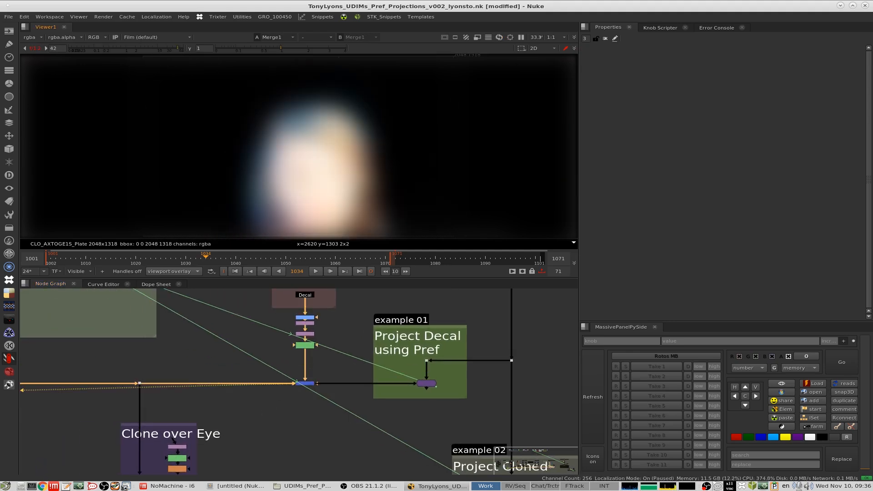
left_click(152, 48, "ctrl")
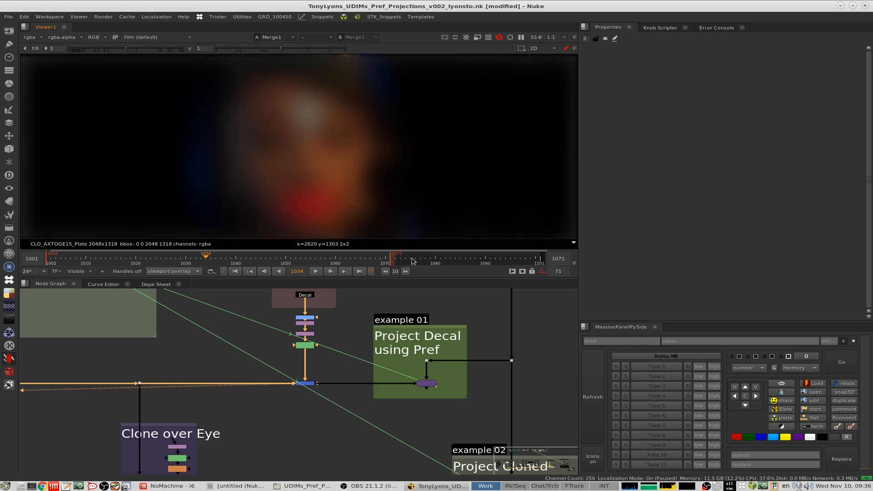
scroll(292, 383, "up", 5)
key("d")
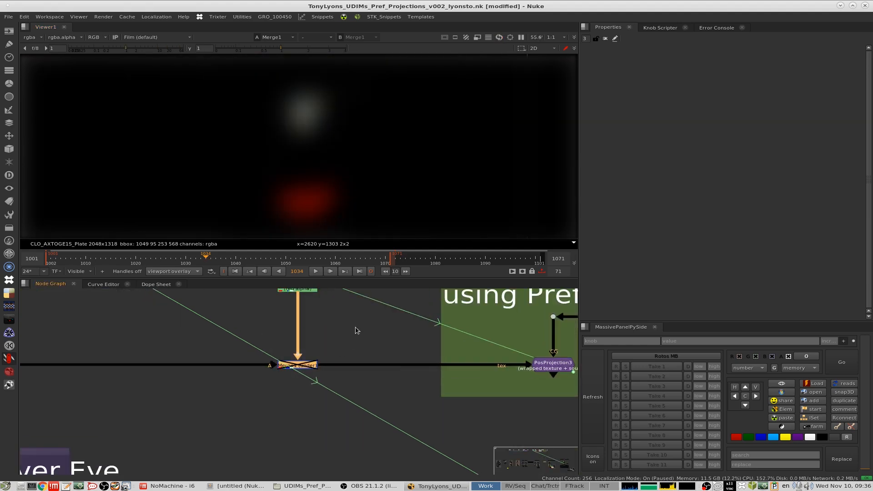
Open the properties of the PosProjection3 node in the example 01 "Project Decal using Pref" group.
scroll(429, 331, "down", 5)
middle_click_drag(340, 329, 236, 343)
scroll(370, 348, "up", 5)
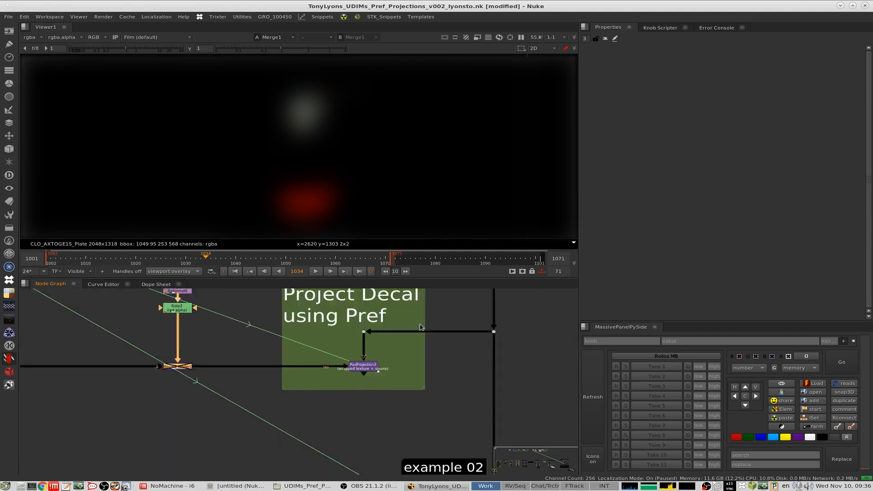
left_click(357, 371)
scroll(364, 378, "up", 4)
double_click(378, 356)
scroll(399, 353, "down", 4)
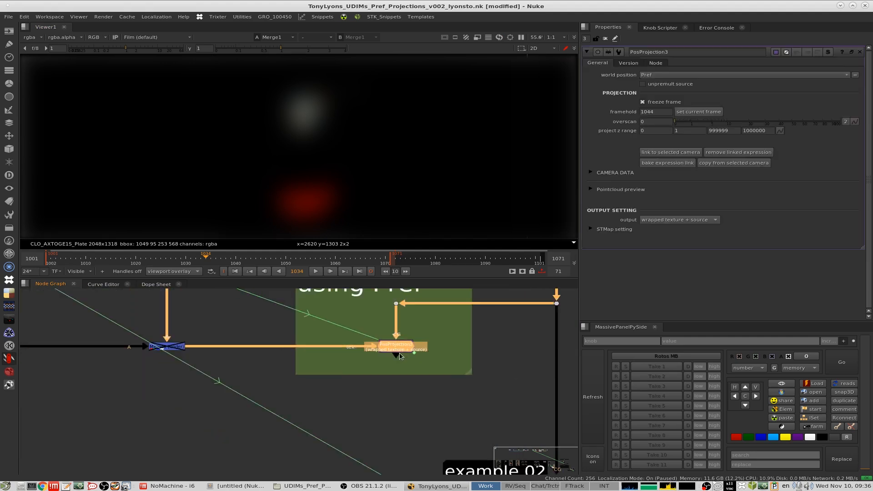
Add a new PosProjection MJT node beside PosProjection3.
middle_click_drag(399, 353, 370, 363)
left_click(441, 353)
key("Tab")
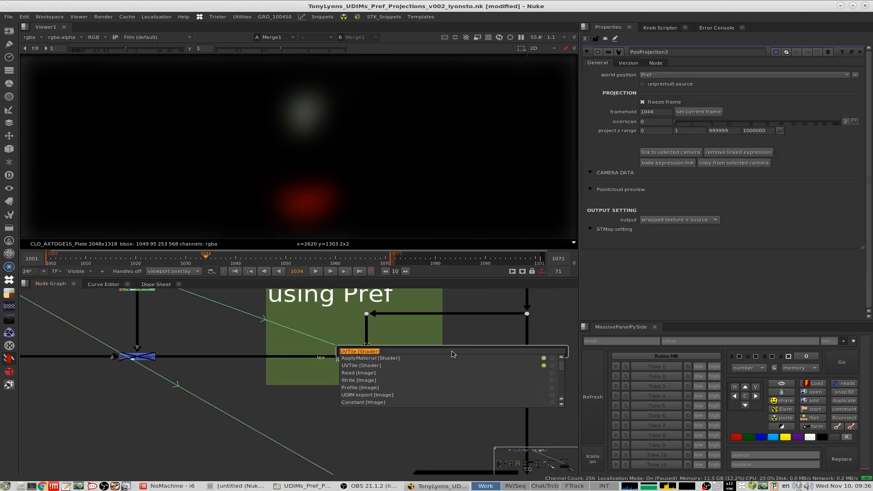
type("posp")
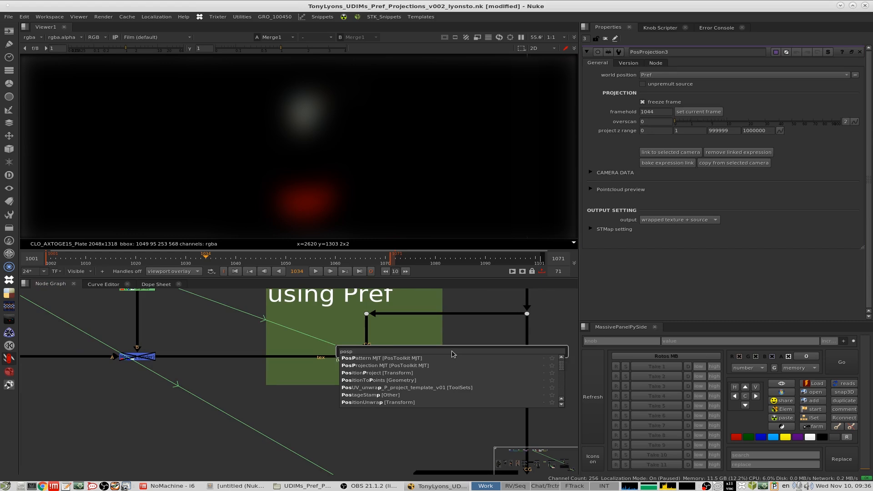
key("Down")
key("Return")
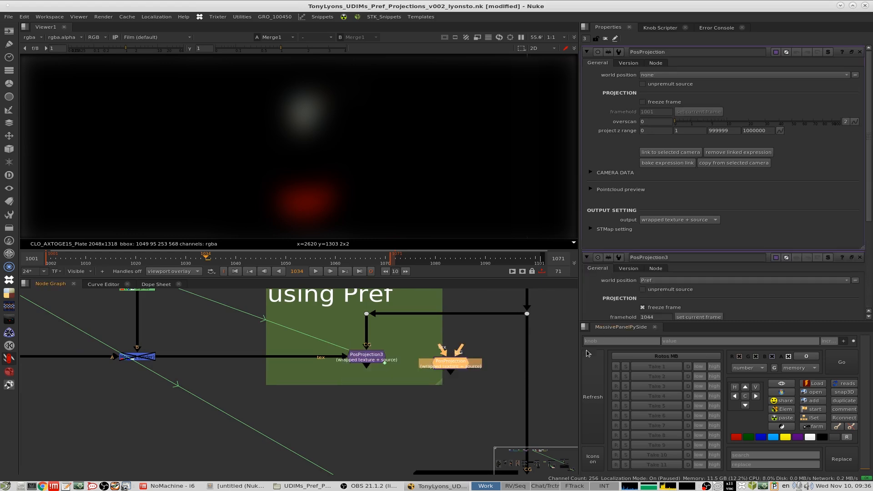
Delete PosProjection3 and move the new PosProjection node into its place in the example 01 group.
left_click(415, 354)
scroll(415, 363, "up", 3)
left_click_drag(474, 363, 471, 346)
left_click_drag(434, 317, 299, 378)
key("Delete")
left_click_drag(464, 345, 346, 346)
scroll(366, 340, "down", 4)
middle_click_drag(357, 341, 347, 395)
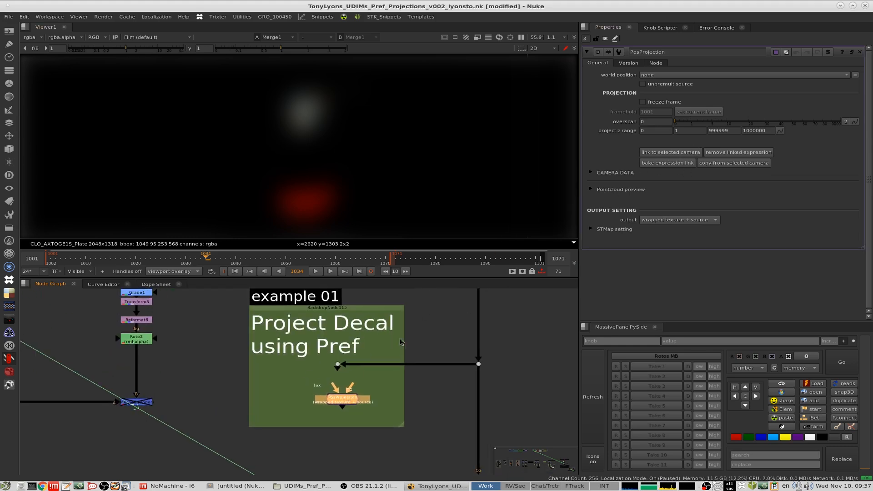
Examine the custom projection camera setup in the "Render pointCloud with Custom Projection Camera" group.
scroll(400, 342, "down", 4)
middle_click_drag(400, 342, 397, 395)
middle_click_drag(102, 318, 167, 343)
scroll(167, 343, "up", 6)
left_click_drag(326, 344, 165, 429)
mouse_move(226, 324)
left_mouse_down()
mouse_move(216, 333)
mouse_move(215, 315)
mouse_move(225, 319)
left_mouse_up()
scroll(303, 320, "down", 5)
mouse_move(360, 366)
middle_mouse_down()
mouse_move(252, 312)
mouse_move(335, 370)
mouse_move(279, 332)
middle_mouse_up()
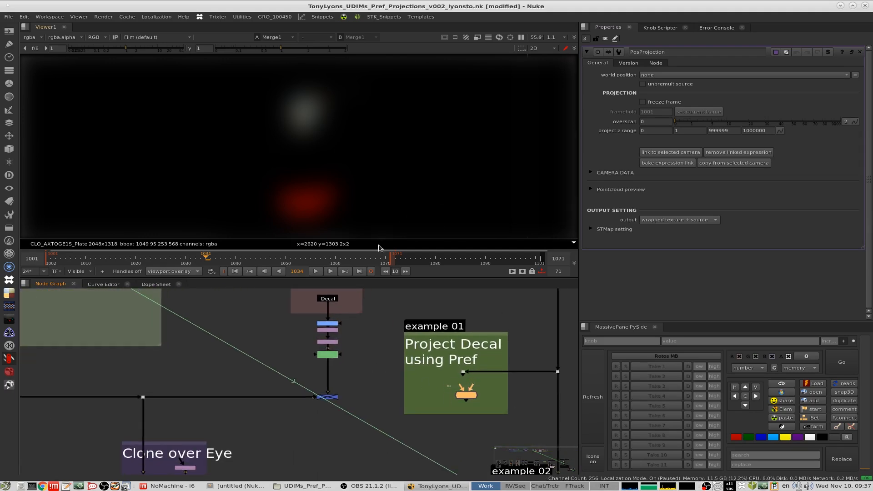
Link the new PosProjection node to the custom projection camera of the point cloud render.
middle_click_drag(166, 311, 216, 370)
left_click_drag(168, 301, 87, 351)
middle_click_drag(357, 384, 372, 346)
scroll(403, 409, "down", 12)
scroll(435, 345, "up", 5)
scroll(412, 340, "up", 6)
scroll(438, 333, "down", 7)
middle_click_drag(420, 385, 503, 388)
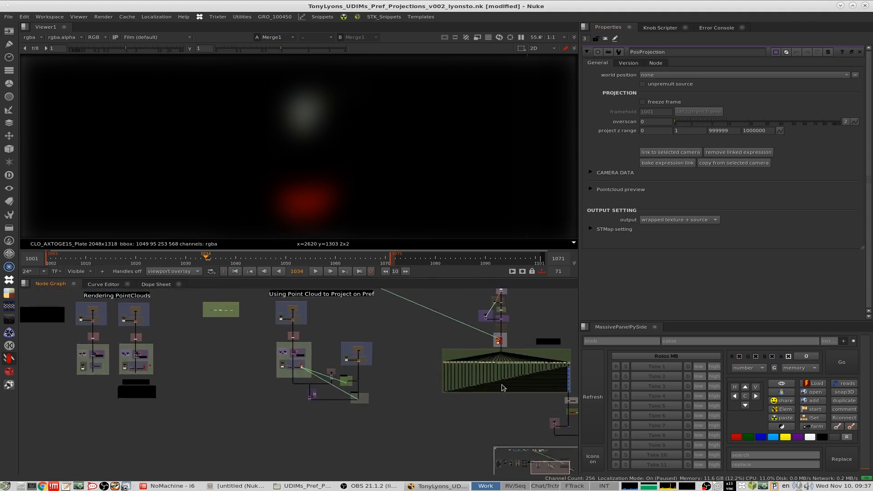
scroll(268, 367, "up", 3)
scroll(407, 394, "up", 5)
middle_click_drag(406, 394, 373, 367)
scroll(448, 375, "up", 8)
left_click(419, 387)
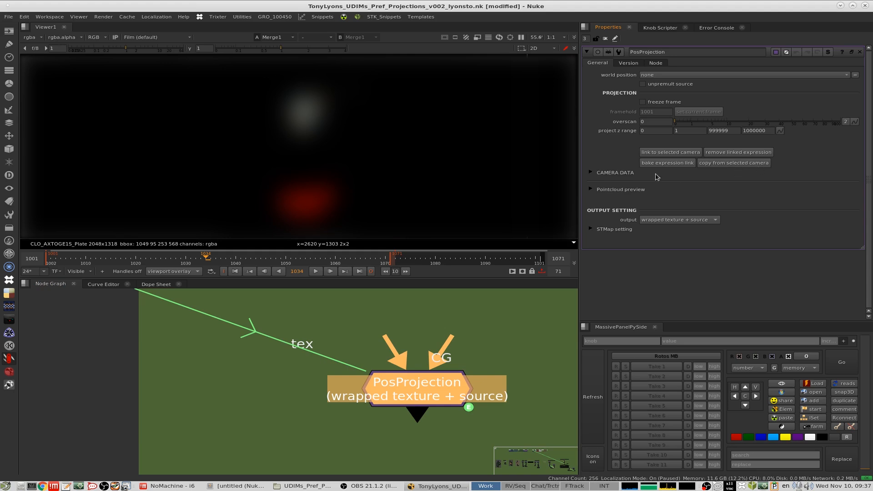
Connect the CG input of PosProjection to the dot above it and align the node under that dot.
scroll(434, 339, "down", 6)
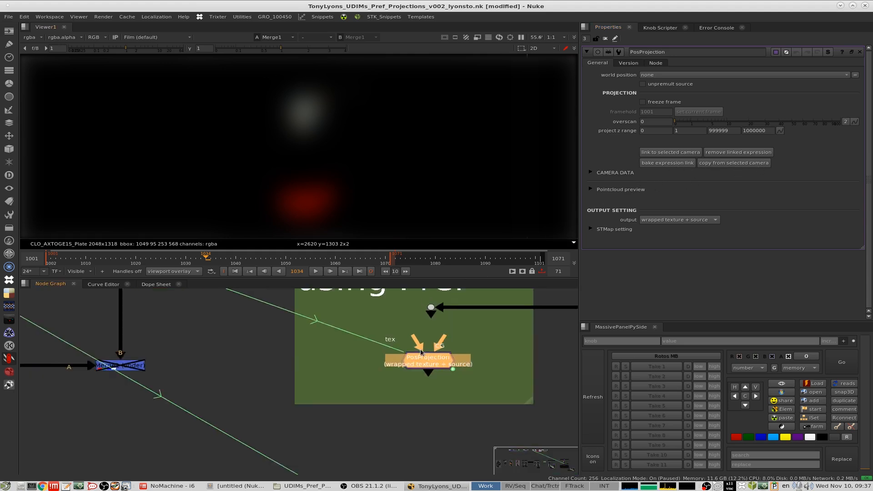
middle_click_drag(451, 327, 448, 356)
left_click(449, 355)
scroll(448, 356, "up", 2)
scroll(448, 356, "up", 2)
left_click_drag(428, 371, 407, 333)
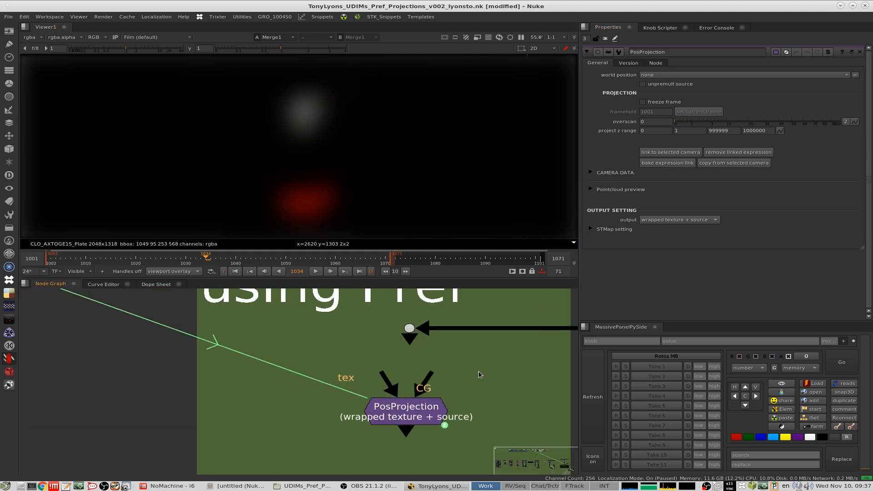
left_click_drag(419, 409, 414, 403)
left_click_drag(410, 336, 410, 330)
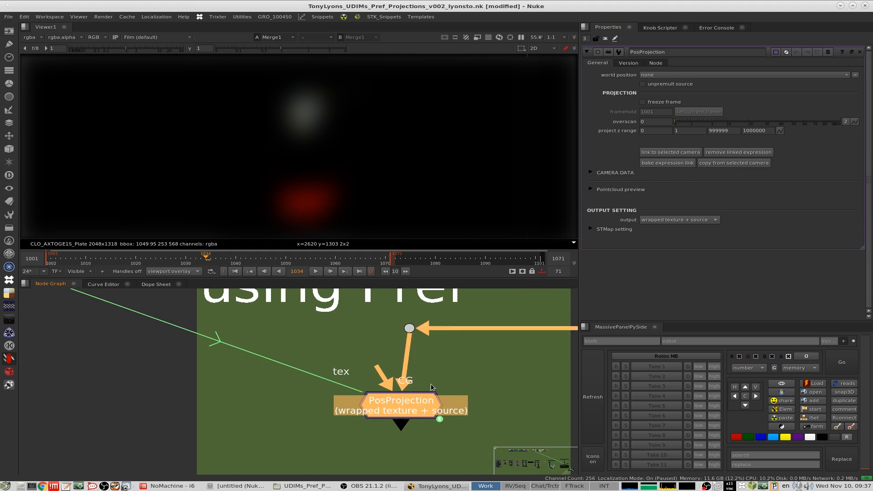
left_click_drag(424, 403, 433, 402)
View the CG render at the dot feeding PosProjection's CG input.
left_click_drag(465, 300, 377, 348)
key("1")
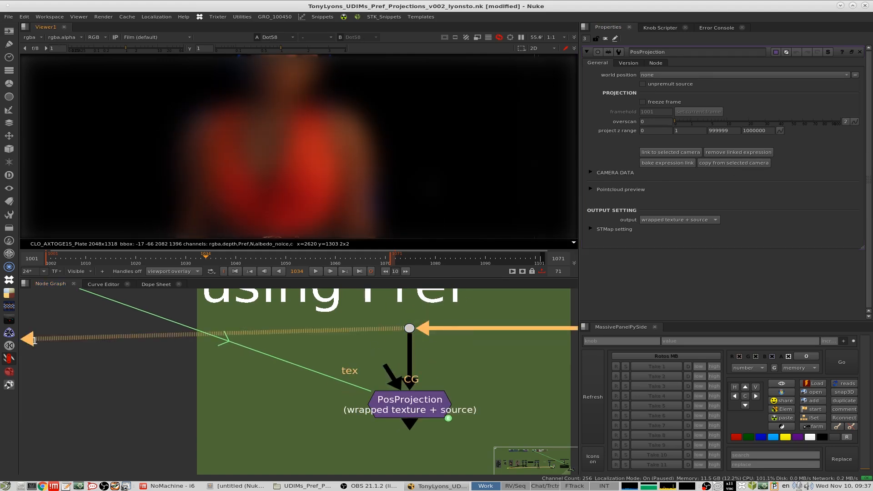
middle_click_drag(446, 347, 416, 349)
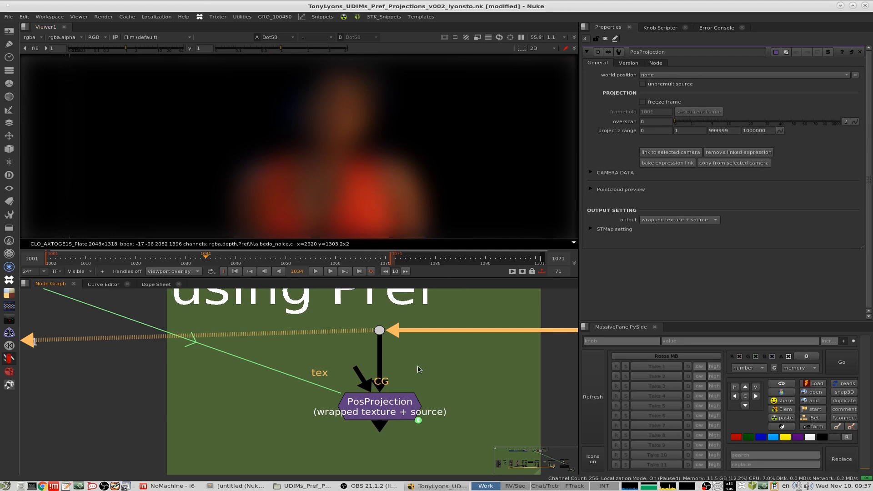
Set PosProjection's world position layer to Pref and view the node's output.
left_click(381, 405)
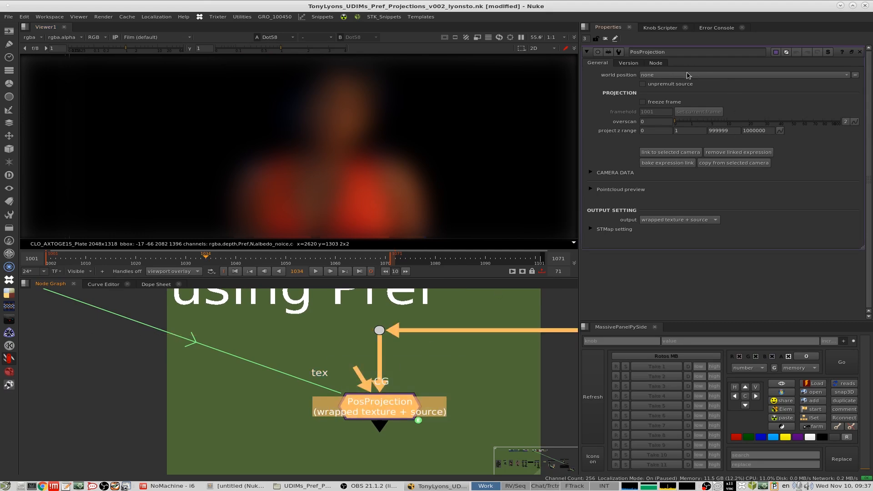
left_click(661, 76)
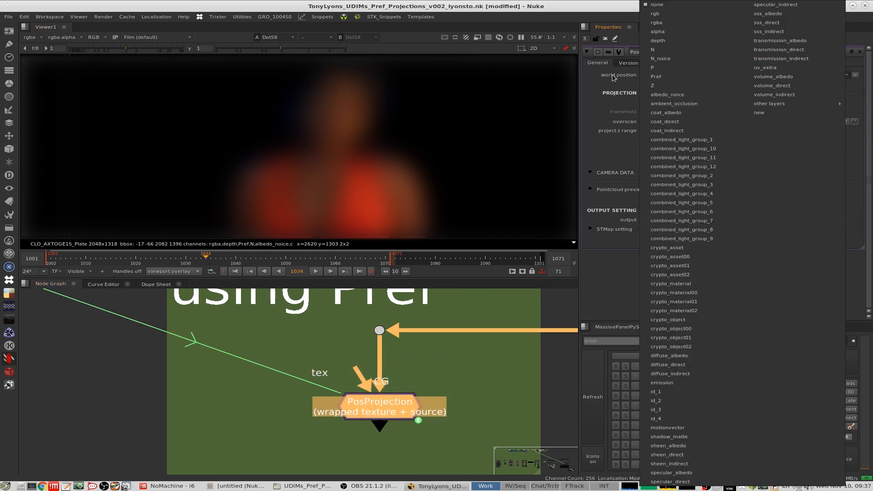
left_click(689, 77)
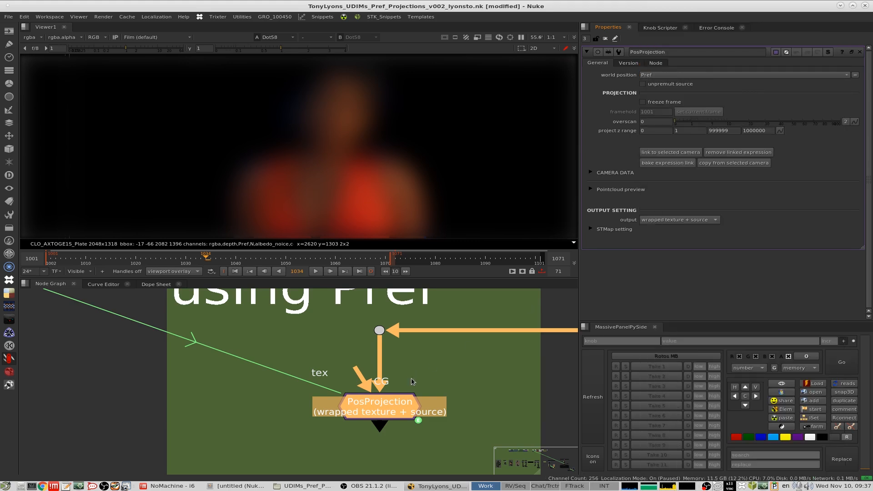
key("1")
scroll(441, 363, "down", 4)
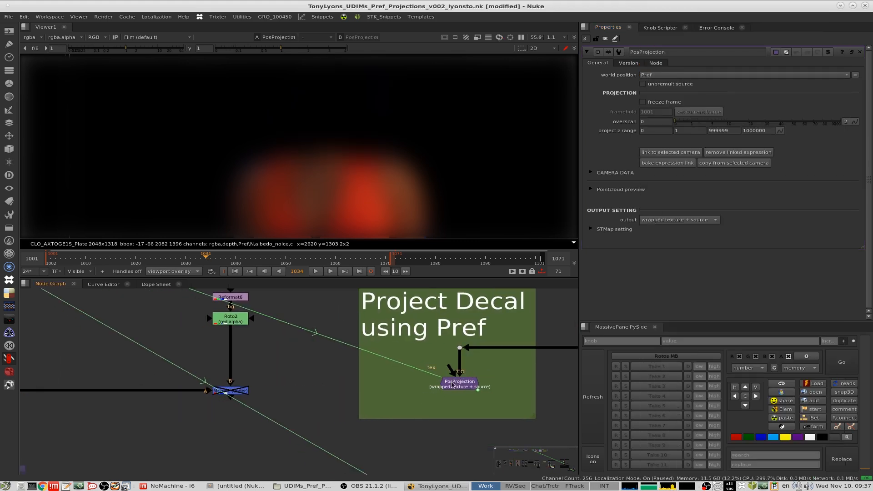
Connect PosProjection's tex input to the Merge1 (under) node and align the node level with it.
left_click(452, 382)
left_click_drag(449, 370, 230, 390)
left_click_drag(448, 389, 468, 388)
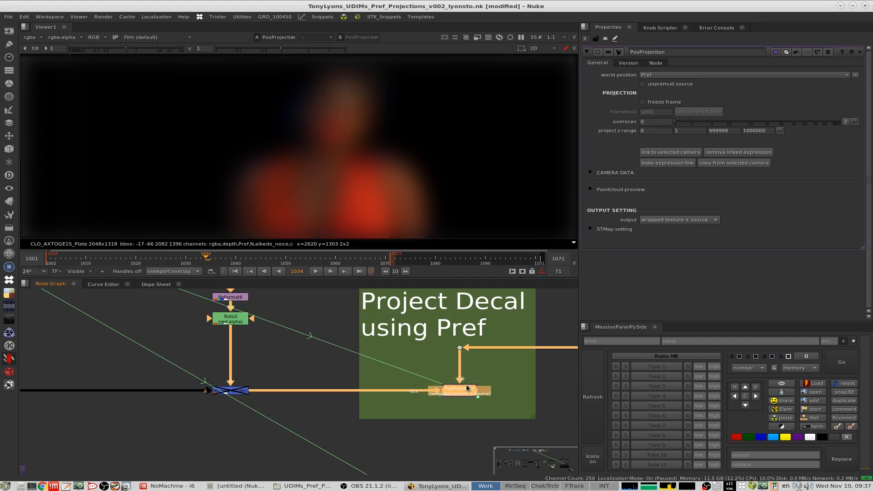
Compare PosProjection's uv and wrapped texture outputs, and return the output to wrapped texture + source.
left_click(678, 238)
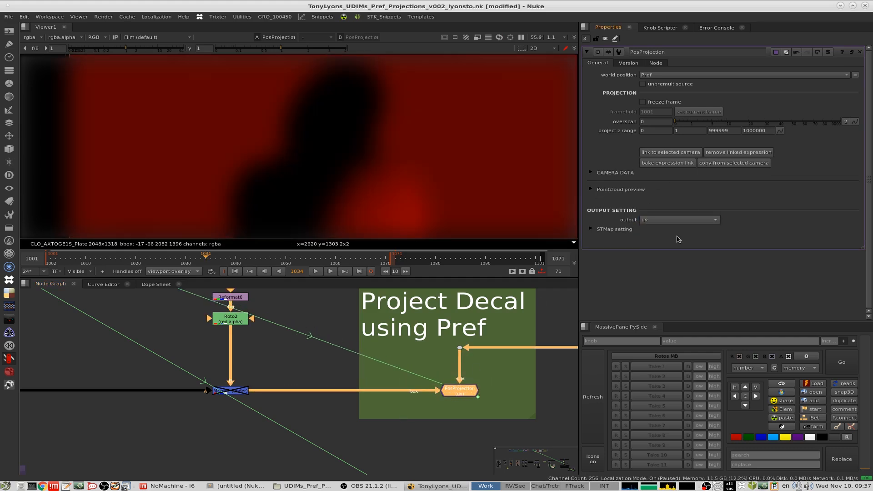
left_click(690, 220)
left_click(649, 214)
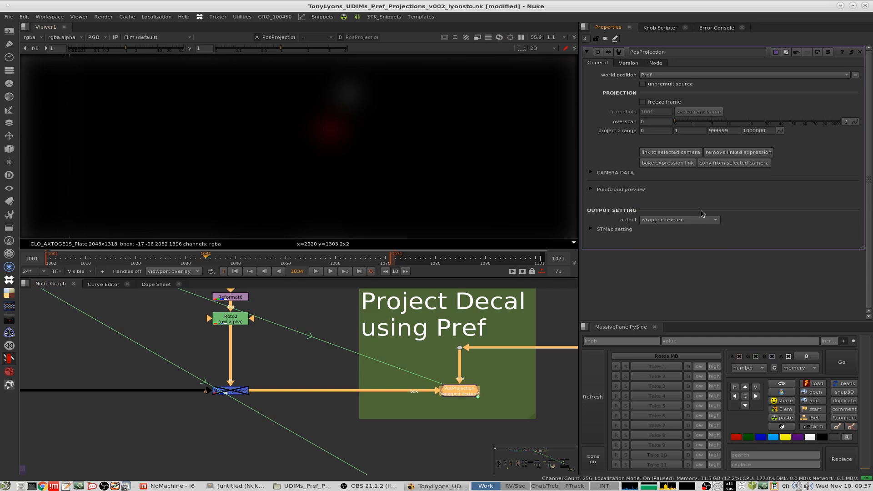
left_click(702, 218)
left_click(700, 212)
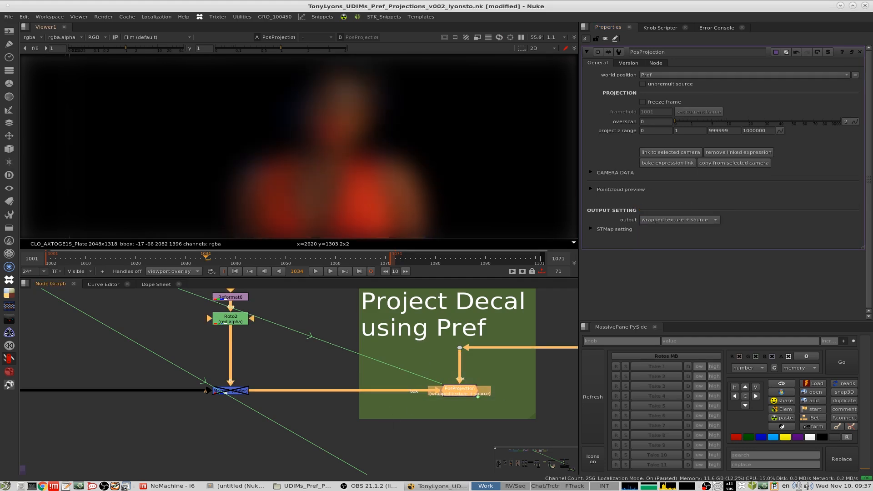
Play back the PosProjection output over frames 1026 to 1071 to check how the decal follows the face.
scroll(343, 80, "up", 5)
left_click(316, 271)
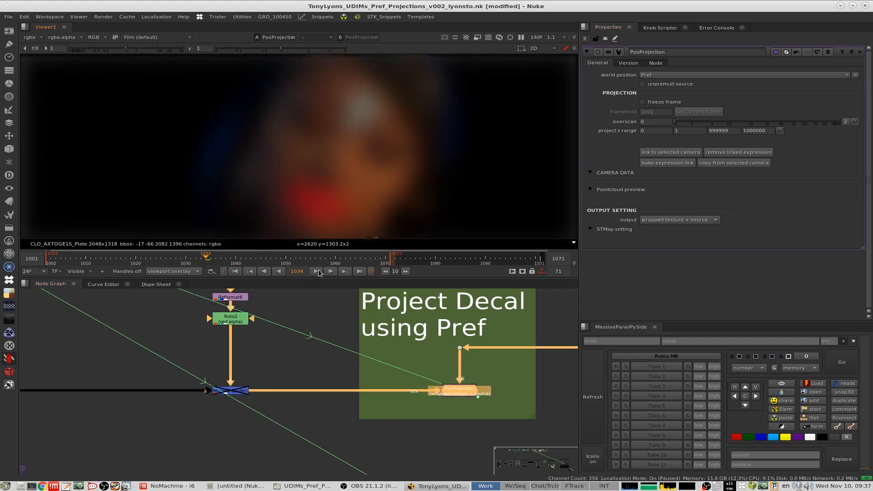
scroll(345, 137, "down", 2)
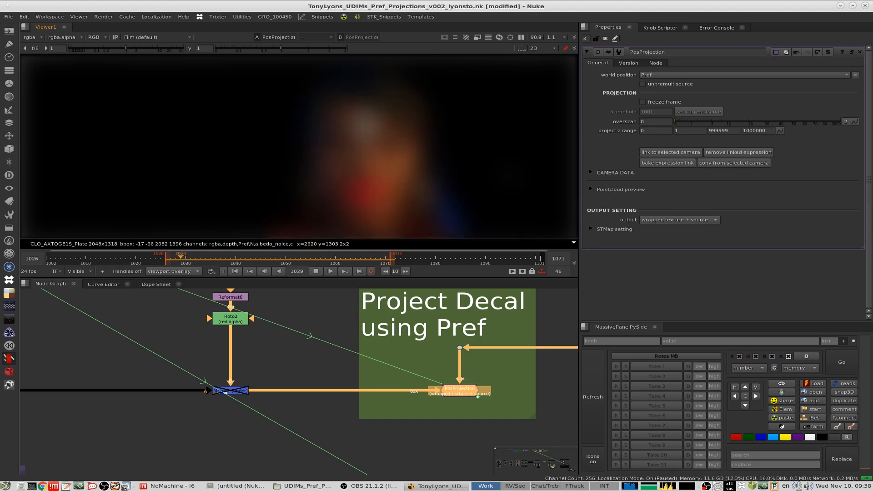
left_click(316, 272)
Enable Merge1 (under) in the decal branch and view its composite of decal and render.
left_click_drag(294, 356, 223, 396)
key("d")
key("f")
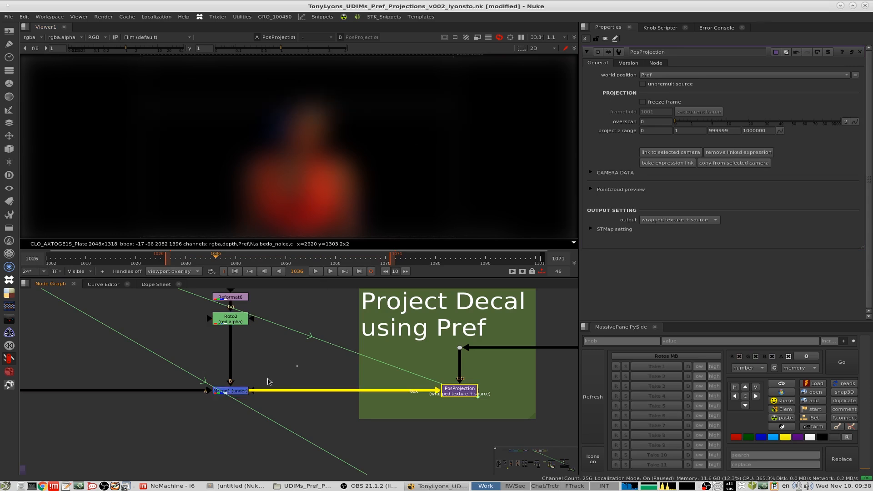
key("1")
left_click_drag(315, 350, 169, 434)
key("d")
key("d")
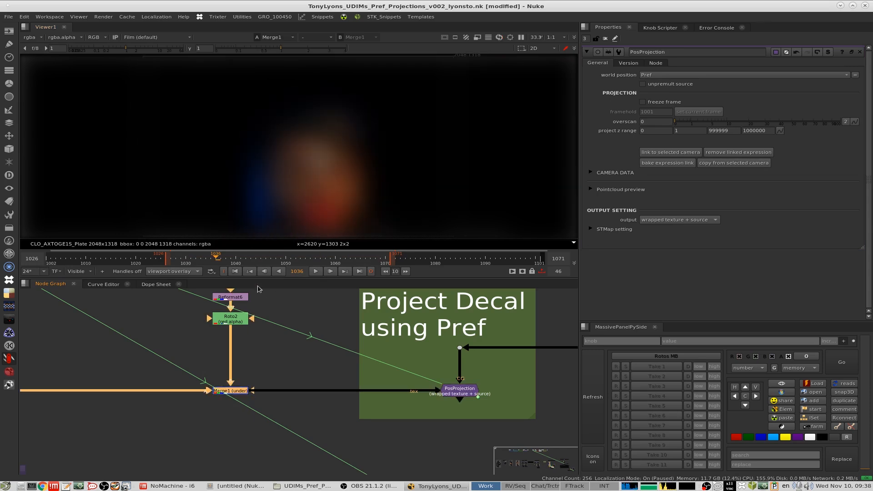
Open the decal's Transform8 node and set its height scale to -0.085.
middle_click_drag(257, 291, 270, 332)
left_click(247, 338)
double_click(255, 318)
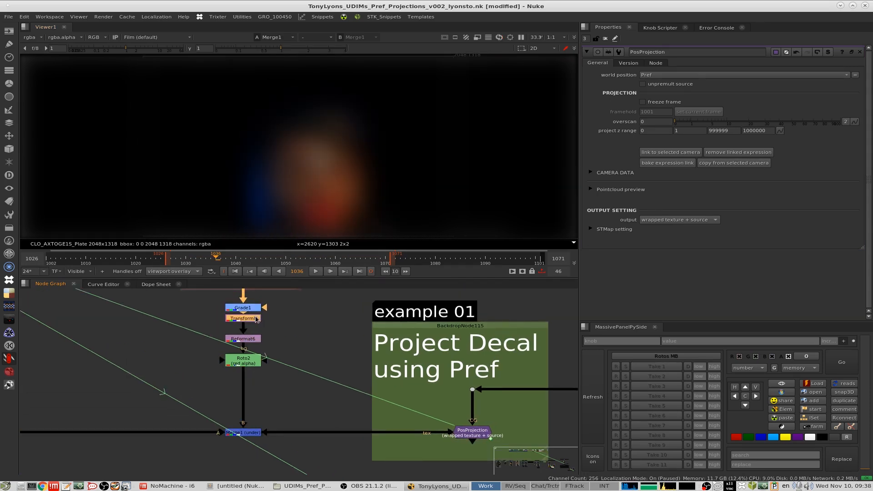
scroll(305, 163, "up", 7)
key("ctrl+z")
key("ctrl+z")
key("ctrl+z")
key("ctrl+z")
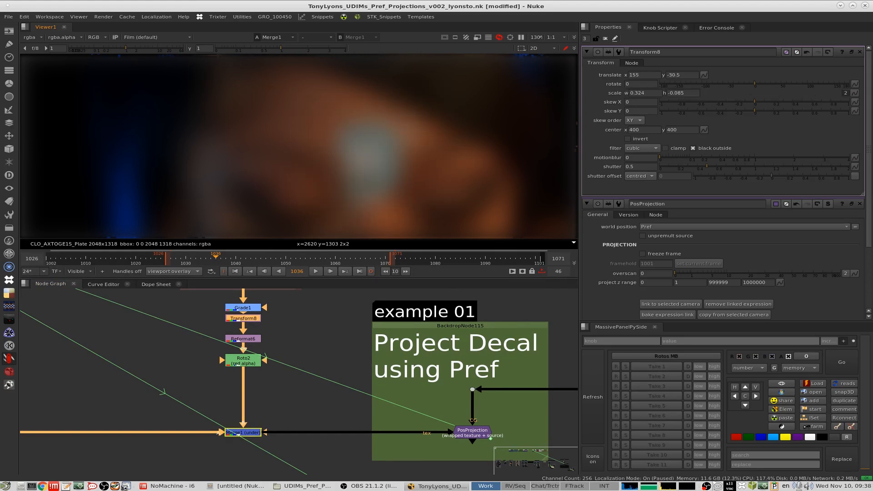
View the PosProjection result on the face, followed by the source composite at Merge1.
middle_click_drag(435, 353, 349, 313)
left_click(386, 392)
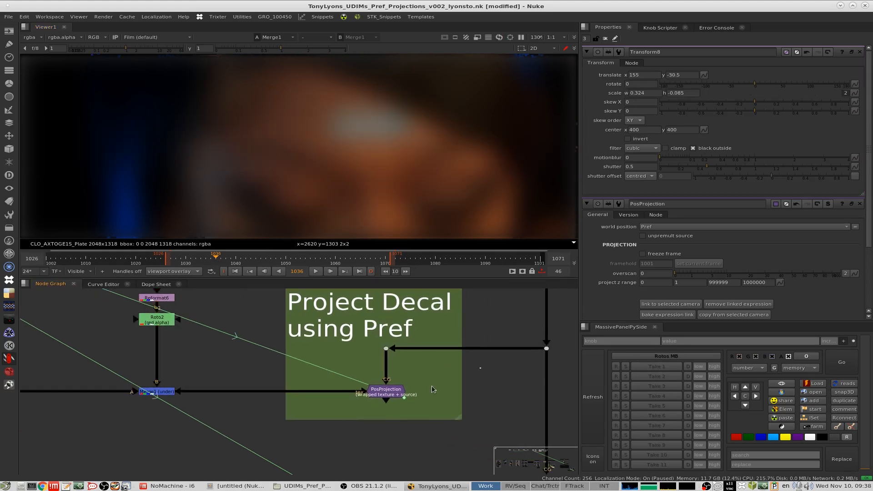
key("1")
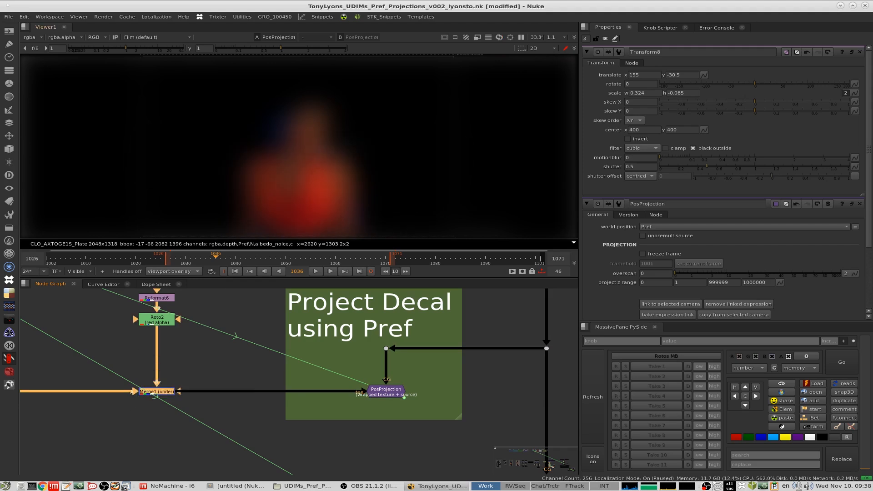
scroll(318, 177, "up", 6)
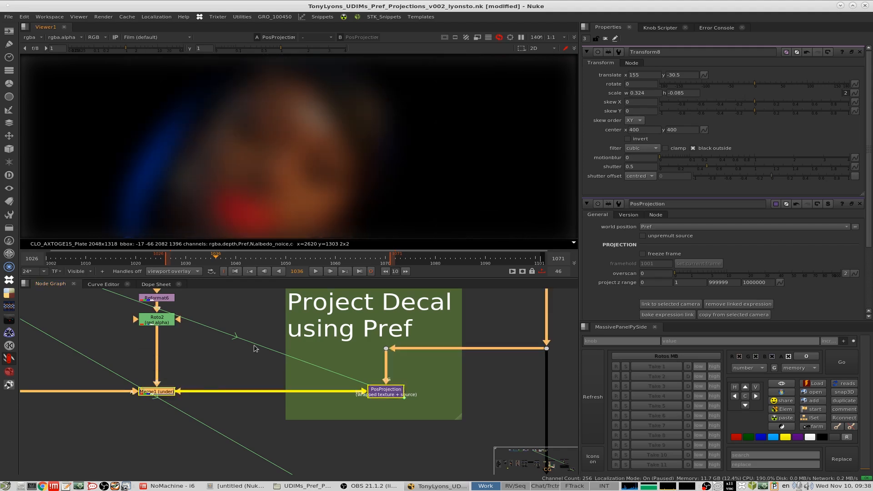
left_click_drag(214, 367, 123, 414)
key("1")
middle_click_drag(195, 378, 310, 355)
middle_click_drag(485, 338, 373, 338)
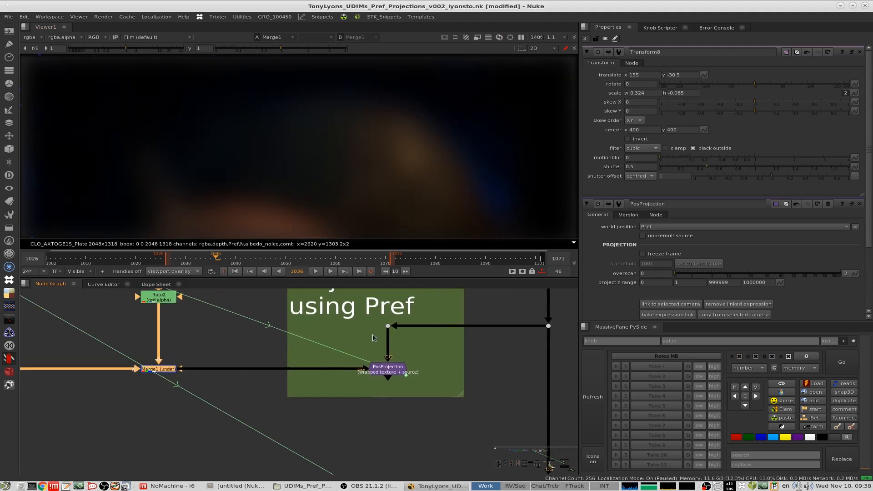
View PosProjection and toggle the node off and on to compare the face with and without the projection.
key("1")
left_click_drag(470, 346, 332, 413)
key("d")
key("d")
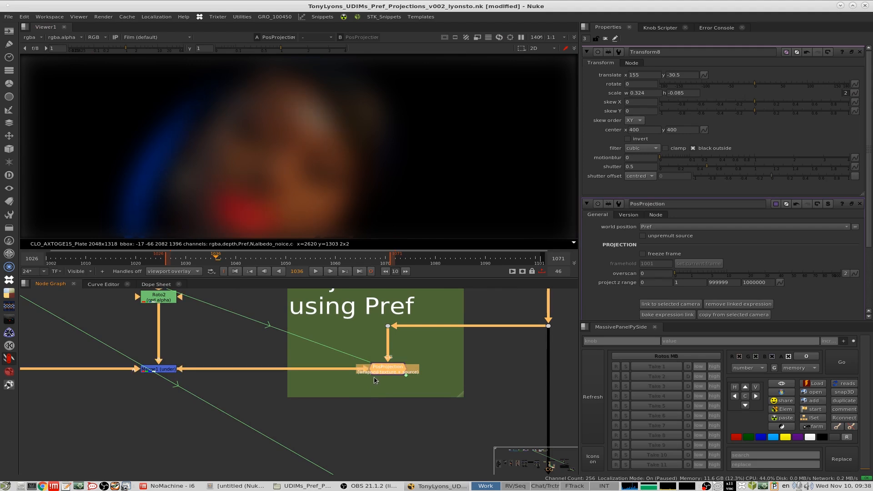
key("d")
key("d")
key("d")
key("d")
key("d")
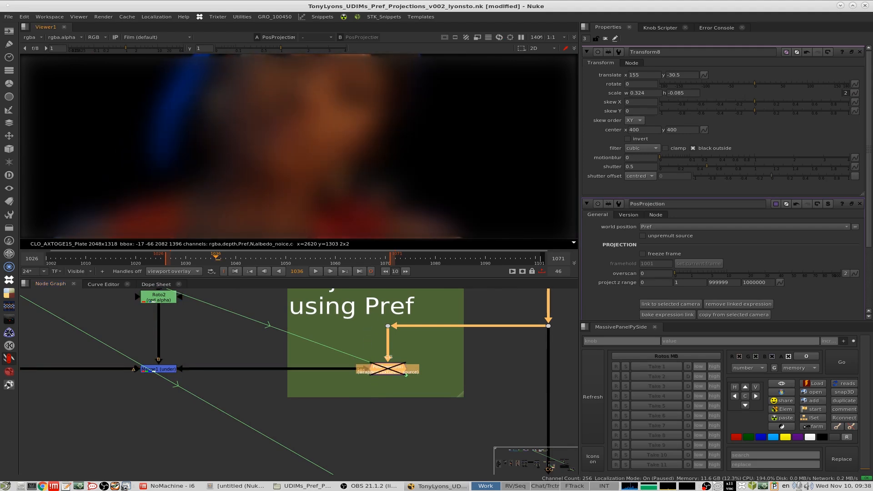
key("d")
key("d")
key("d")
Disable Merge1 so that only the decal feeds the projection, and inspect the face up close.
left_click_drag(234, 337, 97, 427)
key("d")
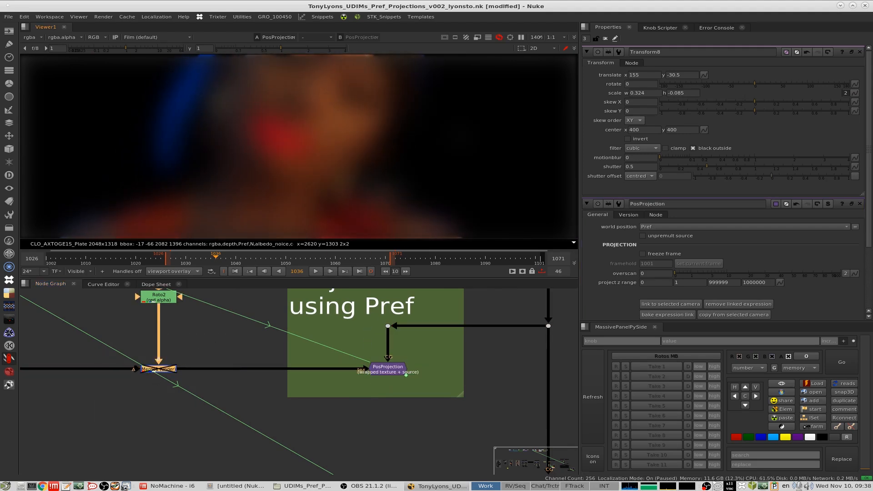
middle_click_drag(377, 127, 482, 194)
scroll(481, 194, "up", 4)
View the decal at Transform8 and set its height scale to -0.204.
middle_click_drag(193, 326, 308, 384)
left_click(273, 333)
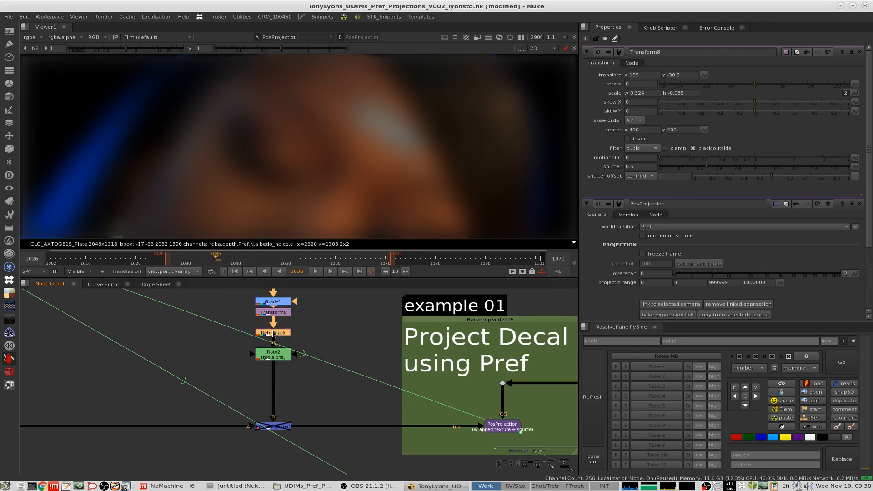
left_click(278, 314)
left_click(281, 301)
left_click(276, 311)
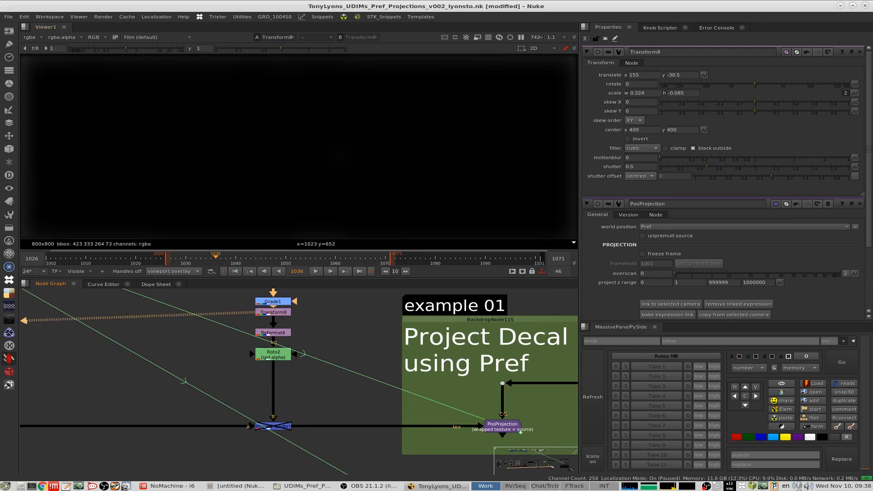
key("1")
left_click_drag(322, 162, 322, 176)
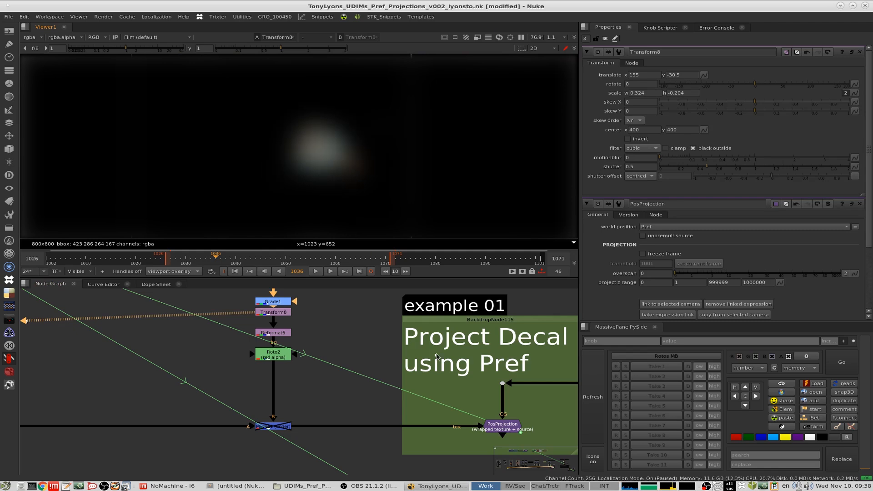
View PosProjection's output and scrub the timeline to frame 1042 to check the rescaled decal on the face.
middle_click_drag(571, 401, 497, 361)
left_click_drag(497, 361, 394, 418)
key("1")
key("plus")
key("plus")
key("plus")
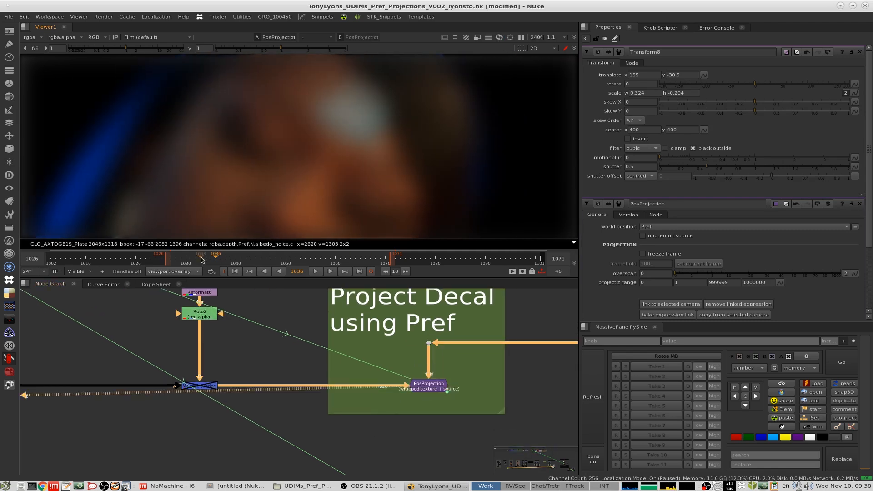
left_click_drag(190, 259, 244, 261)
scroll(296, 146, "down", 4)
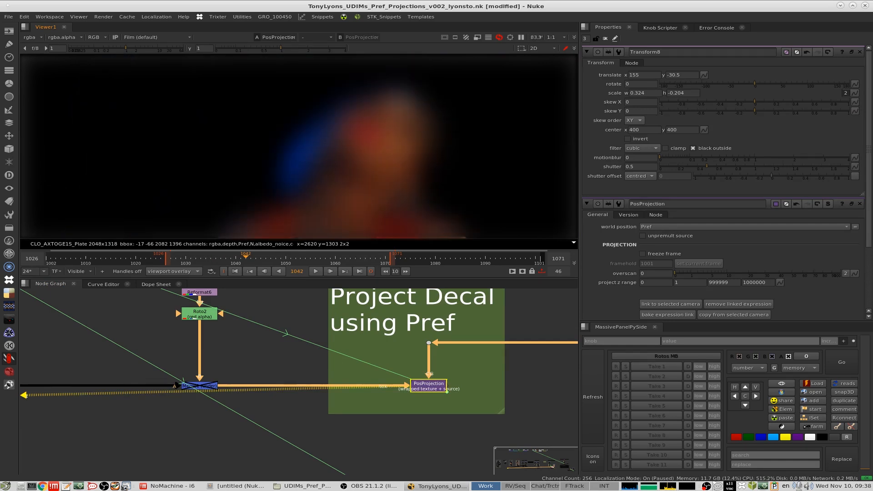
Close all open node properties and view the render at the dot feeding the Clone over Eye branch.
left_click(605, 38)
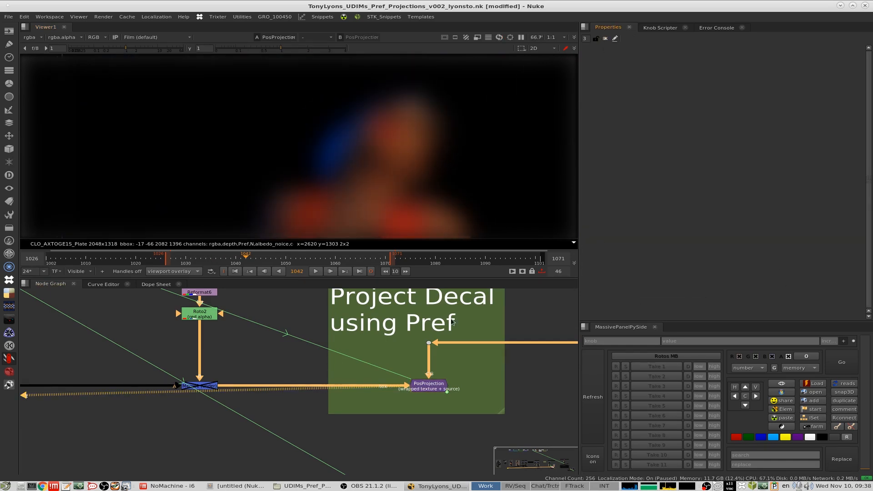
scroll(384, 362, "down", 6)
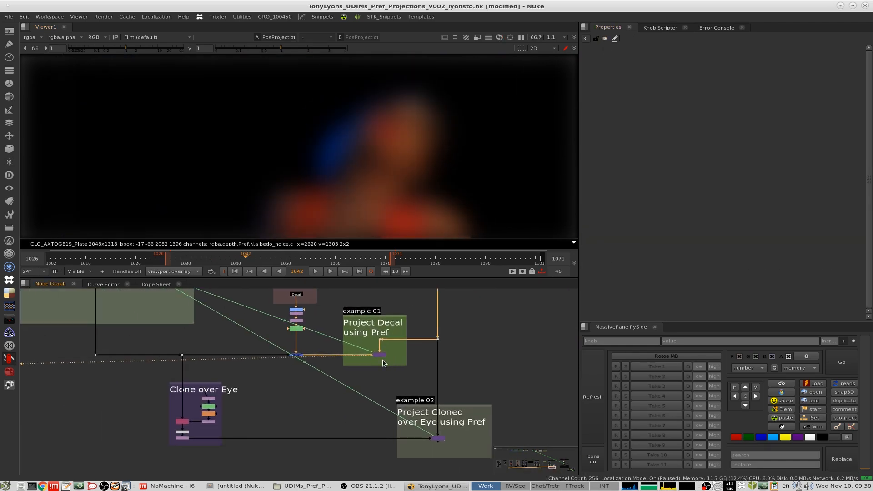
middle_click_drag(383, 360, 363, 348)
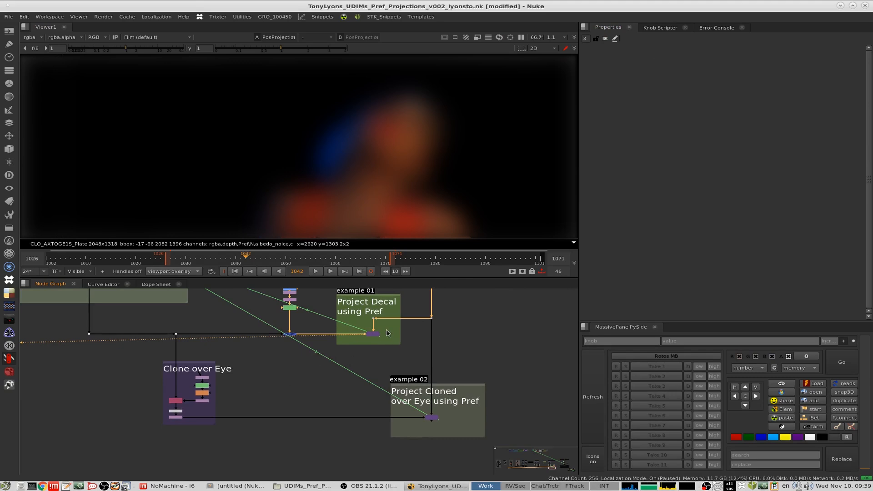
scroll(296, 318, "up", 5)
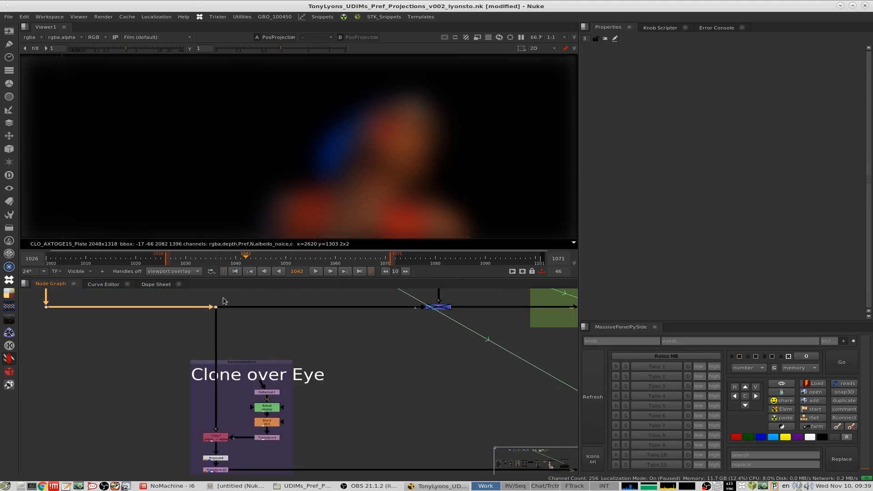
key("1")
middle_click_drag(351, 324, 365, 331)
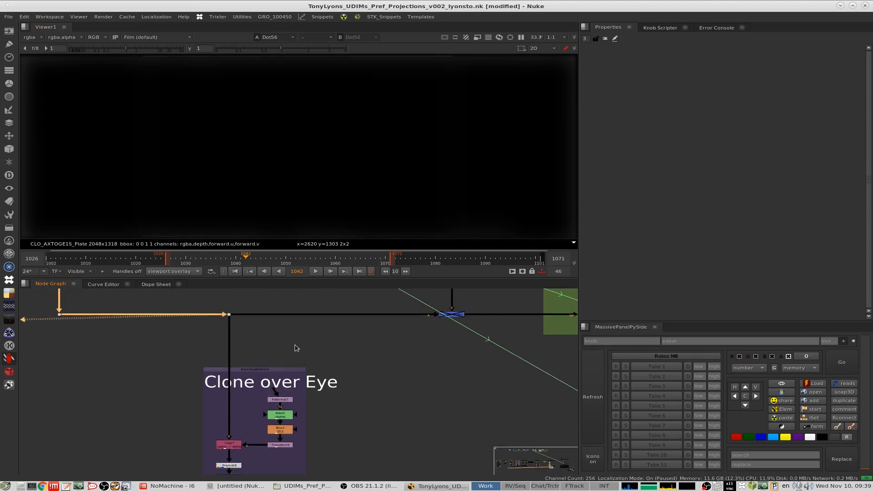
View the render at the upstream corner dot and scrub the timeline to frame 1040.
middle_click_drag(334, 368, 429, 427)
left_click_drag(211, 344, 71, 417)
key("1")
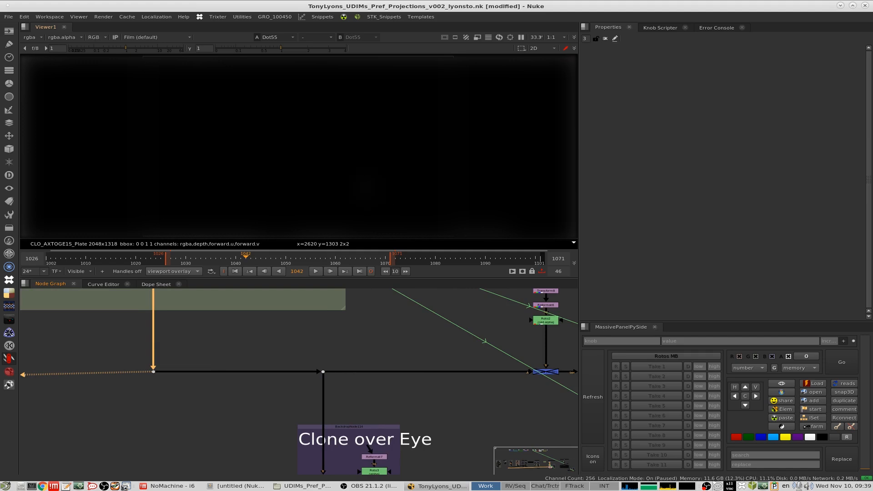
left_click_drag(247, 266, 281, 263)
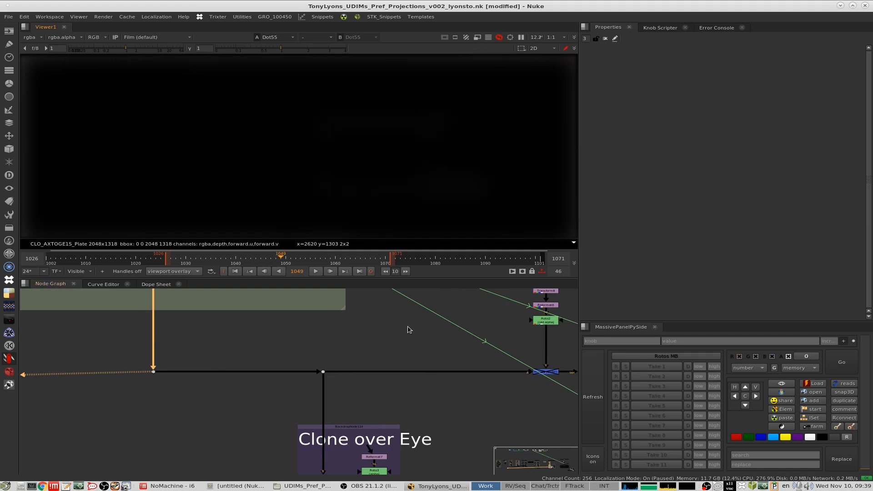
scroll(362, 373, "down", 5)
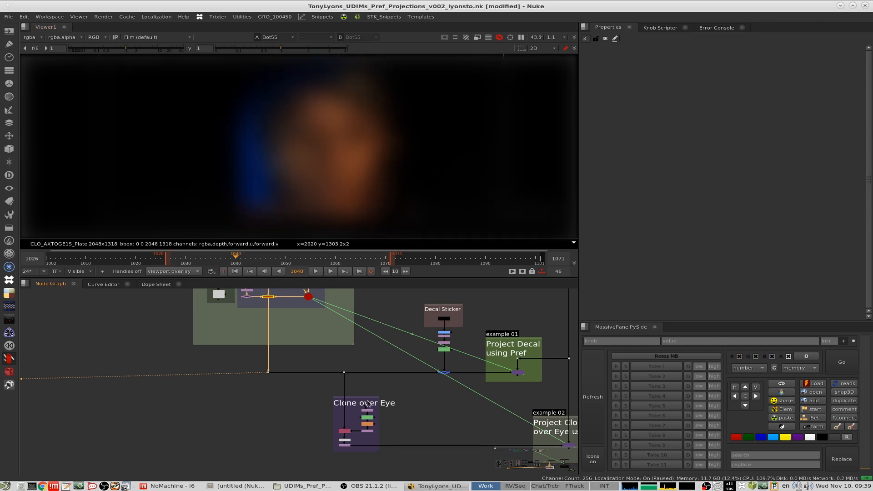
Examine the Clone over Eye branch by viewing Copy7 and the offset patch at Transform10.
scroll(351, 441, "up", 7)
left_click_drag(391, 355, 295, 401)
scroll(318, 473, "down", 4)
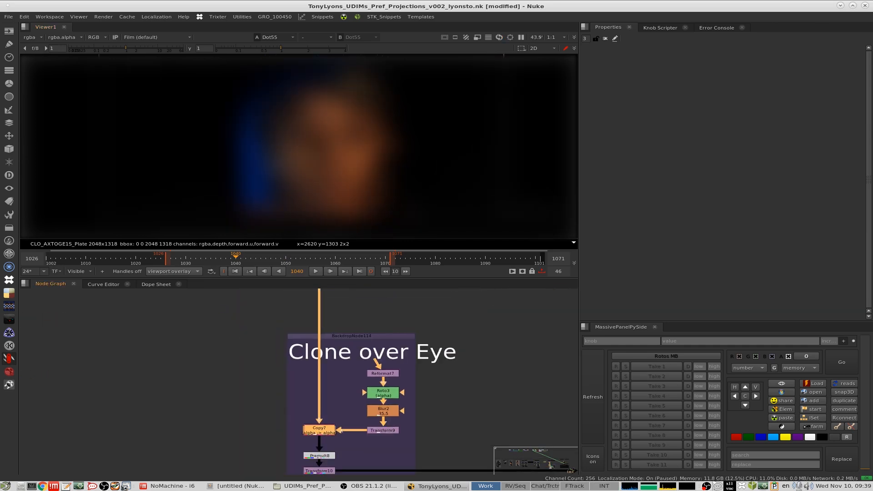
scroll(391, 402, "up", 3)
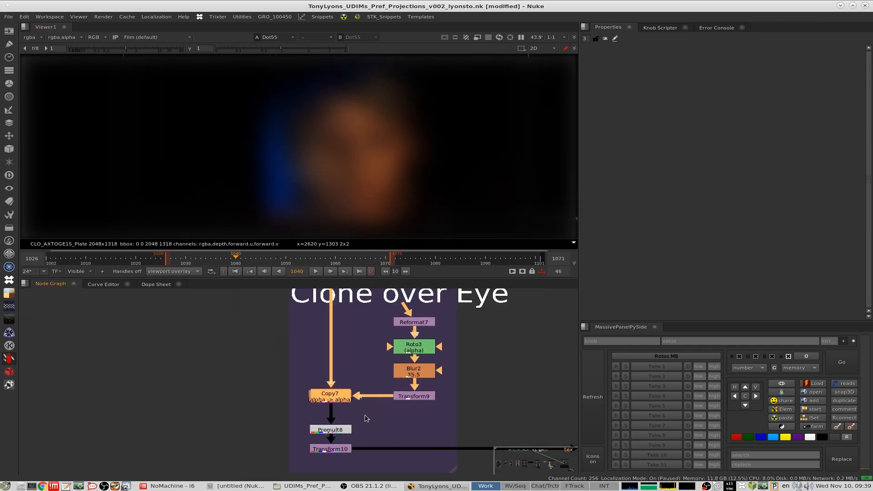
left_click_drag(458, 381, 375, 411)
key("1")
left_click(328, 391)
key("1")
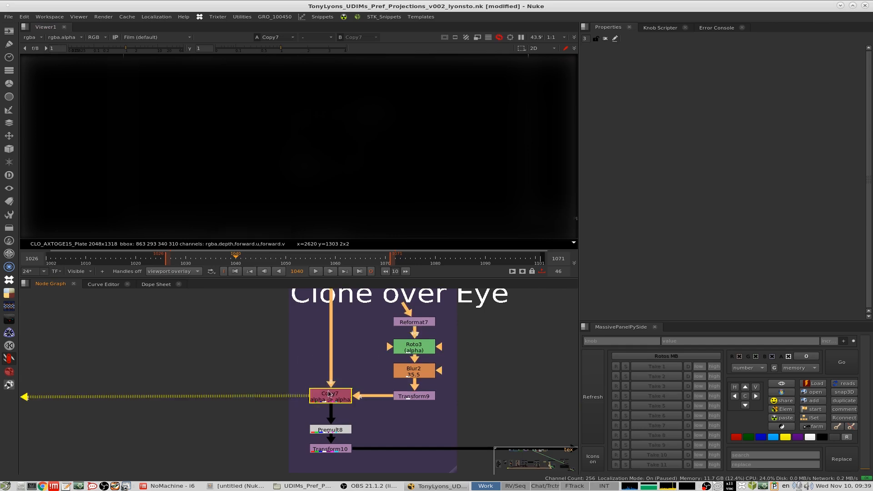
left_click_drag(268, 407, 387, 453)
key("1")
View the PosProjection2 output in the Project Cloned over Eye using Pref example.
scroll(350, 363, "down", 5)
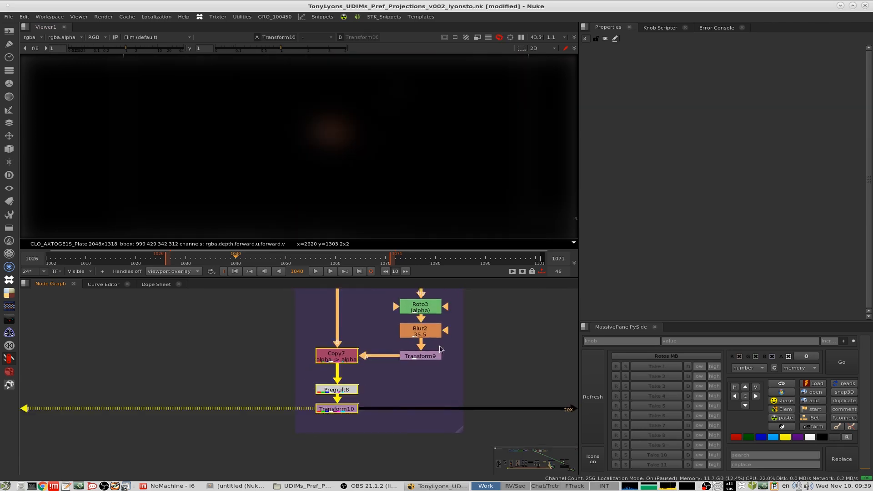
scroll(487, 340, "up", 5)
left_click(424, 358)
key("1")
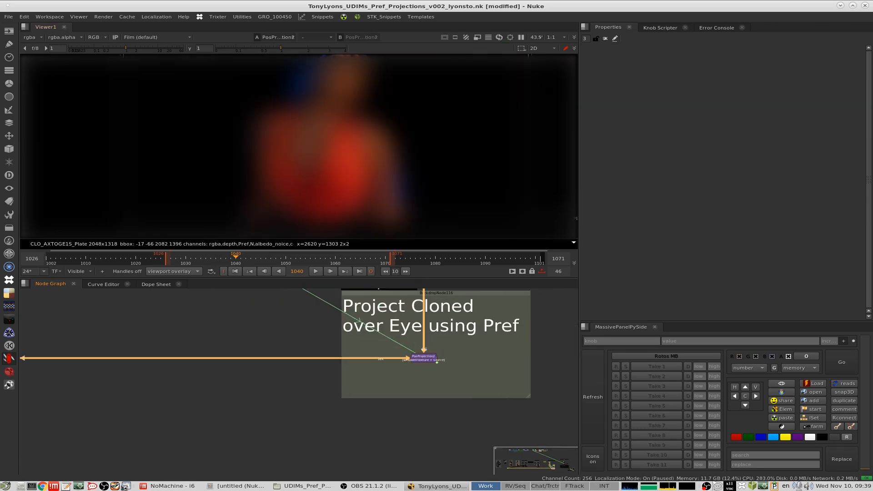
Compare the offset patch at Transform10 with the PosProjection2 output in the Project Cloned over Eye using Pref example.
middle_click_drag(94, 343, 363, 330)
left_click_drag(250, 333, 150, 360)
key("1")
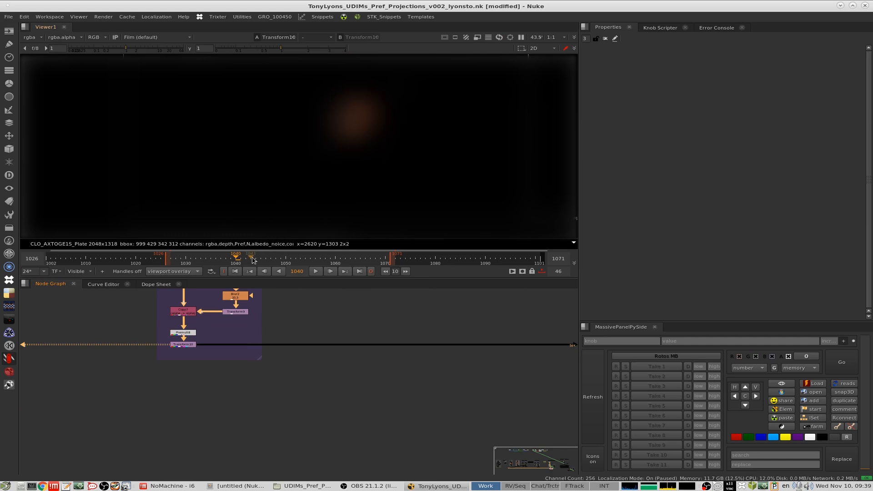
middle_click_drag(483, 368, 67, 402)
left_click_drag(366, 350, 244, 392)
key("1")
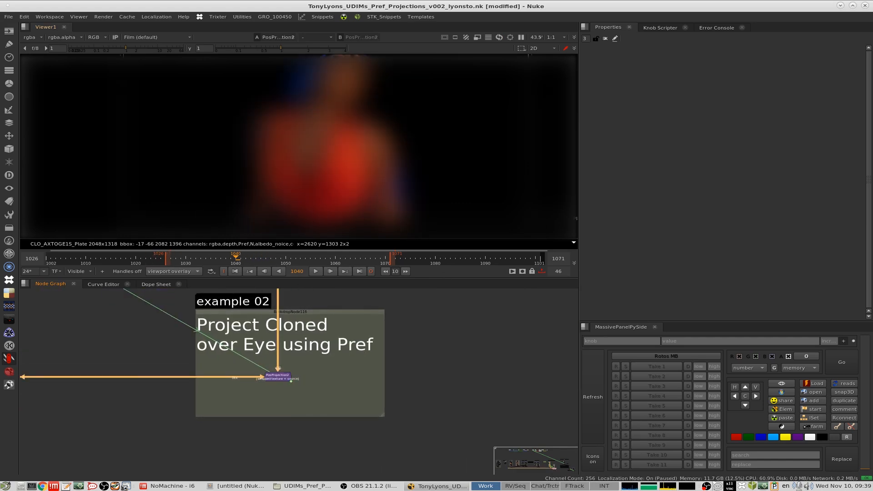
Set the playback range to start at frame 1015 and play the PosProjection2 result on the face.
scroll(312, 59, "up", 4)
left_click(111, 258, "ctrl")
left_click(151, 263)
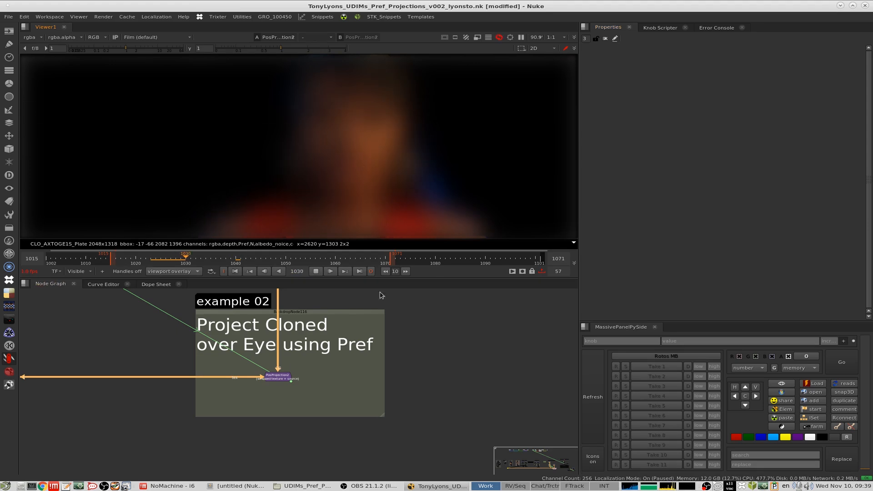
scroll(411, 345, "down", 4)
middle_click_drag(418, 363, 510, 399)
middle_click_drag(329, 380, 420, 422)
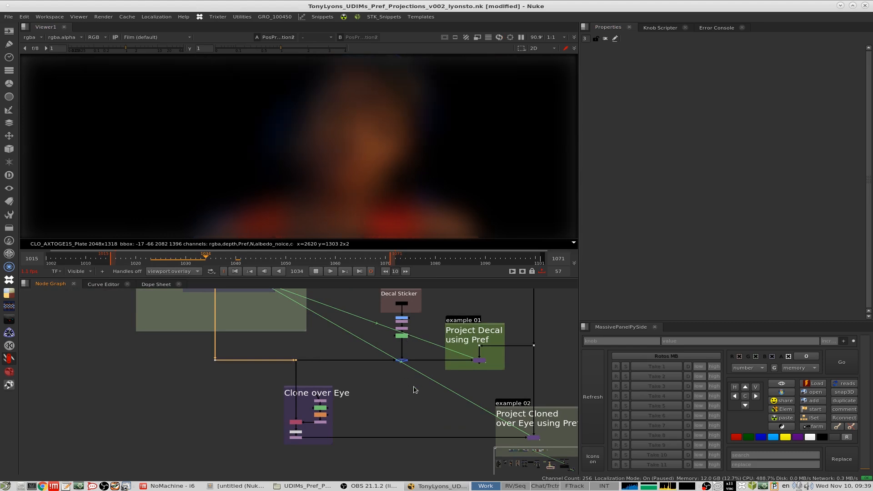
middle_click_drag(414, 390, 367, 366)
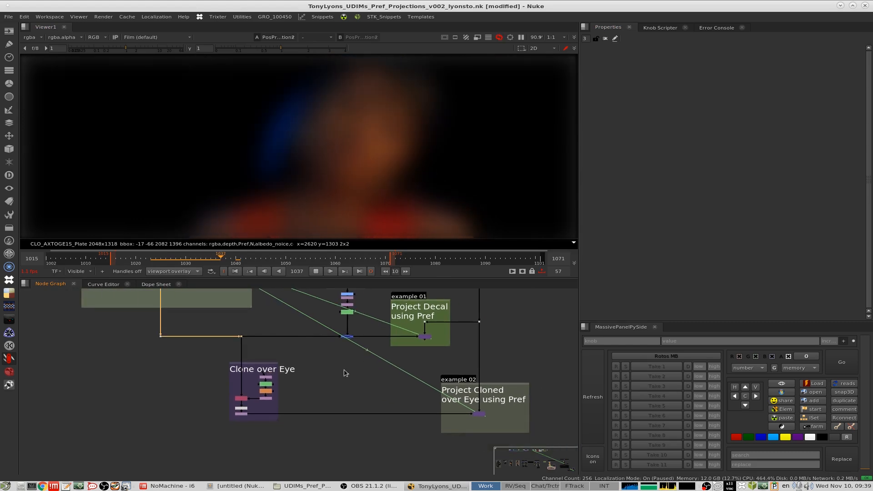
Replay the projected eye patch from an earlier frame, then scrub to frame 1037.
left_click(162, 258)
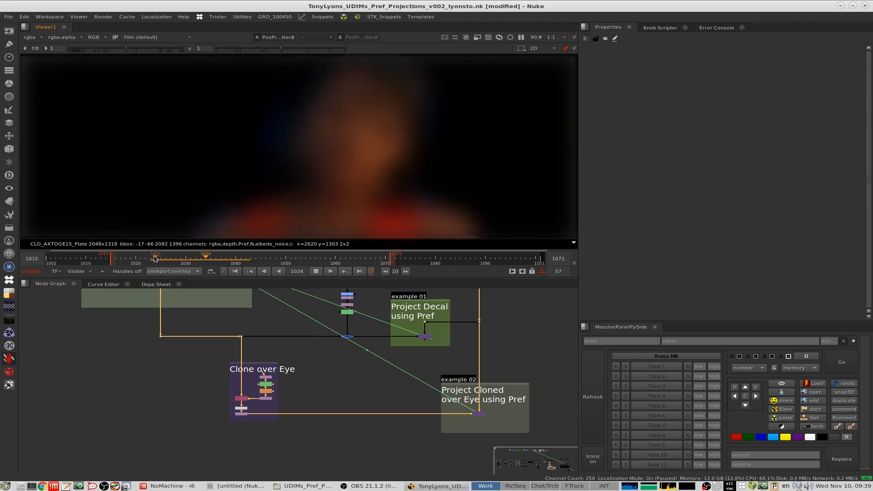
left_click(192, 259)
left_click_drag(192, 259, 221, 272)
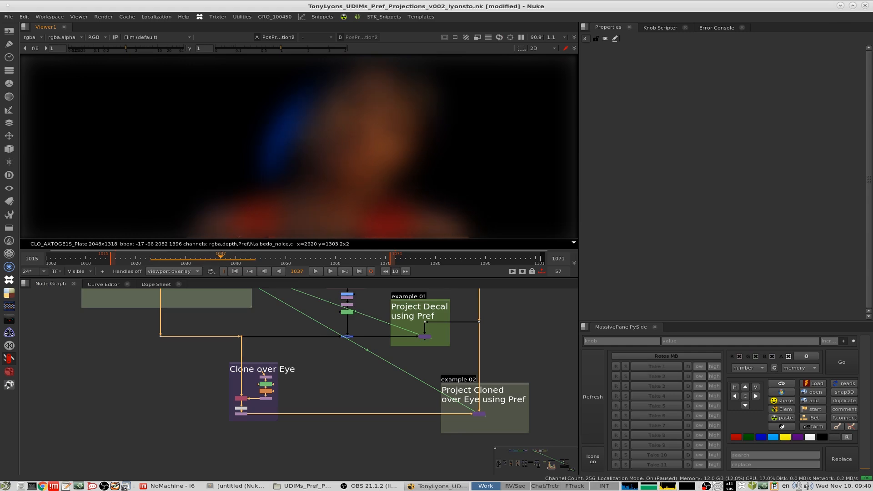
Clear the cached playback and examine the eye projection close up at frame 1040.
left_click(128, 17)
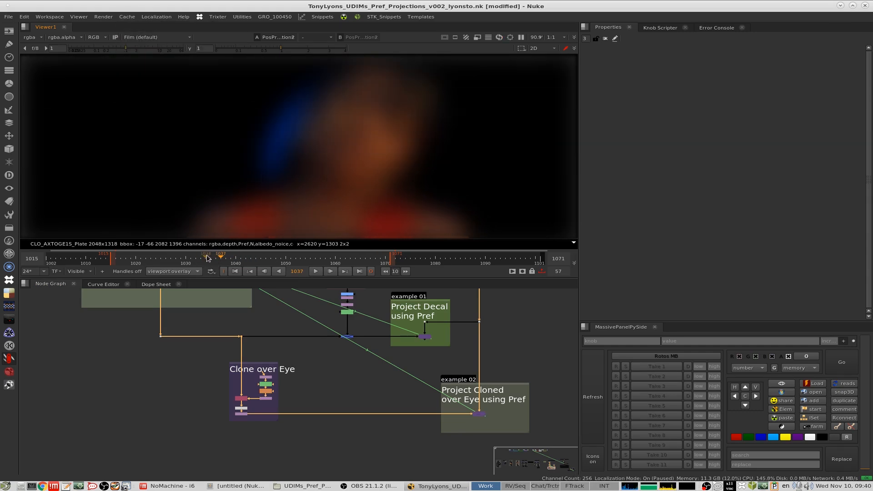
left_click_drag(206, 258, 236, 260)
scroll(506, 353, "down", 4)
middle_click_drag(545, 327, 458, 341)
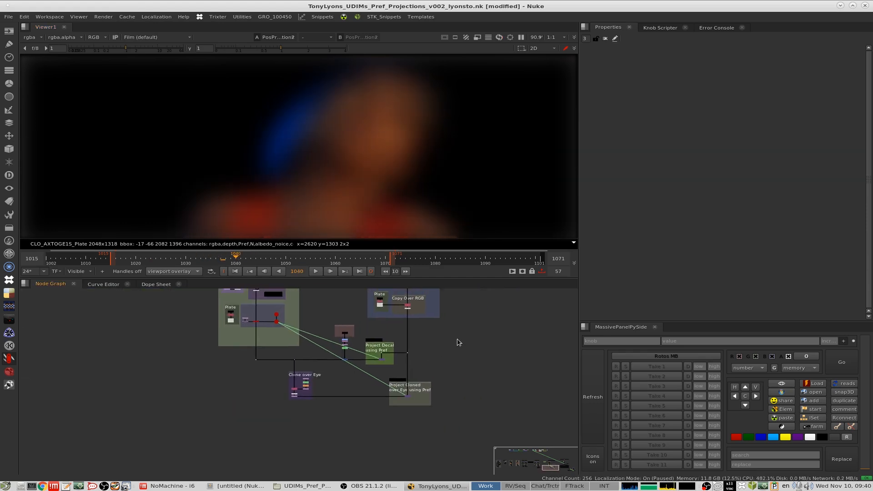
scroll(386, 126, "up", 6)
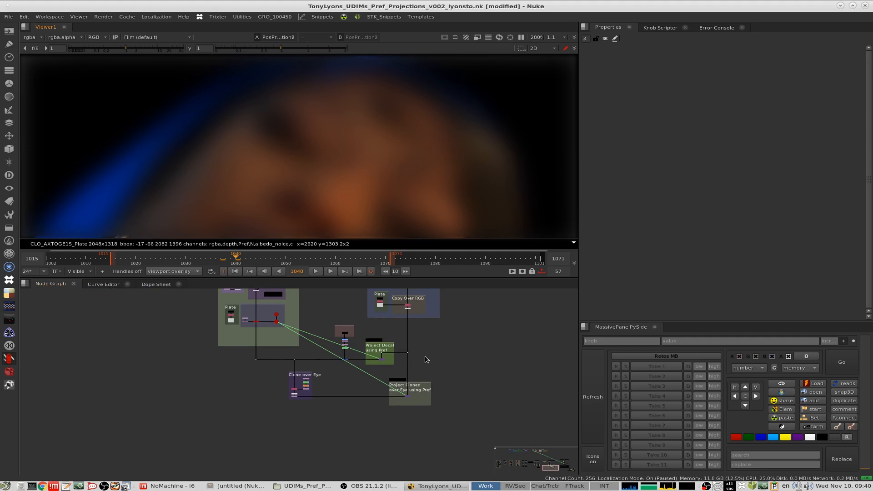
Set the point size of the PositionToPoints6 node feeding the projection to 4.
middle_click_drag(312, 364, 345, 424)
scroll(288, 335, "up", 12)
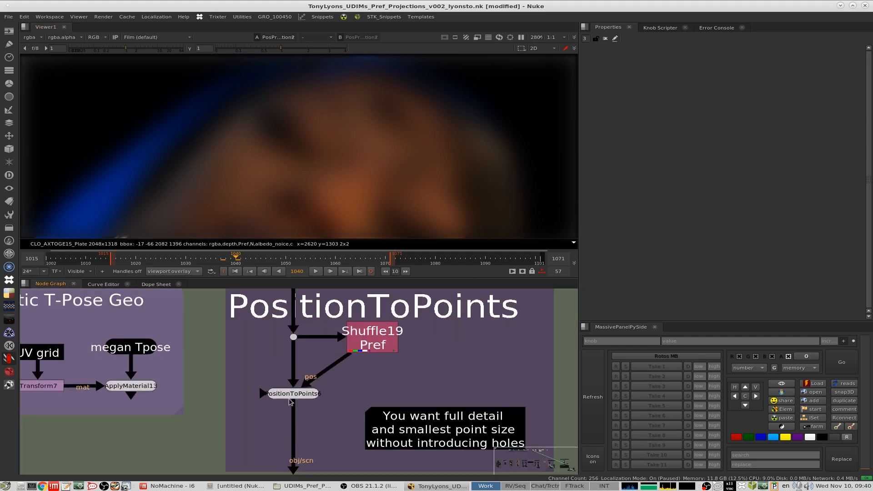
double_click(291, 395)
double_click(635, 133)
type("4")
key("Return")
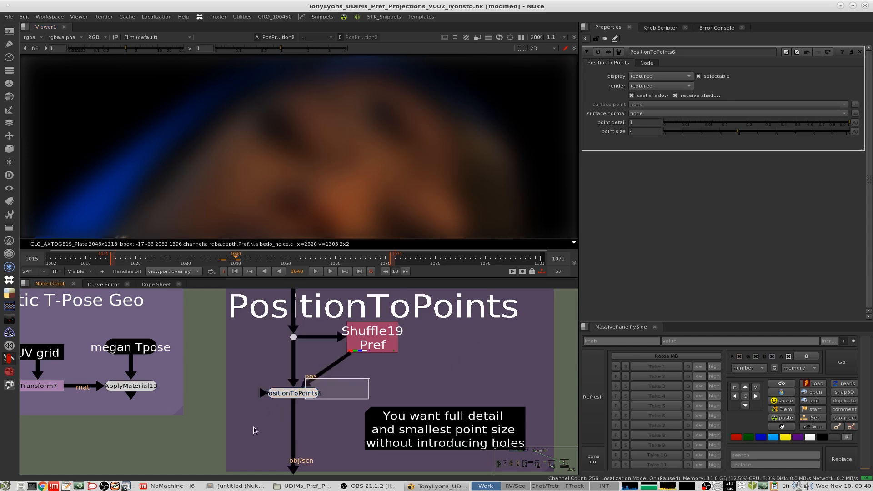
Survey the whole node graph and find the Using UDIMs to Texture Static T-Pose Geo section.
scroll(424, 343, "down", 5)
middle_click_drag(478, 373, 366, 345)
scroll(366, 345, "down", 4)
middle_click_drag(458, 361, 334, 386)
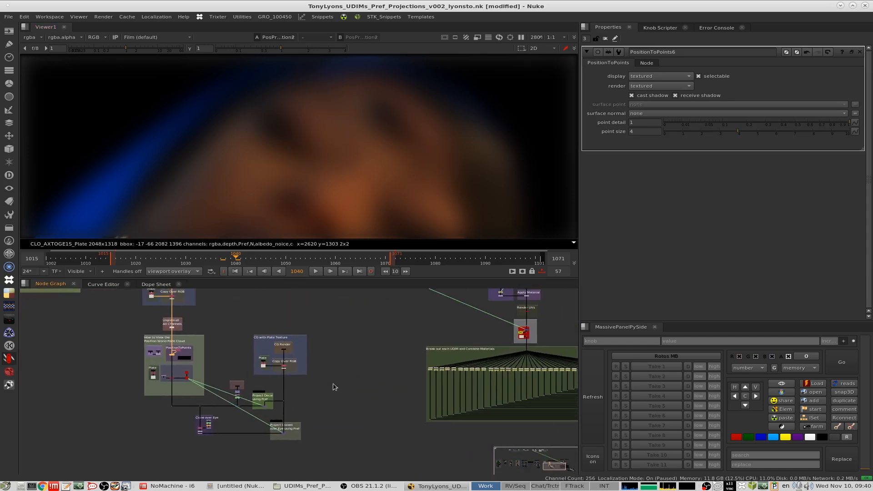
middle_click_drag(425, 345, 404, 368)
scroll(324, 362, "down", 5)
scroll(284, 354, "up", 3)
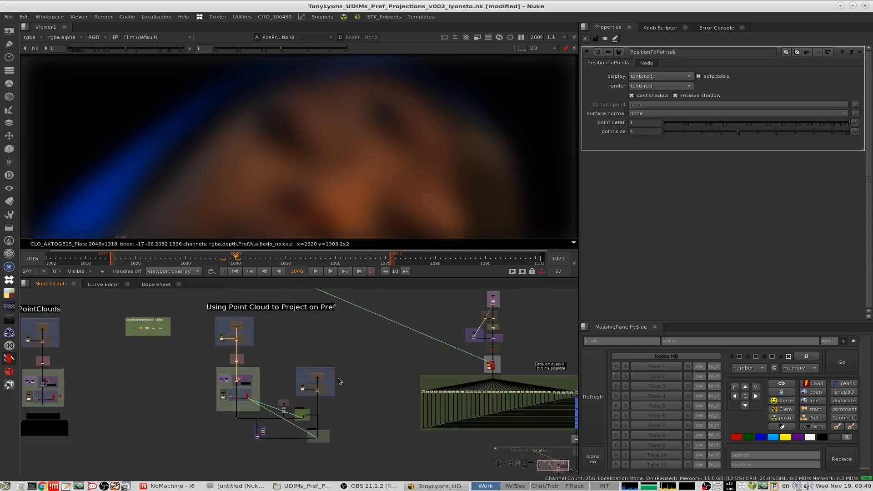
middle_click_drag(308, 354, 279, 373)
scroll(282, 354, "down", 4)
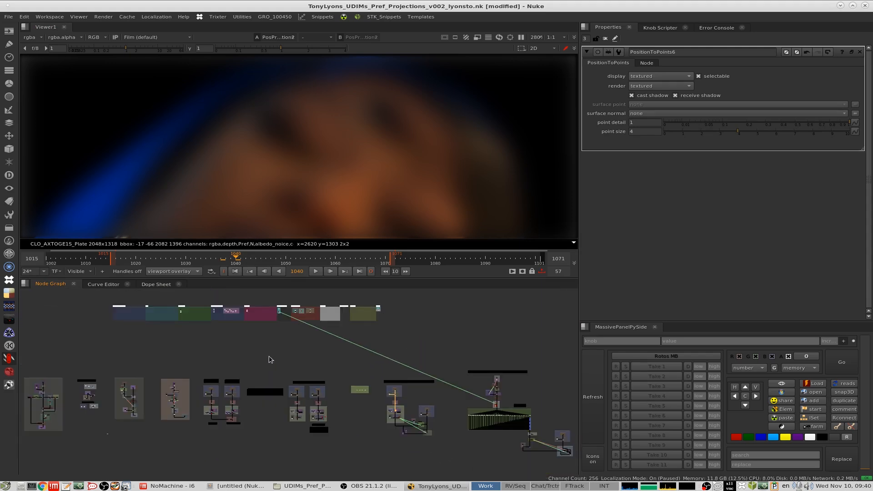
middle_click_drag(479, 390, 308, 353)
scroll(308, 354, "up", 4)
middle_click_drag(365, 342, 317, 337)
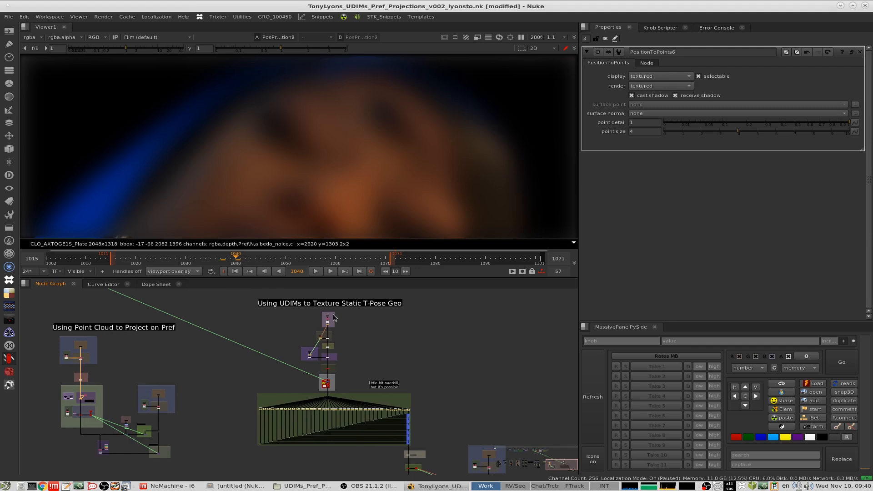
middle_click_drag(360, 323, 381, 318)
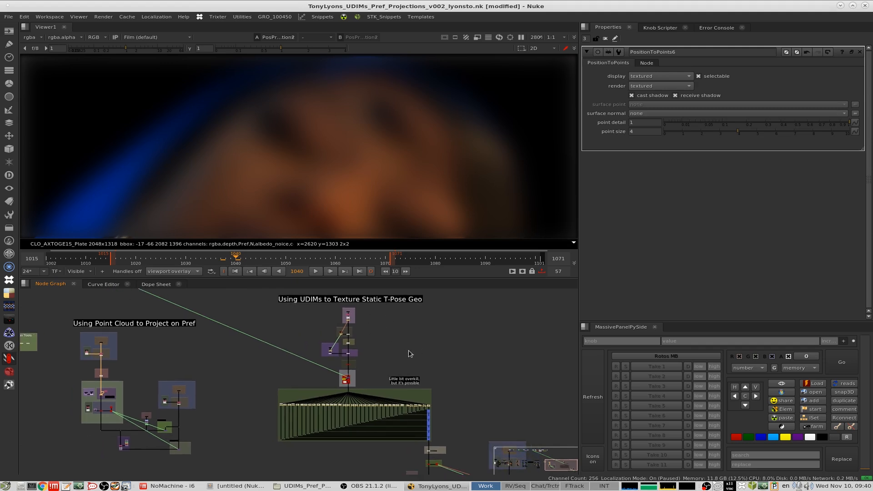
middle_click_drag(411, 354, 393, 354)
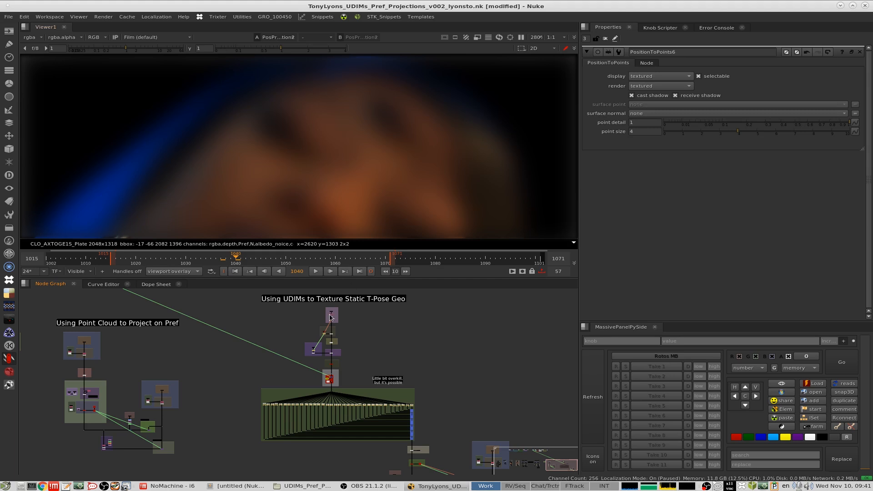
View FrameHold15 in the Plate group, fit its image to the viewer, and open its properties.
scroll(331, 317, "up", 8)
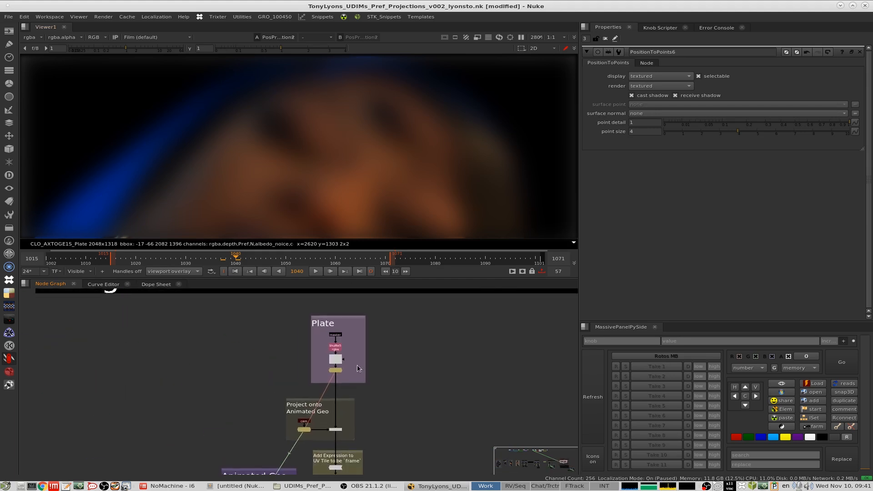
middle_click_drag(358, 366, 371, 350, "alt")
left_click_drag(390, 367, 365, 359)
key("1")
key("f")
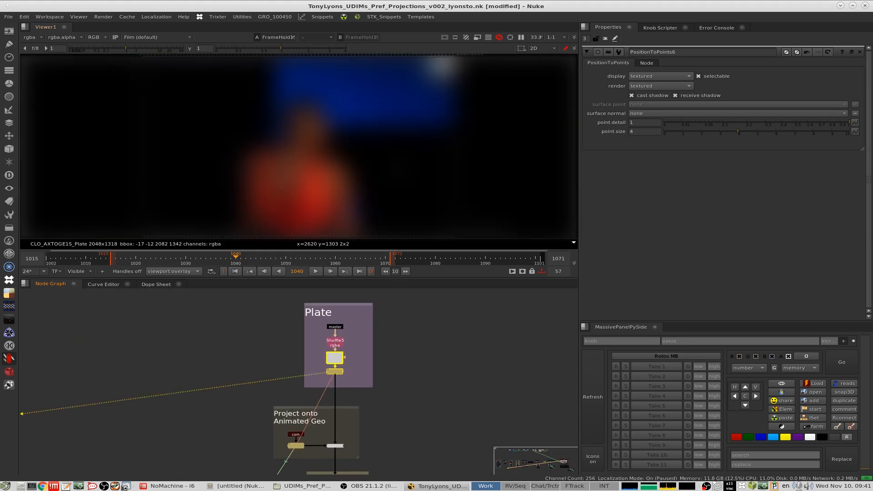
scroll(340, 371, "up", 8)
left_click(322, 378)
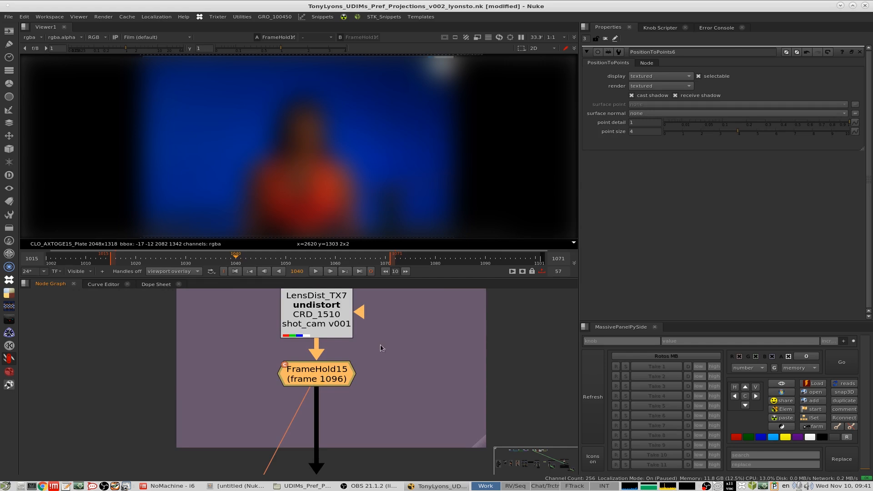
Fill the viewer with the held plate from FrameHold15 and examine the full undistorted frame.
scroll(389, 346, "down", 5)
left_click_drag(427, 339, 315, 386)
key("1")
key("h")
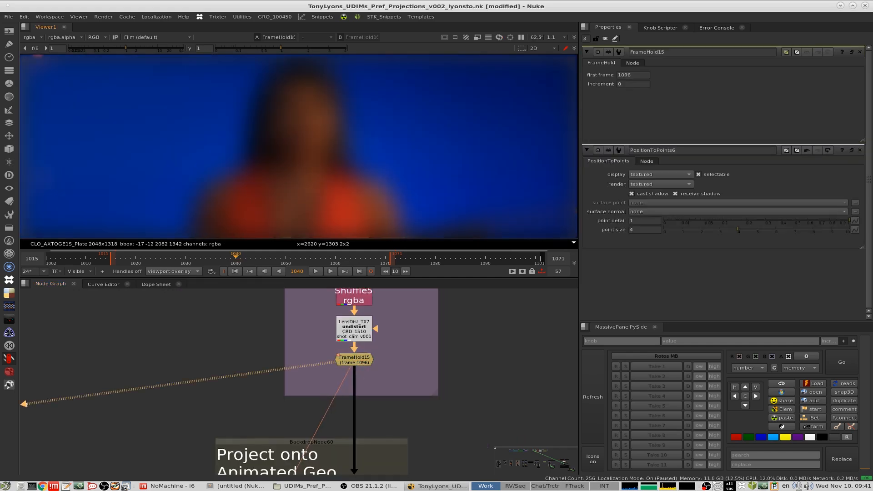
scroll(378, 120, "down", 3)
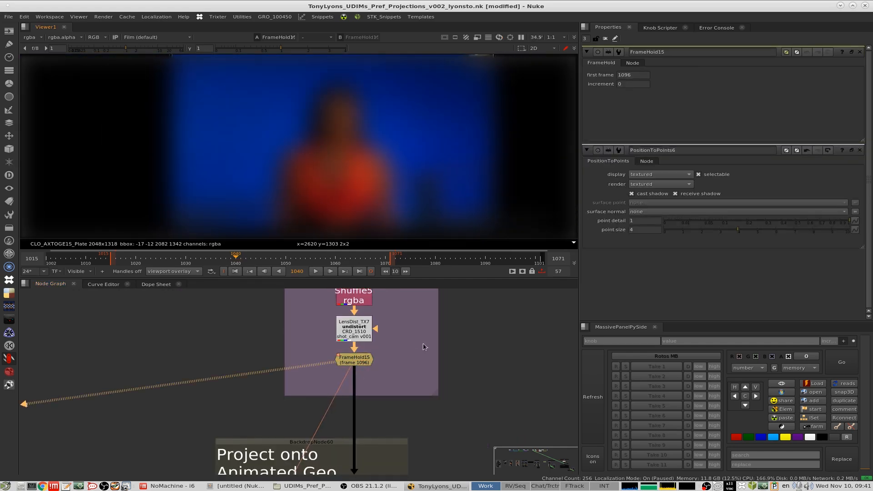
left_click(364, 360)
scroll(364, 379, "up", 3)
scroll(403, 347, "down", 3)
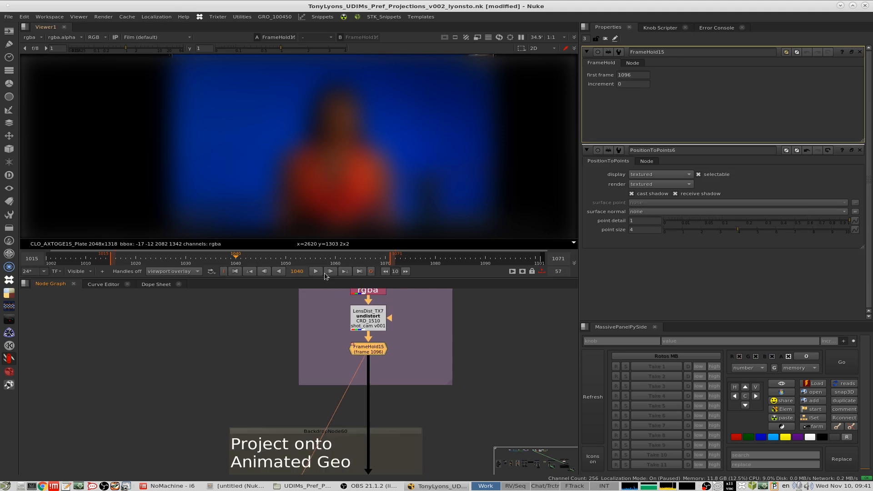
View the material node in the Project onto Animated Geo group and the UVTile6 node below it.
scroll(411, 370, "down", 5)
middle_click_drag(439, 427, 437, 380)
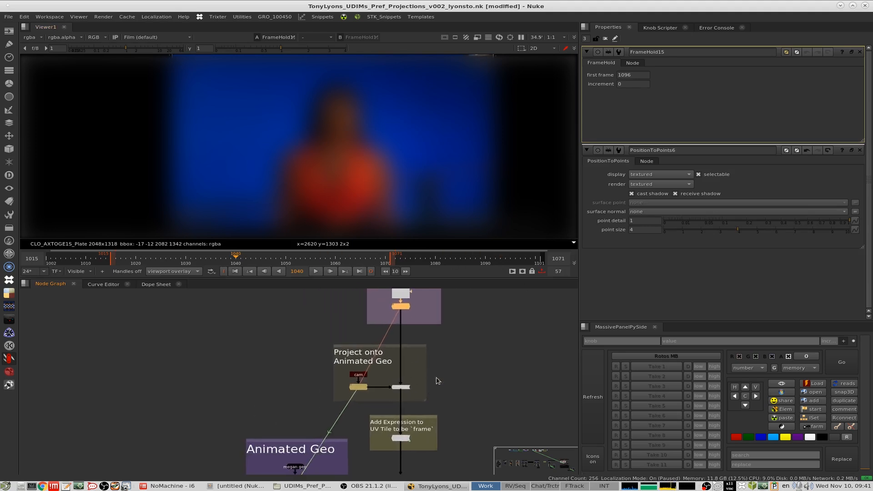
scroll(408, 393, "up", 5)
left_click(387, 378)
key("1")
middle_click_drag(421, 450, 434, 353)
left_click(409, 386)
key("1")
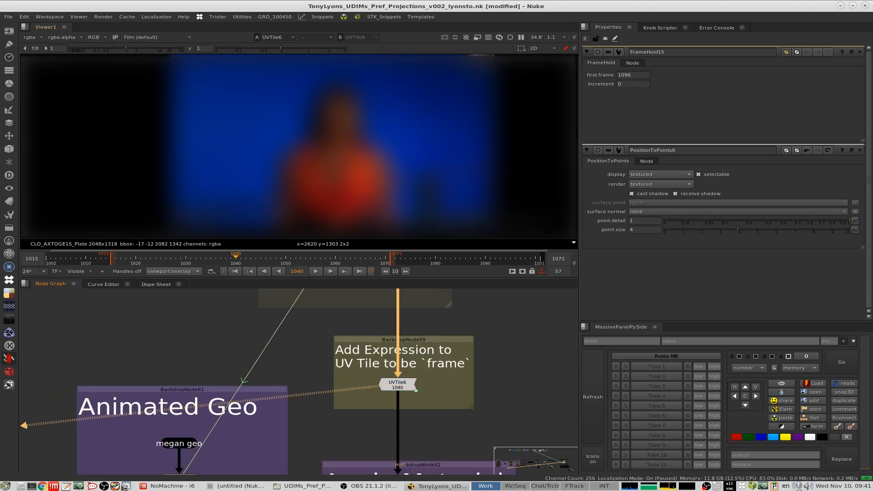
View the textured geometry at ApplyMaterial9 without any open node properties and scrub to frame 1030.
middle_click_drag(432, 460, 450, 344)
left_click(420, 397)
key("1")
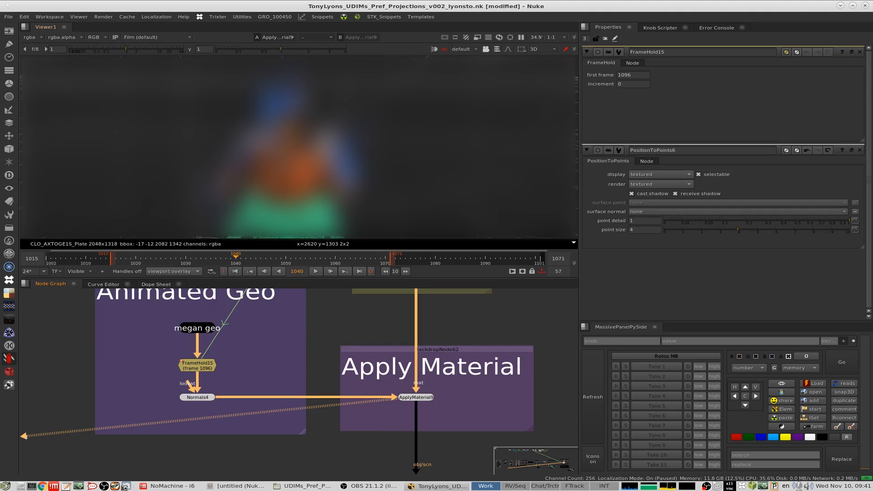
left_click(605, 38)
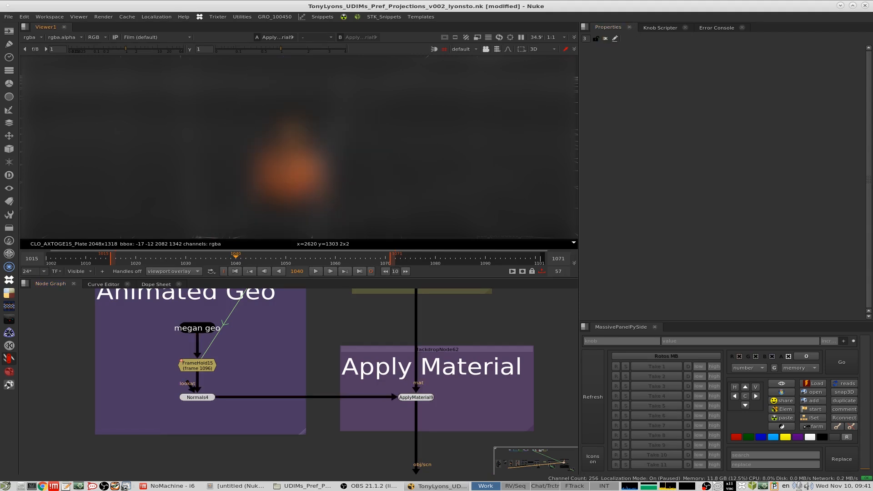
left_click(185, 259)
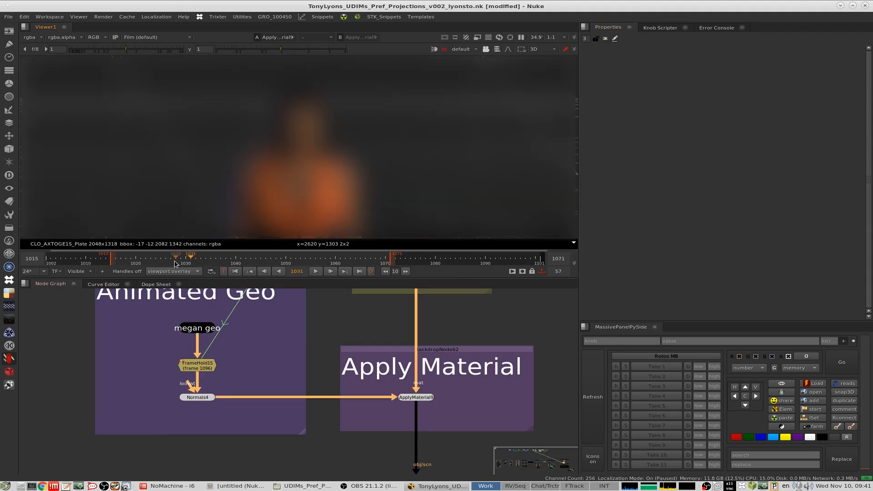
View ScanlineRender9 in the Render UVs group and open its properties to inspect the uv projection mode.
scroll(418, 397, "down", 7)
scroll(473, 409, "up", 6)
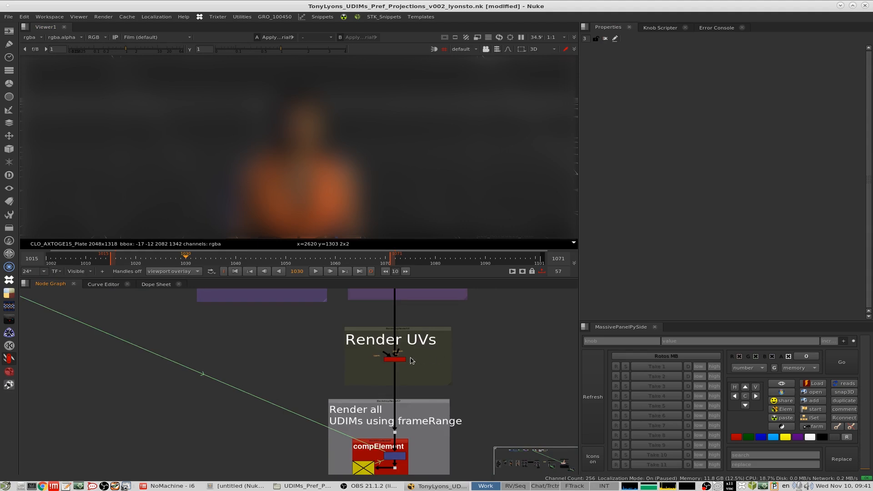
scroll(411, 358, "up", 4)
double_click(379, 363)
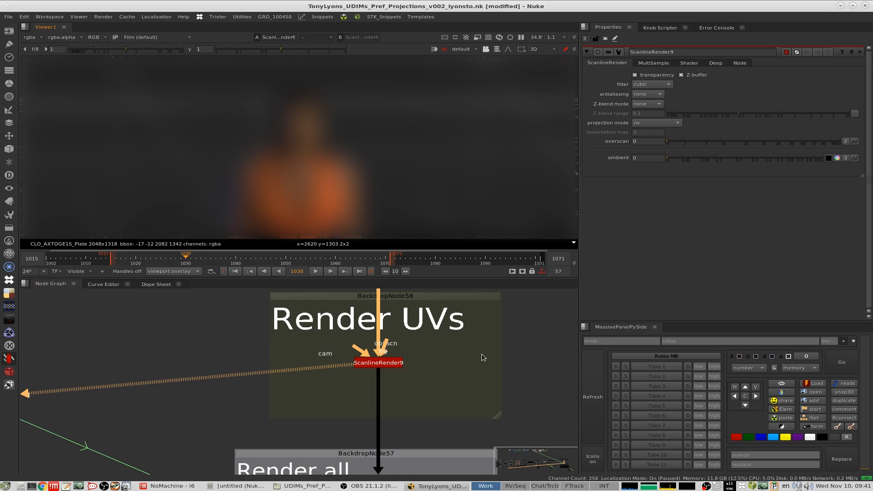
Open the UVTile6 properties to inspect its udim setting and close the ScanlineRender9 properties.
scroll(484, 357, "down", 7)
middle_click_drag(484, 357, 417, 420)
middle_click_drag(419, 314, 413, 402)
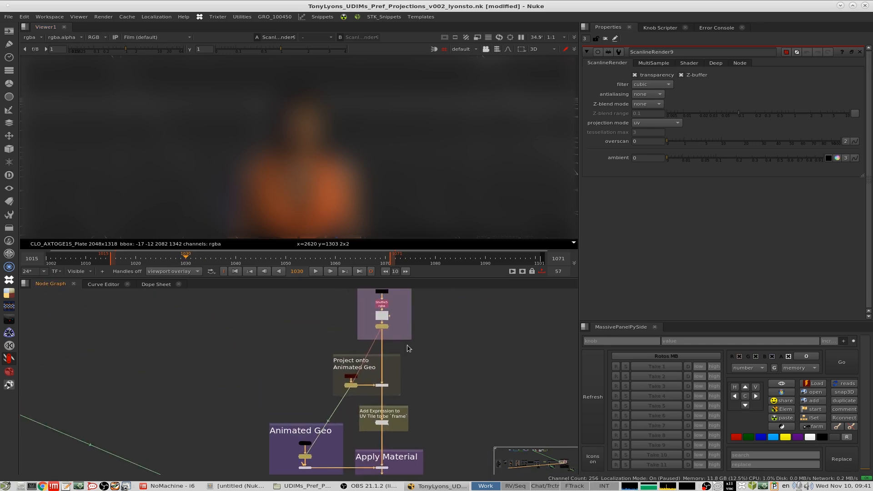
middle_click_drag(431, 410, 432, 358)
scroll(401, 368, "up", 5)
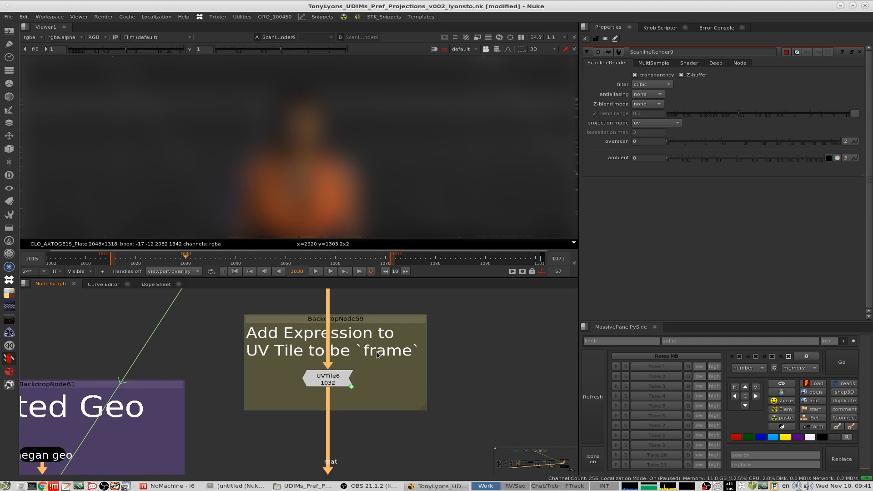
left_click(331, 381)
double_click(330, 382)
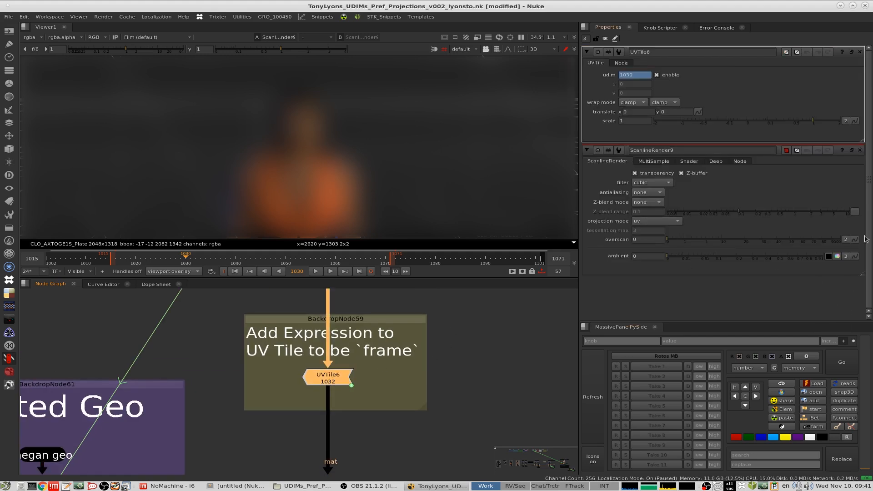
left_click(859, 151)
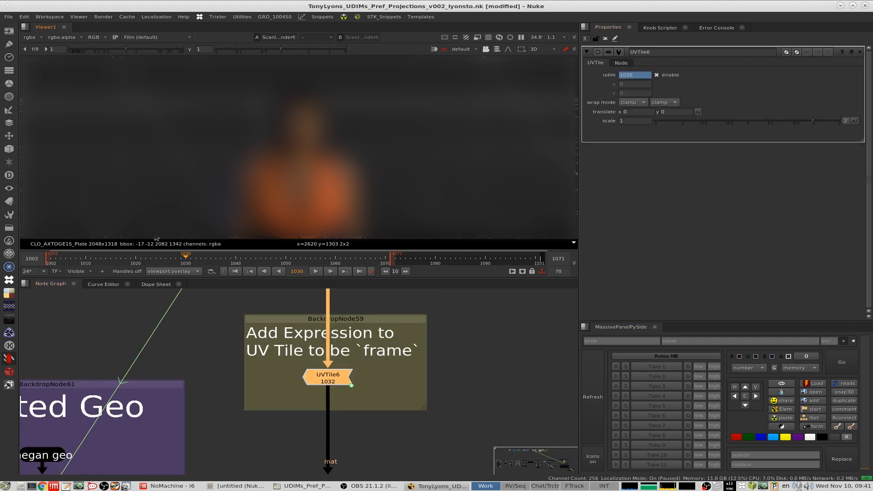
Inspect the expression on UVTile6's udim value, close it and scrub to frame 1025.
right_click(639, 76)
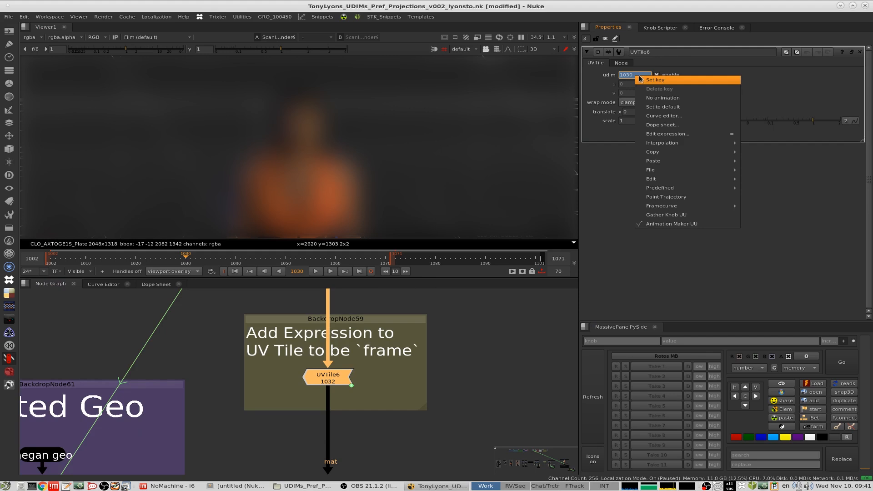
left_click(592, 80)
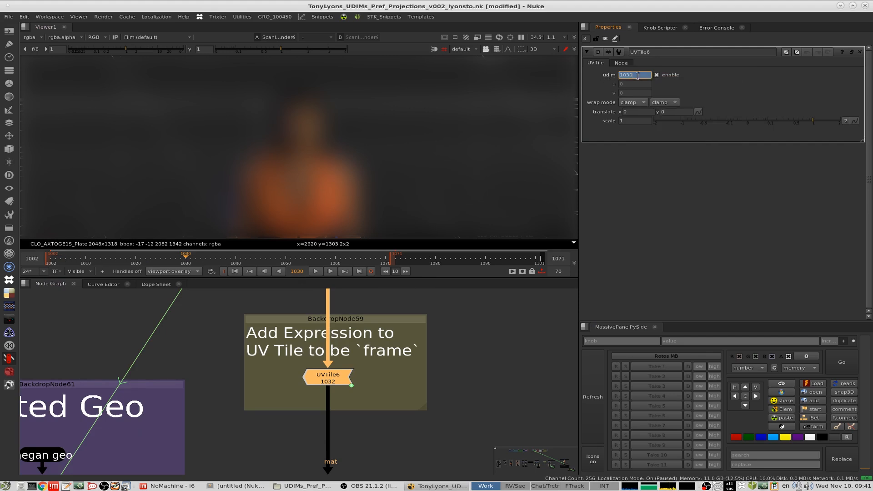
right_click(637, 76)
left_click(664, 132)
left_click_drag(695, 69, 473, 157)
left_click(620, 153)
left_click_drag(186, 257, 161, 260)
Select FrameHold15 beside Project3D5 in the Project onto Animated Geo group.
scroll(397, 394, "down", 3)
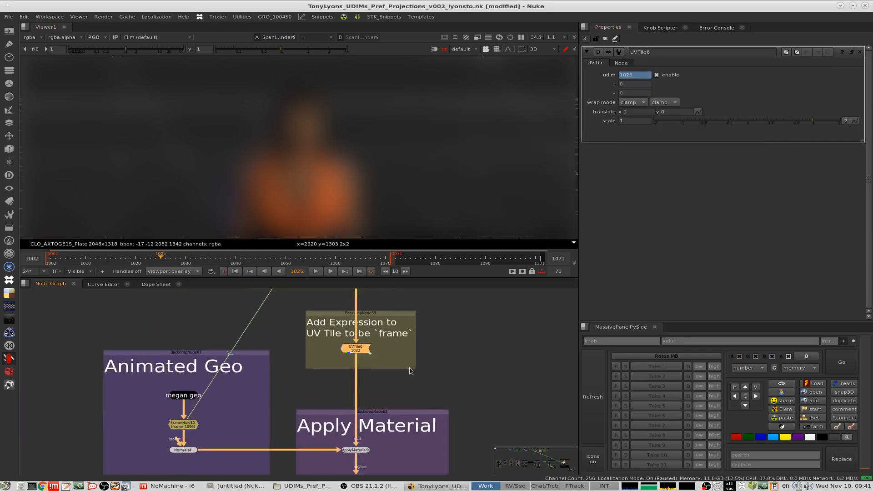
middle_click_drag(409, 291, 417, 411)
scroll(298, 395, "up", 3)
left_click(284, 394)
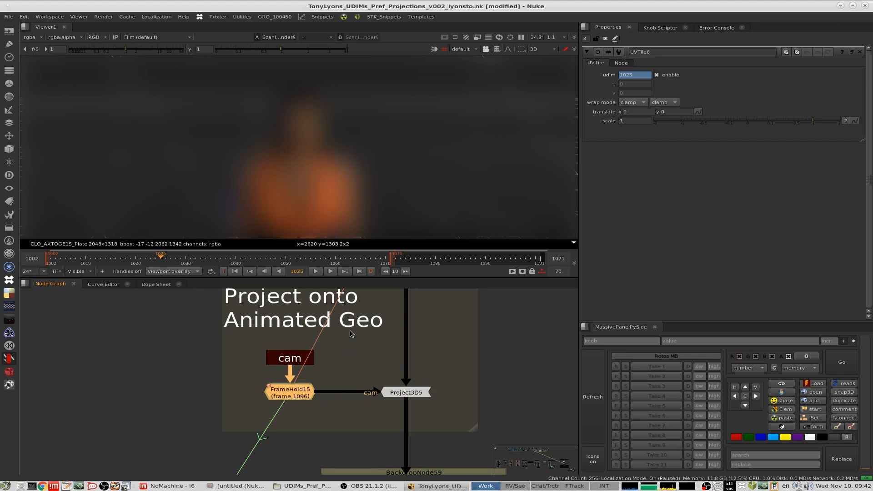
Select ScanlineRender9 in the Render UVs group and go to frame 1015.
scroll(446, 411, "down", 6)
middle_click_drag(445, 412, 441, 327)
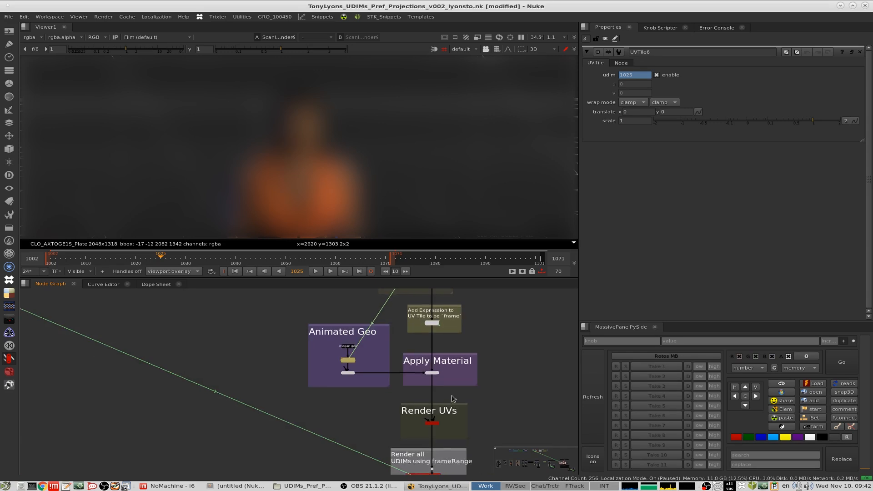
middle_click_drag(446, 423, 451, 378)
scroll(450, 378, "up", 5)
left_click(419, 380)
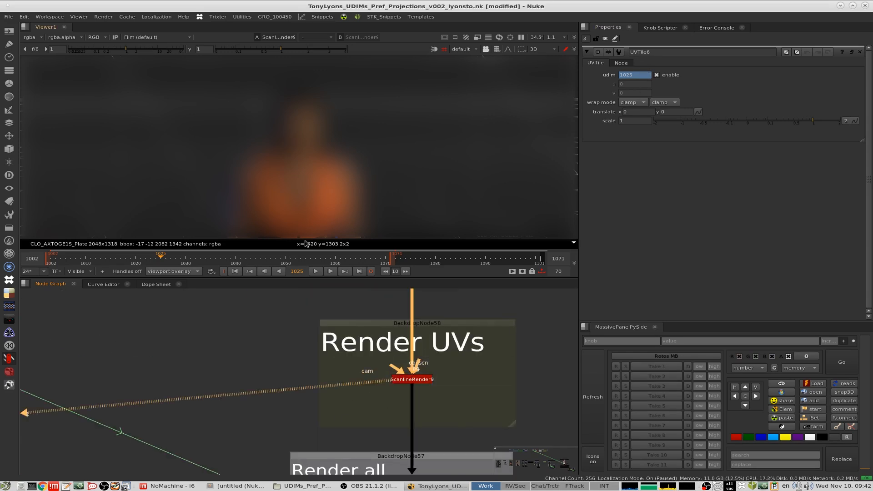
left_click(111, 263)
View the ScanlineRender9 output at frame 1033 and open its properties.
scroll(450, 339, "down", 4)
scroll(448, 377, "up", 3)
left_click(495, 327)
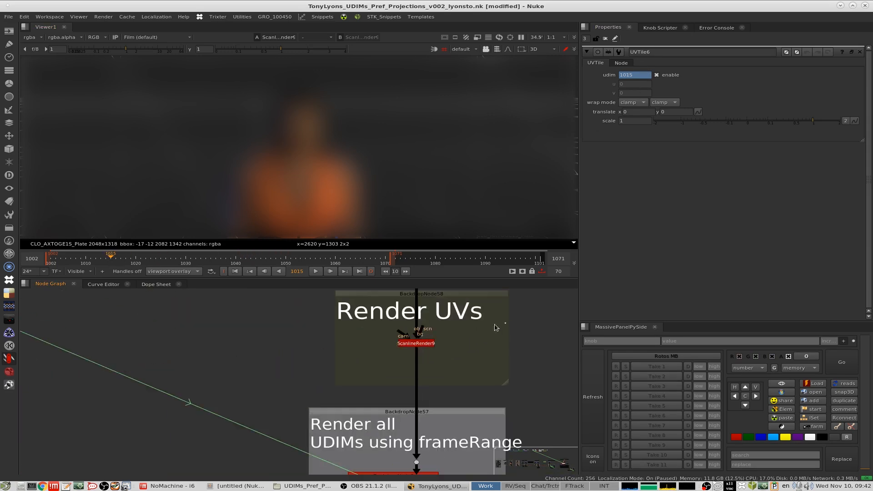
left_click(415, 344)
key("1")
left_click(201, 259)
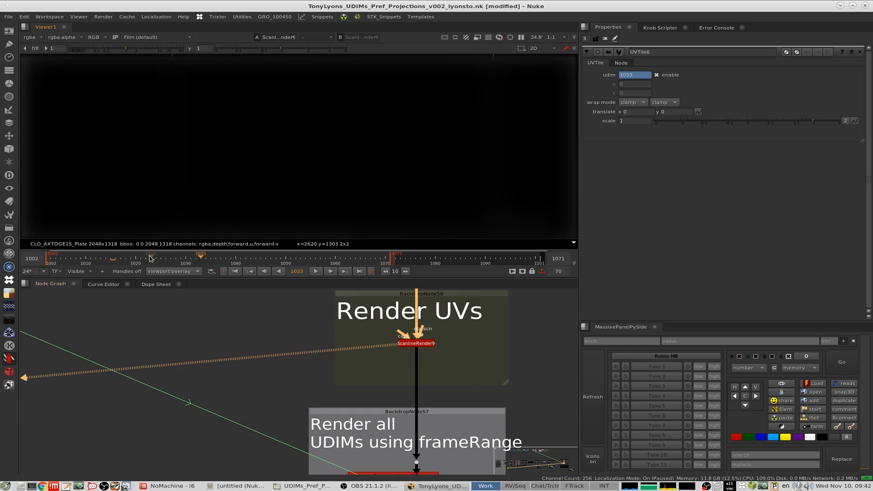
double_click(416, 344)
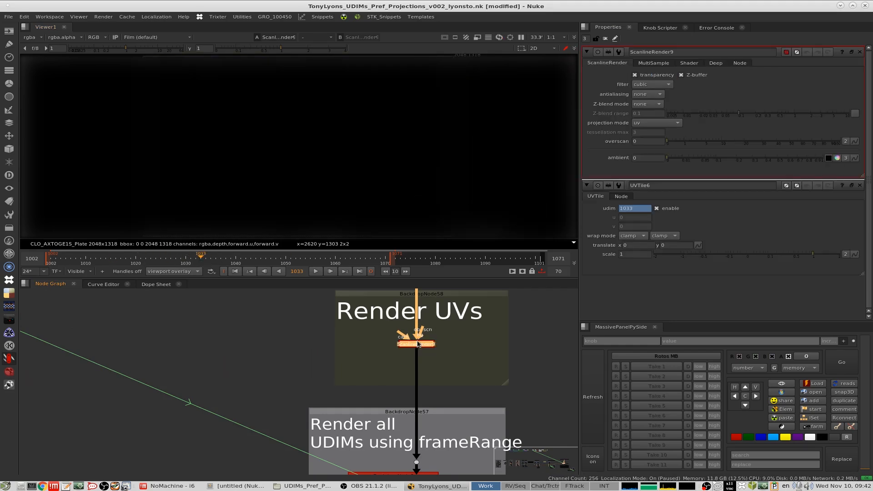
Scrub to frame 1013 and examine the node flow from Project3D5 through UVTile6 to the Render UVs group.
scroll(394, 155, "down", 5)
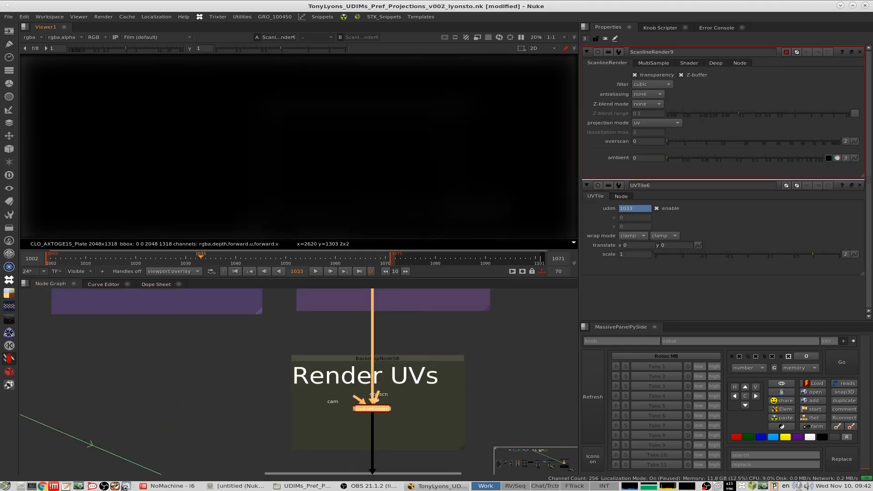
left_click_drag(110, 259, 101, 259)
scroll(431, 307, "down", 5)
middle_click_drag(428, 306, 389, 413)
scroll(394, 339, "up", 5)
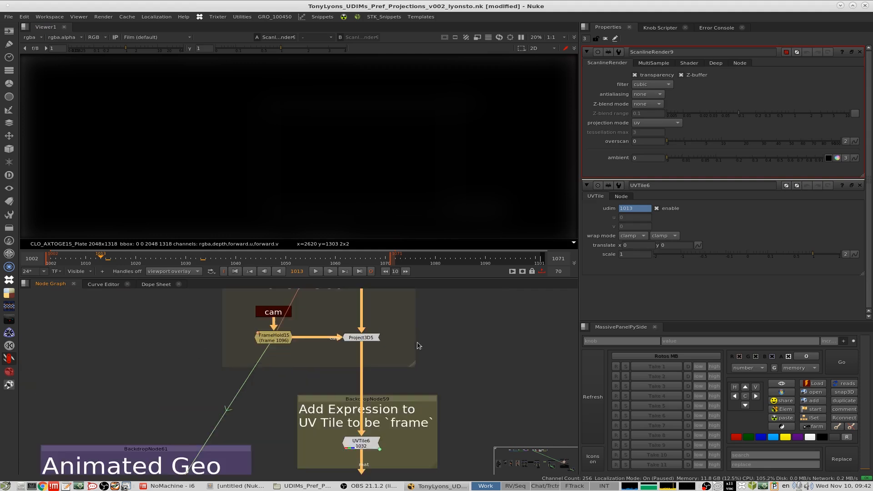
middle_click_drag(417, 345, 407, 453)
scroll(410, 348, "down", 5)
middle_click_drag(395, 397, 394, 322)
scroll(413, 423, "up", 4)
scroll(411, 413, "down", 5)
scroll(388, 381, "up", 6)
middle_click_drag(388, 427, 384, 323)
middle_click_drag(424, 296, 403, 361)
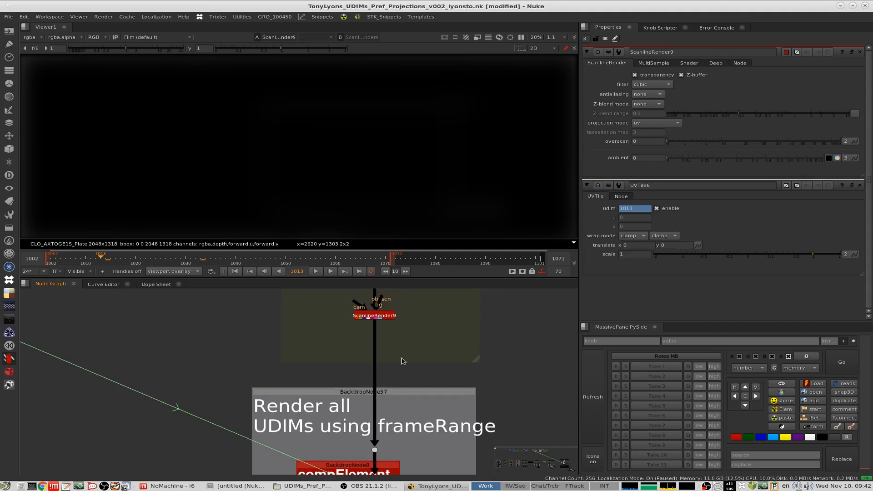
View ScanlineRender9 again and scrub its UV output to frame 1023.
left_click(379, 317)
key("1")
mouse_move(137, 258)
left_mouse_down()
mouse_move(190, 259)
mouse_move(152, 259)
left_mouse_up()
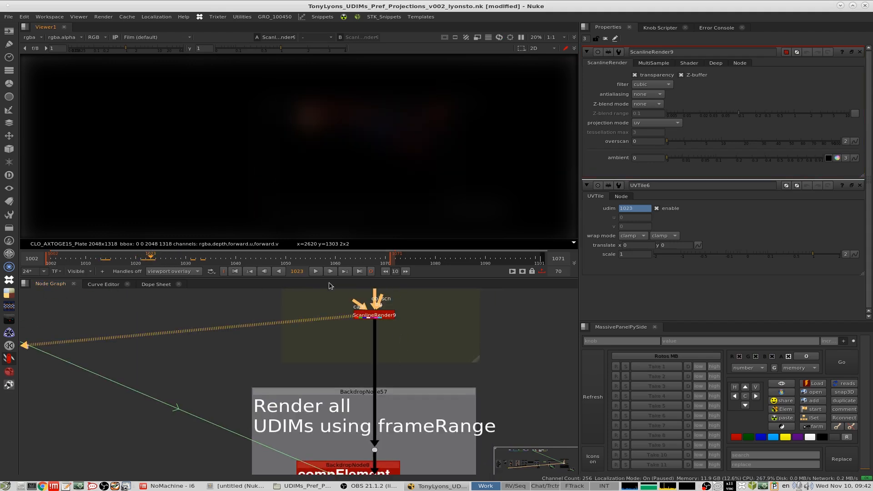
Step the ScanlineRender9 output forward frame by frame from the range start and scrub on to frame 1026.
left_click(58, 260)
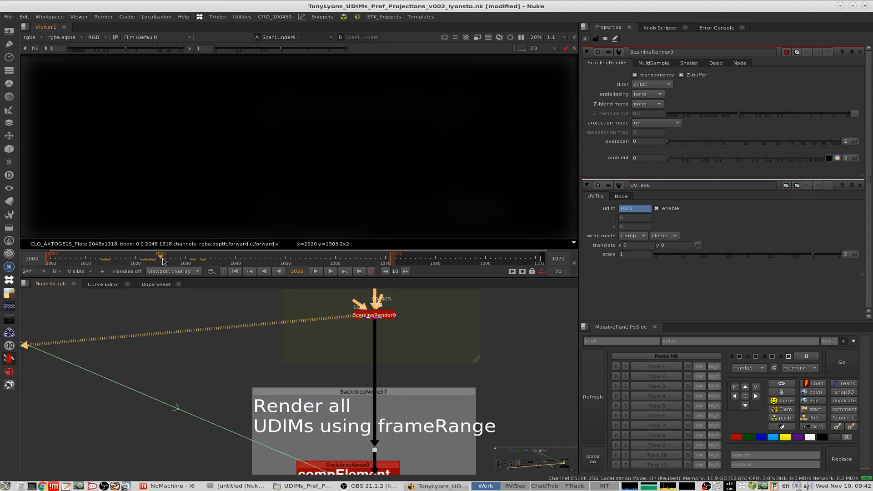
left_click(48, 259)
key("Right")
key("Right")
key("Right")
key("Right")
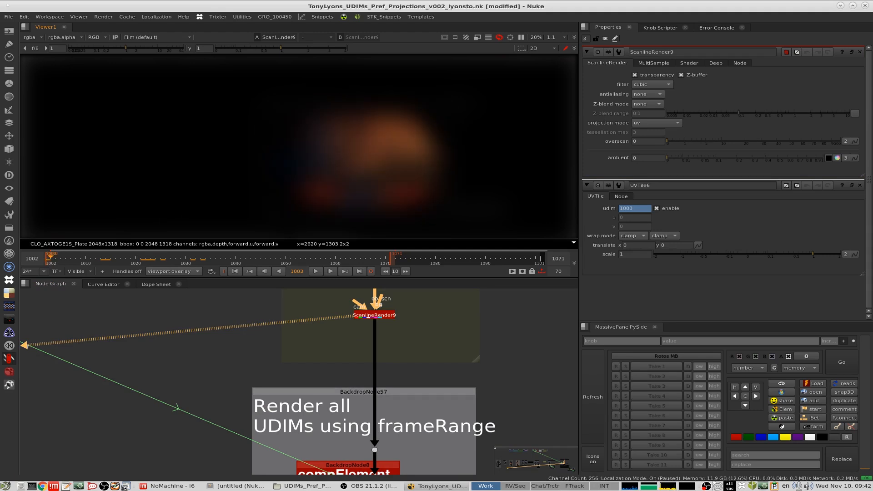
key("Right")
key("Right")
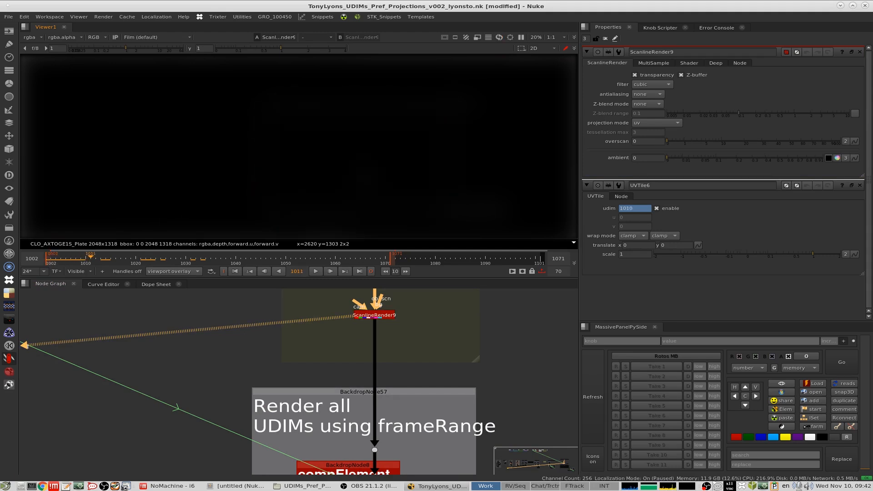
left_click_drag(90, 258, 165, 263)
View the pre-rendered Read3 node in the compElement group and scrub its frames to 1012.
middle_click_drag(400, 375, 431, 225)
left_click(357, 403)
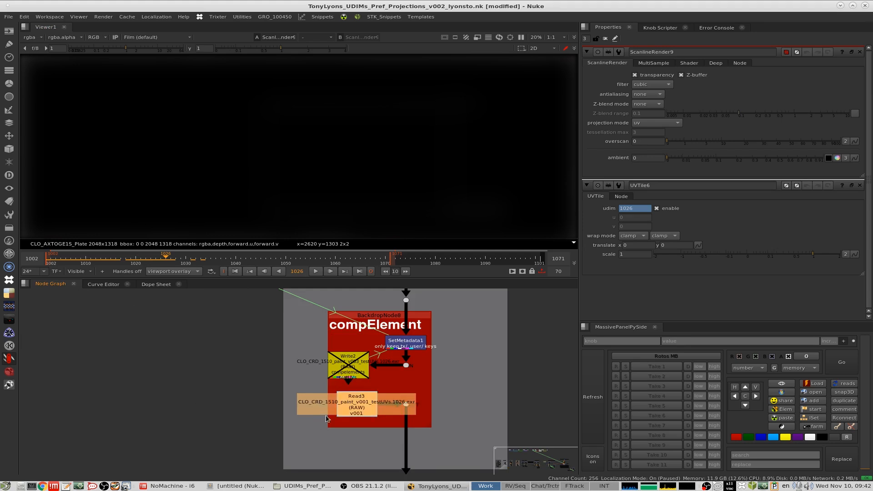
scroll(326, 419, "up", 3)
key("1")
left_click(80, 261)
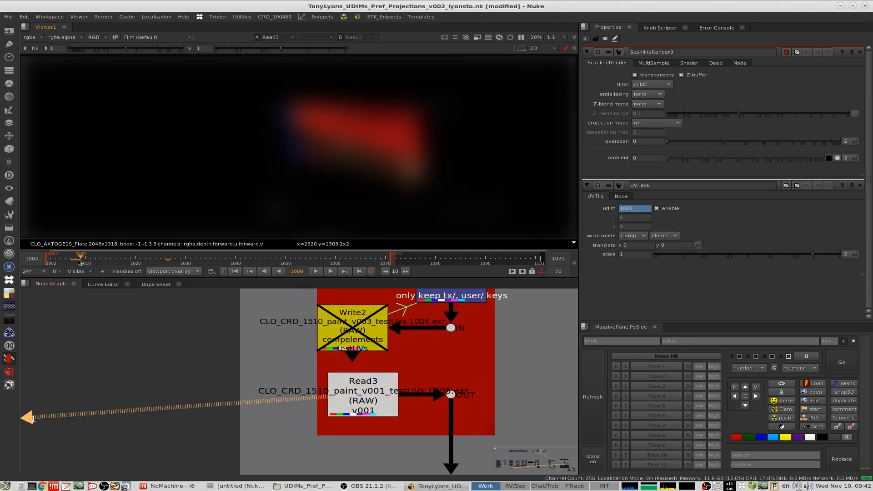
left_click_drag(78, 260, 95, 261)
Set the playback range to end at frame 1036 and play the Read3 sequence, stopping at frame 1019.
mouse_move(322, 266)
left_mouse_down("ctrl")
mouse_move(207, 263)
mouse_move(215, 263)
left_mouse_up("ctrl")
left_click(318, 271)
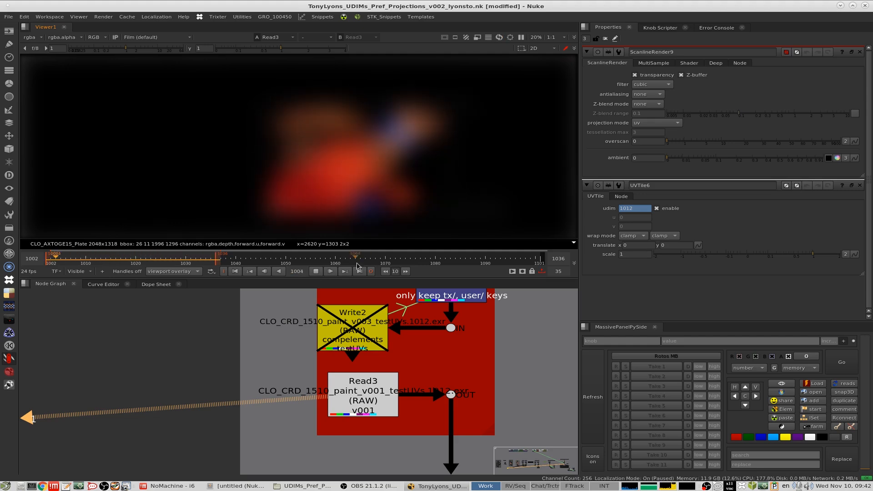
left_click(316, 271)
Examine the rows of paired UVTile and FrameHold nodes in the Break out each UDIM and Combine Materials group.
scroll(430, 336, "down", 8)
middle_click_drag(404, 371, 378, 302)
scroll(369, 346, "down", 3)
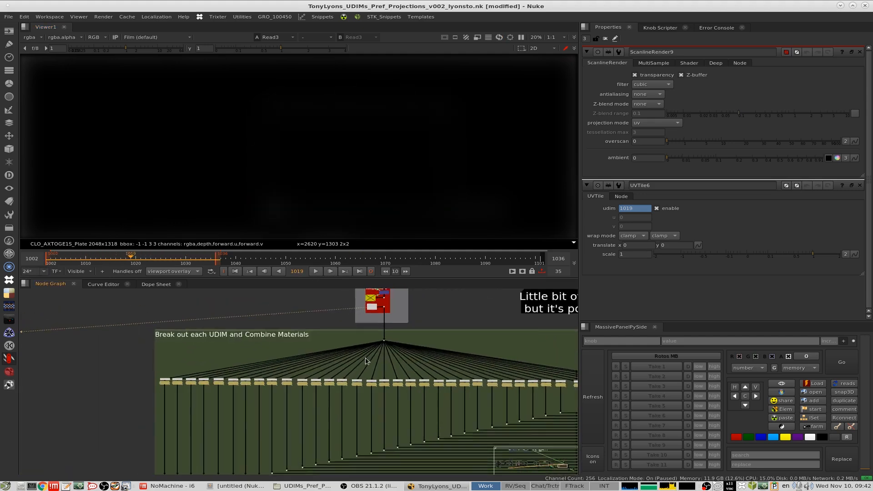
middle_click_drag(366, 361, 264, 354)
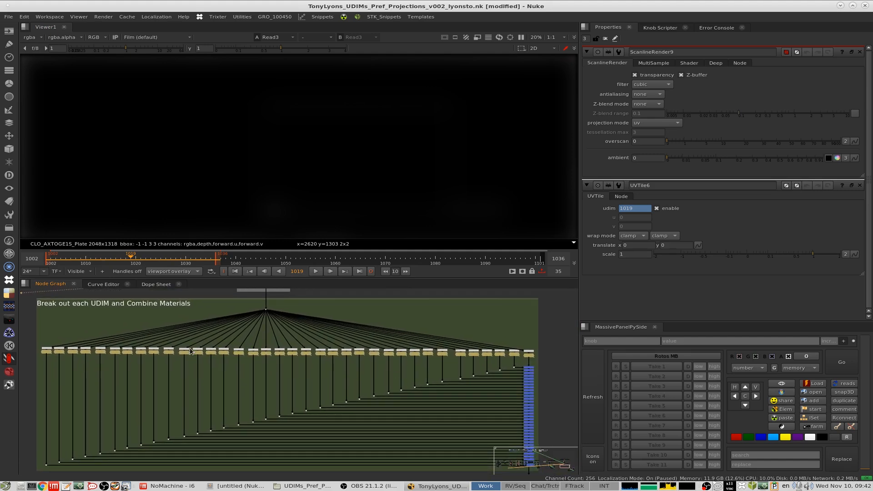
left_click_drag(29, 337, 323, 371)
middle_click_drag(57, 352, 263, 370)
scroll(264, 369, "up", 8)
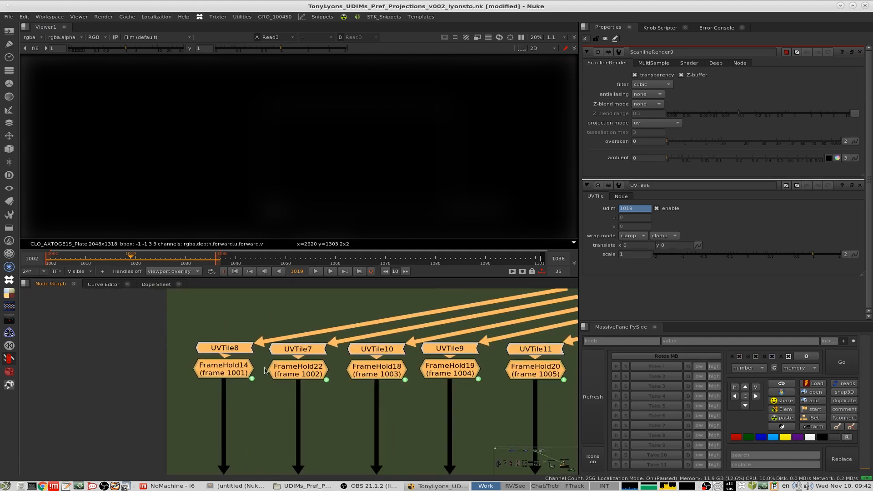
left_click(185, 398)
Open the UVTile7 and UVTile10 properties to compare their udim values.
scroll(253, 372, "down", 5)
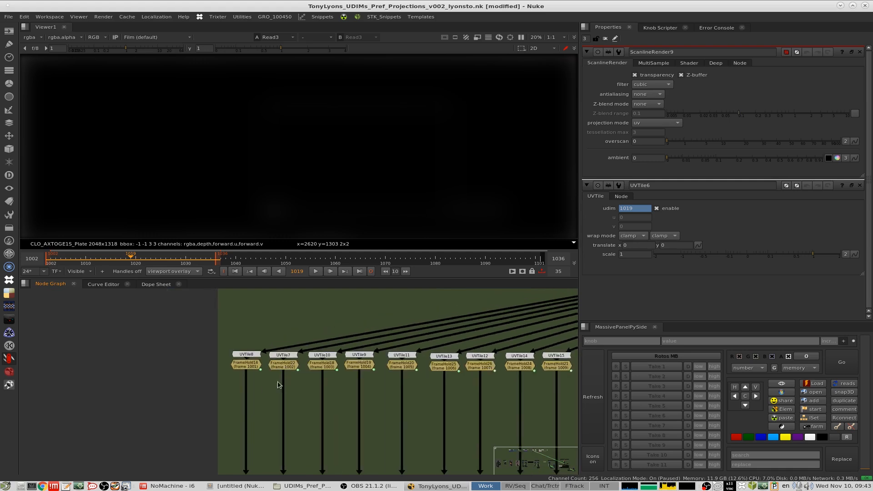
scroll(273, 377, "up", 6)
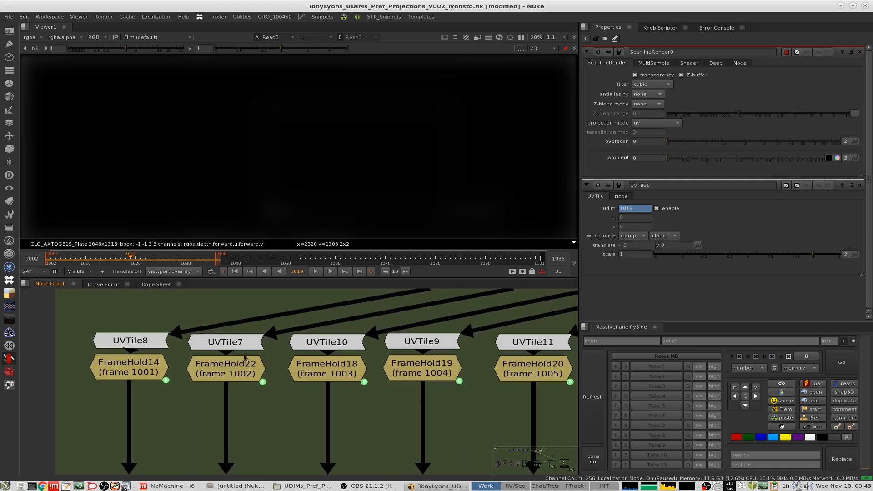
scroll(342, 319, "down", 3)
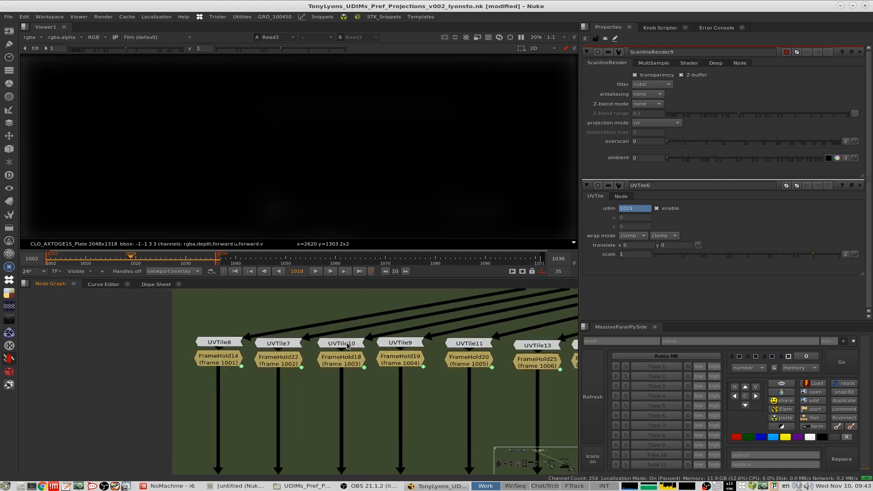
double_click(285, 341)
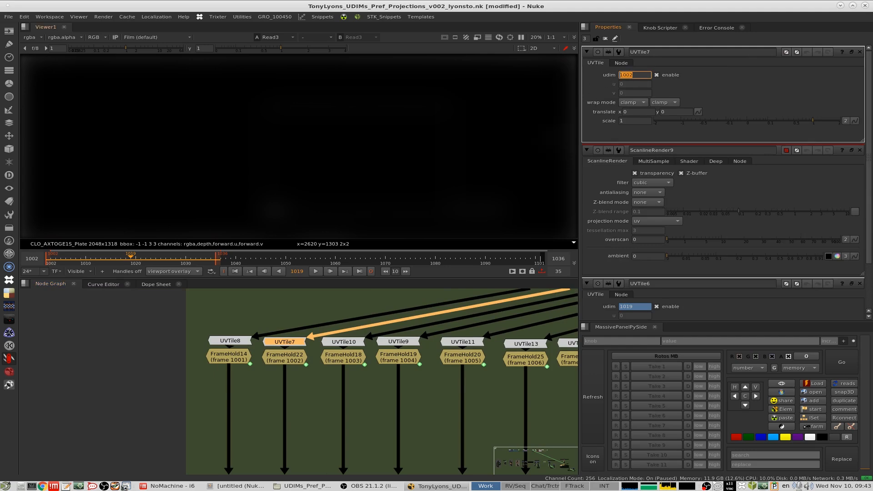
double_click(344, 342)
scroll(287, 397, "down", 8)
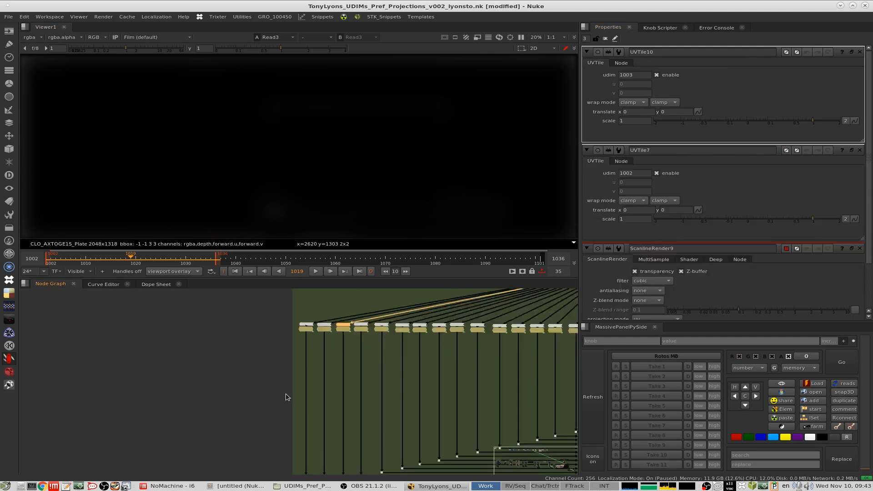
View MergeMat39 at the lower end of the merged materials chain.
scroll(431, 382, "up", 8)
left_click_drag(444, 403, 409, 410)
key("1")
left_click(453, 335)
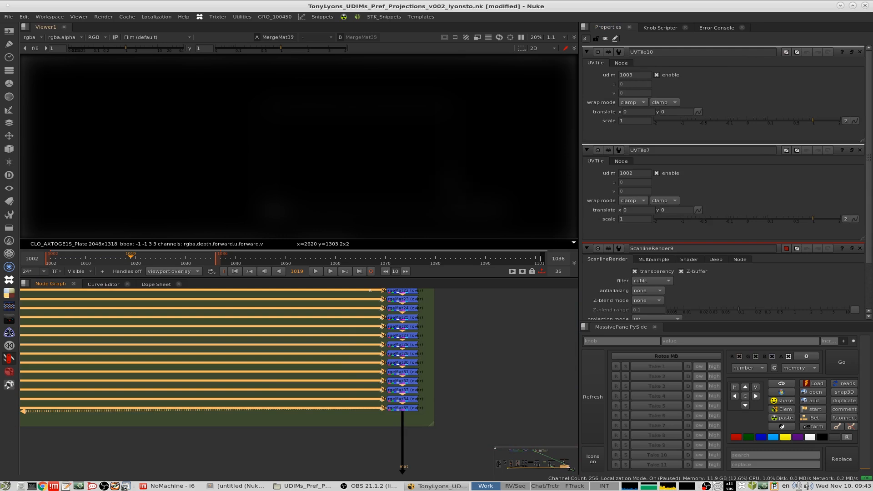
Examine the MergeMat chain from MergeMat1 down to the Apply UV maps to T-Pose Geo group.
scroll(435, 394, "down", 3)
middle_click_drag(444, 337, 450, 394)
scroll(443, 307, "up", 7)
middle_click_drag(401, 341, 403, 376)
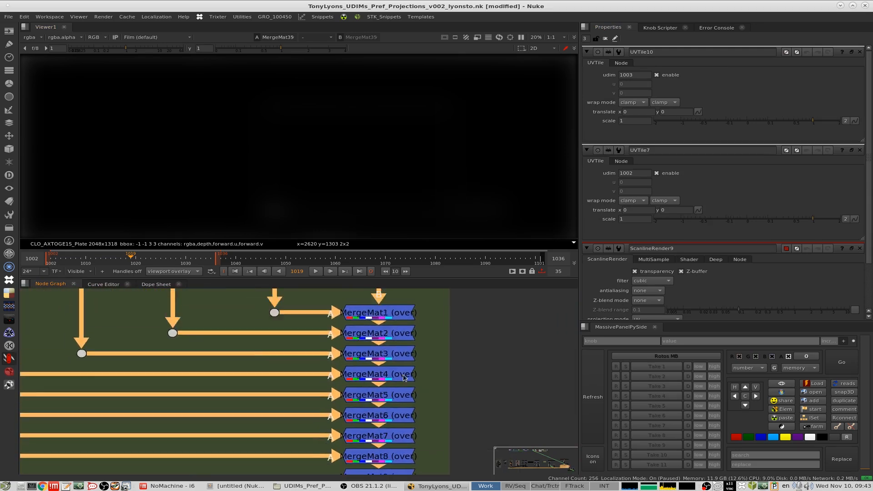
scroll(411, 314, "up", 3)
middle_click_drag(411, 314, 426, 347)
left_click(416, 347)
scroll(370, 292, "down", 12)
scroll(383, 398, "up", 6)
middle_click_drag(383, 397, 374, 364)
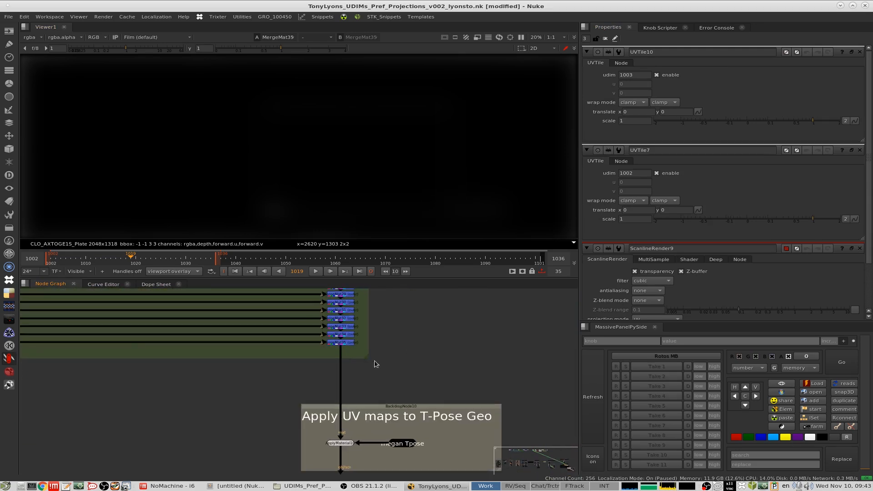
Review the full UDIM breakout layout, from its UVTile row down to the T-Pose section below the merge chain.
left_click_drag(392, 332, 310, 364)
left_click(395, 345)
scroll(395, 345, "down", 8)
middle_click_drag(313, 360, 384, 437)
middle_click_drag(164, 350, 215, 364)
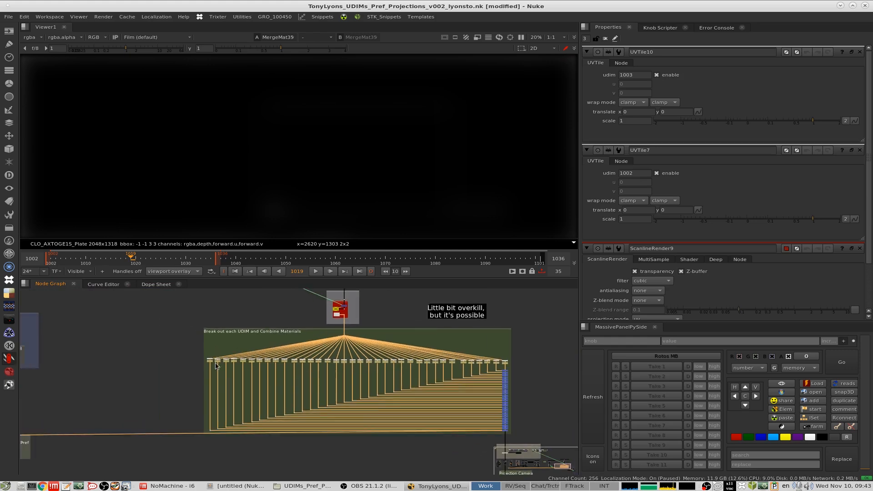
scroll(225, 363, "up", 10)
scroll(297, 347, "down", 3)
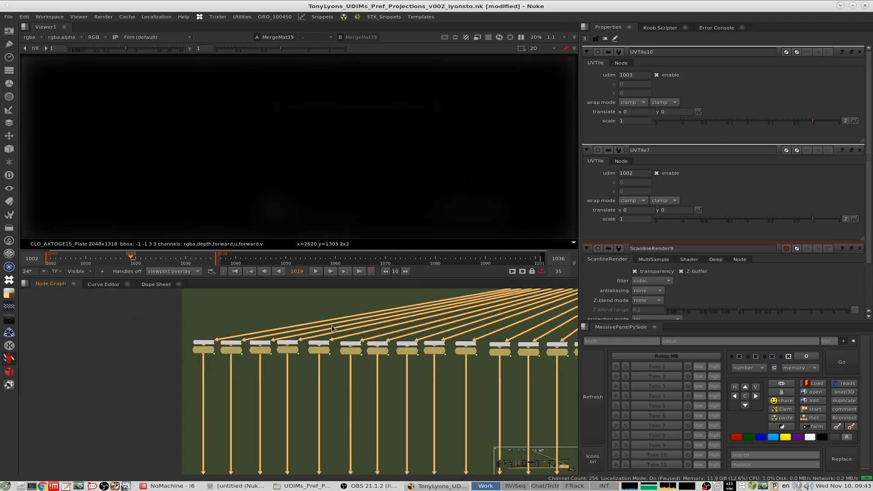
scroll(462, 362, "down", 5)
scroll(414, 372, "down", 5)
middle_click_drag(443, 402, 322, 351)
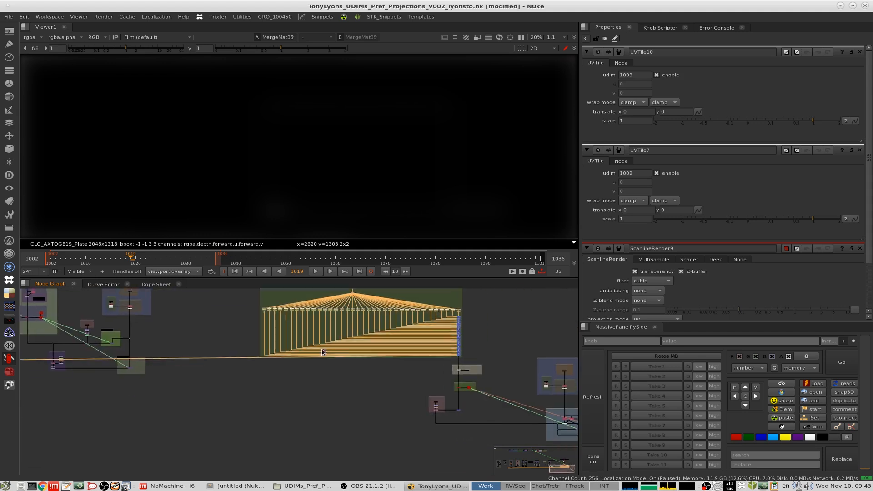
View ApplyMaterial10 in the Apply UV maps to T-Pose Geo group and close all open node properties.
scroll(473, 371, "up", 8)
scroll(439, 360, "up", 4)
left_click(331, 366)
key("1")
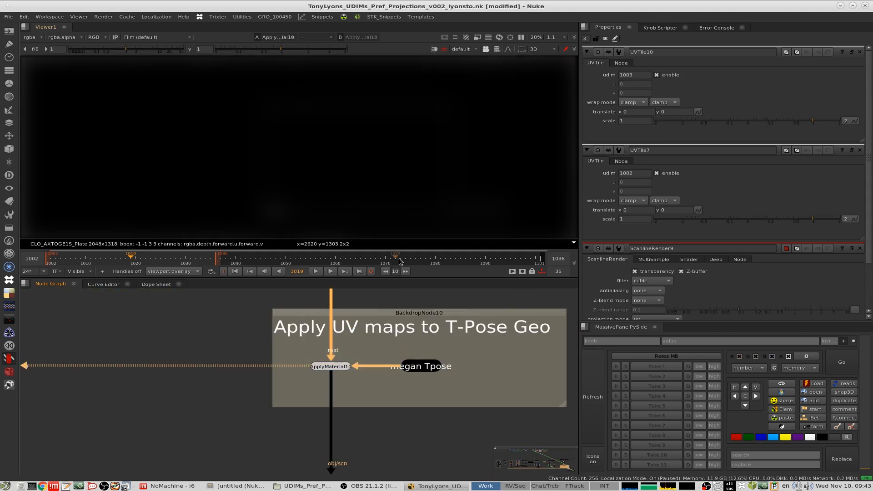
middle_click_drag(310, 150, 335, 89)
left_click(605, 38)
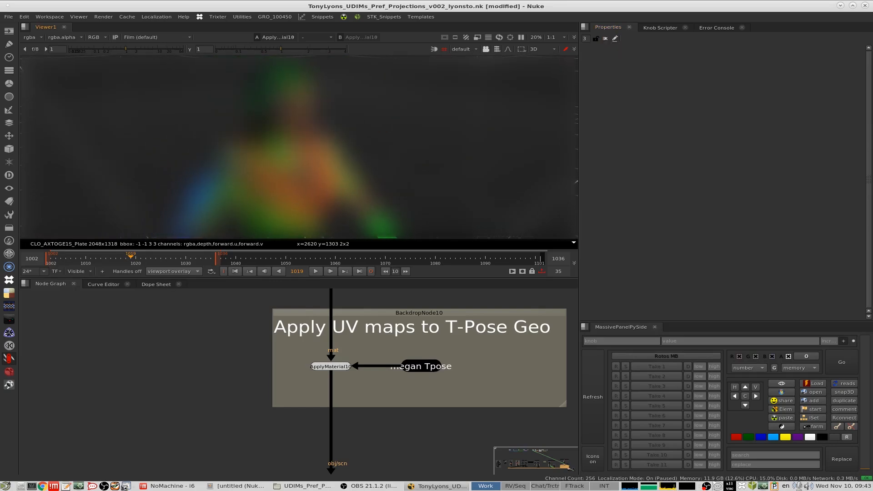
Open Camera7's properties in the Projection Camera group and view the ScanlineRender10 output.
scroll(398, 337, "down", 4)
scroll(403, 395, "up", 3)
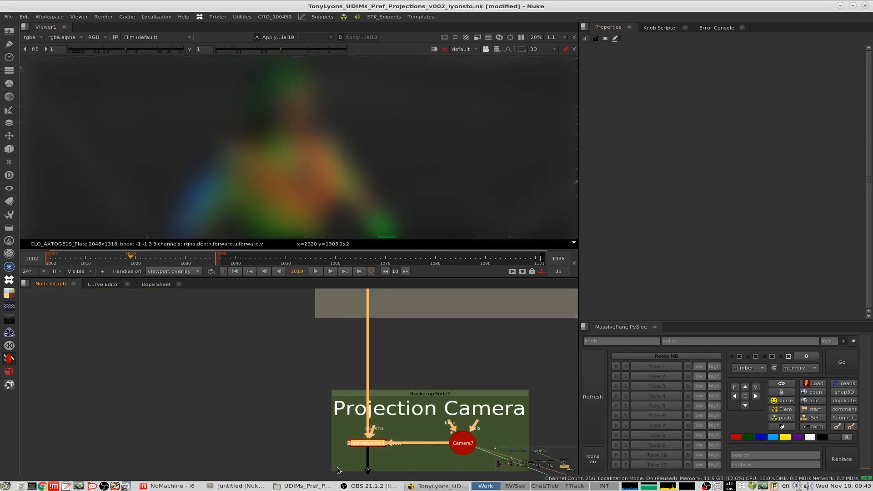
middle_click_drag(411, 387, 399, 349)
double_click(446, 386)
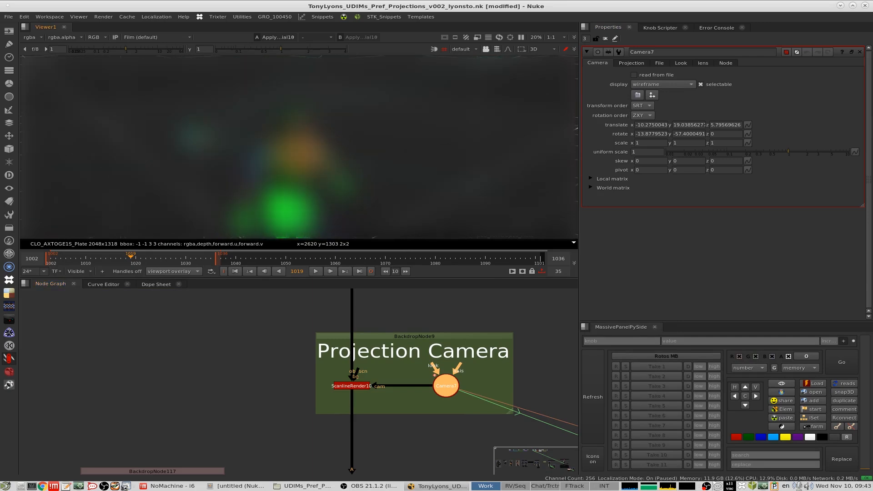
left_click(351, 386)
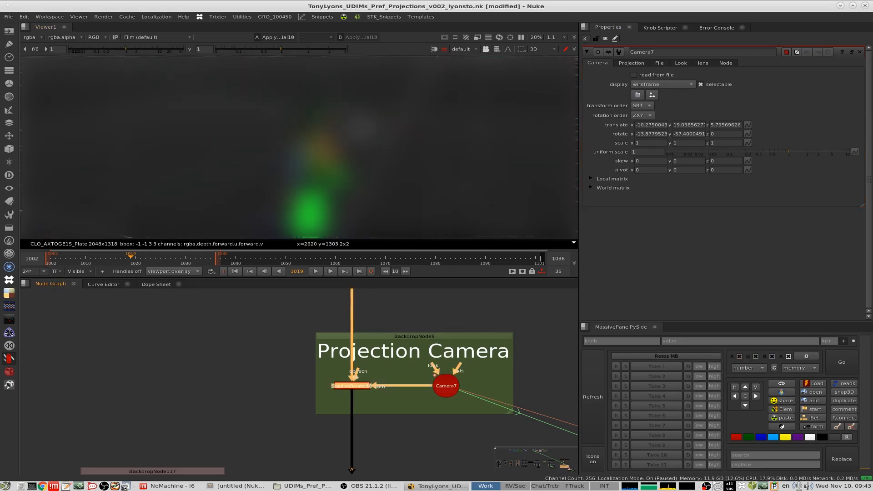
key("1")
middle_click_drag(469, 315, 415, 329)
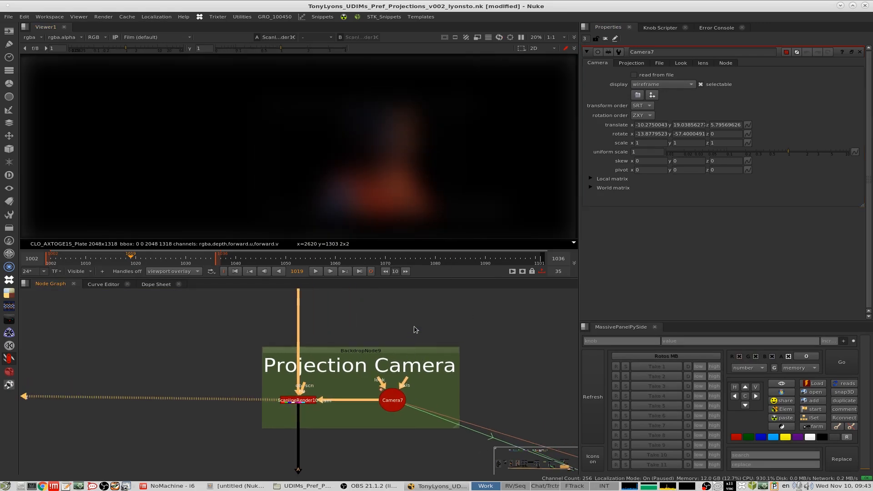
Add an Axis node above the Projection Camera group and connect it to Camera7's axis input.
left_click(415, 330)
key("Tab")
type("axis")
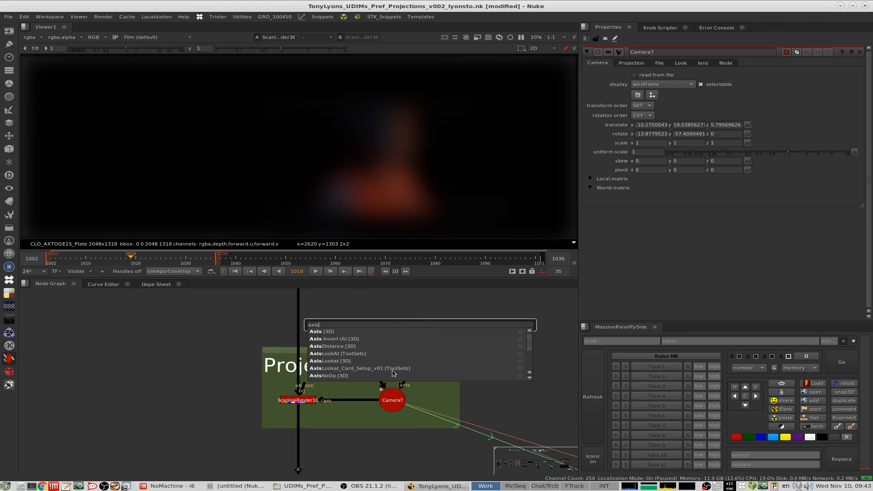
left_click(337, 331)
left_click_drag(402, 383, 382, 326)
Rotate the new Axis in Y, trying 15 first and settling on 35.
left_click(677, 134)
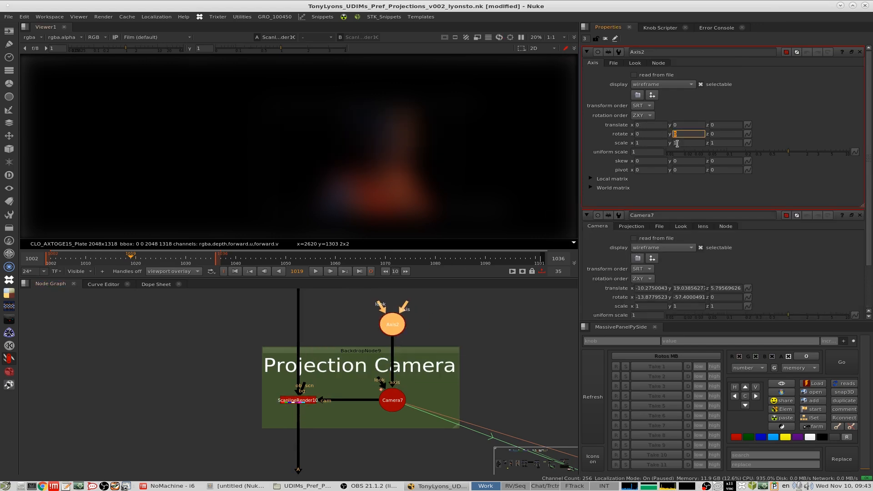
type("15")
key("Return")
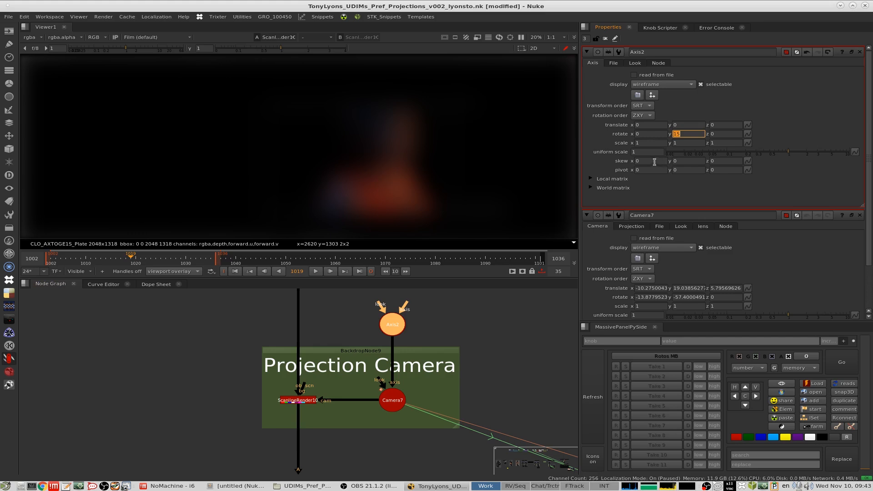
left_click(681, 135)
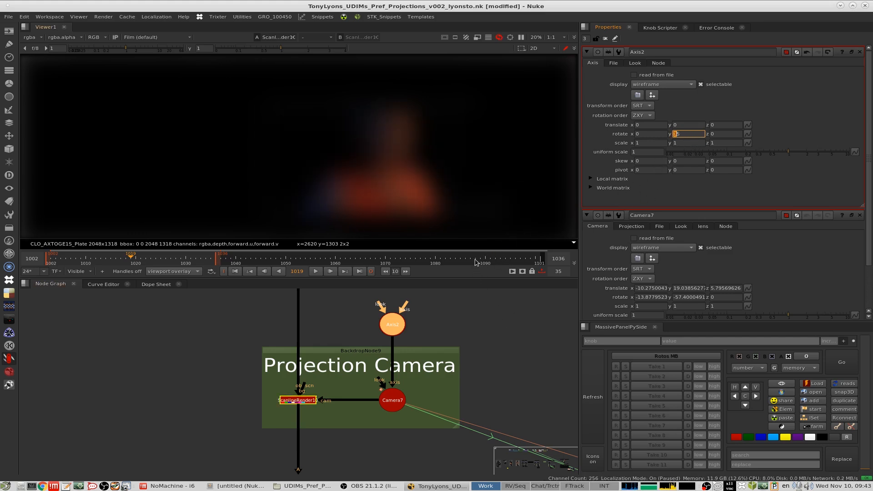
Examine the face and torso in the ScanlineRender10 image up close.
scroll(397, 137, "up", 5)
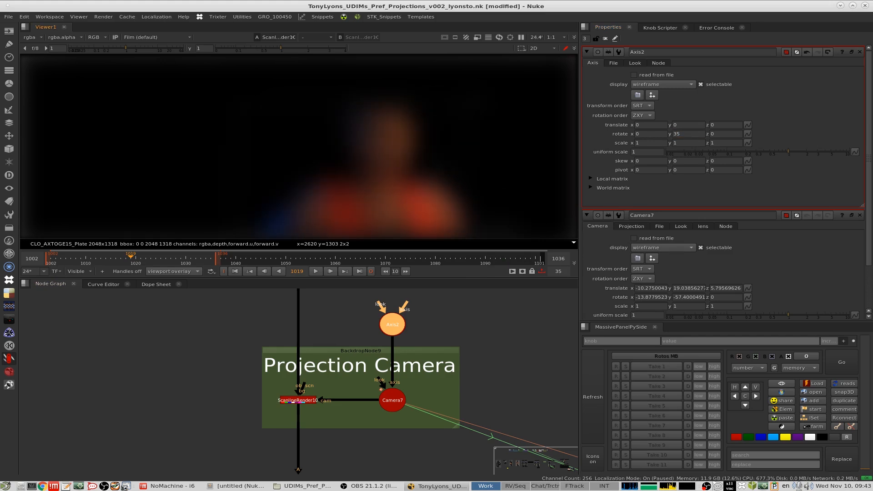
scroll(398, 136, "up", 5)
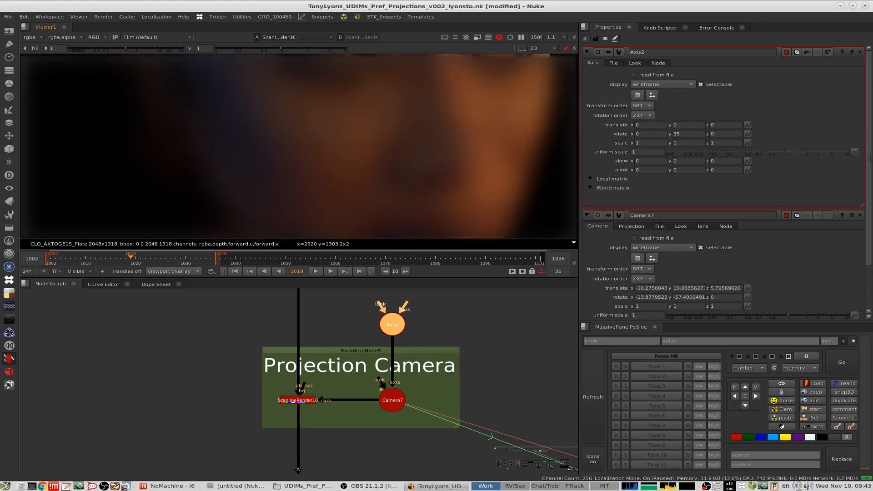
scroll(398, 136, "down", 4)
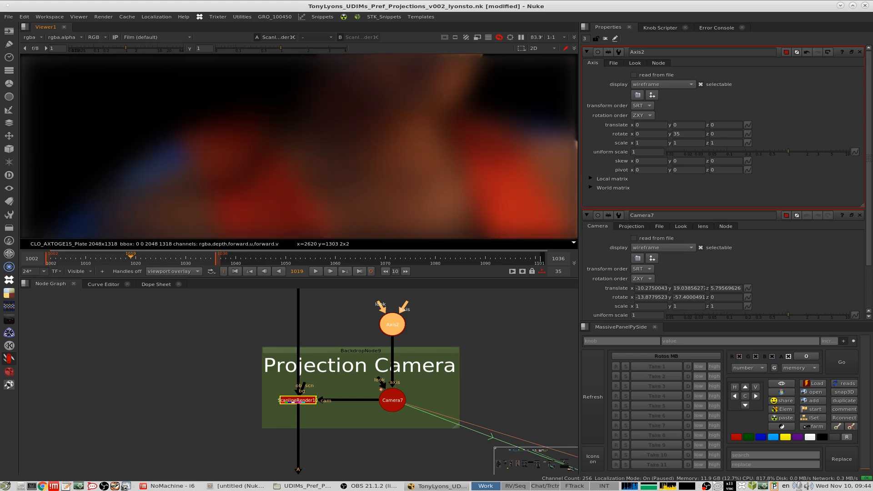
scroll(299, 145, "up", 1)
scroll(364, 146, "up", 4)
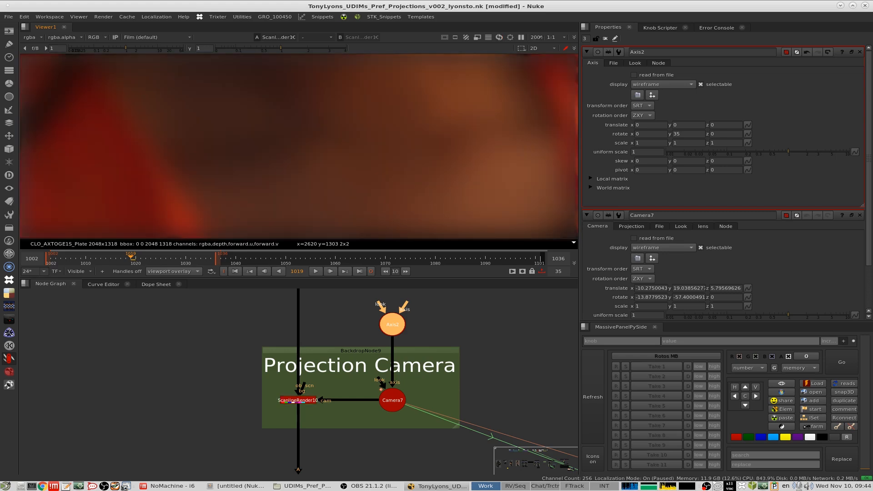
scroll(364, 146, "down", 5)
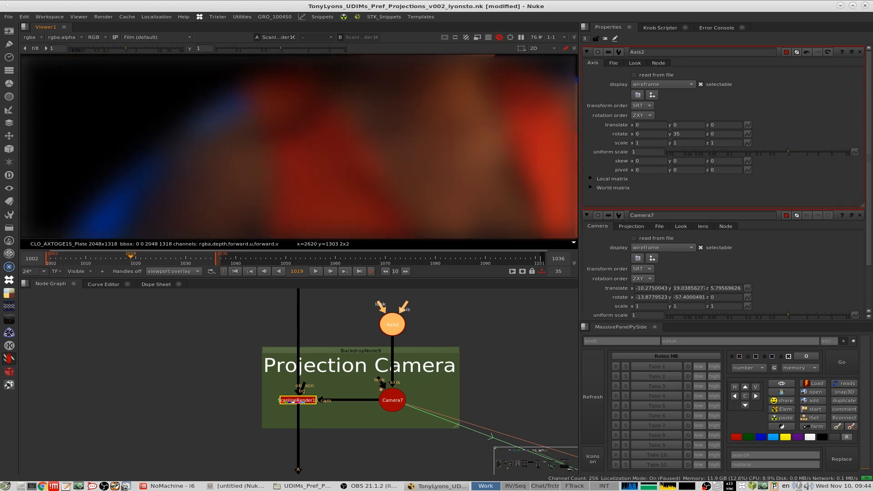
scroll(298, 146, "up", 4)
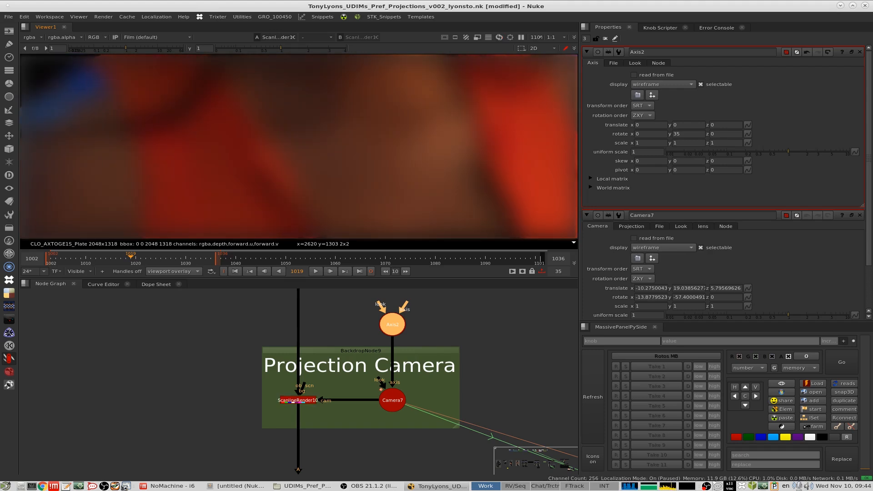
Remove the wrongly pasted geometry node in the Geometries section and paste a copy of Megan's T-pose ReadGeo instead.
scroll(273, 368, "down", 6)
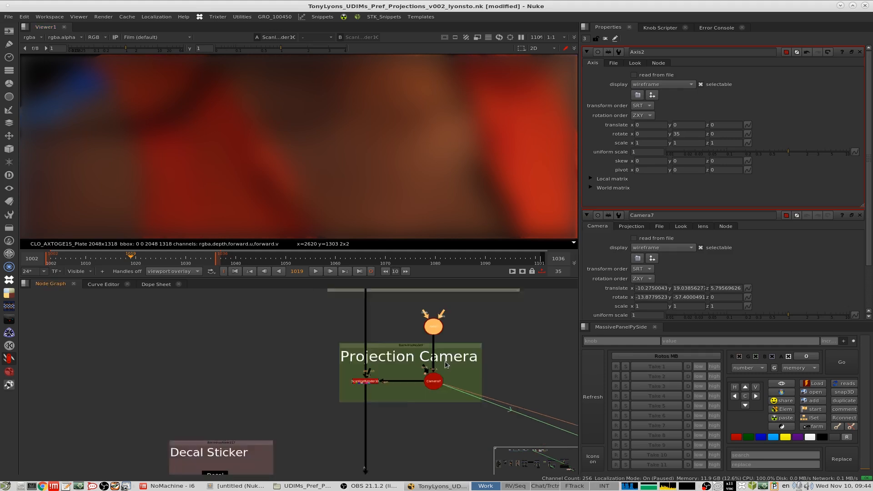
scroll(272, 367, "up", 6)
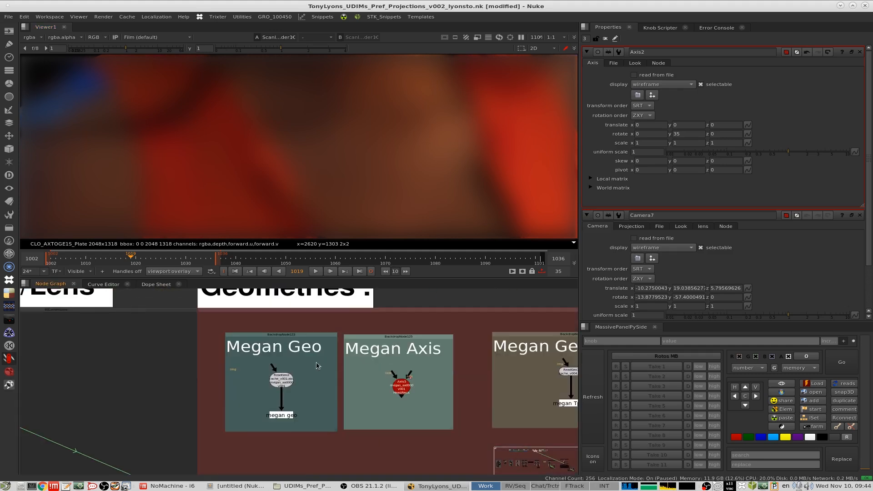
middle_click_drag(455, 471, 441, 385)
key("ctrl+v")
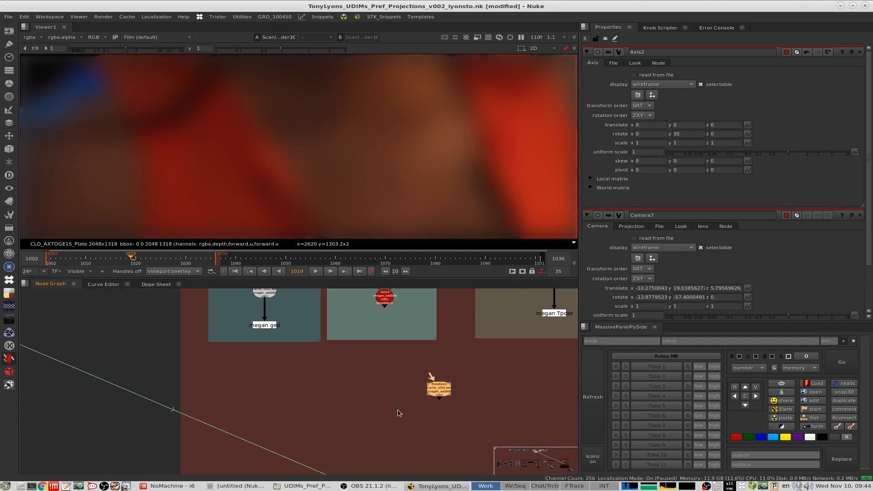
key("Delete")
middle_click_drag(552, 310, 345, 375)
left_click(346, 345)
key("ctrl+c")
key("ctrl+v")
middle_click_drag(448, 470, 485, 343)
View the copied ReadGeo and reload its T-pose file cache_v004.abc, creating everything as an all-in-one node.
key("1")
double_click(409, 357)
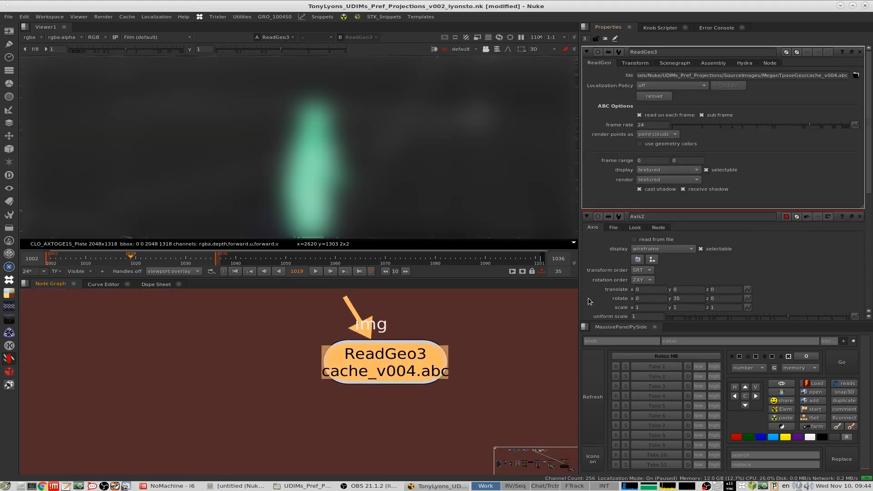
left_click(666, 98)
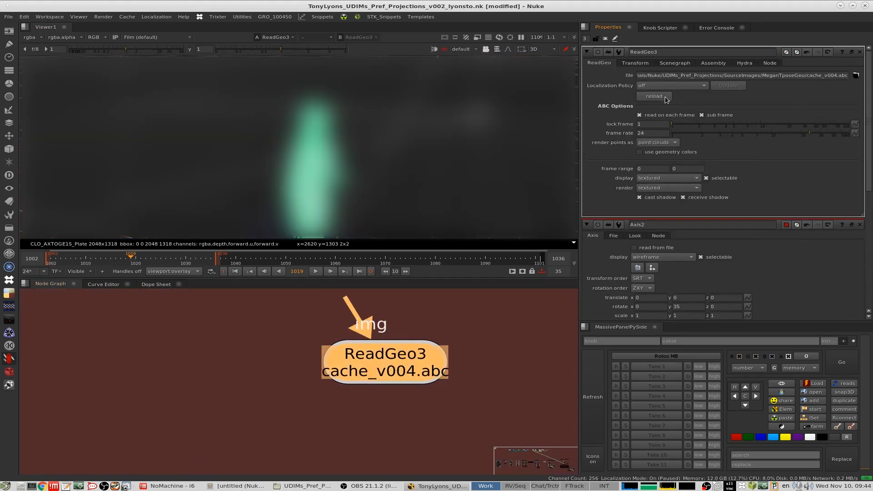
left_click(856, 76)
left_click(721, 242)
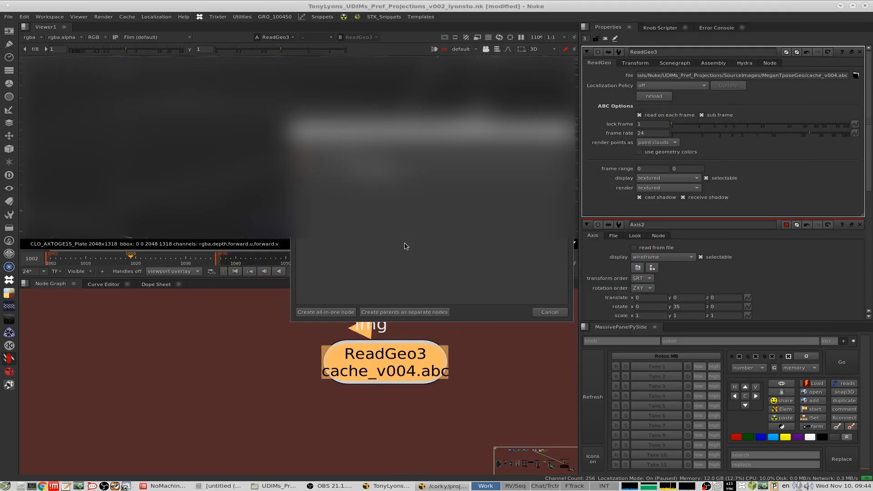
left_click(326, 312)
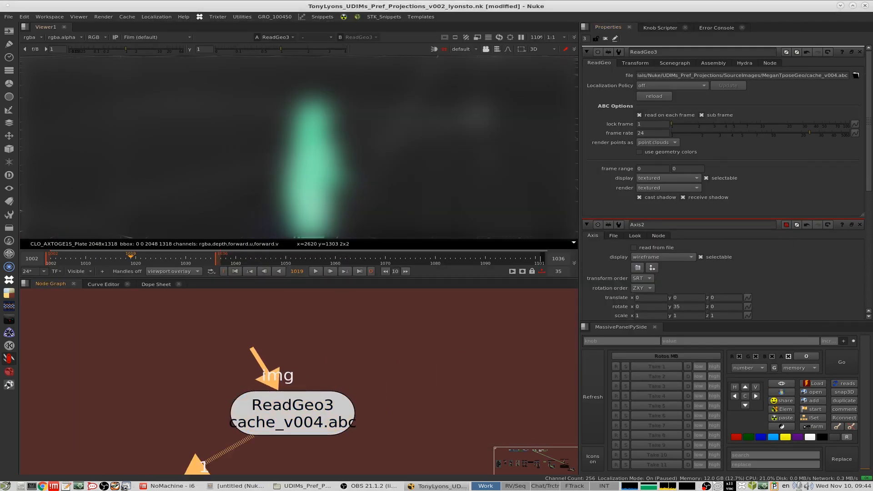
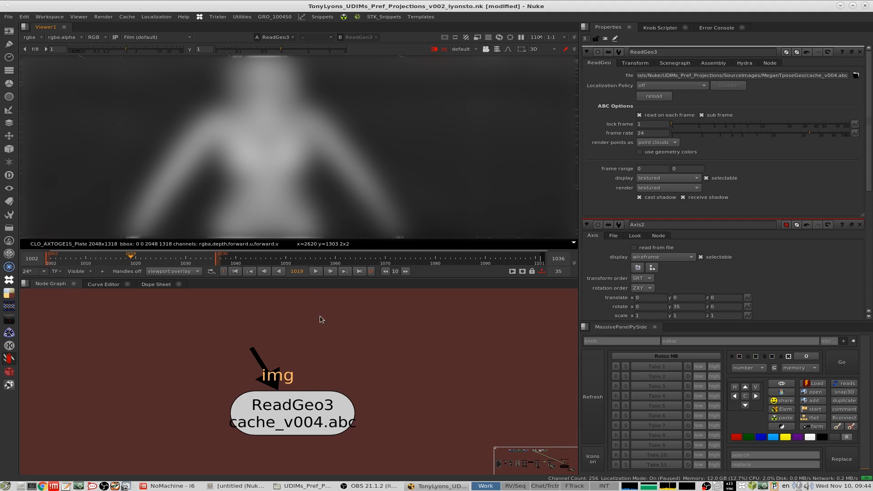
Move ReadGeo3 from the Geometries section to the Stabilizing Animated/Deforming Geo setup.
left_click(309, 392)
scroll(319, 368, "down", 2)
left_click(355, 364)
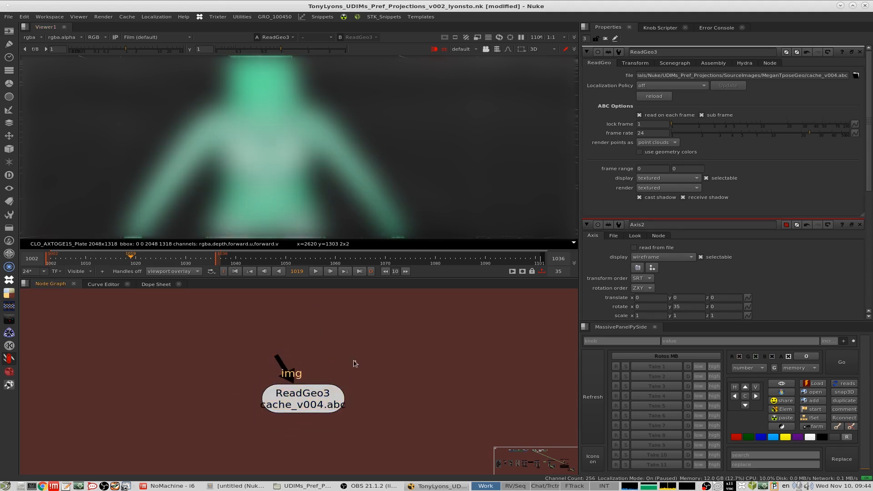
middle_click_drag(369, 346, 337, 361)
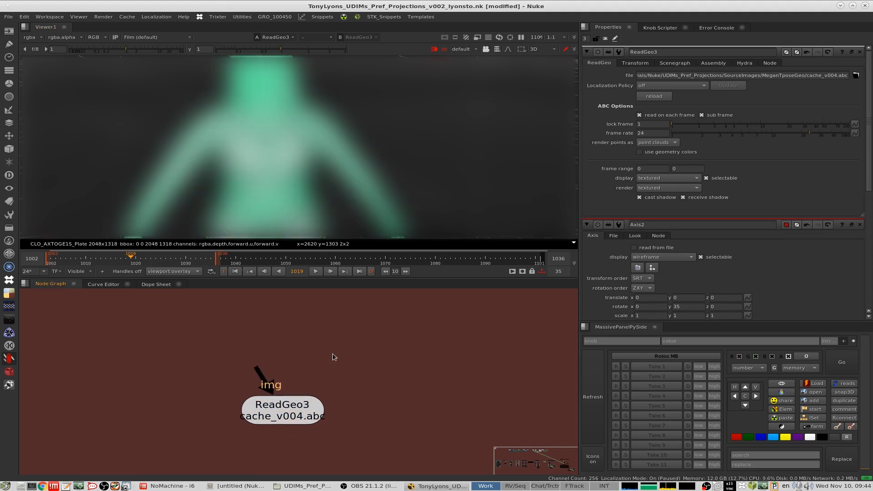
scroll(346, 340, "down", 5)
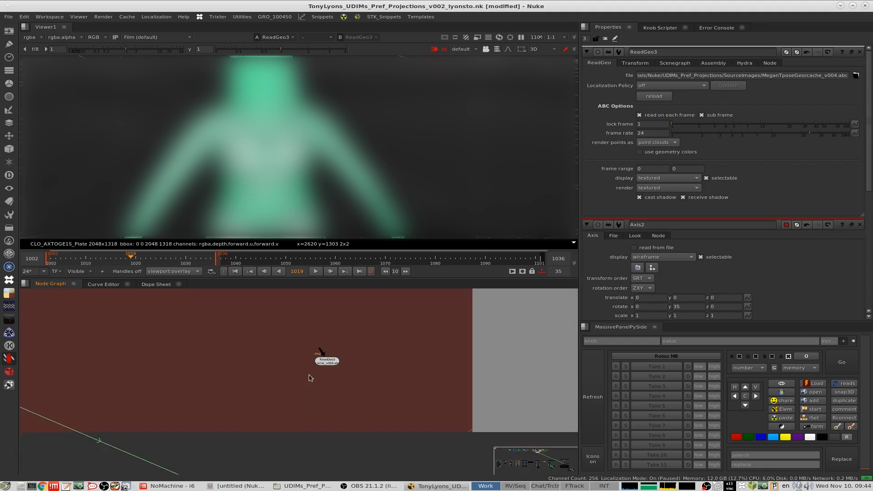
scroll(396, 341, "down", 6)
left_click(381, 345)
middle_click_drag(218, 441, 445, 328)
middle_click_drag(73, 459, 259, 366)
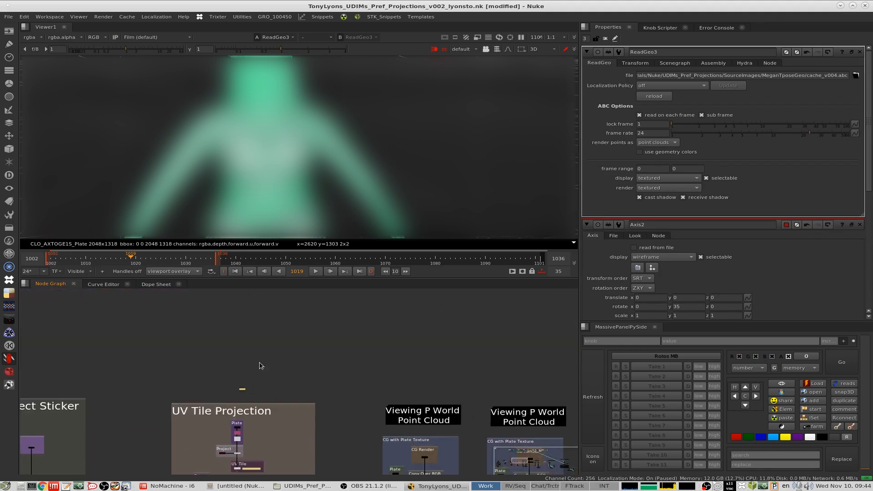
middle_click_drag(155, 432, 506, 308)
middle_click_drag(254, 345, 541, 350)
middle_click_drag(168, 337, 235, 346)
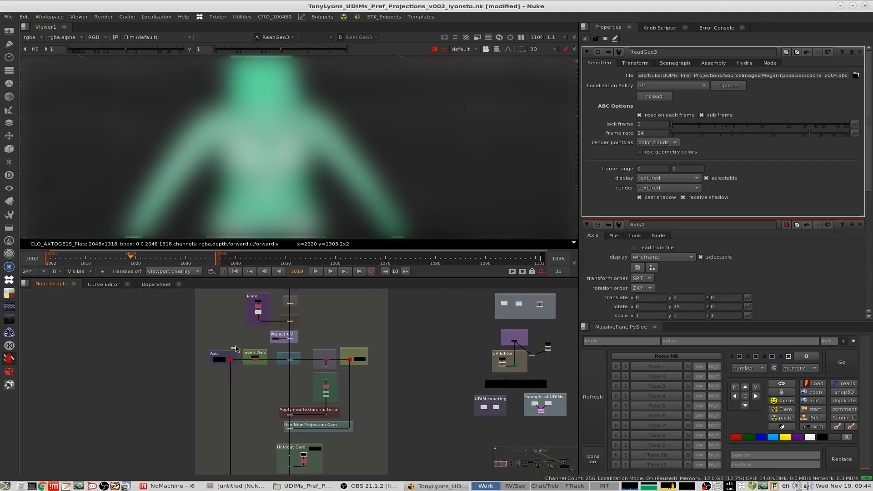
middle_click_drag(304, 335, 318, 385)
Connect ReadGeo3 to the set normals node in place of the megan geo input.
scroll(301, 336, "up", 6)
left_click_drag(315, 342, 366, 321)
scroll(364, 373, "down", 2)
middle_click_drag(389, 409, 392, 367)
View the Apply Material result, then the Project UV result, and check it with ReadGeo3 selected and deselected.
left_click(331, 390)
key("1")
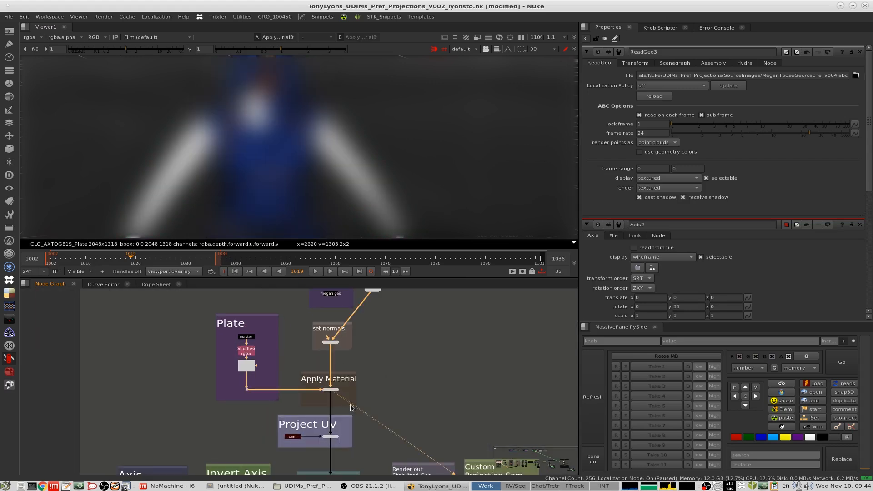
left_click(331, 436)
key("1")
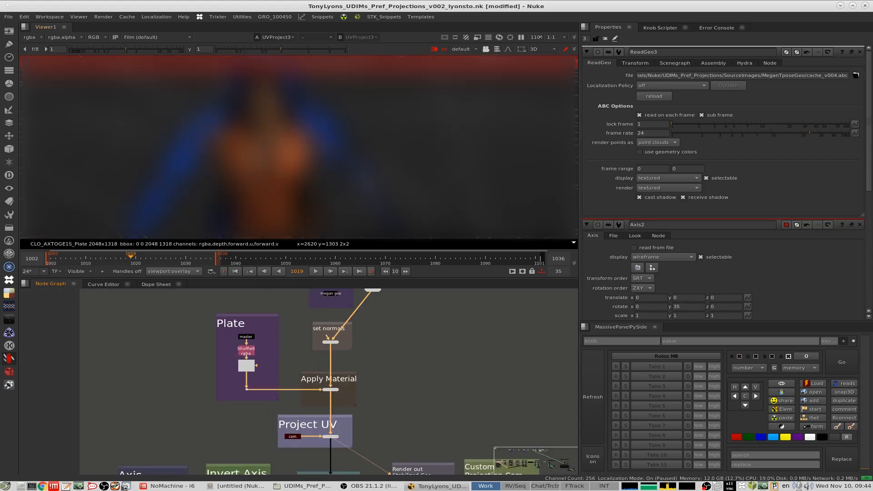
middle_click_drag(377, 338, 370, 387)
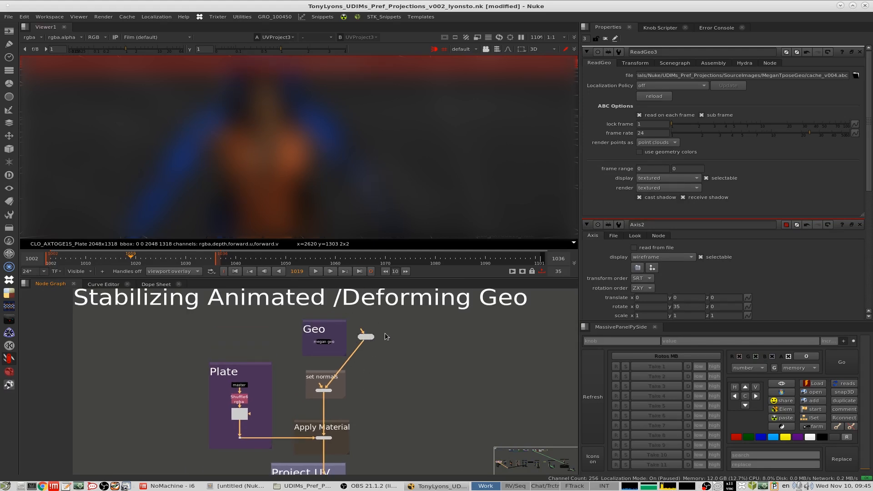
left_click_drag(341, 318, 409, 363)
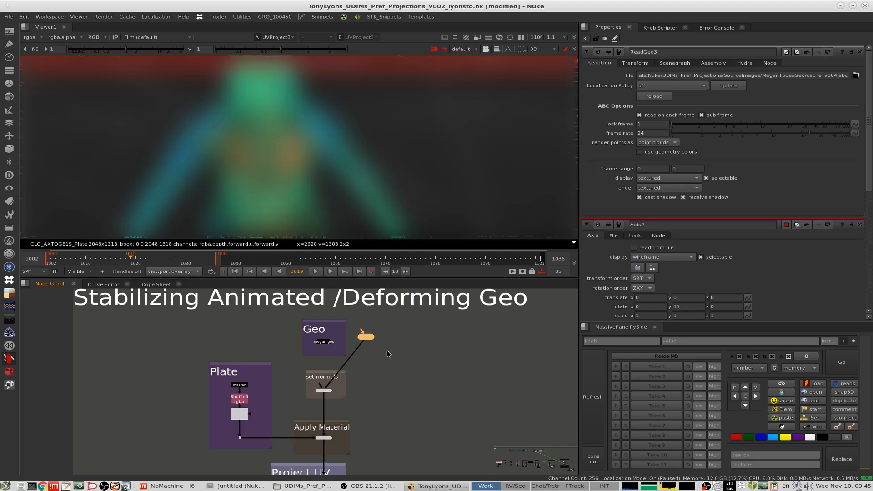
left_click(388, 354)
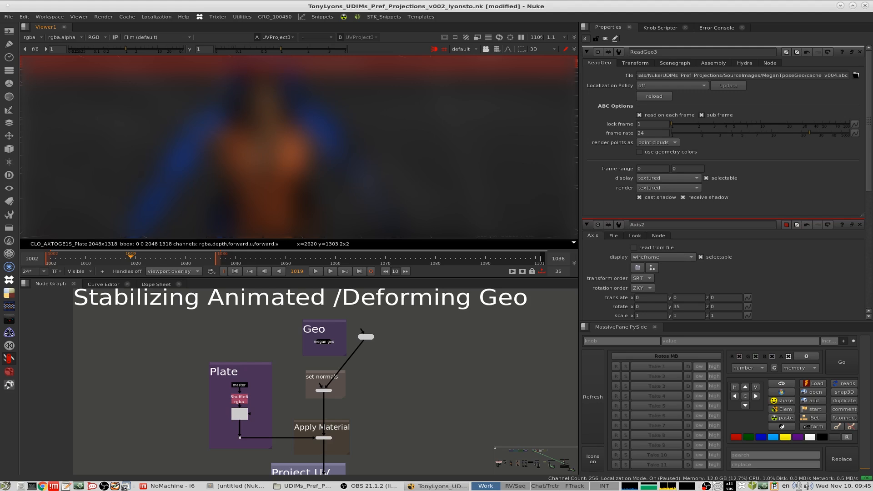
Unload C_garmentMesh_GRP and C_bodyMesh_GRP in ReadGeo3's scenegraph.
scroll(368, 322, "up", 5)
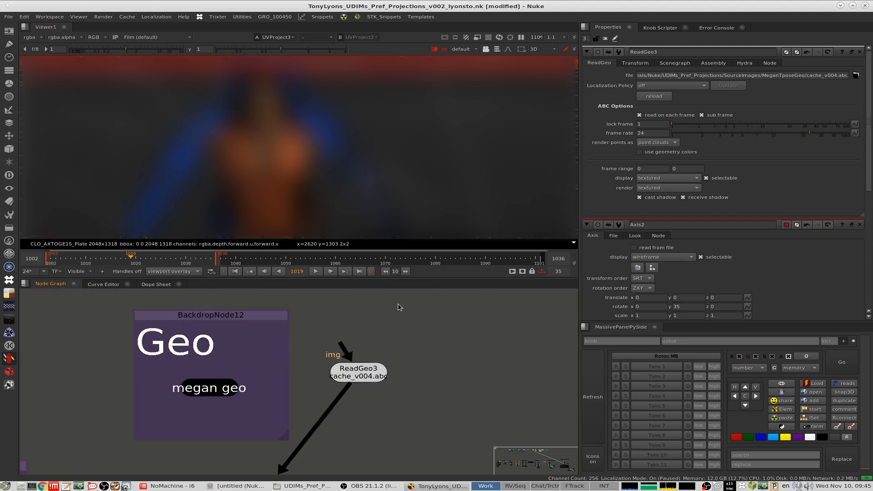
left_click(359, 372)
left_click(680, 63)
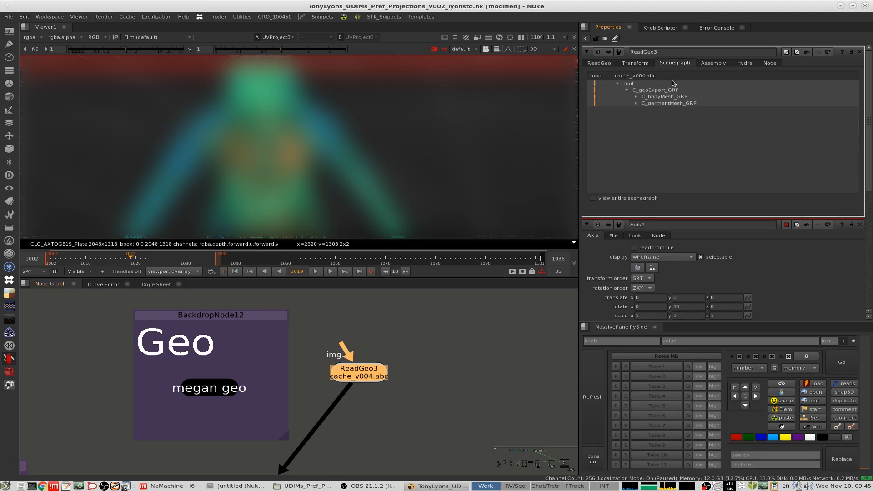
left_click(597, 104)
left_click(597, 96)
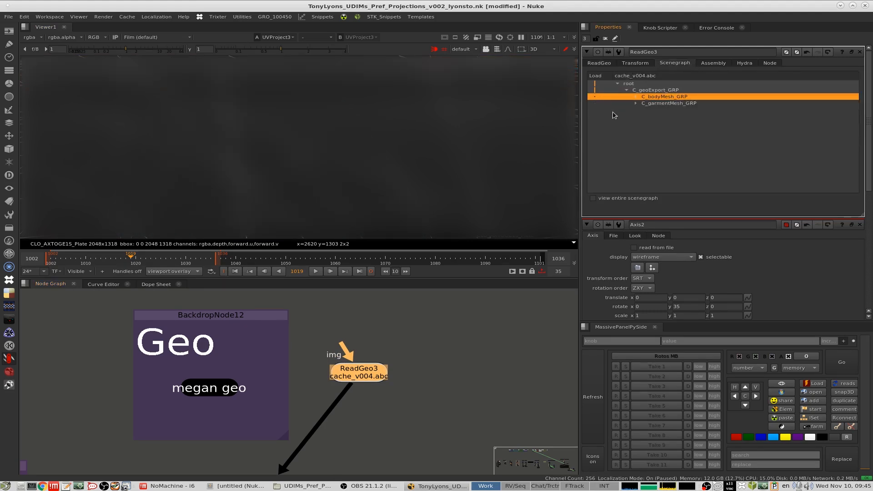
Expand C_bodyMesh_GRP in ReadGeo3's scenegraph and unload the nail, hair and eye meshes, keeping only C_body_PLY loaded.
left_click(636, 97)
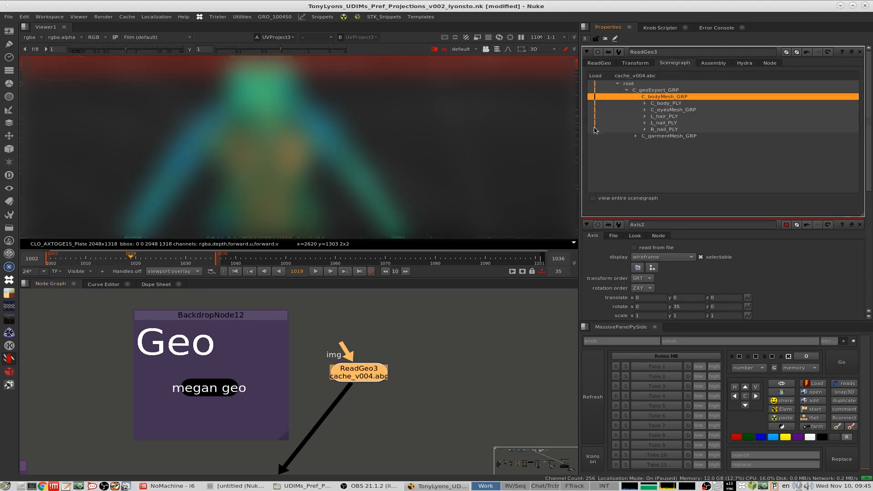
left_click(595, 130)
left_click(596, 122)
left_click(596, 117)
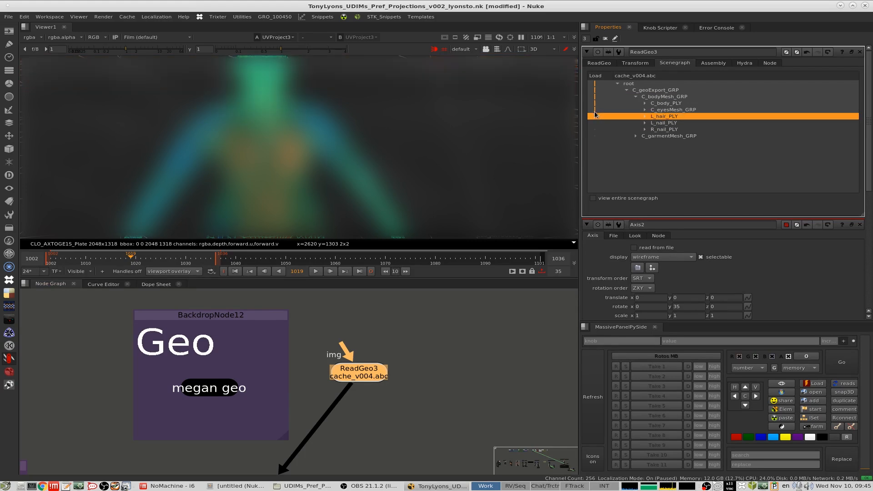
left_click(595, 116)
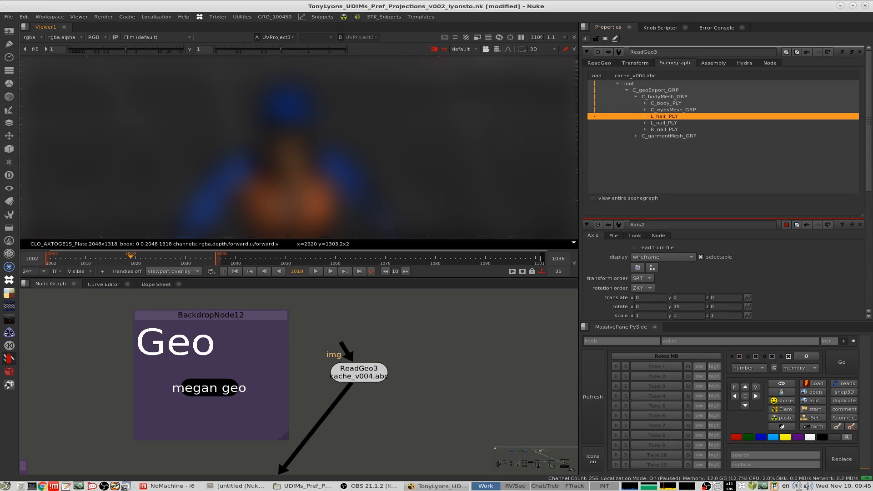
left_click(597, 110)
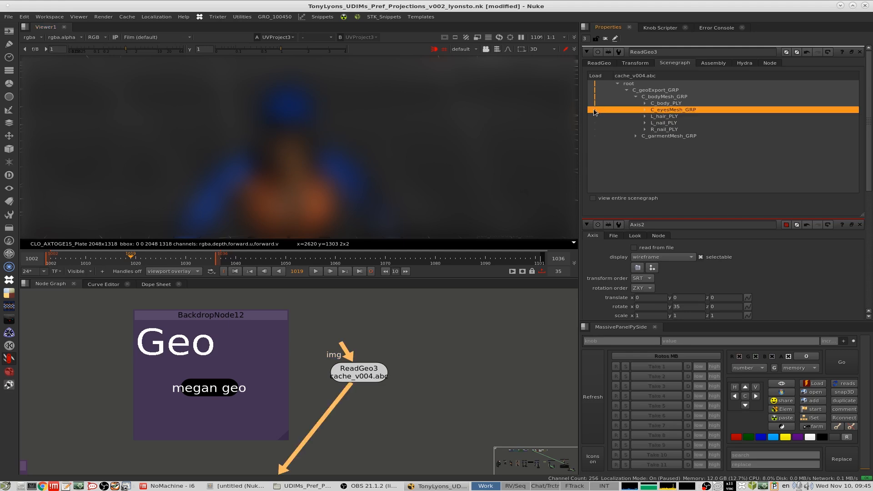
left_click(677, 104)
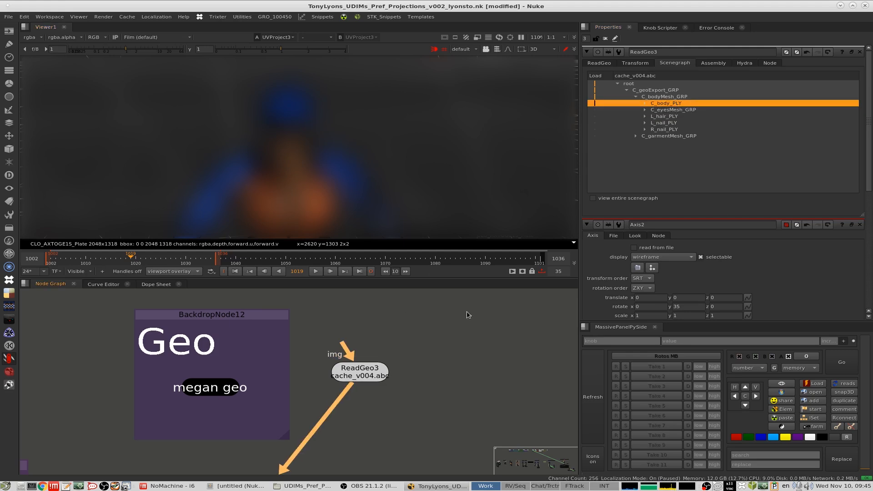
Reconnect the stabilizing setup's geometry input to megan geo and delete ReadGeo3.
middle_click_drag(466, 312, 475, 304)
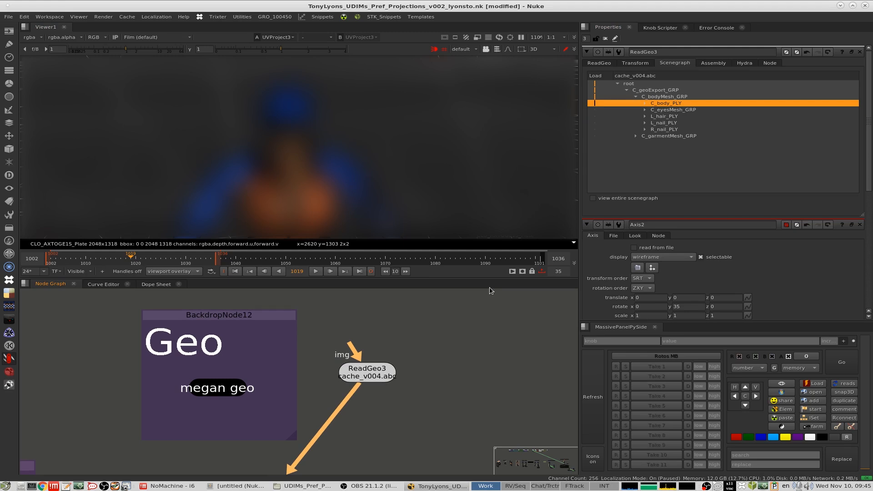
middle_click_drag(396, 316, 422, 278)
scroll(419, 350, "down", 3)
left_click_drag(393, 354, 287, 350)
left_click_drag(511, 305, 366, 363)
middle_click_drag(438, 347, 400, 373)
scroll(400, 373, "down", 1)
left_click_drag(437, 333, 319, 399)
left_click_drag(367, 365, 390, 369)
key("Delete")
View the result of the Apply UV maps to T-Pose Geo node in the Using UDIMs to Texture Static T-Pose Geo section.
middle_click_drag(463, 347, 300, 431, "alt")
middle_click_drag(546, 376, 309, 353)
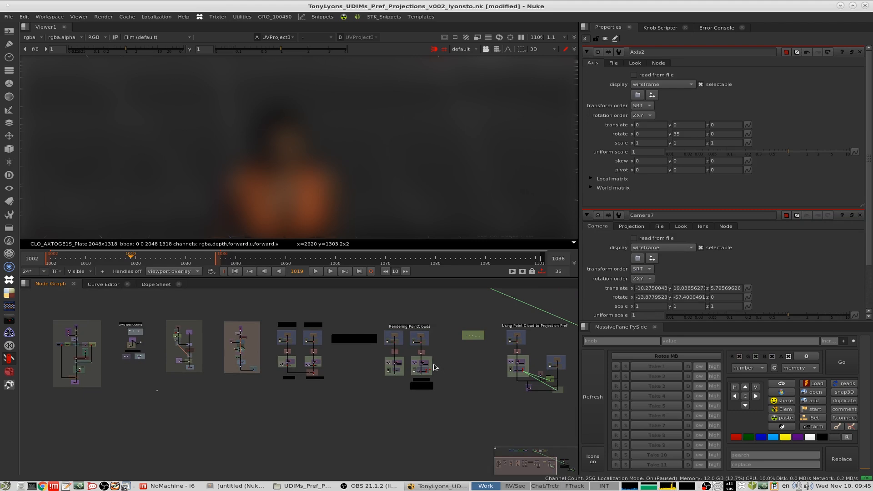
middle_click_drag(460, 364, 394, 367)
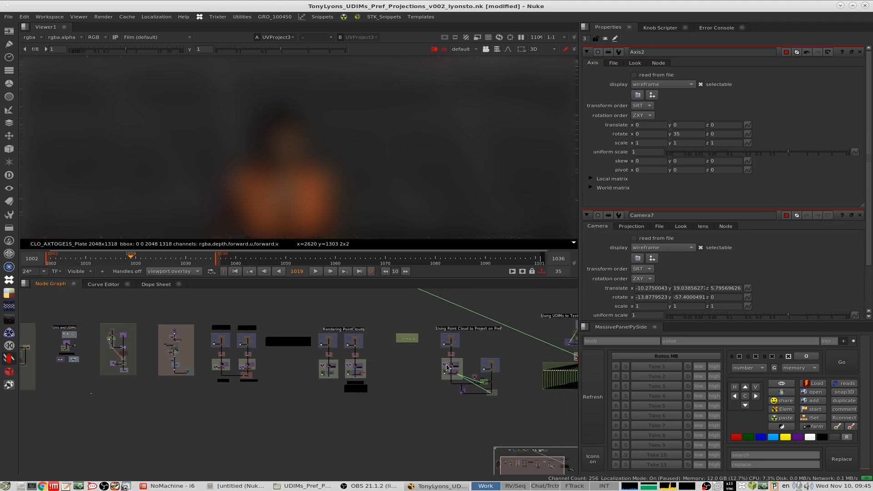
middle_click_drag(506, 370, 377, 366)
middle_click_drag(435, 363, 403, 360)
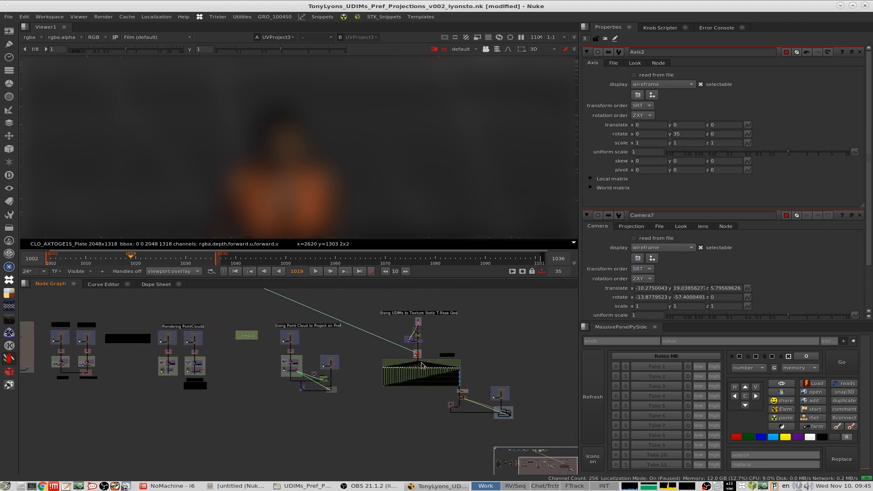
middle_click_drag(442, 384, 391, 361)
scroll(395, 359, "up", 5)
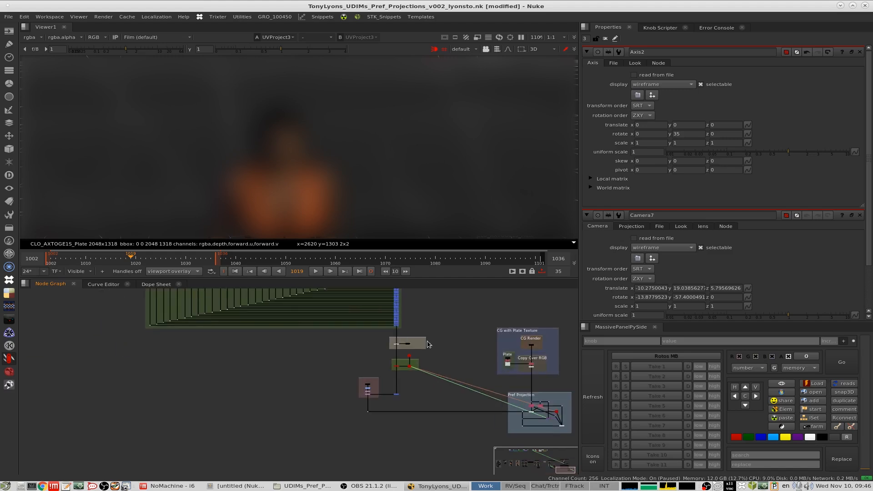
scroll(399, 353, "up", 4)
scroll(444, 346, "down", 6)
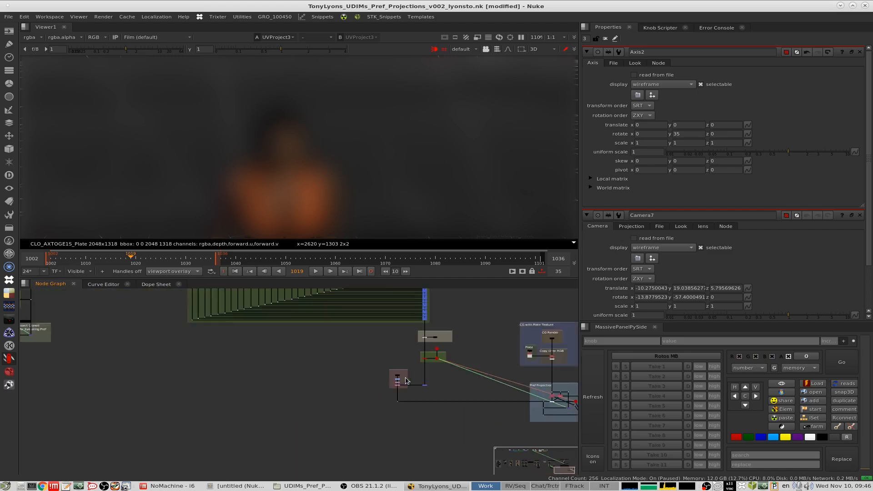
middle_click_drag(441, 344, 416, 385)
scroll(416, 385, "up", 10)
scroll(396, 369, "down", 5)
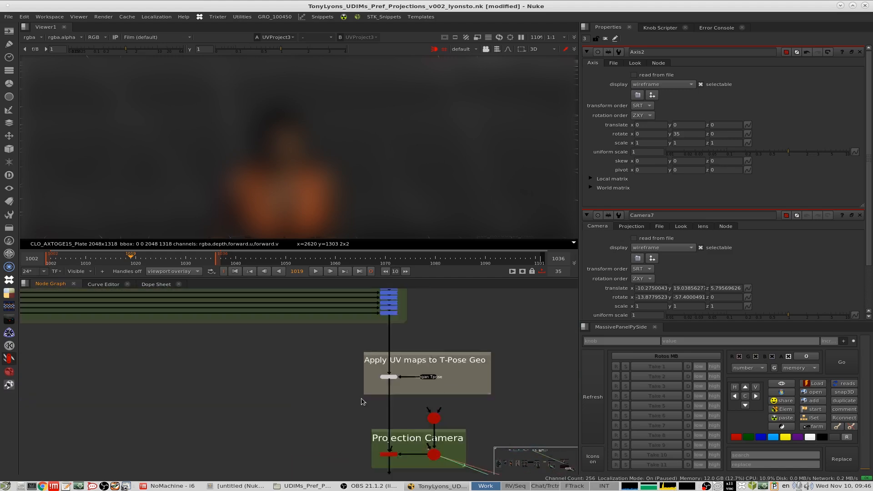
middle_click_drag(362, 400, 377, 373)
scroll(389, 358, "up", 3)
left_click(412, 342)
key("1")
View the result of the merge node connected to the Decal Sticker setup.
scroll(450, 351, "down", 4)
scroll(436, 360, "down", 2)
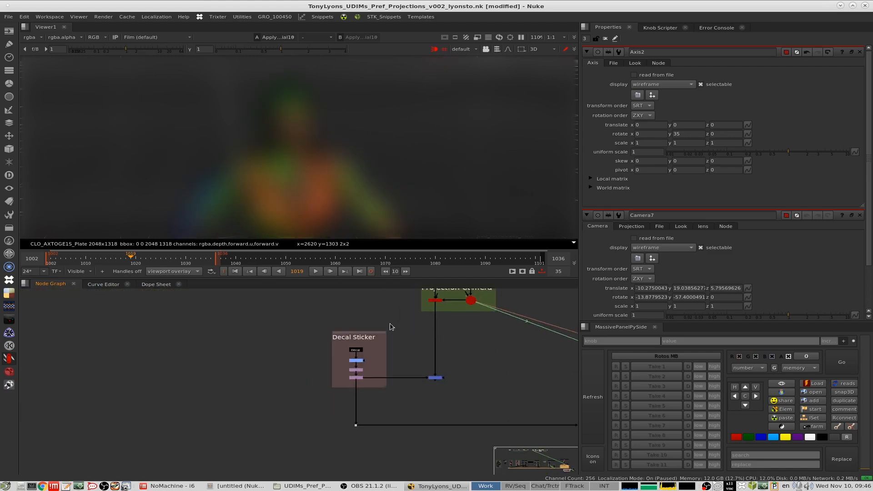
scroll(425, 379, "up", 2)
key("1")
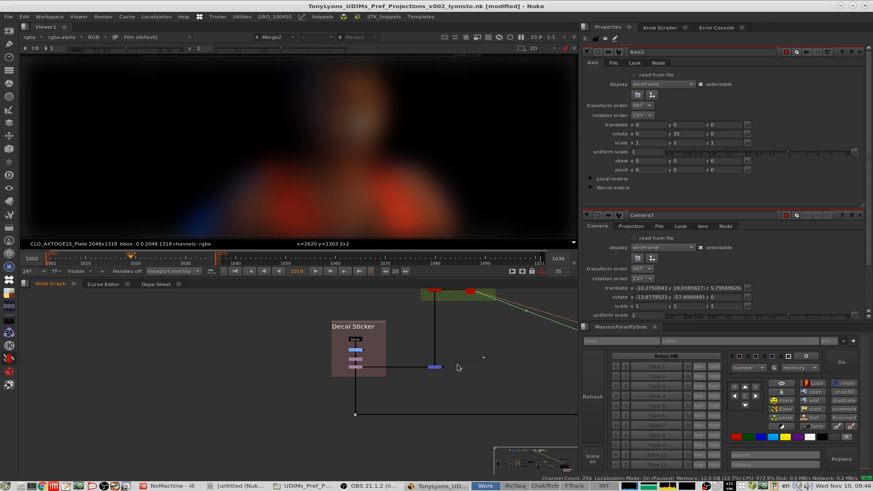
View the premultiplied Copy Over RGB result in CG with Plate Texture and check it at frames 1047 and 1034.
middle_click_drag(450, 363, 115, 354)
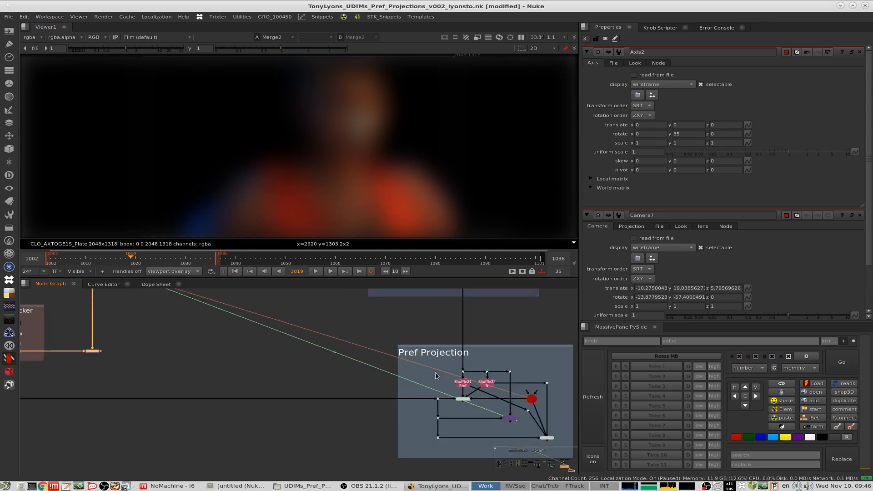
middle_click_drag(409, 353, 290, 355)
middle_click_drag(374, 300, 373, 444)
middle_click_drag(405, 341, 449, 352)
left_click(390, 371)
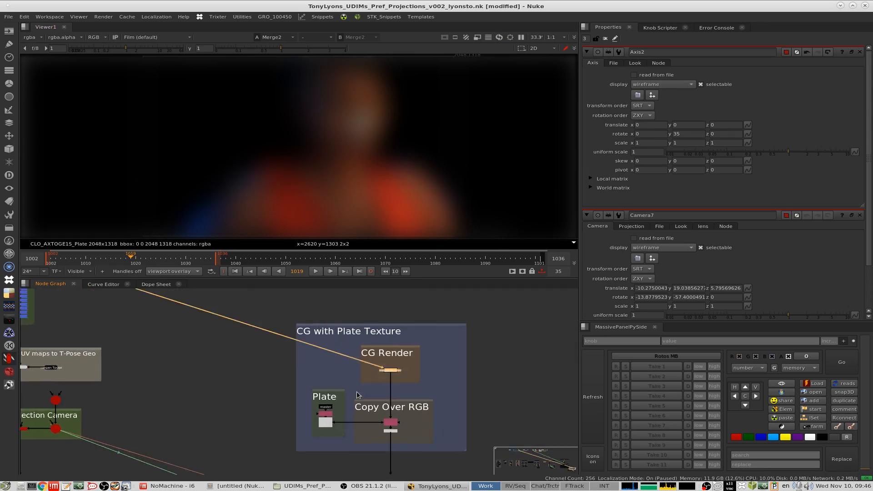
left_click(391, 431)
key("1")
middle_click_drag(447, 442, 477, 295)
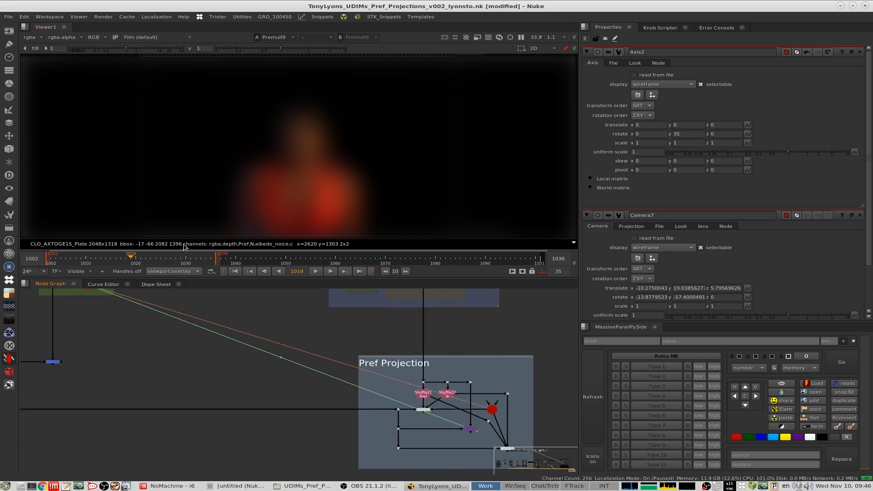
left_click(272, 259)
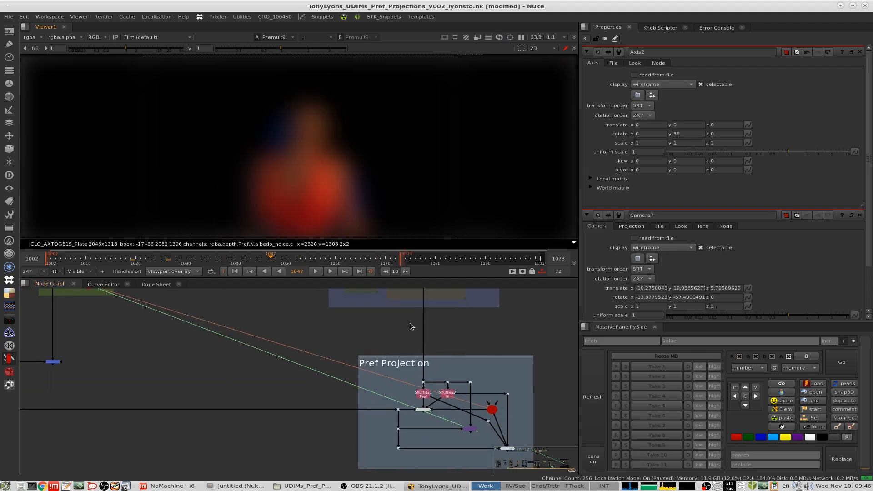
left_click(206, 257)
Examine how the Pref and N shuffles, Camera7 and the projection nodes are connected in the Pref Projection setup.
scroll(460, 407, "up", 2)
middle_click_drag(460, 407, 421, 377)
scroll(431, 339, "up", 8)
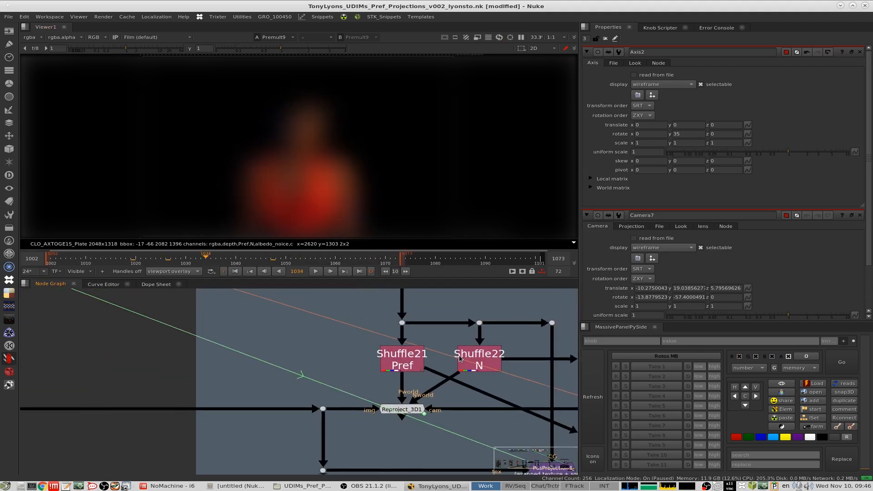
middle_click_drag(458, 357, 311, 369)
scroll(367, 353, "down", 7)
scroll(312, 369, "down", 3)
scroll(332, 387, "up", 7)
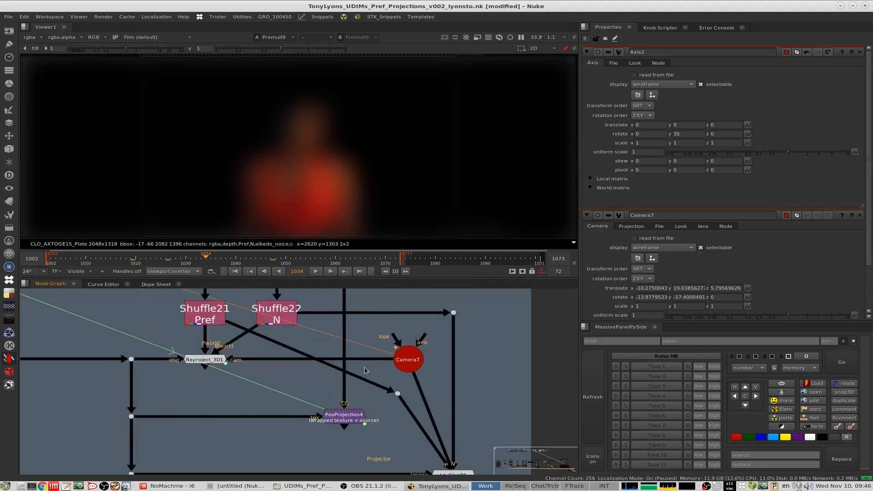
middle_click_drag(364, 367, 356, 306)
left_click(441, 412)
Inspect the input connections of Reproject_3D1 and open its properties.
middle_click_drag(173, 318, 244, 382)
left_click_drag(244, 382, 319, 355)
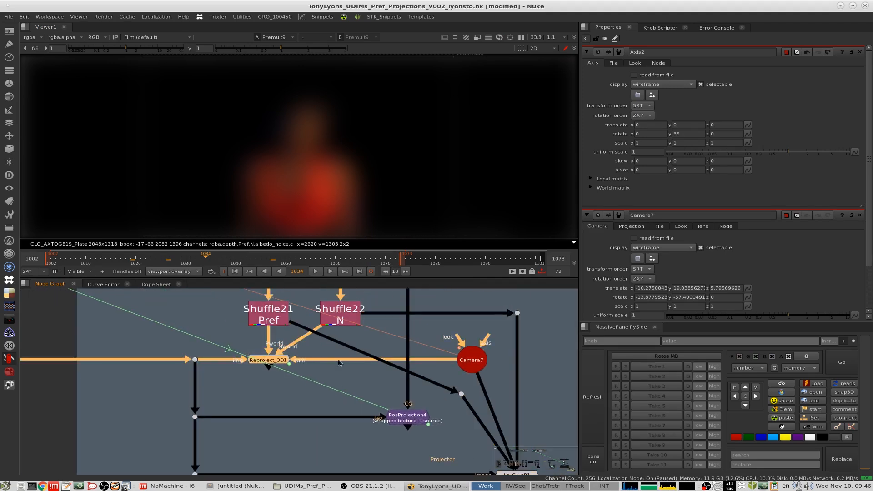
middle_click_drag(287, 370, 261, 321)
left_click(277, 366)
left_click(295, 347)
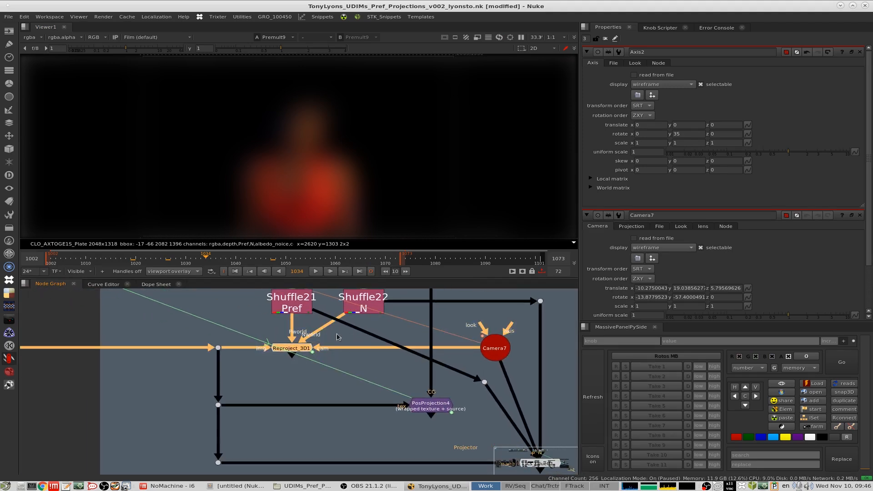
middle_click_drag(361, 339, 368, 379)
left_click(335, 386)
scroll(329, 388, "up", 3)
scroll(350, 378, "up", 3)
double_click(335, 337)
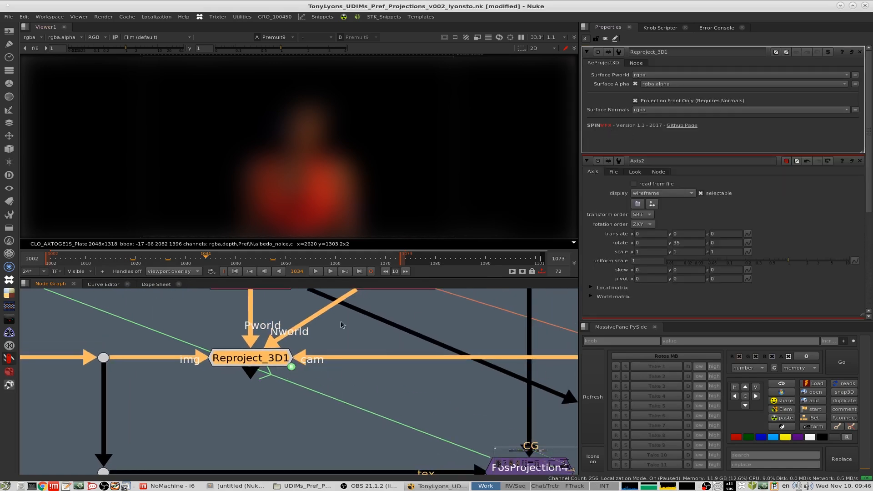
View the Reproject_3D1 result and check the projected image at frames 1040, 1018 and 1030.
middle_click_drag(341, 322, 355, 353)
left_click(184, 338)
left_click_drag(274, 394, 275, 394)
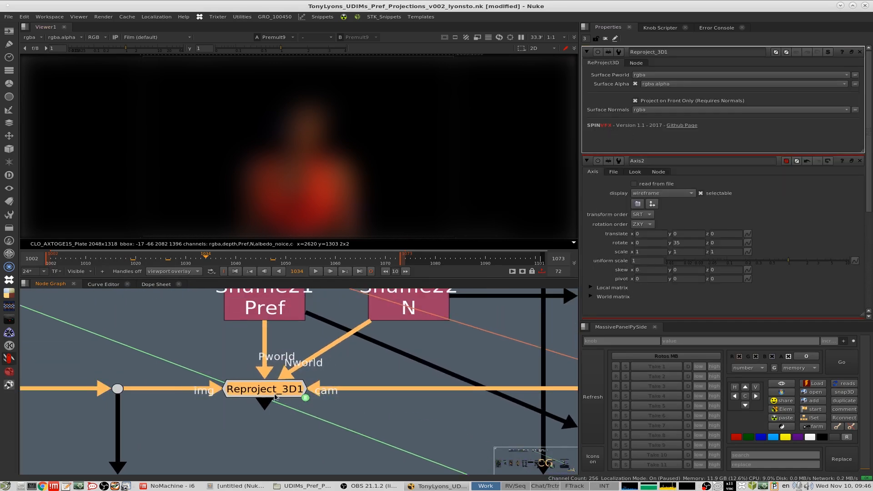
middle_click_drag(302, 343, 312, 386)
key("1")
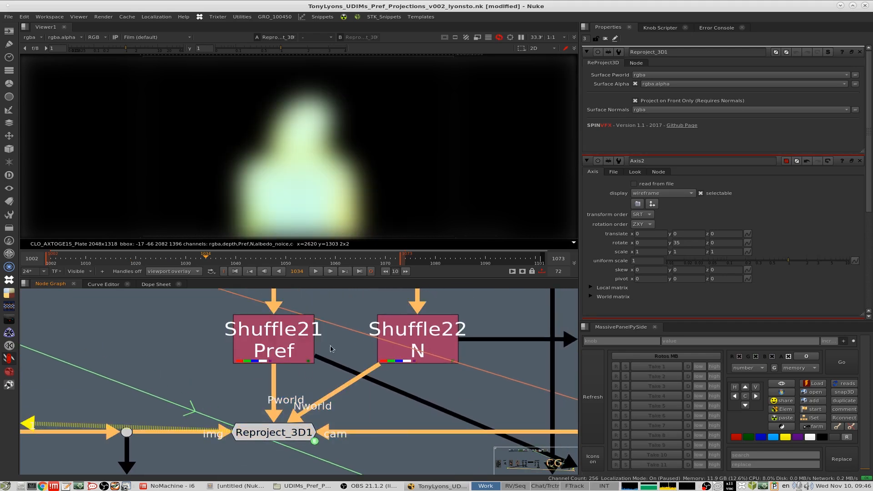
left_click(237, 263)
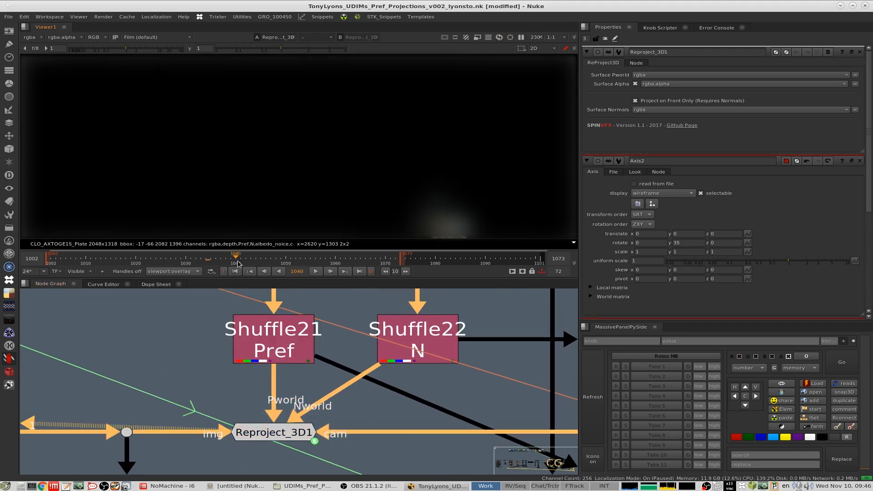
left_click(126, 263)
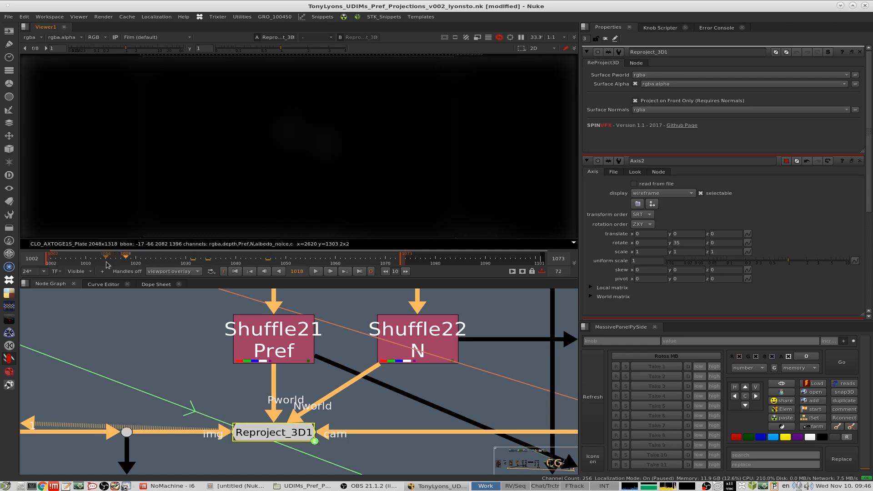
left_click(184, 262)
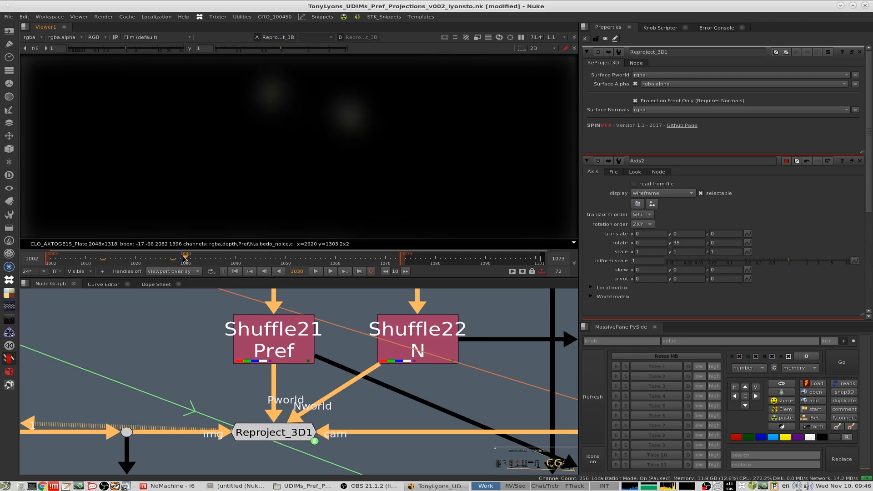
Merge the Reproject_3D1 result over the plate-textured CG in the Pref Projection setup and view it.
scroll(313, 383, "down", 5)
double_click(270, 419)
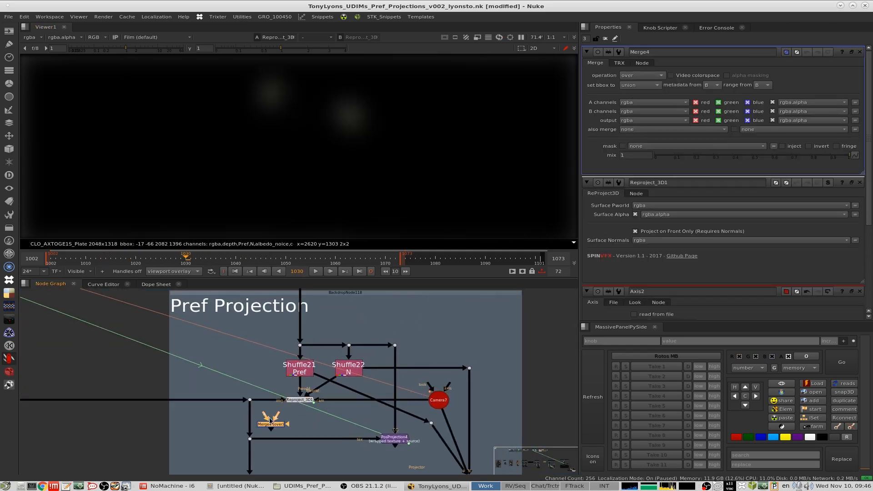
key("1")
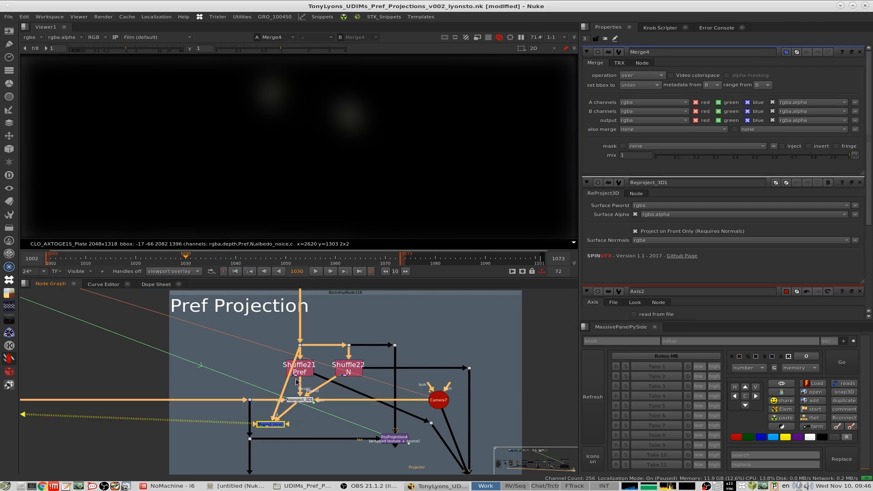
Scrub the merged reprojection forward from frame 1032 to check how it sticks, and return to frame 1032.
left_click(298, 371)
left_click(197, 261)
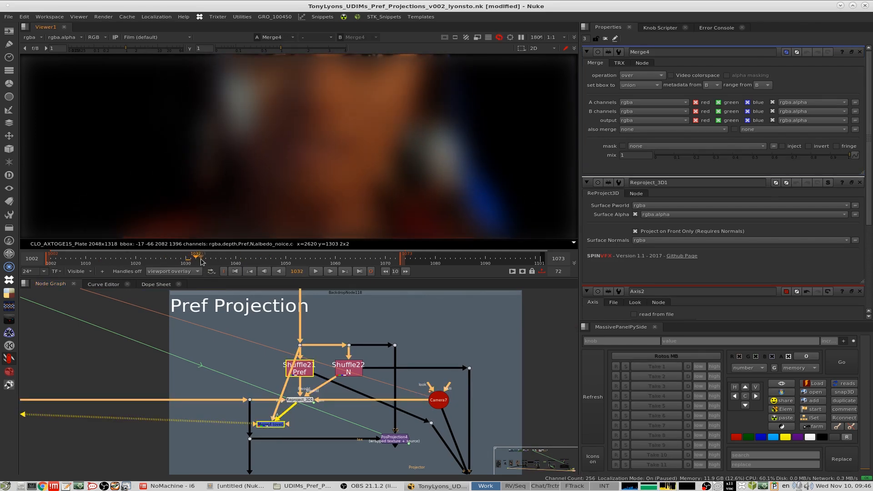
left_click_drag(202, 261, 231, 260)
left_click(197, 260)
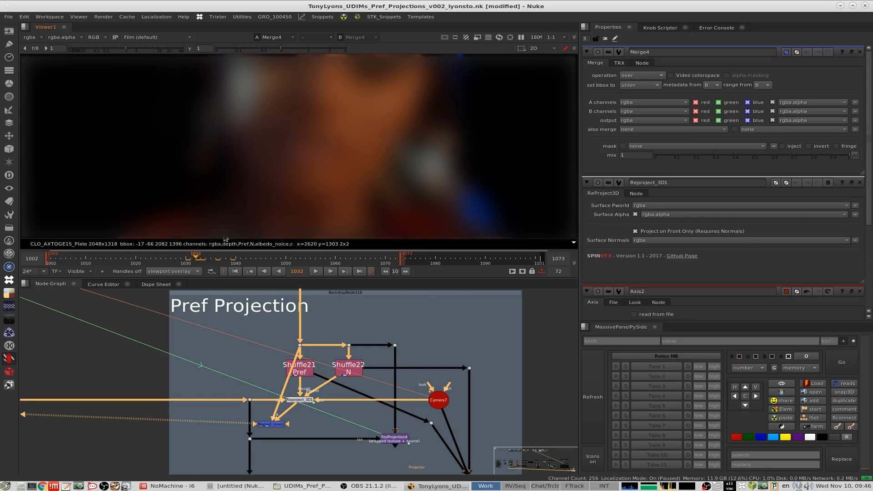
Reopen Reproject_3D1's properties and examine the Project on Front Only (Requires Normals) option.
left_click(298, 400)
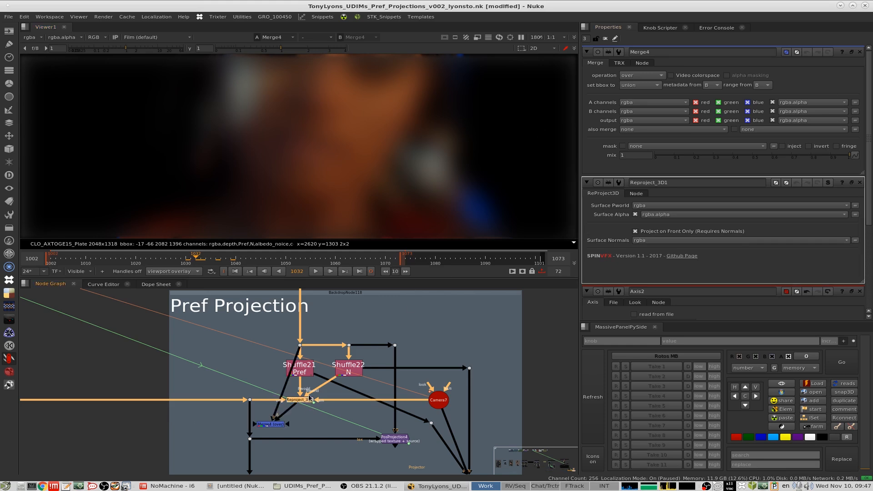
double_click(308, 400)
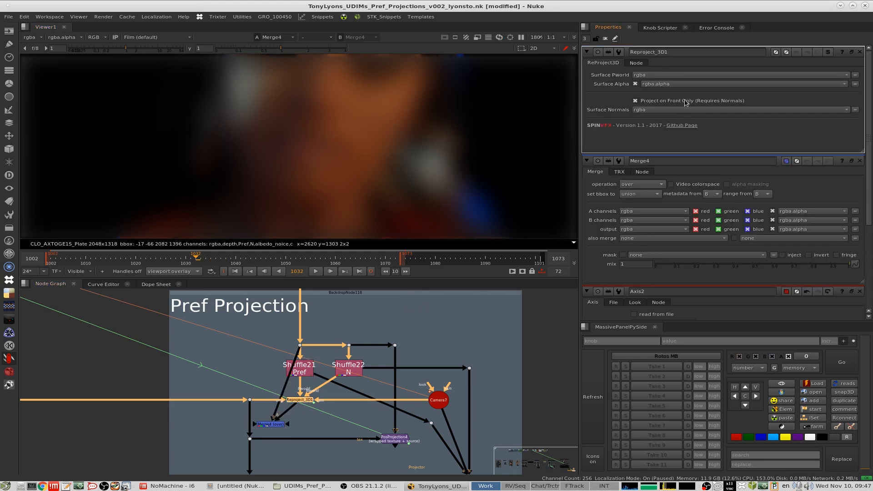
left_click(686, 101)
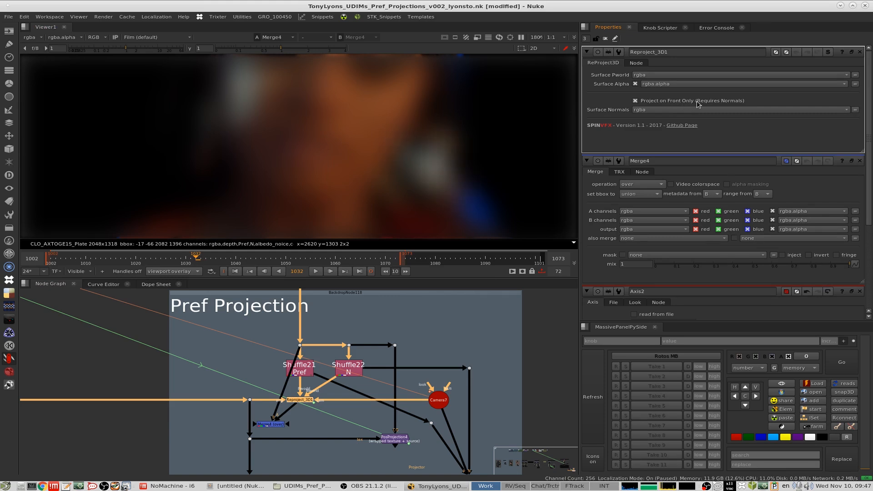
Toggle Project on Front Only (Requires Normals) off and on in Reproject_3D1 to compare how the projection is masked.
left_click(700, 103)
left_click(678, 104)
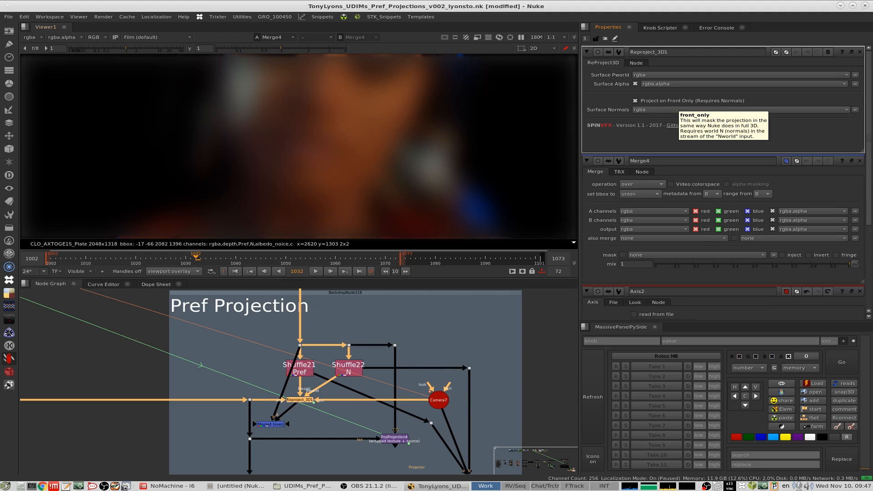
scroll(448, 166, "up", 8)
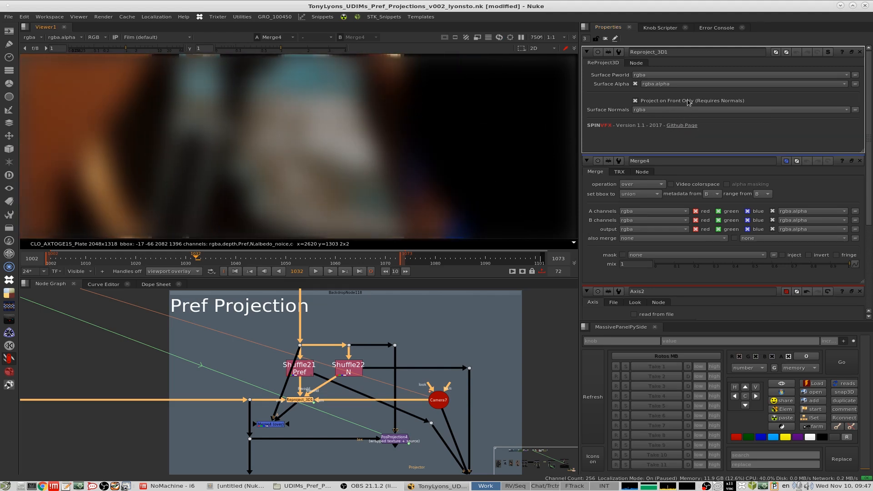
left_click(688, 102)
left_click(688, 103)
scroll(378, 175, "down", 6)
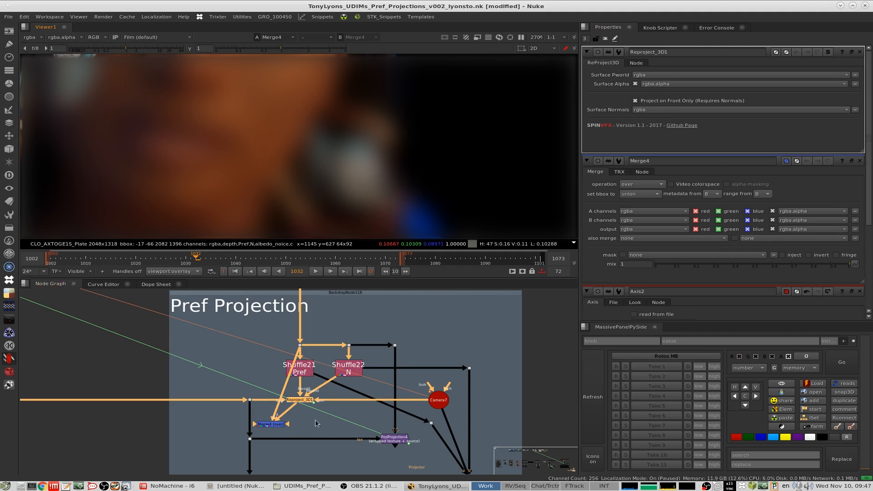
Delete the Merge node below Reproject_3D1 in the Pref Projection setup.
left_click_drag(336, 412, 244, 438)
key("Delete")
middle_click_drag(378, 322, 363, 292)
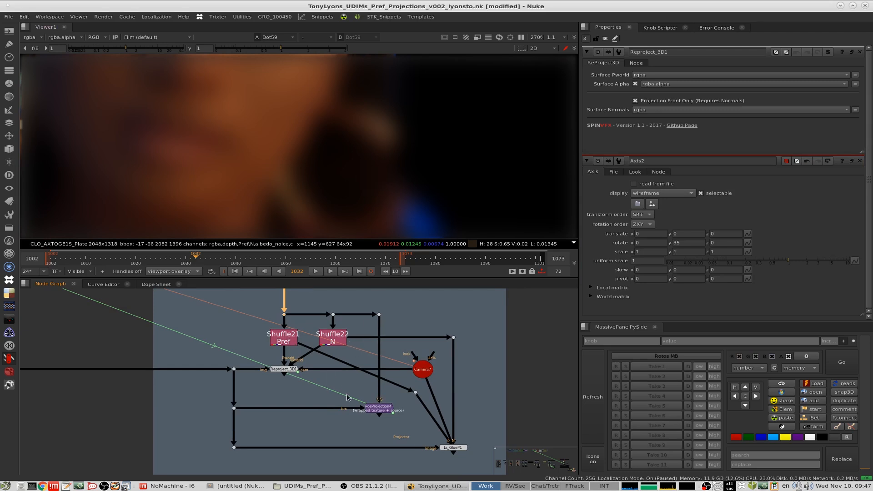
View the PosProjection4 result with its properties open, and close Reproject_3D1's properties.
double_click(381, 408)
key("1")
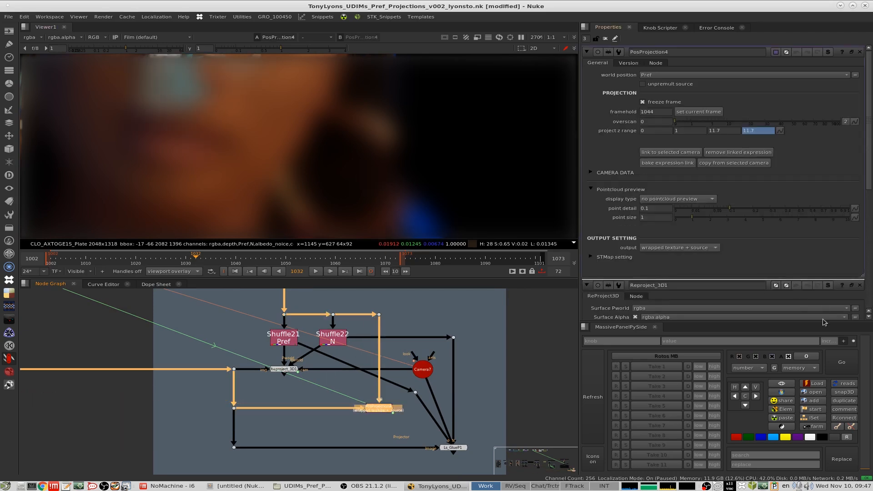
left_click(859, 285)
scroll(388, 419, "up", 5)
left_click(431, 416)
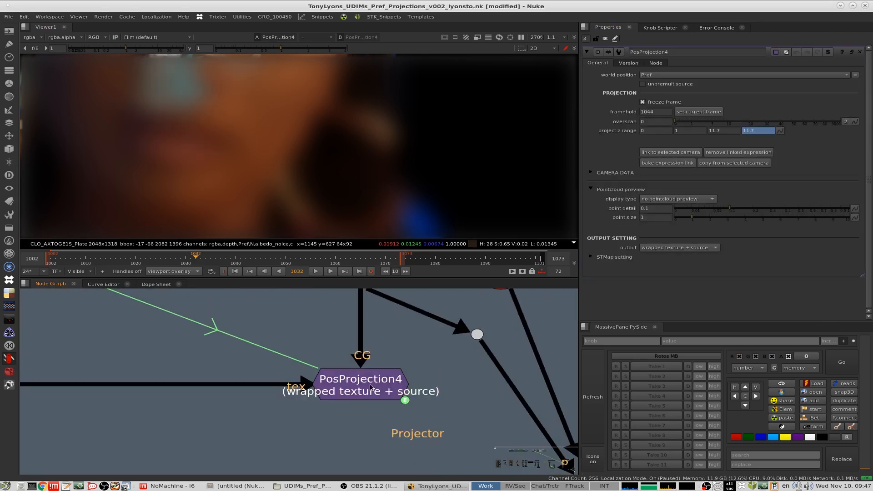
left_click(370, 387)
scroll(375, 383, "down", 3)
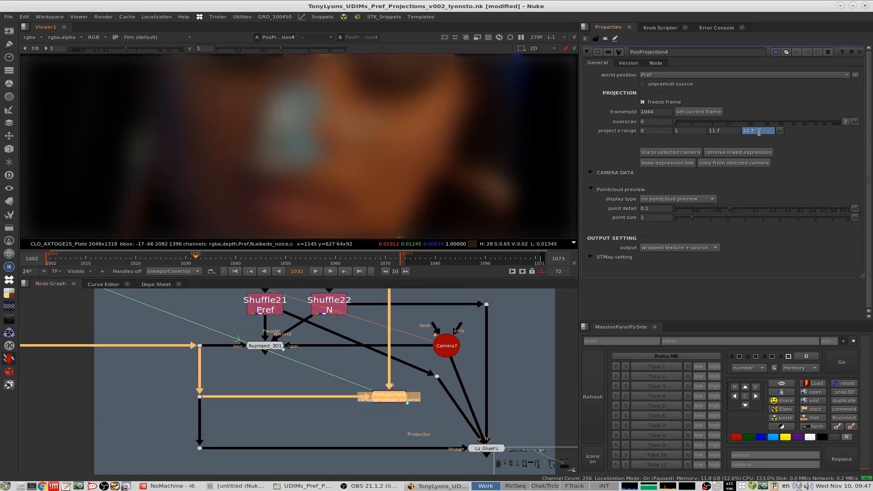
Raise the far end of PosProjection4's project z range to 15.7.
left_click(655, 131)
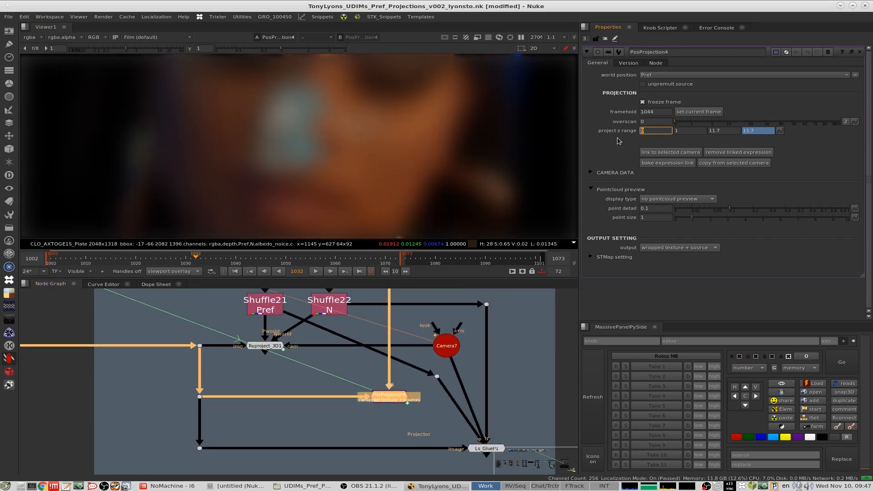
left_click(680, 132)
left_click(728, 130)
key("Up")
key("Up")
key("Up")
key("Up")
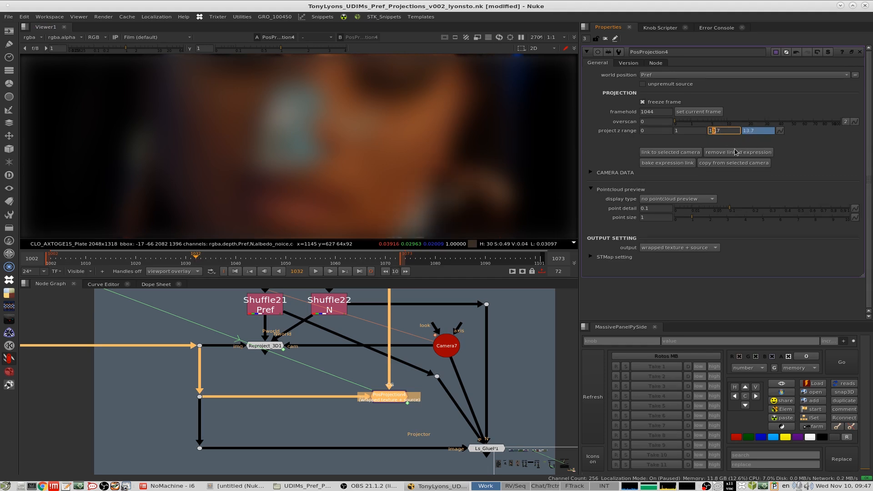
Set the far end of PosProjection4's project z range to 1000.
left_click_drag(723, 130, 697, 130)
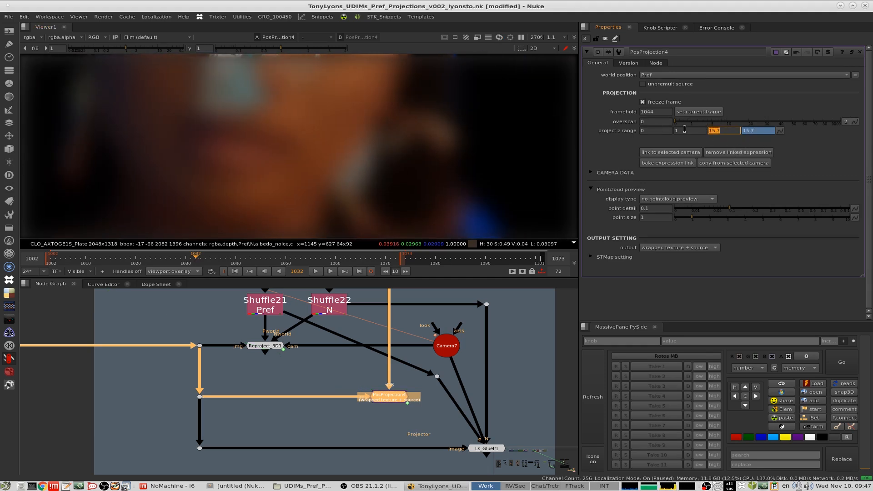
type("1000")
key("Return")
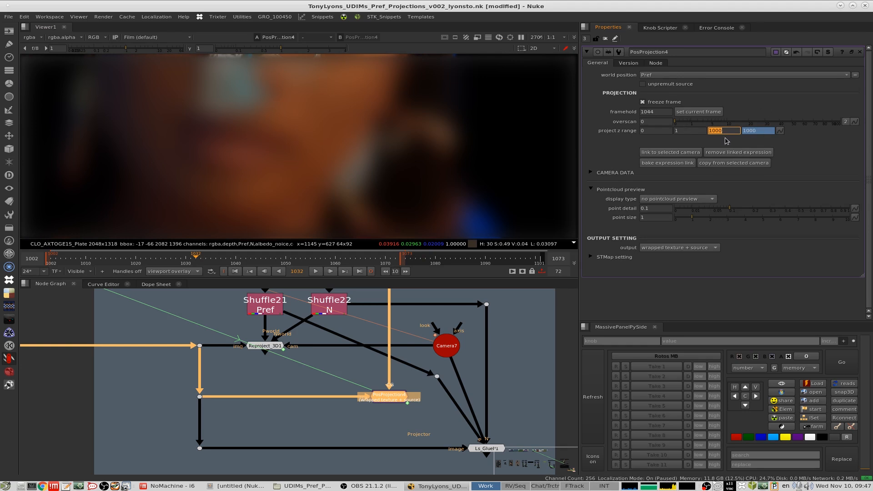
type("1000")
key("Return")
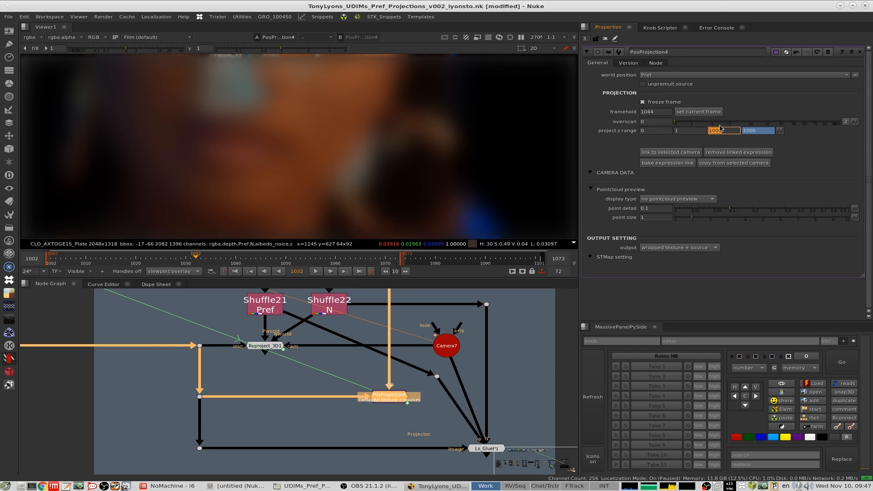
Set the far end of PosProjection4's project z range to 9 and step it up to 11.6.
type("9")
key("Return")
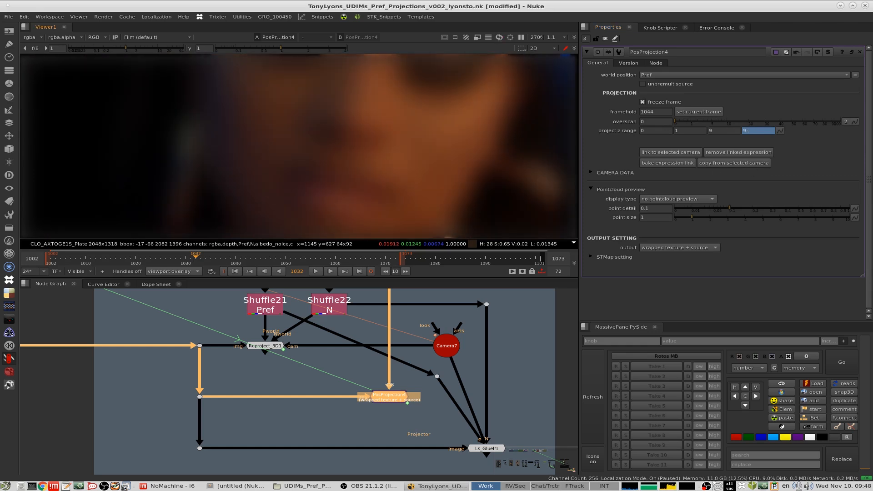
left_click(728, 130)
key("Up")
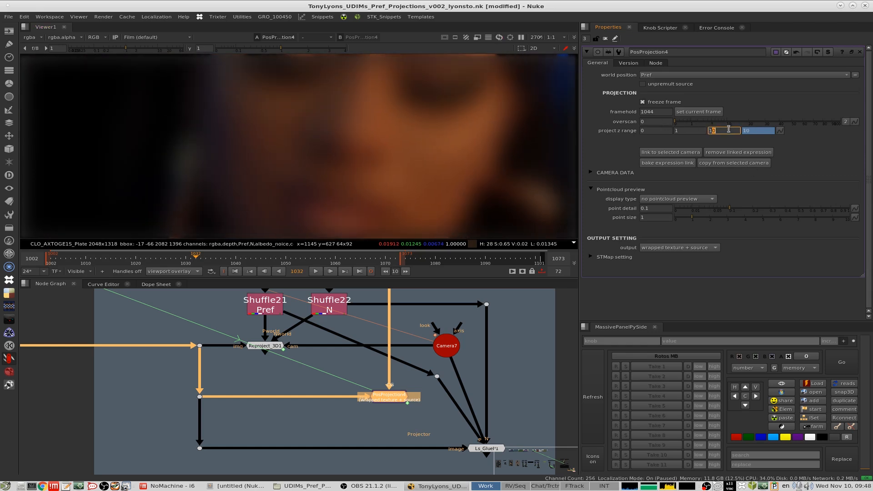
key("Up")
key("Right")
type(".")
key("Up")
key("Up")
key("Up")
key("Up")
key("Up")
key("Up")
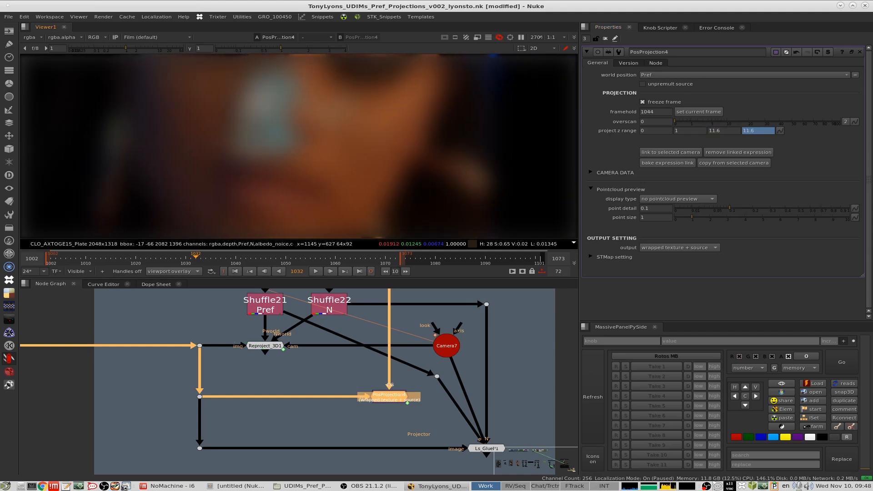
Raise the far end of PosProjection4's project z range in steps of 0.1 to 13.4.
left_click(734, 129)
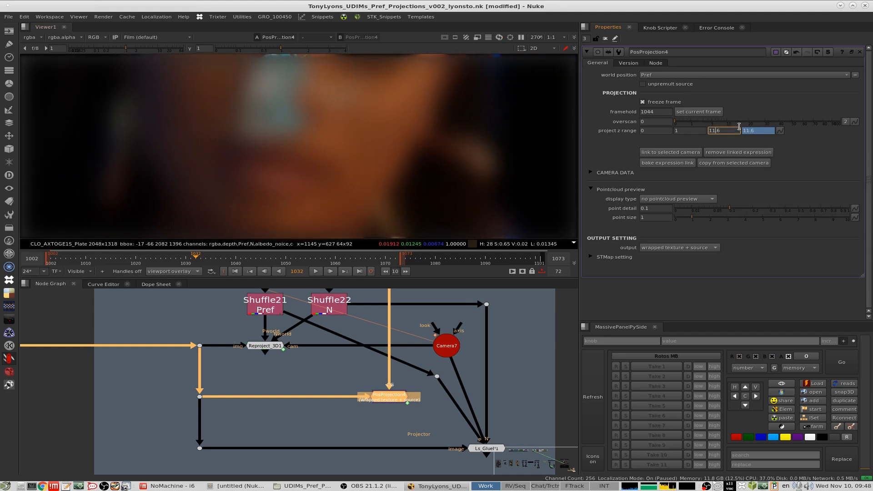
key("Up")
key("Up")
key("Up")
key("Up")
key("Up")
key("Up")
key("Up")
key("Up")
key("Up")
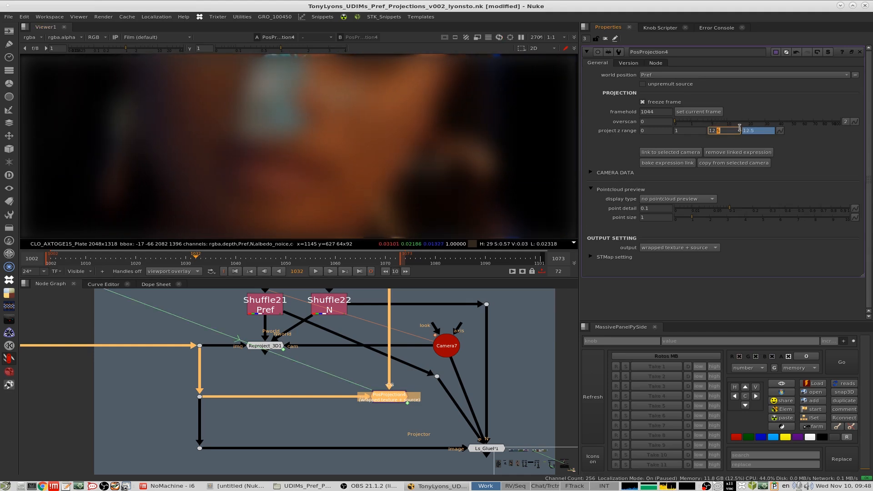
key("Up")
key("Up")
key("Up")
key("Up")
key("Up")
key("Up")
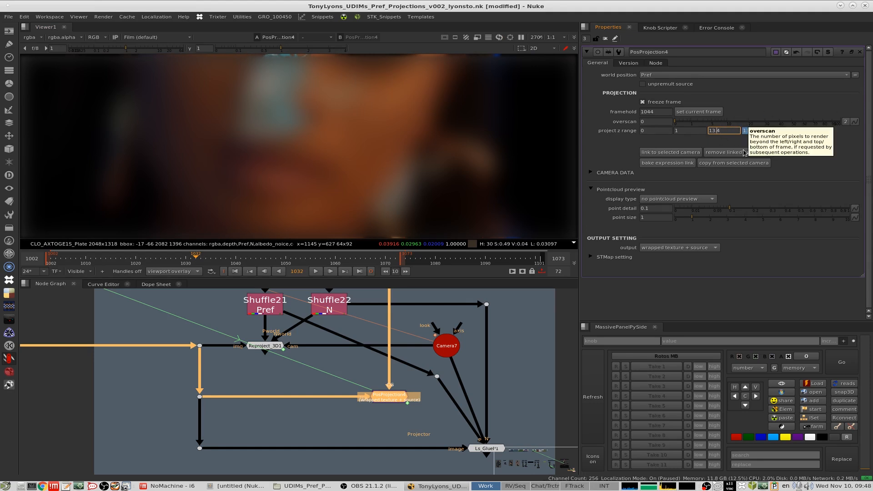
Lower the far end of PosProjection4's project z range in steps of 0.1 to 11.2.
key("Down")
key("Down")
key("Down")
key("Down")
key("Down")
key("Down")
key("Down")
key("Down")
key("Down")
key("Down")
key("Down")
key("Down")
key("Down")
key("Down")
key("Down")
key("Down")
key("Down")
key("Down")
key("Down")
key("Down")
key("Down")
key("Down")
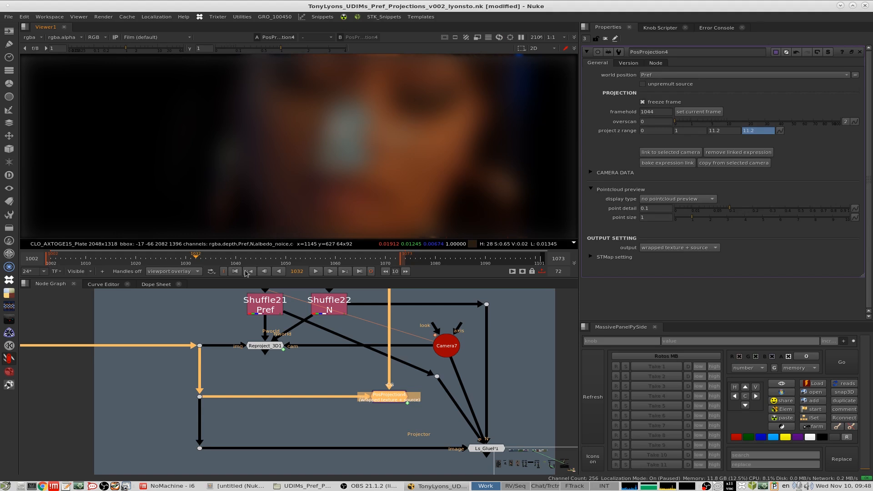
Scrub the PosProjection4 result from frame 1028 to frame 1067 and clear all open node properties.
left_click(176, 258)
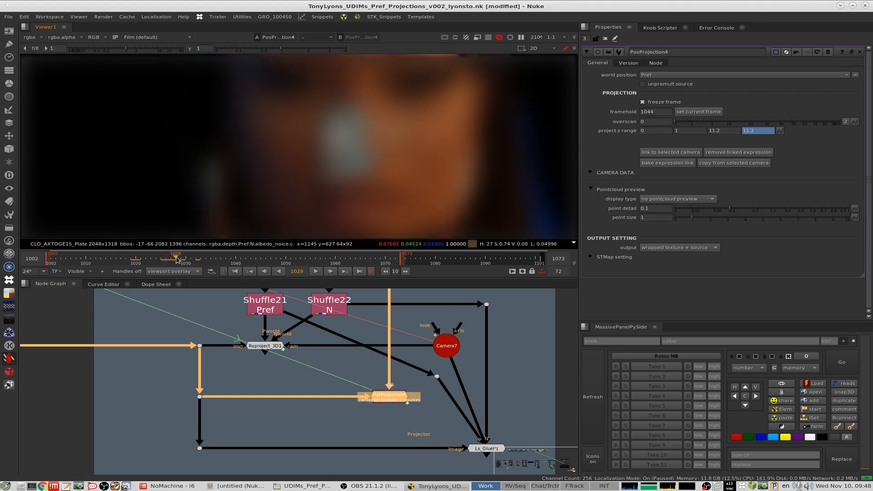
left_click_drag(177, 260, 371, 279)
left_click(606, 39)
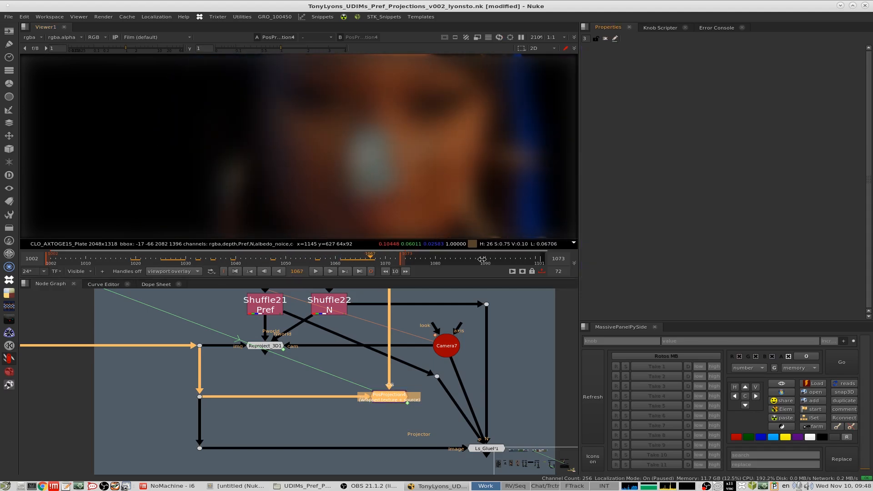
Open Ls_GlueP1's properties, examine the nodes inside its group, and close the group's node graph.
scroll(377, 351, "down", 5)
scroll(400, 371, "up", 6)
left_click_drag(517, 392, 397, 443)
middle_click_drag(506, 404, 466, 378)
double_click(424, 398)
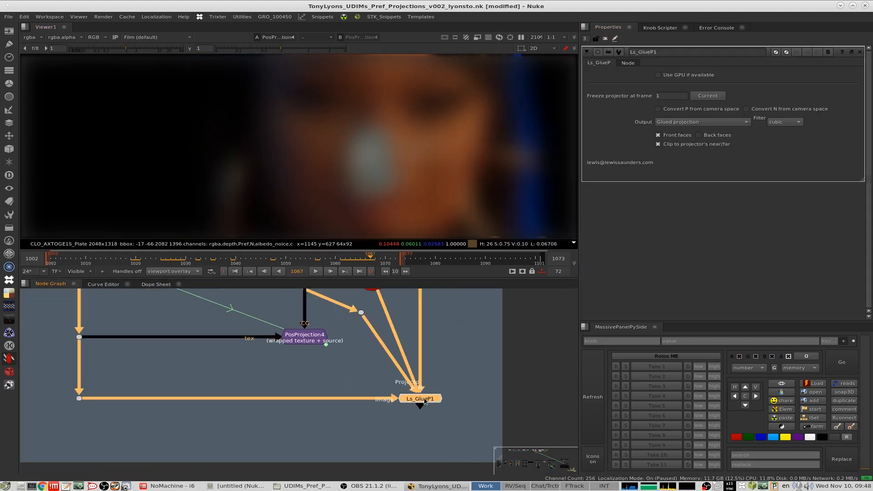
key("ctrl+Return")
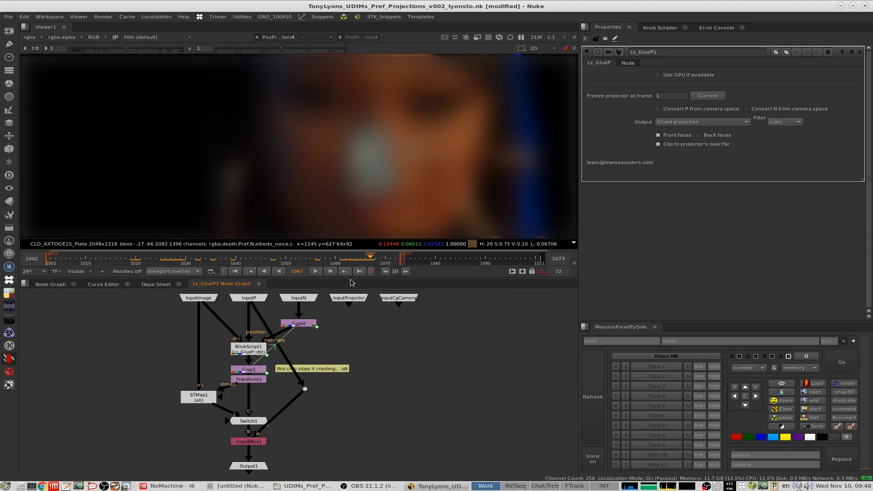
left_click(259, 284)
scroll(462, 370, "down", 5)
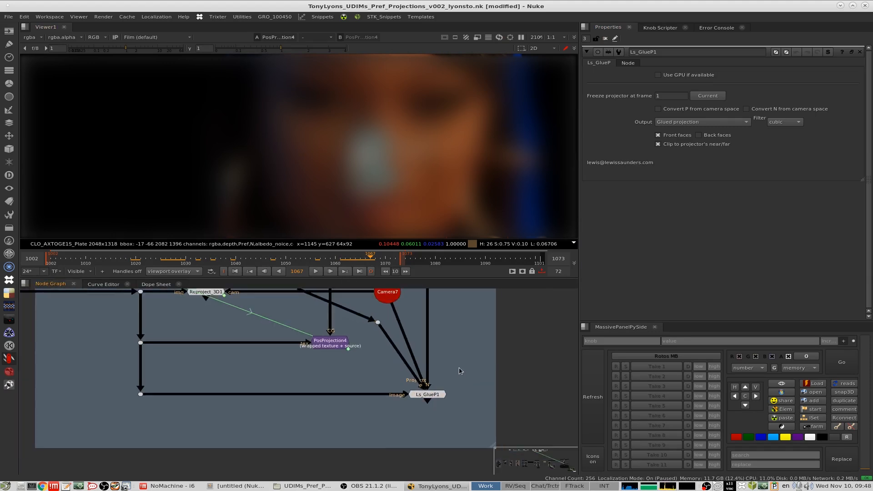
View the Ls_GlueP1 result at frame 1067 and reopen the node's properties.
key("1")
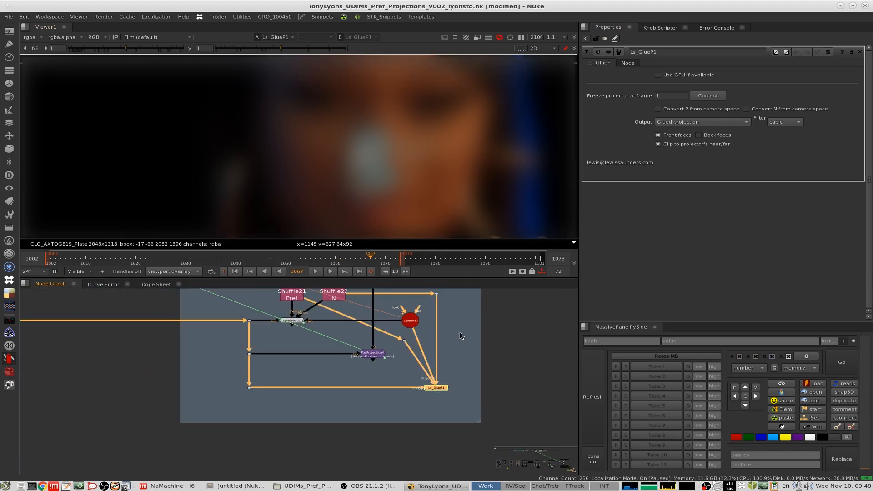
left_click(457, 378)
left_click(605, 39)
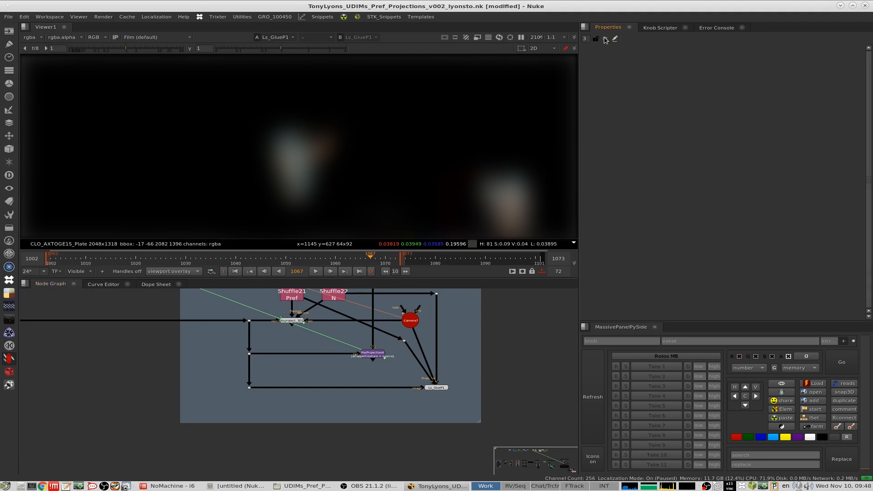
scroll(433, 378, "up", 4)
left_click(440, 401)
double_click(441, 403)
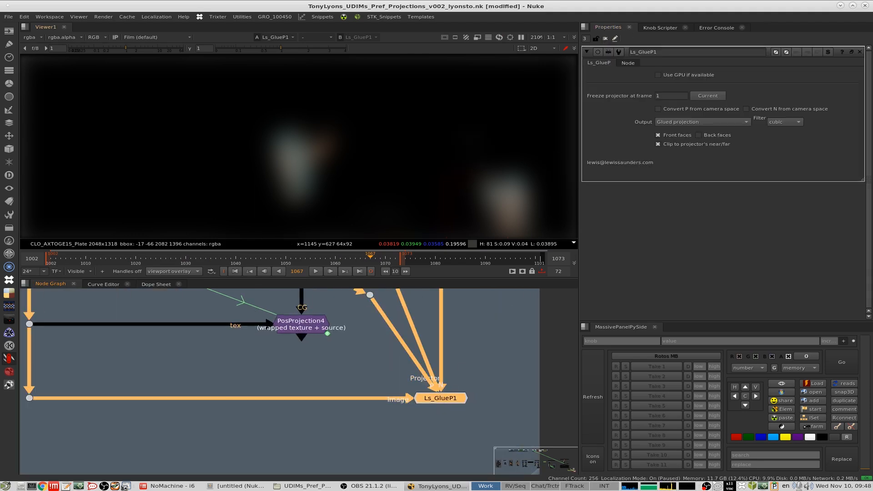
Try Ls_GlueP1's Front faces and Back faces options separately, and leave both enabled.
left_click(684, 135)
left_click(683, 136)
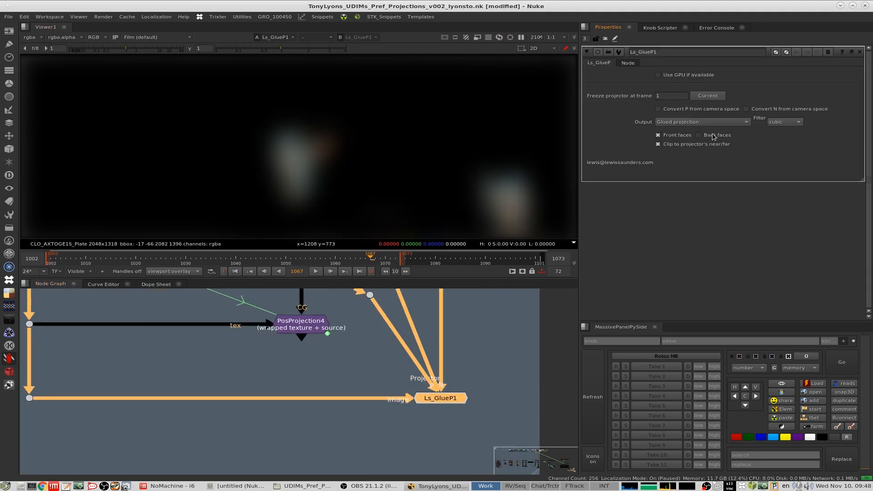
left_click(709, 135)
left_click(686, 137)
left_click(704, 138)
left_click(705, 139)
left_click(658, 135)
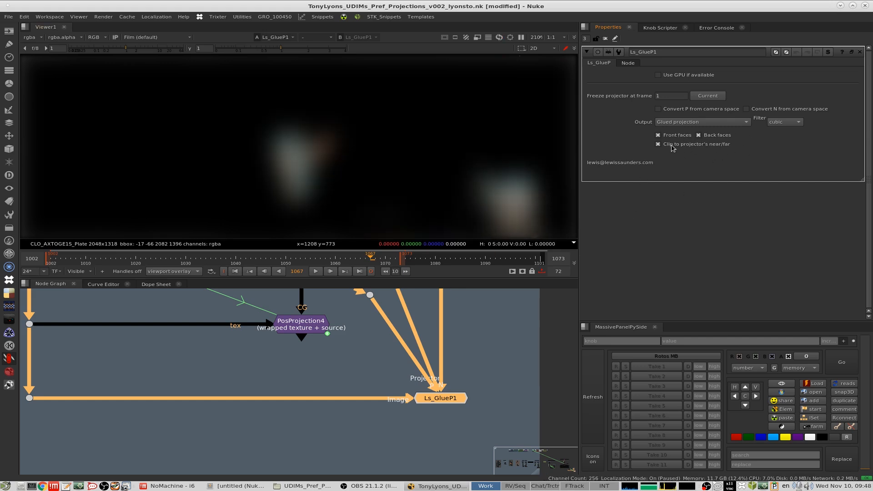
Set Camera7's far clipping distance to 11.6 for Ls_GlueP1's Clip to projector's near/far option.
mouse_move(673, 147)
scroll(414, 395, "down", 8)
scroll(437, 394, "up", 10)
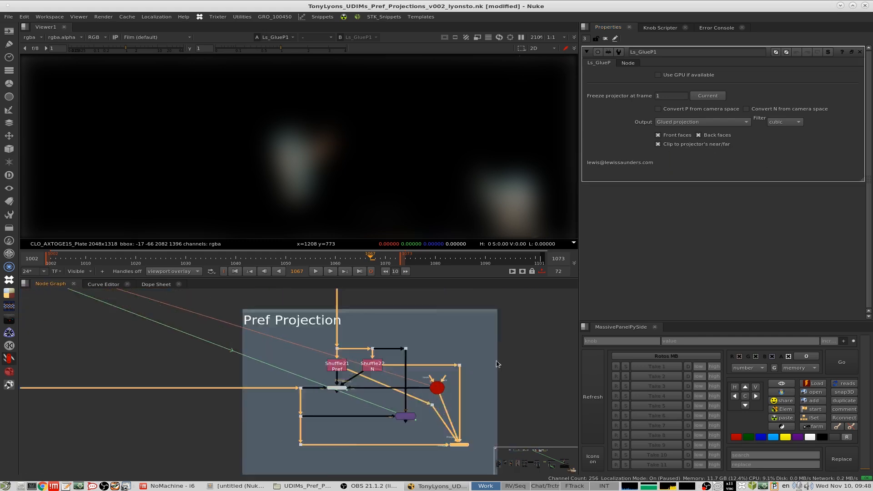
double_click(443, 390)
left_click(632, 63)
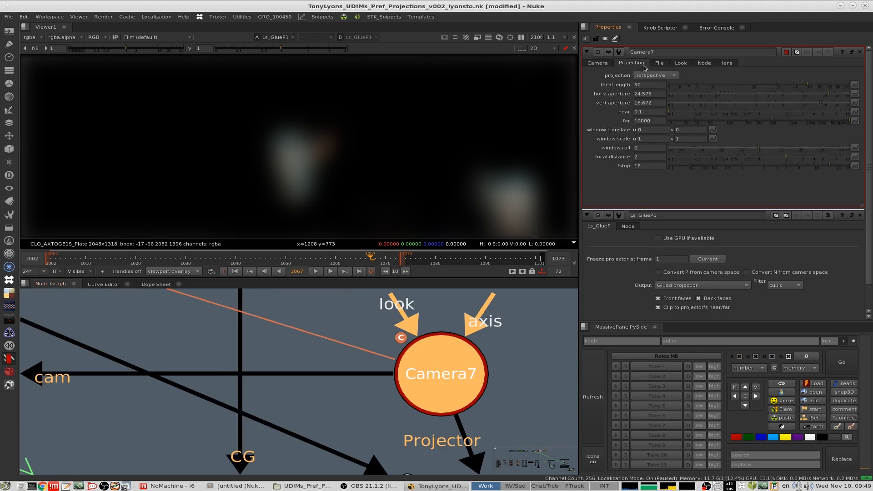
double_click(658, 120)
type("1")
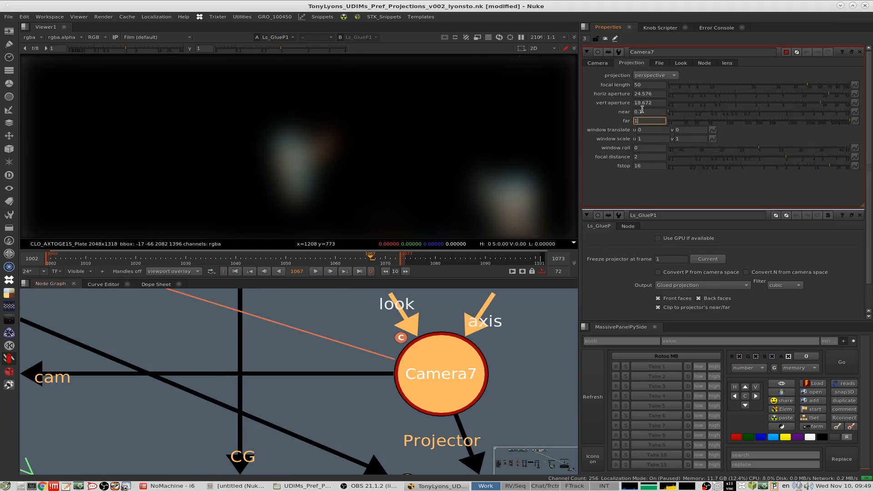
type("1.6")
key("Return")
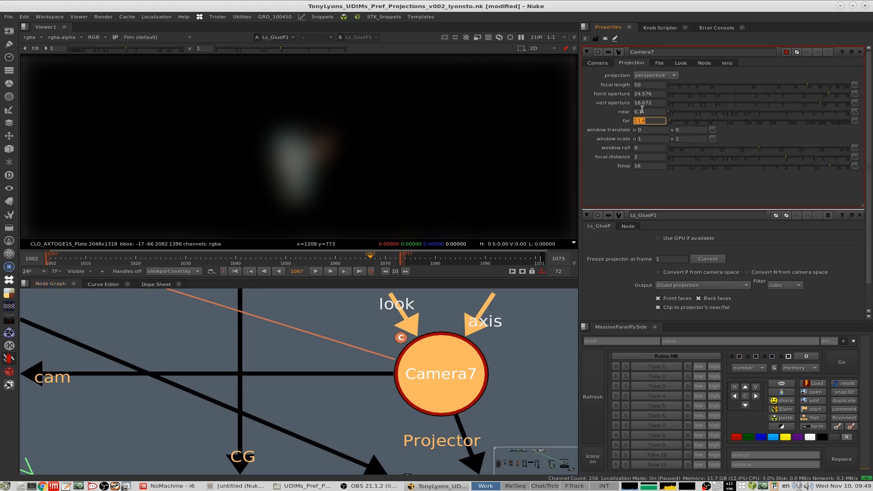
Select Ls_GlueP1 and try gradually raising Camera7's far clipping distance to about 13 to extend the projection depth.
left_click(504, 309)
scroll(473, 316, "down", 10)
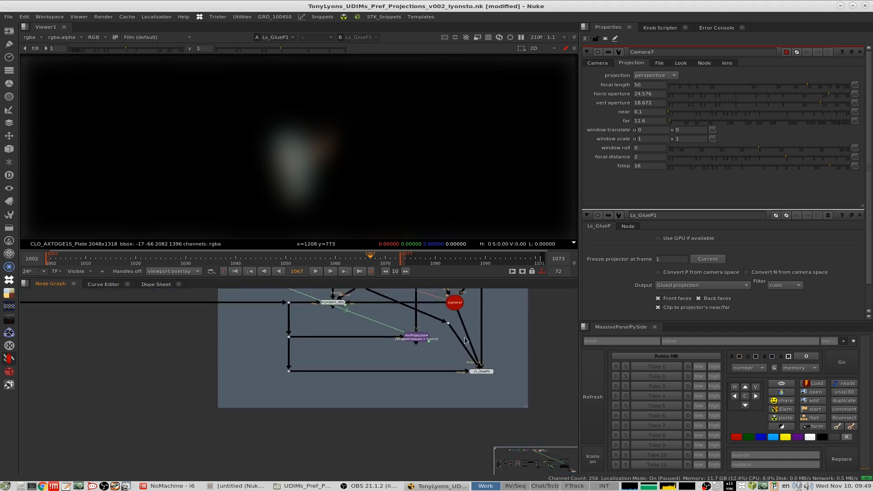
middle_click_drag(462, 297, 438, 320)
scroll(438, 320, "up", 5)
left_click_drag(437, 321, 451, 320)
scroll(450, 321, "down", 3)
middle_click_drag(444, 373, 436, 317)
scroll(511, 364, "up", 2)
left_click(448, 379)
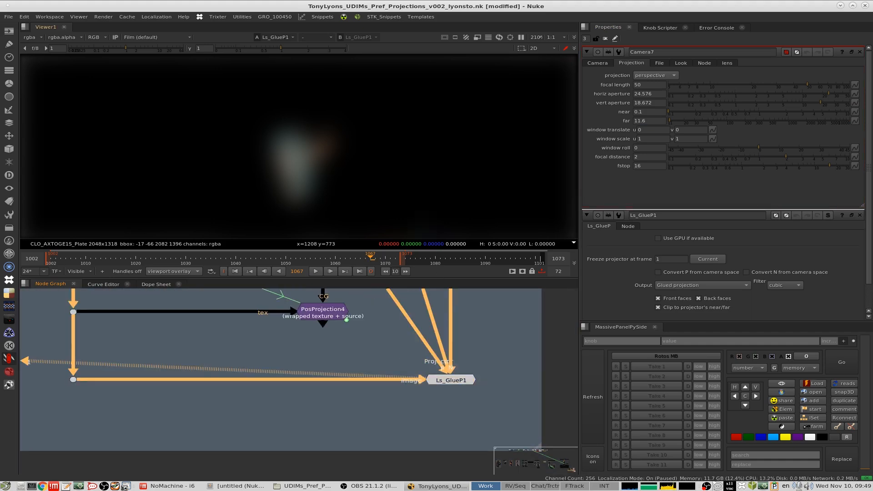
left_click(652, 120)
key("Up")
key("Up")
key("Up")
key("Up")
key("Up")
key("Up")
key("Up")
key("Up")
key("Up")
key("Up")
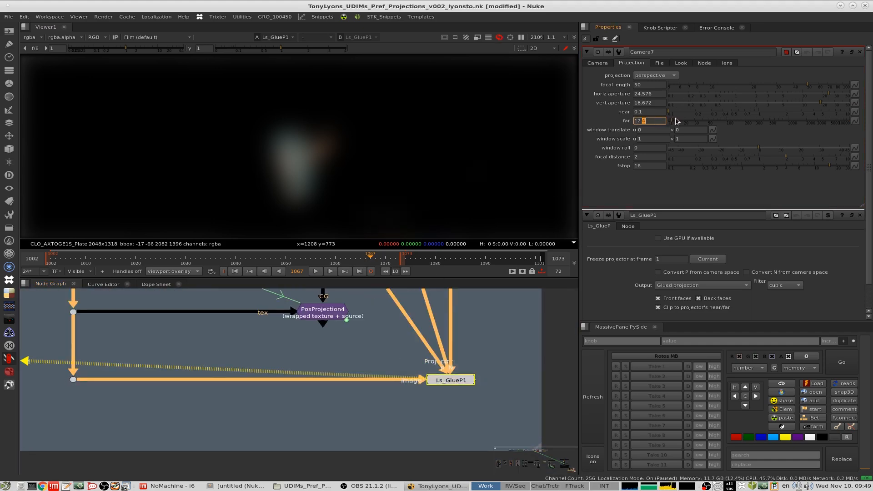
key("Up")
key("Up")
key("Up")
key("Up")
key("Up")
key("Up")
key("Up")
key("Up")
key("Up")
key("Up")
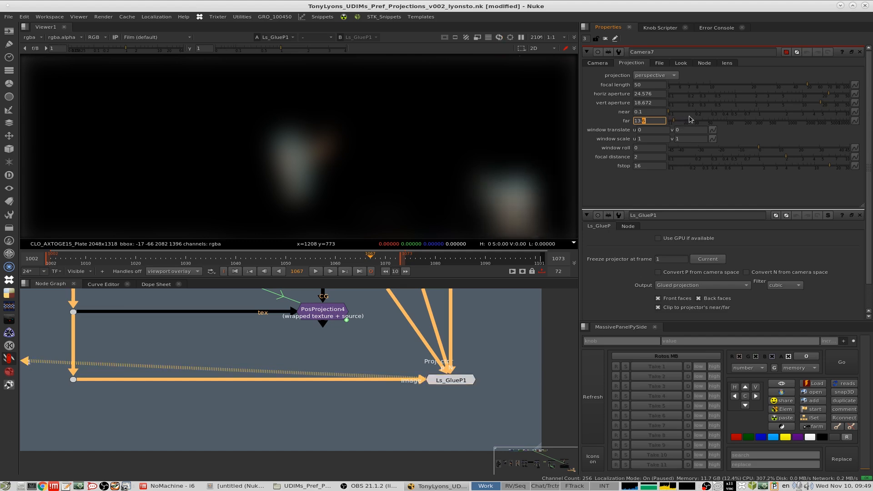
Lower Camera7's far clipping distance to 11.7.
key("Down")
key("Down")
key("Down")
key("Down")
key("Down")
key("Down")
key("Down")
key("Down")
key("Down")
key("Down")
key("Down")
key("Down")
key("Down")
key("Down")
key("Down")
key("Down")
key("Down")
key("Down")
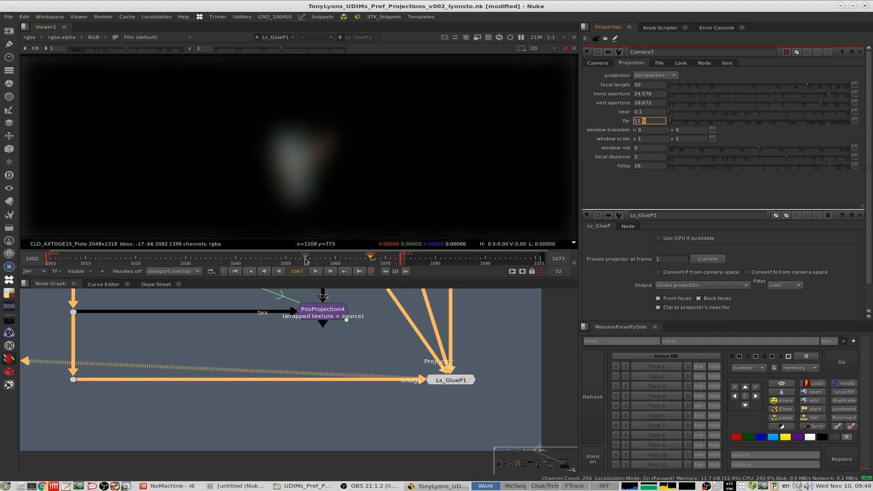
Go to frame 1052 and compare the Ls_GlueP1 and PosProjection4 results in the viewer.
left_click(292, 260)
left_click(295, 260)
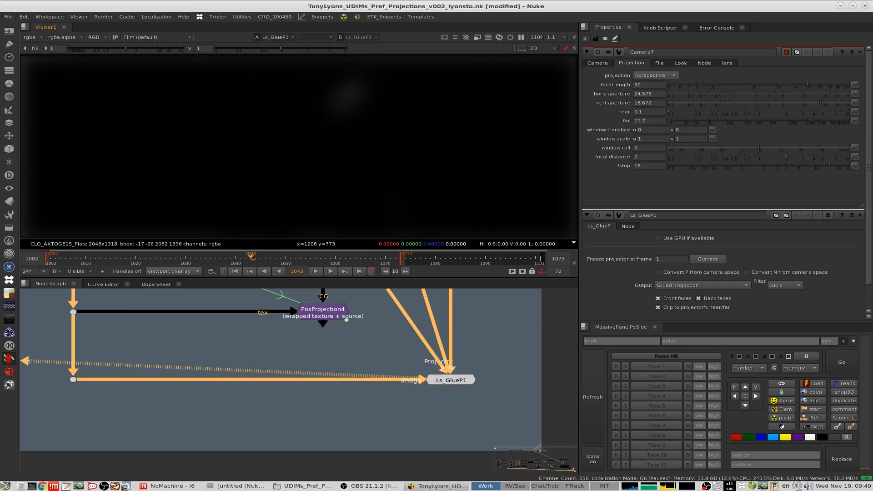
left_click(382, 294)
key("1")
middle_click_drag(261, 342, 251, 363)
left_click(281, 334)
key("1")
left_click_drag(501, 366, 408, 400)
key("2")
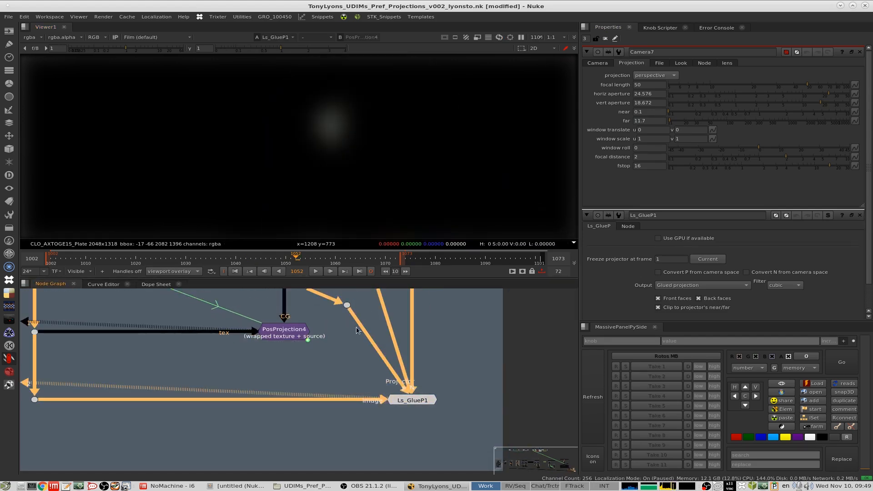
left_click(299, 339)
key("1")
View the Reproject_3D1 result from the Pref Projection section at frame 1052.
scroll(376, 393, "down", 6)
middle_click_drag(302, 341, 363, 381)
scroll(384, 389, "up", 1)
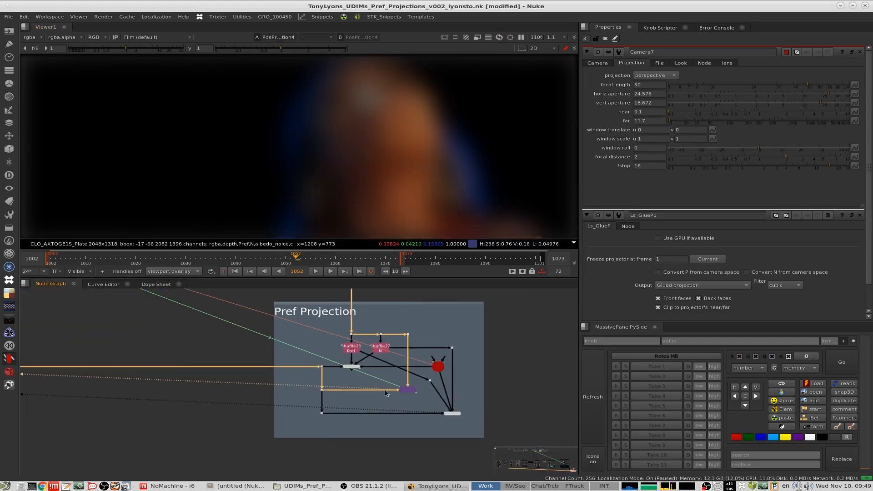
scroll(385, 390, "down", 2)
scroll(332, 391, "up", 5)
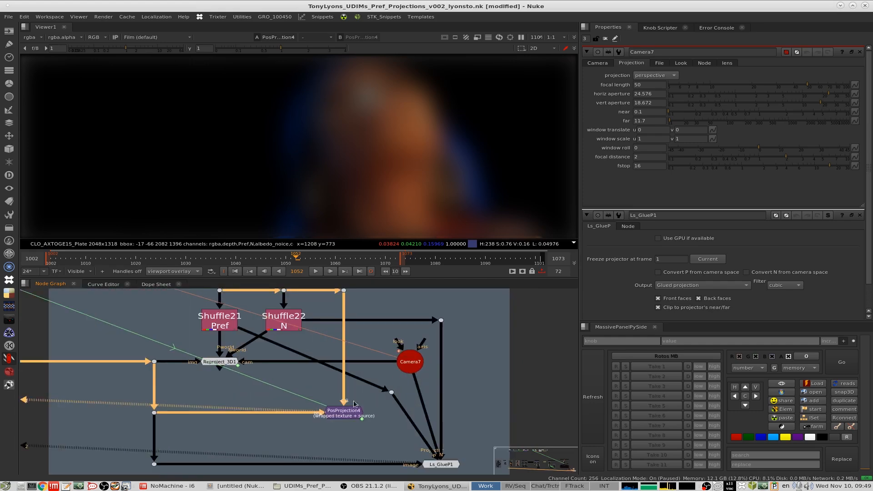
scroll(394, 363, "down", 8)
middle_click_drag(347, 401, 372, 416)
scroll(437, 375, "up", 10)
scroll(400, 367, "down", 5)
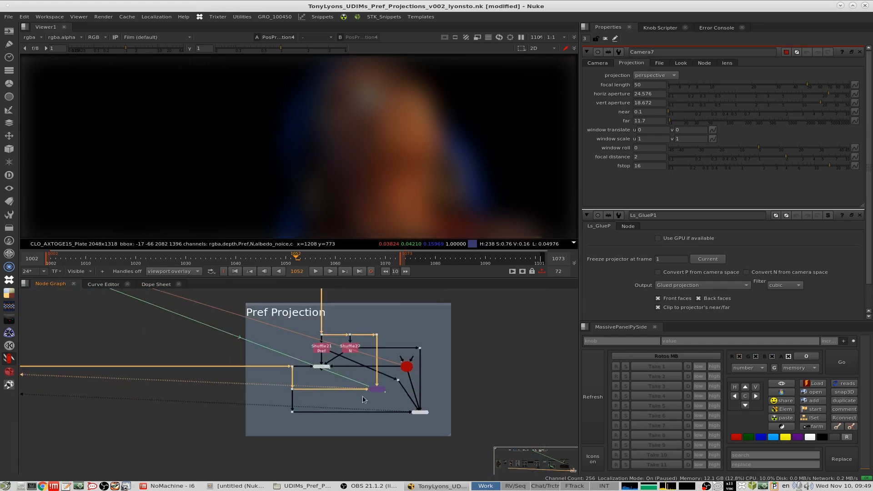
scroll(362, 399, "up", 5)
key("1")
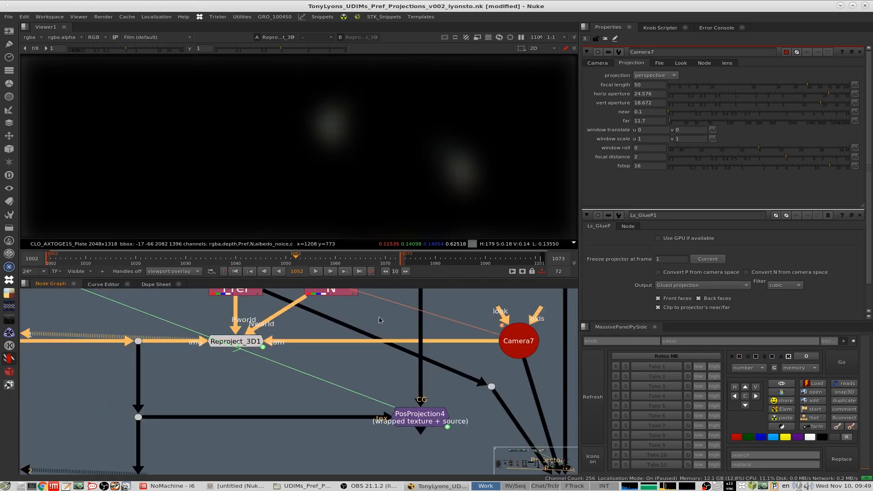
Open PosProjection4's properties to check its projection settings.
middle_click_drag(460, 402, 429, 354)
scroll(442, 363, "down", 4)
scroll(419, 373, "up", 2)
double_click(424, 365)
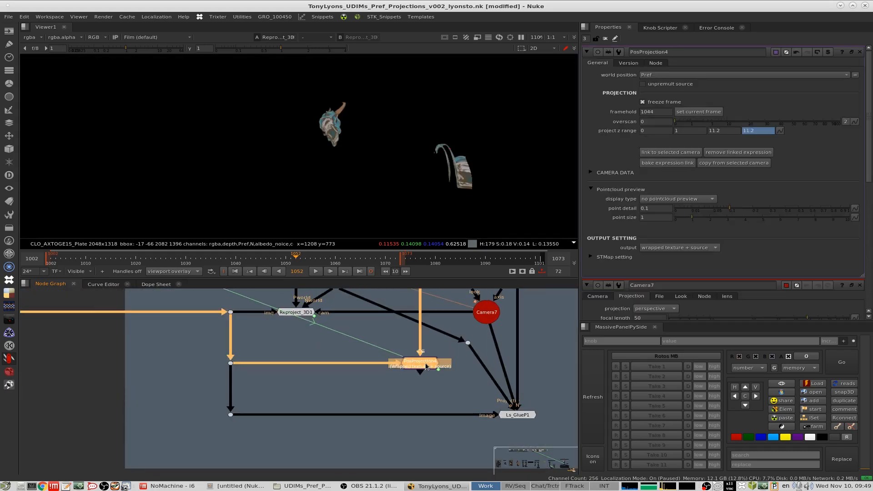
Examine the section that breaks out each UDIM and combines materials, including its note about being overkill.
scroll(402, 360, "down", 4)
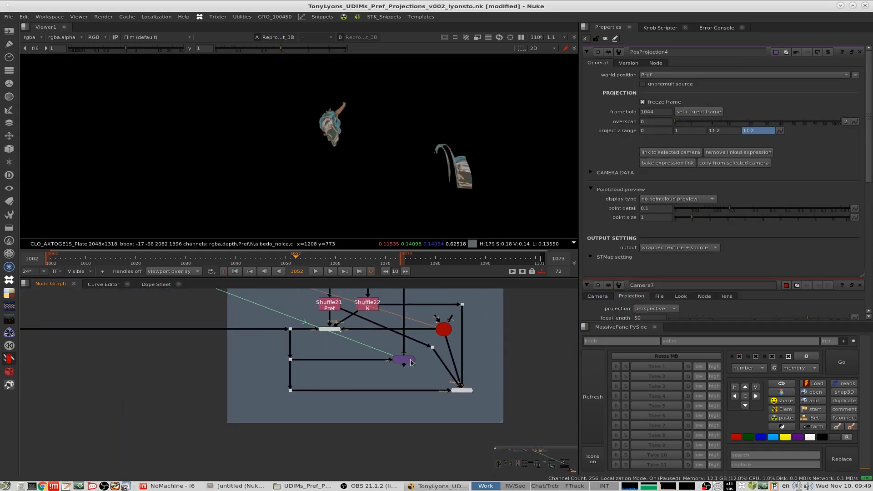
scroll(463, 386, "down", 6)
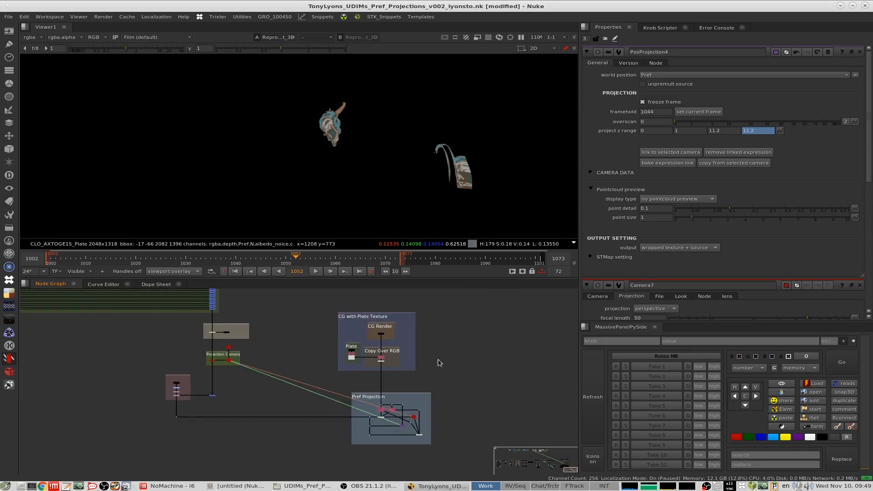
scroll(381, 357, "down", 5)
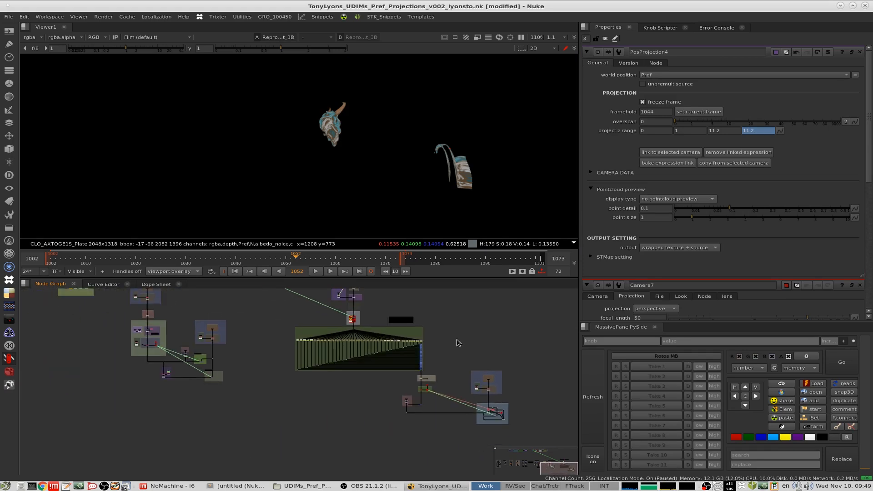
left_click(412, 359)
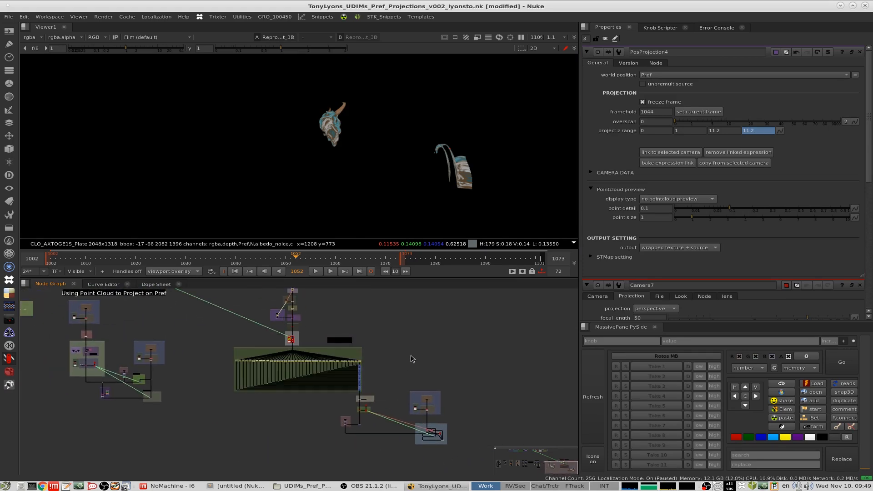
scroll(394, 357, "up", 2)
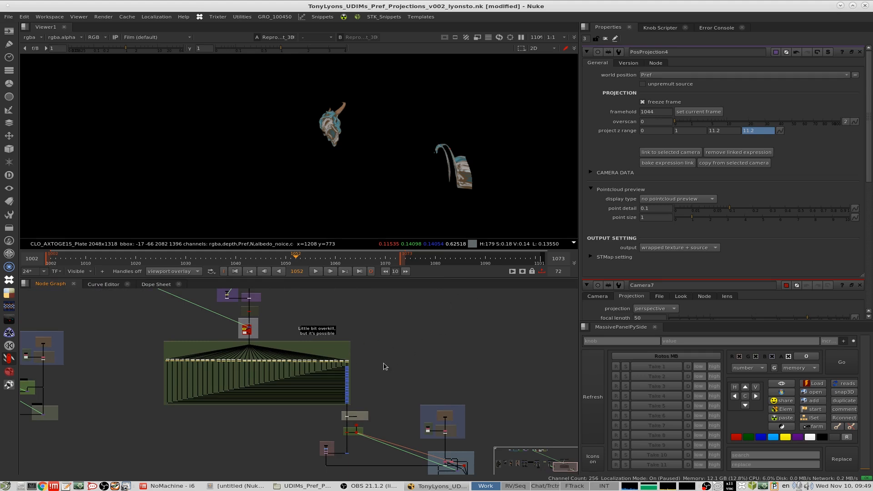
scroll(228, 342, "up", 4)
middle_click_drag(228, 342, 357, 348)
scroll(425, 331, "up", 1)
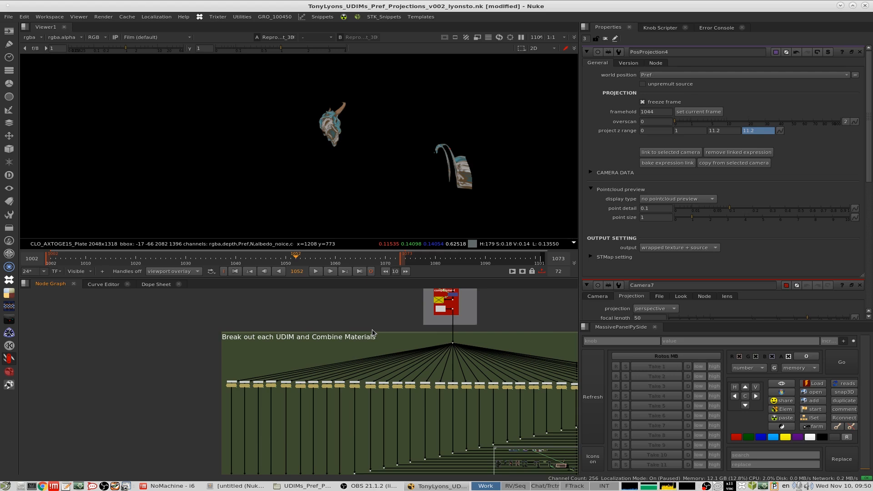
middle_click_drag(457, 372, 43, 384)
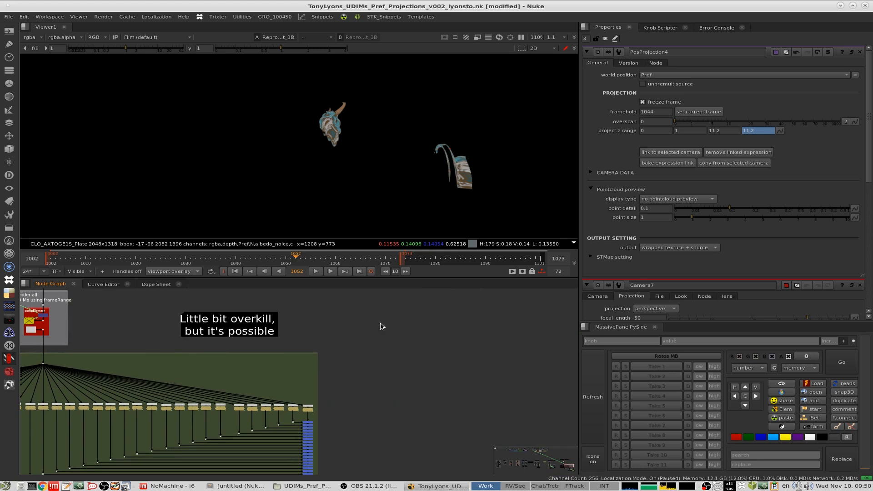
Survey the script's projection and point cloud setups, ending at the Pref Projection section.
scroll(396, 354, "down", 6)
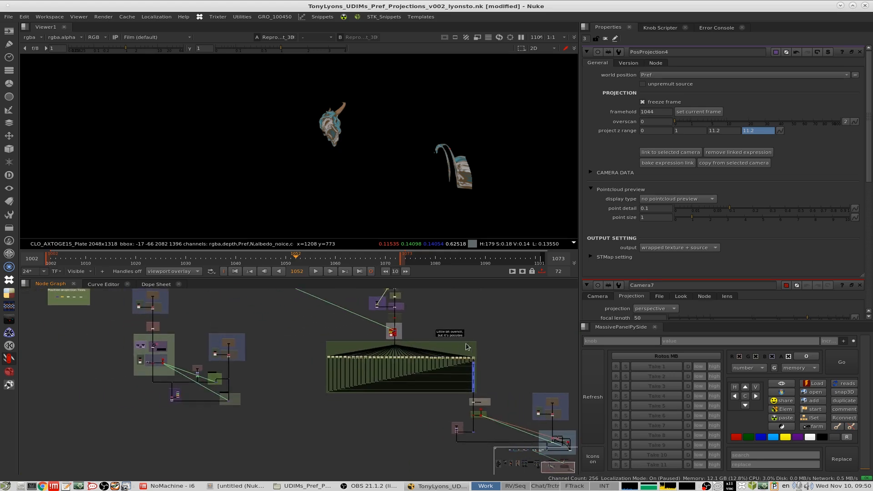
scroll(460, 349, "down", 6)
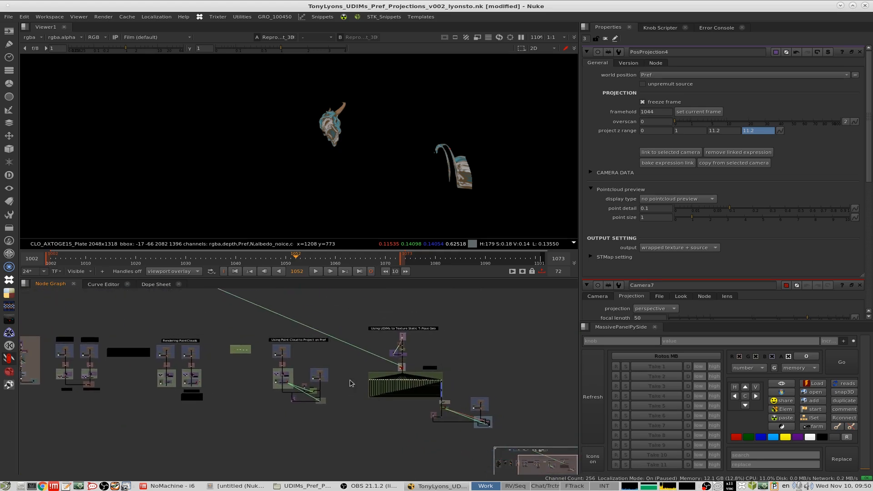
middle_click_drag(239, 374, 371, 375)
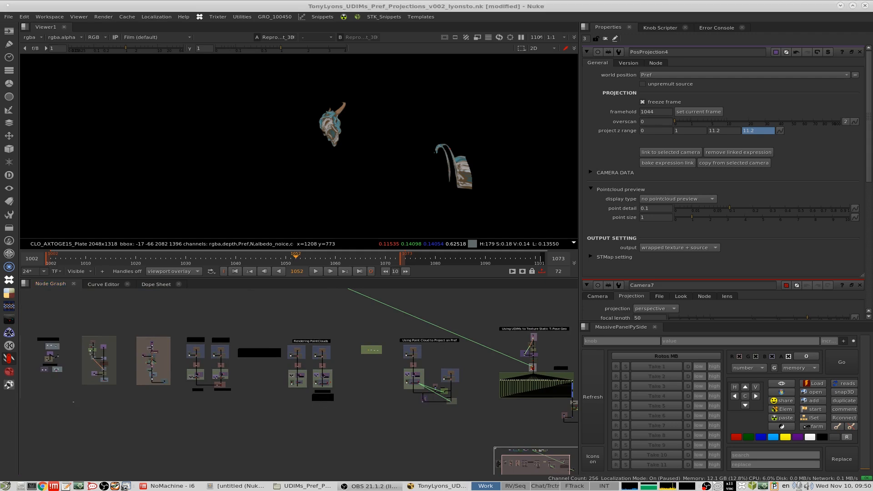
scroll(319, 377, "down", 3)
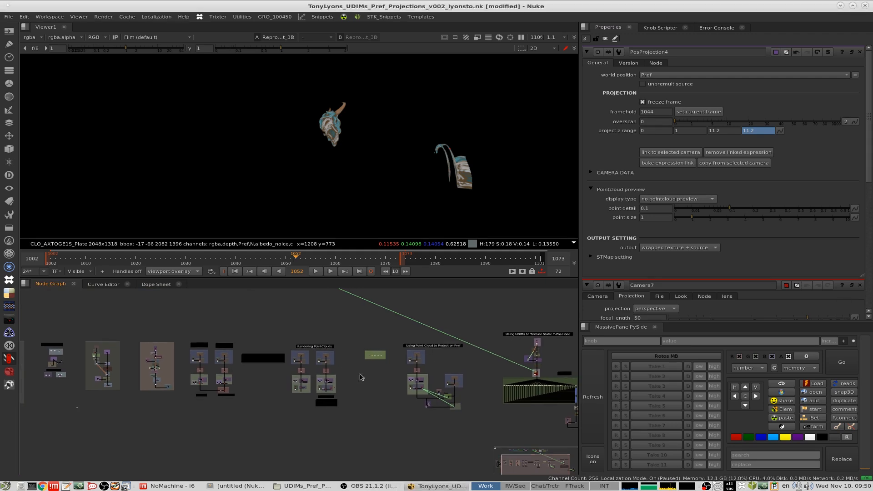
scroll(353, 384, "up", 2)
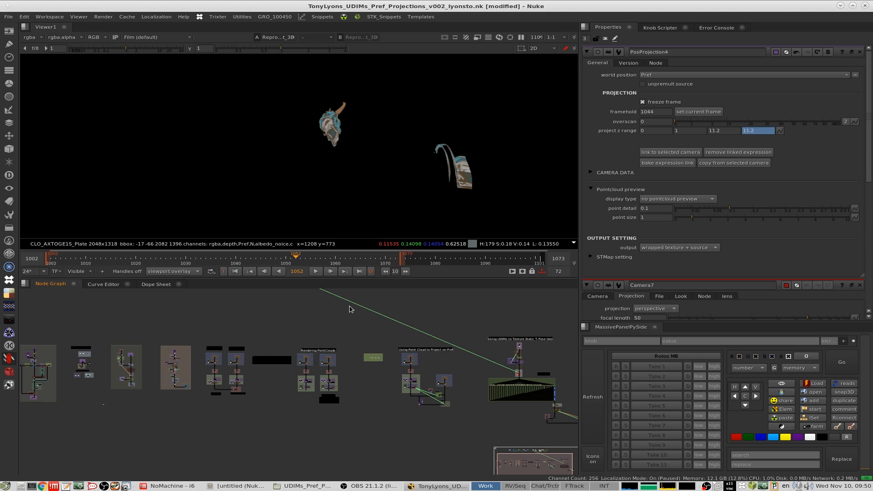
middle_click_drag(494, 408, 367, 387)
scroll(470, 407, "up", 8)
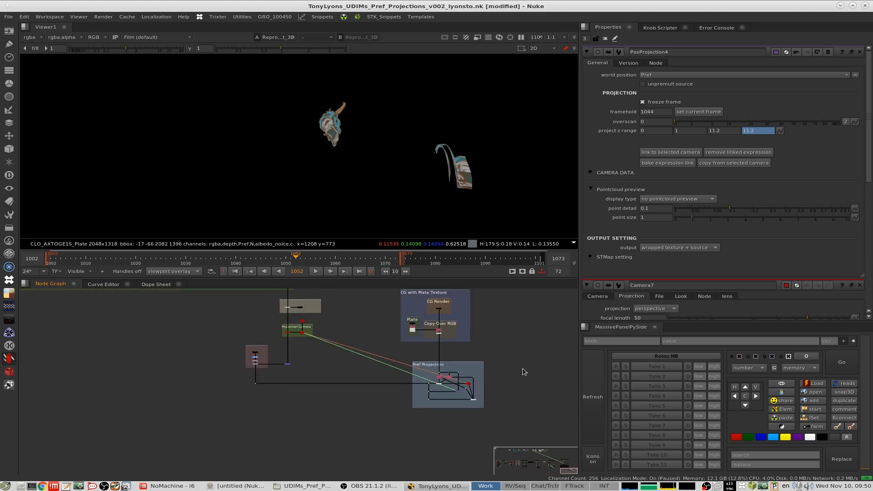
middle_click_drag(523, 368, 490, 383)
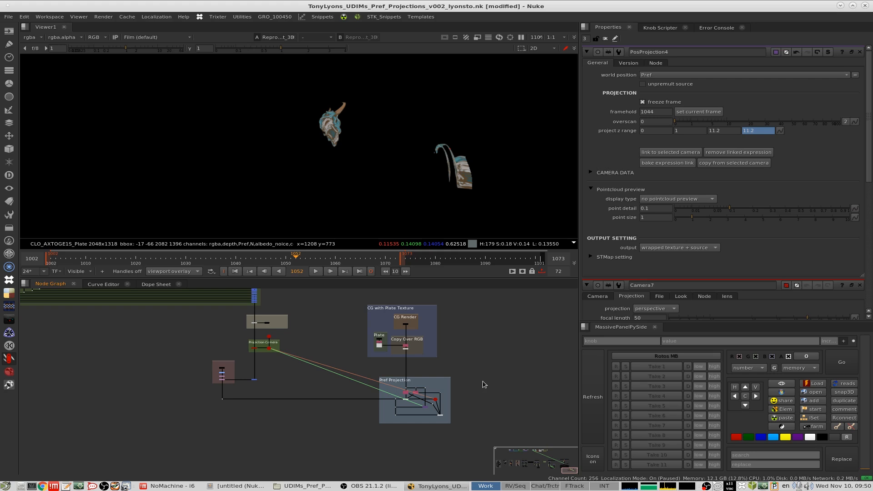
scroll(443, 414, "up", 5)
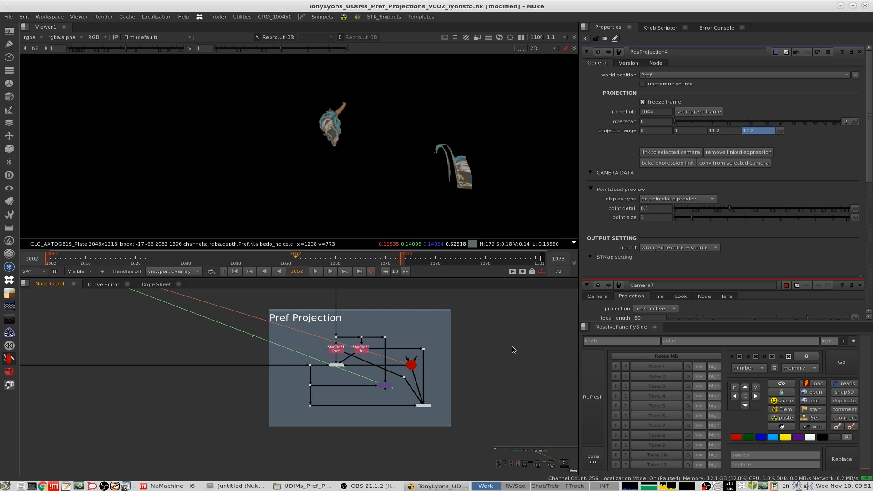
Review the Using UDIMs to Texture Static T-Pose Geo setup from the animated geo down to the Pref Projection section.
scroll(371, 372, "down", 7)
middle_click_drag(318, 387, 412, 473)
left_click_drag(261, 367, 426, 413)
middle_click_drag(412, 377, 474, 412)
left_click(425, 359)
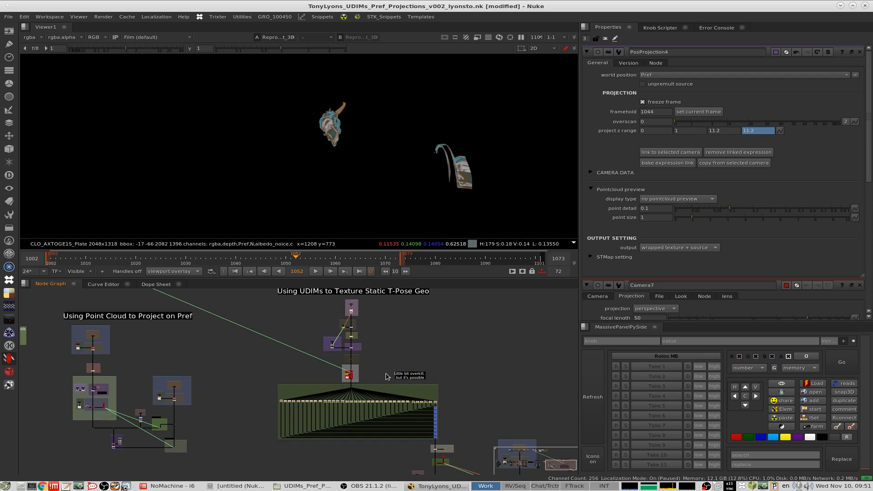
scroll(385, 374, "up", 3)
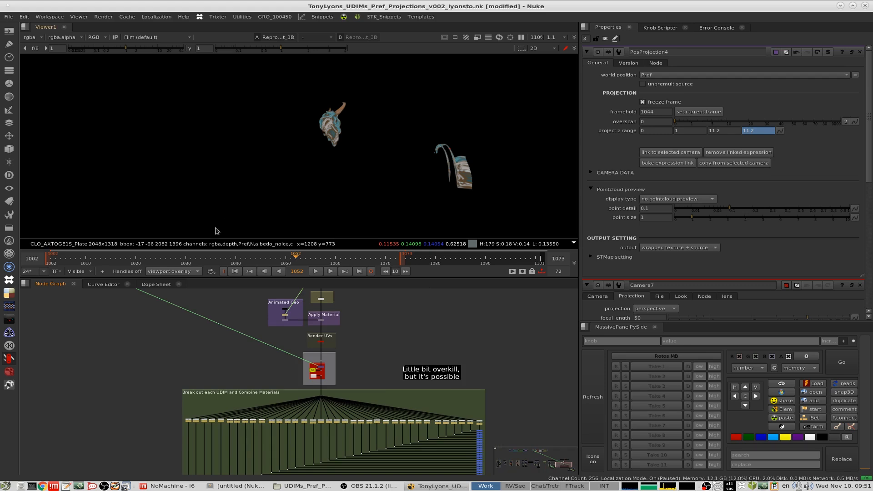
middle_click_drag(385, 358, 379, 376)
middle_click_drag(353, 304, 344, 375)
scroll(396, 363, "down", 3)
middle_click_drag(423, 412, 363, 355)
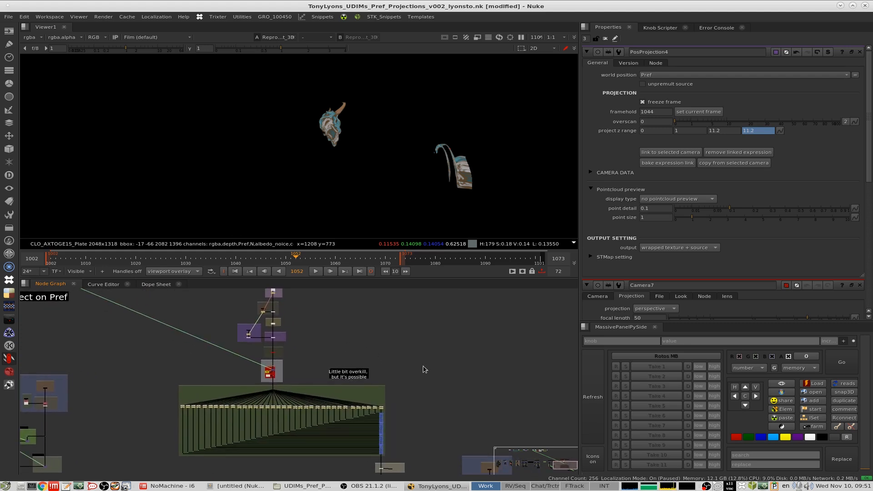
middle_click_drag(435, 441, 350, 313)
middle_click_drag(384, 352, 376, 346)
scroll(428, 391, "up", 3)
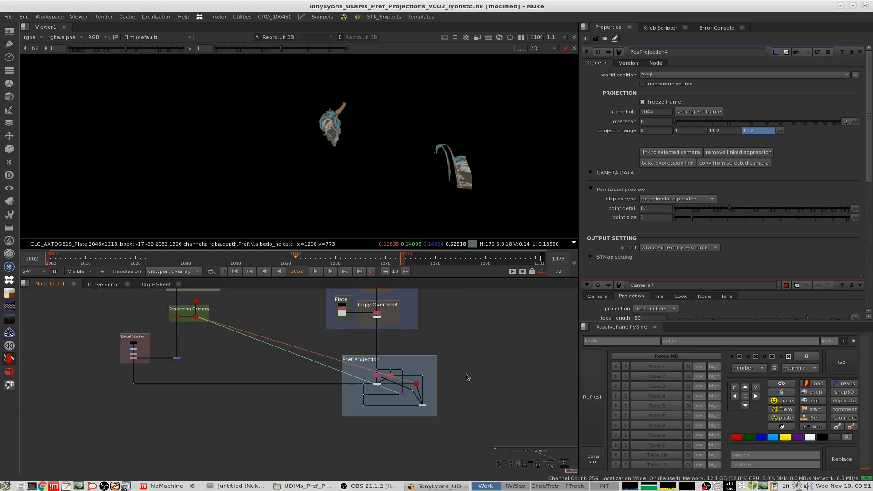
scroll(460, 378, "up", 1)
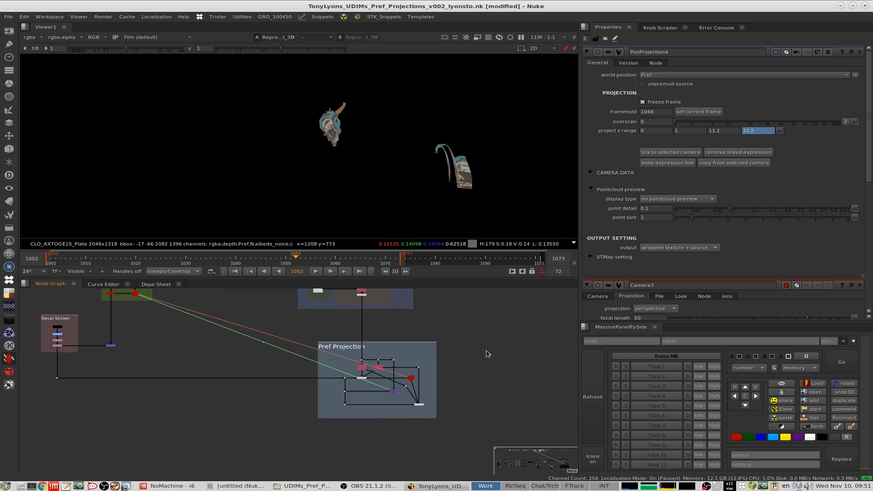
scroll(477, 364, "down", 2)
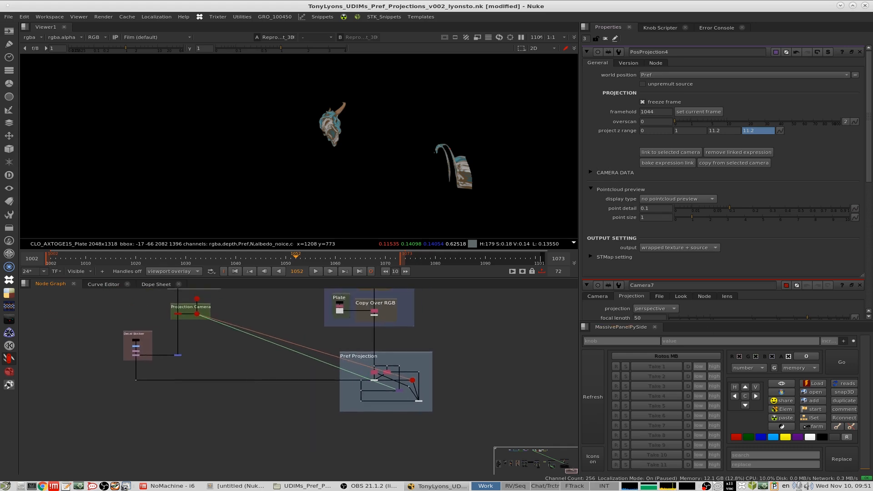